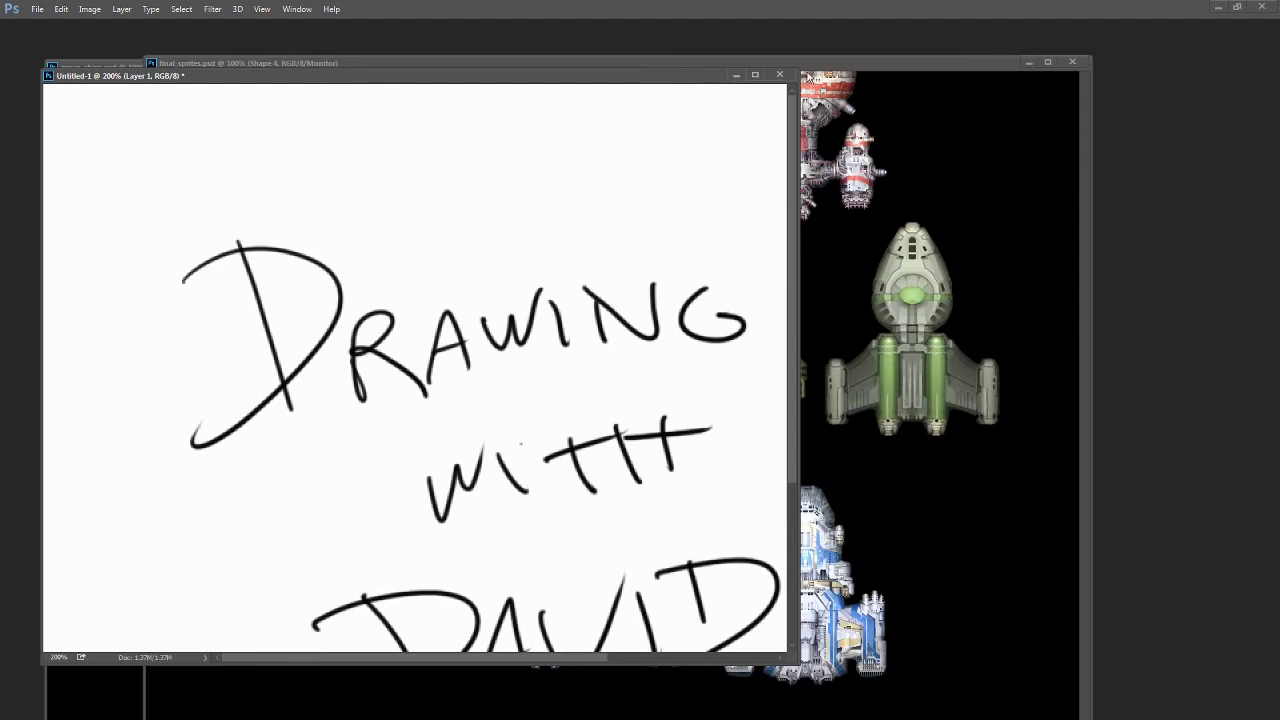
Close the Untitled-1 document with the handwritten title without saving its changes
click(707, 63)
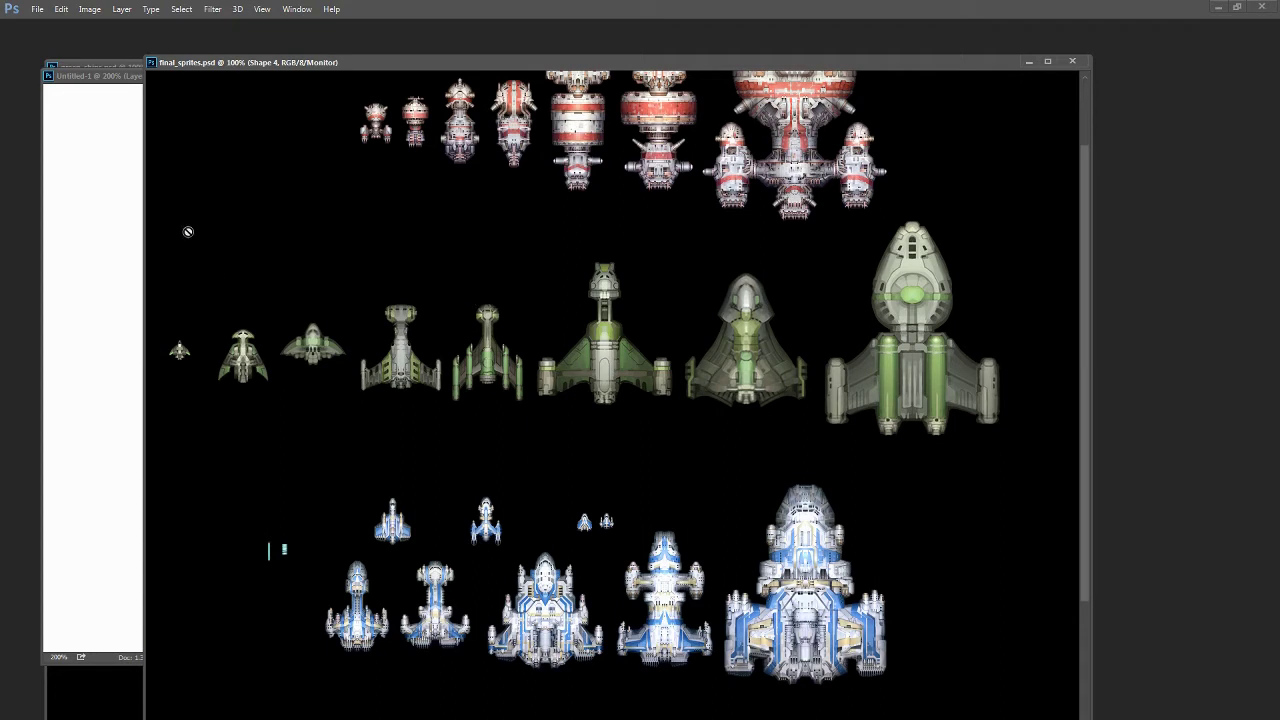
click(115, 75)
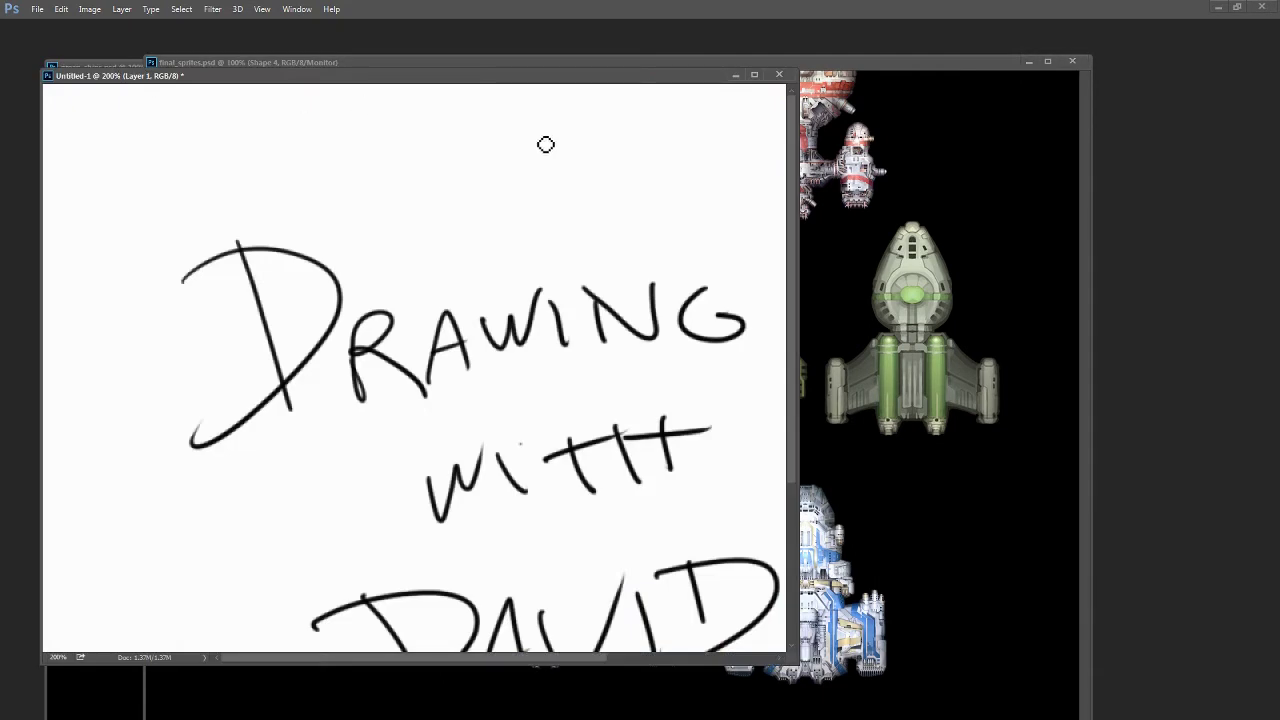
click(779, 74)
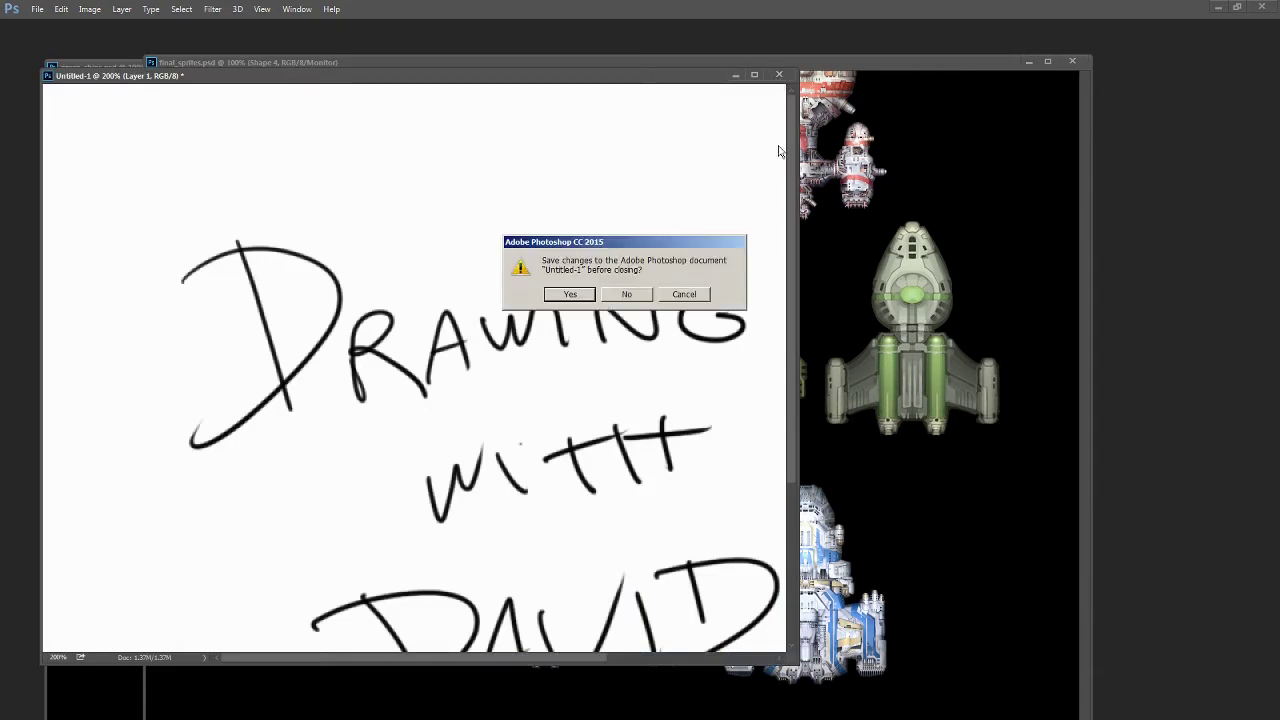
click(626, 294)
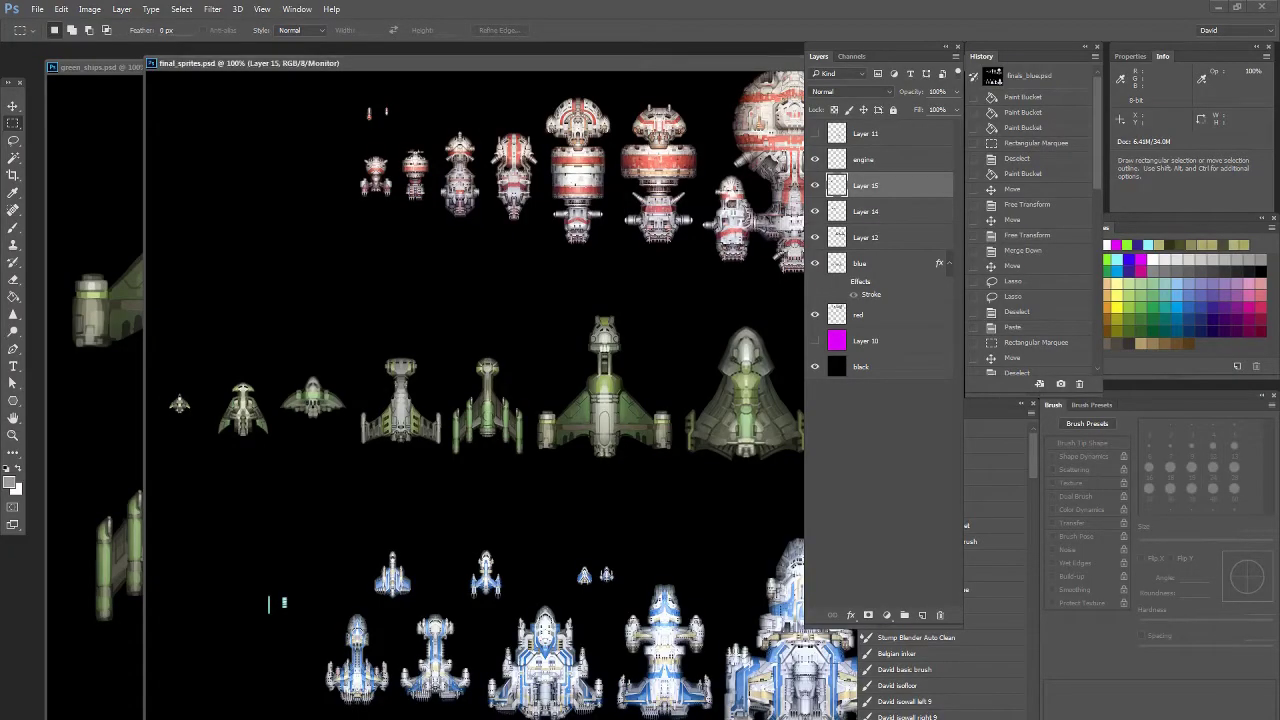
Examine the red and green ship sprites in final_sprites.psd up close, with the interface panels hidden
key(f)
drag(622, 495, 402, 510)
key(z)
key(f)
key(f)
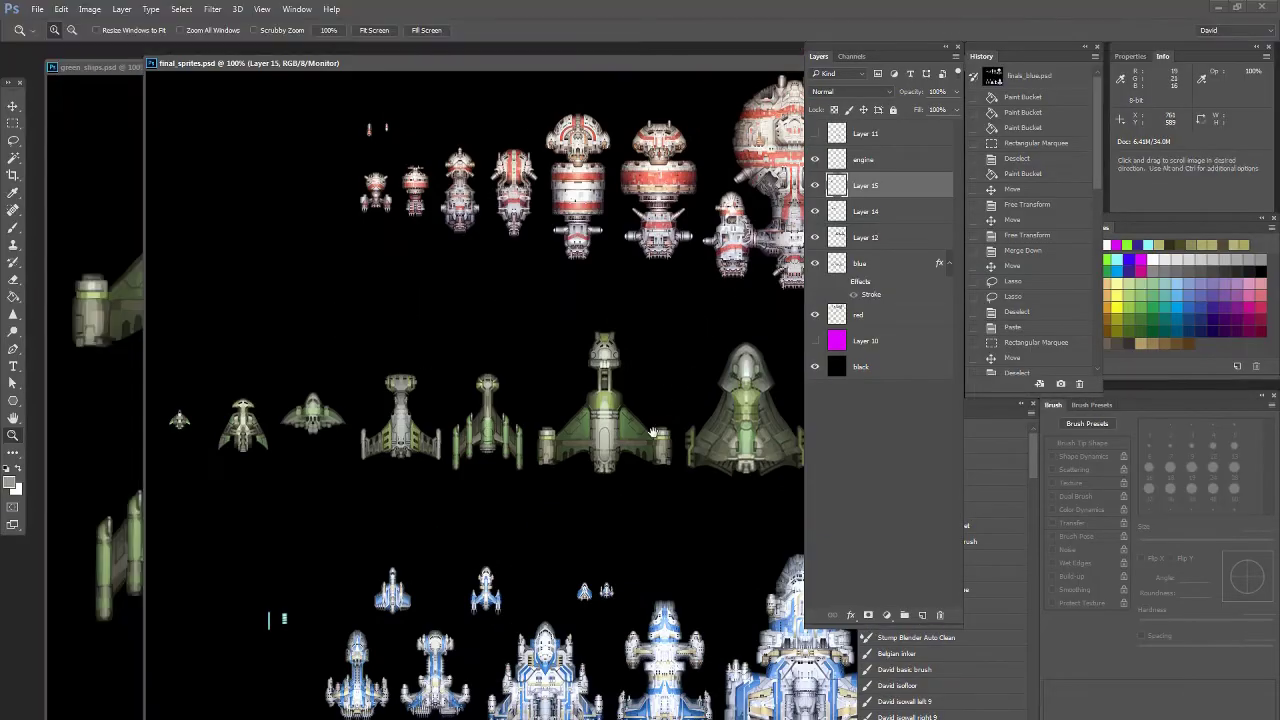
key(Tab)
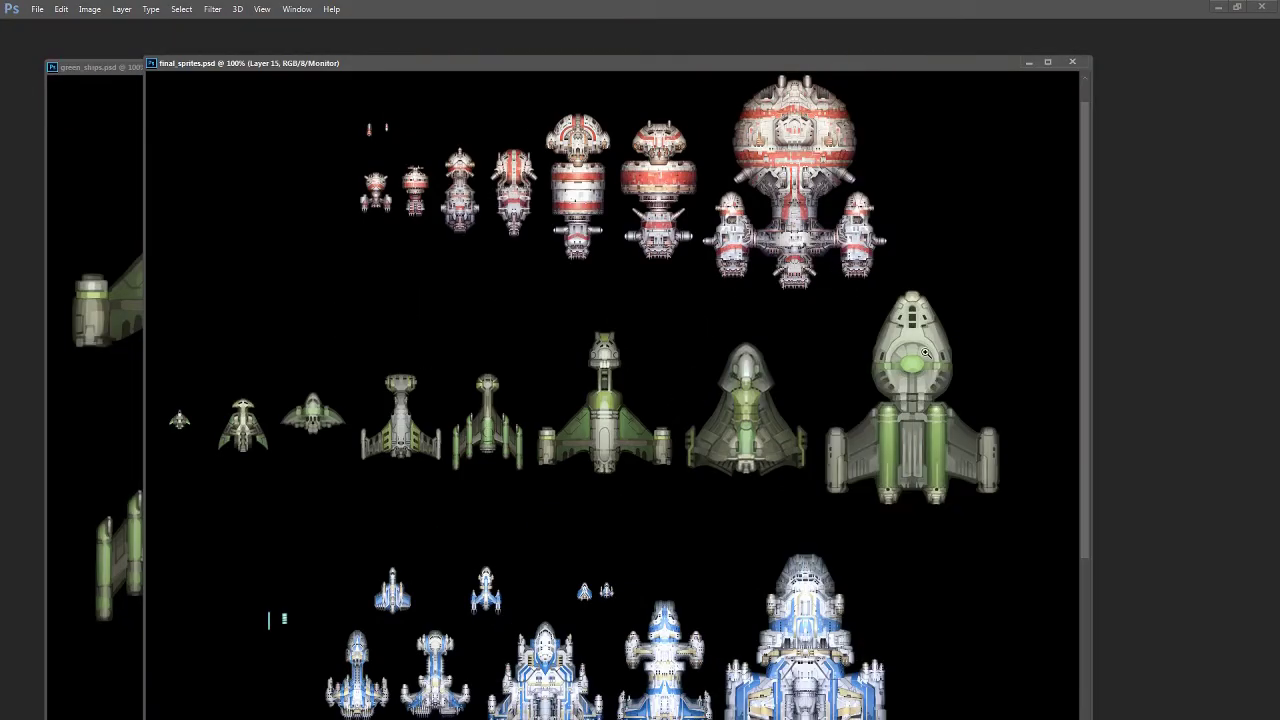
scroll(722, 156, up, 7)
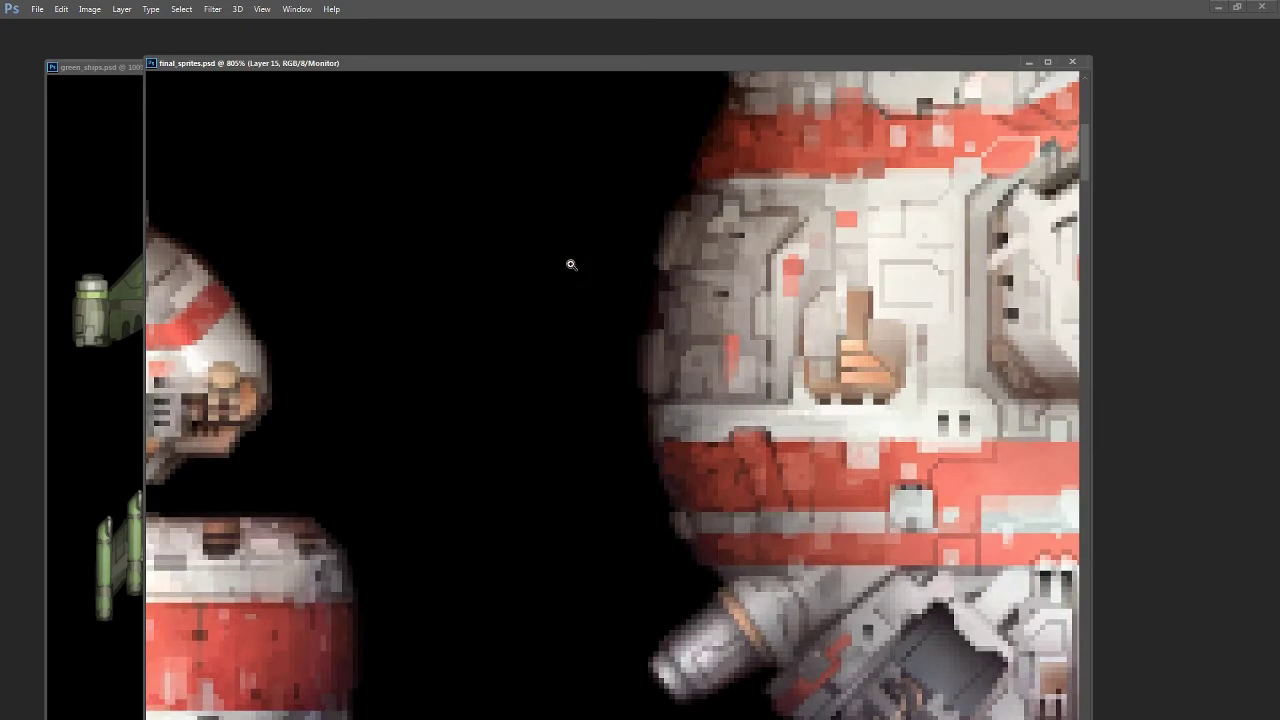
scroll(834, 593, down, 3)
alt+click(836, 591)
alt+click(845, 586)
alt+click(854, 581)
drag(770, 614, 630, 139)
drag(838, 411, 566, 546)
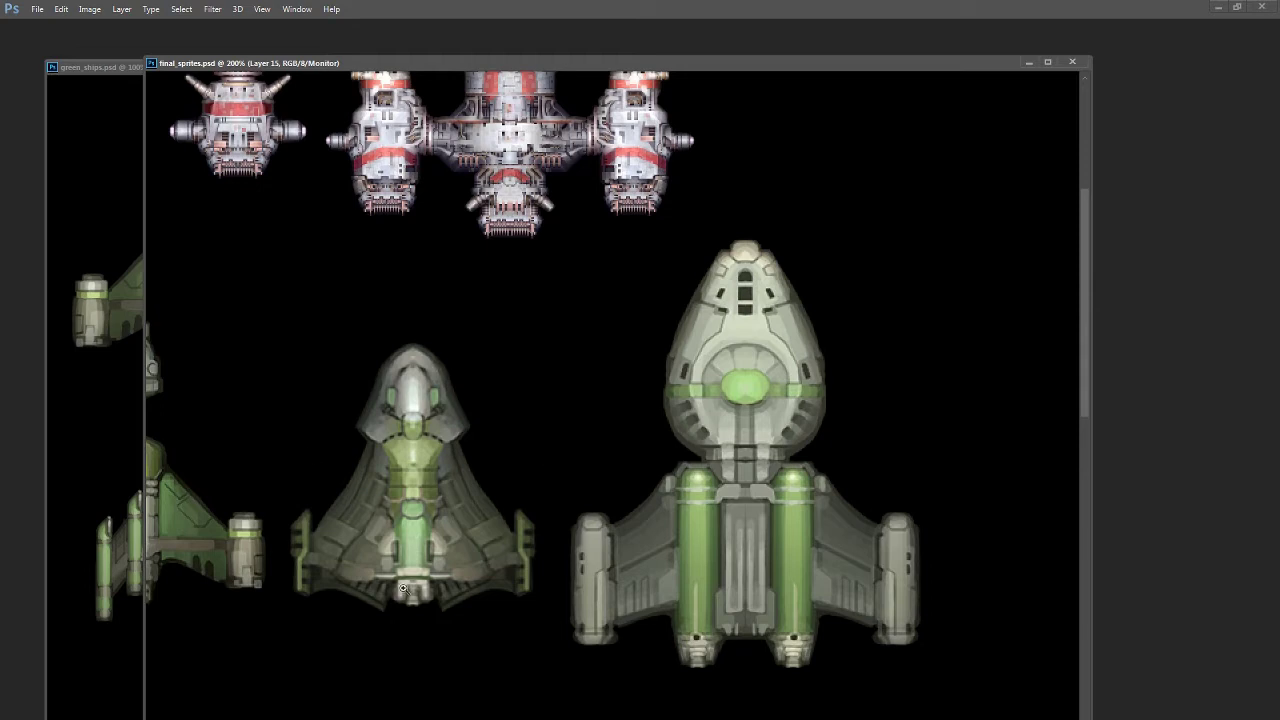
Bring up green.png in an enlarged window and examine its rows of pixel-art green ships at several magnifications
key(alt+Tab)
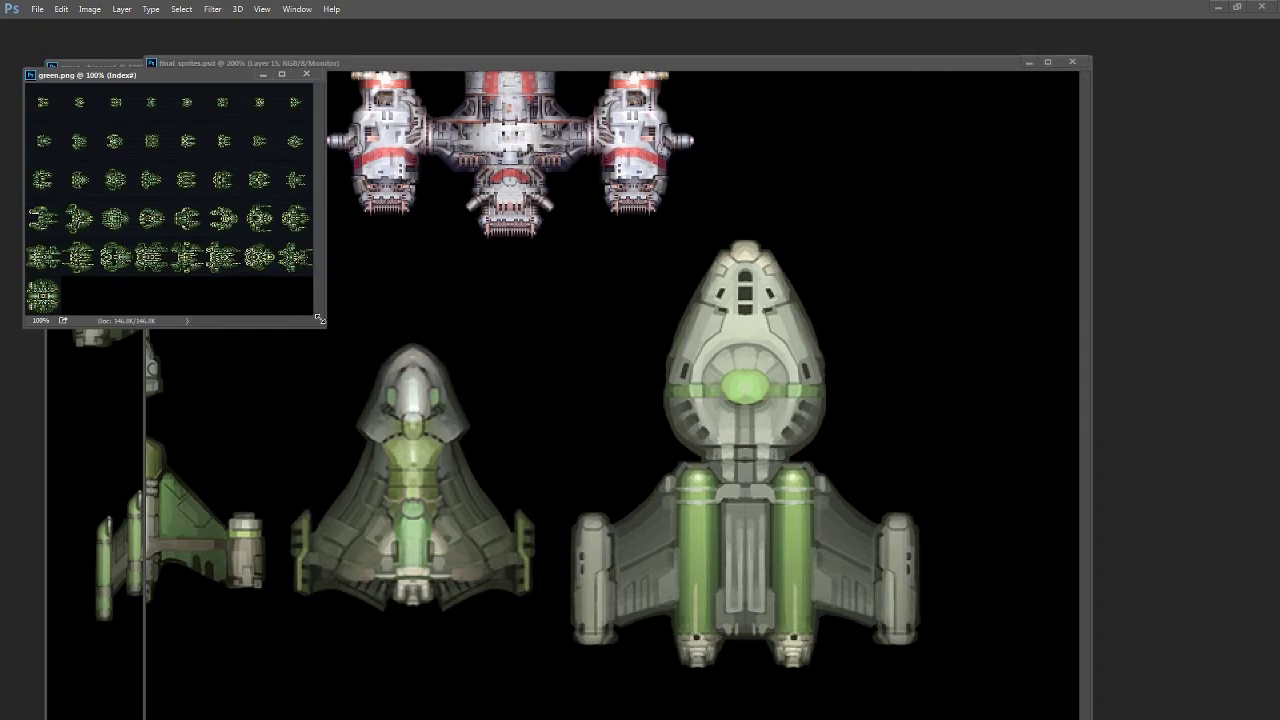
drag(321, 319, 591, 488)
key(Tab)
drag(280, 280, 199, 387)
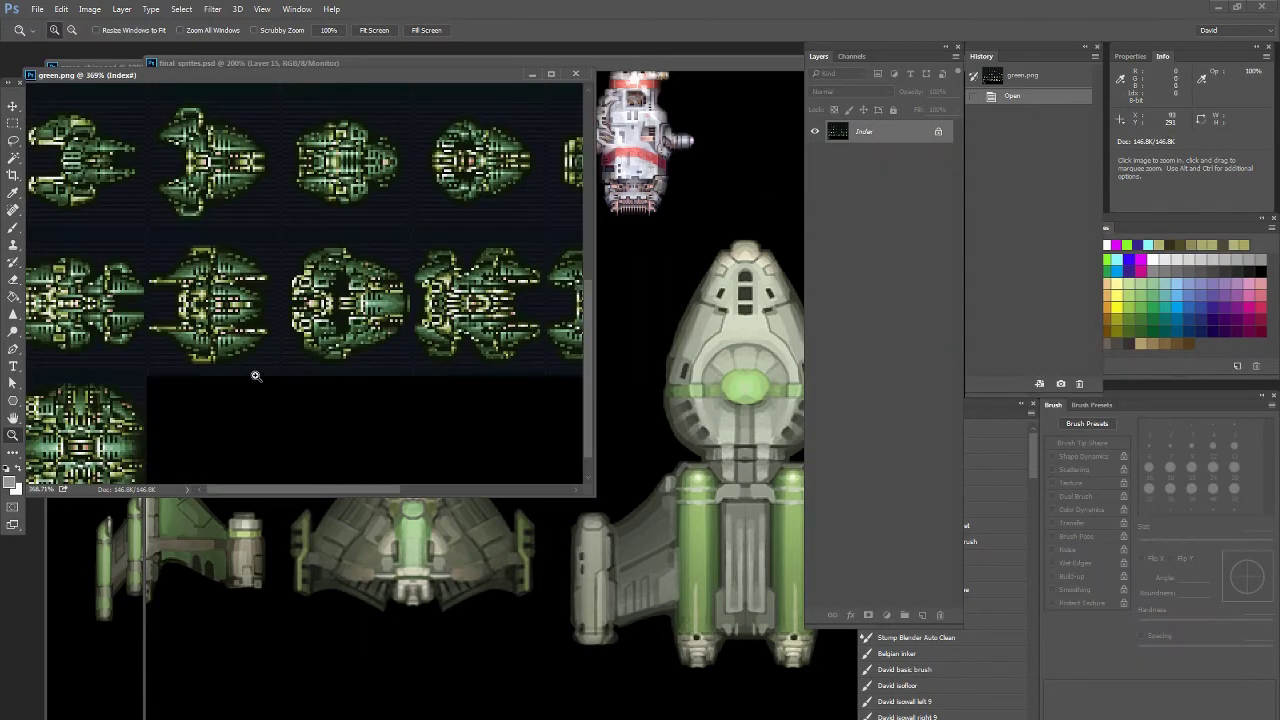
drag(464, 380, 186, 388)
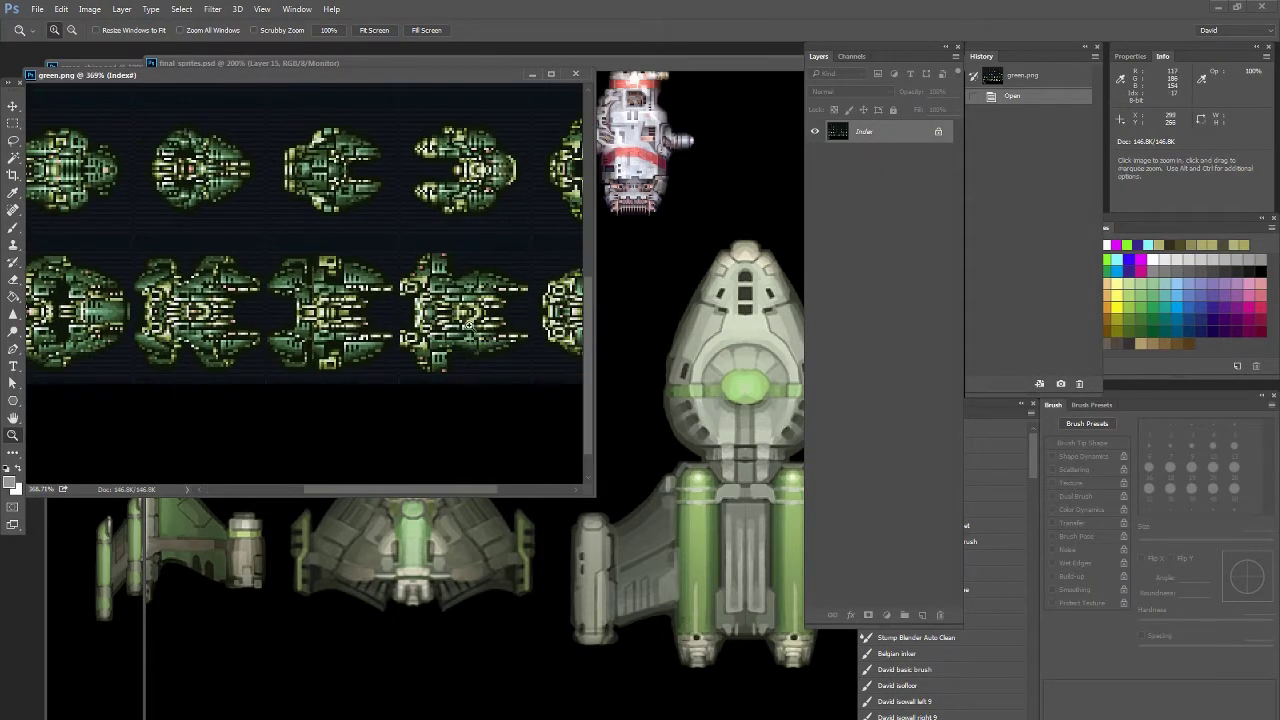
alt+click(466, 325)
alt+click(459, 302)
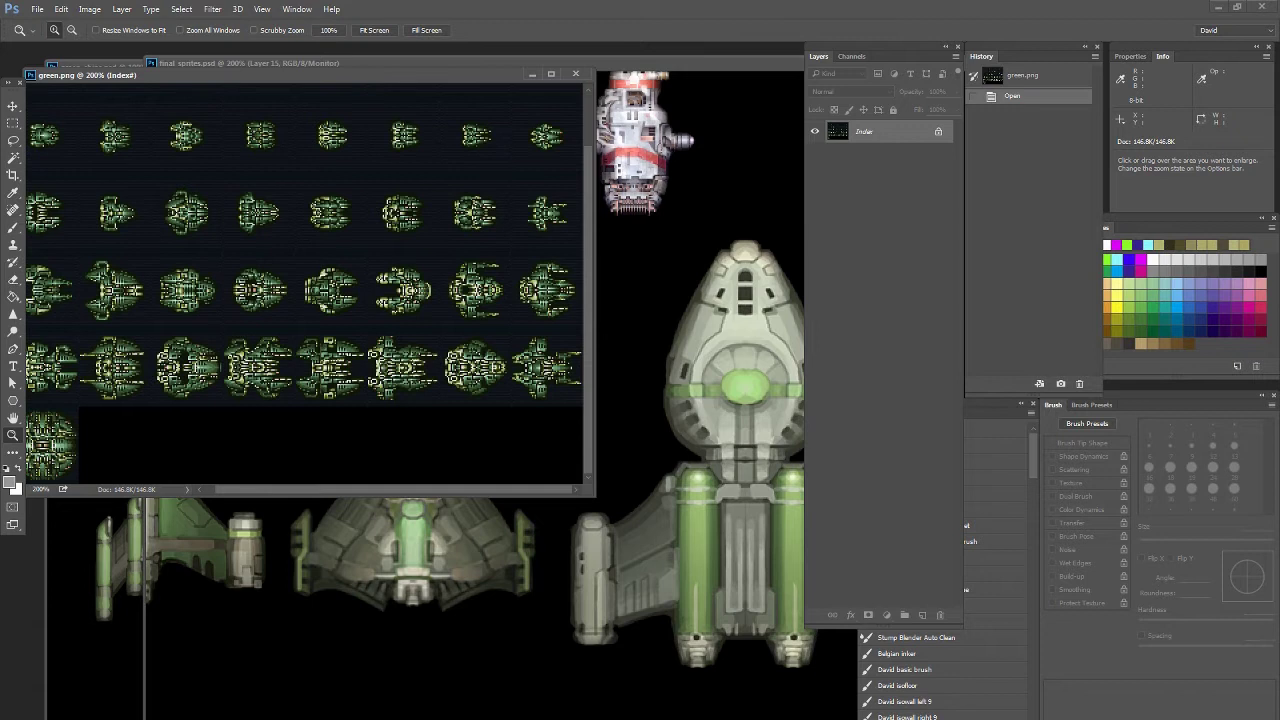
alt+click(320, 374)
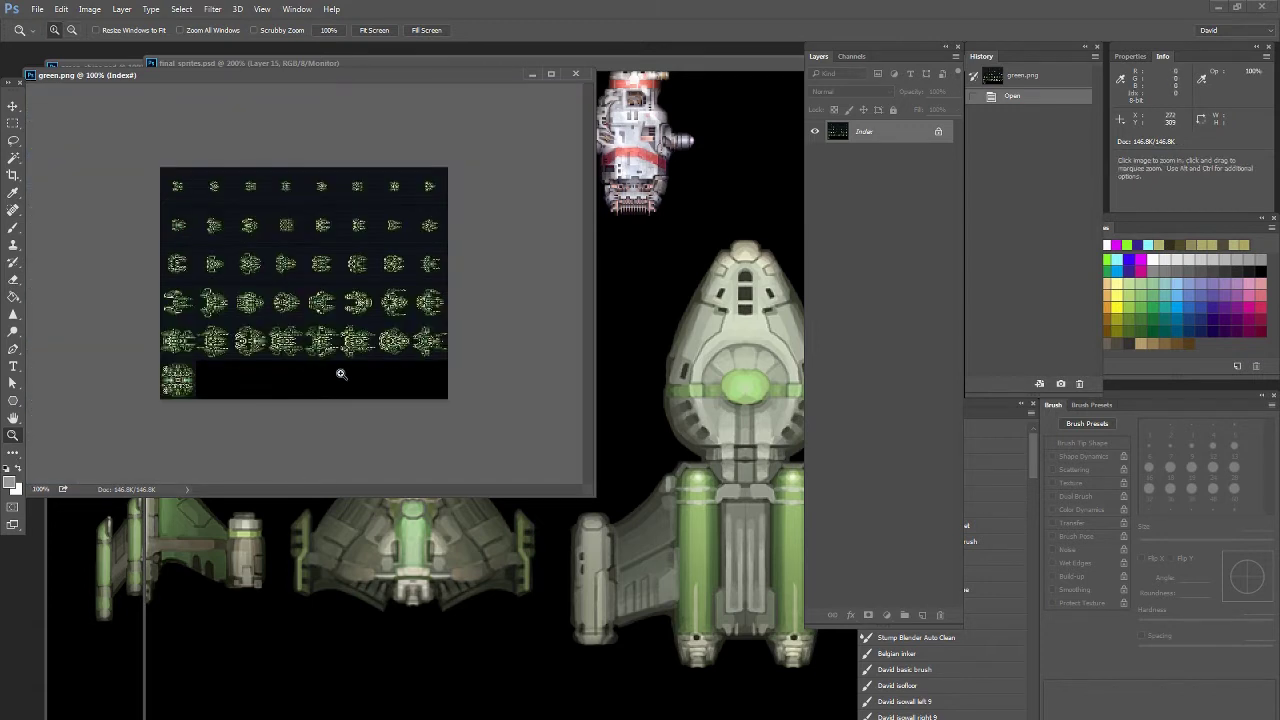
click(406, 349)
click(319, 342)
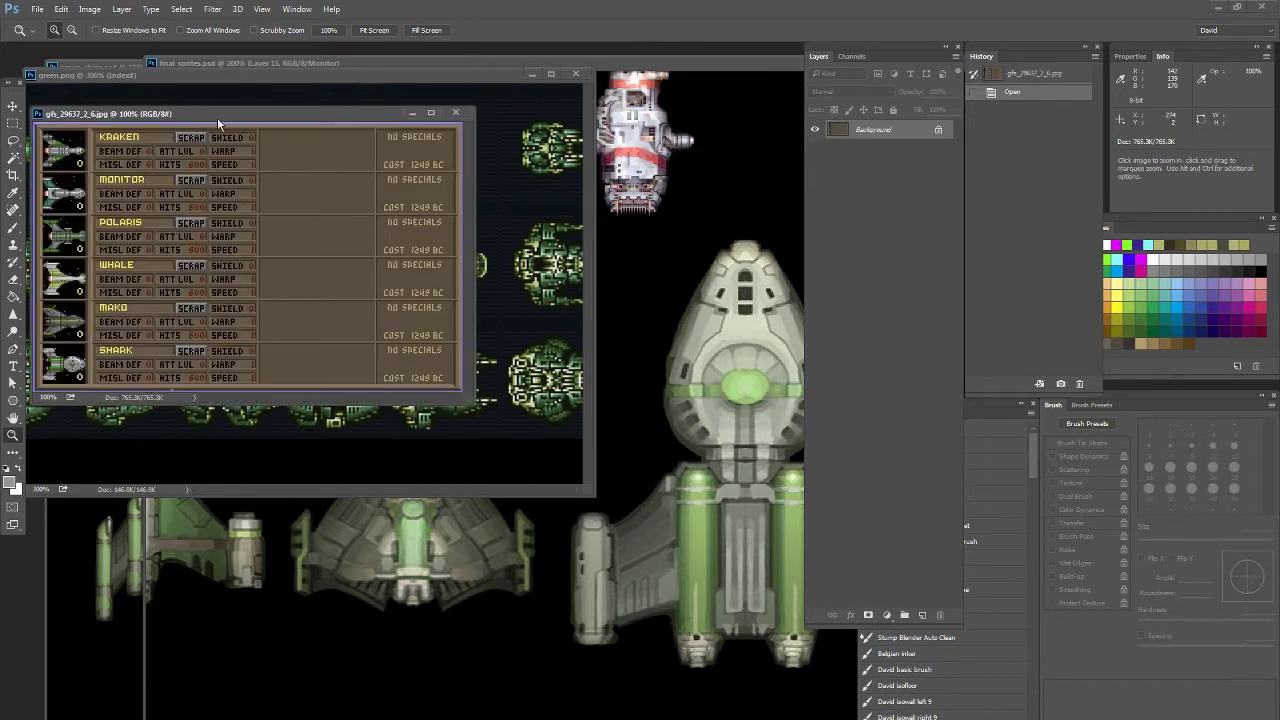
Place the gfs_29637_2_6.jpg window over the lower part of green.png, magnify its ship icons and widen the window
drag(219, 115, 490, 398)
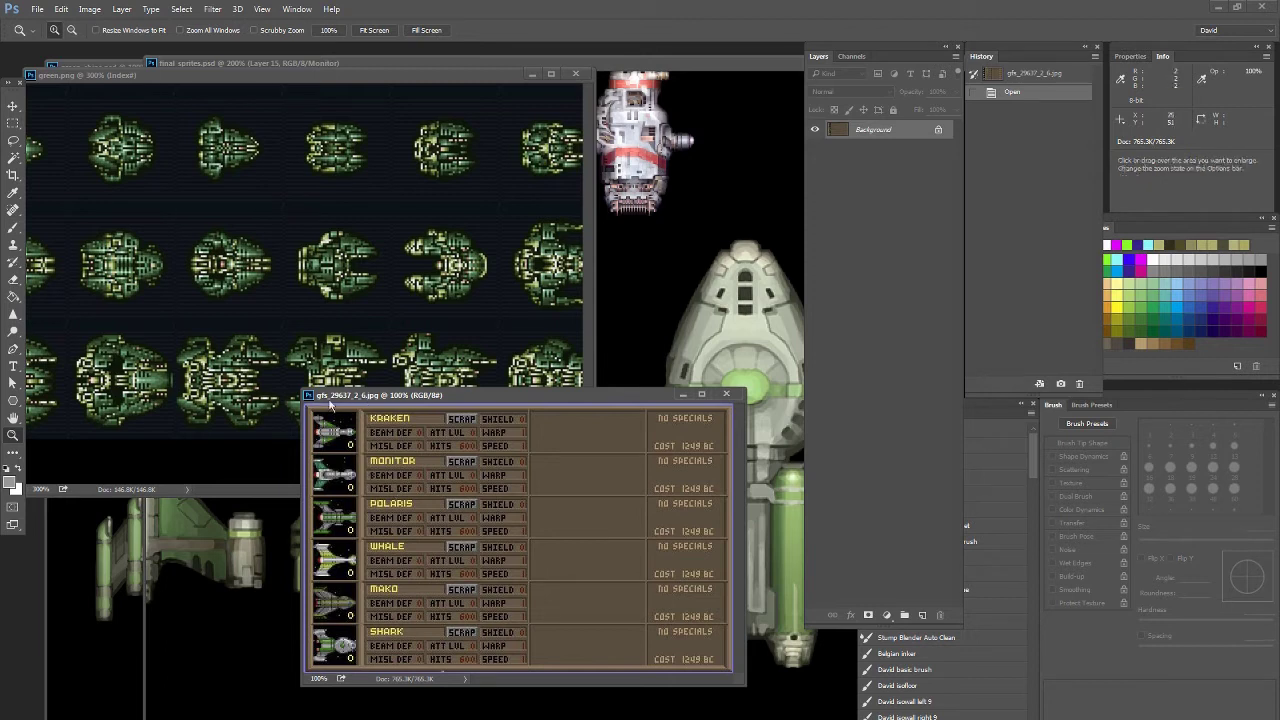
drag(354, 543, 320, 450)
drag(397, 491, 284, 423)
scroll(466, 481, down, 3)
key(ctrl+w)
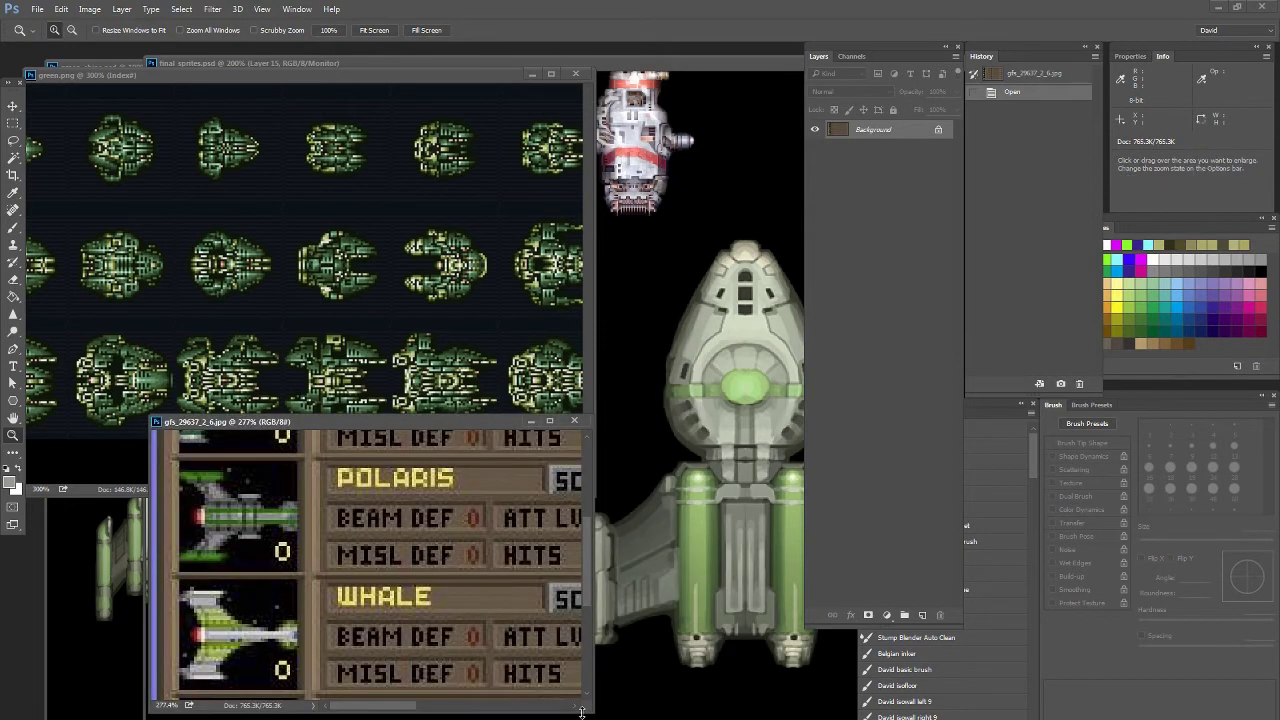
drag(592, 711, 772, 718)
Look through the Whale, Mako and Shark entries in gfs_29637_2_6.jpg beside the painted green ship
scroll(469, 654, down, 3)
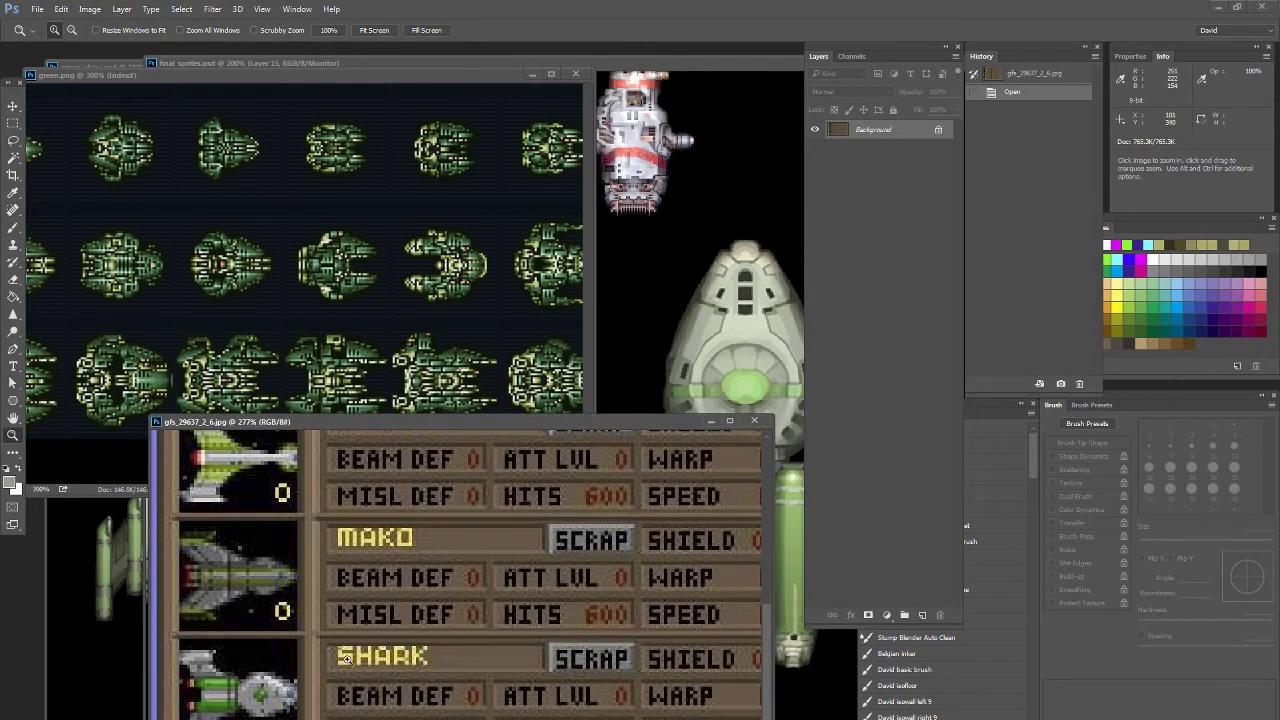
scroll(330, 484, up, 2)
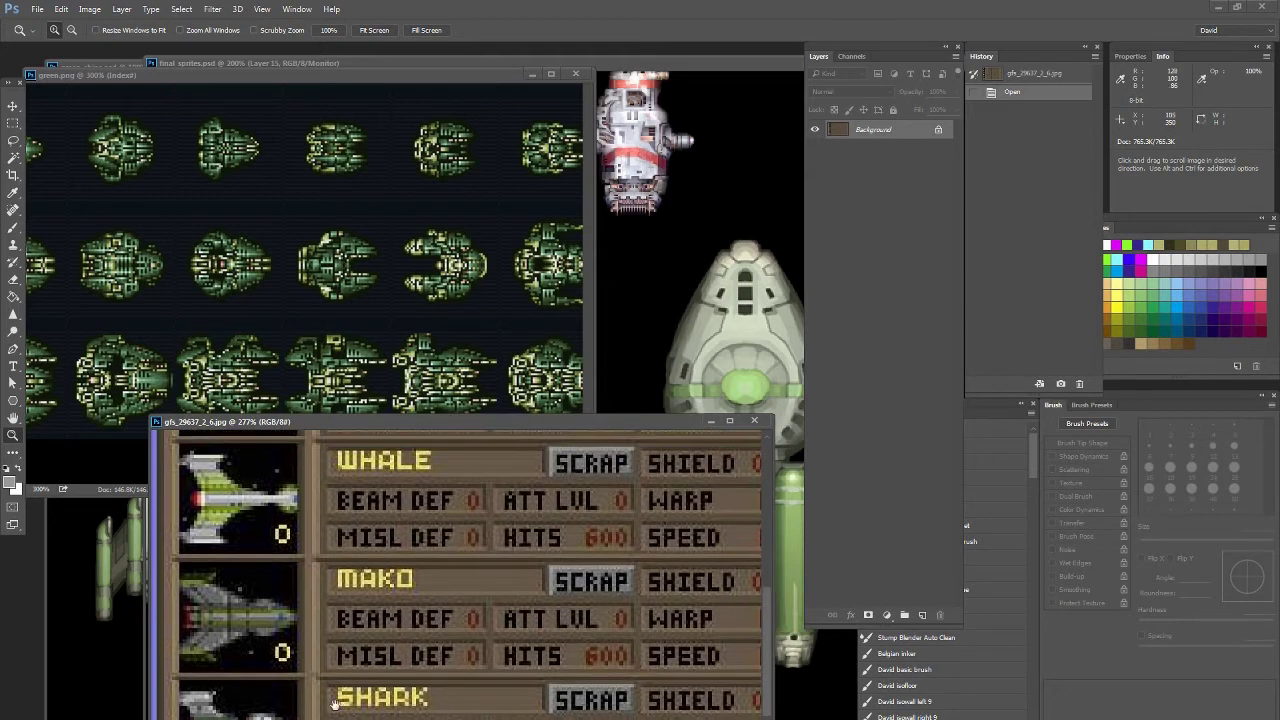
scroll(470, 495, down, 1)
scroll(478, 497, up, 1)
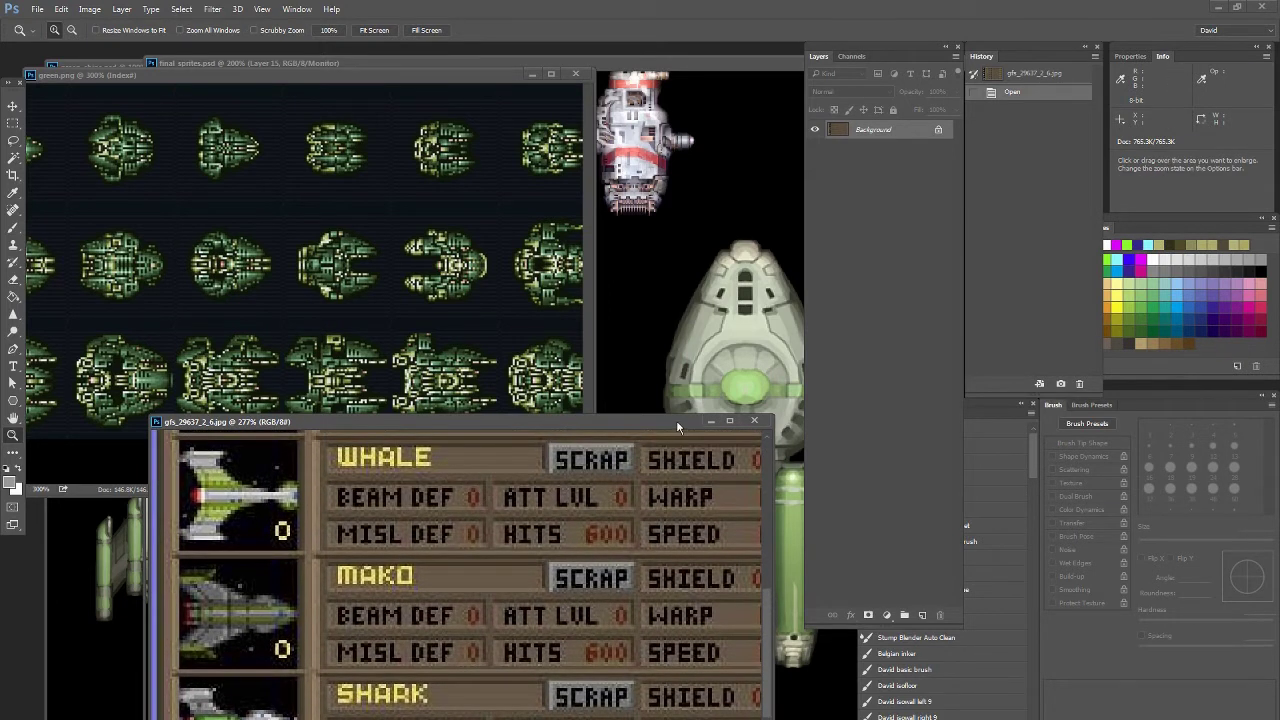
drag(675, 423, 539, 272)
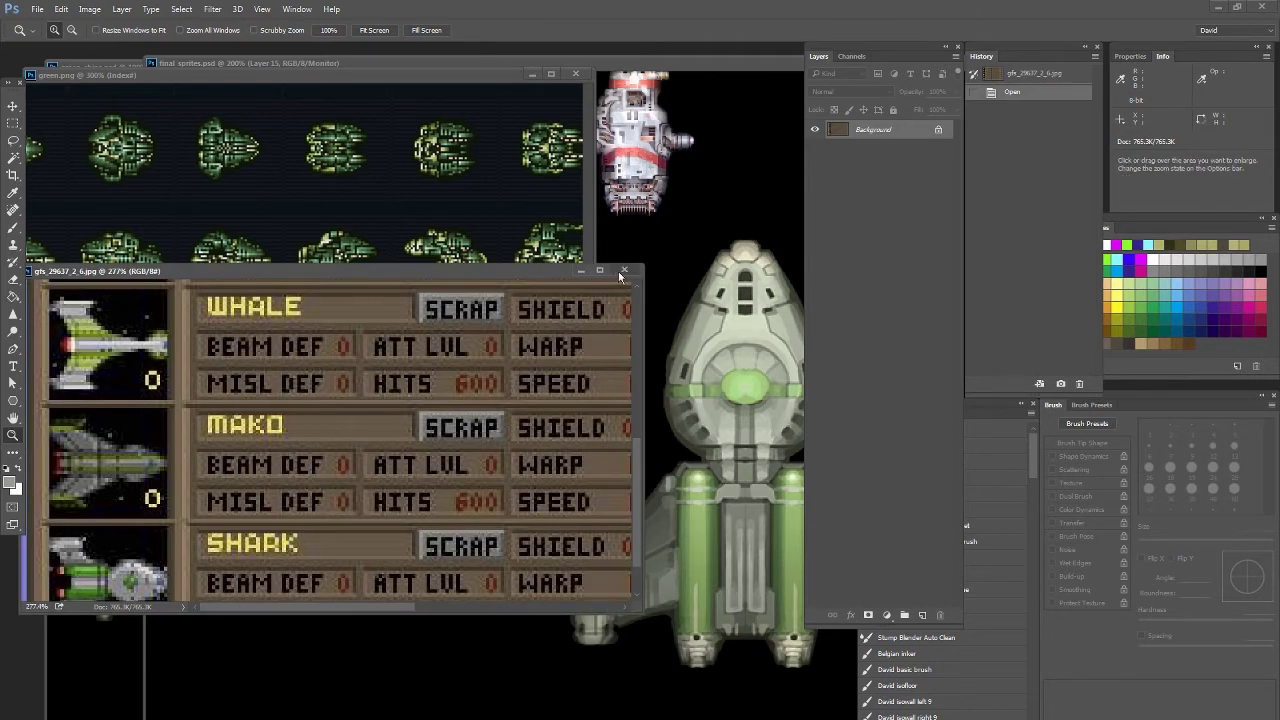
scroll(123, 522, down, 2)
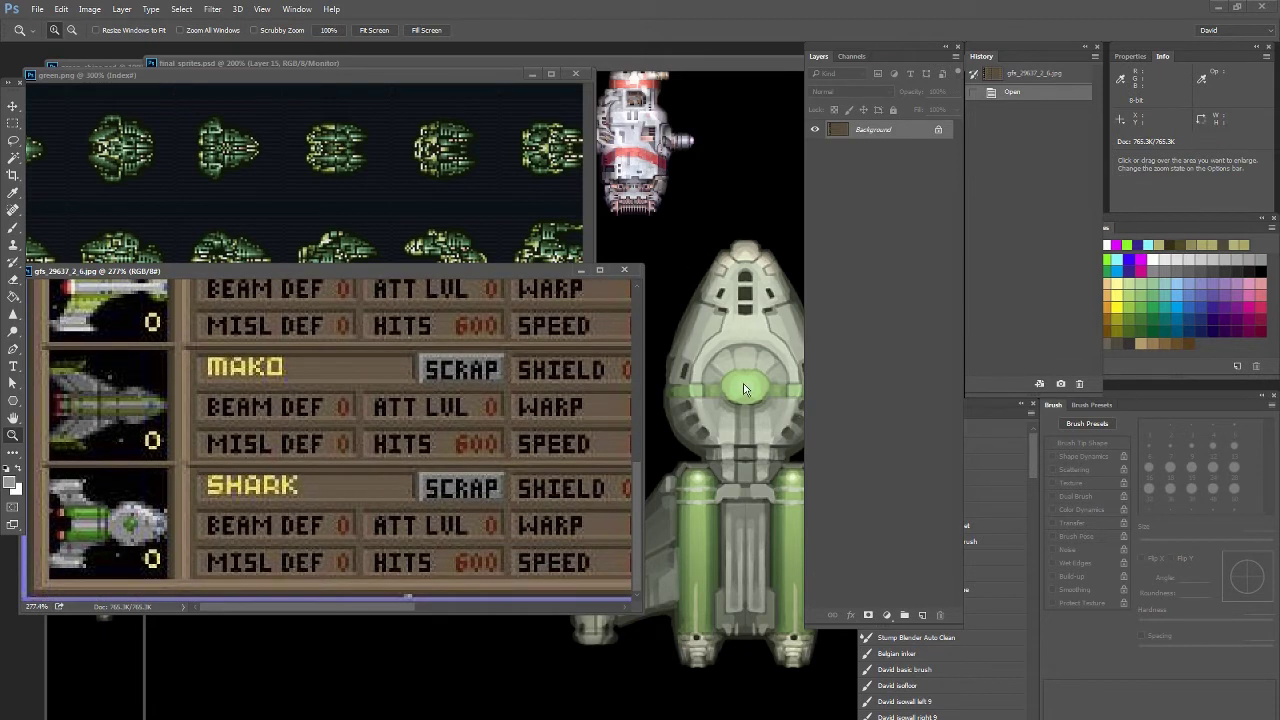
Magnify the Shark icon in gfs_29637_2_6.jpg and compare it with the largest green ship in final_sprites.psd
click(168, 540)
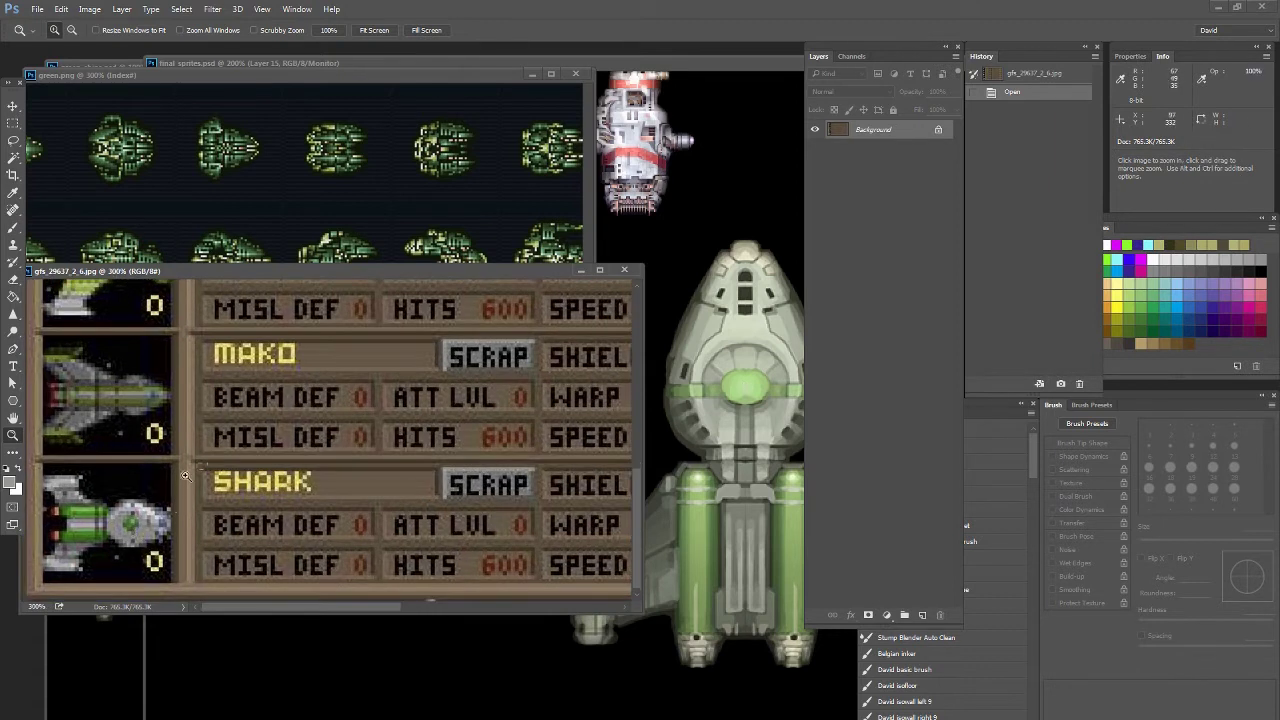
drag(46, 456, 180, 588)
click(756, 499)
drag(505, 597, 570, 586)
key(Tab)
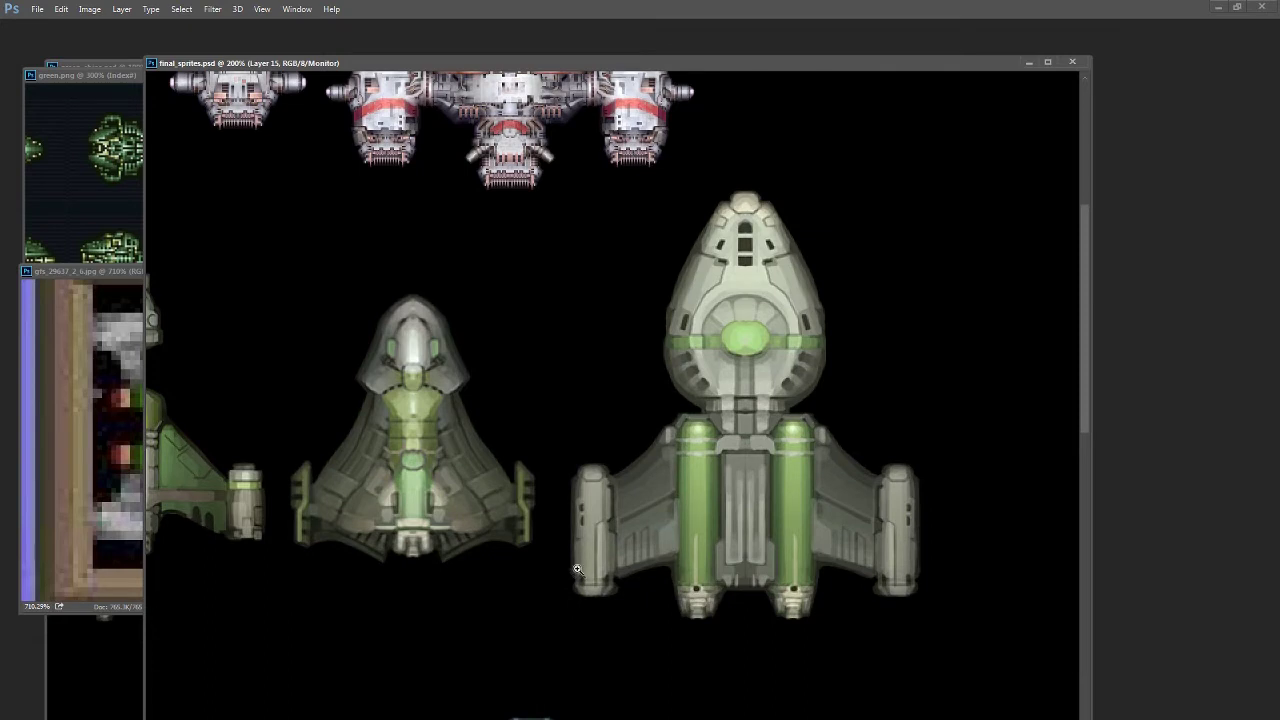
click(61, 398)
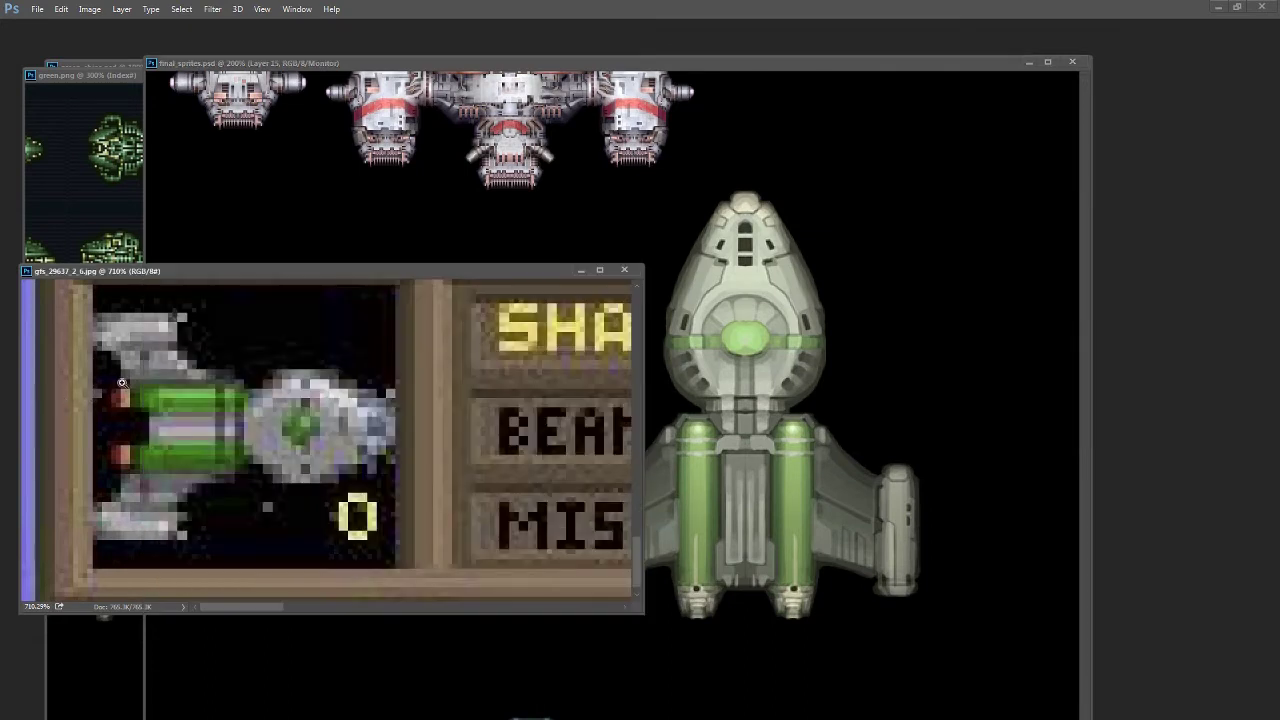
Close the reference images gfs_29637_2_6.jpg and green.png
click(624, 270)
key(ctrl+Tab)
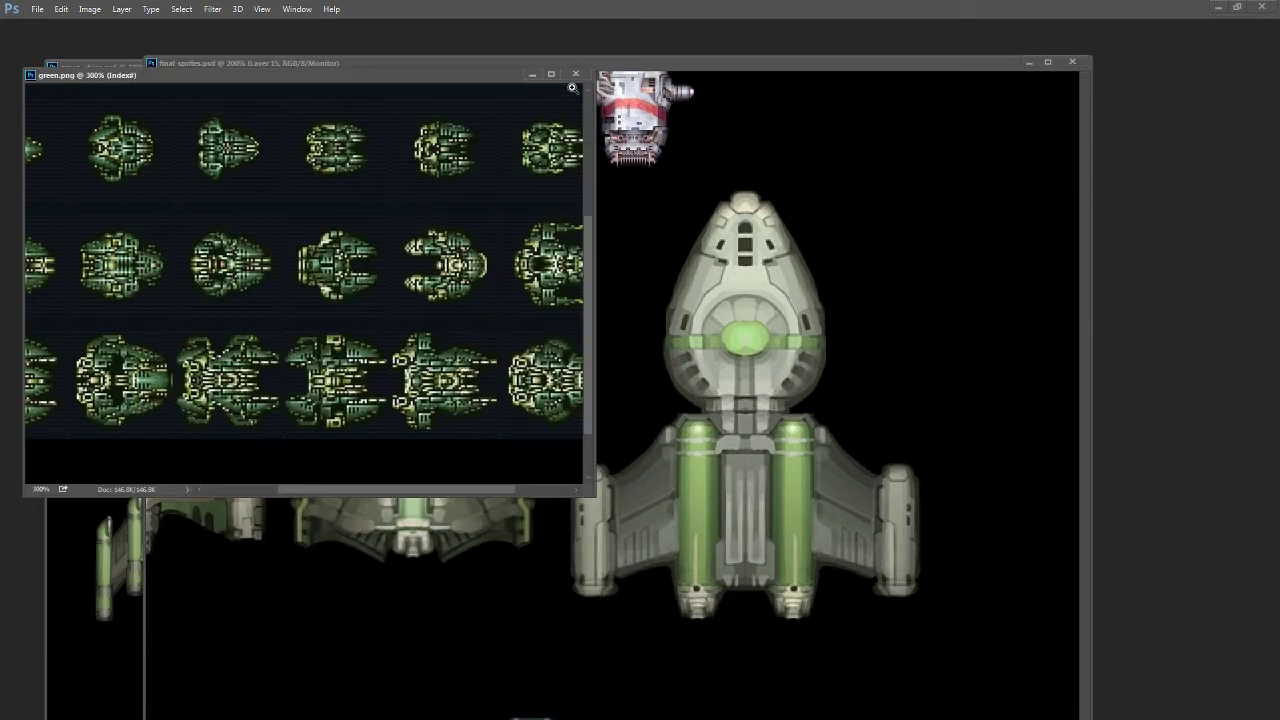
click(576, 76)
View final_sprites.psd full screen and examine the complete red, green and blue rows of ships together
key(f)
key(Tab)
drag(340, 342, 733, 304)
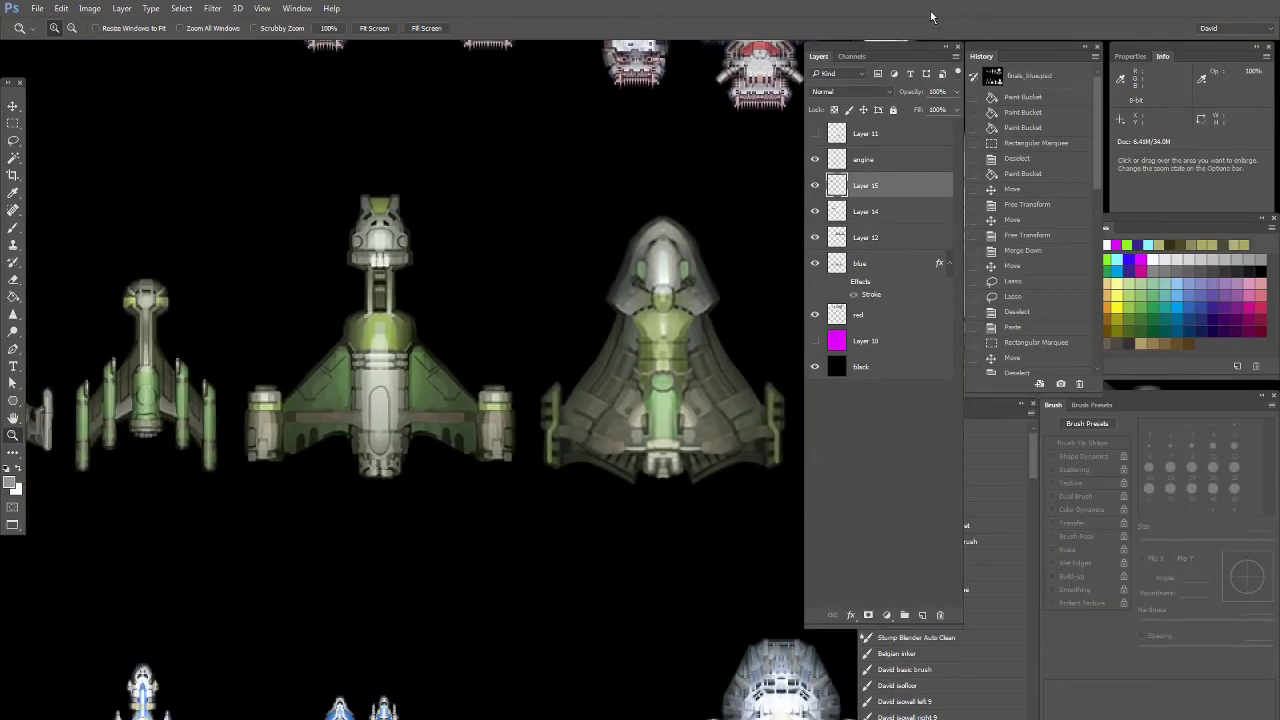
alt+click(260, 363)
alt+click(260, 363)
alt+click(260, 363)
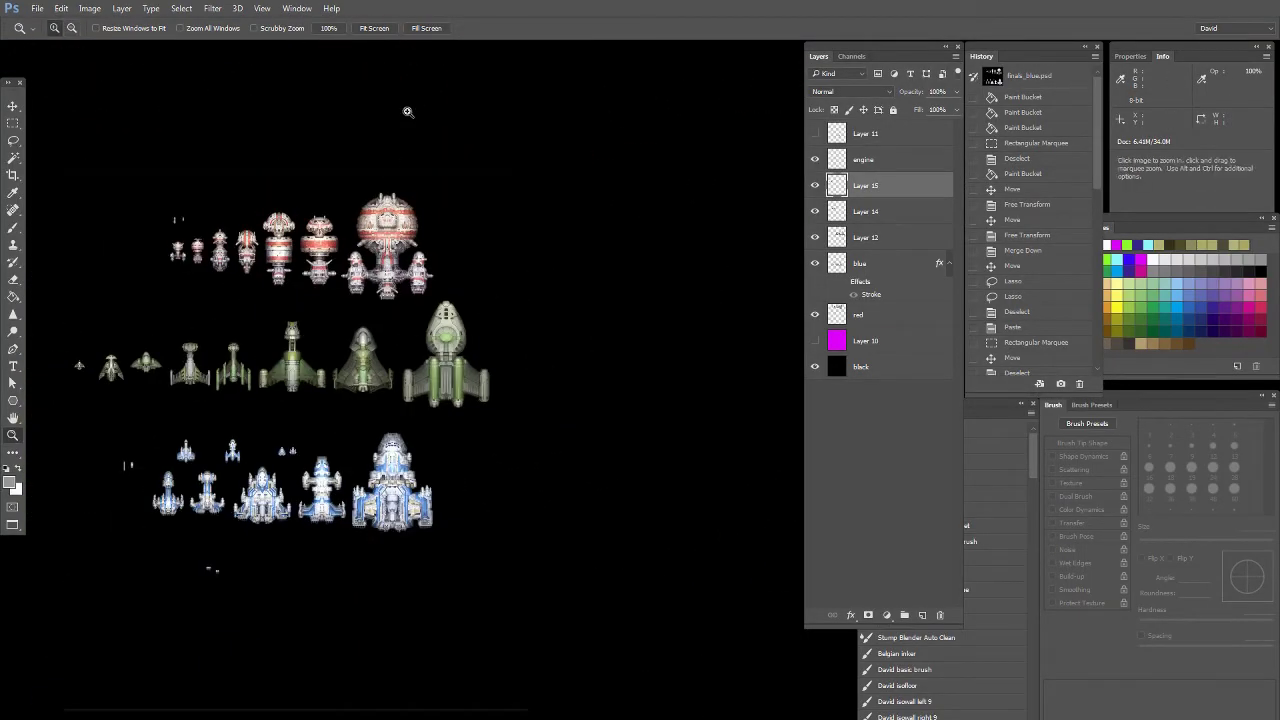
drag(372, 376, 505, 377)
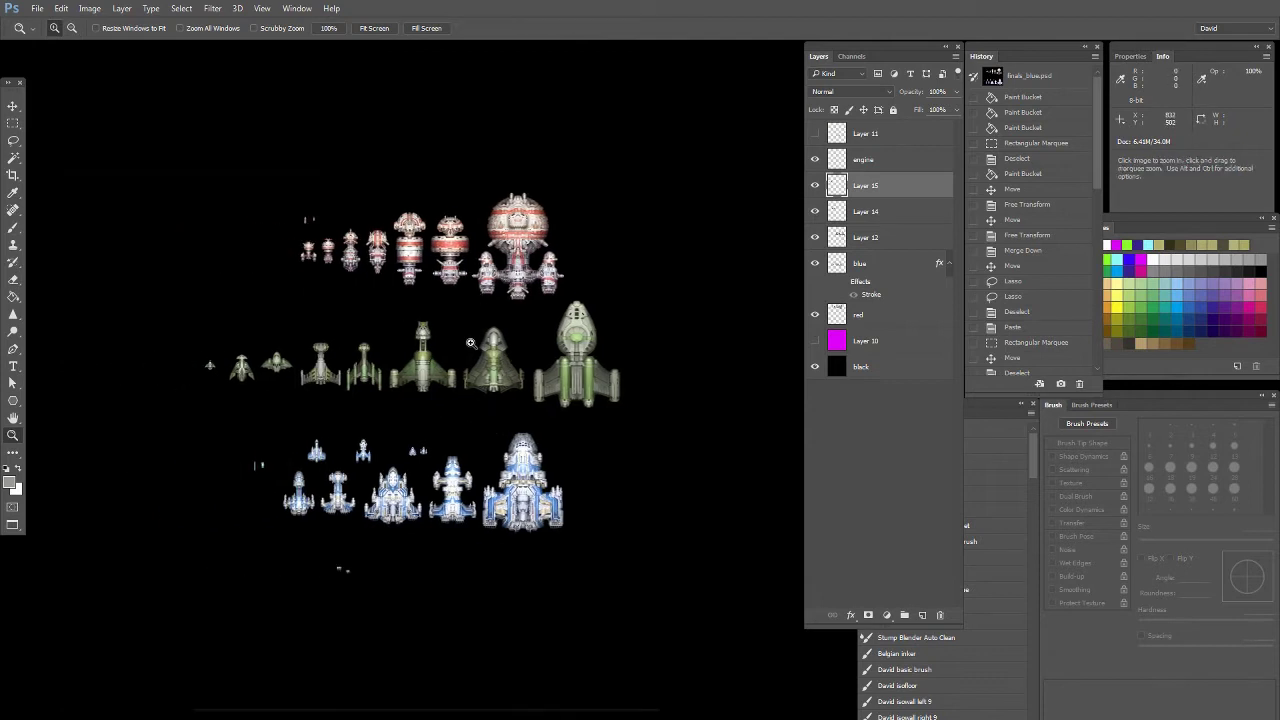
key(f)
key(f)
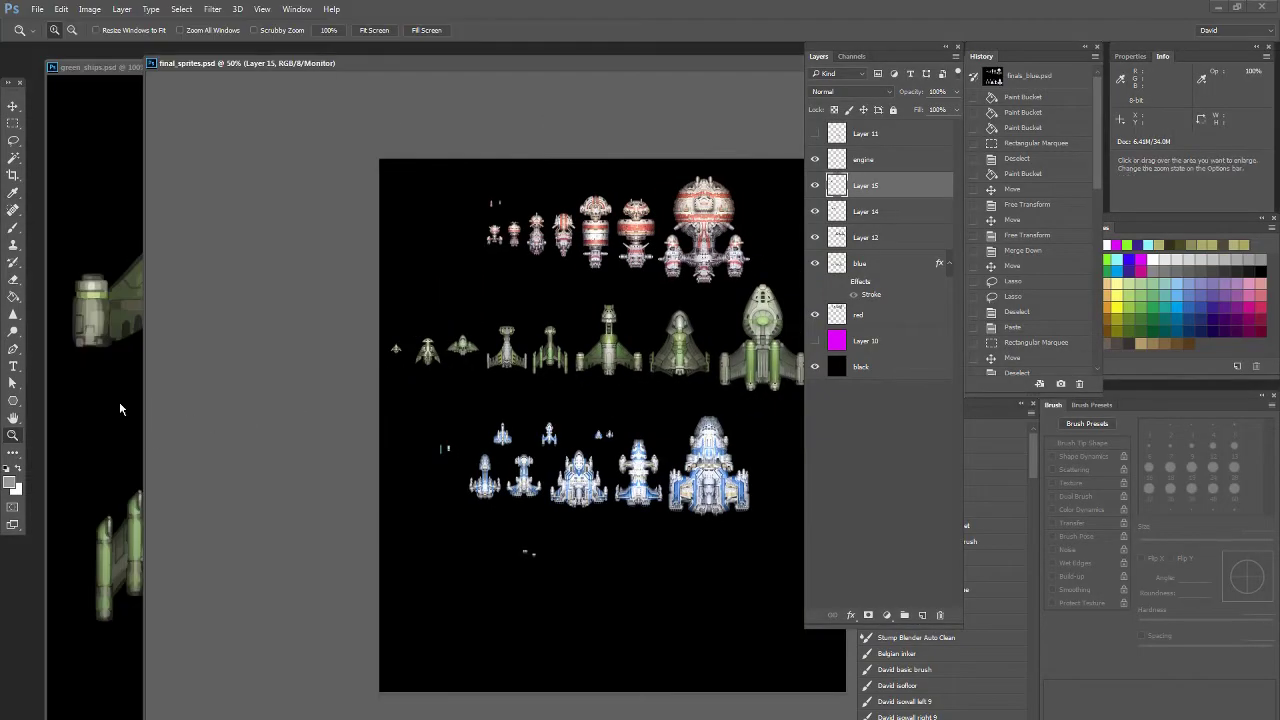
click(92, 413)
click(768, 318)
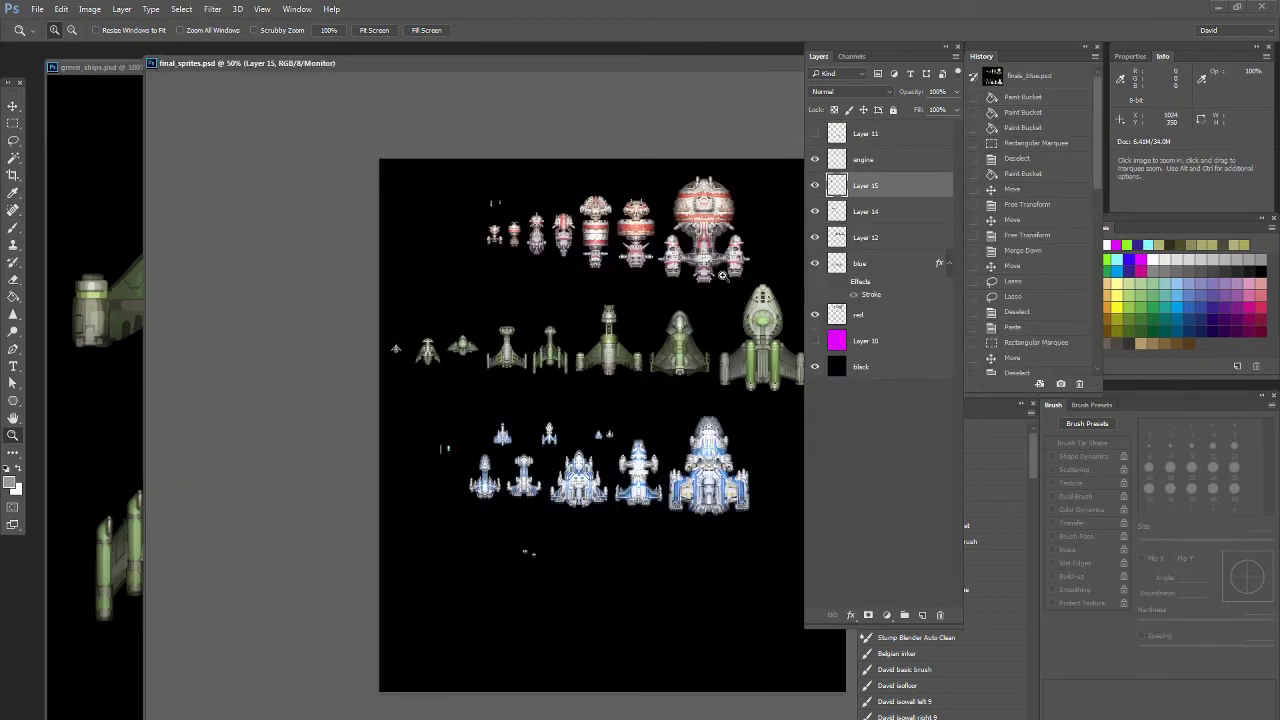
key(f)
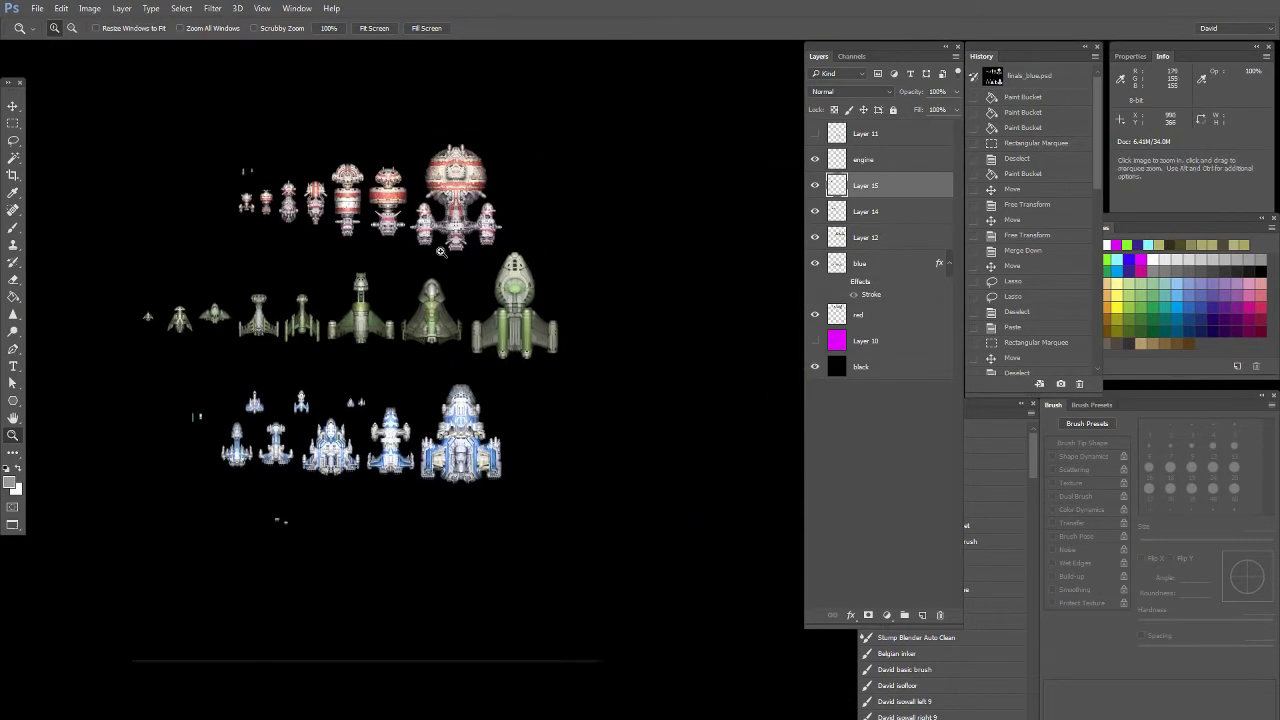
Mark out the green ships in size groups with rectangular selections, from largest to smallest, and clear the selection
key(m)
drag(462, 247, 571, 372)
drag(331, 259, 466, 369)
drag(230, 281, 321, 361)
mouse_move(155, 292)
mouse_down()
mouse_move(240, 354)
mouse_move(157, 330)
mouse_up()
click(120, 297)
click(13, 434)
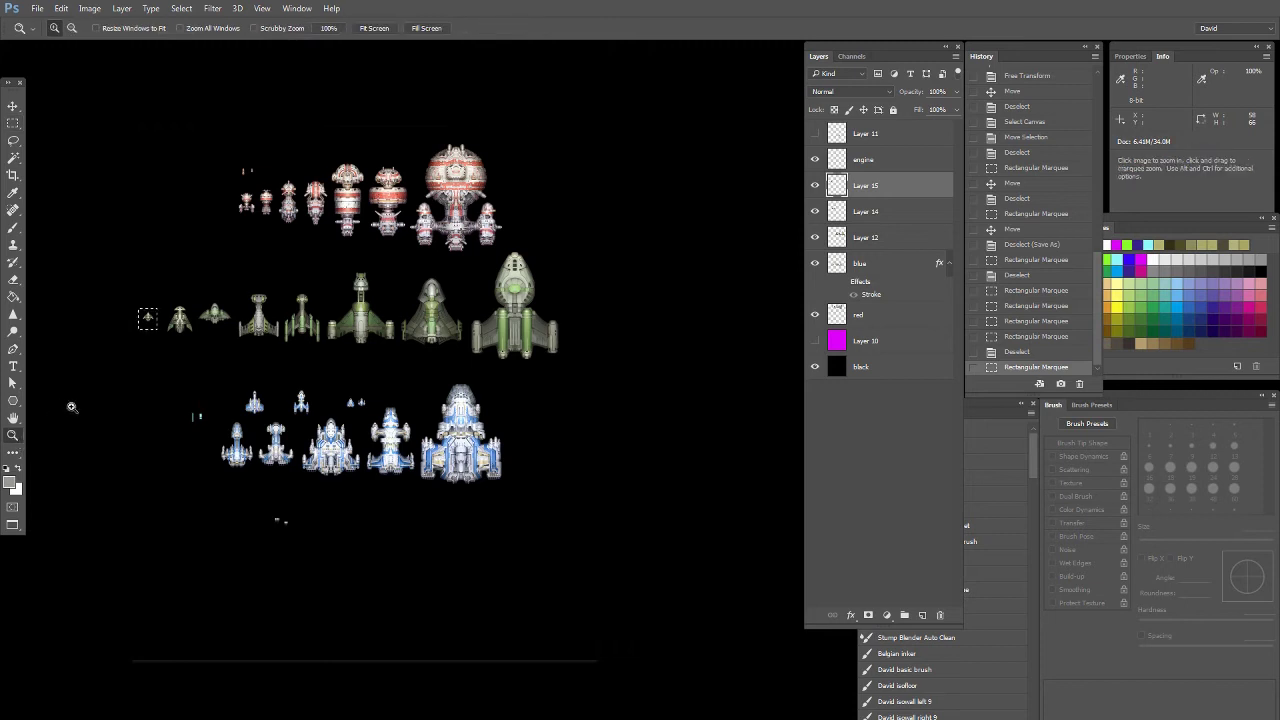
click(432, 310)
click(435, 328)
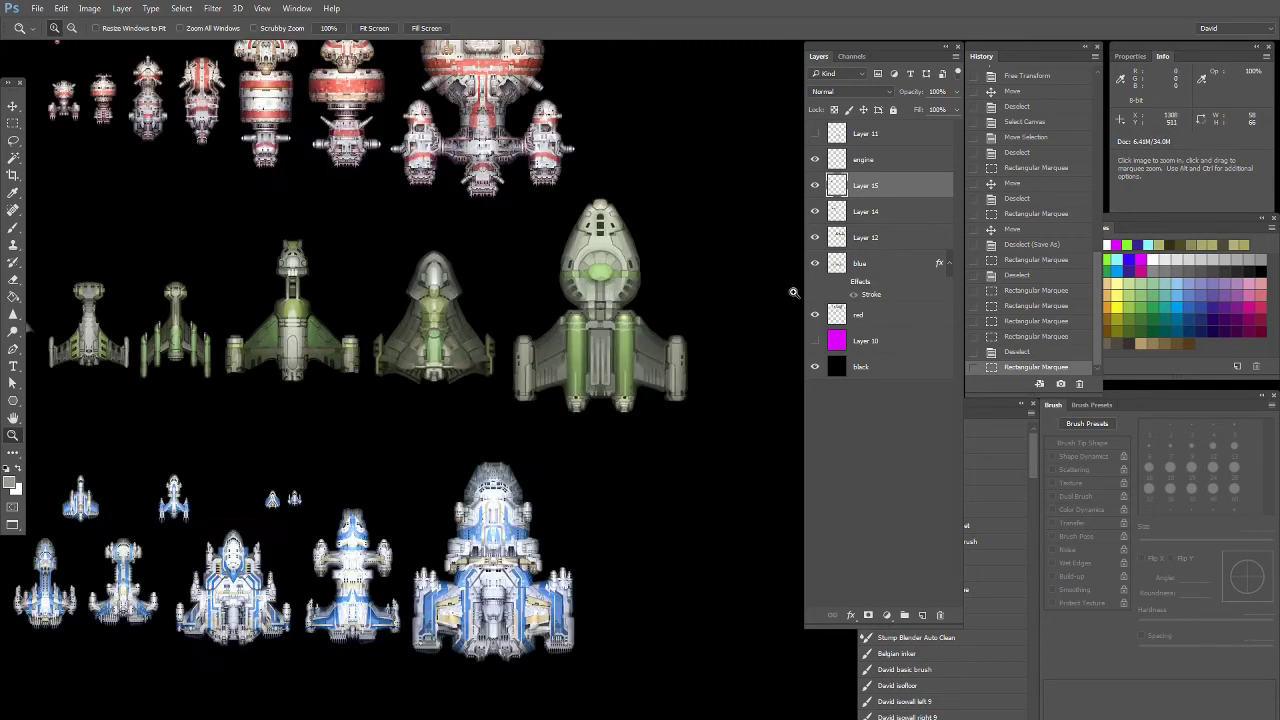
key(ctrl+d)
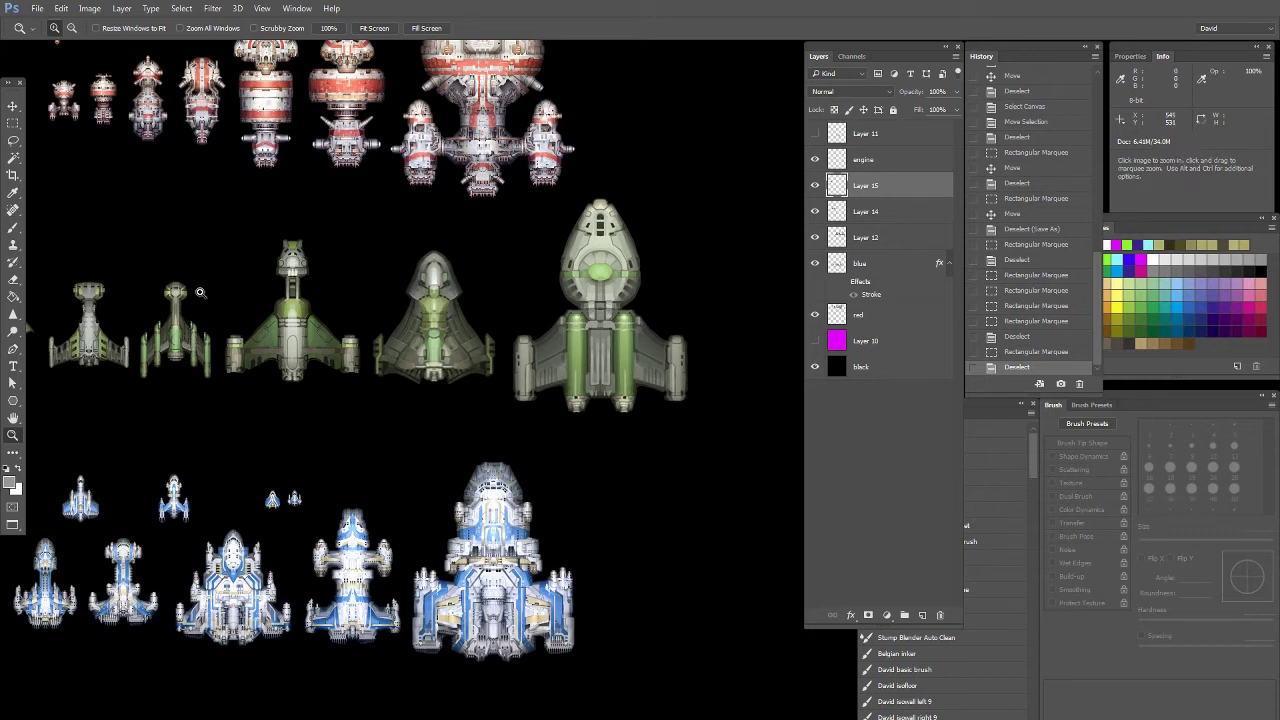
drag(238, 229, 204, 279)
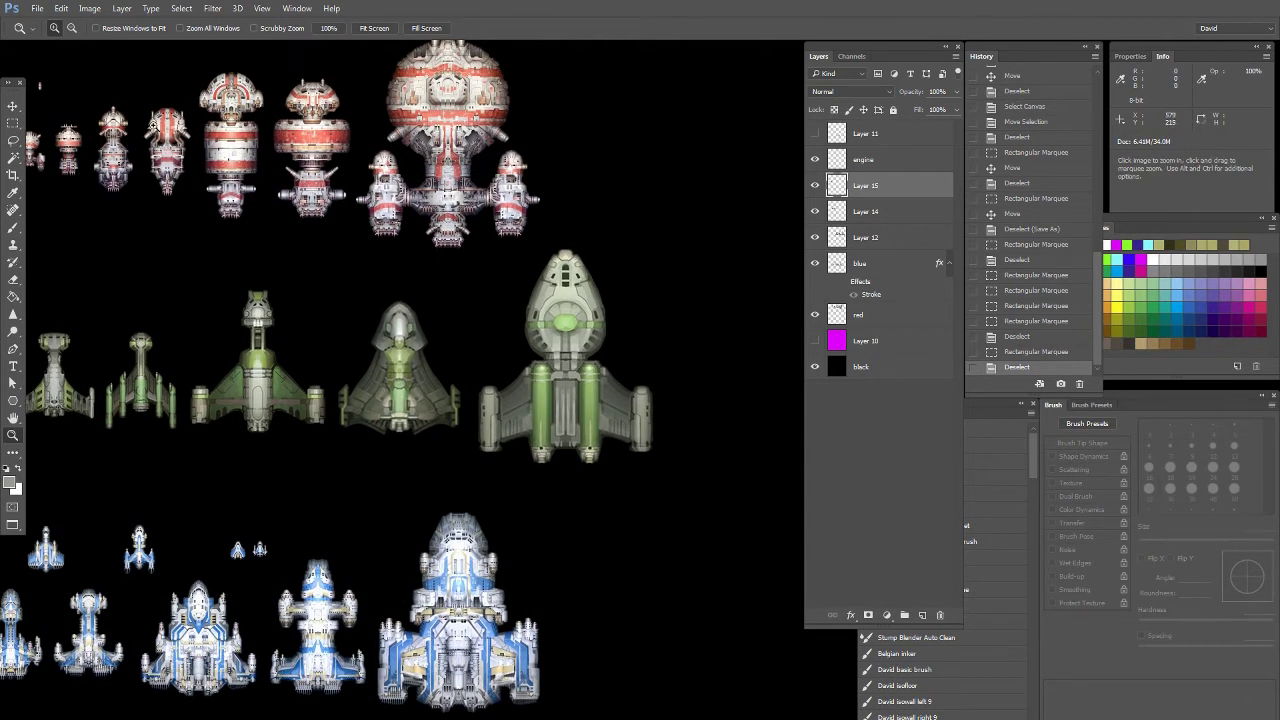
Look along the green row from the largest ship to the smallest fighters
key(m)
drag(367, 301, 555, 354)
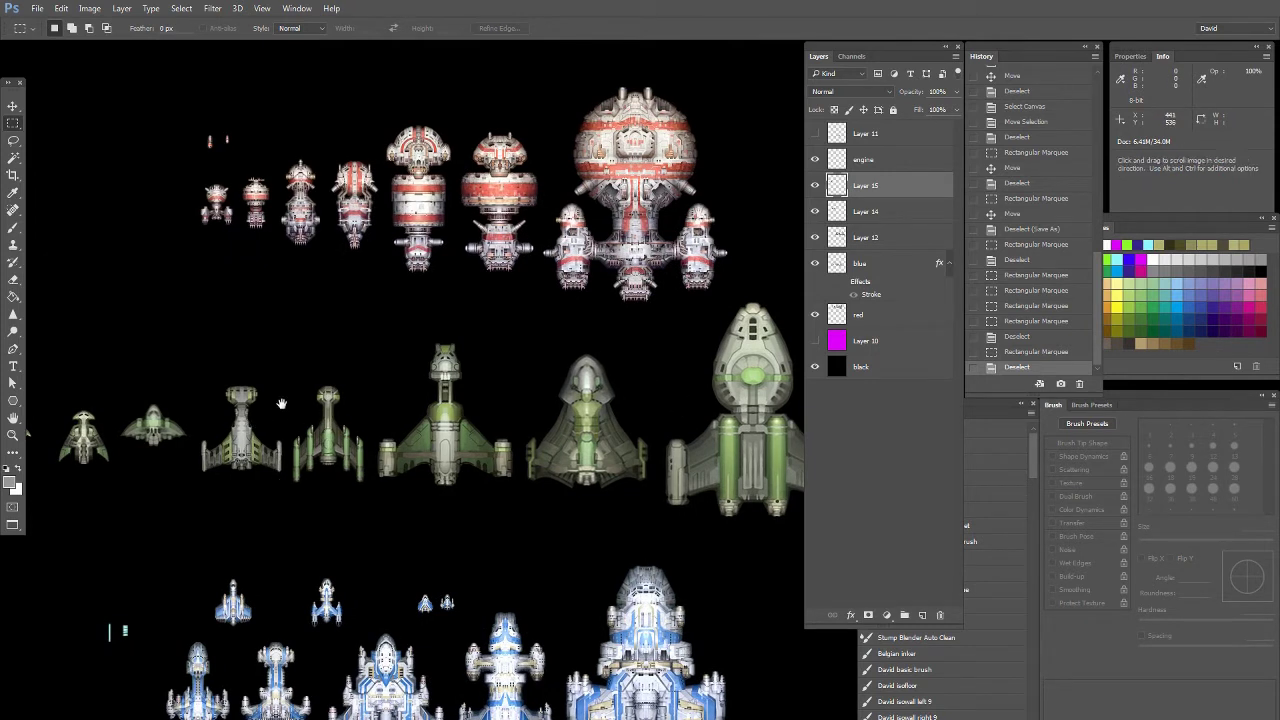
scroll(268, 416, left, 1)
scroll(268, 416, down, 1)
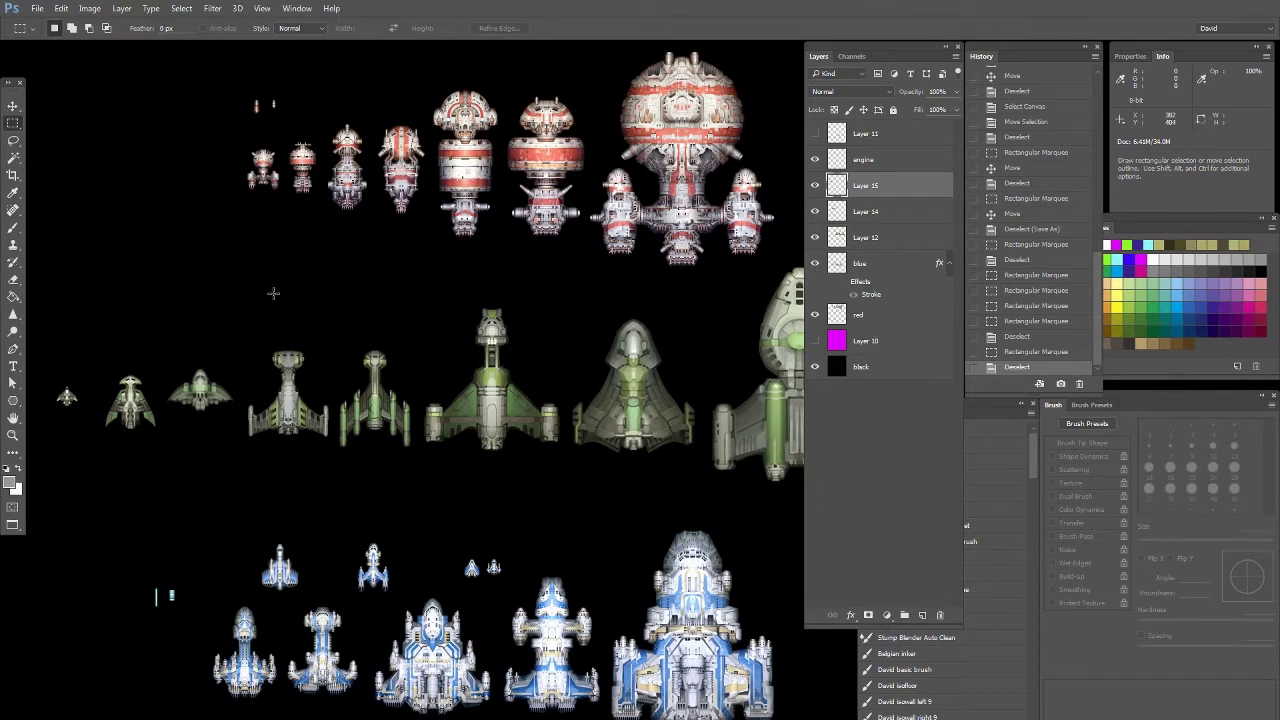
drag(195, 425, 363, 359)
click(14, 436)
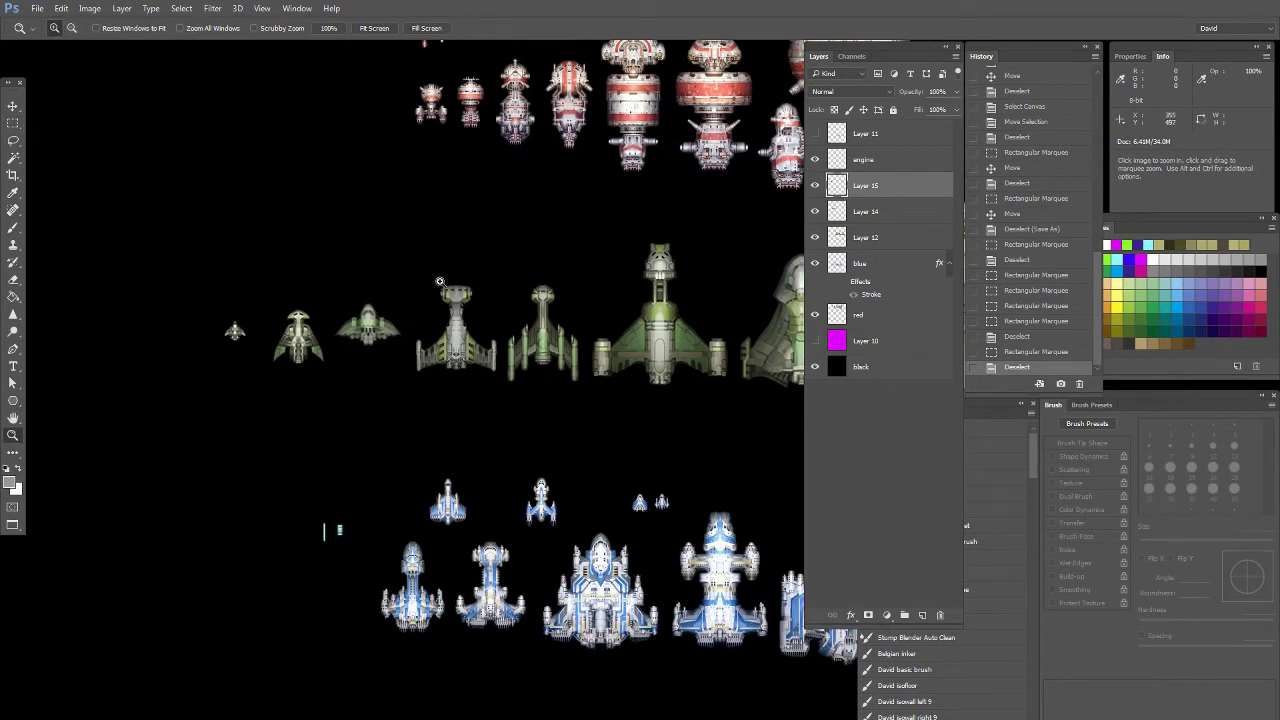
Magnify the medium and small green ships and examine their hulls, wings and pixel detail up close
click(310, 399)
click(310, 399)
click(310, 399)
drag(605, 425, 360, 435)
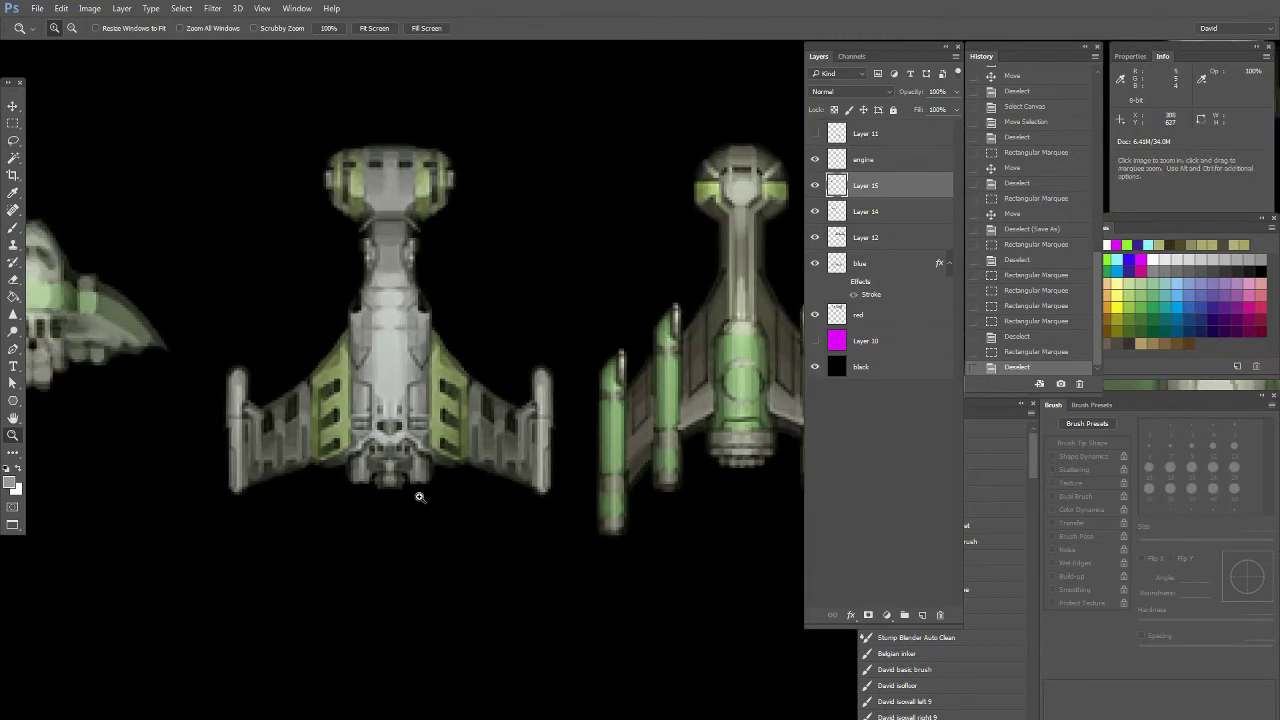
drag(349, 457, 443, 524)
alt+click(424, 420)
alt+click(426, 419)
alt+click(428, 418)
alt+click(428, 417)
alt+click(428, 417)
drag(292, 298, 557, 440)
key(f)
drag(470, 280, 746, 297)
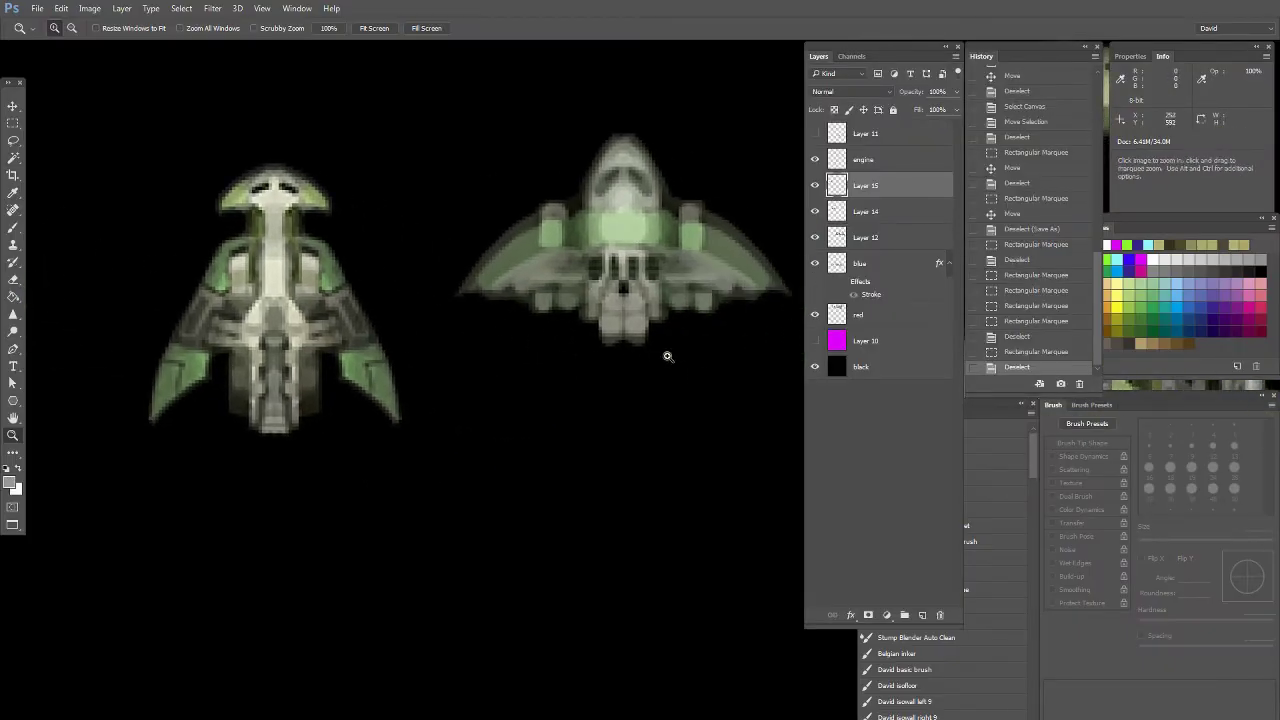
Show the magenta Layer 10 behind the small winged green ship and sample dark grey from its wing for the Pen tool
click(877, 341)
key(g)
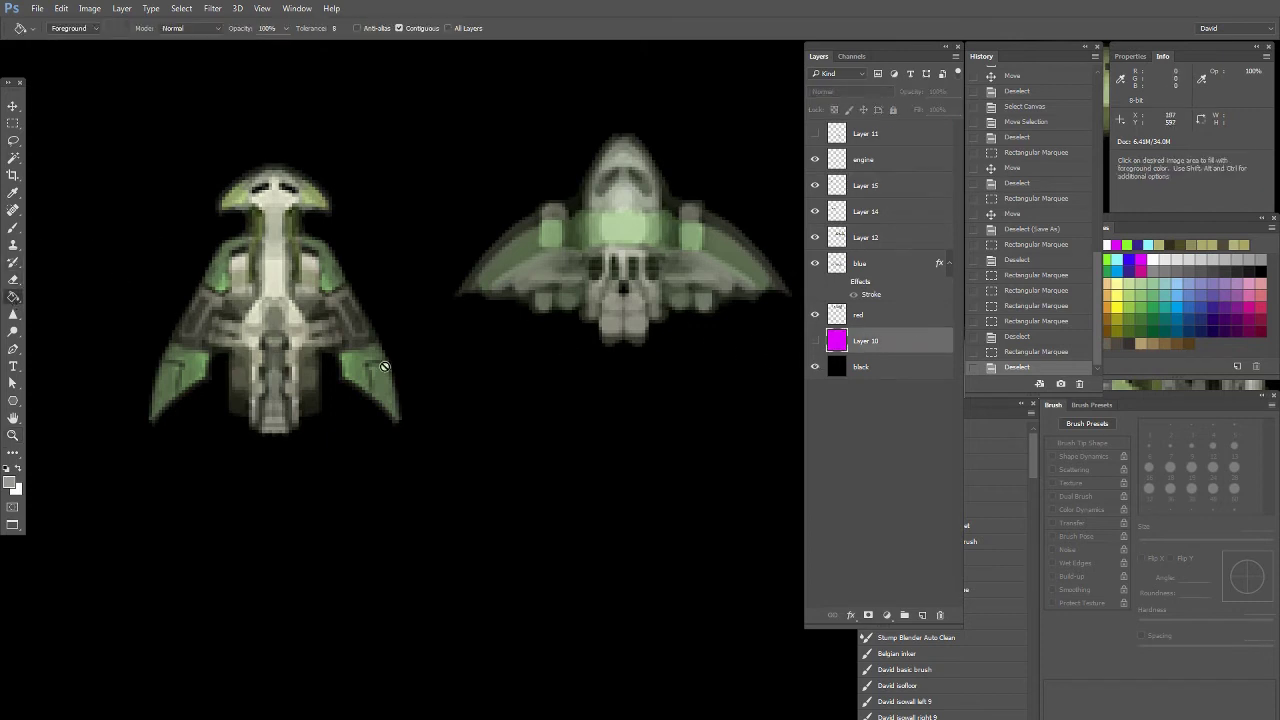
drag(223, 298, 310, 382)
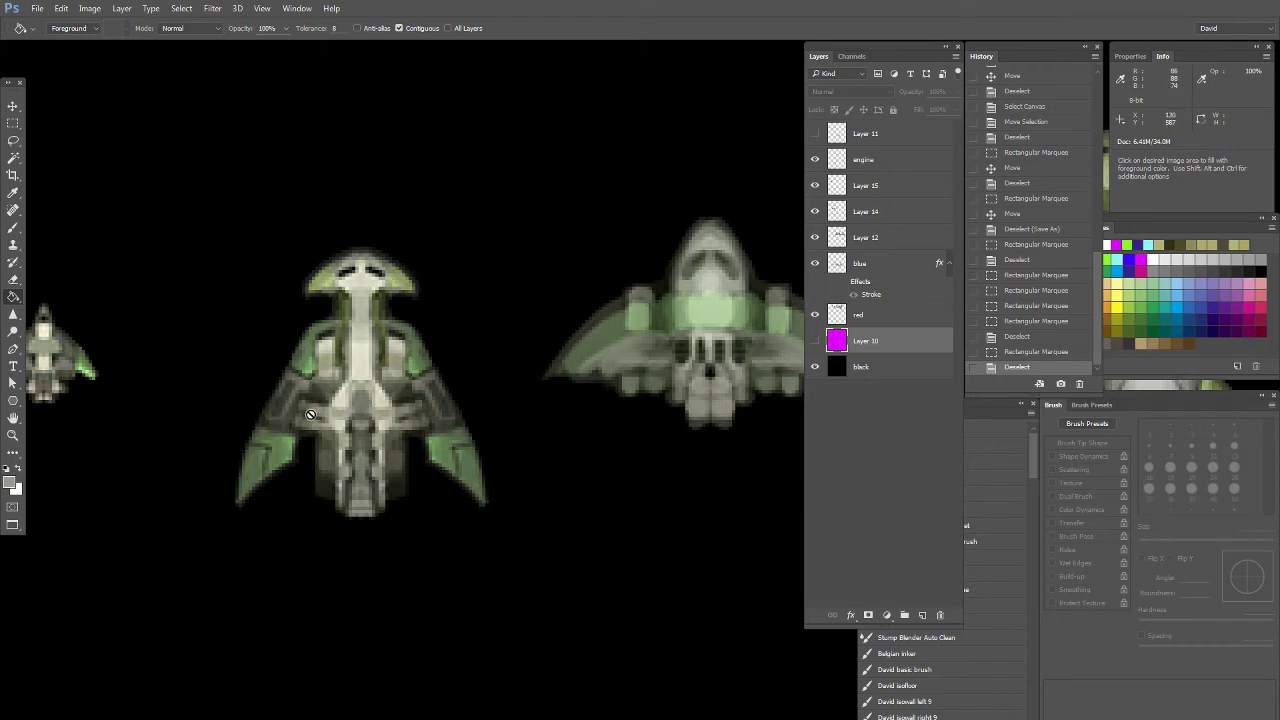
click(13, 435)
drag(564, 227, 231, 599)
drag(417, 486, 300, 472)
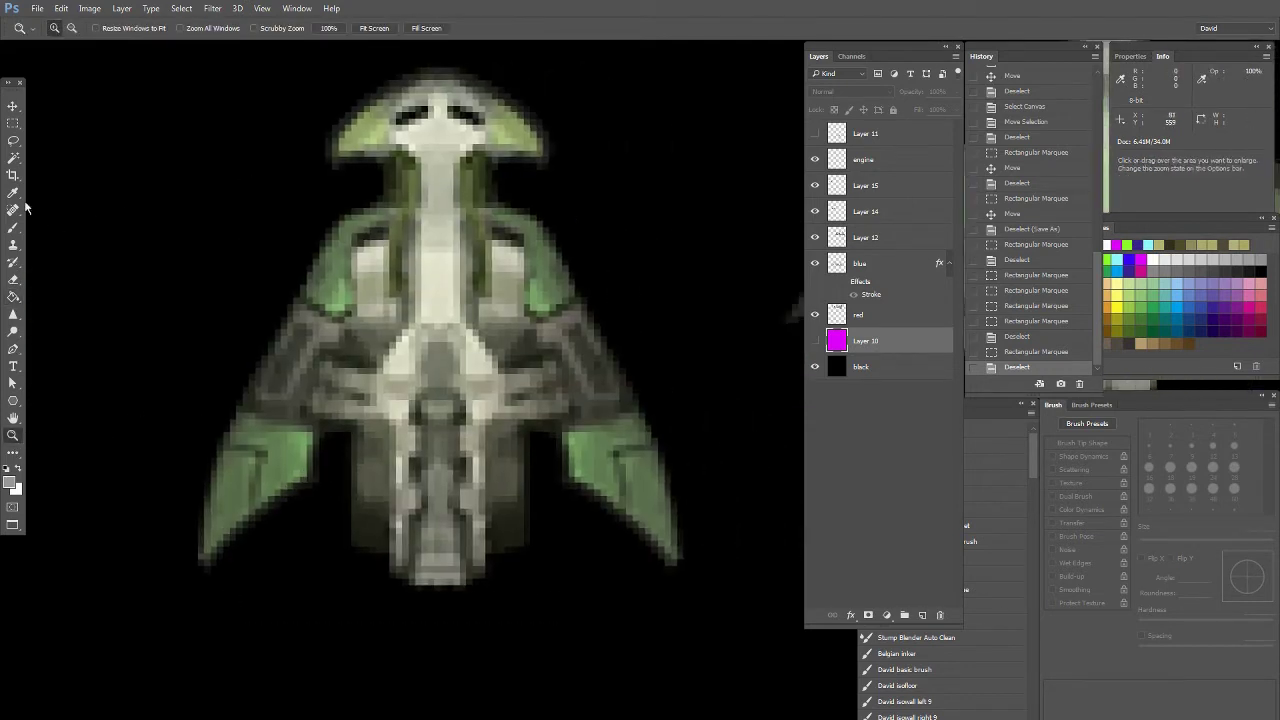
click(13, 140)
click(815, 340)
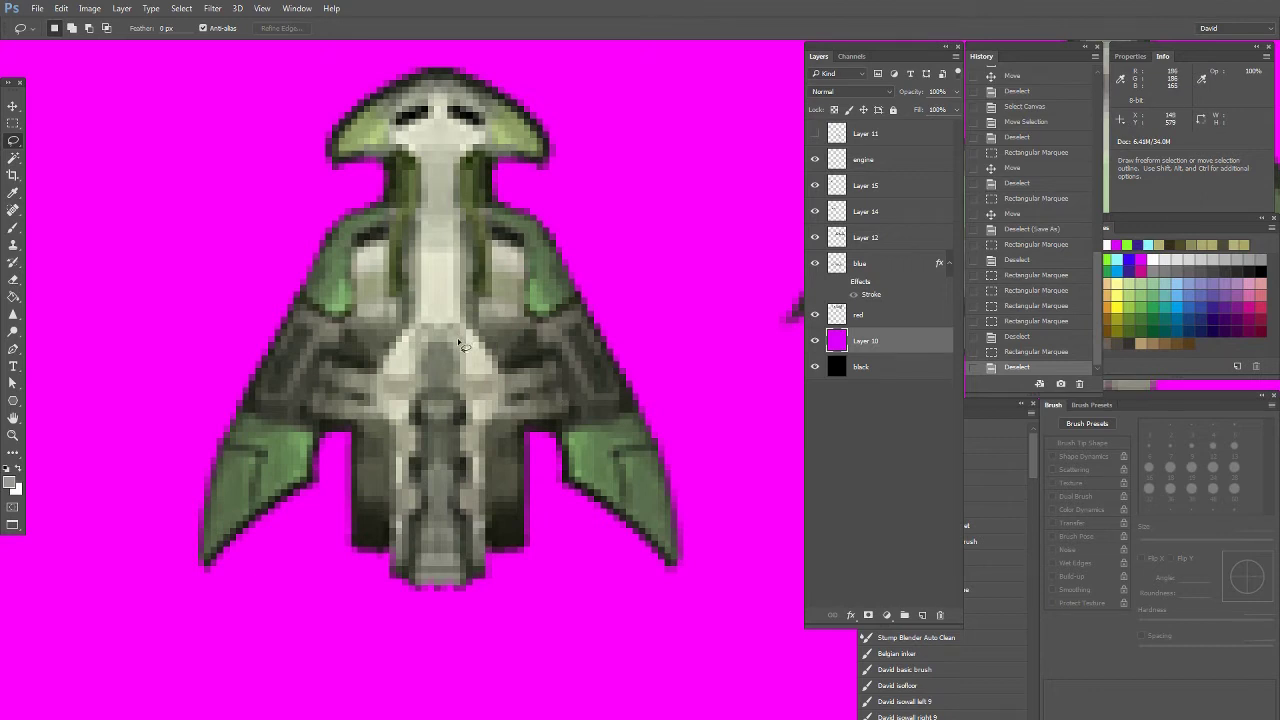
key(b)
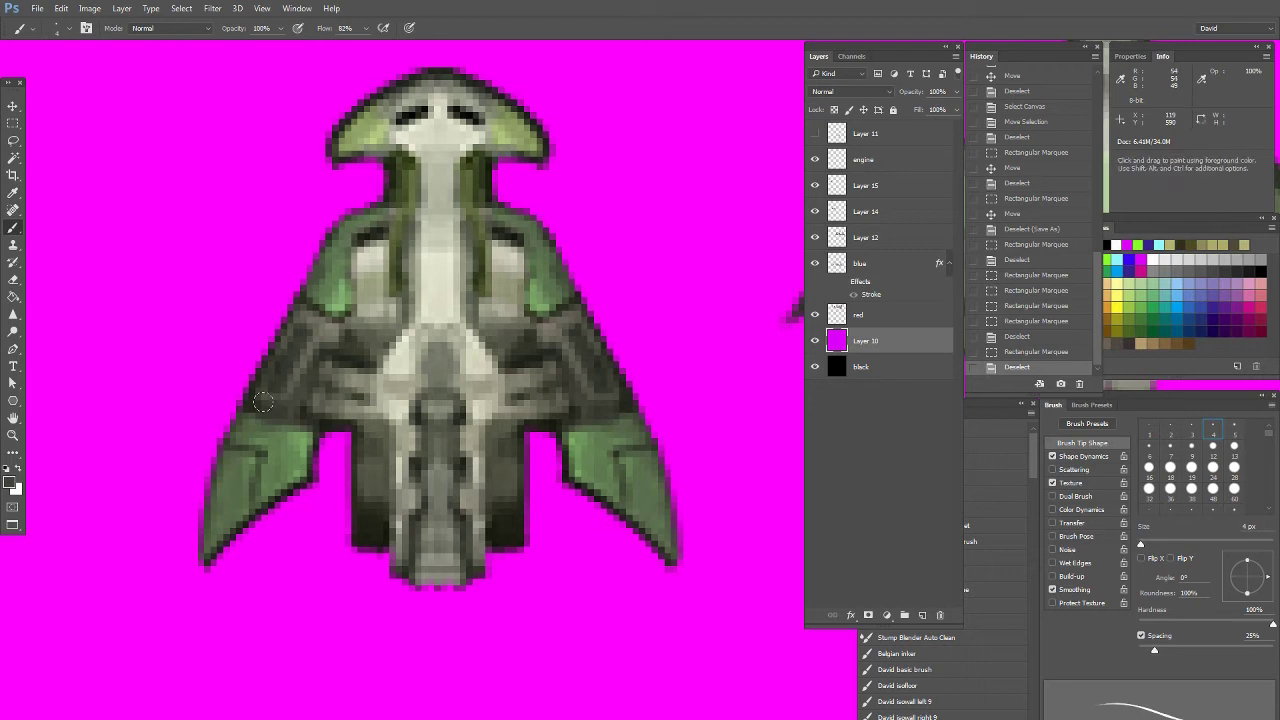
click(15, 351)
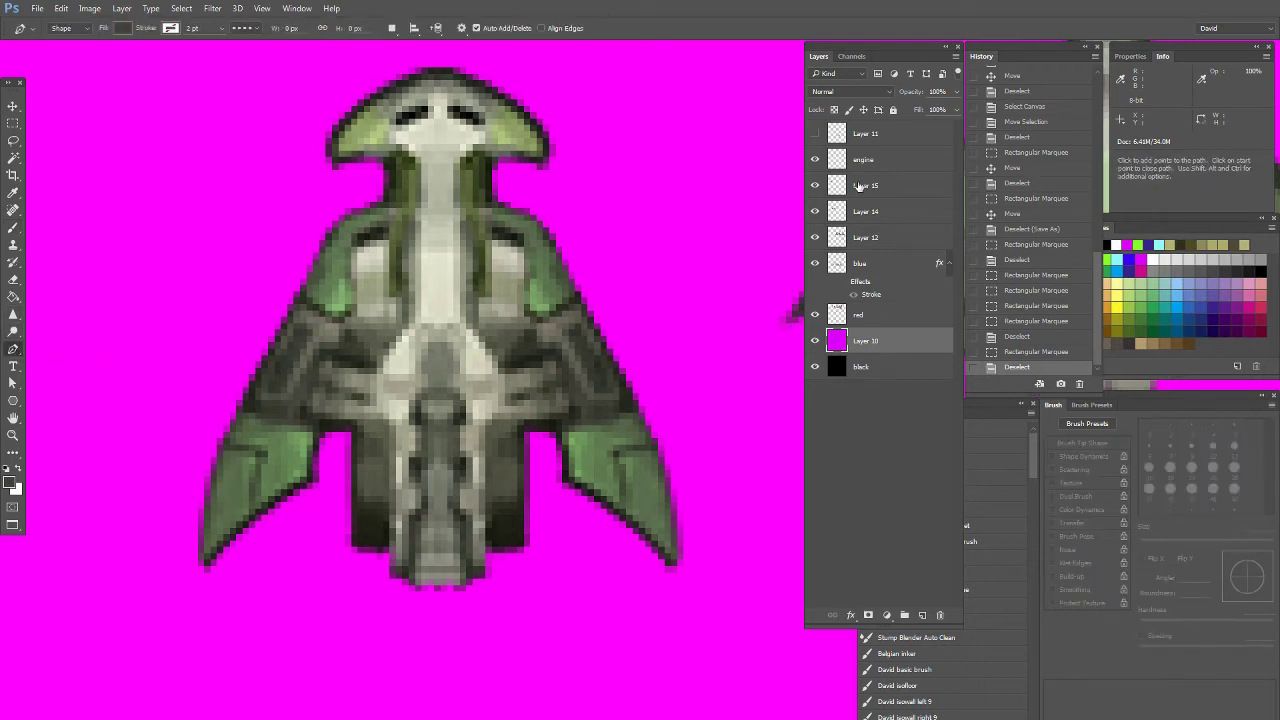
Merge Layer 15 and Layer 14 down into Layer 12 so all green ships share one layer
click(885, 241)
click(815, 186)
click(815, 186)
double_click(13, 435)
drag(697, 491, 197, 477)
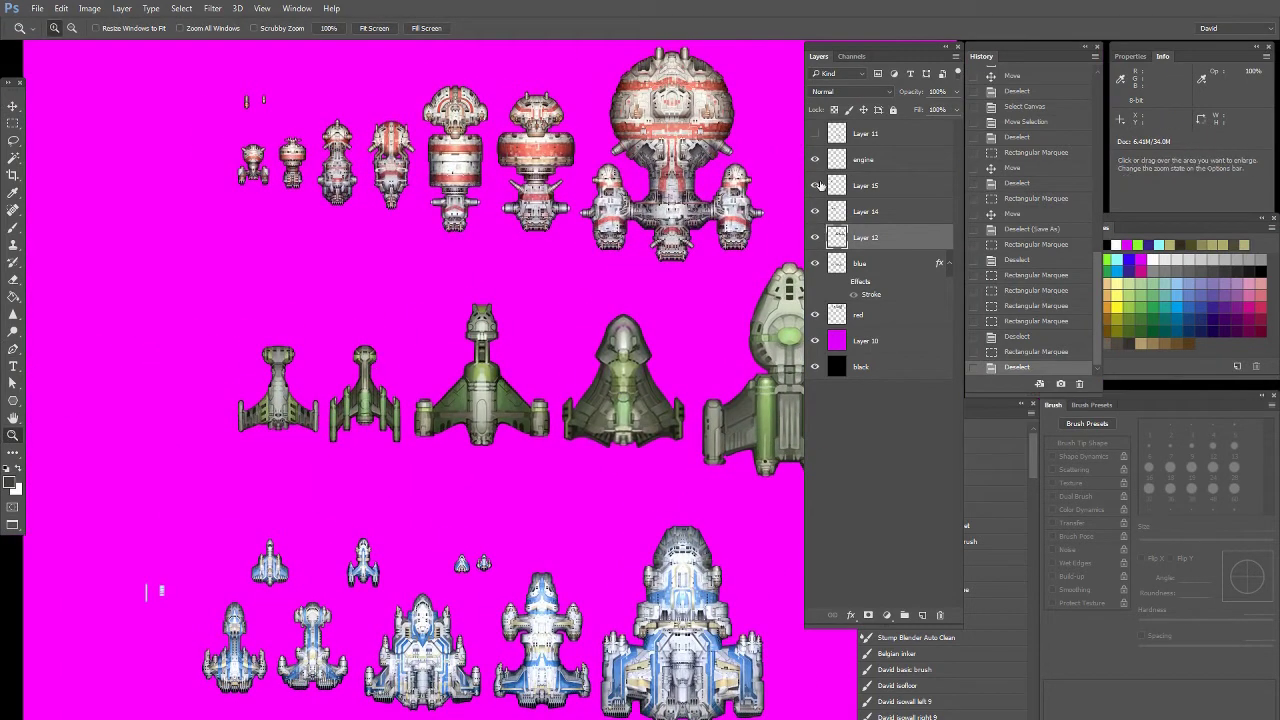
click(860, 187)
key(ctrl+e)
key(ctrl+e)
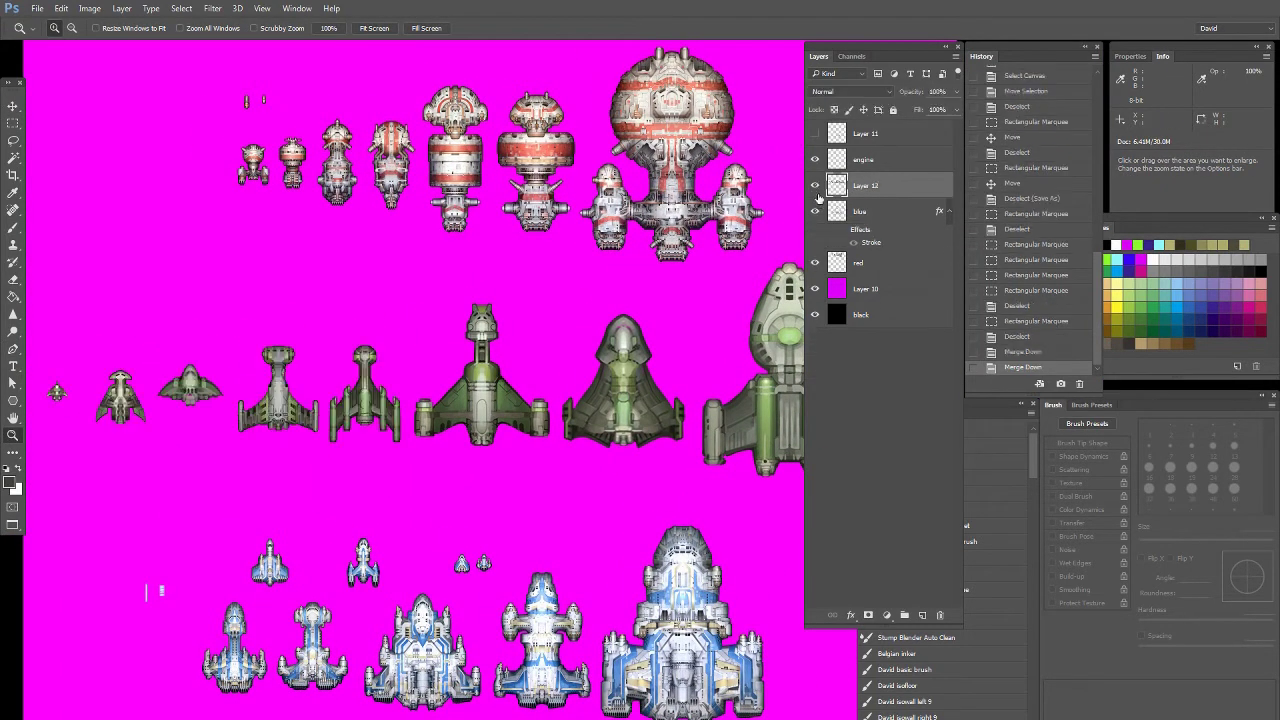
Check what the merged green ship layer contains by toggling its visibility, and rename it "green sketches"
click(815, 186)
click(815, 186)
double_click(866, 188)
text(green sketches)
key(Return)
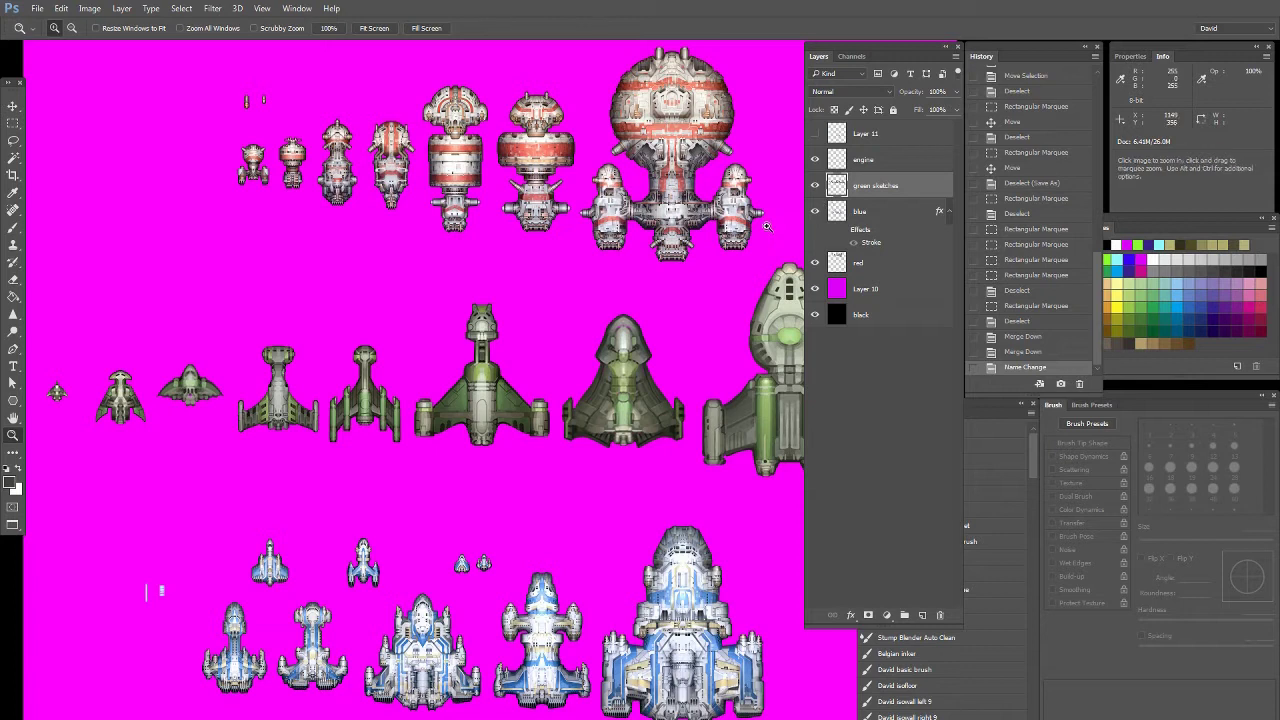
Magnify the small and medium green ships against the magenta background and examine their silhouettes
drag(235, 393, 340, 370)
drag(500, 212, 160, 492)
click(359, 475)
click(359, 475)
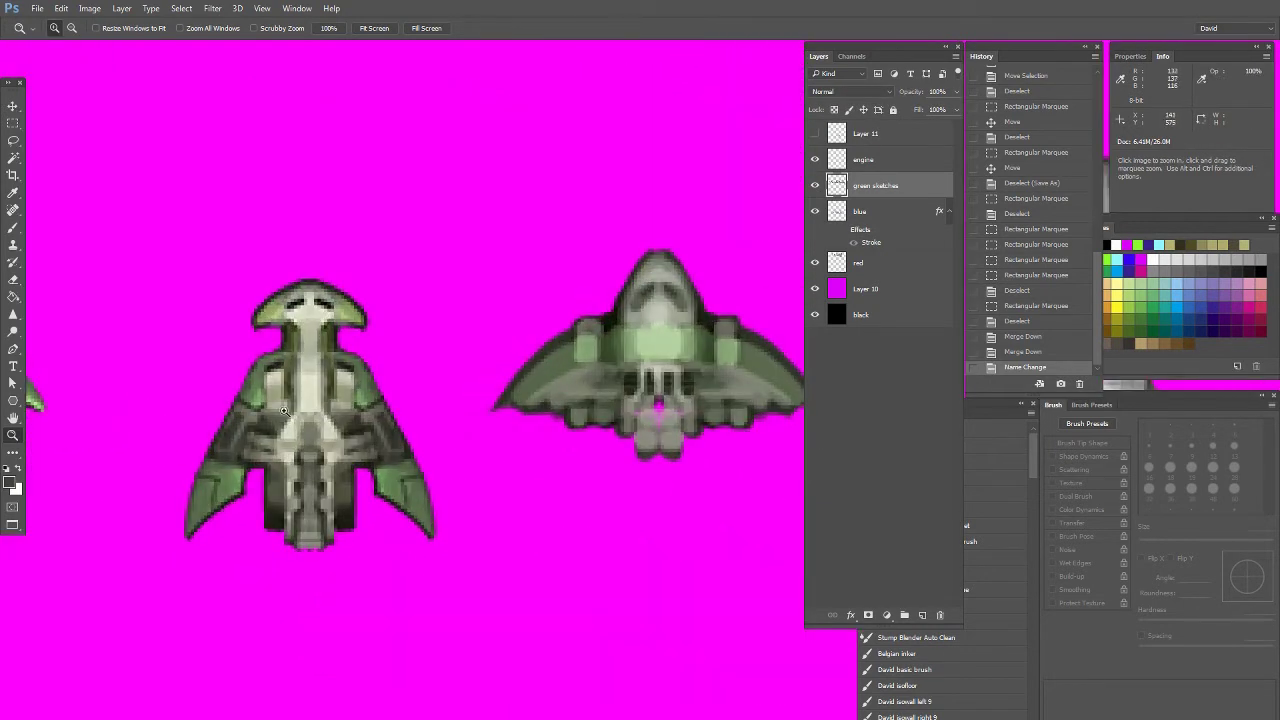
click(280, 414)
click(280, 414)
drag(280, 414, 372, 346)
click(13, 349)
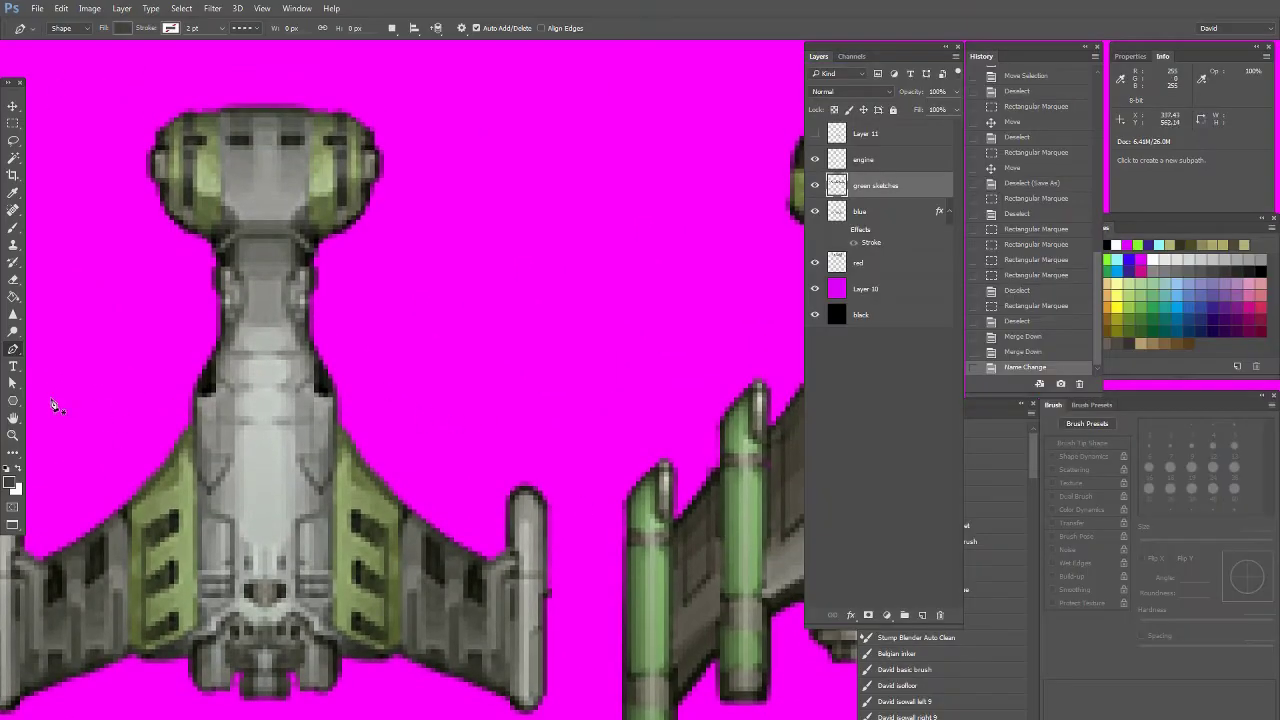
Review the ship rows at 100% zoom against magenta and hide Layer 10 to restore the black background
double_click(12, 437)
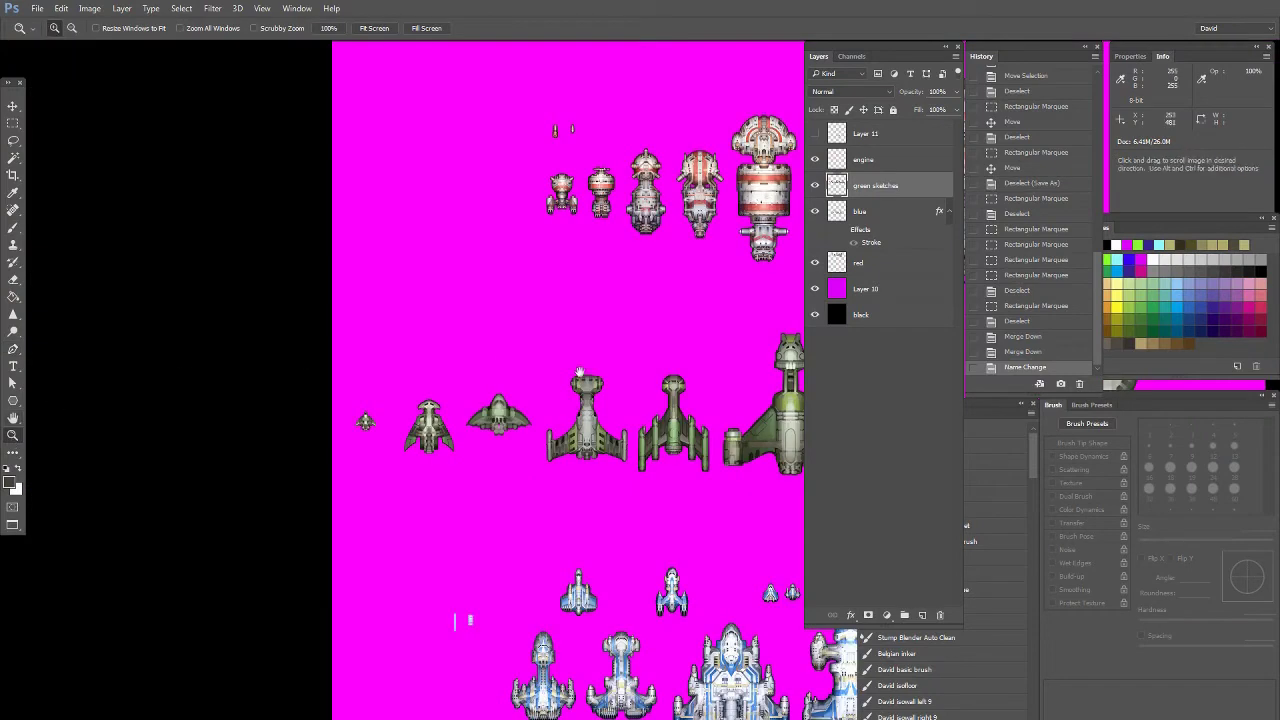
drag(624, 383, 396, 426)
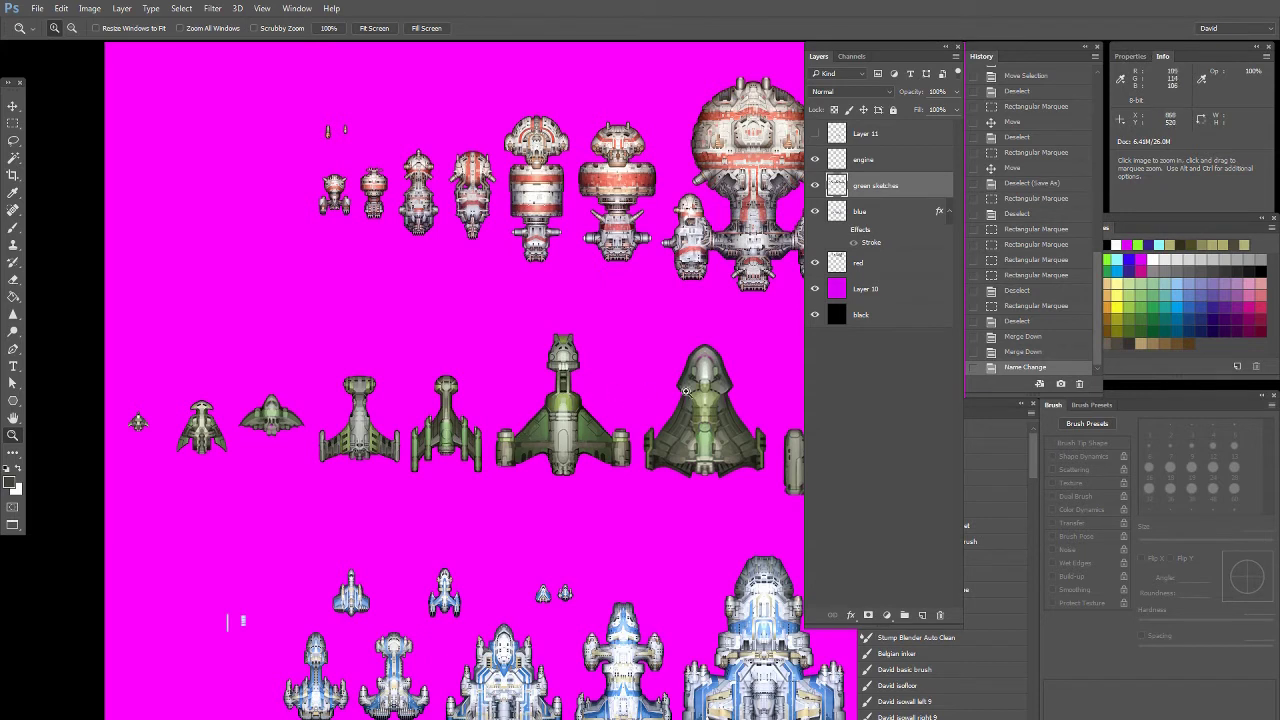
drag(688, 393, 516, 429)
drag(467, 532, 484, 290)
drag(588, 188, 482, 603)
drag(378, 462, 445, 399)
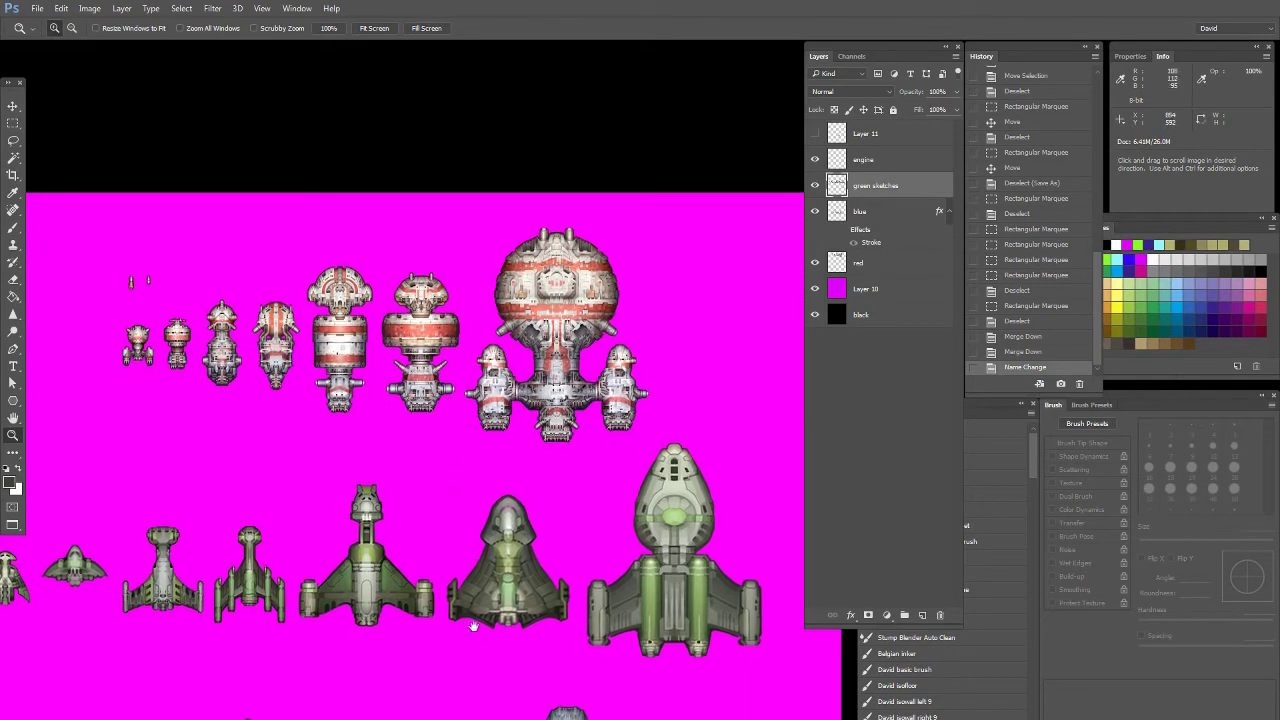
drag(422, 674, 434, 369)
click(815, 289)
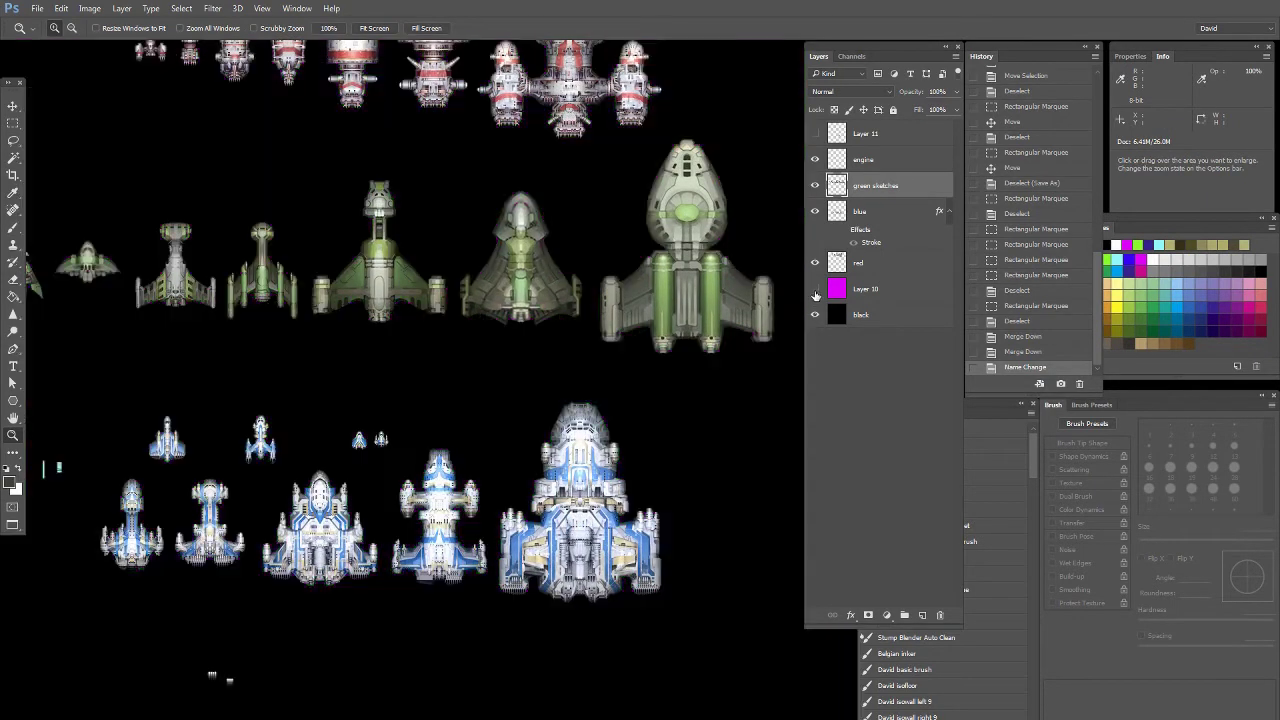
Magnify the blue row and examine its ships from the small fighters to the largest cruiser
scroll(361, 537, down, 1)
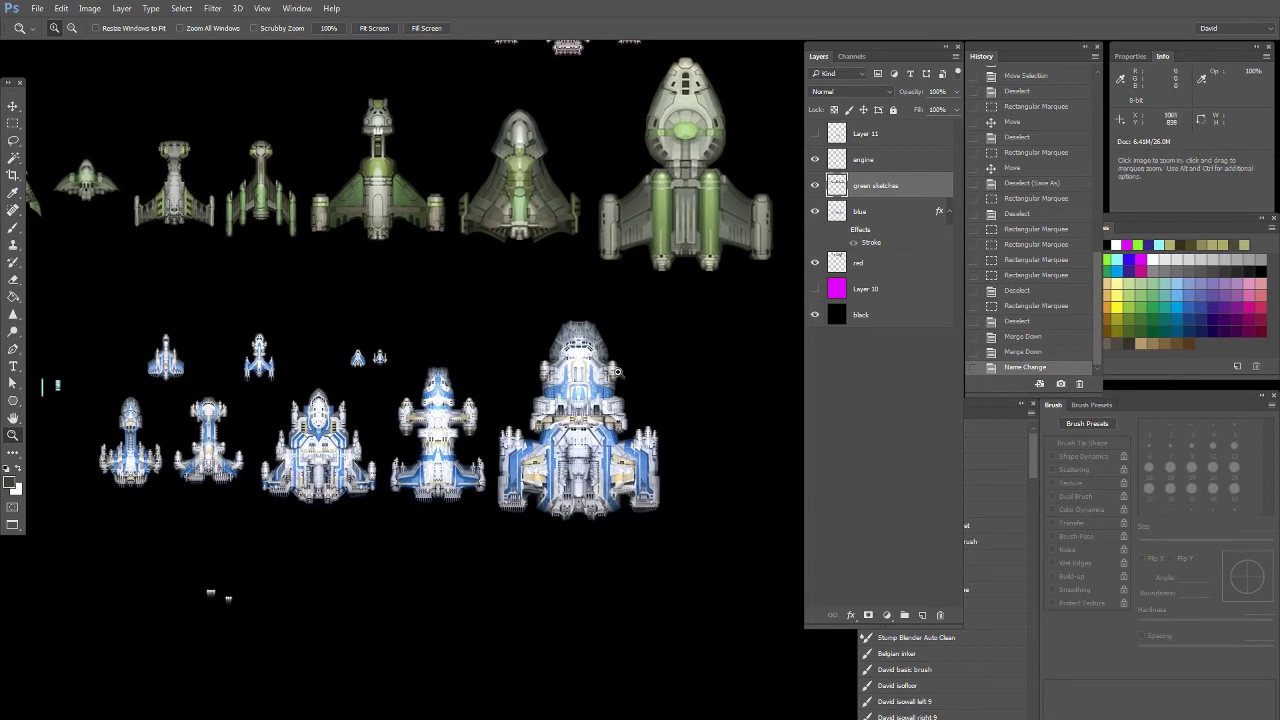
click(311, 461)
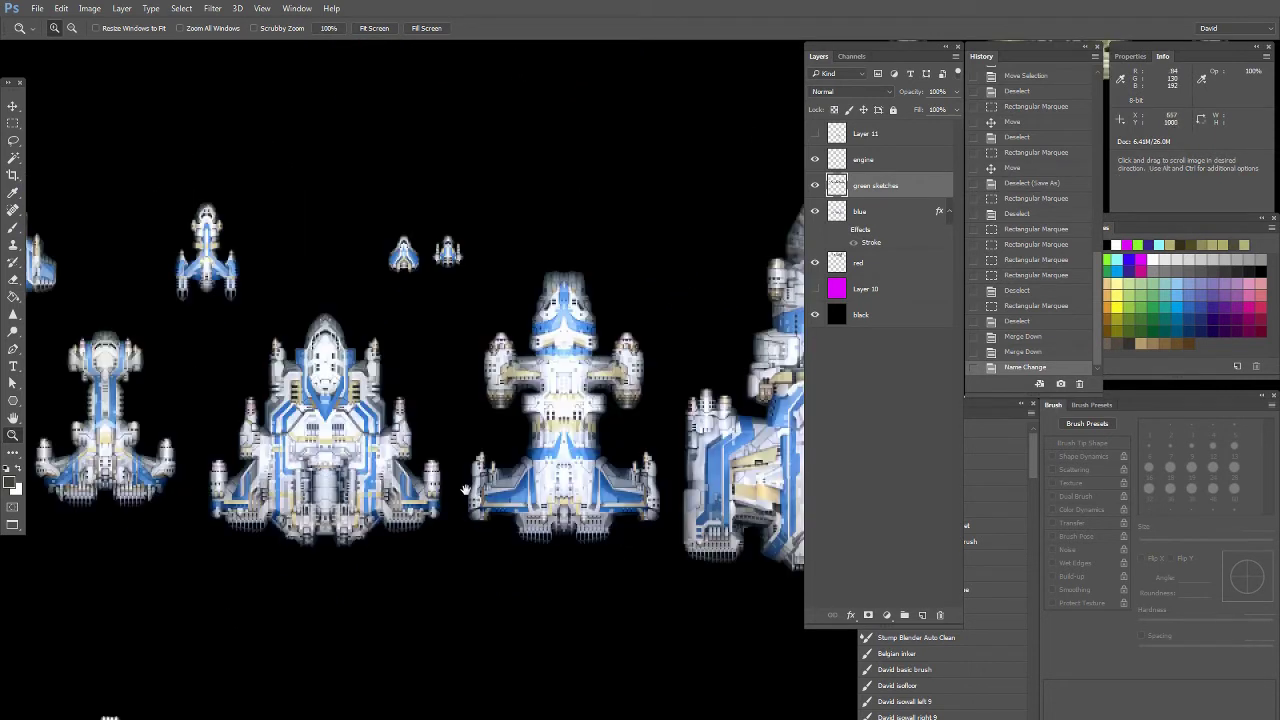
drag(625, 465, 291, 465)
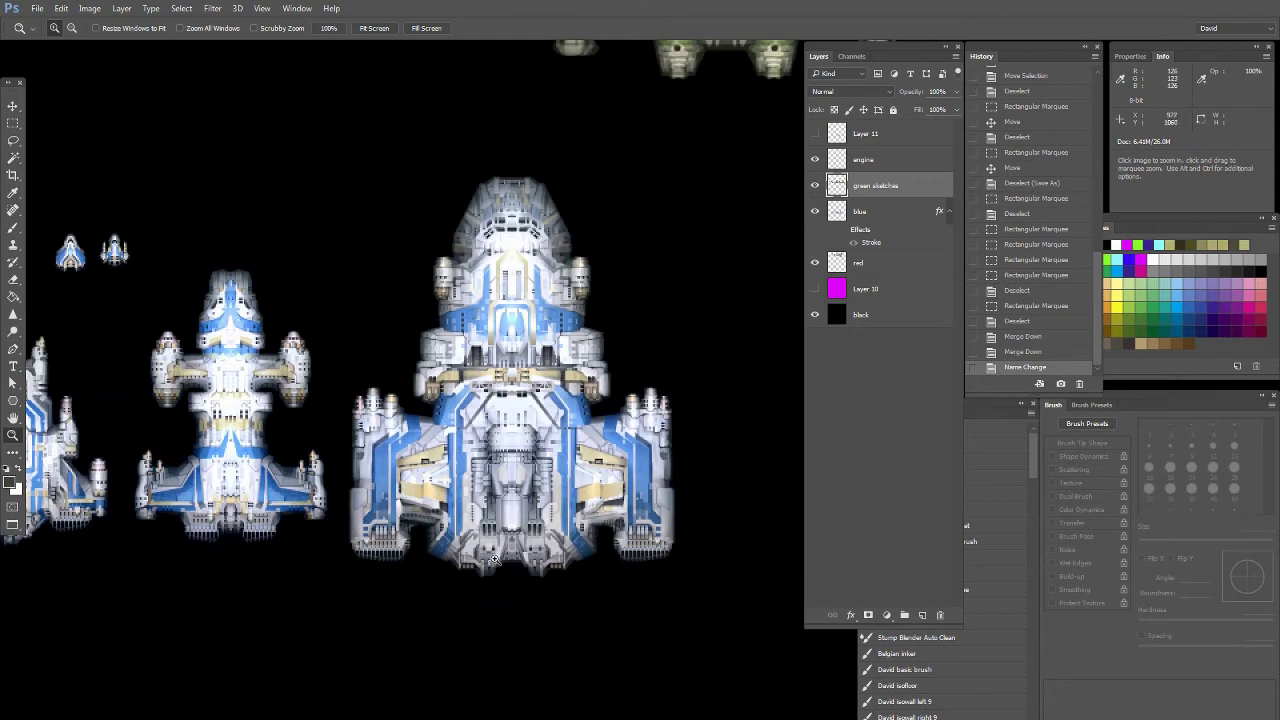
drag(206, 503, 820, 505)
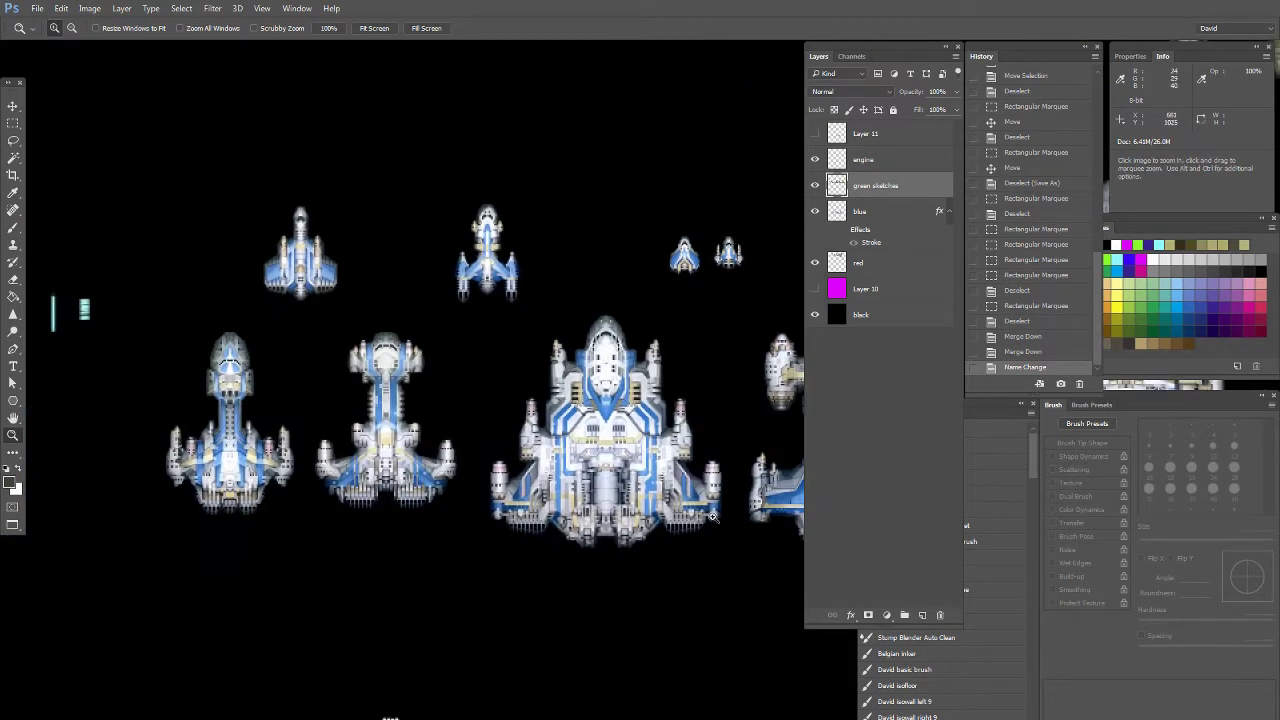
drag(697, 541, 258, 536)
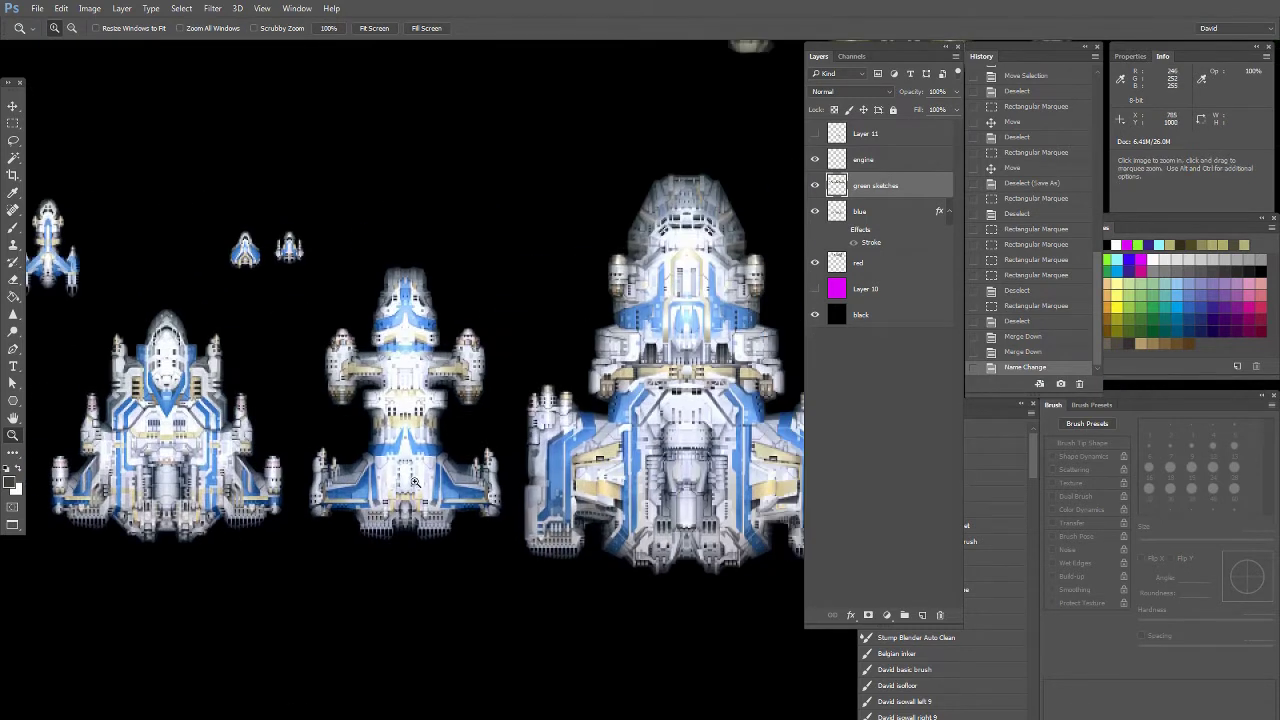
alt+click(402, 412)
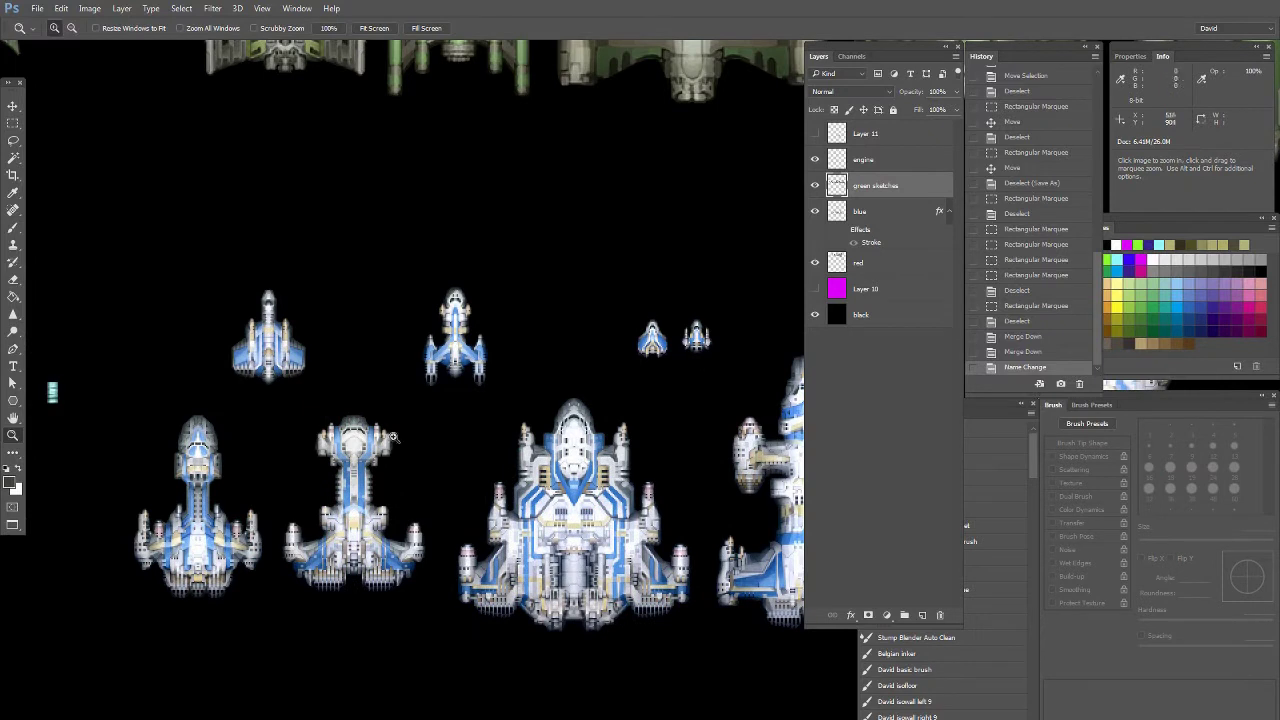
scroll(360, 445, right, 4)
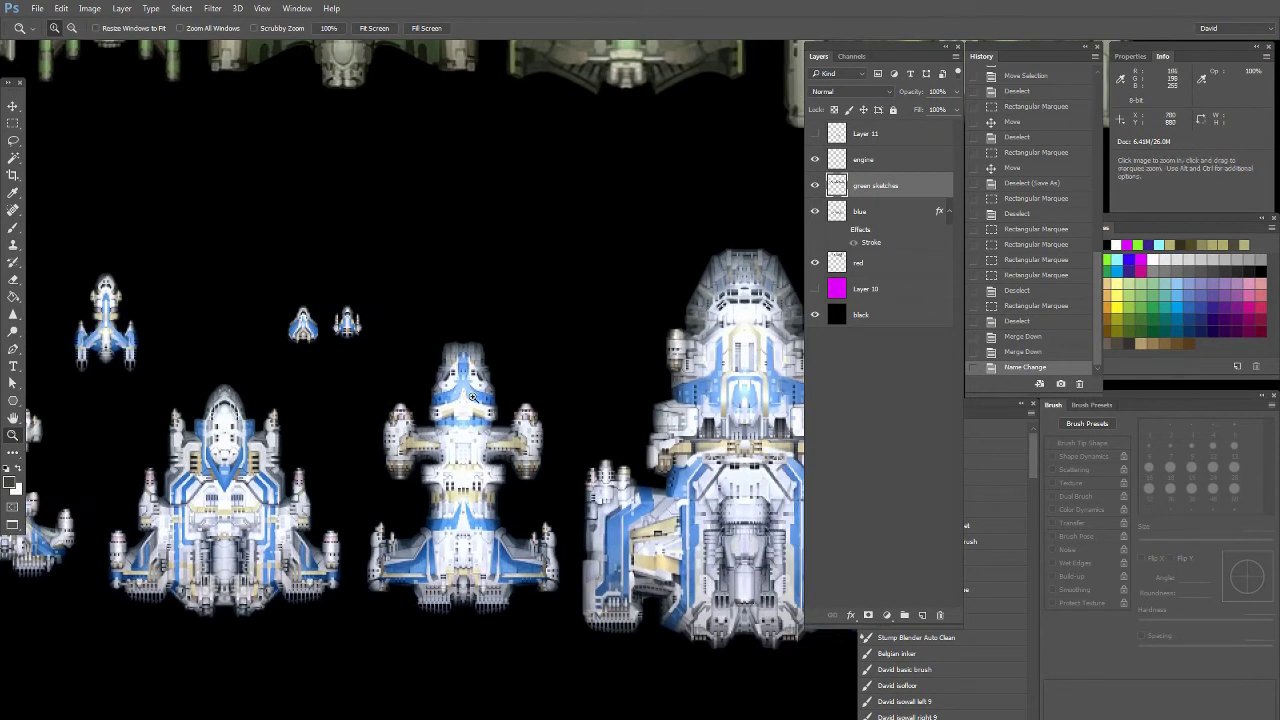
Start a Pen tool shape at the left wing tip of the second green ship and trace its outer edge up to the neck
scroll(374, 260, up, 4)
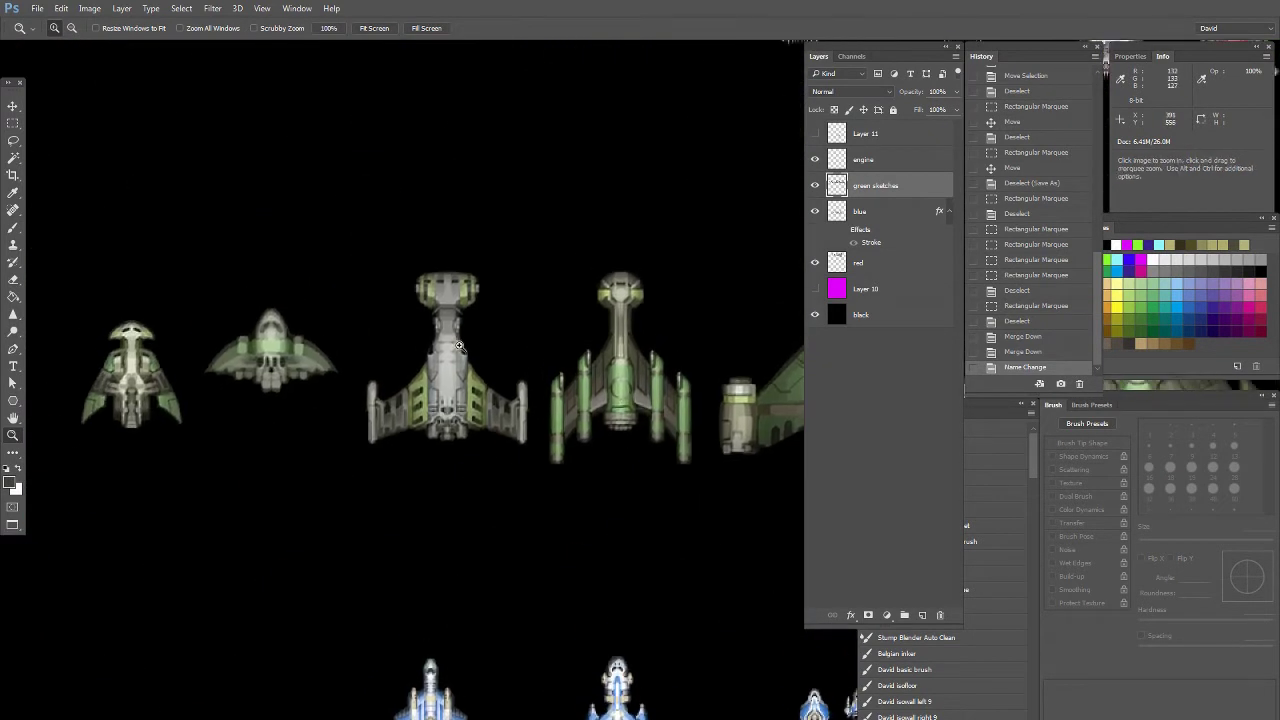
scroll(549, 323, left, 2)
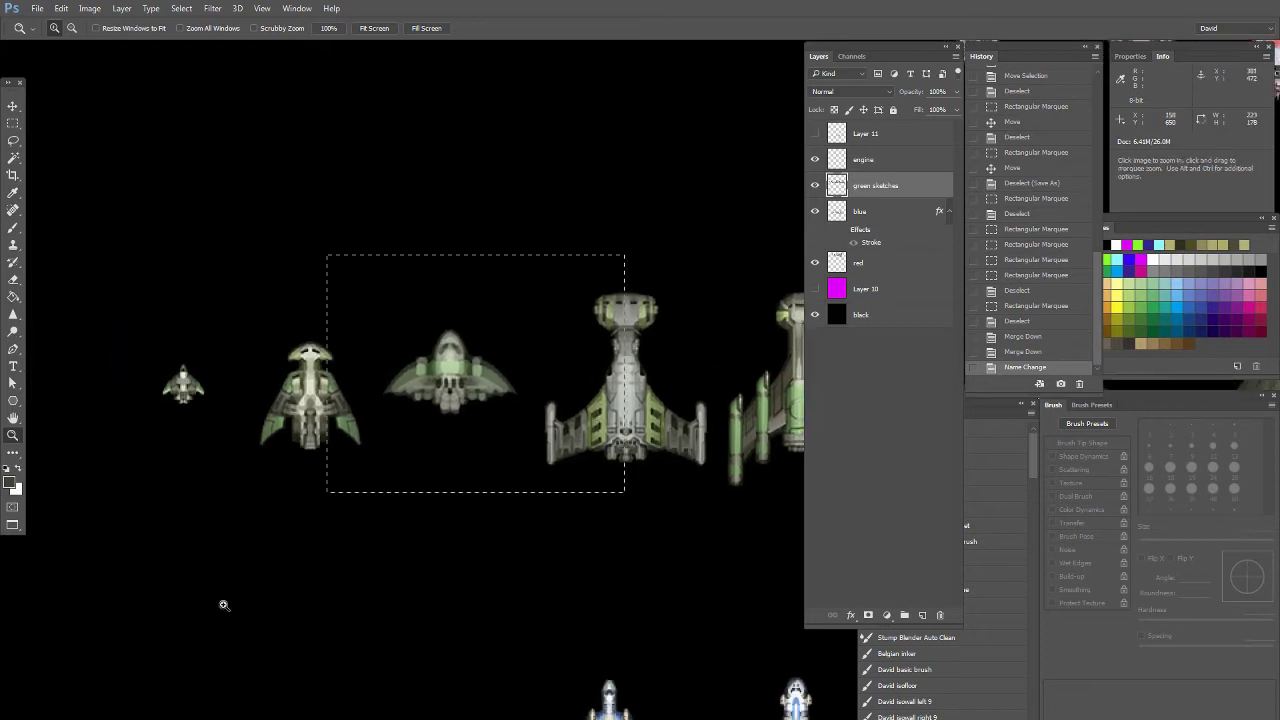
drag(205, 567, 204, 569)
click(376, 365)
click(376, 365)
click(376, 365)
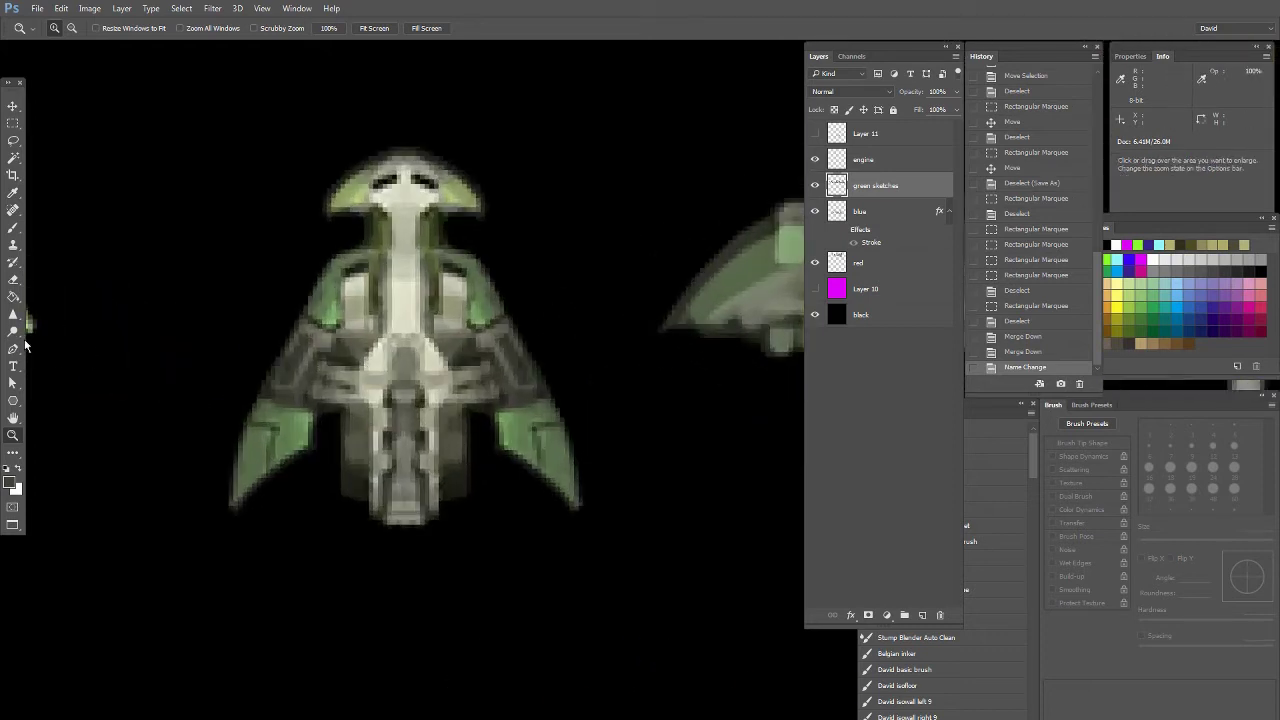
click(14, 348)
scroll(600, 514, left, 2)
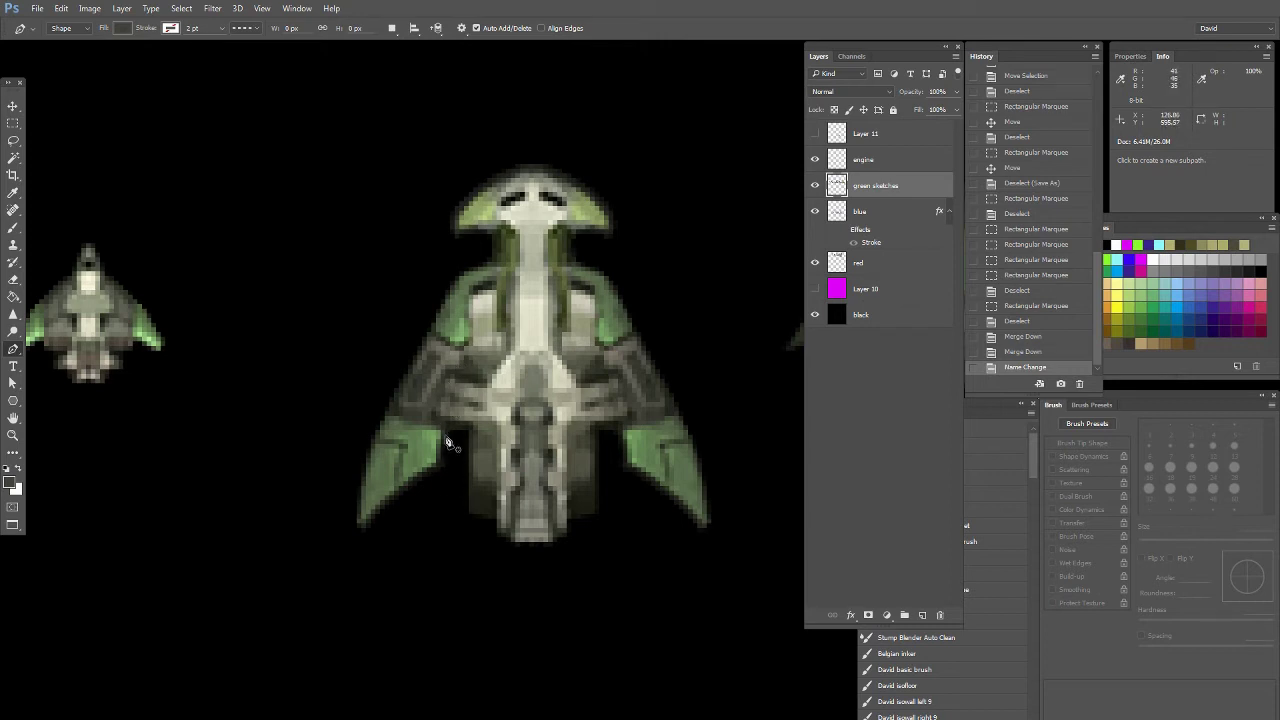
click(352, 532)
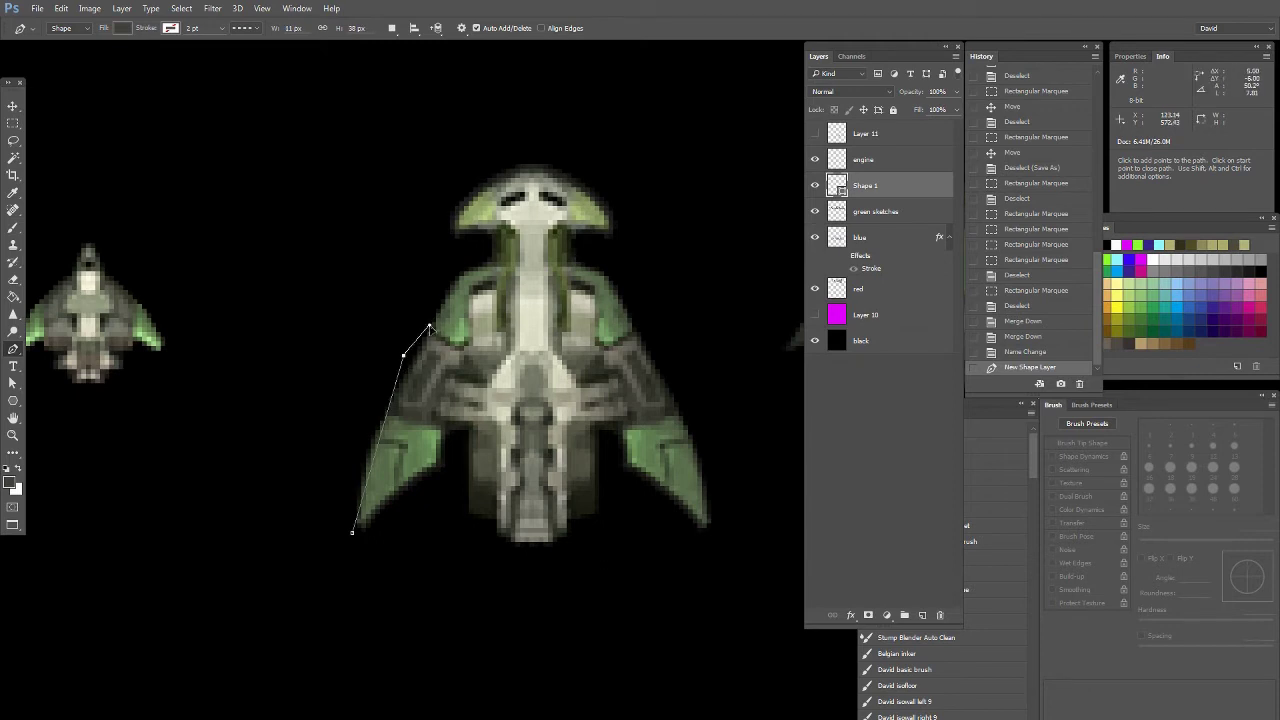
click(403, 355)
click(1027, 355)
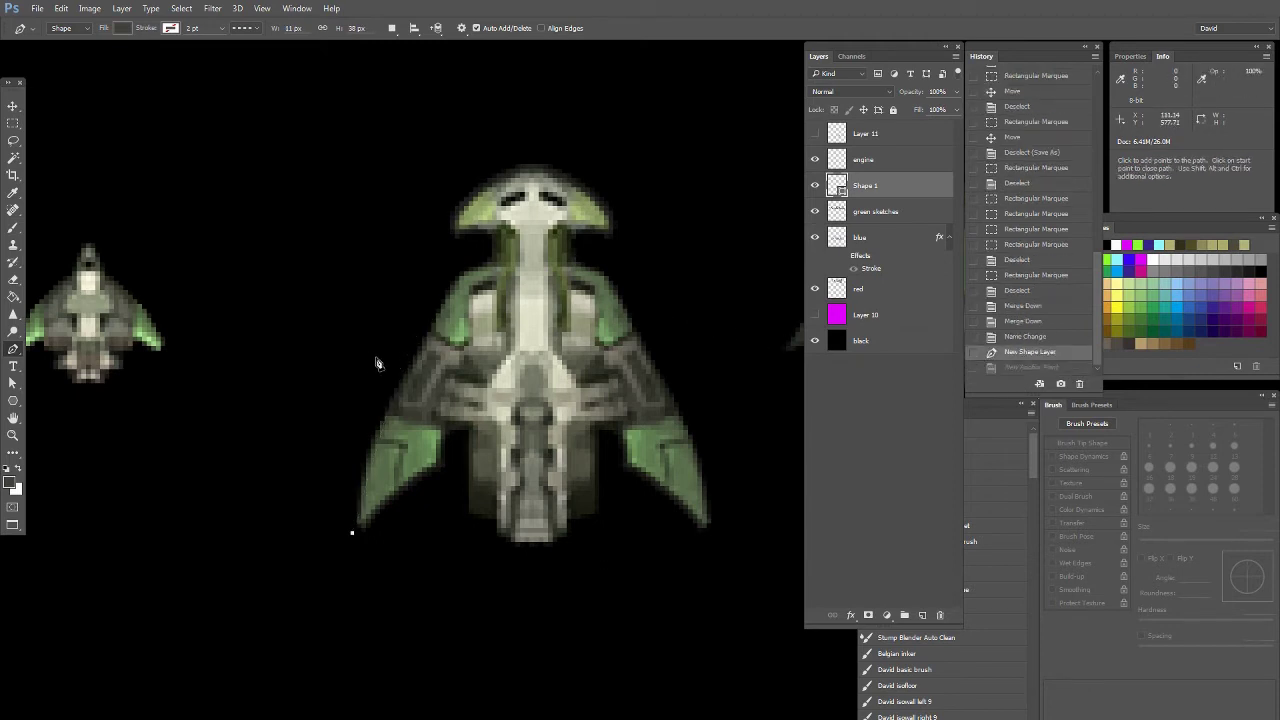
drag(394, 379, 441, 290)
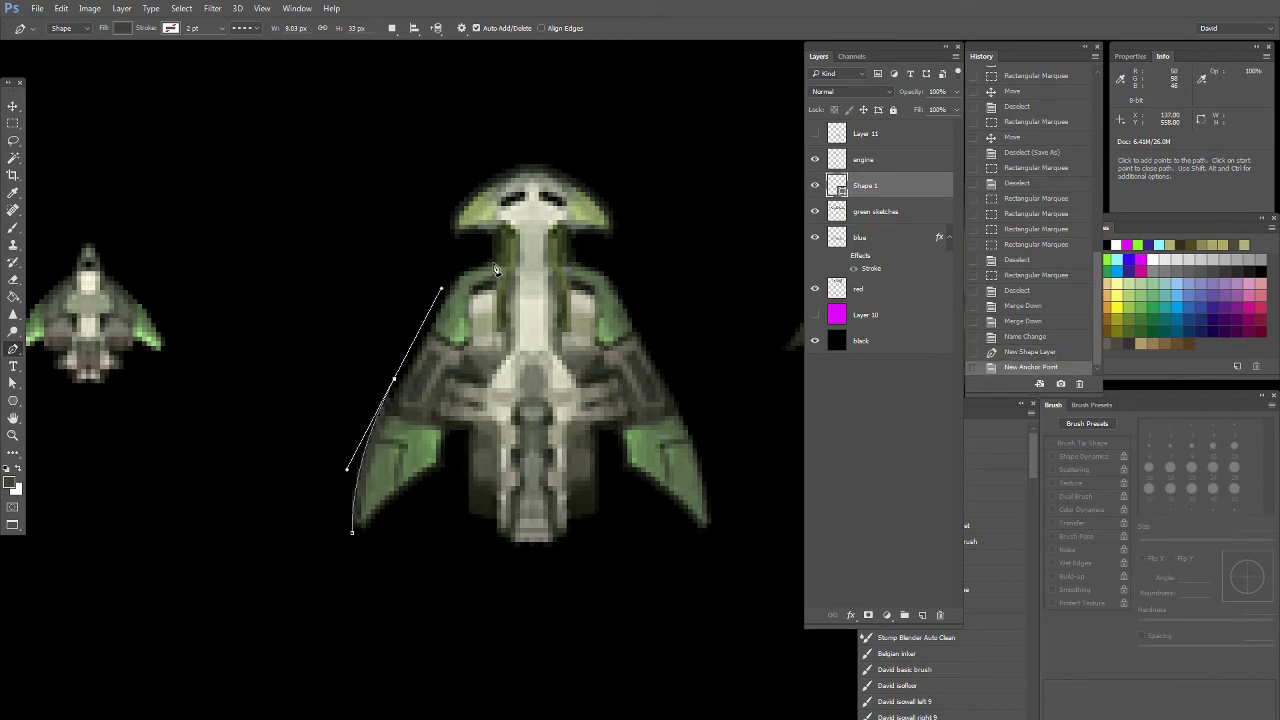
click(459, 276)
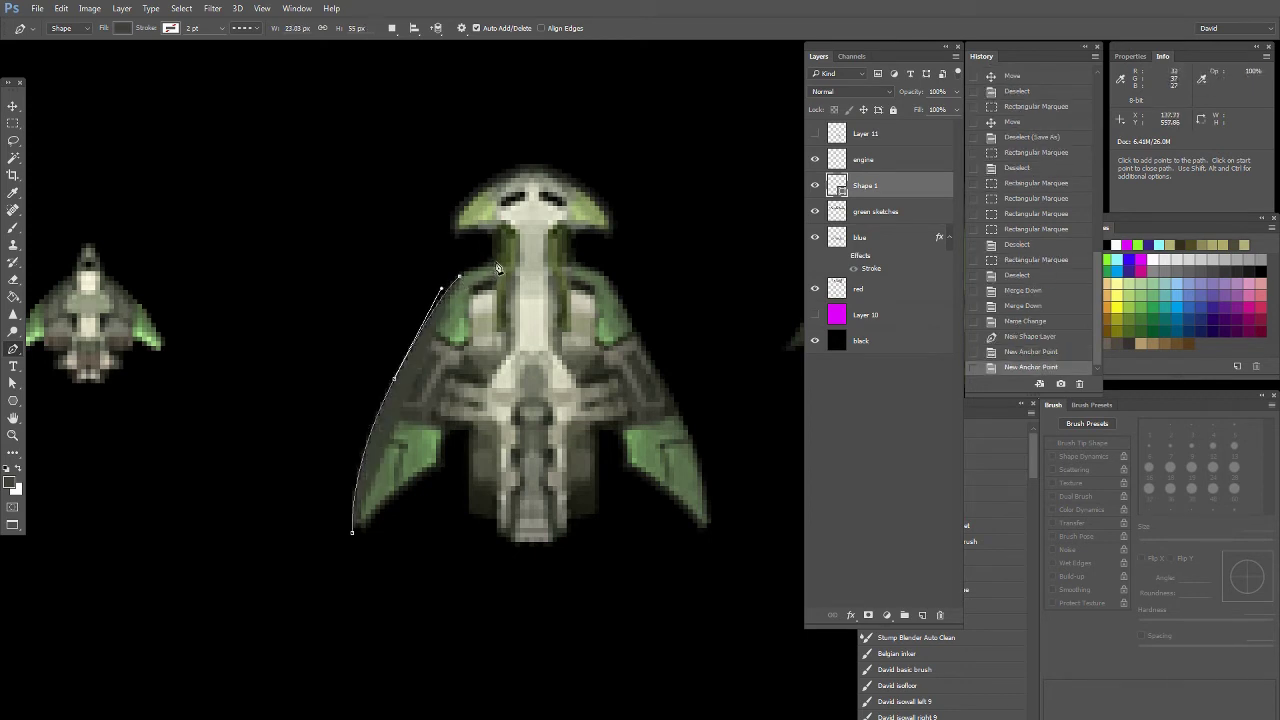
click(496, 261)
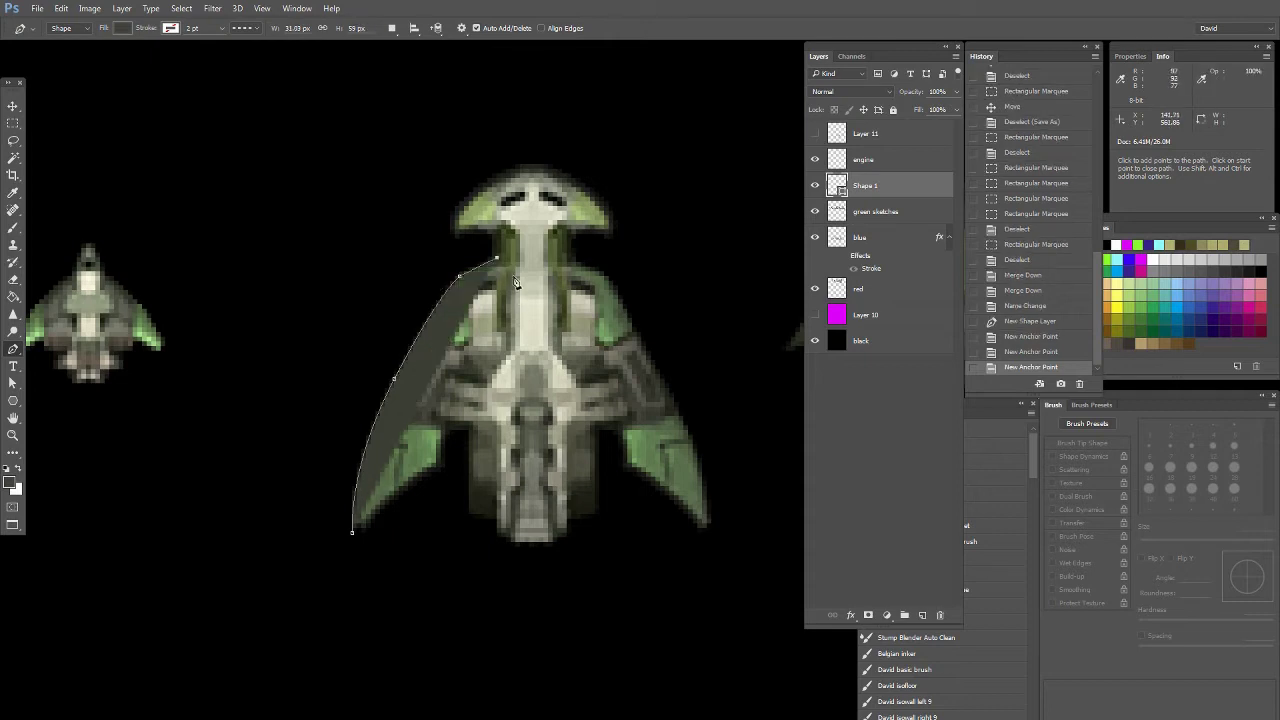
Trace the left wing's inner edge down along the hull and the wing's lower edge, closing the shape at the wing tip
click(515, 289)
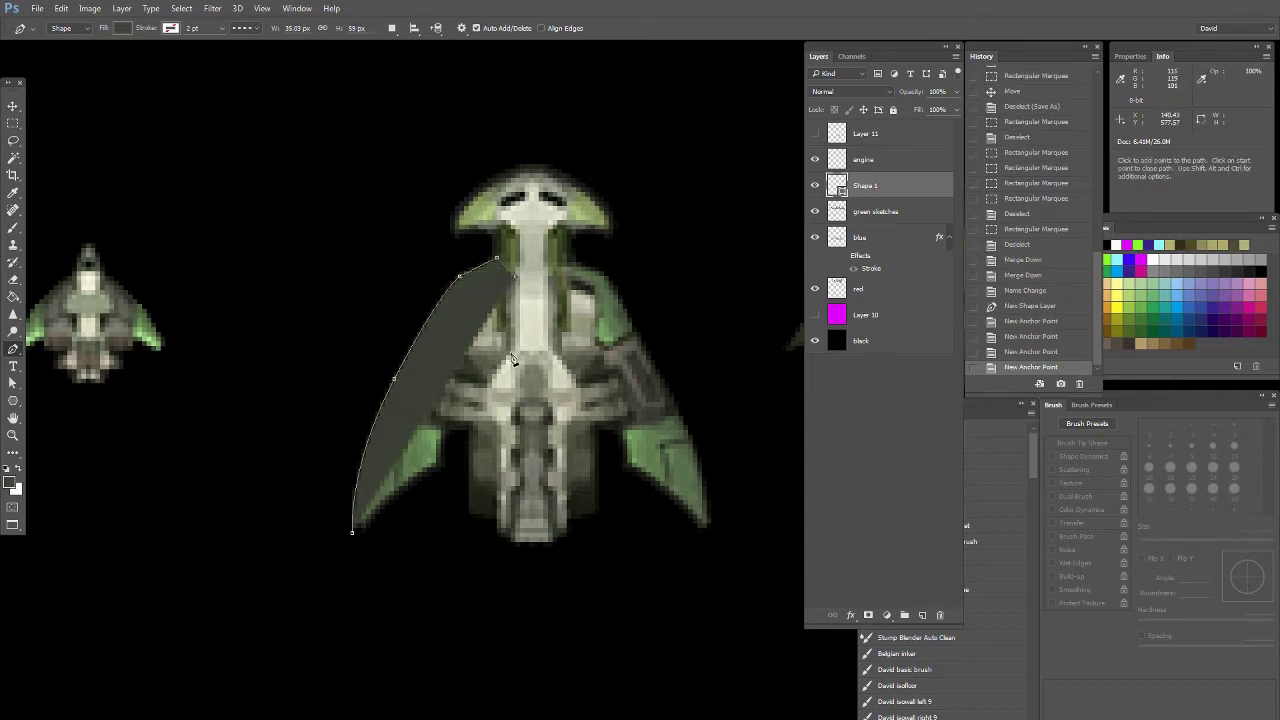
drag(515, 357, 490, 413)
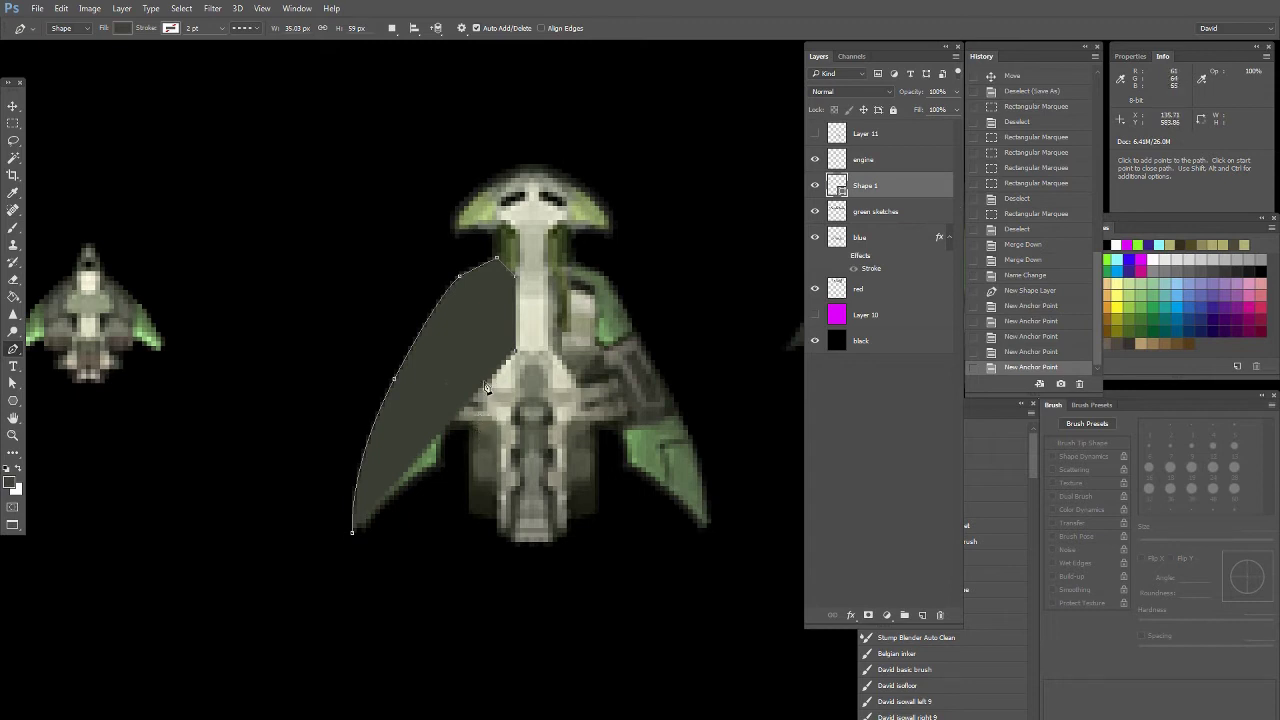
drag(486, 388, 480, 412)
click(473, 430)
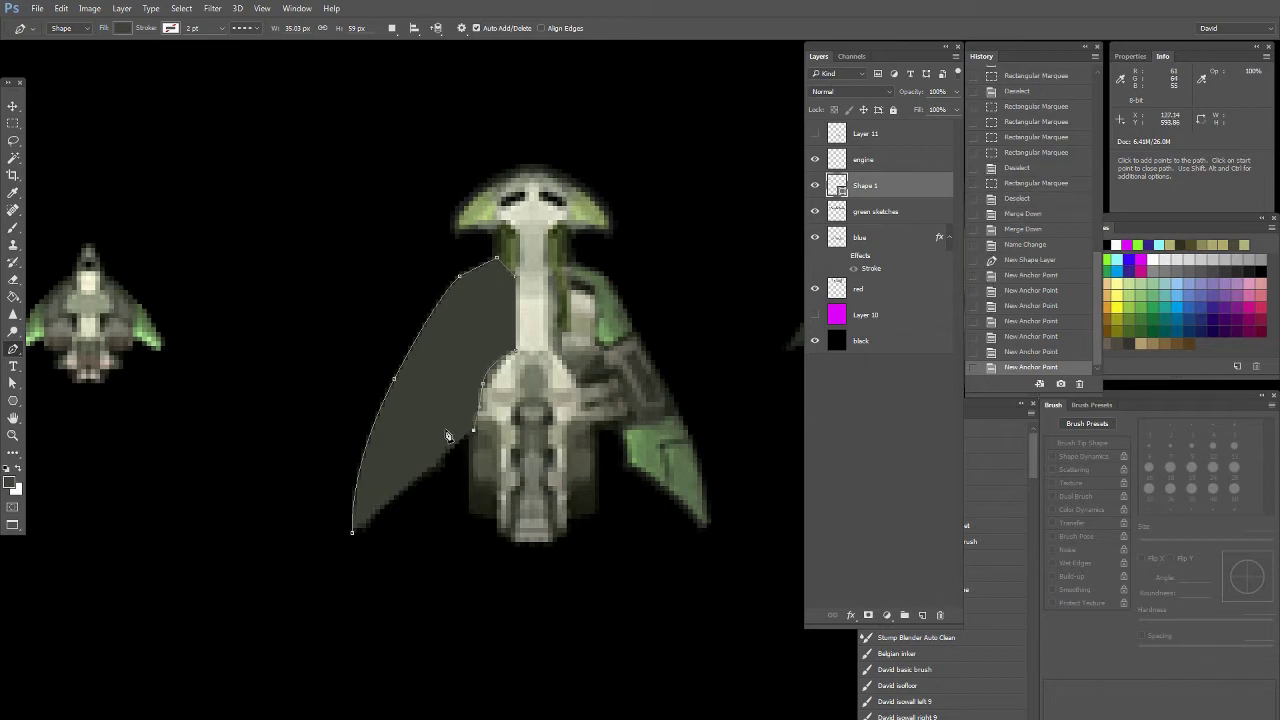
click(446, 431)
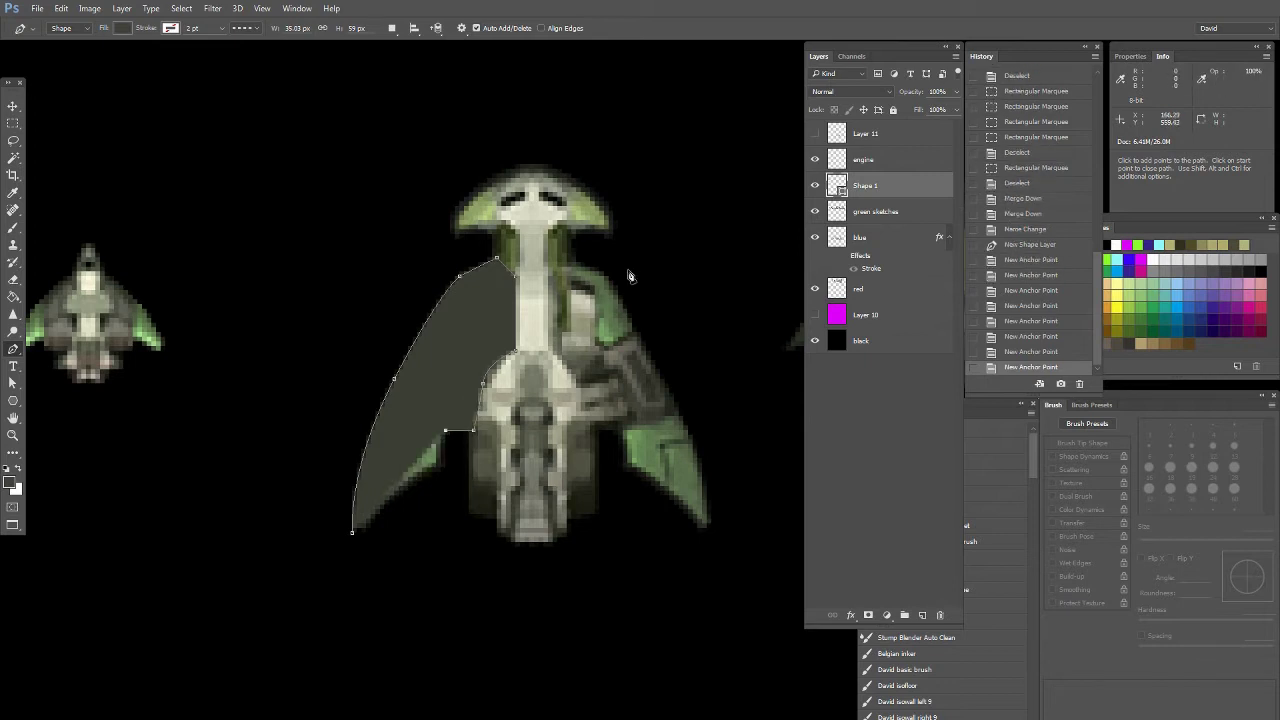
click(442, 468)
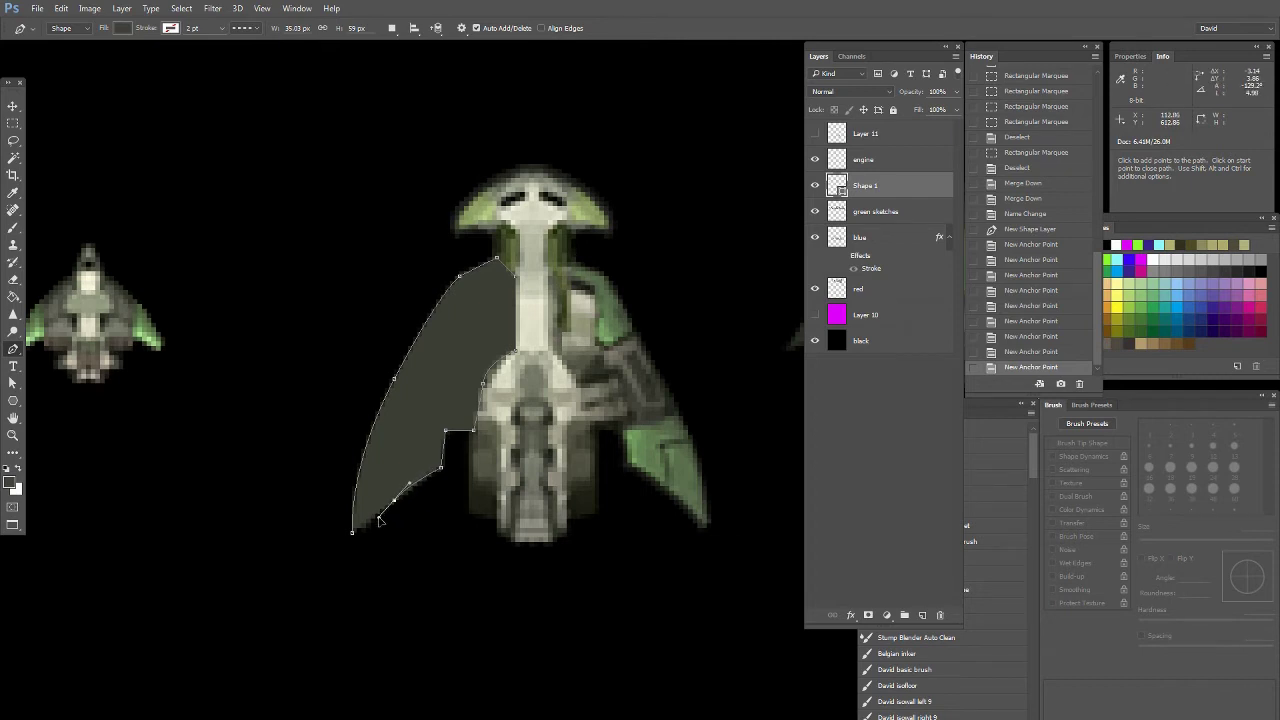
click(378, 517)
click(353, 533)
Refine the wing outline by nudging its tip anchor down and its outer anchor left, and reshaping the outer curve's upper handle
click(13, 383)
drag(370, 586, 345, 528)
key(Down)
key(Down)
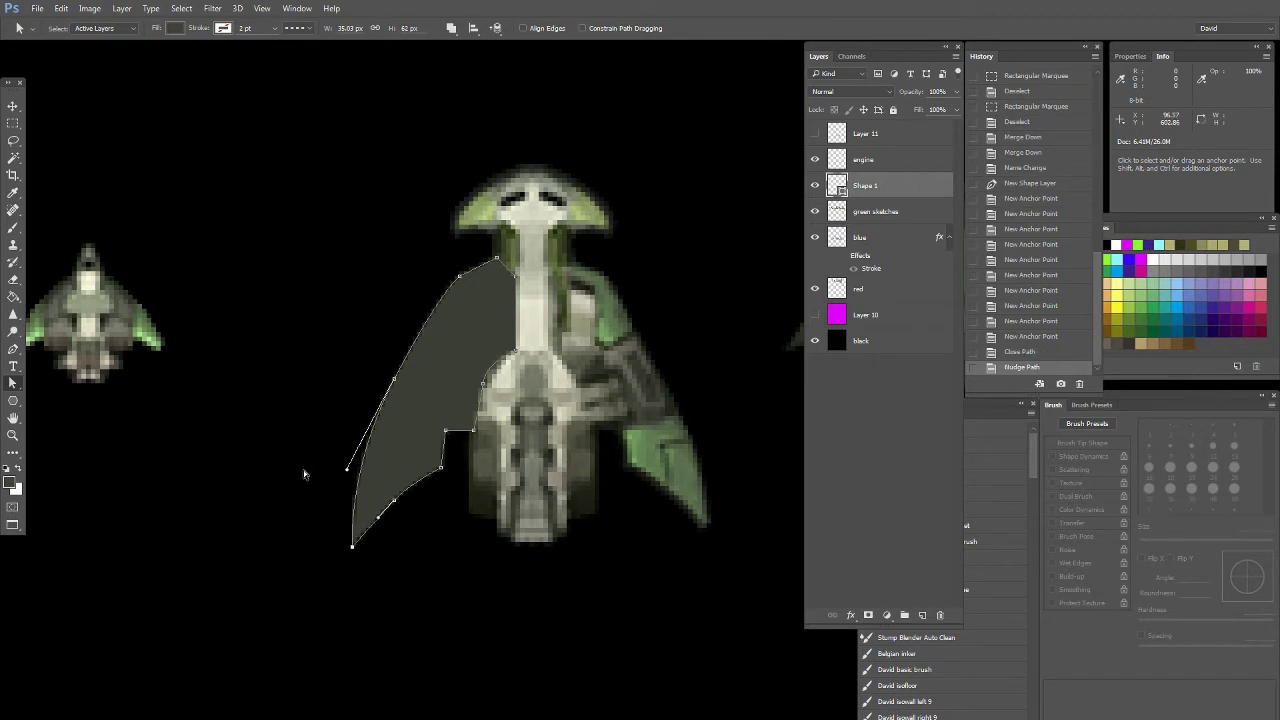
click(391, 379)
key(Left)
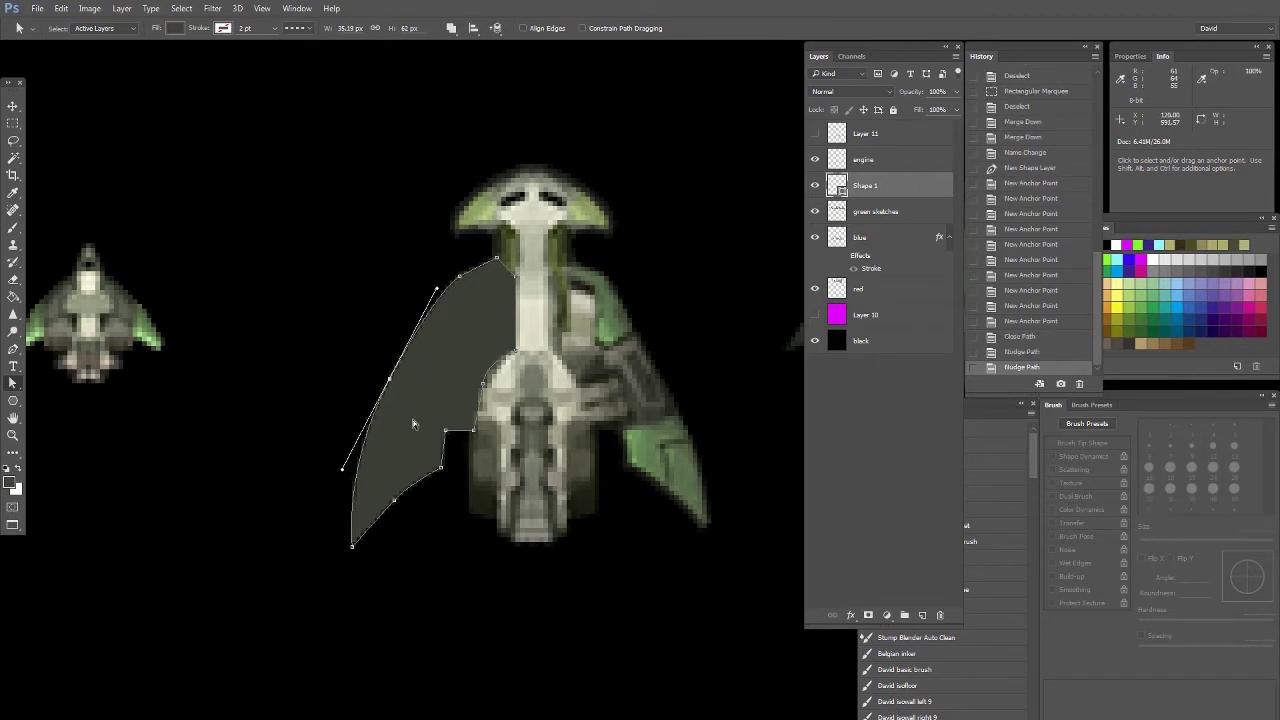
drag(437, 290, 434, 274)
click(546, 328)
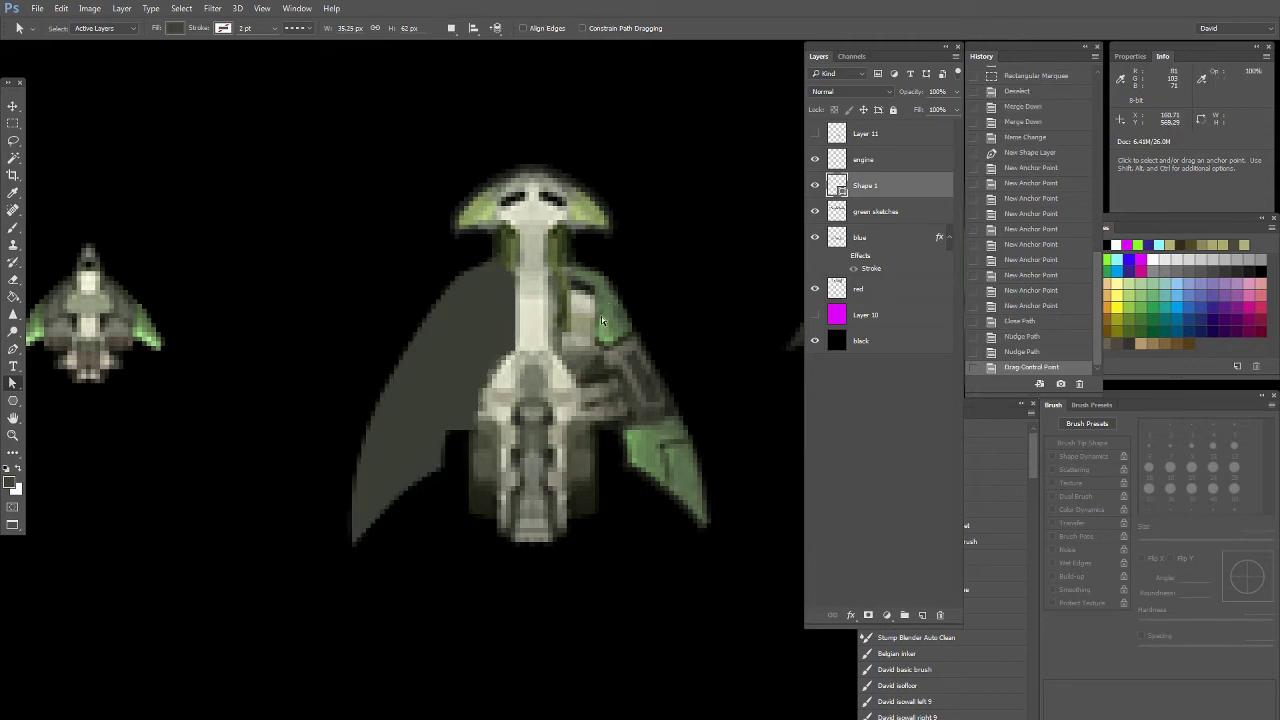
Compare the wing shape with the sketch beneath, hide Shape 1, and sample the wing-tip panel's green as the foreground colour
click(815, 186)
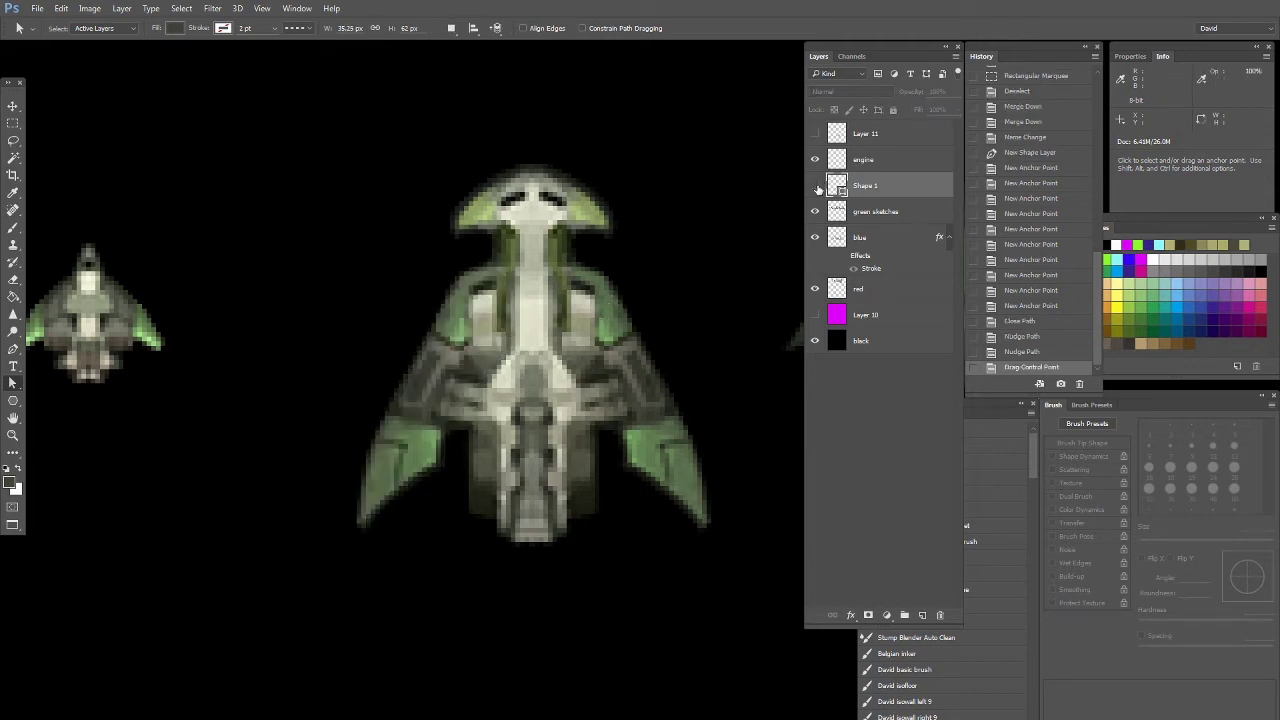
click(815, 187)
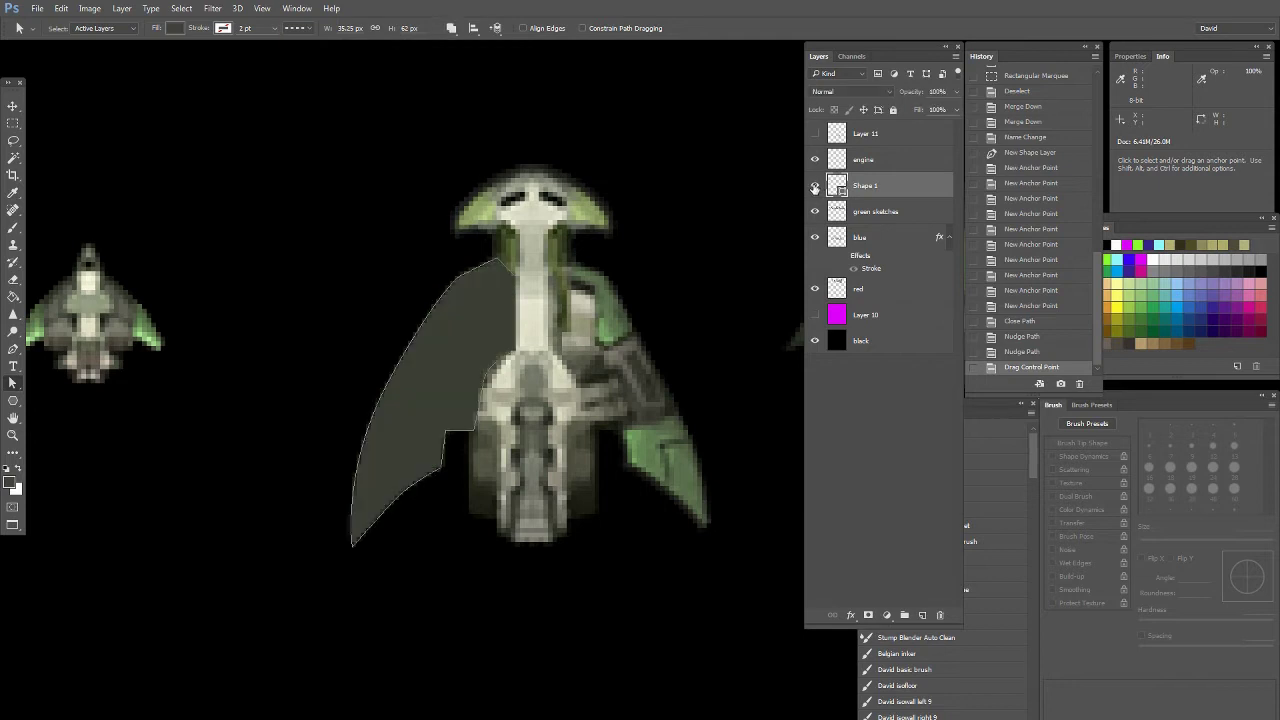
click(815, 187)
click(13, 227)
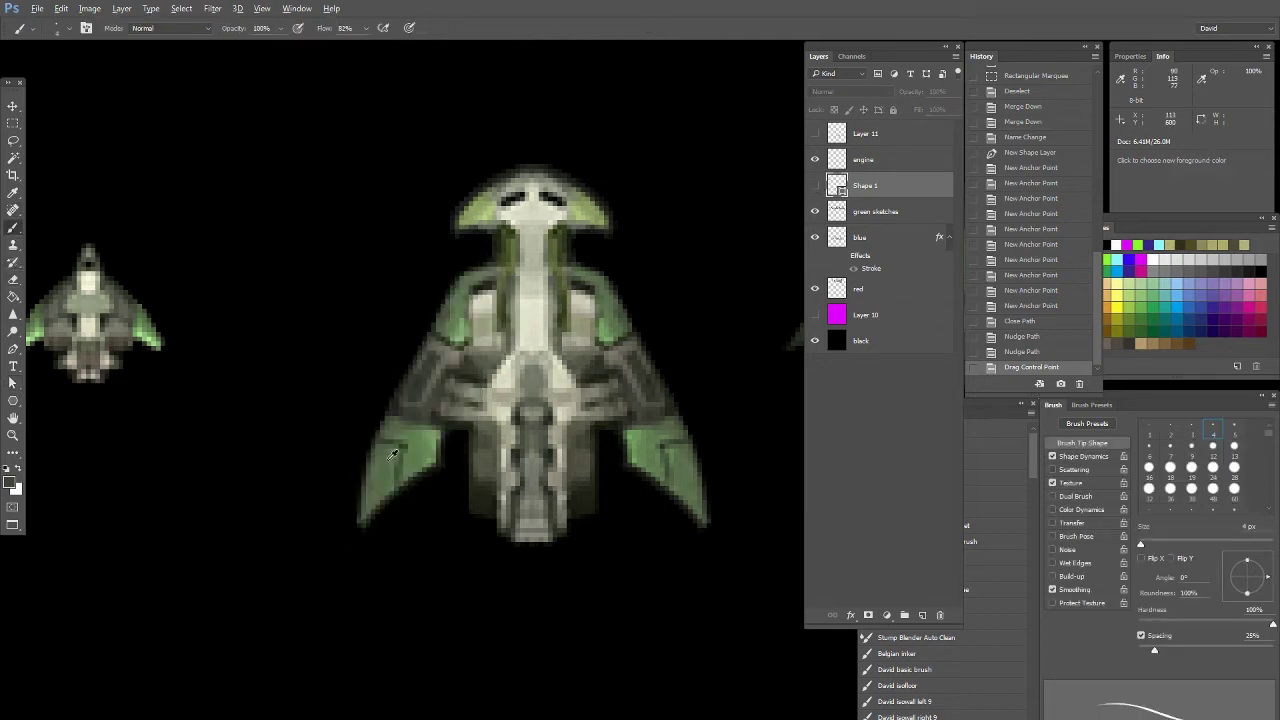
click(14, 349)
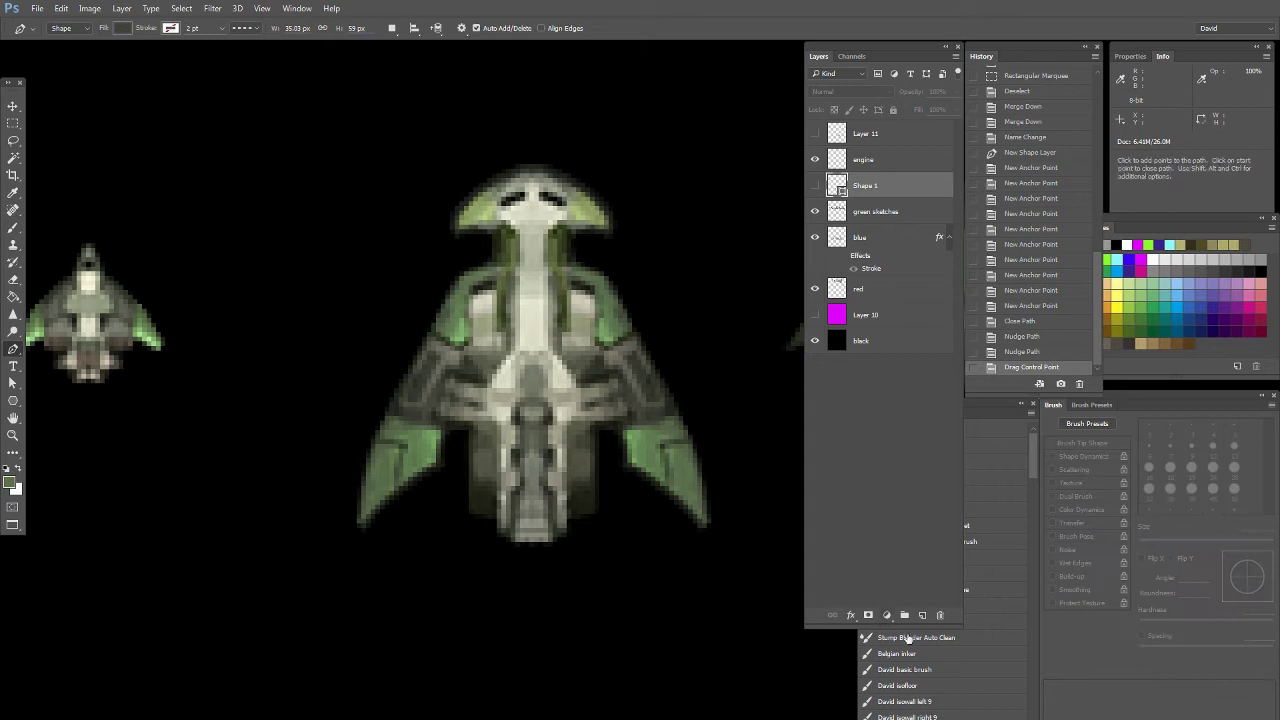
Trace the green panel at the left wing tip as a closed Pen shape above the green sketches layer and fill it with the sampled green
click(893, 206)
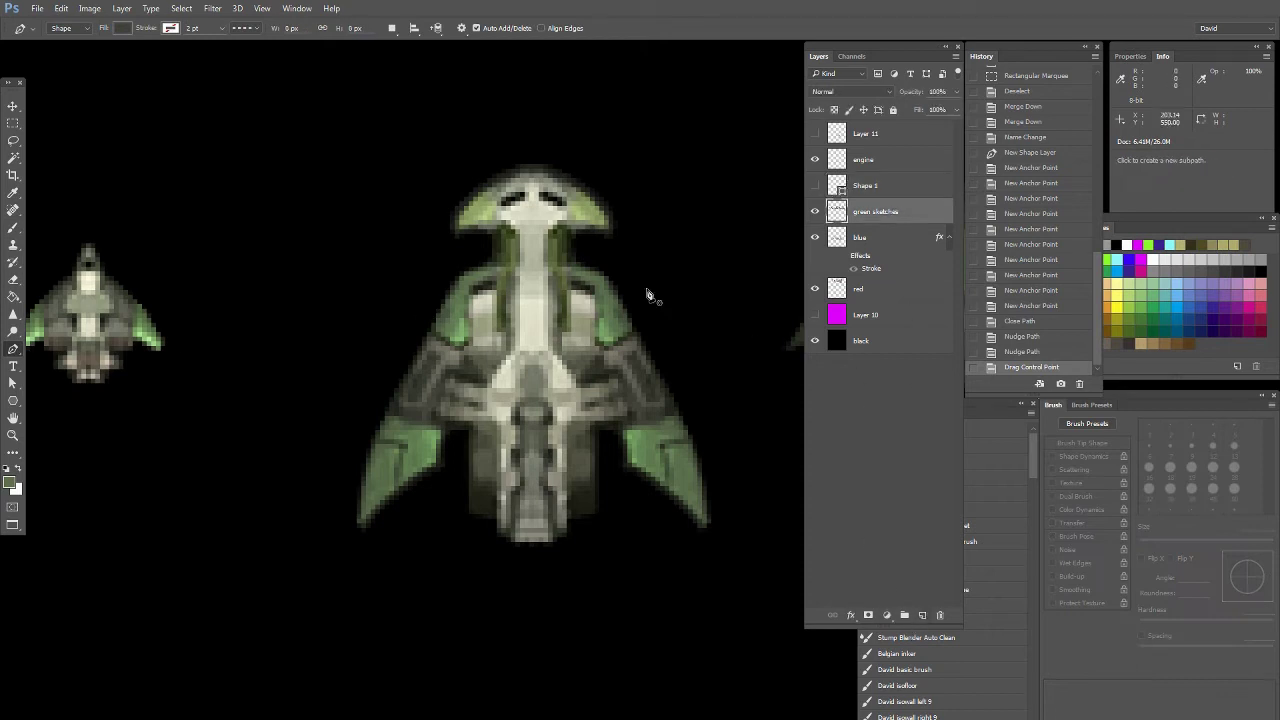
click(361, 528)
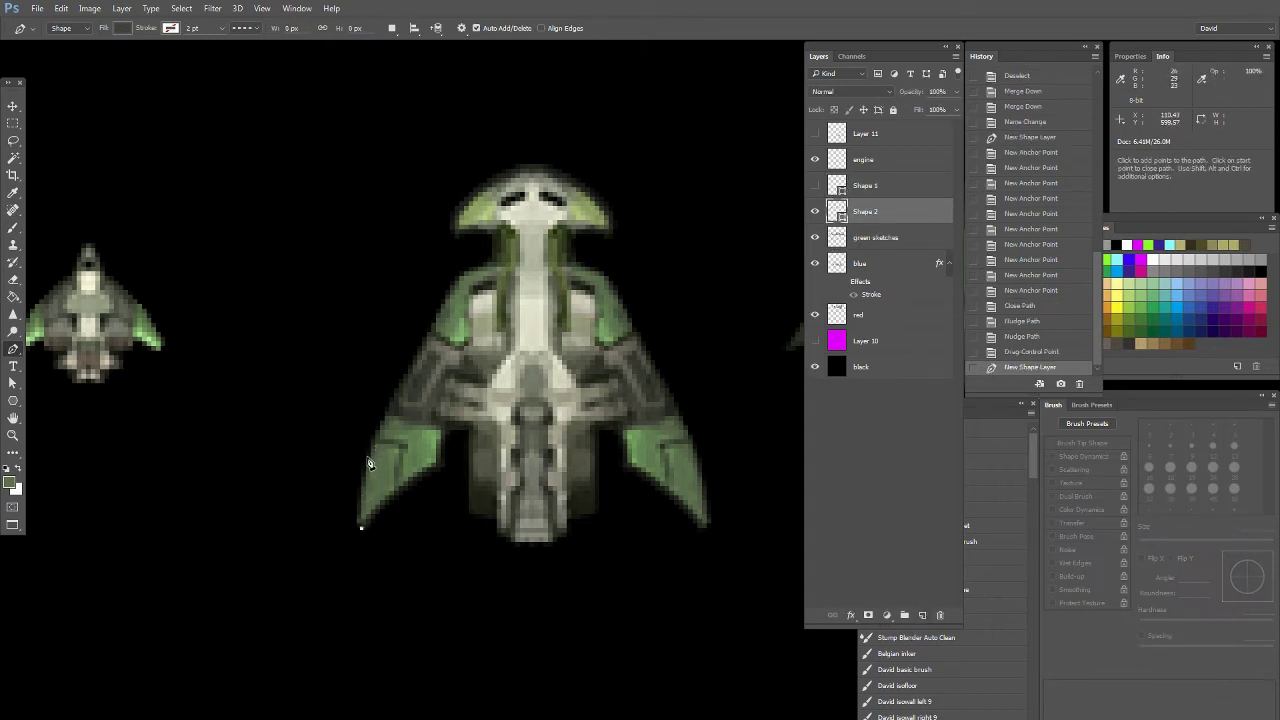
drag(366, 458, 375, 434)
click(385, 412)
click(385, 413)
click(445, 430)
click(441, 463)
drag(399, 491, 380, 506)
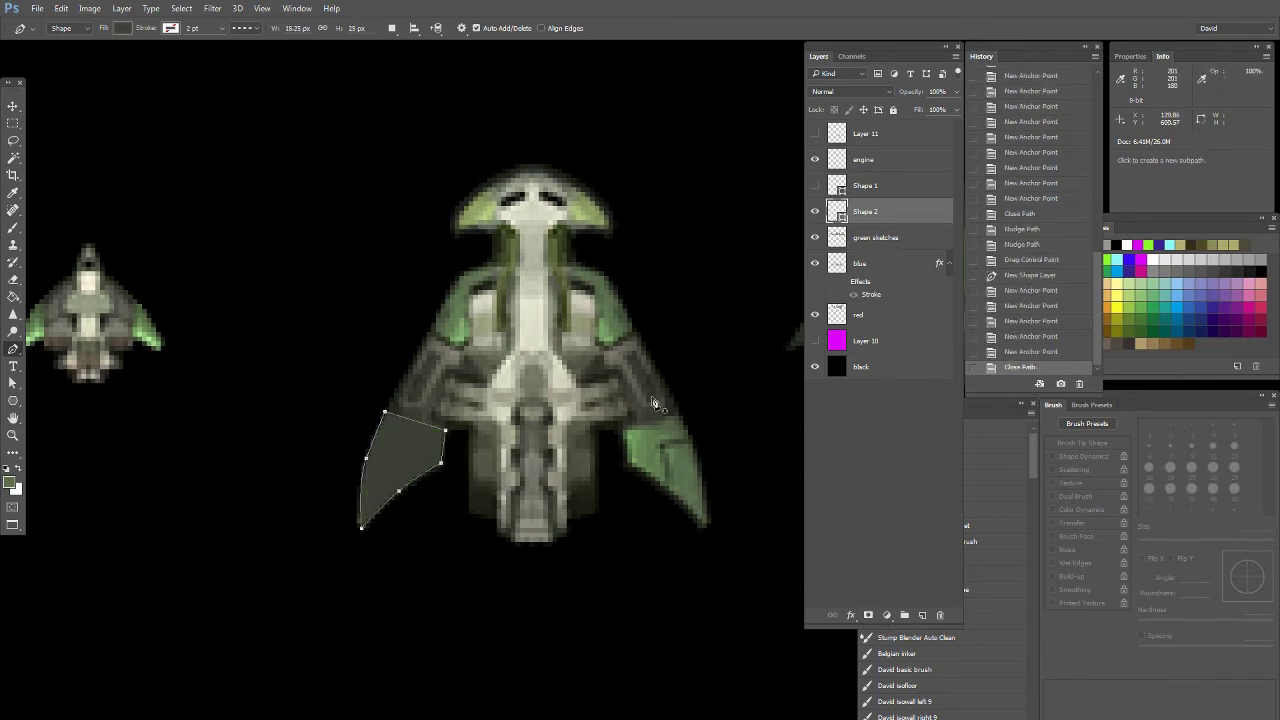
click(122, 28)
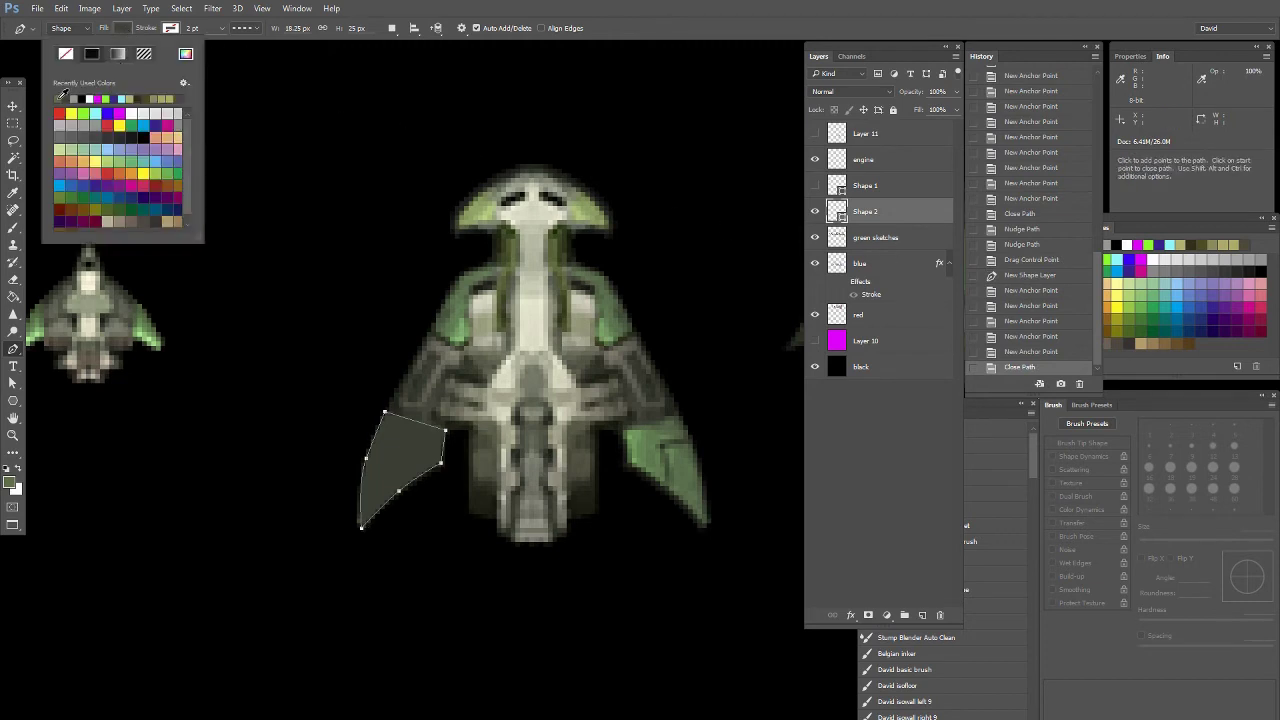
click(62, 97)
Show Shape 1 again, stack Shape 2 above it, and nudge the green panel slightly left and down to fit the wing tip
click(815, 185)
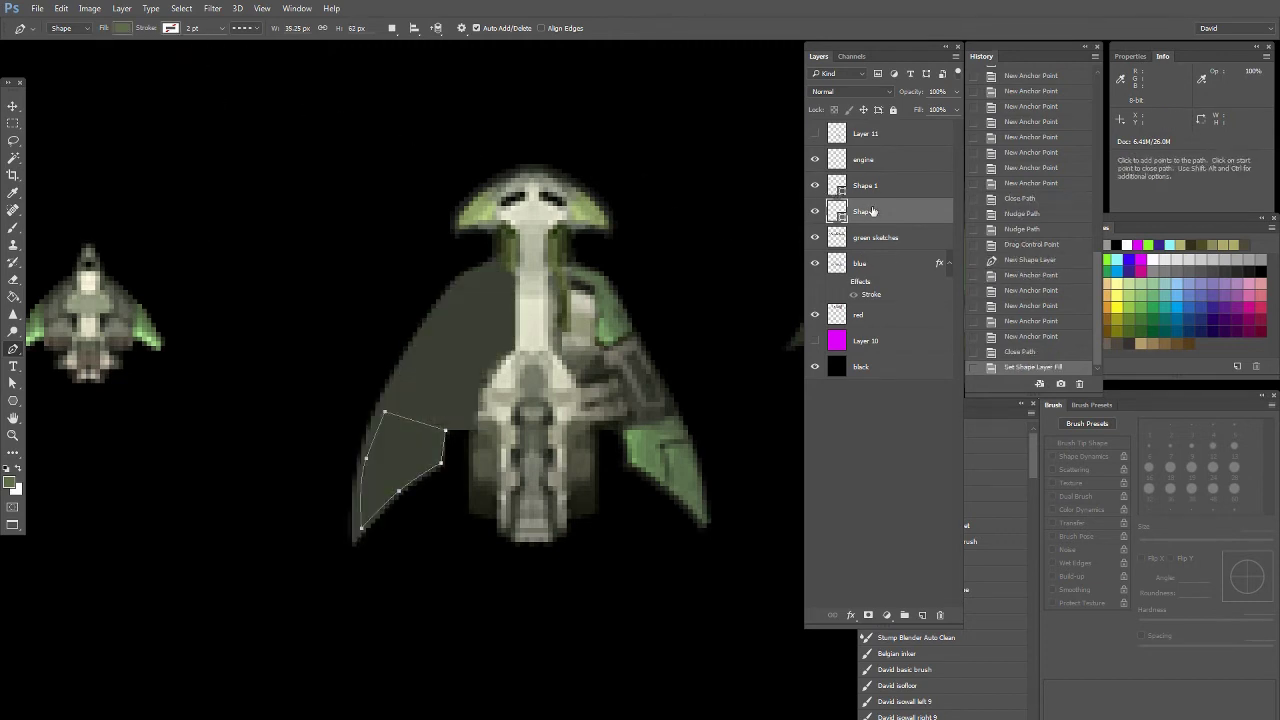
drag(873, 213, 877, 180)
click(12, 106)
key(Left)
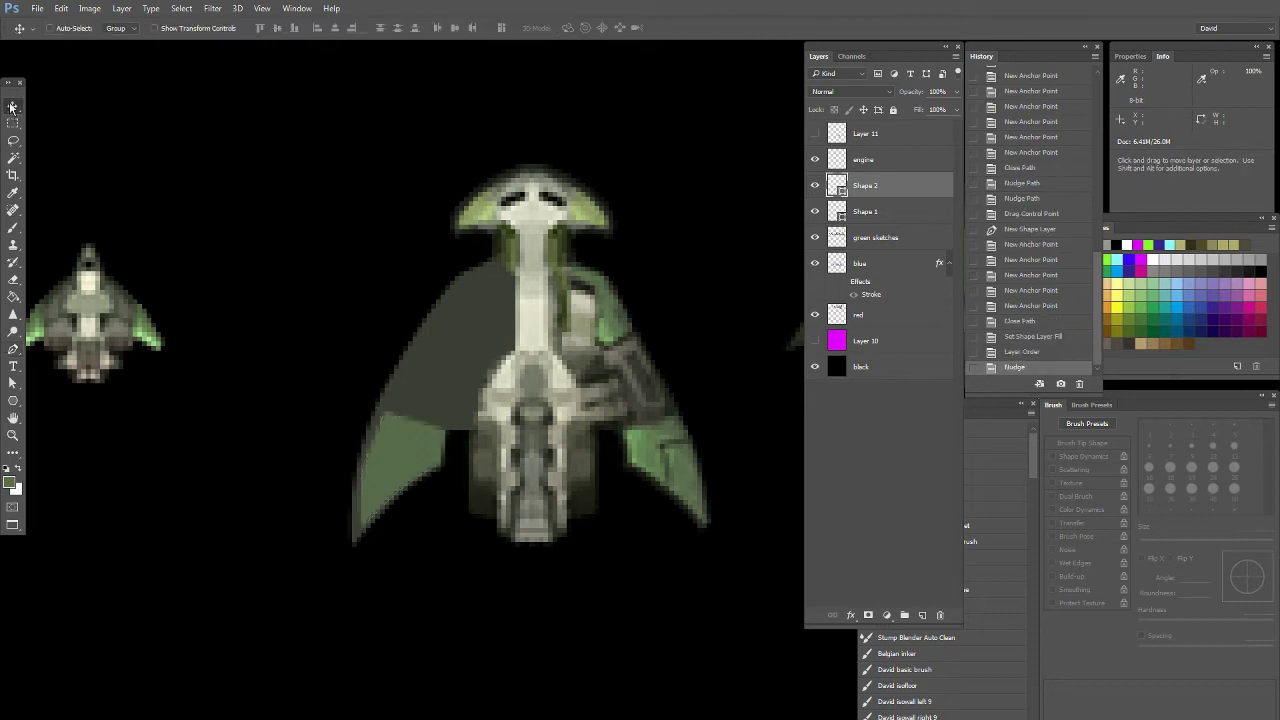
key(Down)
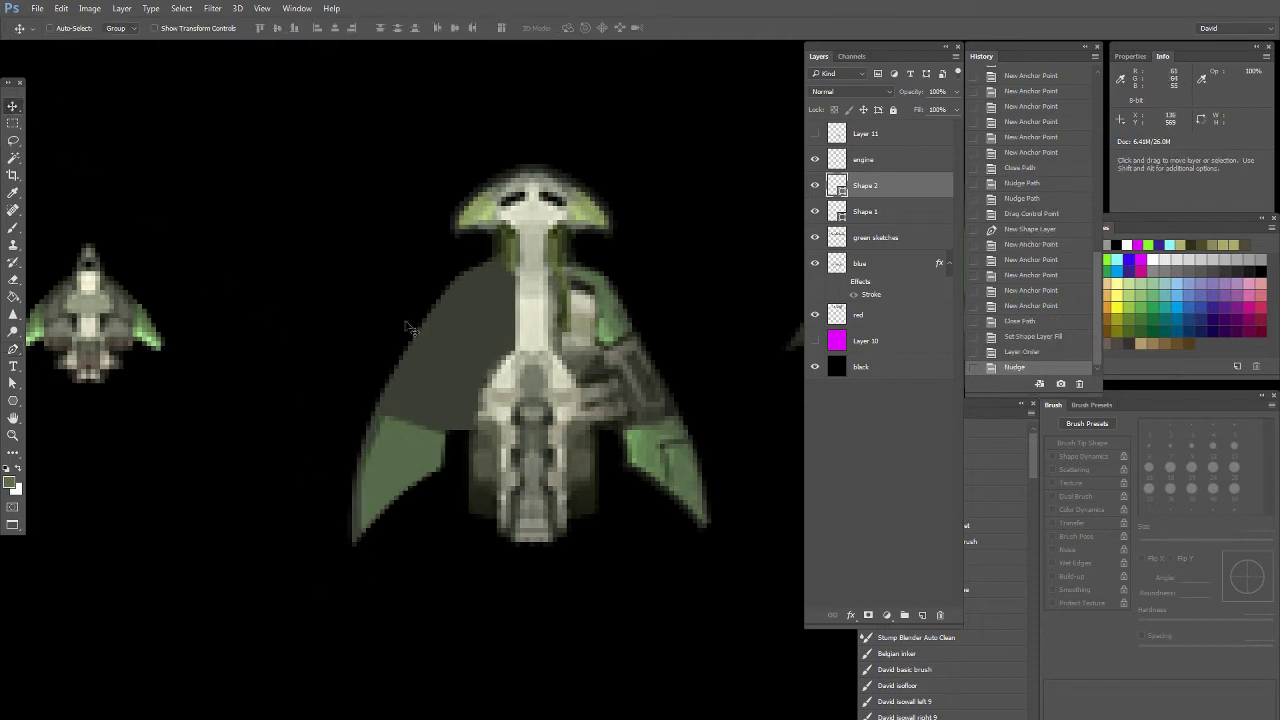
Hide Shape 1 and Shape 2 and sample a grey tone from the ship sketch as the foreground colour
click(13, 435)
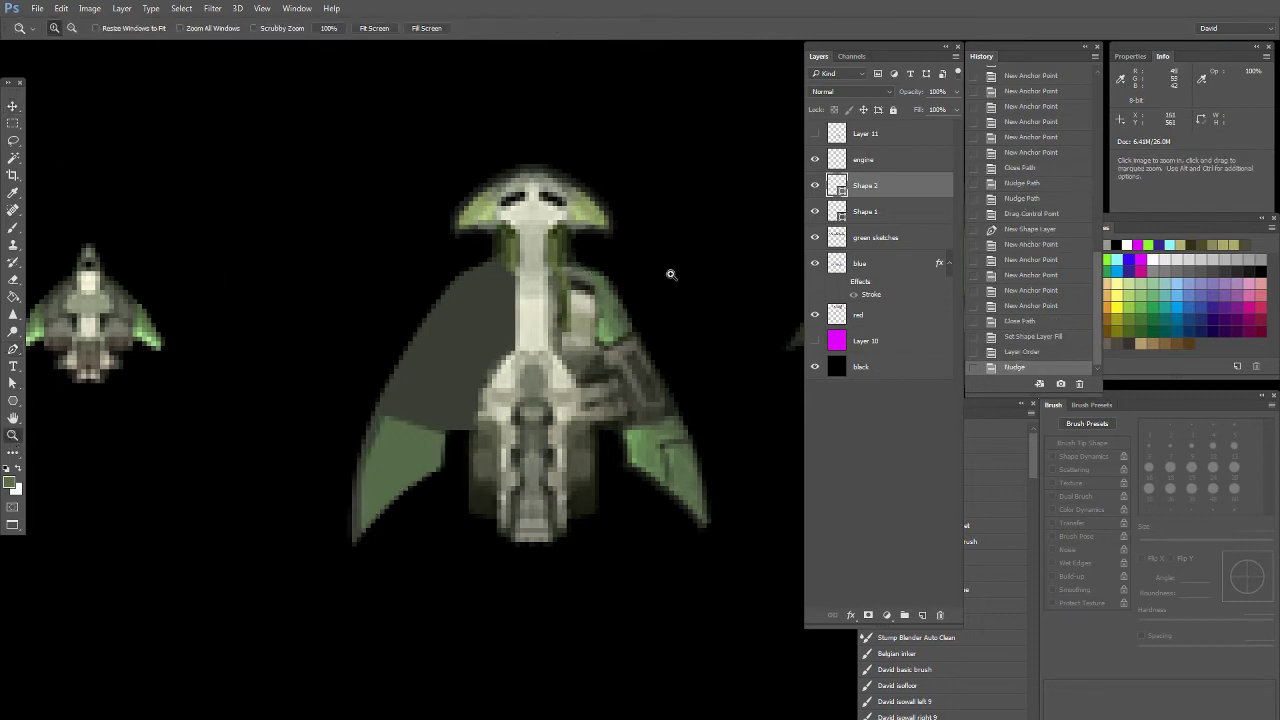
click(815, 212)
click(815, 187)
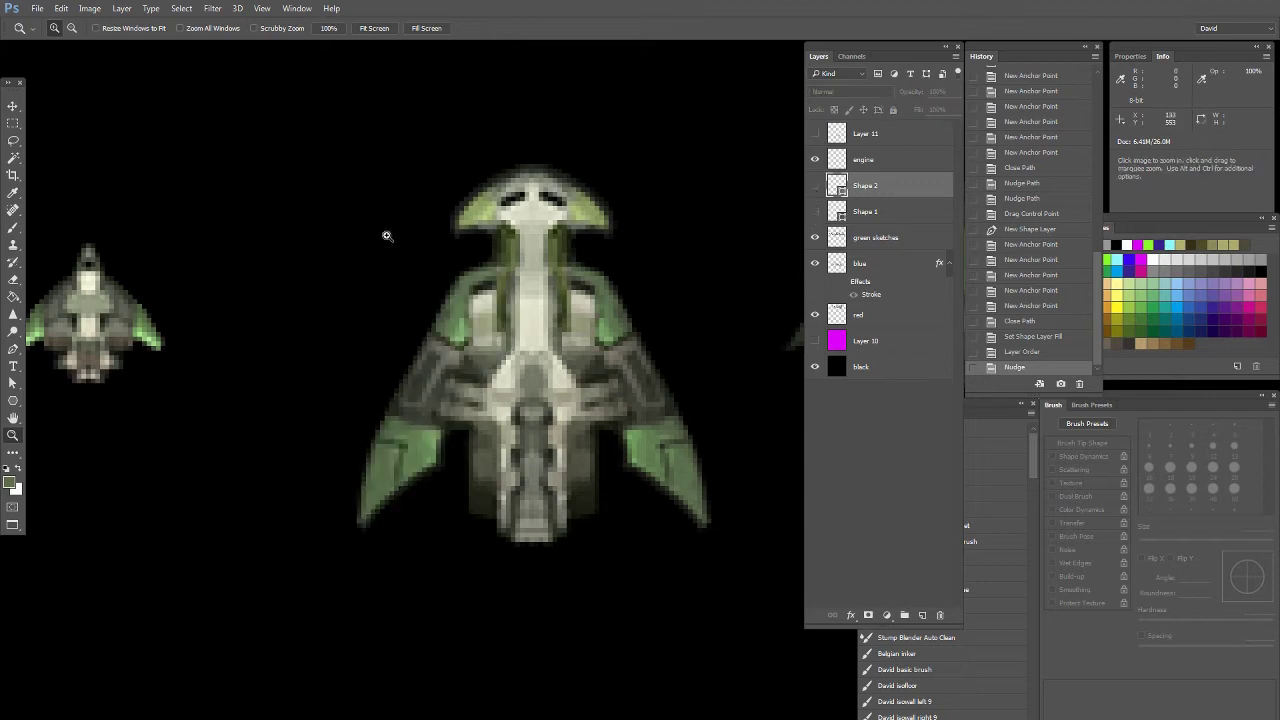
click(13, 227)
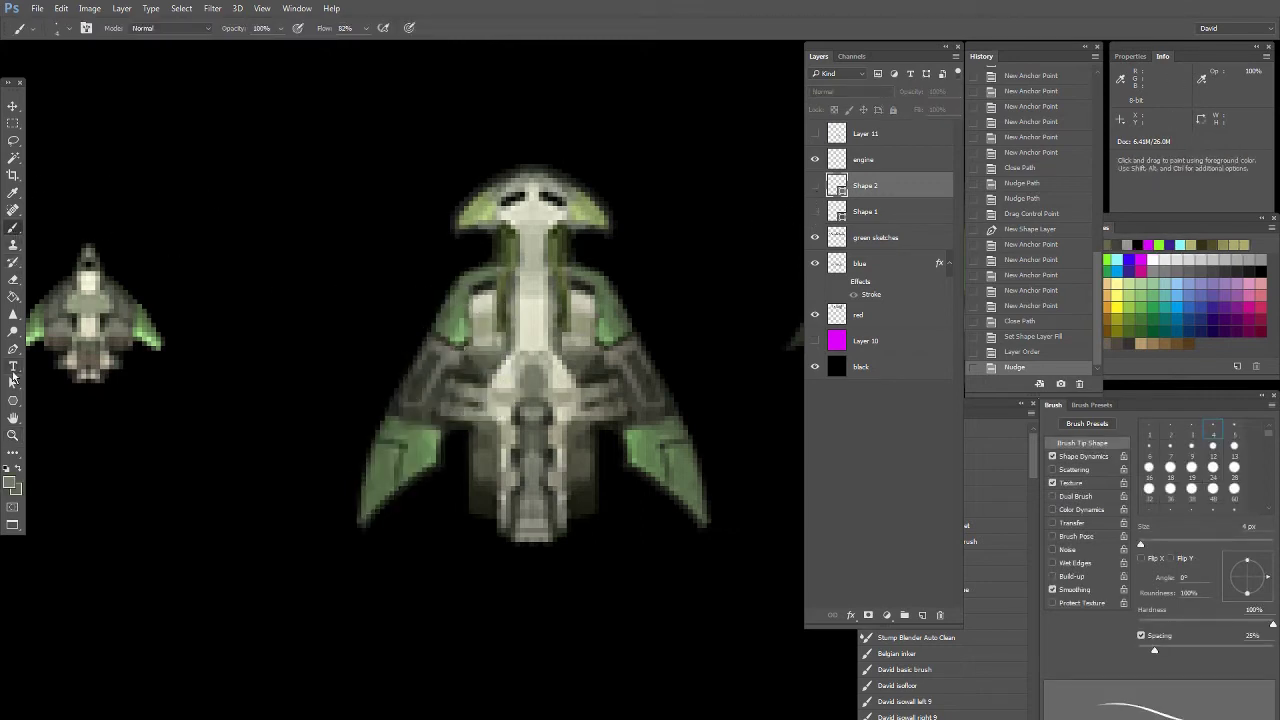
Trace the grey panel in the middle of the left wing as a closed Pen tool shape about 15 by 17 px
click(13, 348)
click(394, 405)
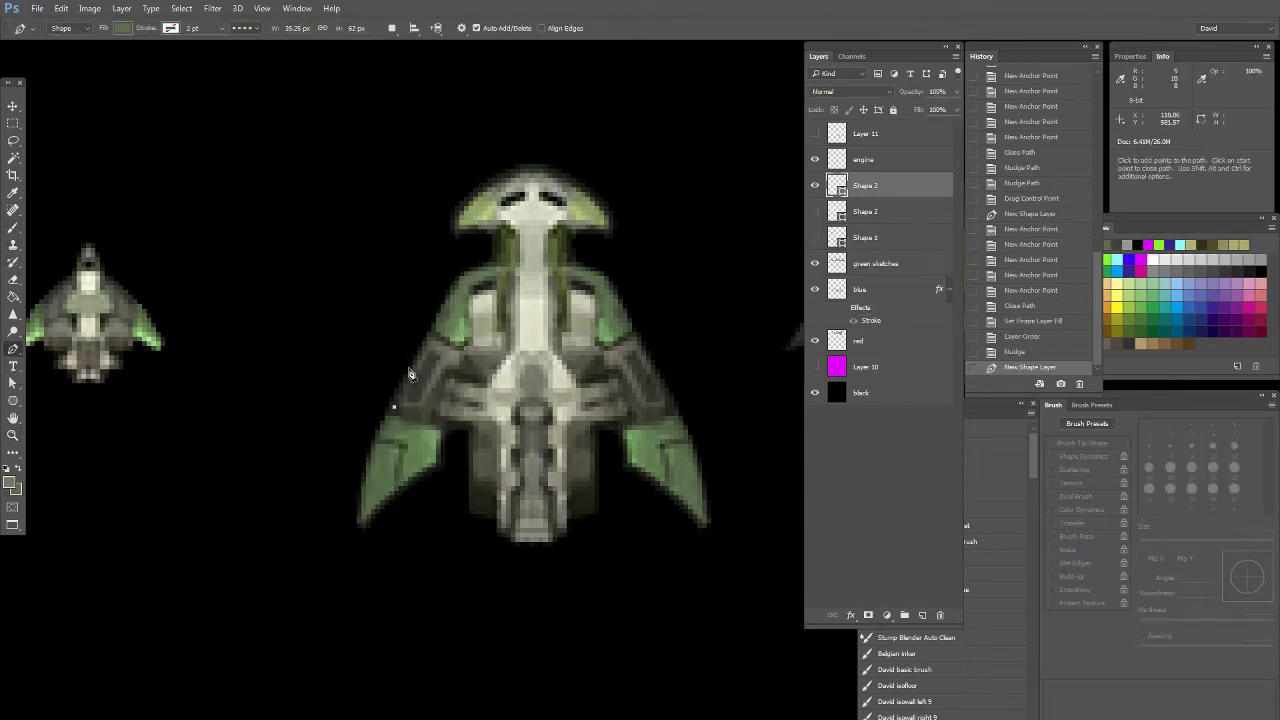
click(408, 368)
click(426, 338)
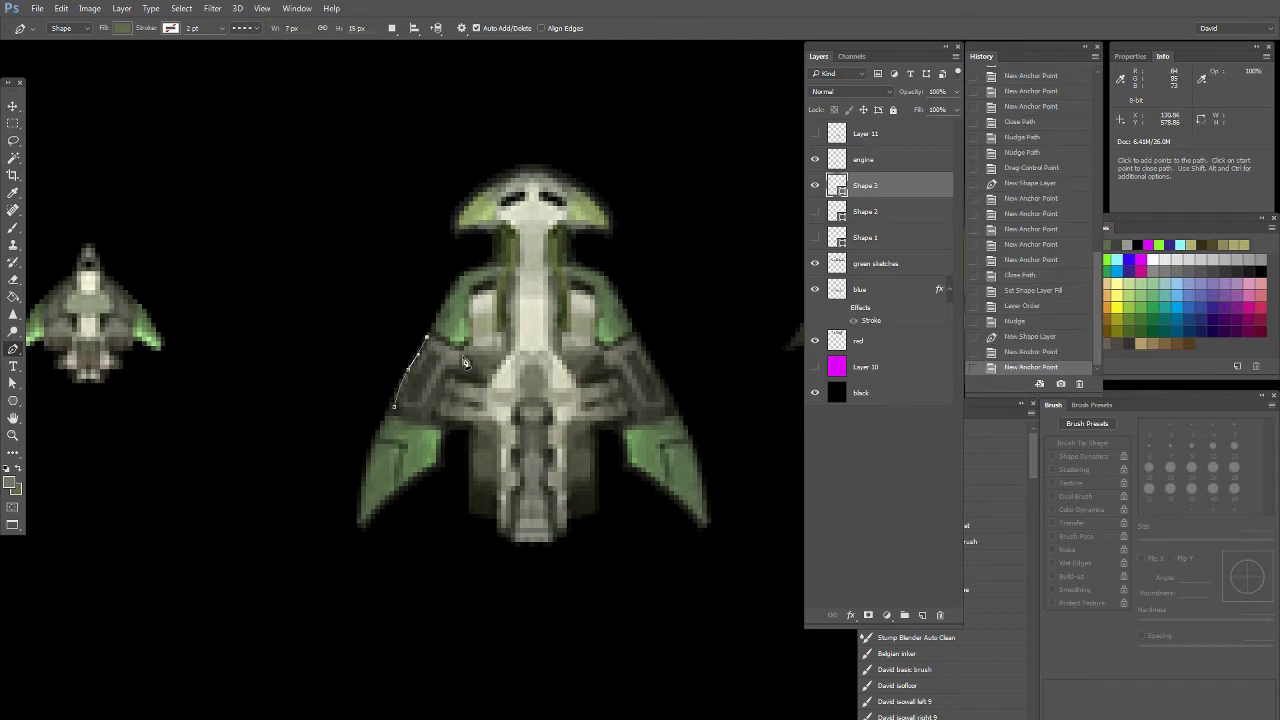
click(466, 360)
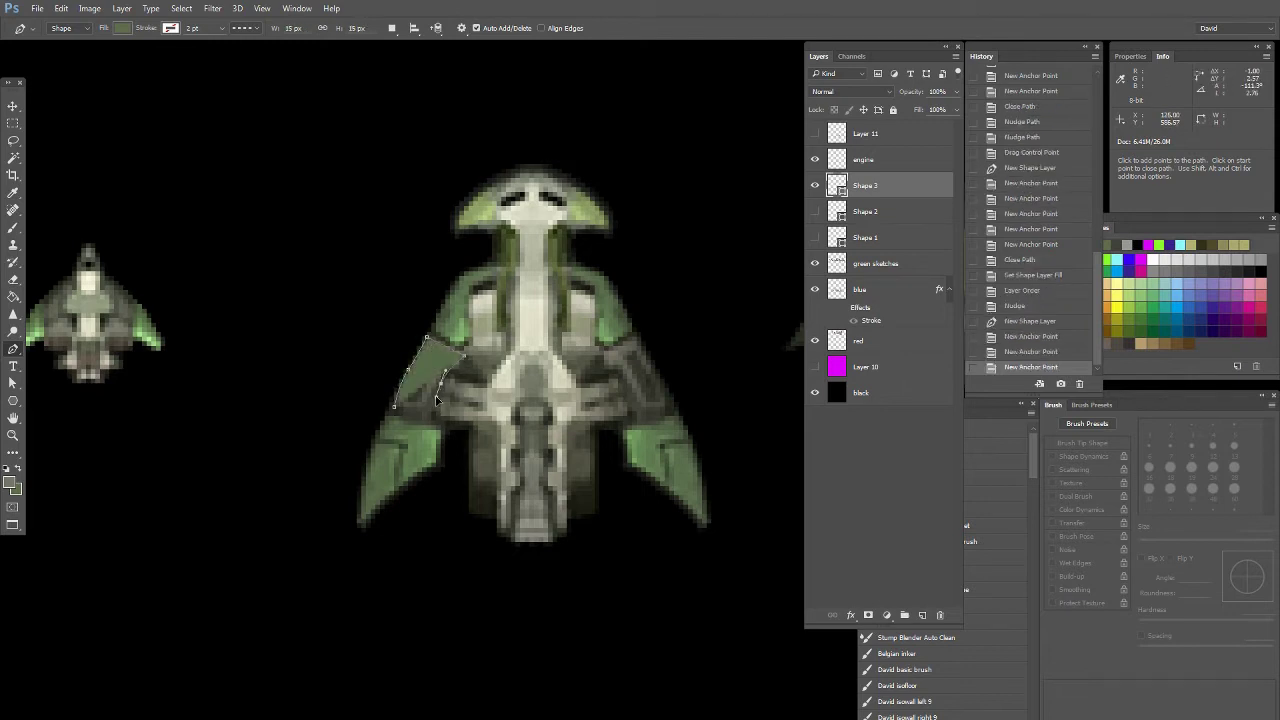
click(438, 386)
click(429, 418)
click(394, 405)
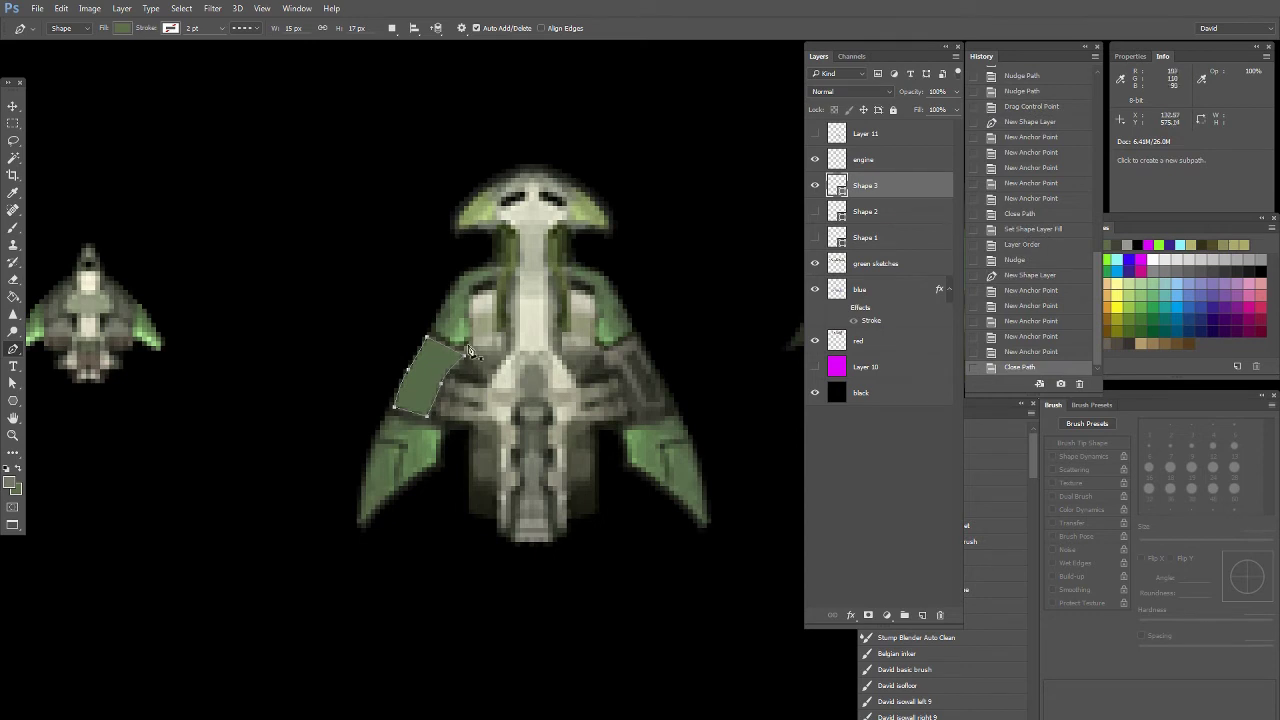
Trace the green panel at the upper part of the left wing as a closed Pen tool shape on its own layer
click(430, 335)
click(466, 347)
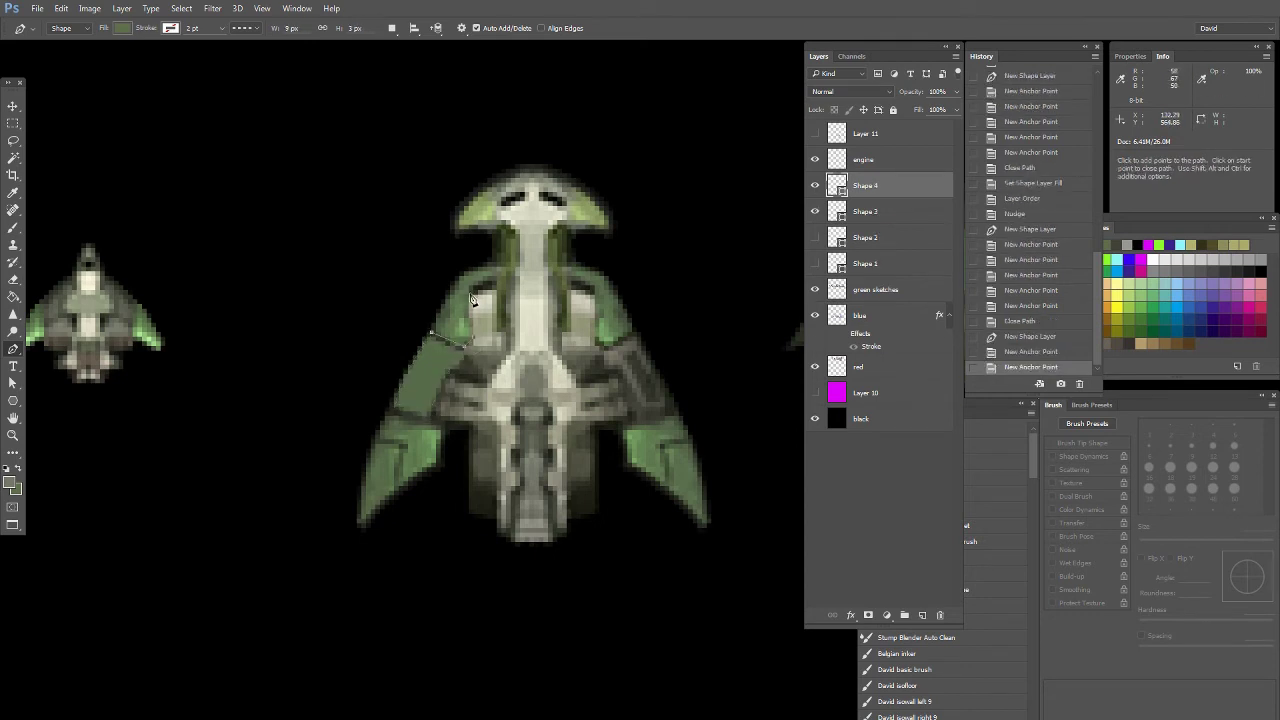
click(470, 292)
key(ctrl+z)
click(470, 290)
click(498, 276)
click(496, 262)
click(459, 277)
drag(440, 300, 434, 314)
click(432, 332)
Show Shape 1 and Shape 2 again, and nudge the upper green panel and Shape 2 slightly left to fit the wing
drag(815, 263, 818, 238)
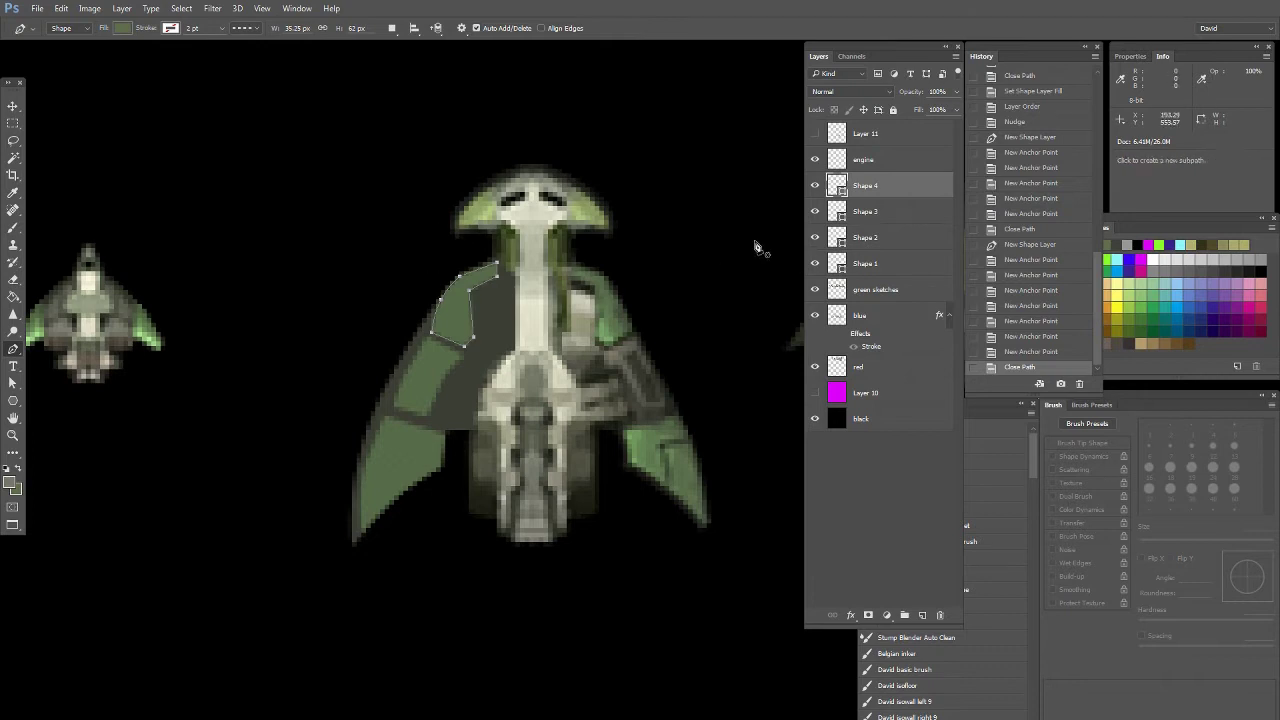
key(v)
key(Left)
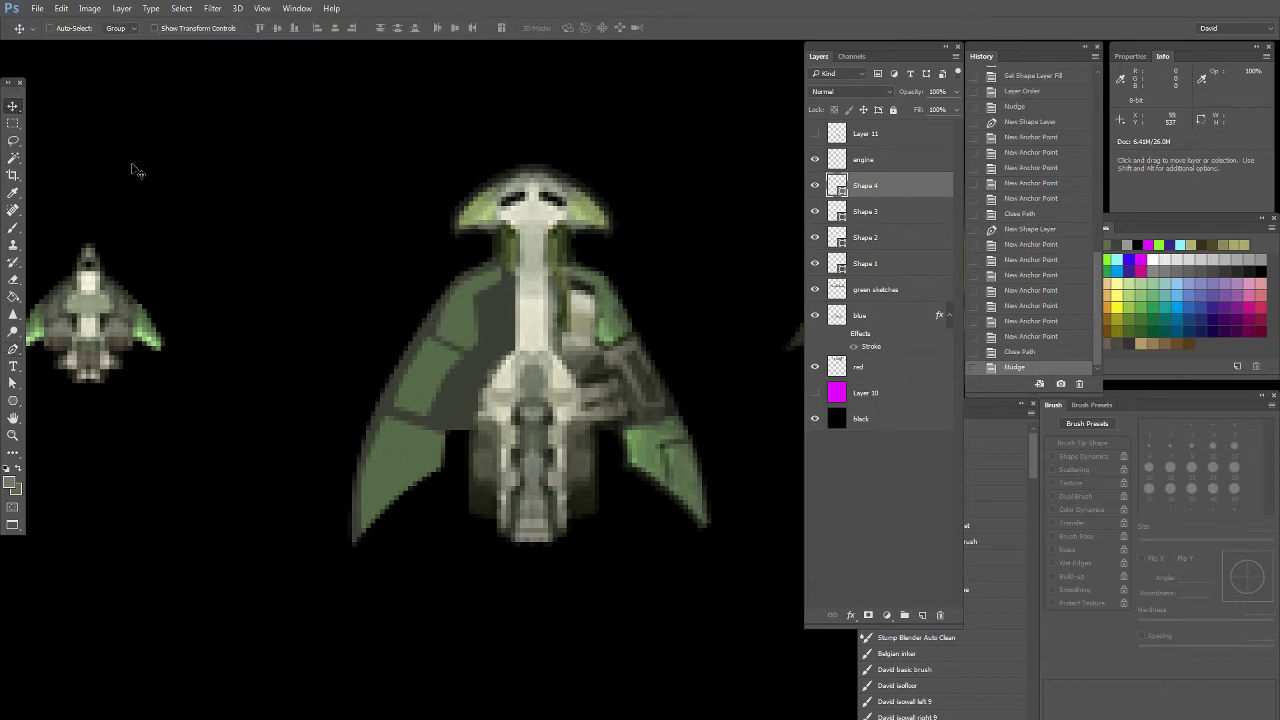
key(Left)
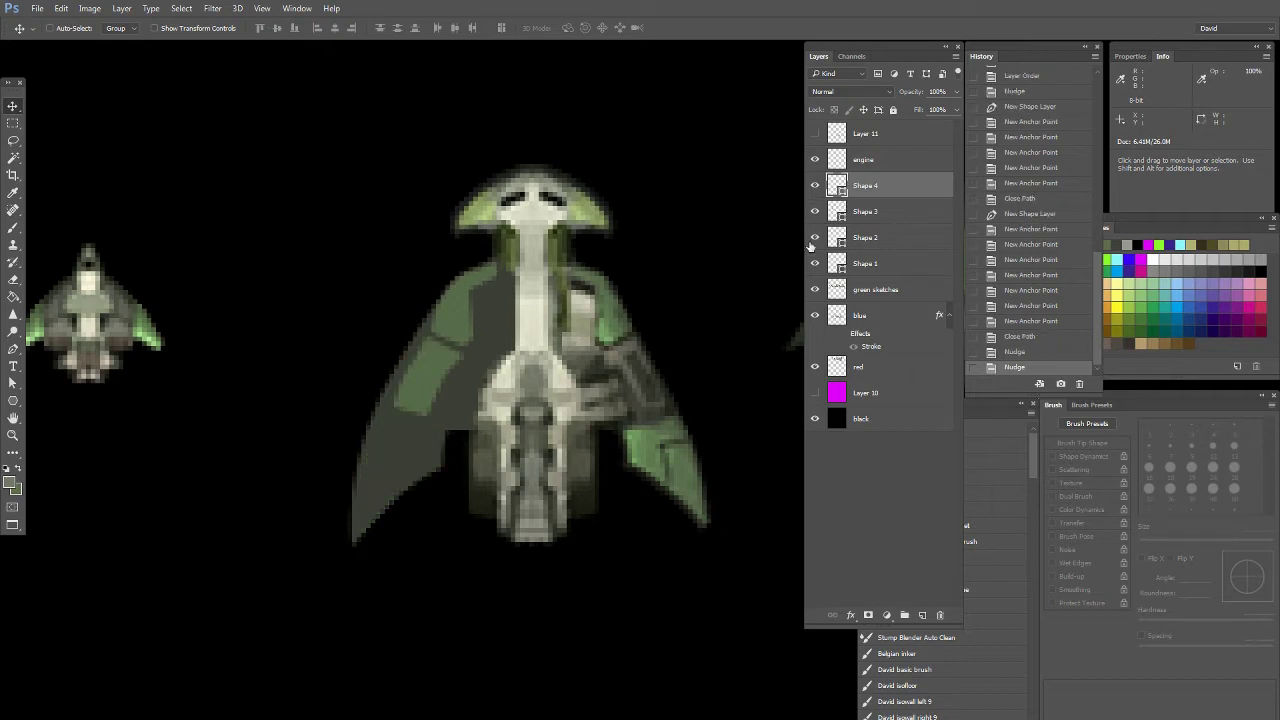
click(860, 240)
key(Left)
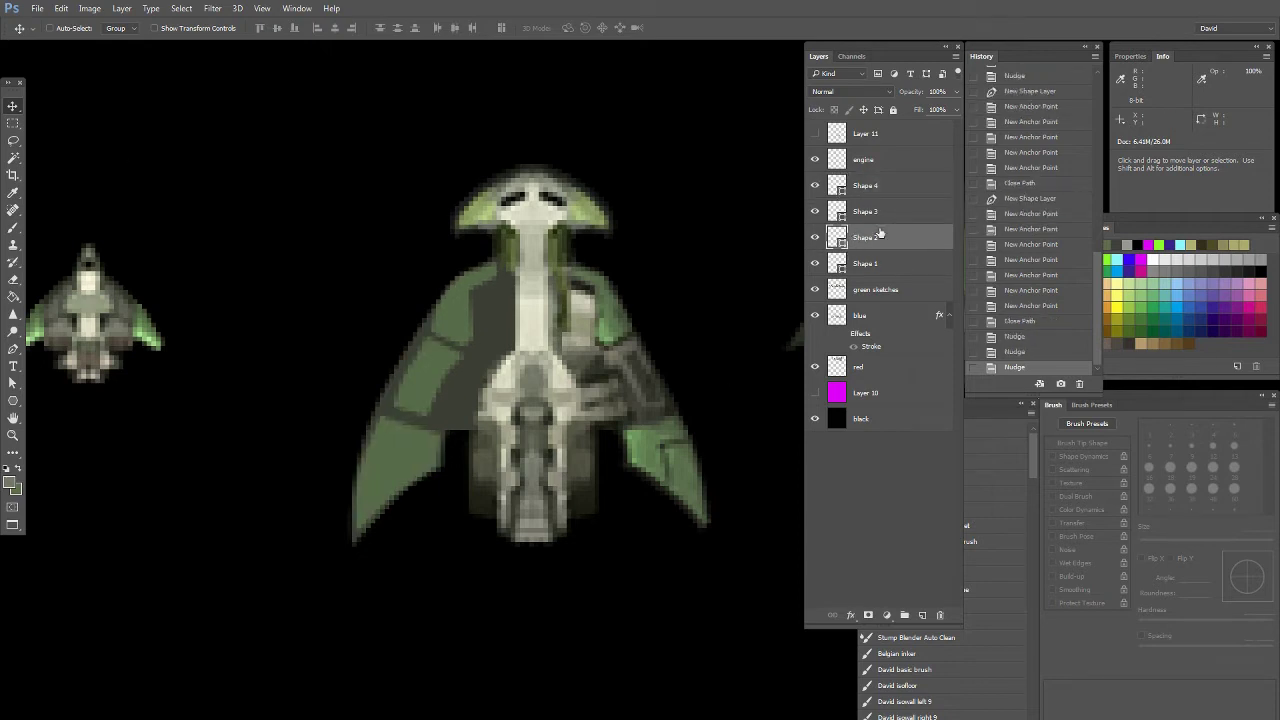
Add a new layer above green sketches and merge it with the four wing shape layers into a single layer
click(863, 188)
click(868, 289)
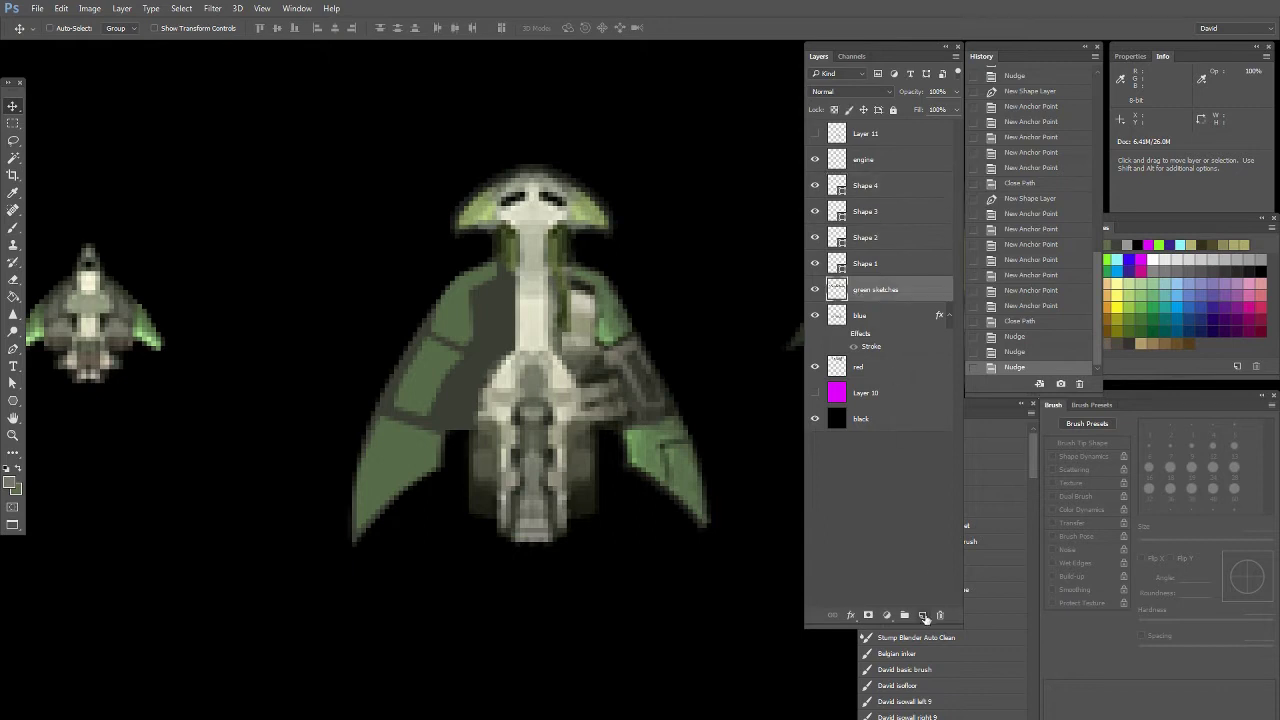
click(922, 614)
shift+click(869, 183)
key(ctrl)
key(ctrl+e)
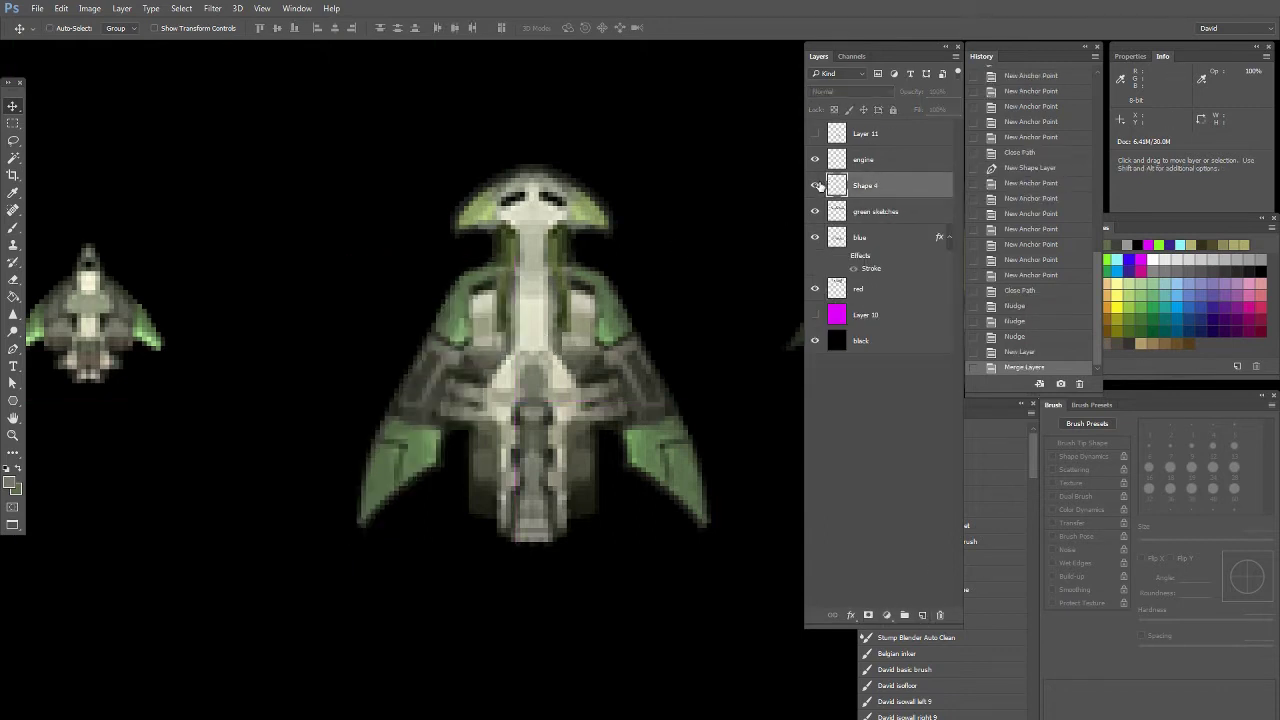
Outline a bent frame around the left wing's middle green panel with the Polygonal Lasso, without anti-aliasing
click(13, 435)
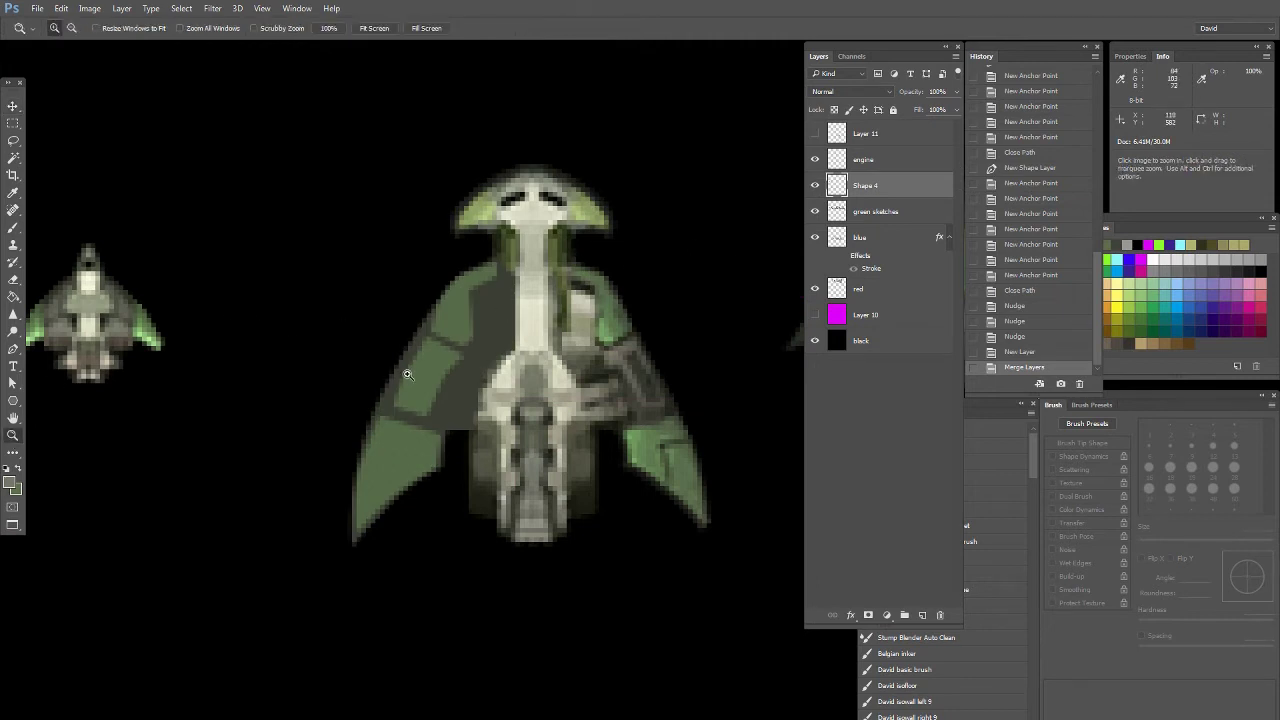
drag(705, 239, 460, 470)
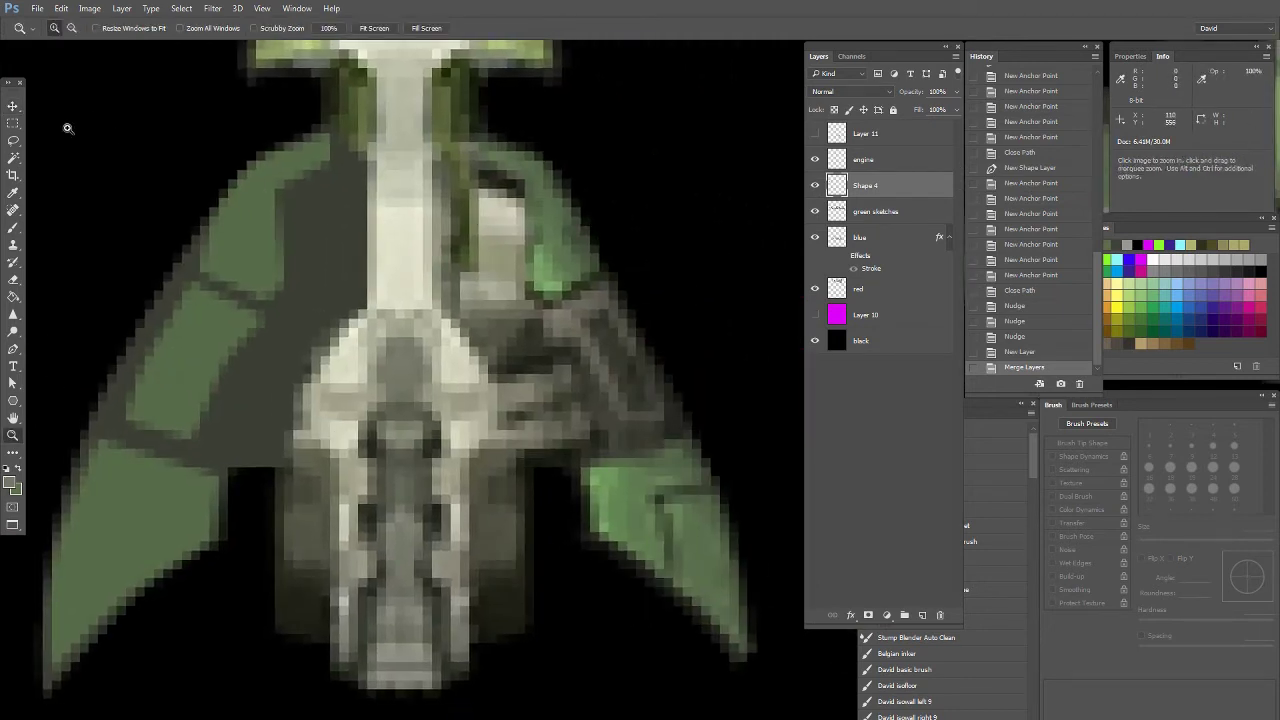
click(13, 141)
click(60, 153)
scroll(334, 274, left, 2)
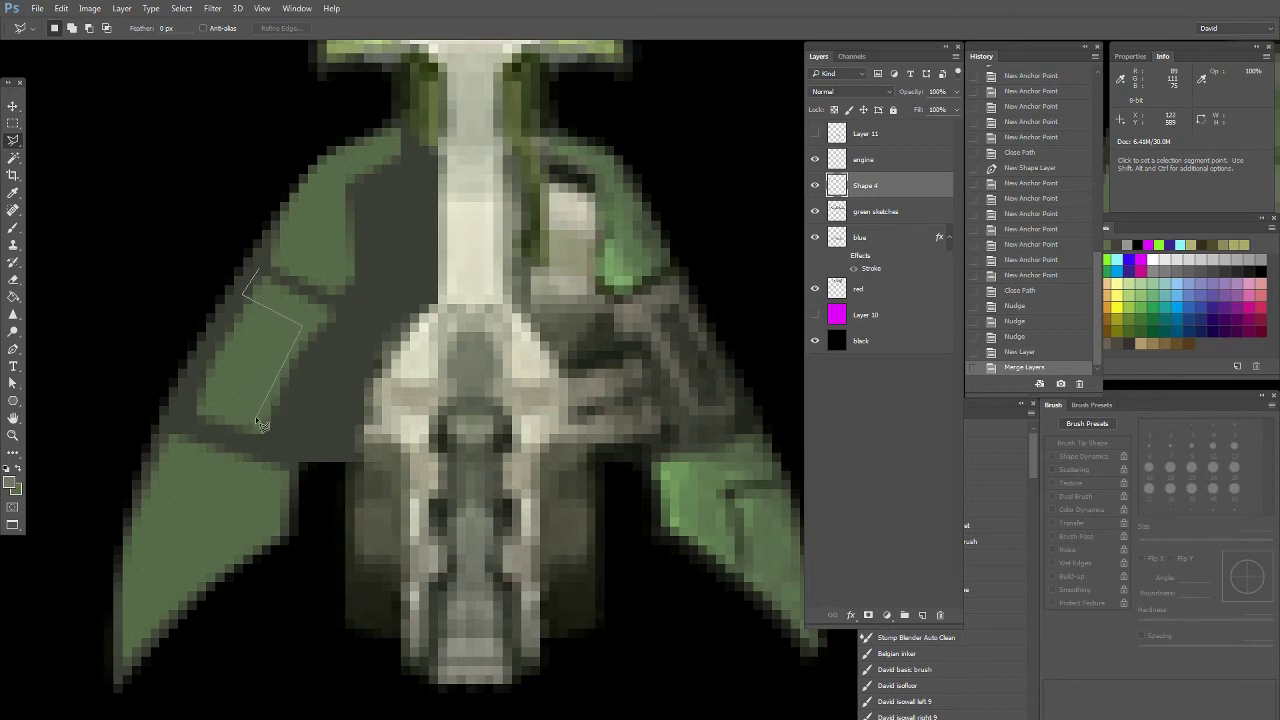
click(260, 416)
click(173, 422)
click(291, 458)
click(364, 314)
click(260, 271)
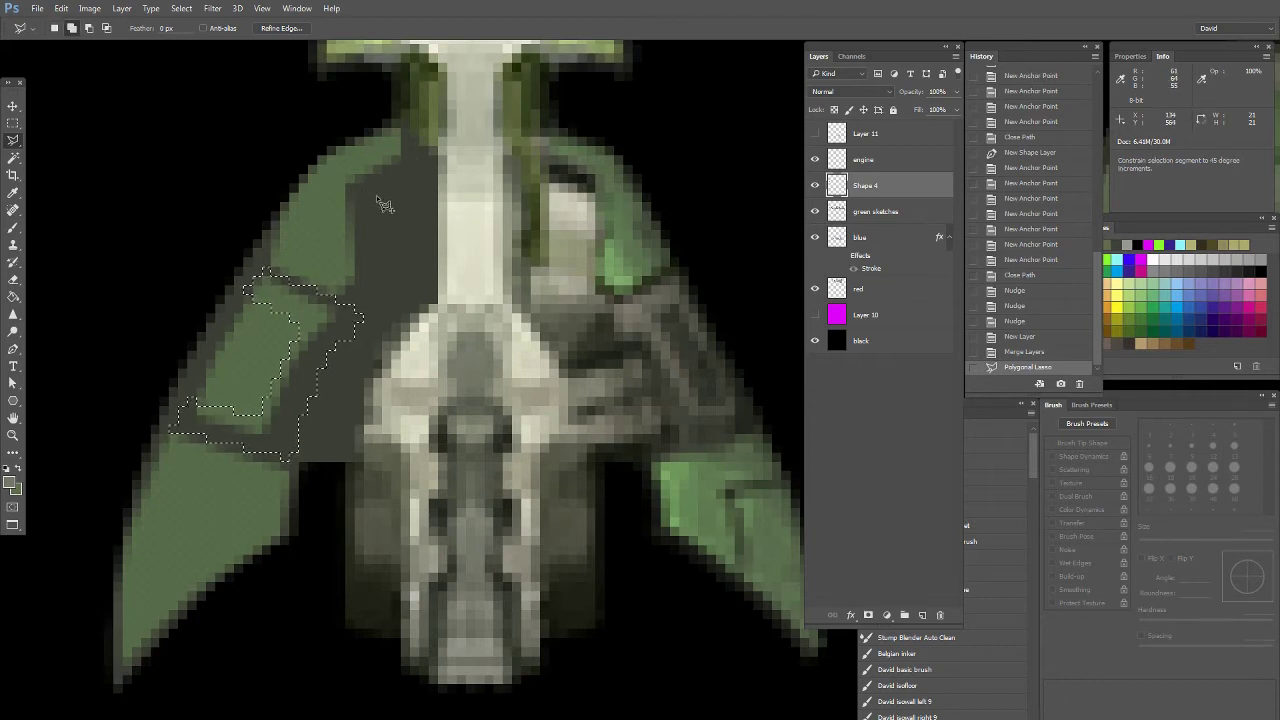
Add two small struts between the middle panel and the hull to the Polygonal Lasso selection
click(334, 353)
click(326, 376)
click(368, 399)
click(380, 376)
double_click(343, 367)
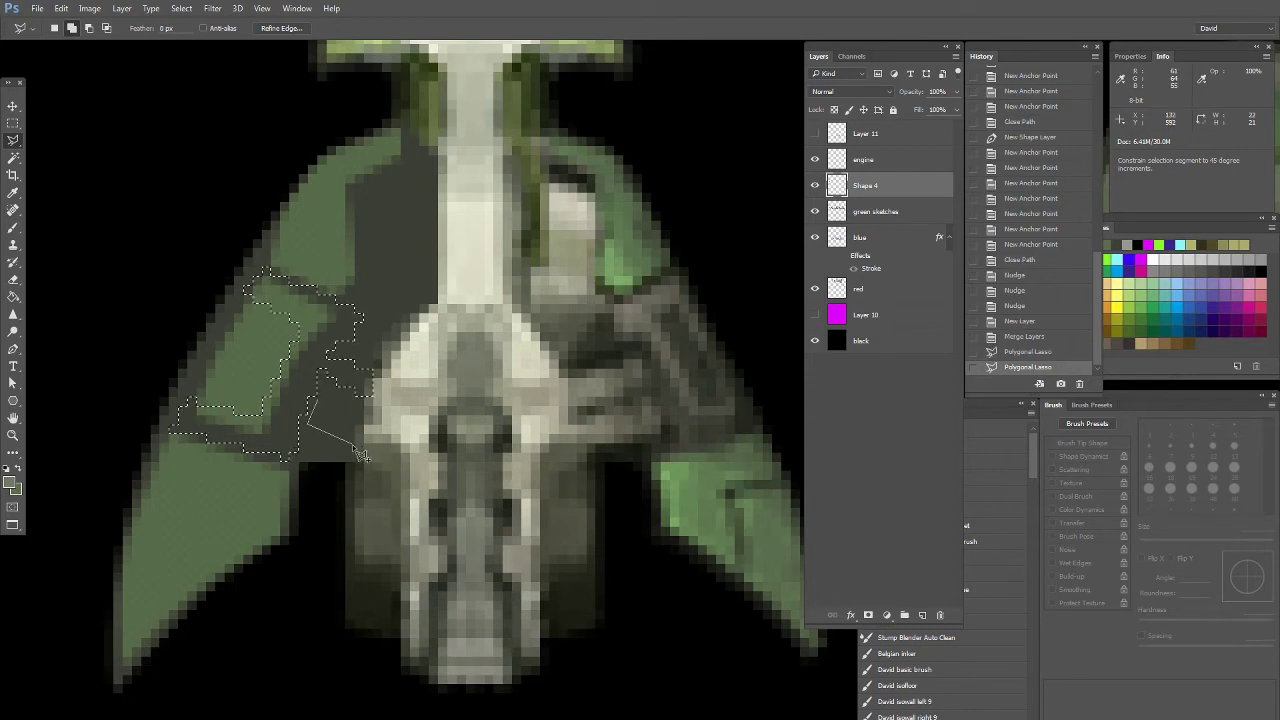
click(317, 399)
Brush the selected frame and struts with beige-grey tones sampled from the ship sketch, adding strokes at 50% opacity
click(15, 231)
click(13, 228)
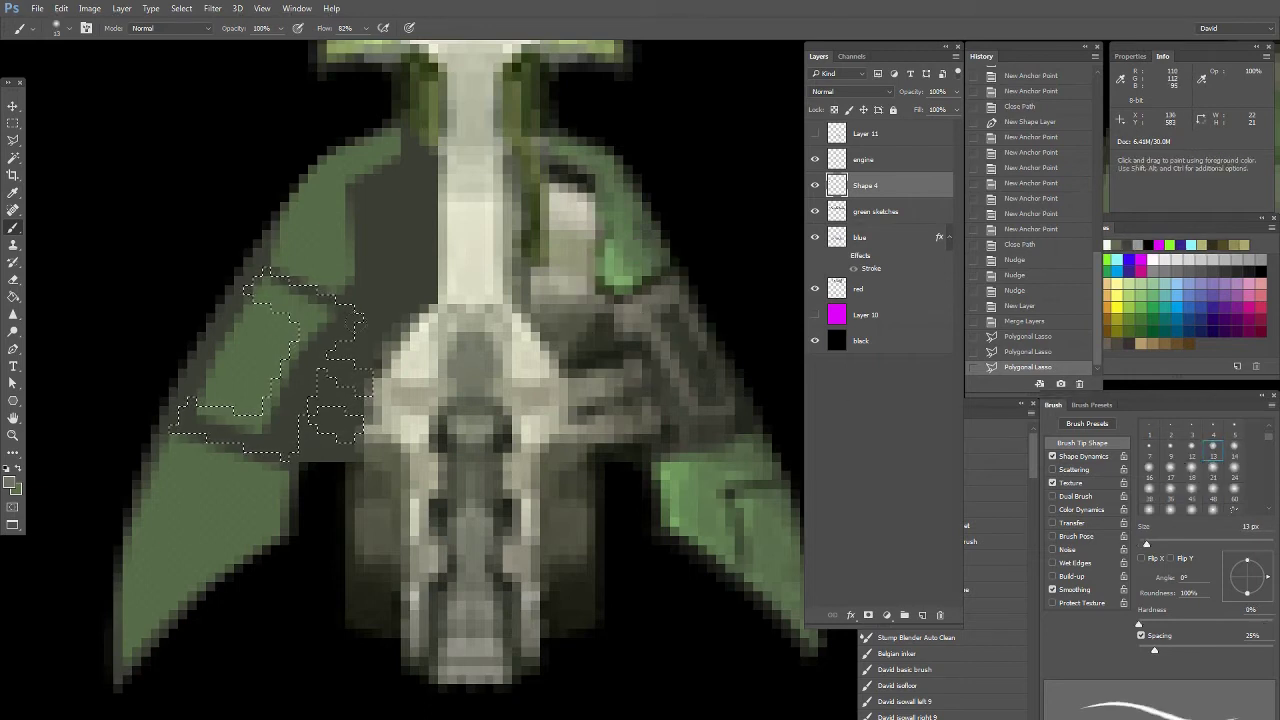
drag(517, 381, 491, 366)
alt+click(560, 372)
alt+click(560, 372)
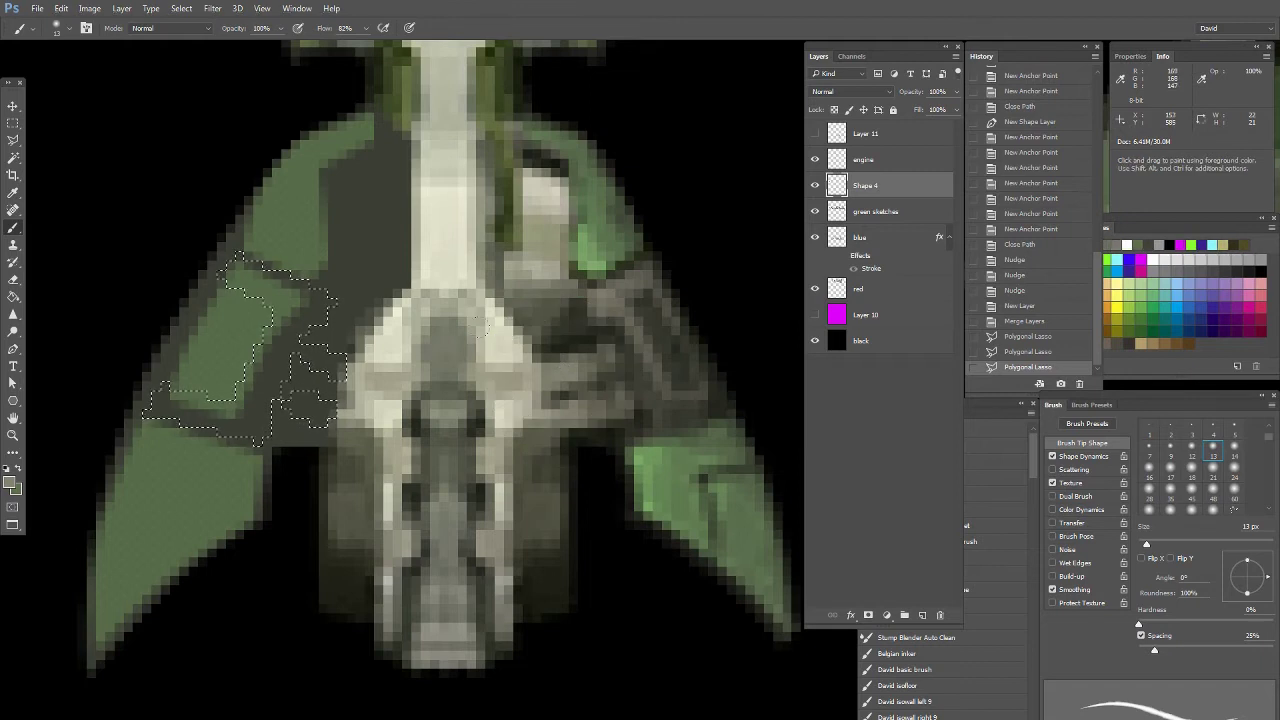
drag(303, 416, 365, 454)
alt+click(577, 419)
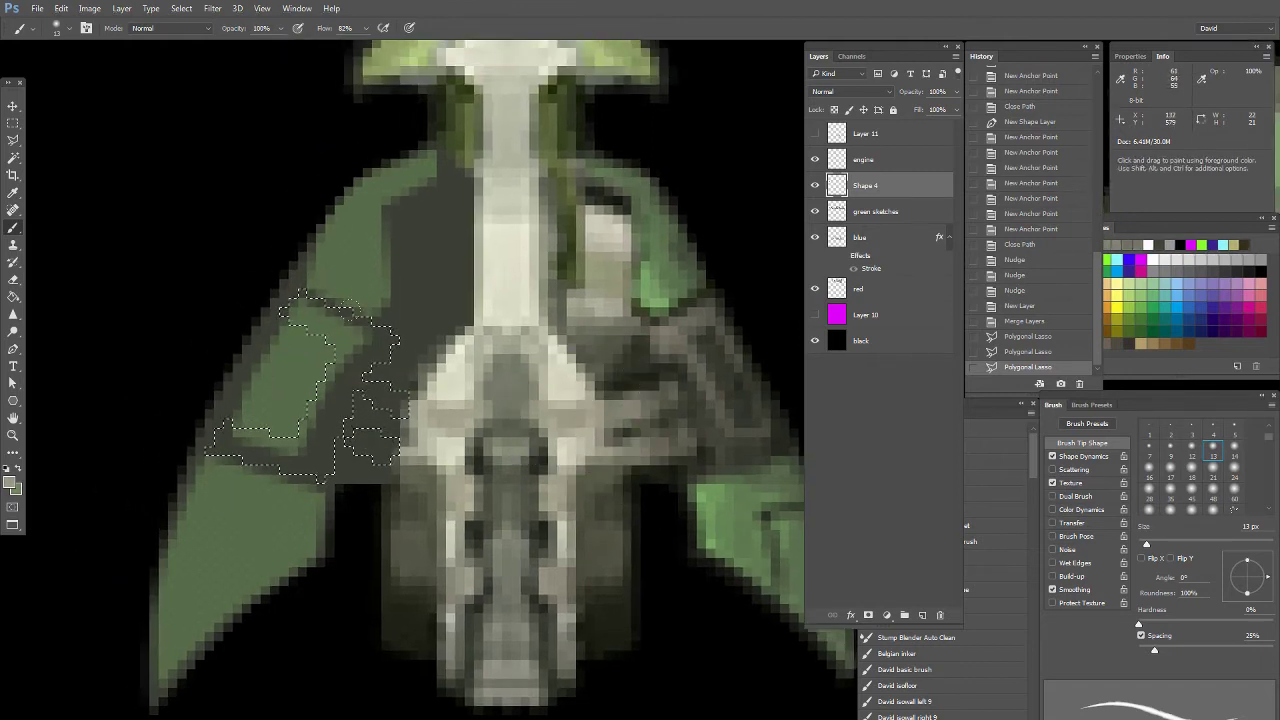
mouse_move(388, 350)
mouse_down()
mouse_move(345, 455)
mouse_move(350, 438)
mouse_move(300, 475)
mouse_move(345, 320)
mouse_move(225, 455)
mouse_move(300, 460)
mouse_up()
key(5)
drag(335, 325, 290, 305)
drag(270, 455, 215, 448)
drag(290, 308, 330, 318)
Shade the selected frame with a darker sampled tone at 12% opacity and clear the selection
alt+click(266, 323)
mouse_move(250, 435)
mouse_down()
mouse_move(208, 455)
mouse_move(245, 435)
mouse_up()
key(1)
key(2)
mouse_move(285, 318)
mouse_down()
mouse_move(303, 298)
mouse_move(340, 430)
mouse_up()
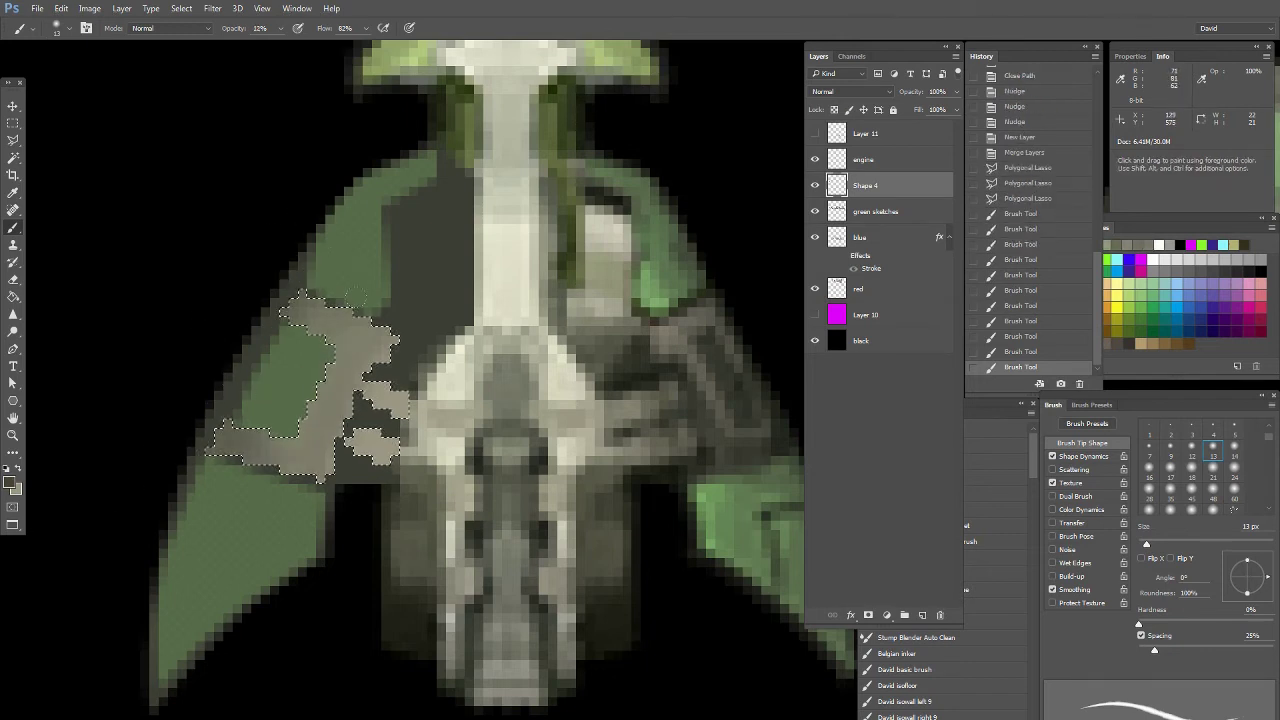
key(ctrl+d)
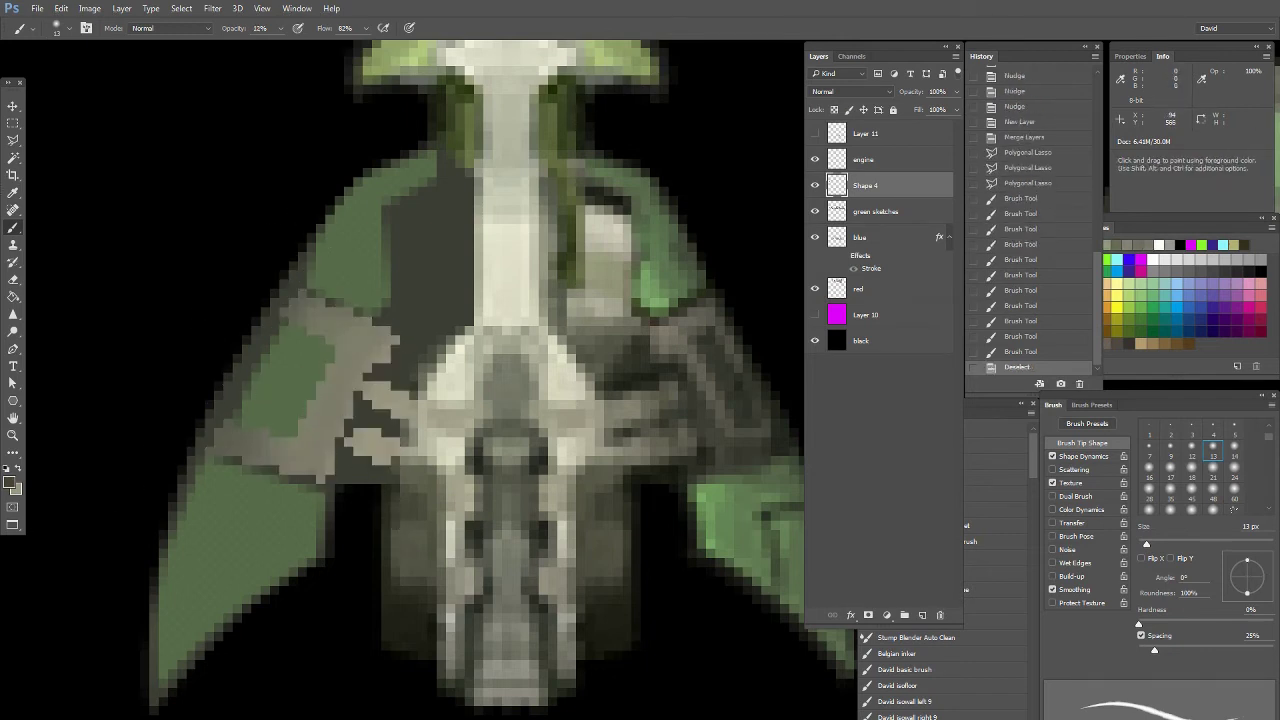
Turn on anti-aliasing for the Polygonal Lasso and revert the document to the Merge Layers history state
click(13, 140)
click(204, 28)
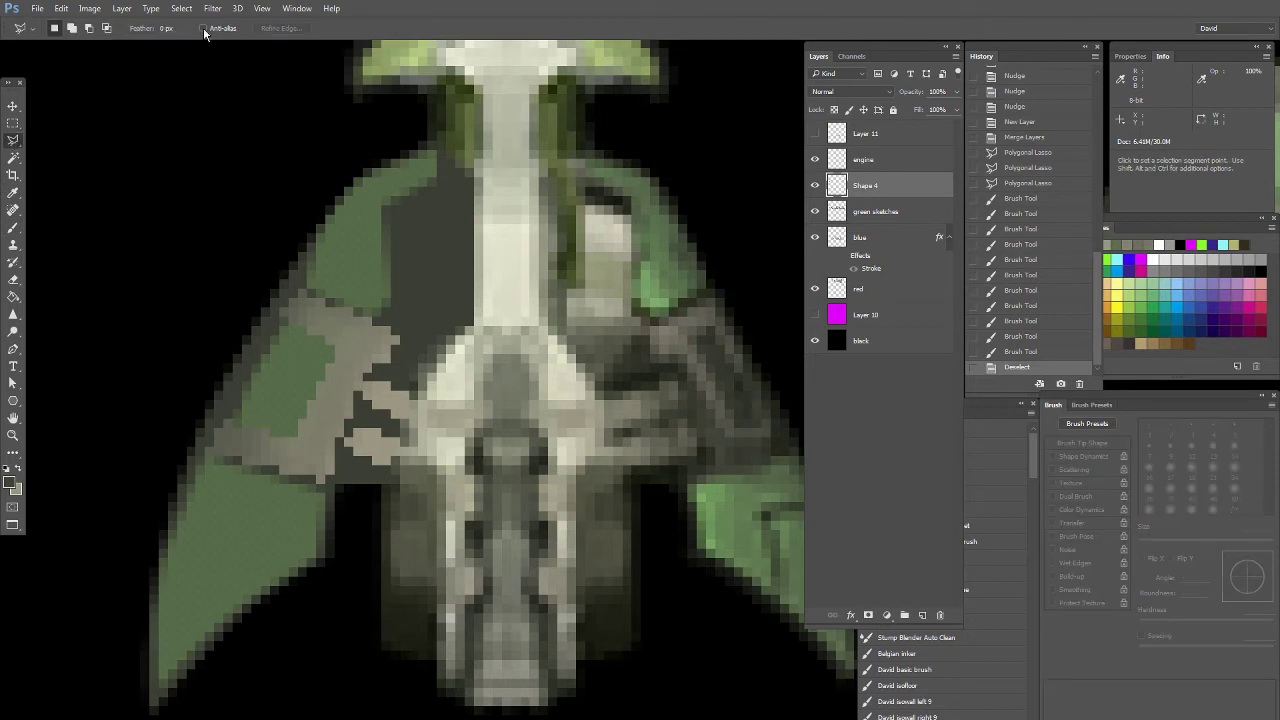
click(1024, 136)
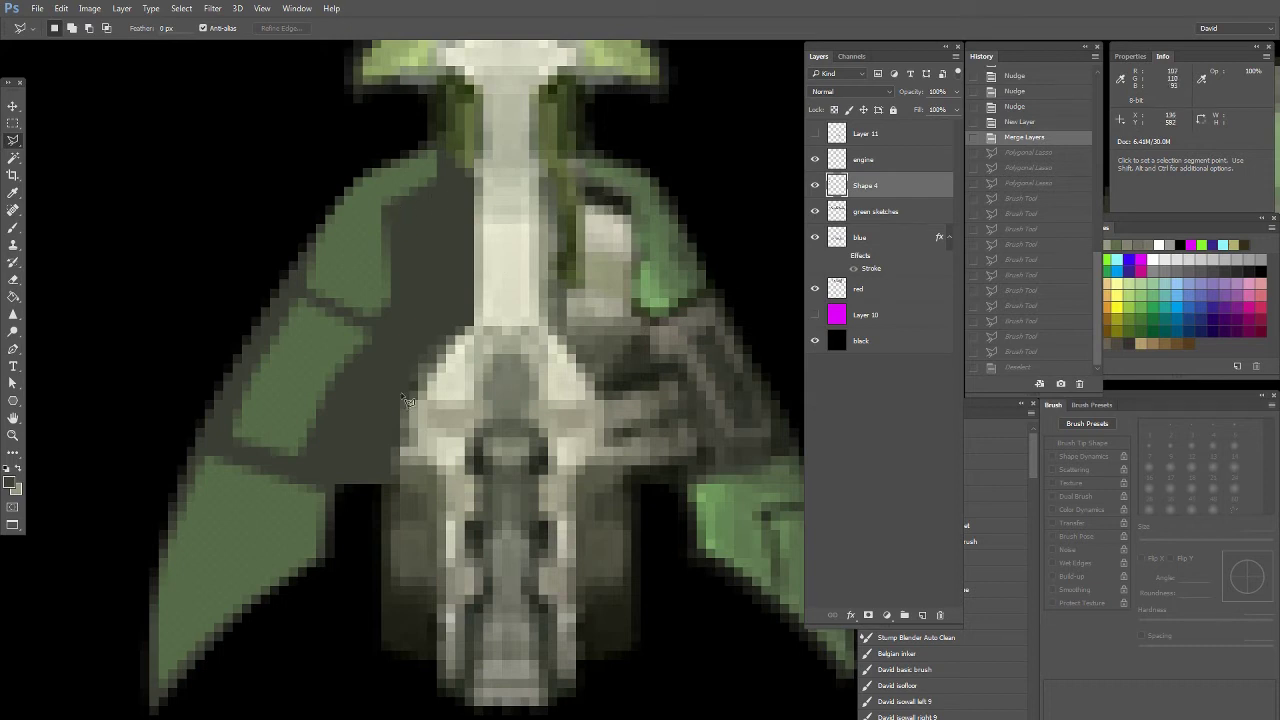
Select a short upper block and a taller tapered block between the upper green panel and the hull with the Polygonal Lasso
click(393, 199)
click(394, 218)
click(461, 235)
click(391, 252)
click(394, 201)
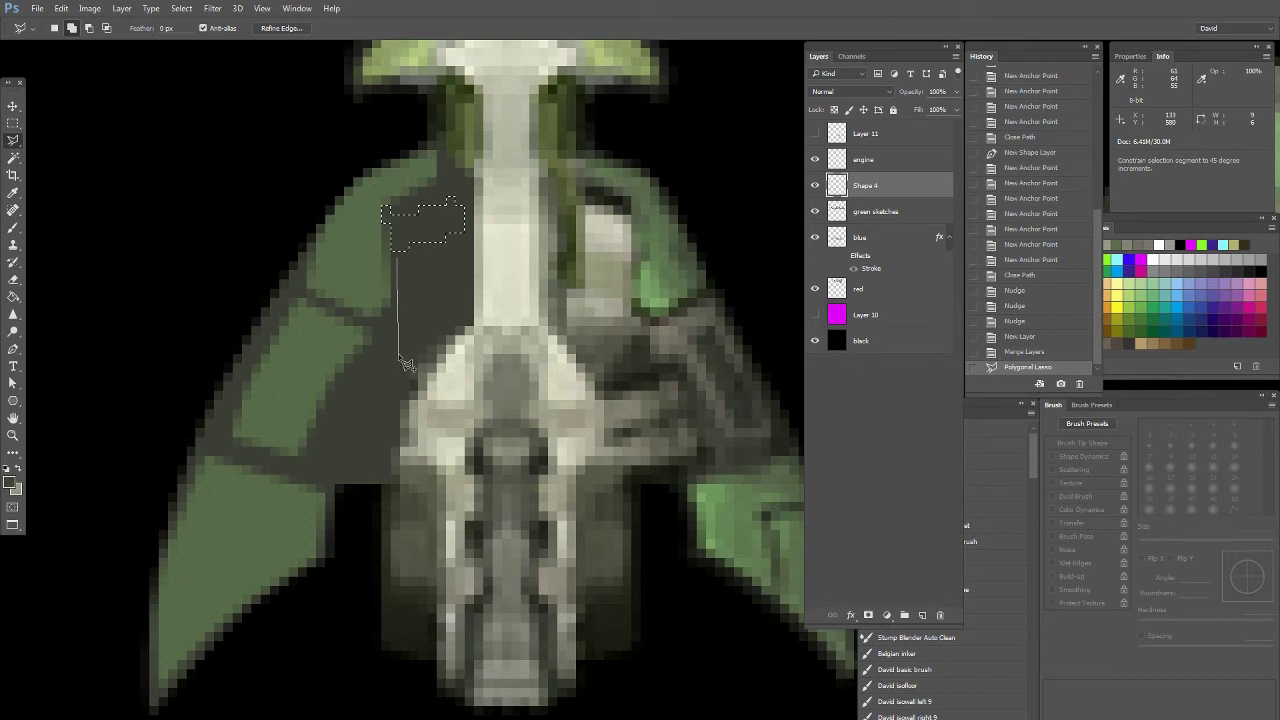
click(404, 317)
click(397, 325)
click(400, 372)
click(464, 318)
click(400, 256)
Fill the two selected blocks with a beige sampled from the right wing, using the Brush at 100% opacity
key(b)
alt+click(595, 269)
drag(428, 264, 454, 282)
key(0)
drag(446, 236, 420, 312)
drag(454, 212, 294, 197)
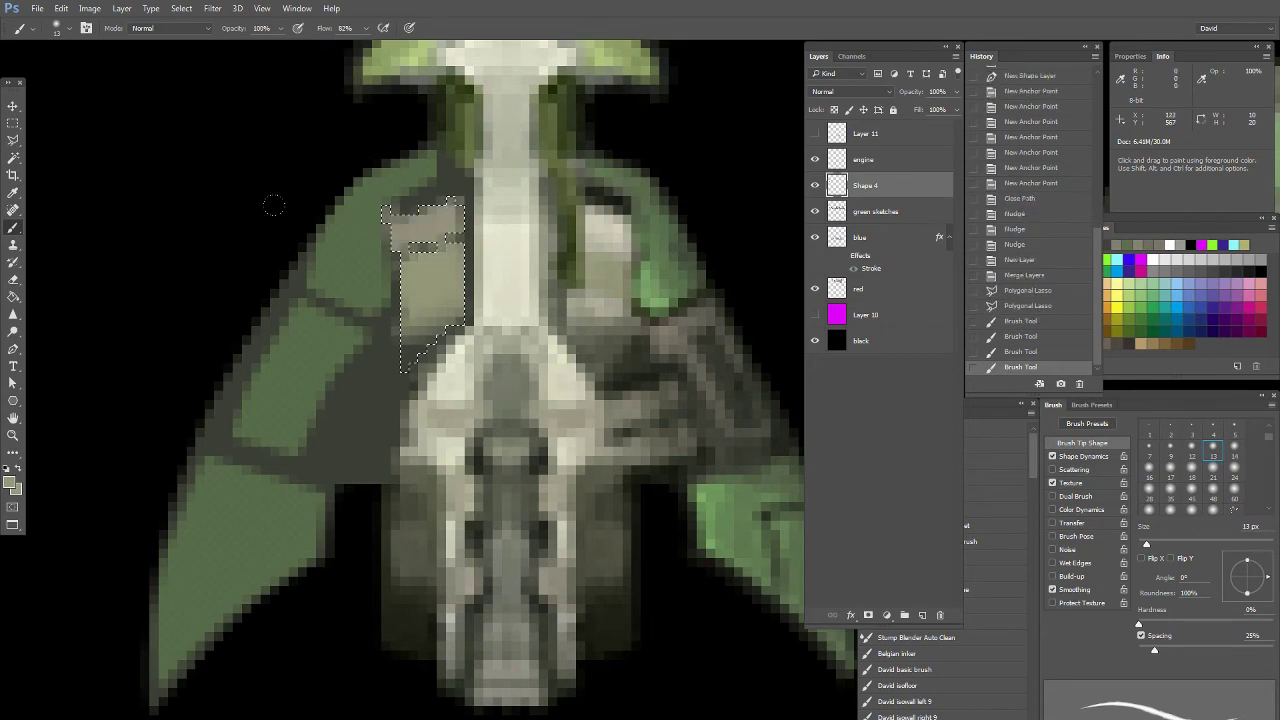
mouse_move(390, 222)
mouse_down()
mouse_move(456, 222)
mouse_move(398, 226)
mouse_up()
Lighten the selected blocks with a pale beige sampled from the right wing, brushing at 20% and 10% opacity
alt+click(603, 225)
key(2)
mouse_move(404, 232)
mouse_down()
mouse_move(370, 215)
mouse_move(436, 226)
mouse_up()
mouse_move(400, 232)
mouse_down()
mouse_move(436, 218)
mouse_move(424, 240)
mouse_up()
drag(412, 258, 410, 310)
drag(412, 268, 408, 350)
drag(420, 300, 408, 356)
key(1)
drag(424, 266, 402, 374)
Darken the lower end of the taller block with a dark grey sampled from the right wing at 50% opacity
alt+click(463, 278)
key(5)
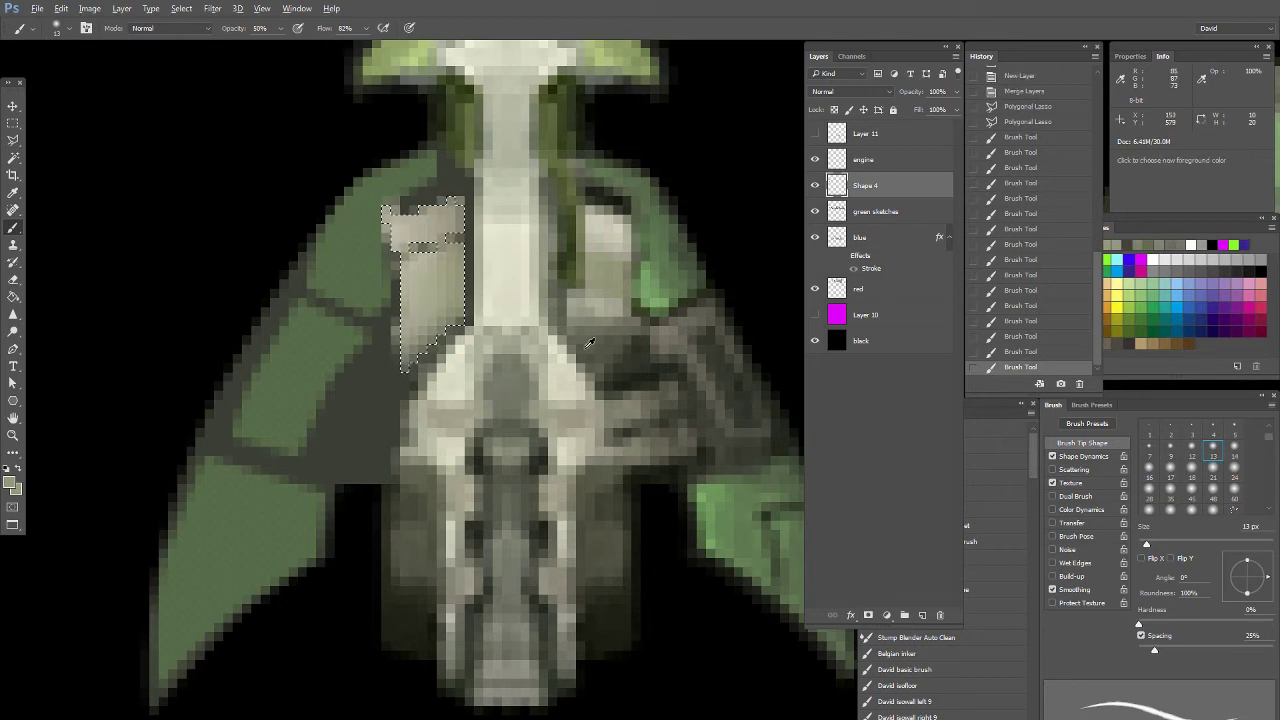
alt+click(620, 340)
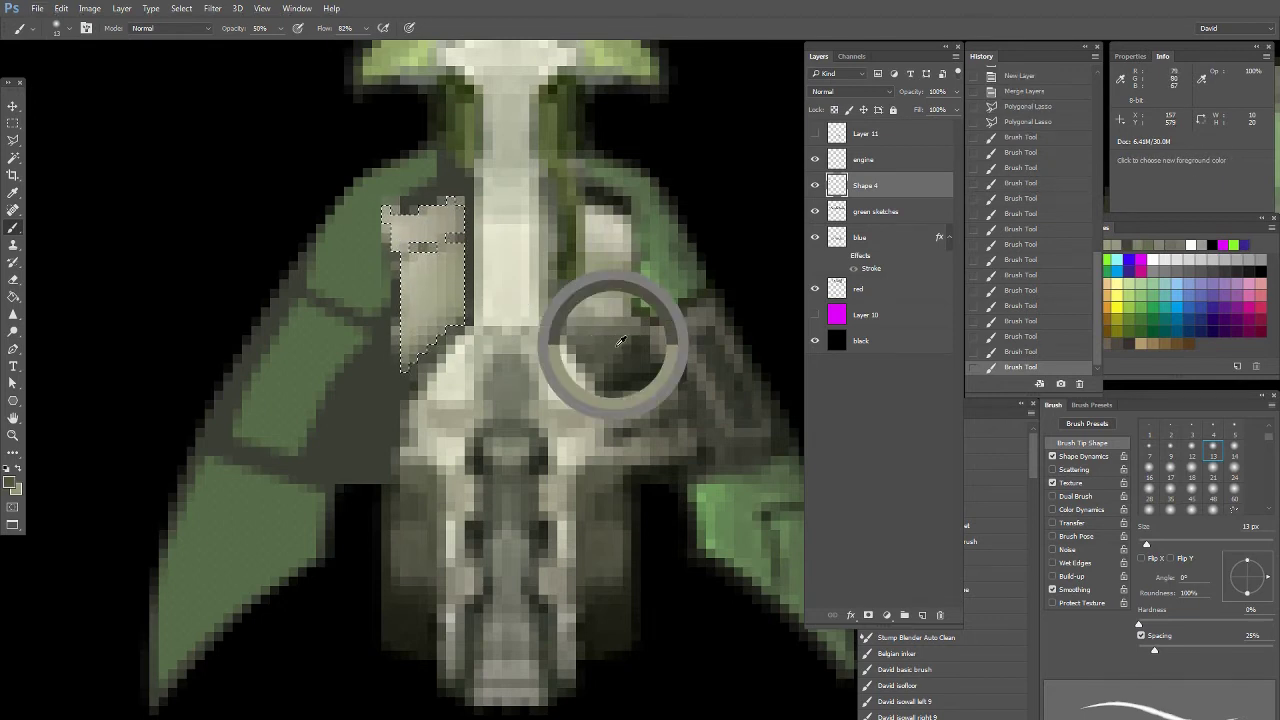
drag(408, 360, 428, 346)
drag(488, 228, 430, 230)
drag(453, 426, 449, 464)
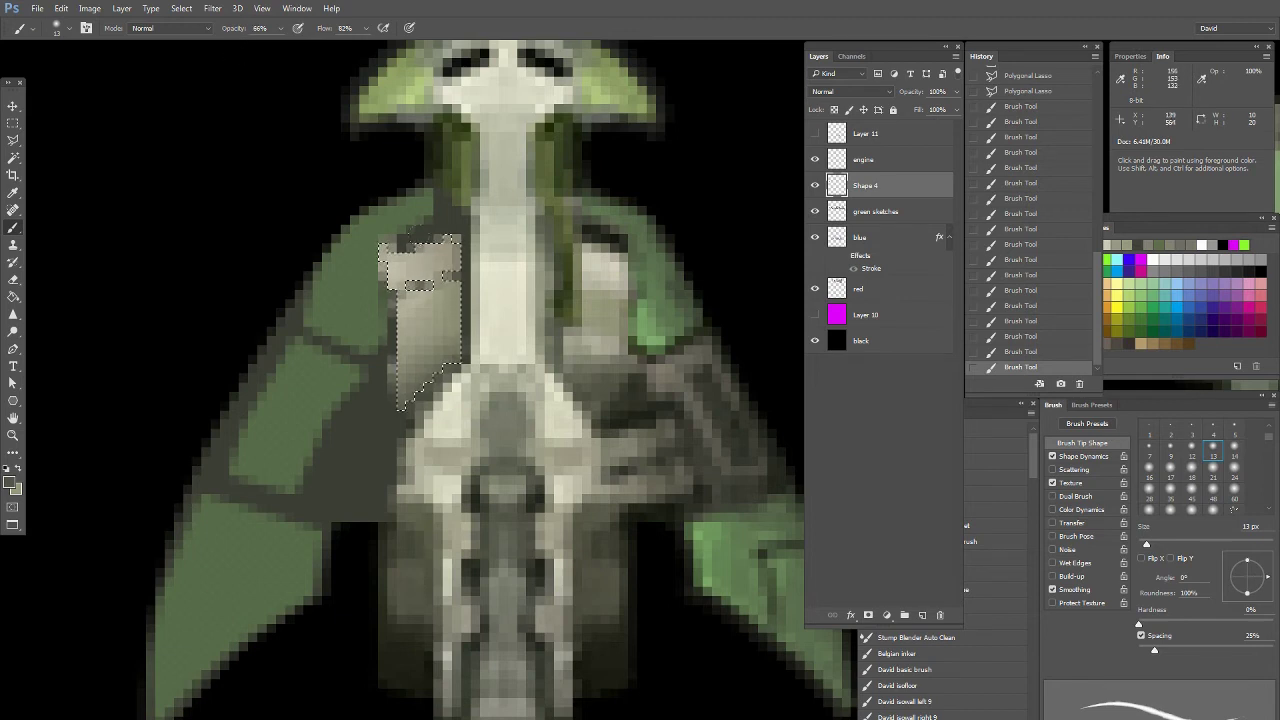
mouse_move(421, 261)
mouse_down()
mouse_move(323, 289)
mouse_move(318, 372)
mouse_up()
Blend the selected blocks with tones sampled from the right half of the ship at 20% and 50% opacity, and deselect
key(2)
alt+click(512, 312)
drag(354, 274, 330, 282)
alt+click(512, 325)
key(5)
mouse_move(350, 348)
mouse_down()
mouse_move(328, 392)
mouse_move(352, 380)
mouse_up()
alt+click(503, 382)
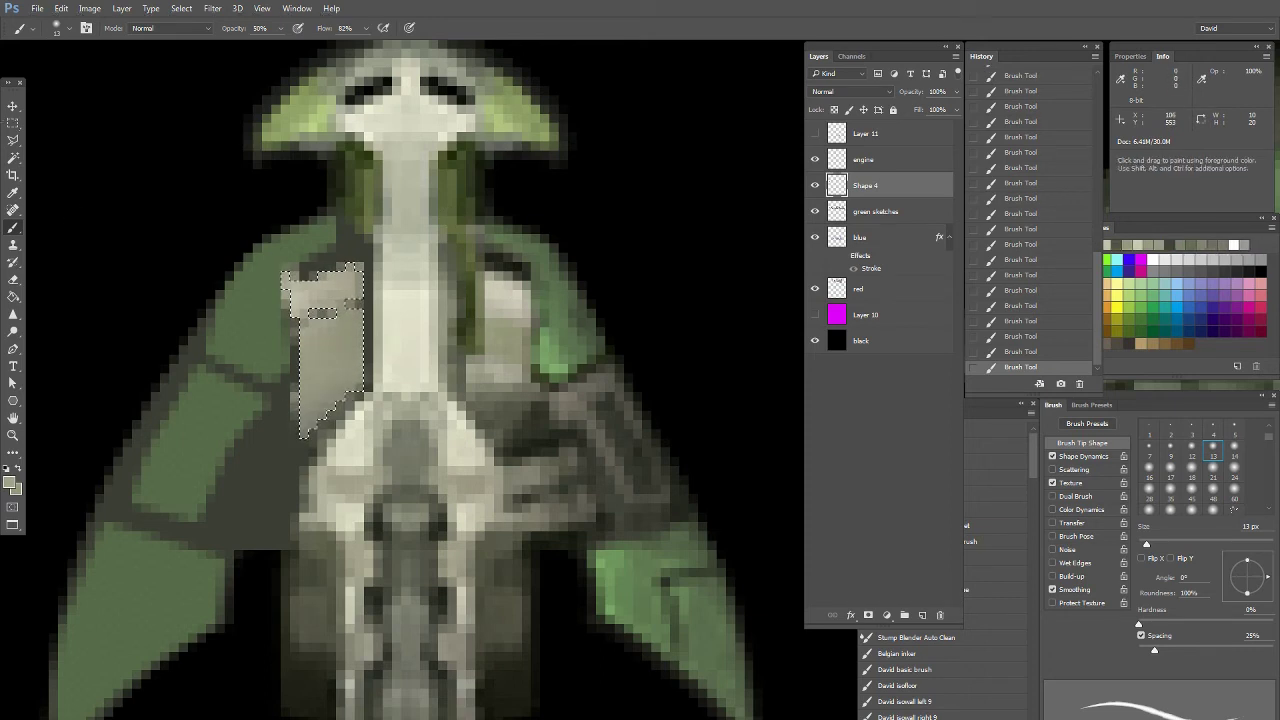
key(ctrl+d)
Select a bent frame over the upper, inner and lower edges of the left wing's middle green panel with the freehand Lasso
mouse_move(13, 140)
mouse_down()
mouse_move(60, 153)
mouse_move(40, 146)
mouse_up()
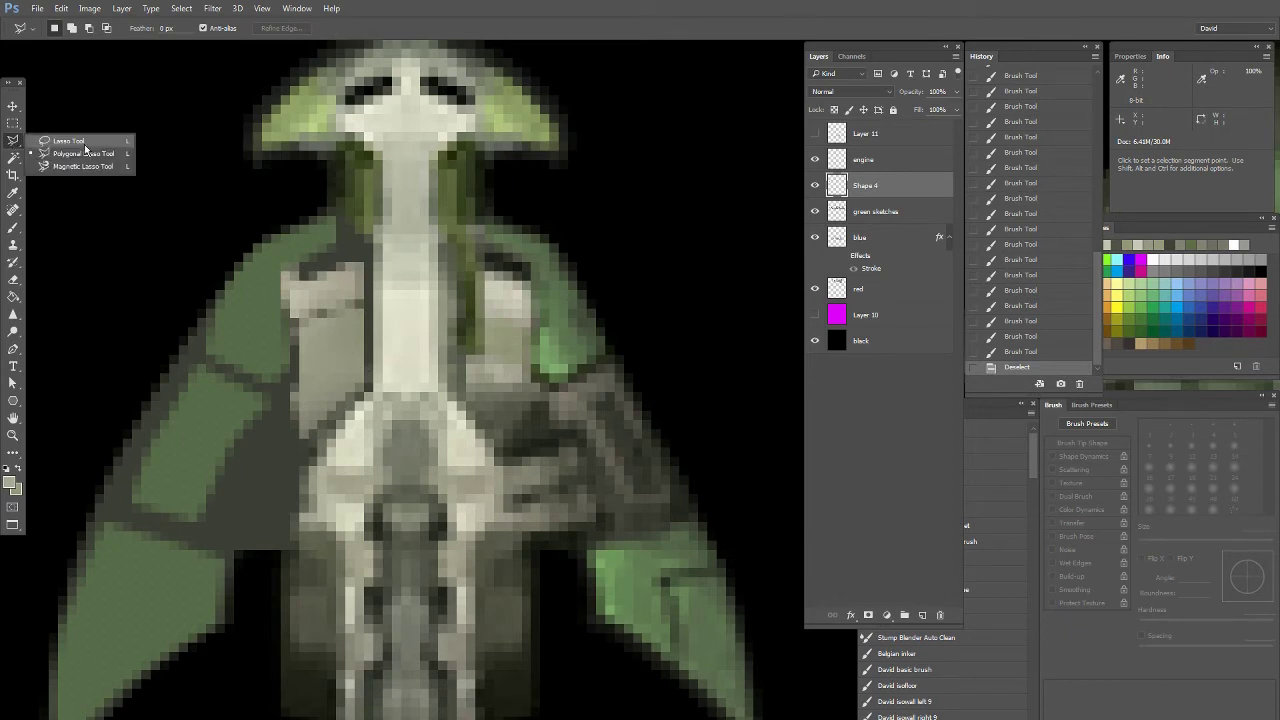
click(84, 144)
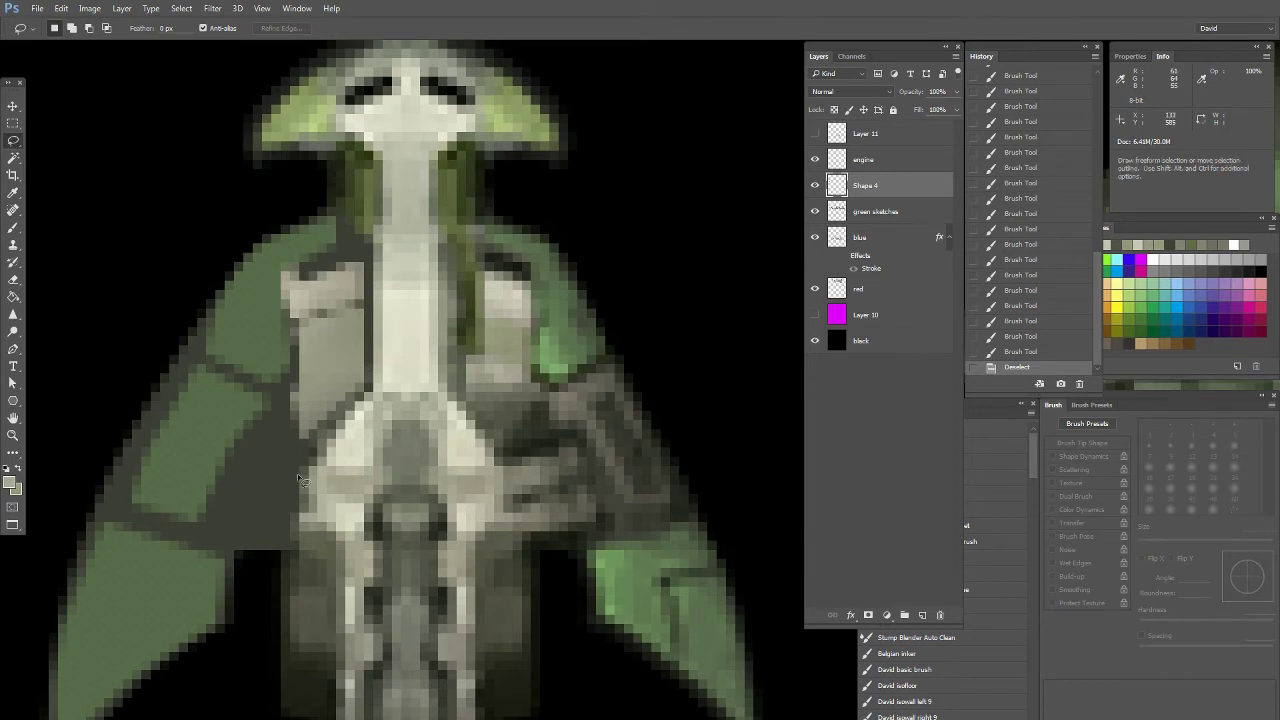
mouse_move(292, 433)
mouse_down()
mouse_move(317, 335)
mouse_move(228, 278)
mouse_move(297, 336)
mouse_move(325, 305)
mouse_move(236, 270)
mouse_up()
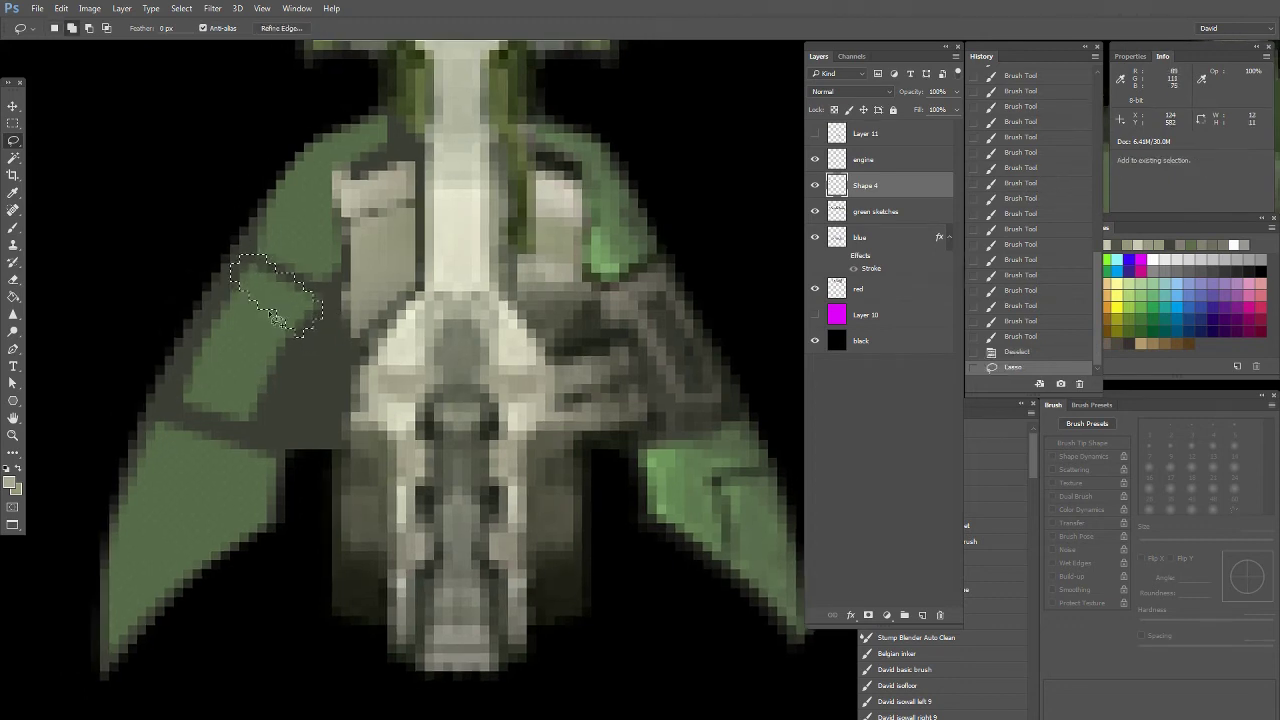
mouse_move(172, 388)
mouse_down()
mouse_move(258, 435)
mouse_move(232, 404)
mouse_move(170, 388)
mouse_up()
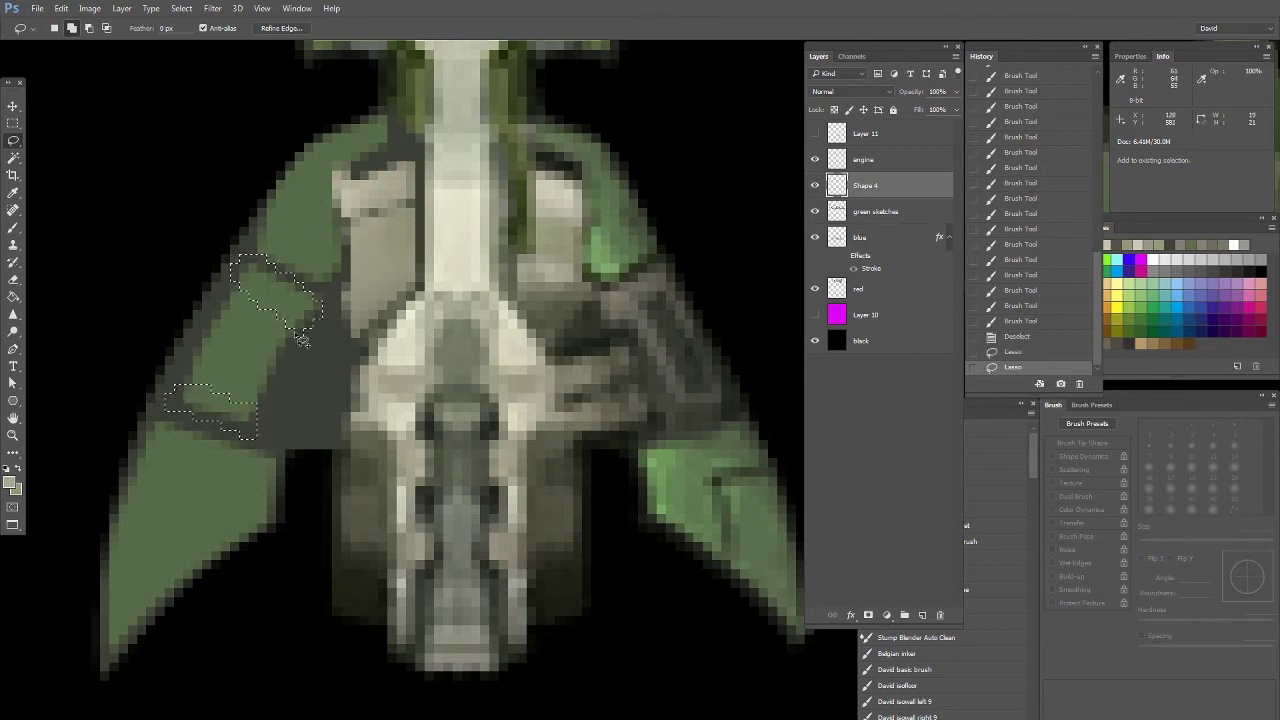
mouse_move(296, 357)
mouse_down()
mouse_move(280, 360)
mouse_move(245, 425)
mouse_move(318, 322)
mouse_move(250, 263)
mouse_move(227, 398)
mouse_up()
Paint the selected frame with brown-grey tones sampled from the right wing at up to 55% opacity, and deselect
key(b)
alt+click(628, 298)
alt+click(666, 284)
key(3)
alt+click(271, 219)
drag(262, 272, 308, 305)
mouse_move(290, 345)
mouse_down()
mouse_move(240, 410)
mouse_move(196, 400)
mouse_up()
alt+click(674, 383)
key(5)
key(5)
drag(246, 420, 184, 398)
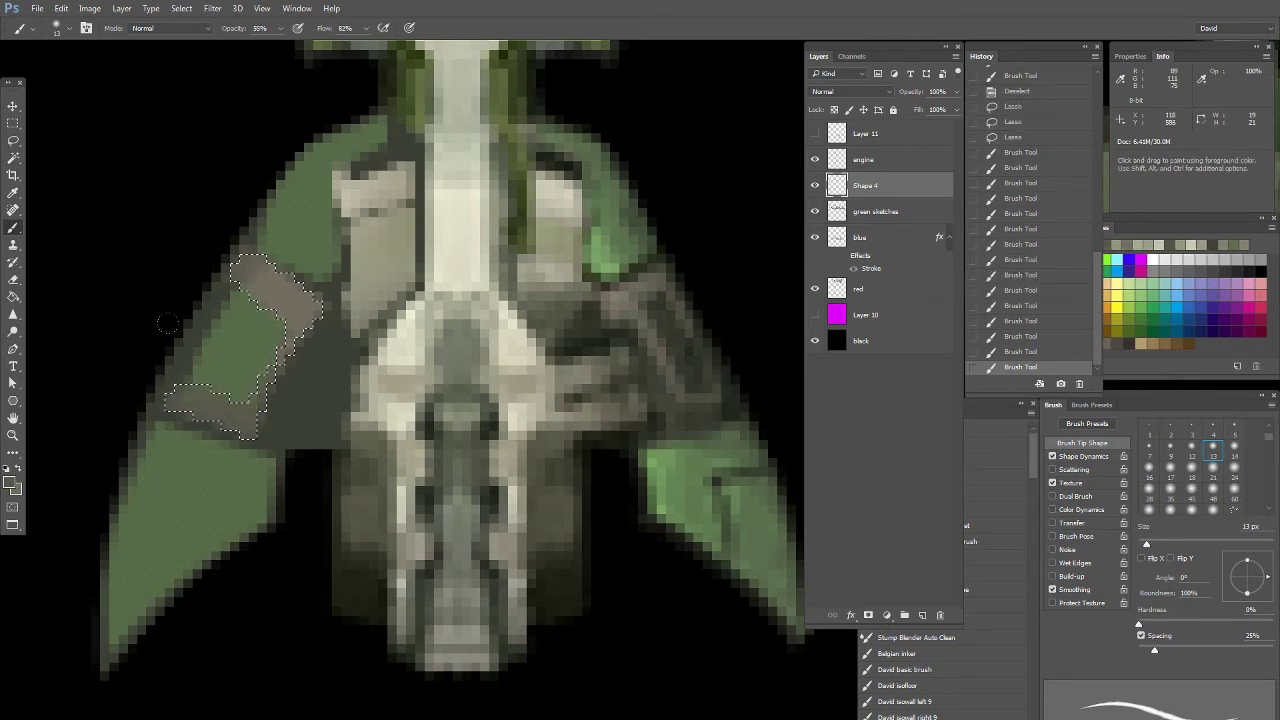
key(ctrl+d)
Lasso the remaining green area inside the frame and brush over it with a dark grey sampled from the right wing
key(l)
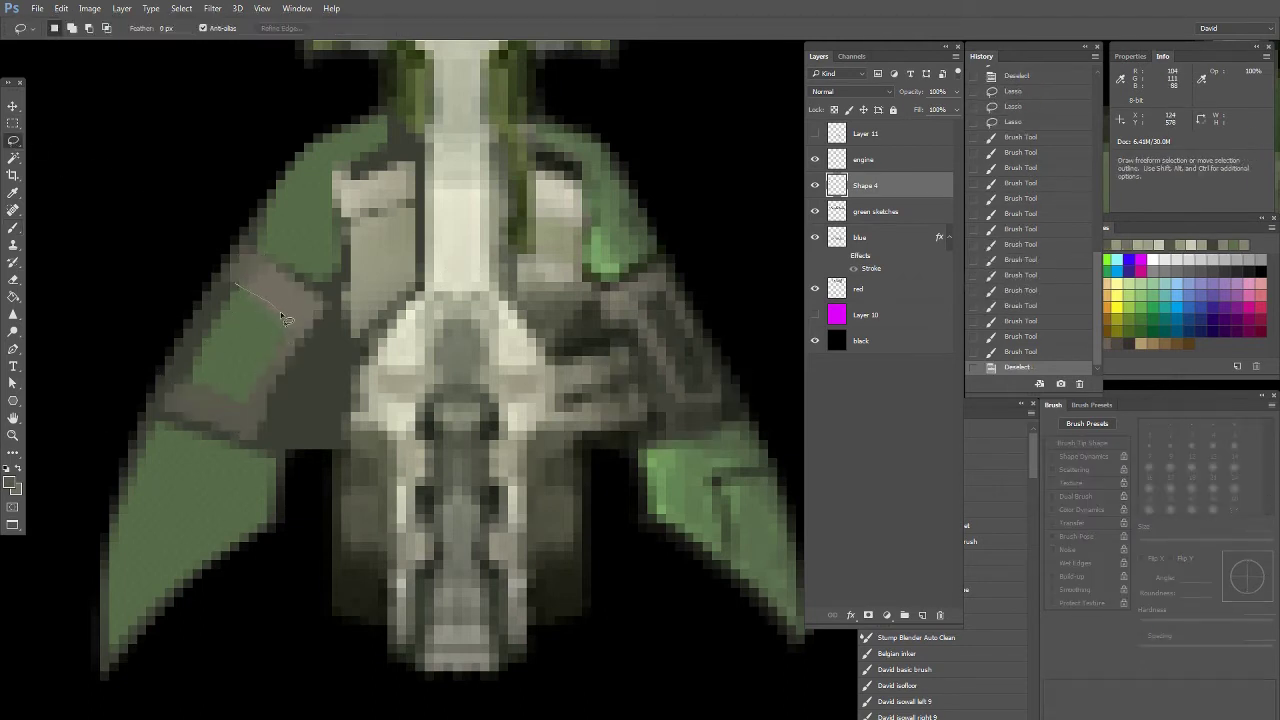
mouse_move(185, 386)
mouse_down()
mouse_move(205, 300)
mouse_move(236, 285)
mouse_up()
key(b)
alt+click(666, 319)
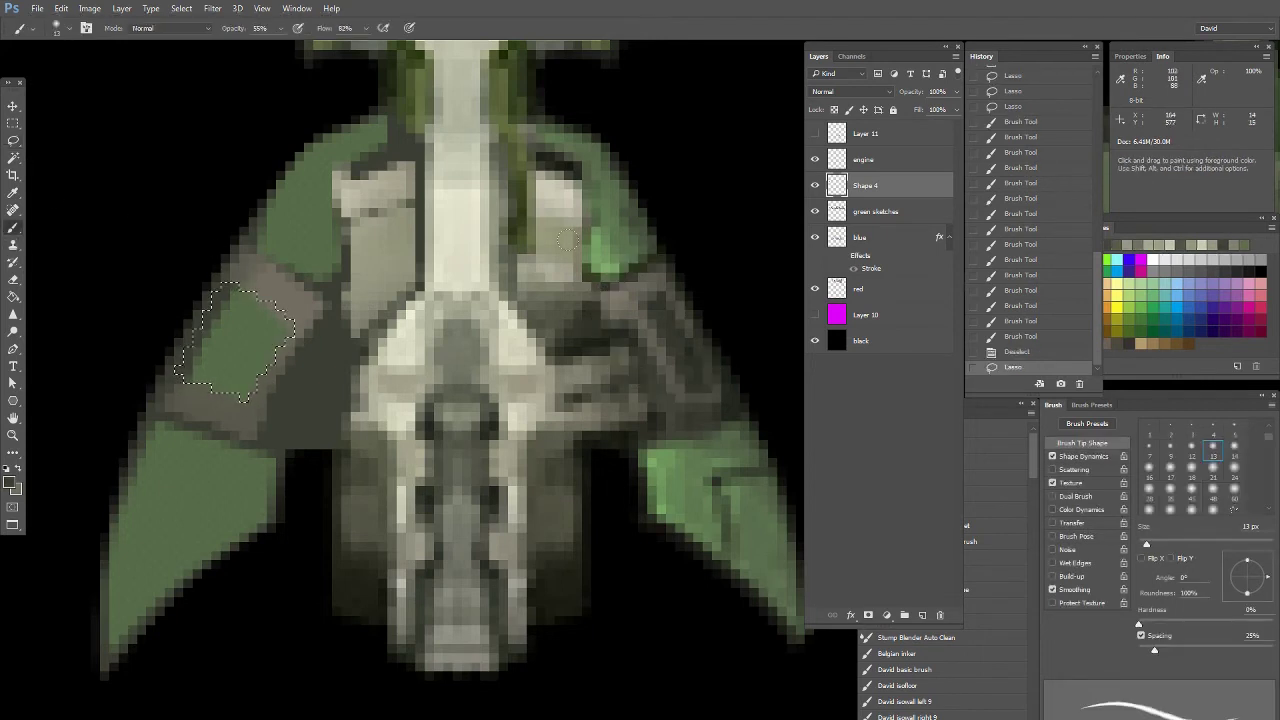
key(0)
mouse_move(286, 322)
mouse_down()
mouse_move(234, 384)
mouse_move(238, 304)
mouse_up()
mouse_move(240, 372)
mouse_down()
mouse_move(270, 306)
mouse_move(190, 366)
mouse_up()
Shade the selected inner panel from brown-grey at its outer edge to dark grey inside, using tones sampled from the wing
alt+click(271, 270)
key(5)
mouse_move(222, 374)
mouse_down()
mouse_move(234, 292)
mouse_move(244, 340)
mouse_up()
mouse_move(244, 346)
mouse_down()
mouse_move(258, 304)
mouse_move(232, 356)
mouse_up()
alt+click(271, 323)
alt+click(232, 330)
drag(260, 314, 242, 364)
drag(170, 343, 212, 300)
alt+click(291, 332)
key(3)
mouse_move(288, 312)
mouse_down()
mouse_move(224, 370)
mouse_move(242, 310)
mouse_move(236, 376)
mouse_up()
Deepen the shadow in the selected inner panel with sampled black at 20% opacity and clear the selection
alt+click(305, 497)
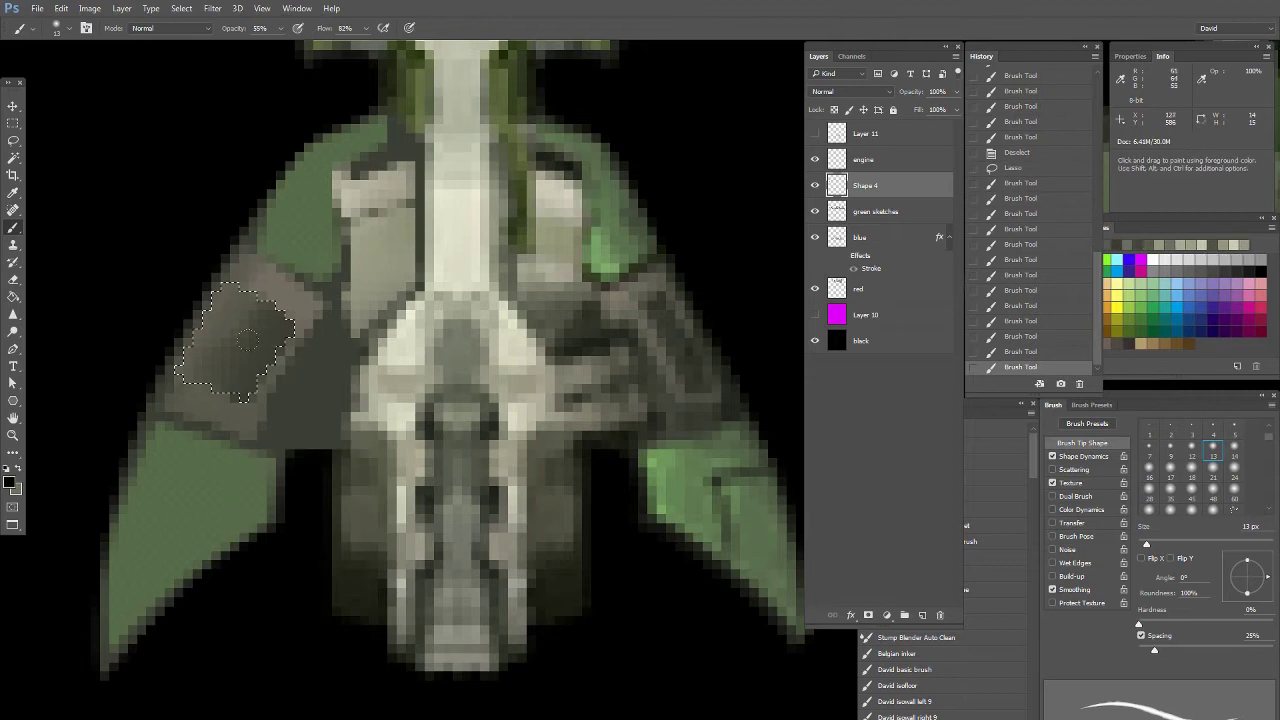
drag(282, 322, 244, 374)
key(ctrl+z)
key(2)
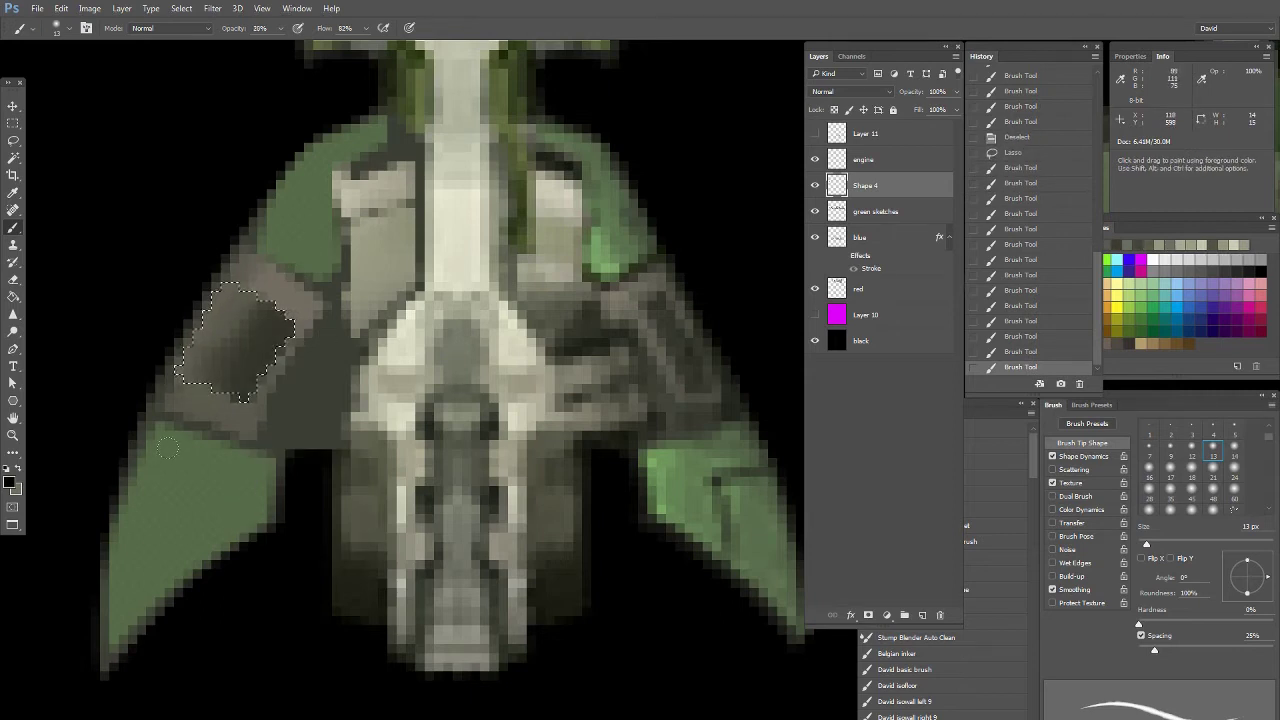
drag(191, 206, 273, 350)
key(ctrl+d)
Lasso two raised plates inside the left wing's dark inner panel and brush over them with a grey-beige sampled from the ship's right side
click(13, 141)
drag(550, 488, 412, 422)
drag(168, 345, 343, 340)
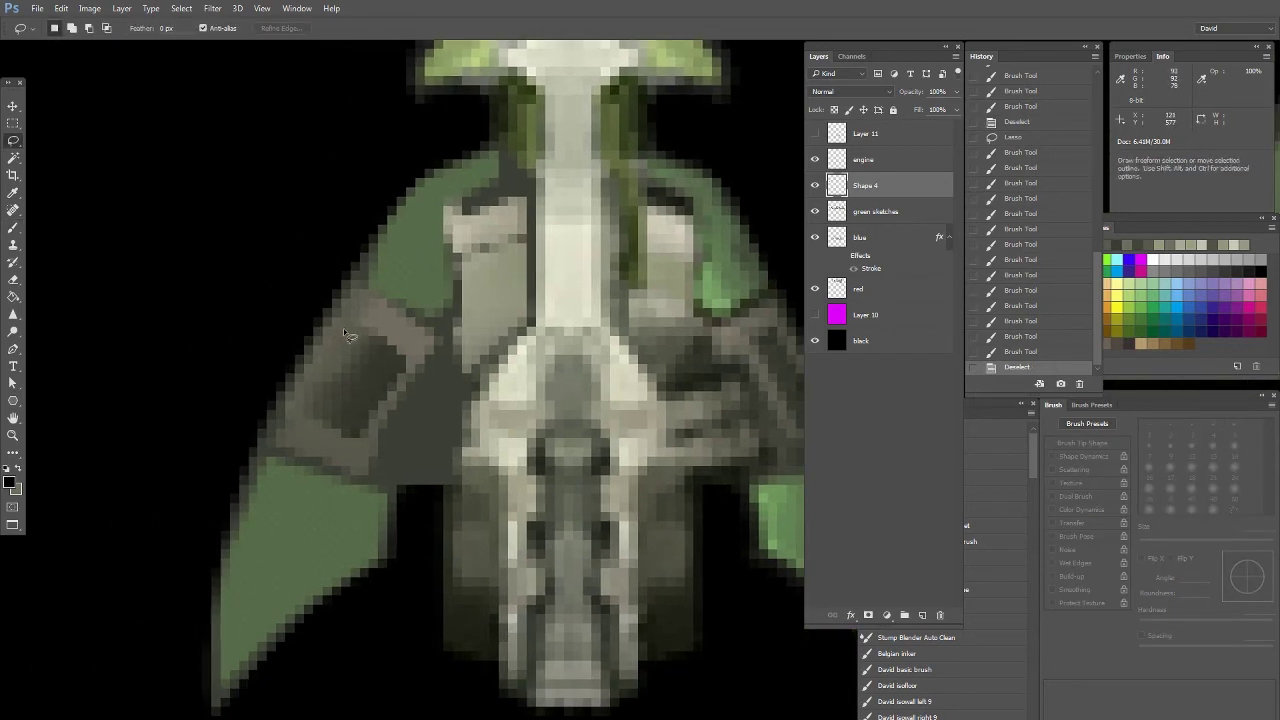
mouse_move(388, 395)
mouse_down()
mouse_move(400, 360)
mouse_move(343, 330)
mouse_up()
mouse_move(325, 386)
mouse_down()
mouse_move(335, 428)
mouse_move(372, 420)
mouse_move(335, 386)
mouse_move(318, 388)
mouse_move(346, 416)
mouse_up()
key(b)
alt+click(693, 401)
drag(376, 370, 350, 418)
drag(358, 348, 330, 408)
mouse_move(375, 368)
mouse_down()
mouse_move(345, 412)
mouse_move(336, 402)
mouse_up()
mouse_move(340, 410)
mouse_down()
mouse_move(361, 388)
mouse_move(340, 402)
mouse_up()
mouse_move(374, 343)
mouse_down()
mouse_move(332, 408)
mouse_move(347, 416)
mouse_move(345, 398)
mouse_up()
Set up a pale beige sampled from the hull at 10% brush opacity for the two plates and clear the selection
alt+click(508, 410)
key(3)
key(1)
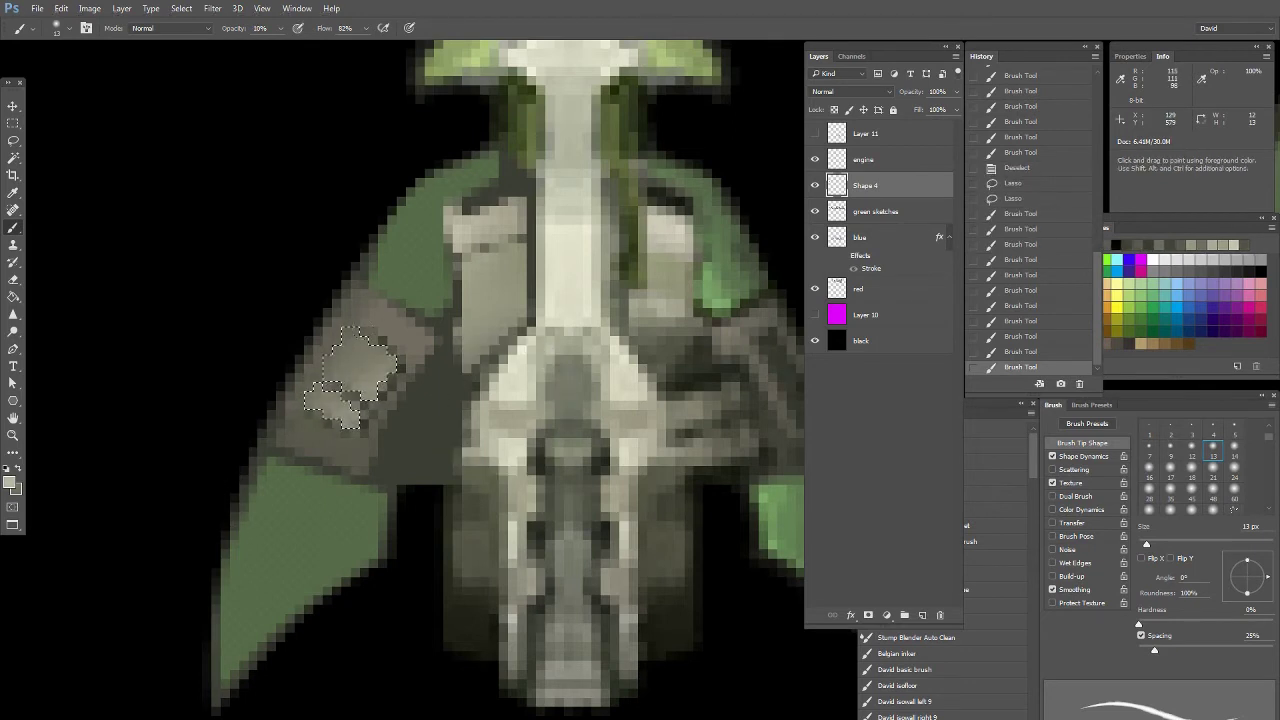
key(ctrl+d)
Lasso two struts linking the left wing's frame to the hull and paint their inner ends with pale beige sampled from the hull
scroll(70, 348, down, 2)
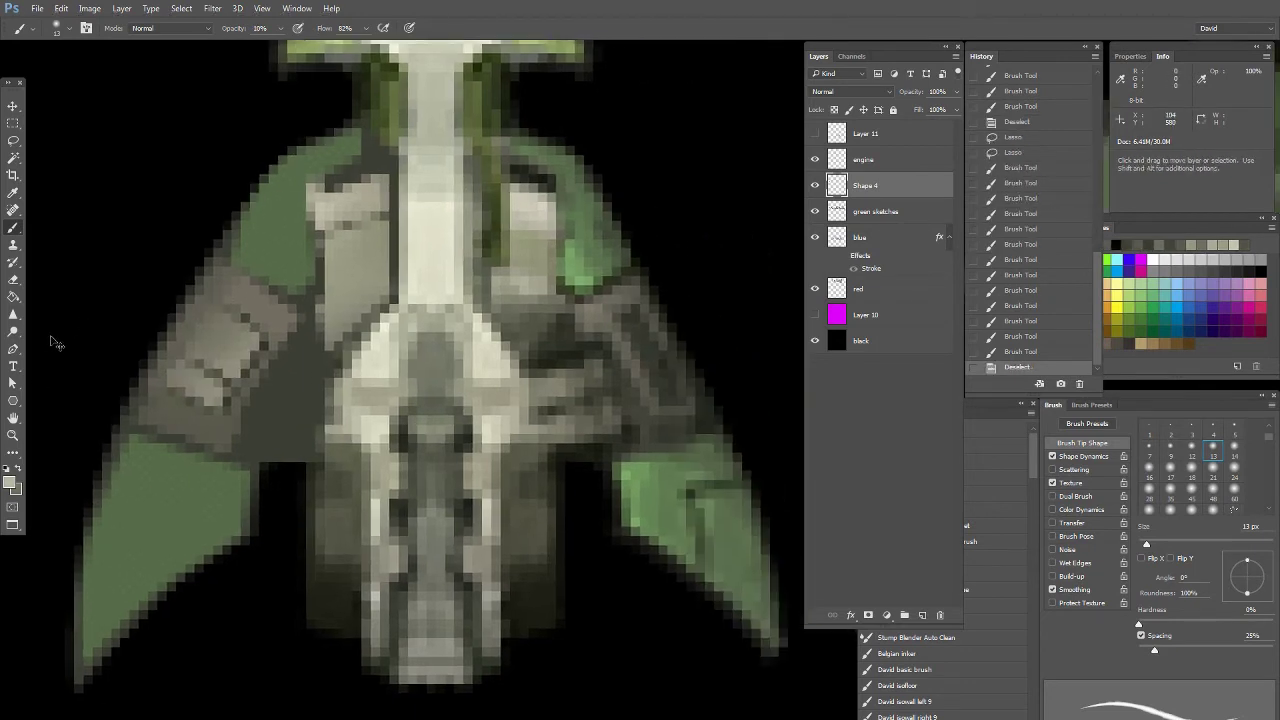
key(l)
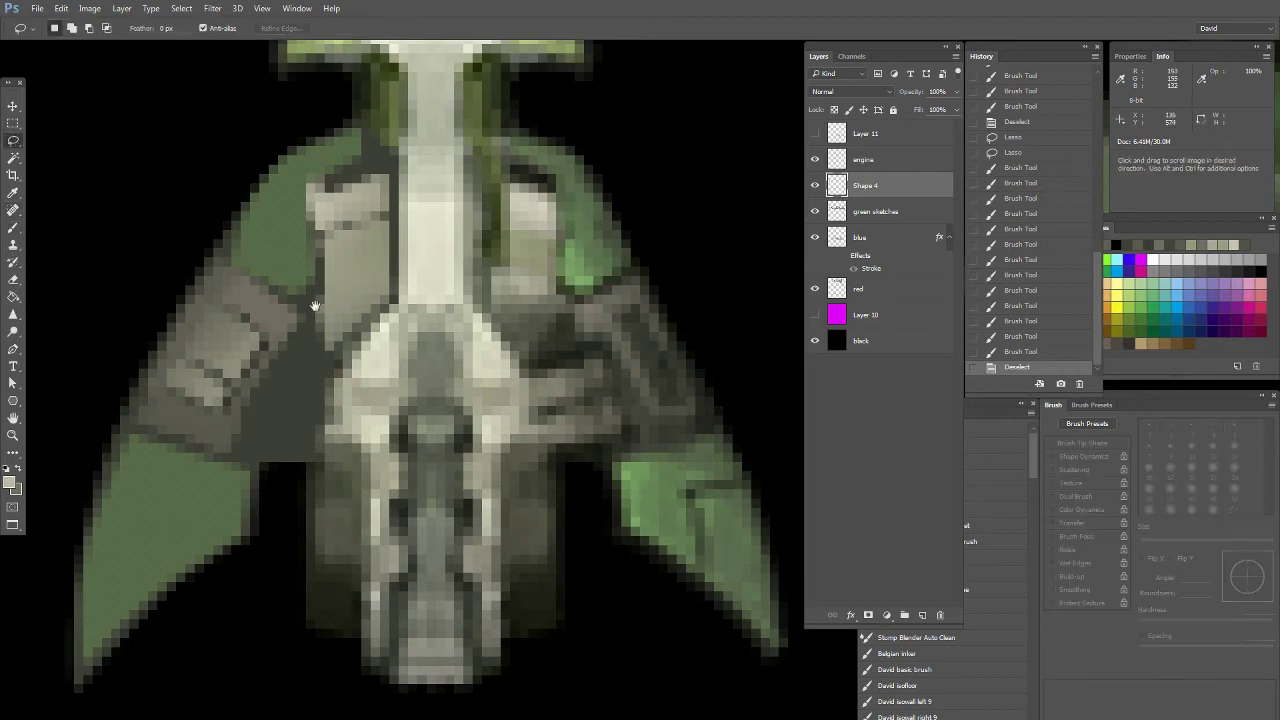
drag(264, 336, 292, 310)
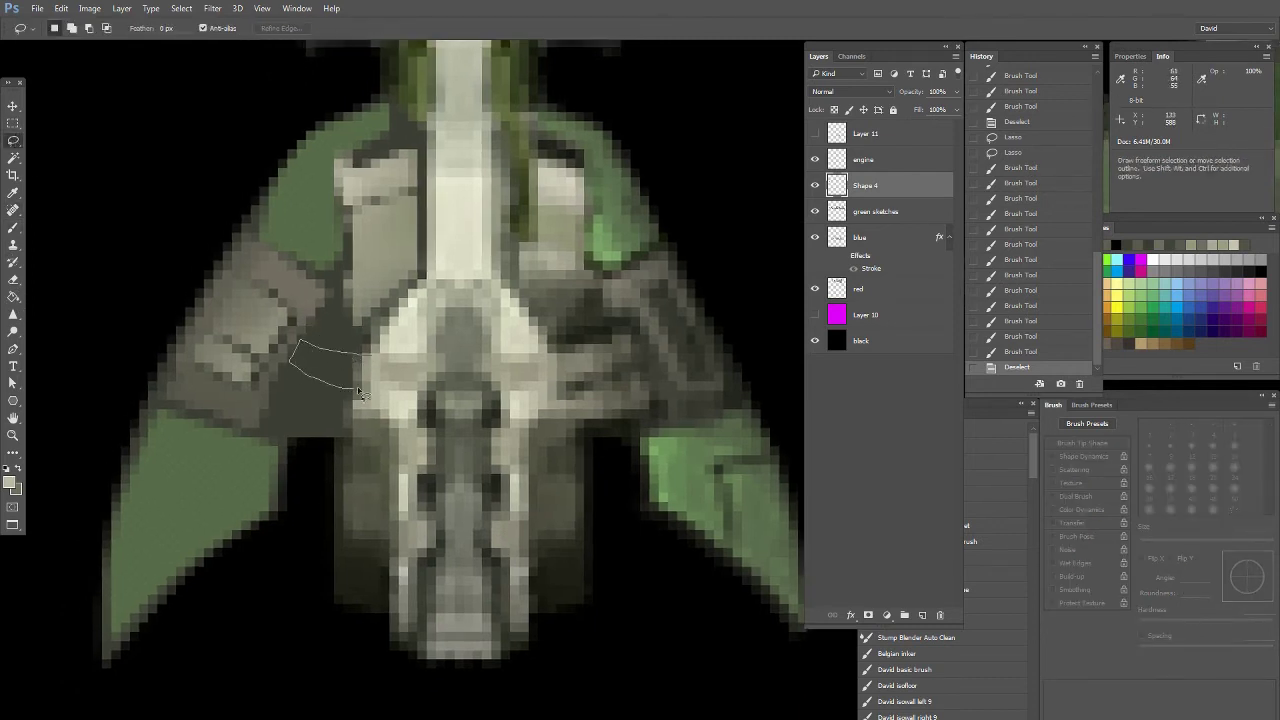
drag(370, 358, 370, 360)
mouse_move(368, 404)
shift+mouse_down()
mouse_move(279, 384)
mouse_move(264, 424)
mouse_move(362, 436)
shift+mouse_up()
key(b)
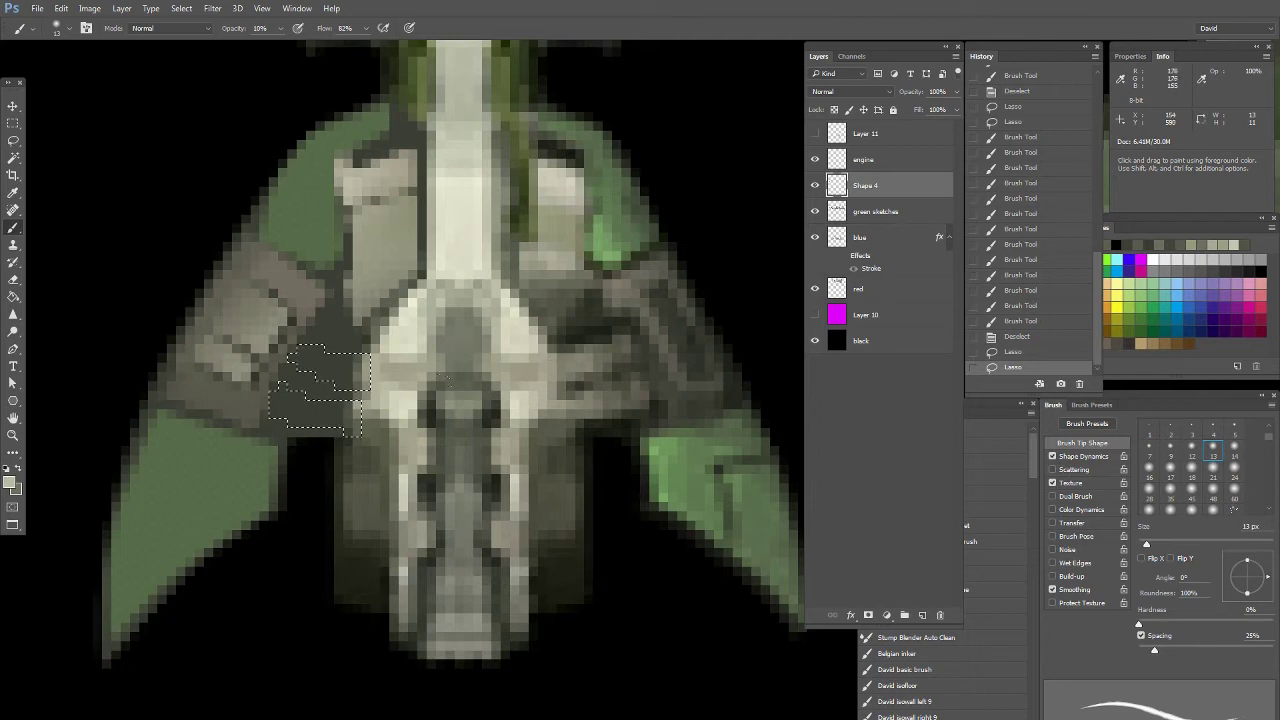
alt+click(382, 356)
key(5)
drag(370, 367, 356, 425)
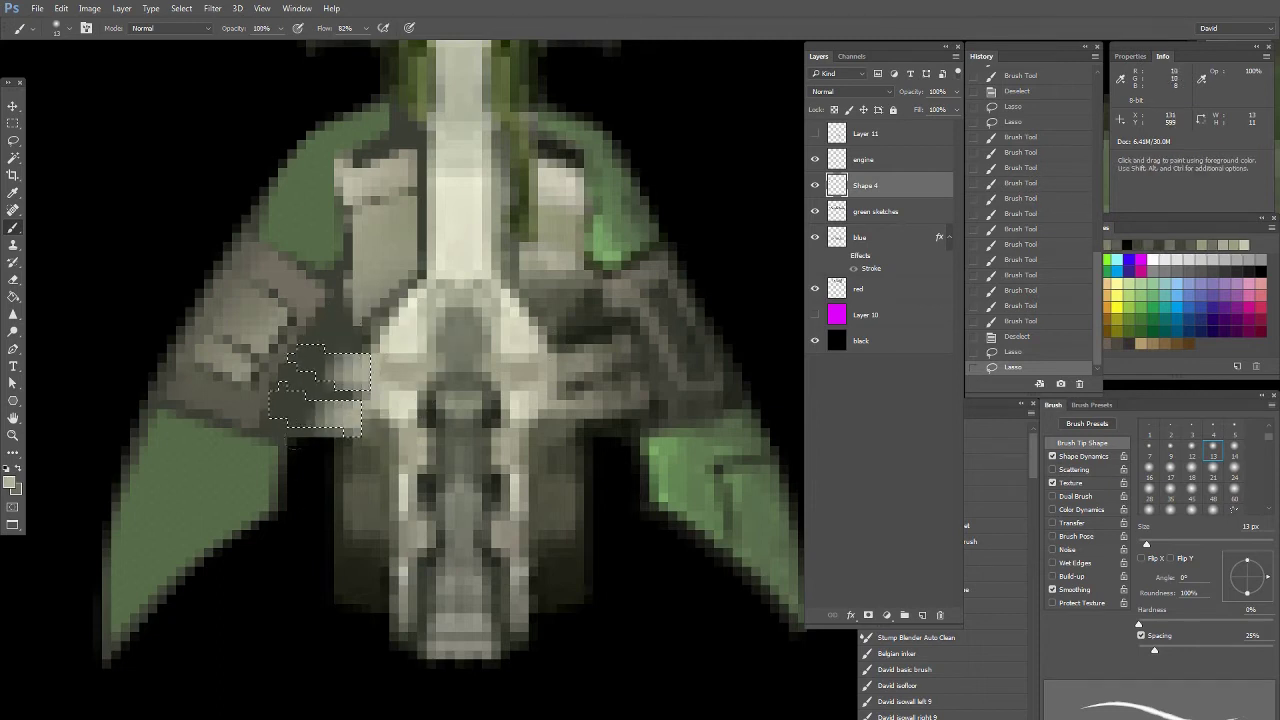
drag(333, 348, 322, 428)
Blend the struts' outer ends with grey-brown tones sampled from the right struts at up to 55% opacity, and deselect
alt+click(591, 363)
drag(308, 348, 285, 410)
alt+click(584, 363)
key(5)
key(5)
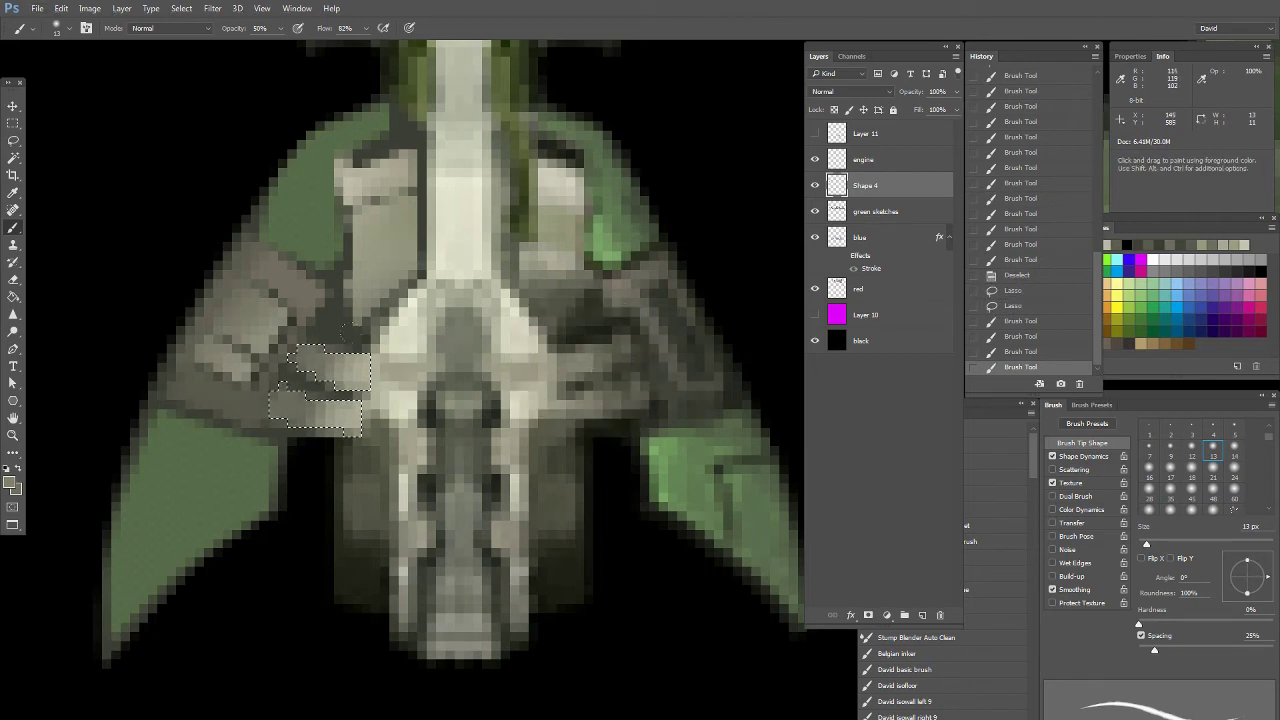
drag(321, 350, 300, 410)
key(ctrl+d)
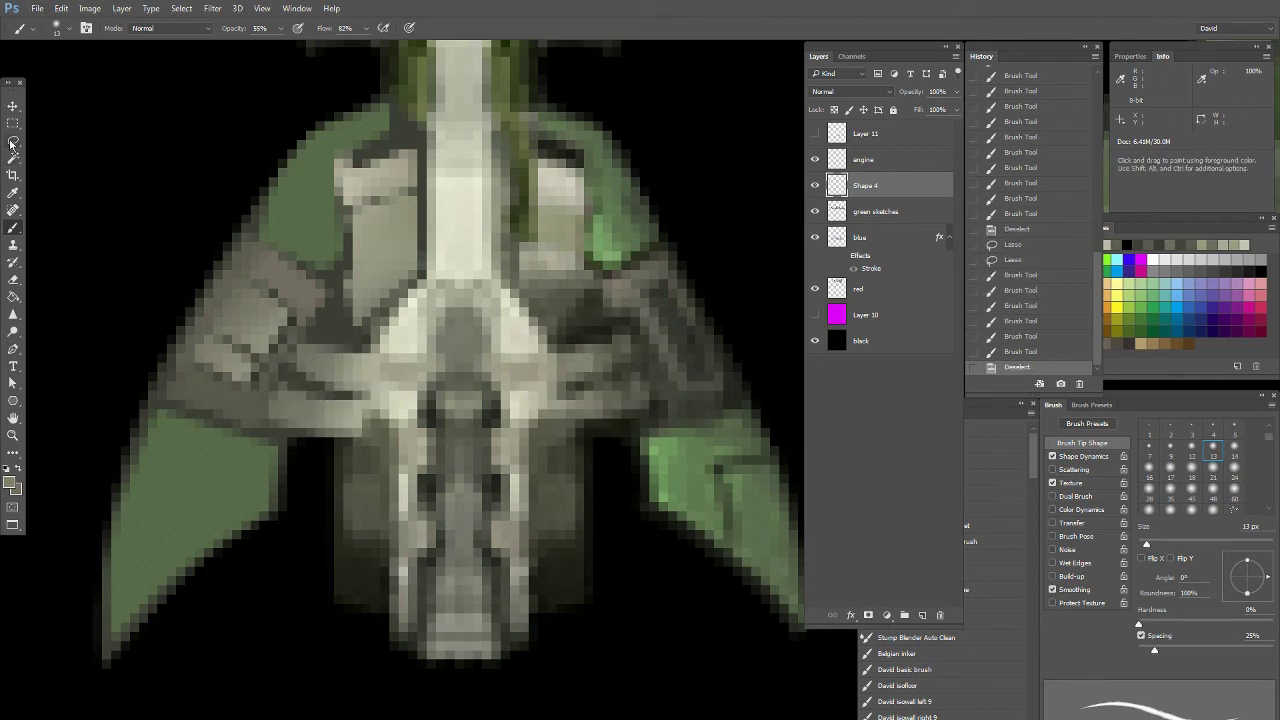
Lasso the narrow strip between the left wing's frame and the struts, brush it at 100% opacity, deselect and touch up the frame
click(14, 140)
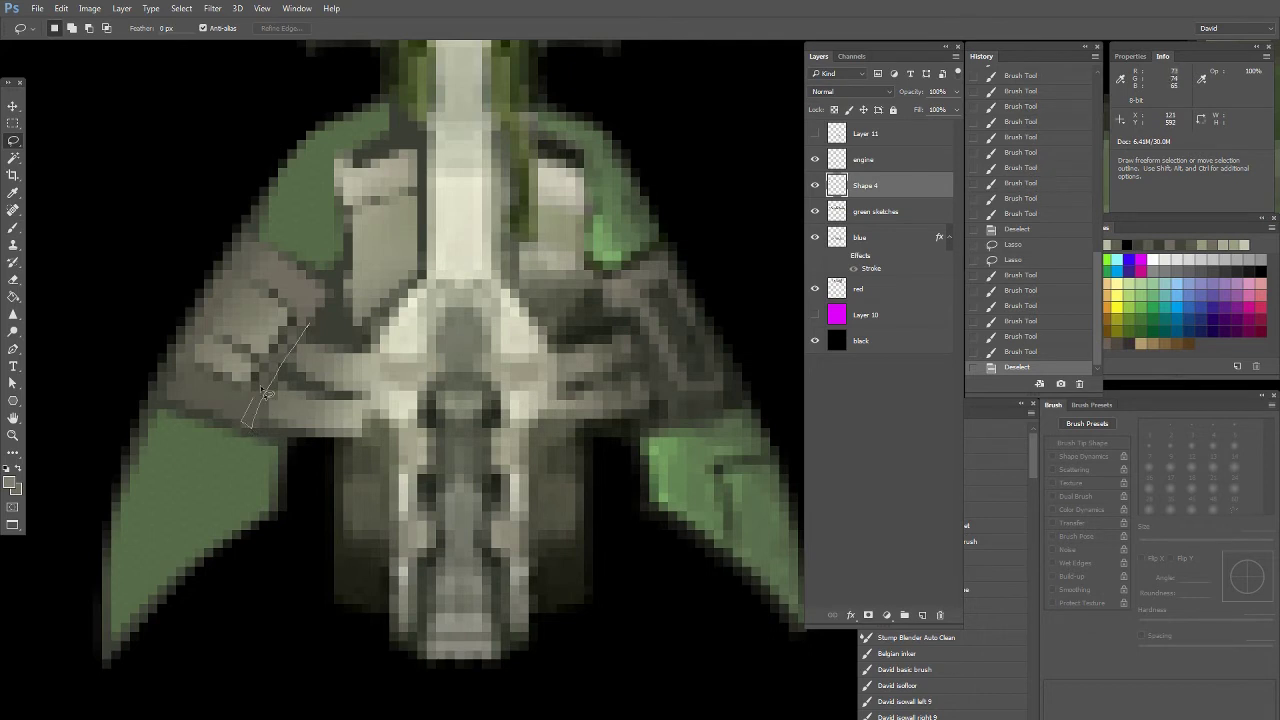
drag(338, 303, 250, 414)
click(14, 228)
key(0)
drag(306, 280, 318, 308)
key(ctrl+d)
drag(275, 256, 252, 244)
Examine the ship at 100% zoom beside the other fleet sprites and return to a close view of it
double_click(13, 434)
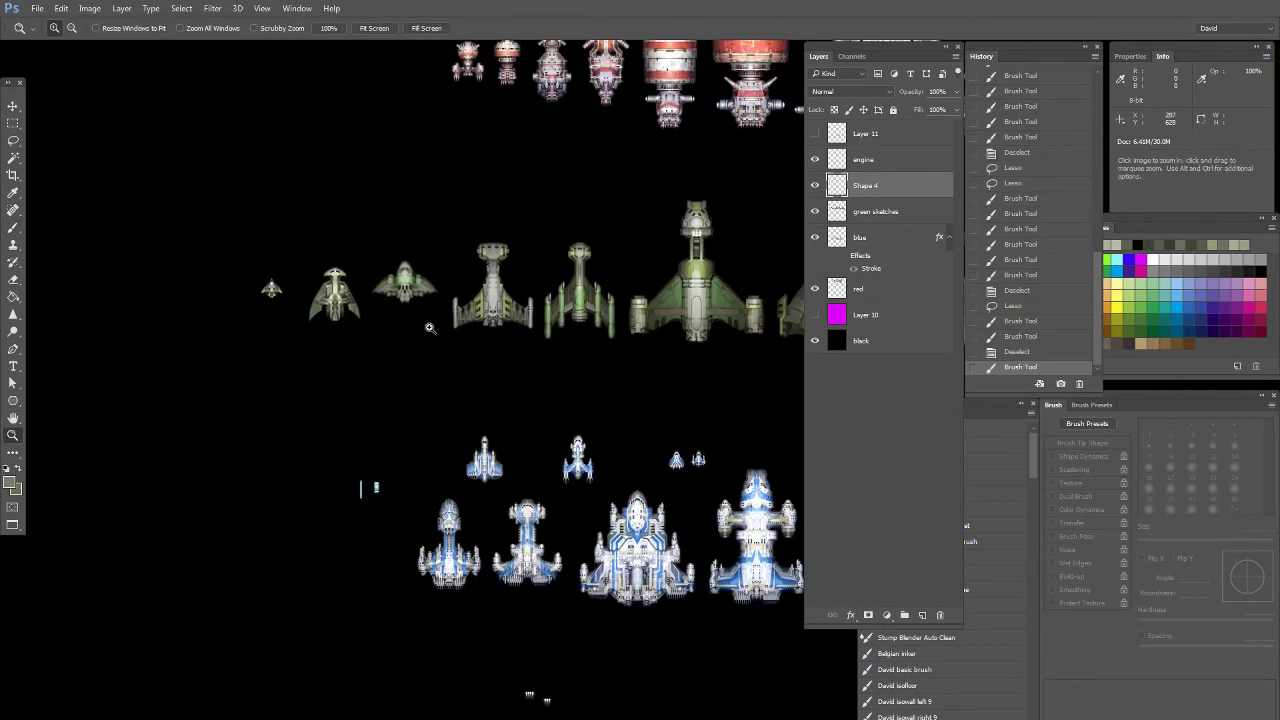
drag(344, 307, 325, 320)
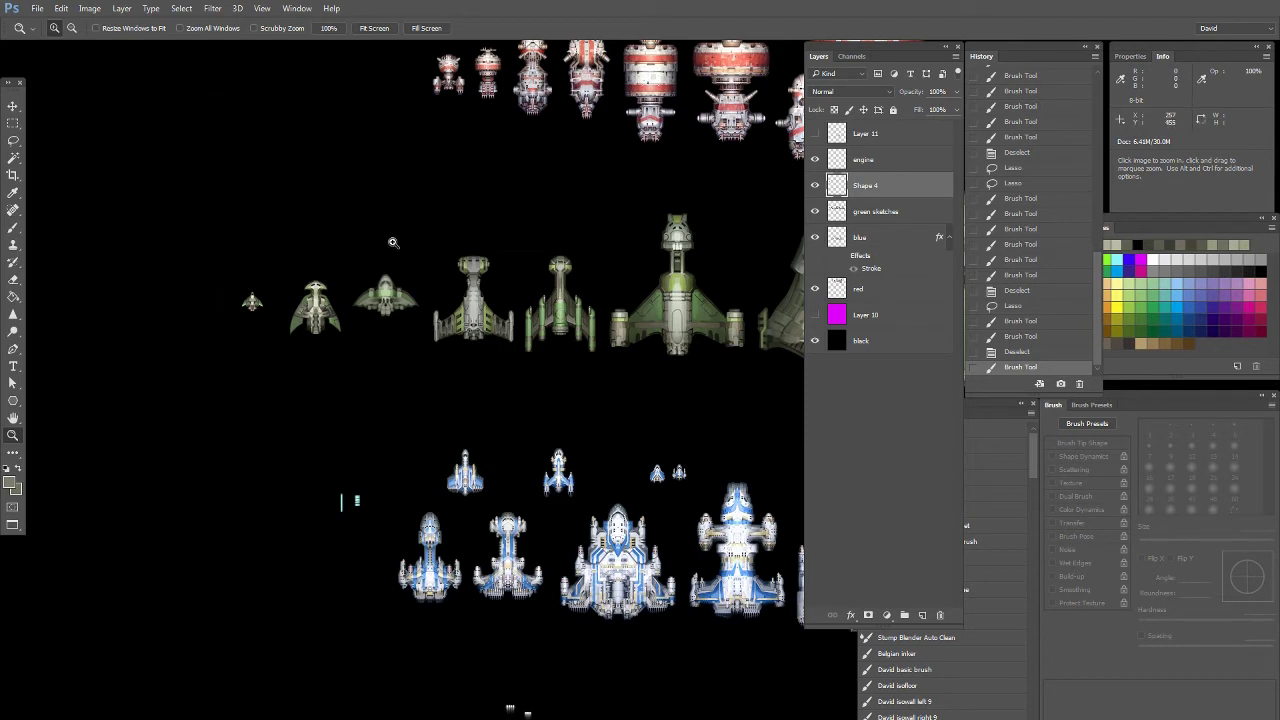
drag(430, 390, 394, 417)
drag(362, 278, 242, 391)
click(400, 432)
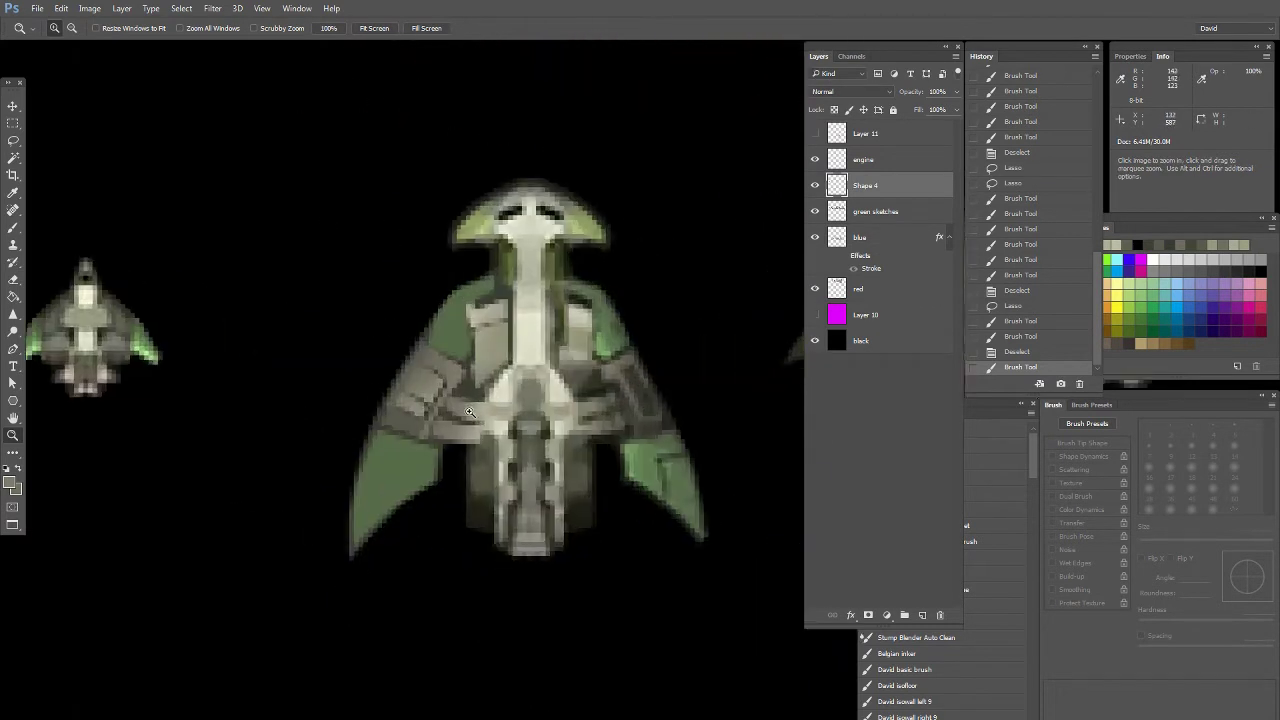
click(415, 422)
drag(365, 460, 274, 460)
Lasso a narrow strip along the upper green panel's inner edge, darken it with the brush at 20% opacity, and deselect
key(l)
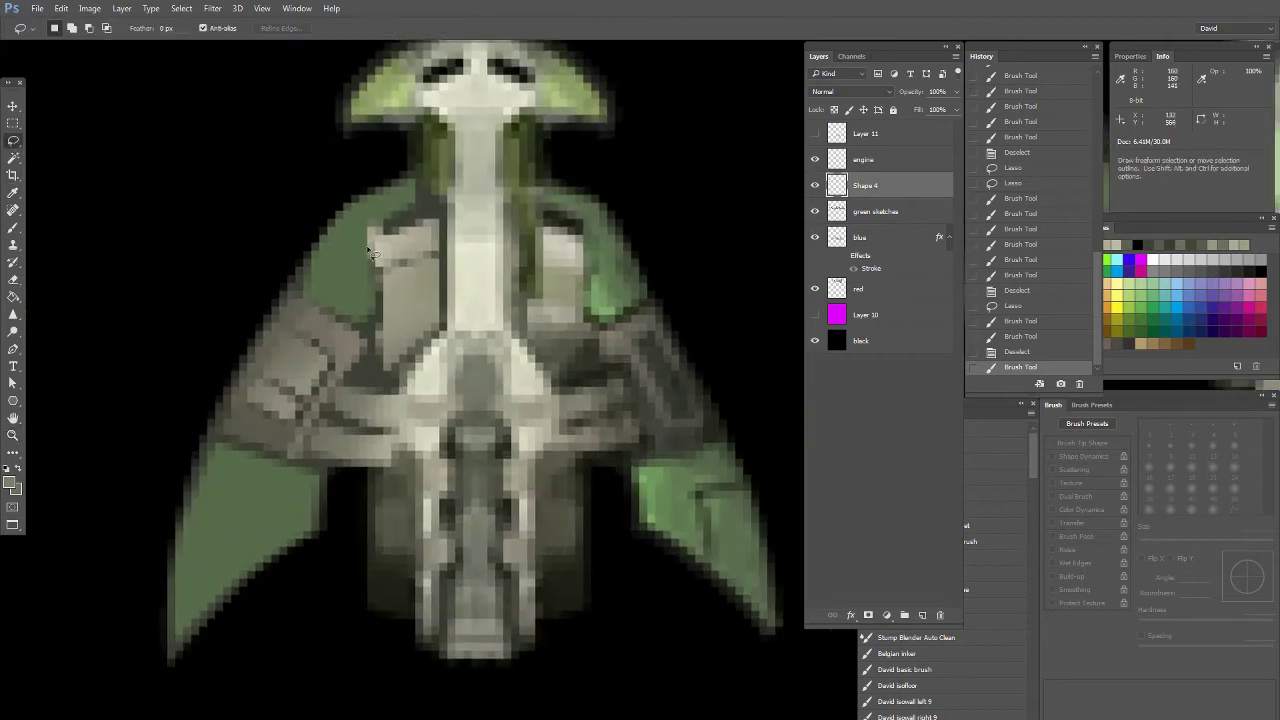
mouse_move(380, 265)
mouse_down()
mouse_move(368, 232)
mouse_move(371, 314)
mouse_up()
key(b)
key(2)
drag(367, 242, 370, 312)
key(ctrl+d)
Lasso the tip section of the lower green panel, brush a dark seam along its upper and inner edges with black at 20% opacity, and deselect
click(13, 140)
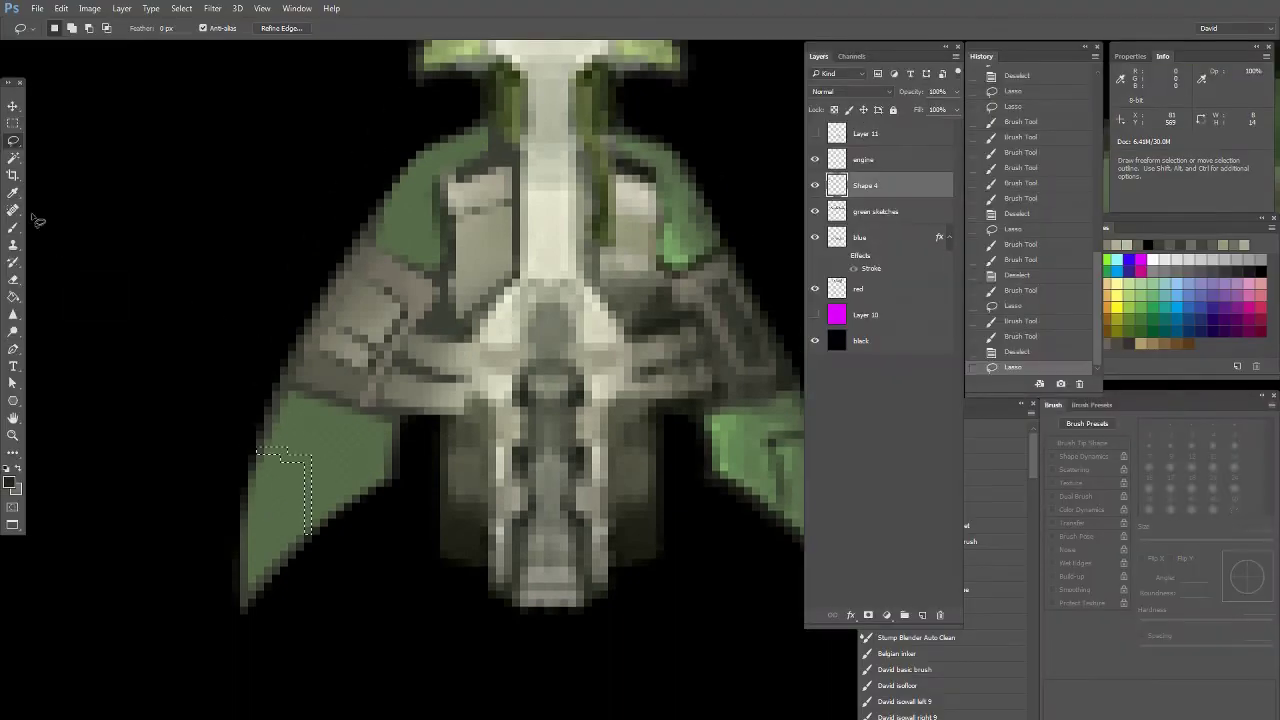
key(b)
mouse_move(308, 530)
mouse_down()
mouse_move(306, 466)
mouse_move(264, 452)
mouse_up()
key(d)
key(2)
mouse_move(296, 458)
mouse_down()
mouse_move(246, 411)
mouse_move(308, 520)
mouse_up()
key(ctrl+d)
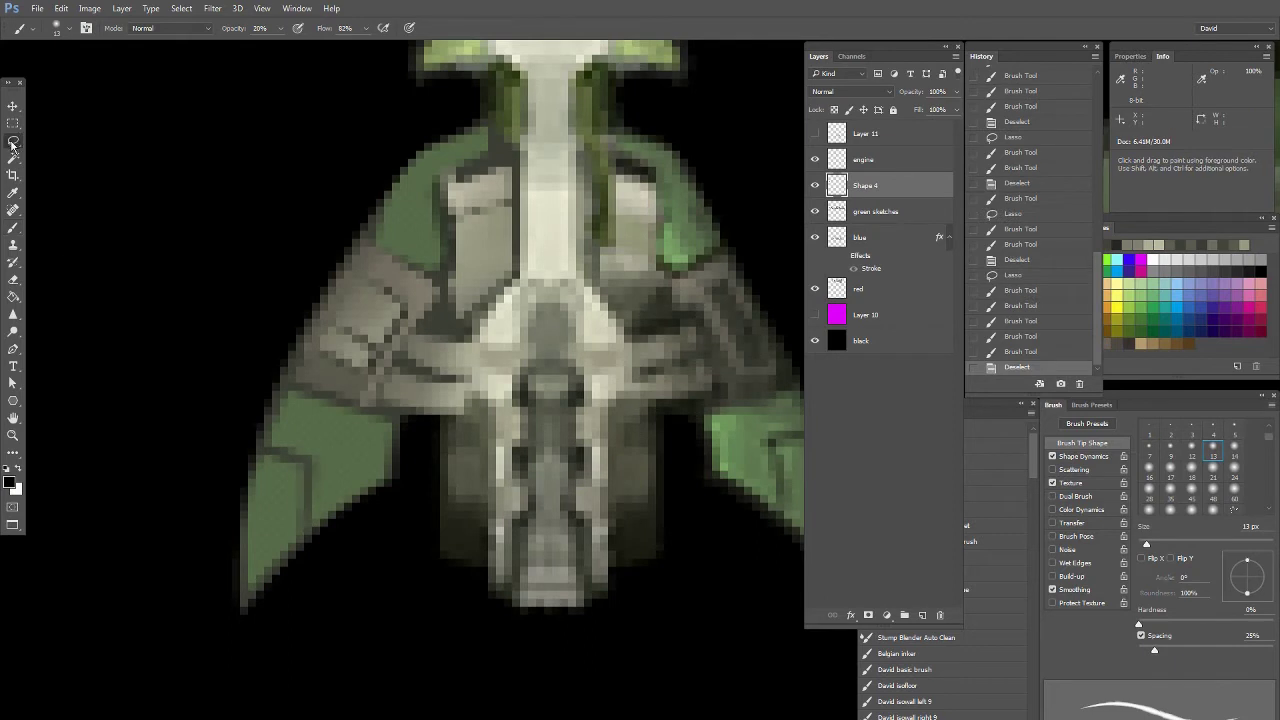
Lasso the lower green panel's inner area and the tip's inner edge, and brush highlights with light green sampled from the right wing at 50% opacity
click(16, 140)
drag(374, 447, 277, 380)
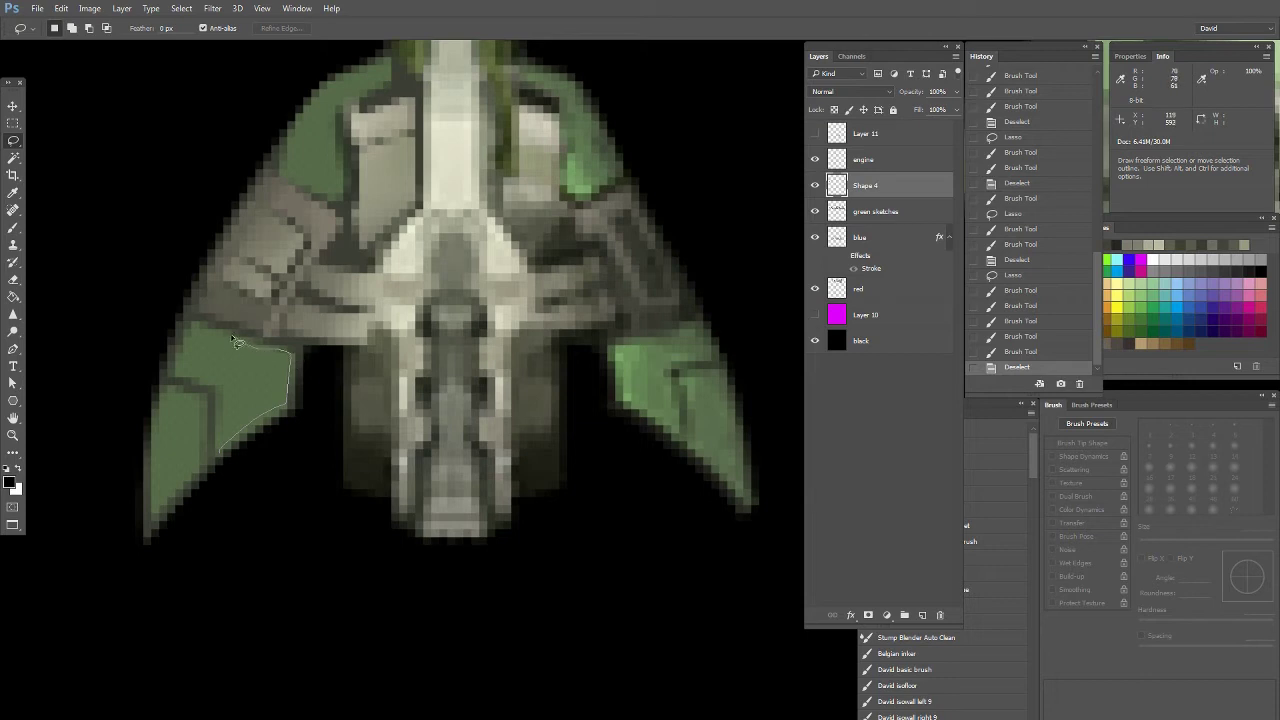
drag(224, 457, 222, 452)
mouse_move(212, 436)
mouse_down()
mouse_move(188, 495)
mouse_move(165, 505)
mouse_move(208, 410)
mouse_move(210, 432)
mouse_up()
key(b)
alt+click(624, 361)
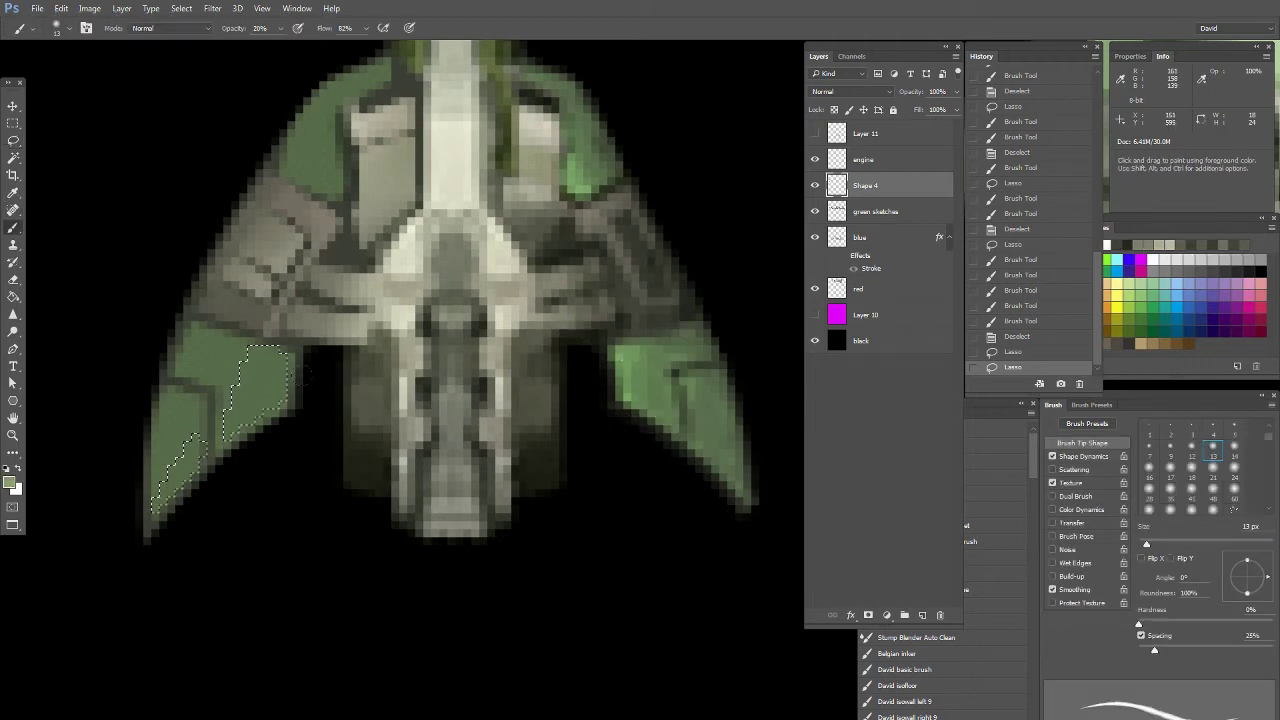
key(5)
key(5)
mouse_move(288, 360)
mouse_down()
mouse_move(208, 470)
mouse_move(262, 425)
mouse_up()
mouse_move(292, 365)
mouse_down()
mouse_move(286, 402)
mouse_move(264, 410)
mouse_up()
Blend the highlighted area of the lower green panel with mid greens sampled from the wings and clear the selection
alt+click(647, 385)
drag(284, 362, 244, 405)
drag(273, 378, 232, 425)
key(ctrl+d)
key(ctrl+z)
alt+click(276, 400)
drag(276, 388, 236, 410)
key(ctrl+d)
Lasso the lower green panel's section above the seam, brush it with its sampled bright green at 50% opacity, and deselect
click(13, 124)
click(14, 140)
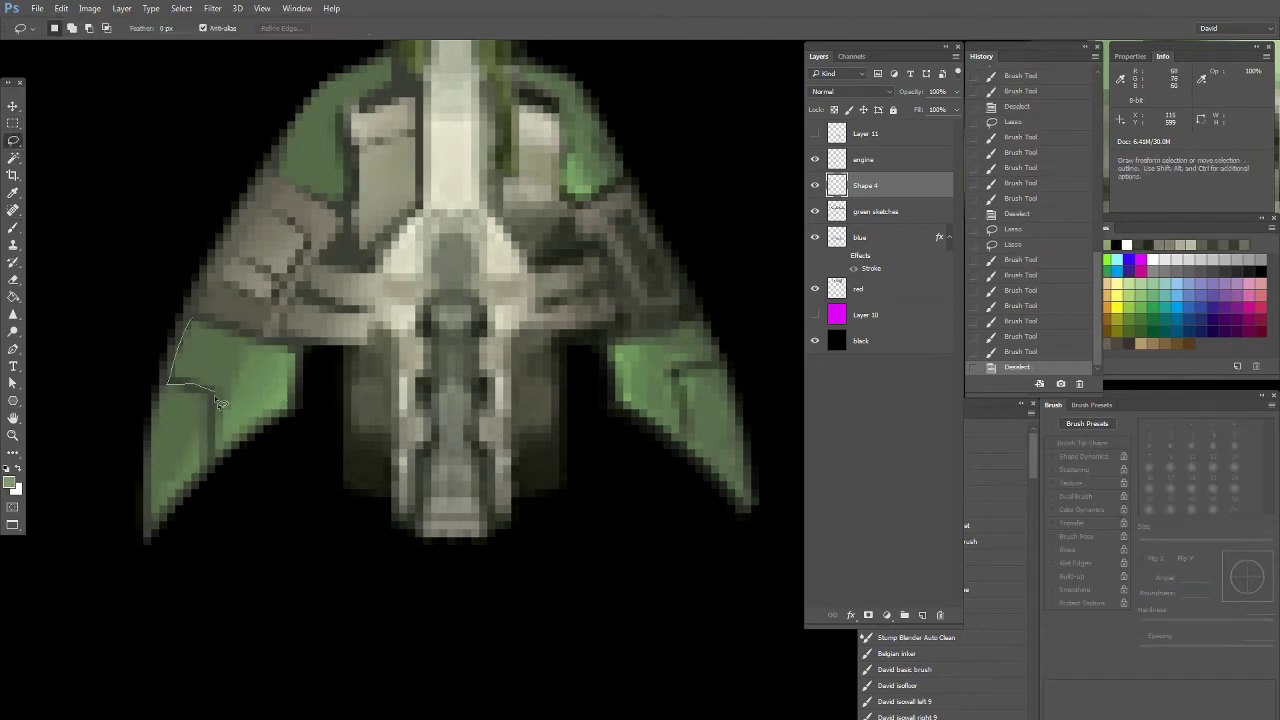
mouse_move(245, 443)
mouse_down()
mouse_move(281, 410)
mouse_move(291, 341)
mouse_move(194, 318)
mouse_up()
click(12, 232)
alt+click(274, 374)
mouse_move(258, 390)
mouse_down()
mouse_move(218, 344)
mouse_move(242, 336)
mouse_up()
mouse_move(242, 338)
mouse_down()
mouse_move(226, 376)
mouse_move(238, 344)
mouse_up()
mouse_move(240, 380)
mouse_down()
mouse_move(256, 346)
mouse_move(303, 394)
mouse_move(281, 400)
mouse_up()
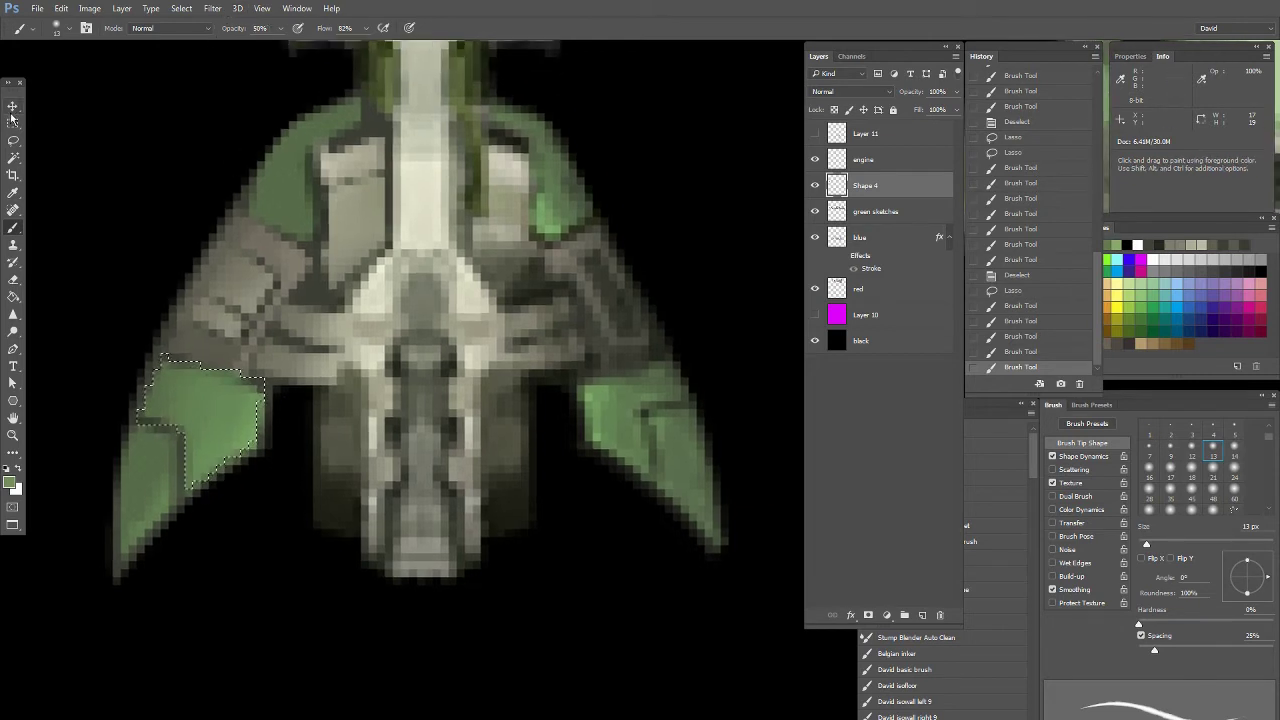
key(ctrl+d)
Lasso the upper green panel, brighten its lower inner corner, blend upward with its sampled green at 50% opacity, and deselect
click(15, 145)
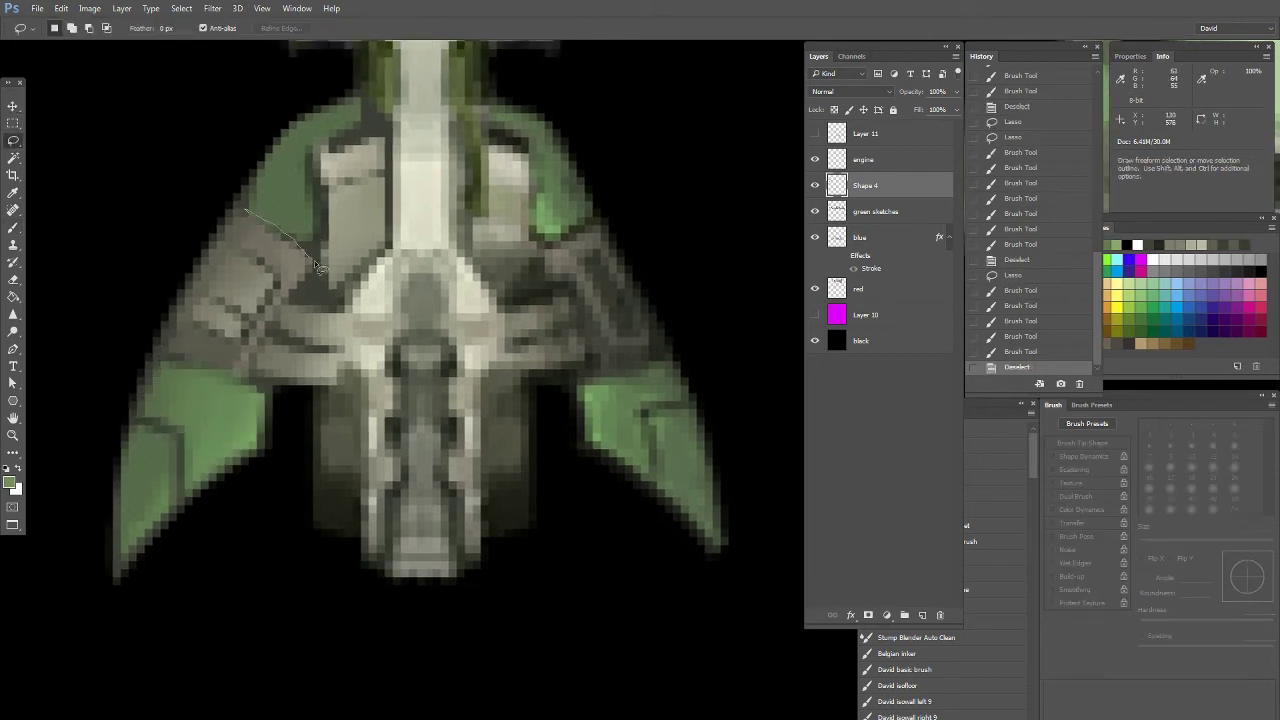
drag(321, 267, 321, 221)
drag(288, 150, 258, 198)
key(b)
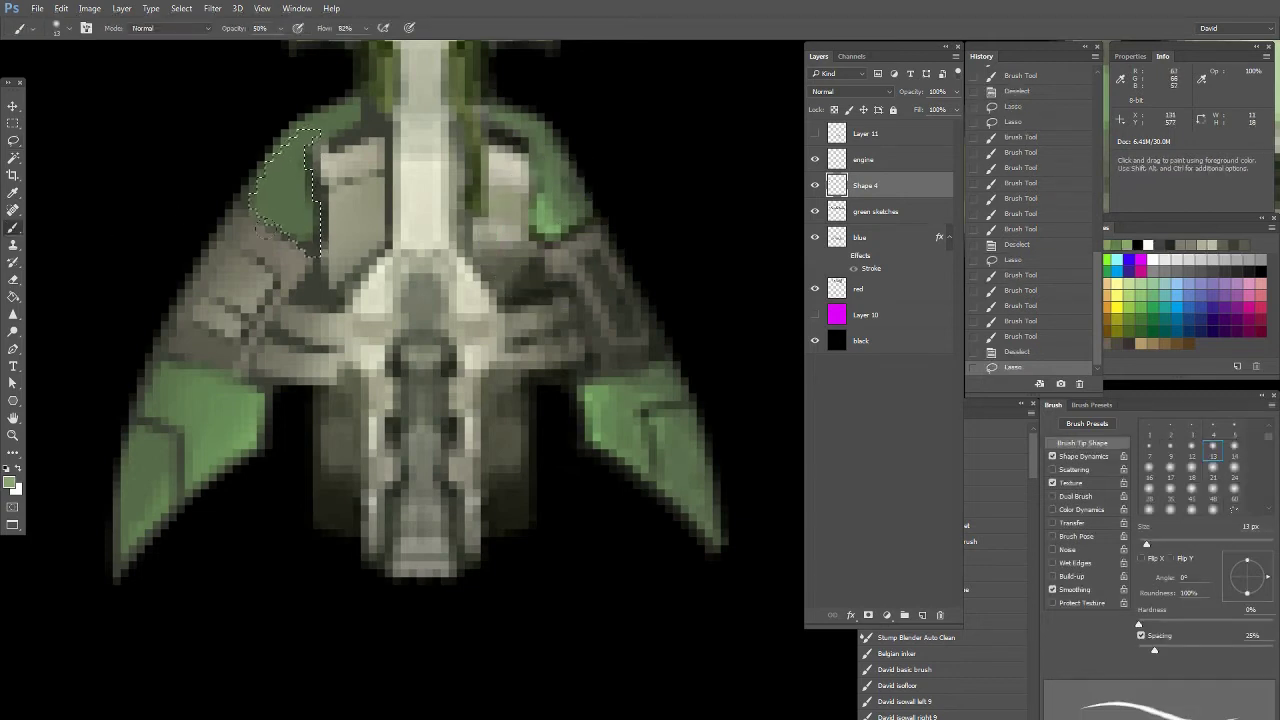
mouse_move(288, 242)
mouse_down()
mouse_move(318, 232)
mouse_move(314, 212)
mouse_up()
alt+click(294, 184)
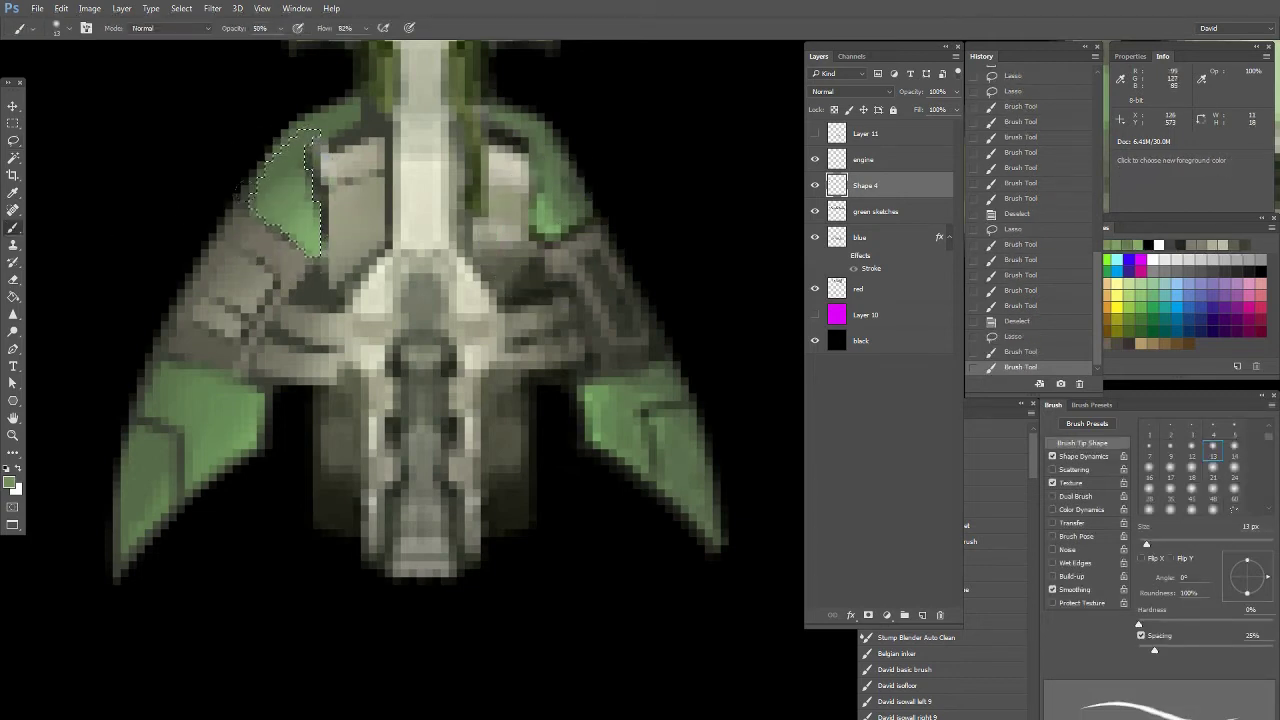
drag(296, 164, 310, 184)
drag(306, 162, 298, 186)
key(ctrl+d)
Darken the shadows along the left wing's outer edge and frame with the Burn tool at 20% exposure
double_click(14, 436)
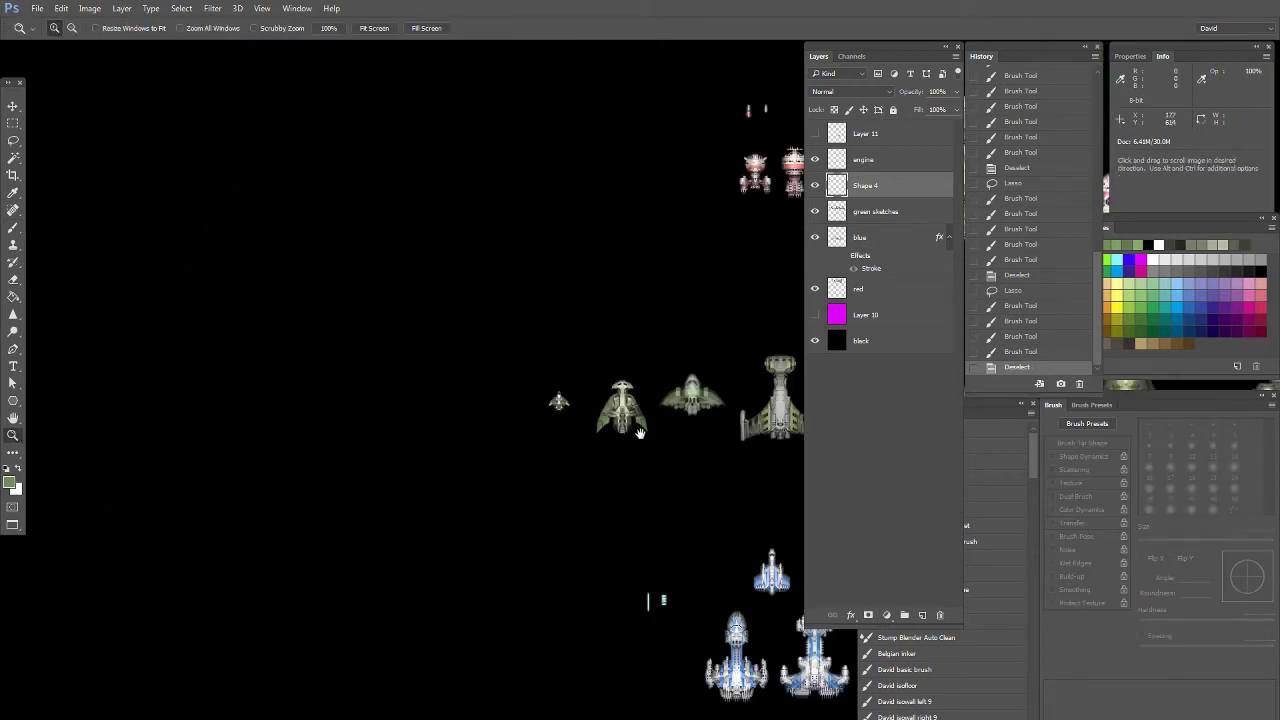
mouse_move(632, 427)
mouse_down()
mouse_move(549, 396)
mouse_move(350, 404)
mouse_up()
click(282, 391)
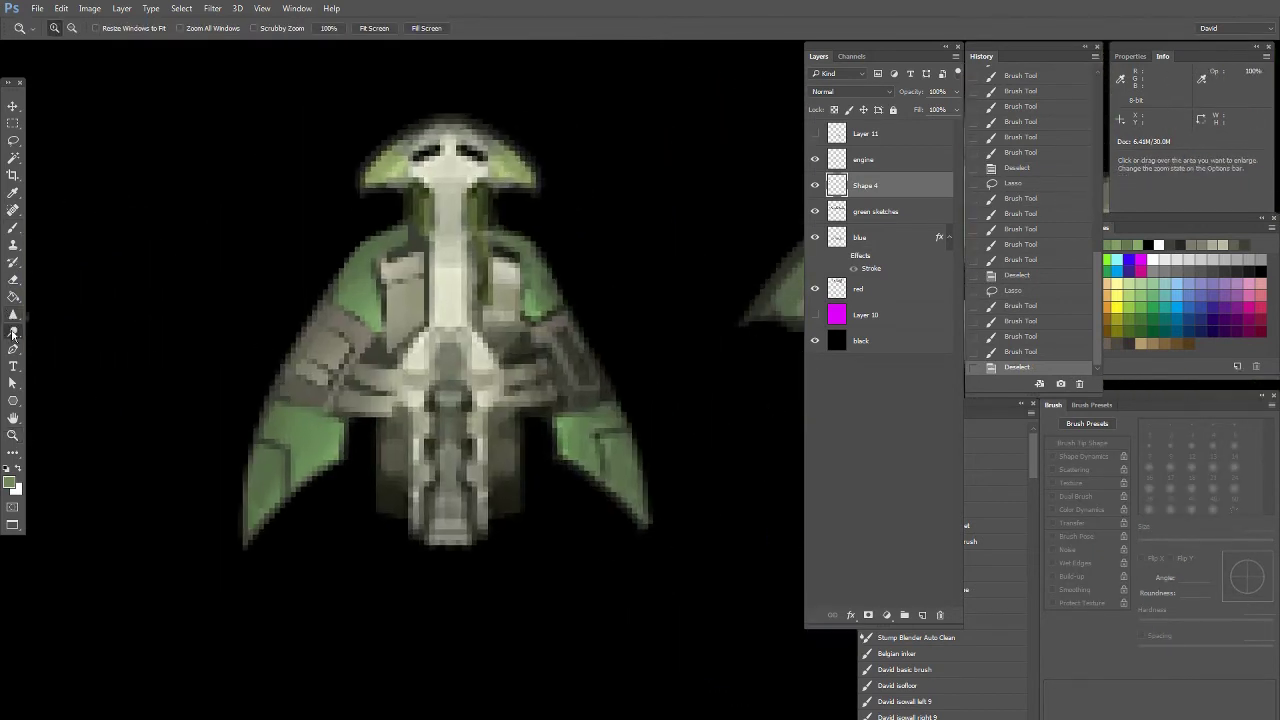
click(16, 333)
drag(17, 336, 58, 345)
mouse_move(229, 436)
mouse_down()
mouse_move(263, 294)
mouse_move(329, 209)
mouse_up()
key(ctrl+z)
key(2)
mouse_move(240, 445)
mouse_down()
mouse_move(266, 280)
mouse_move(329, 194)
mouse_move(323, 175)
mouse_up()
drag(315, 320, 328, 390)
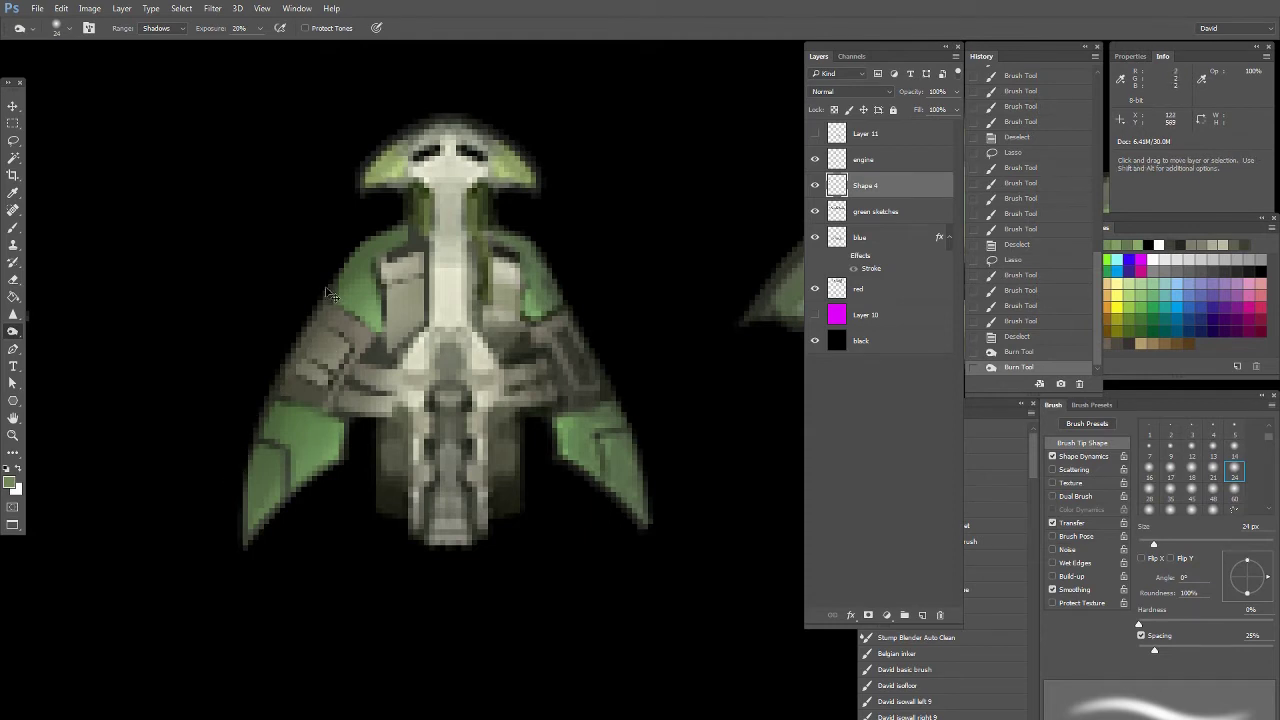
click(179, 514)
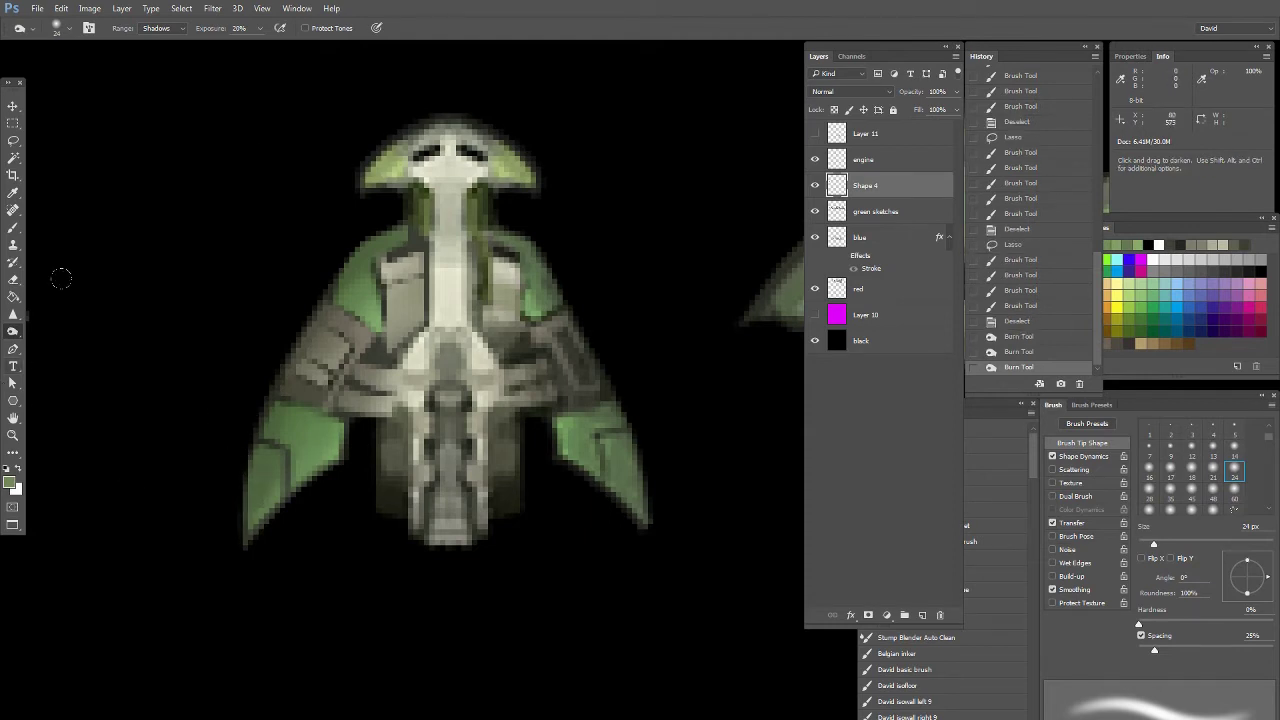
Shade the beige plate beside the left of the neck with a dark tone sampled near the head, using the brush at 20% opacity
click(13, 140)
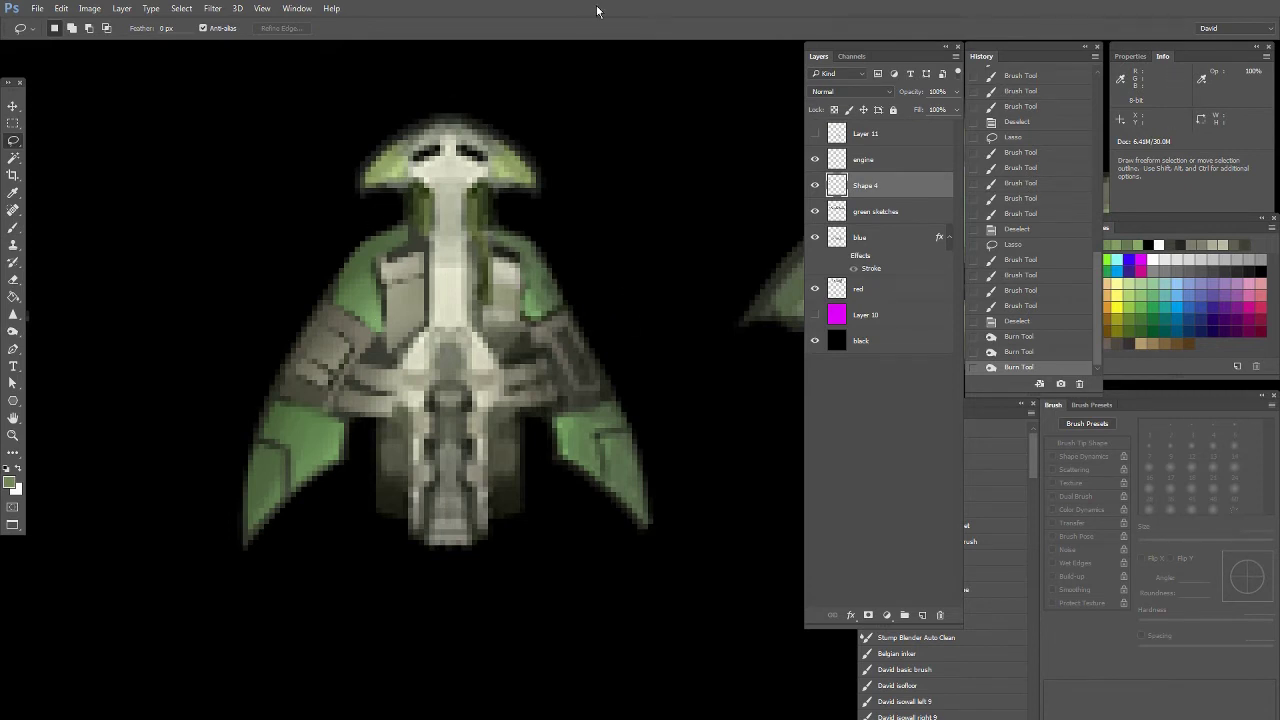
drag(277, 352, 179, 332)
click(13, 229)
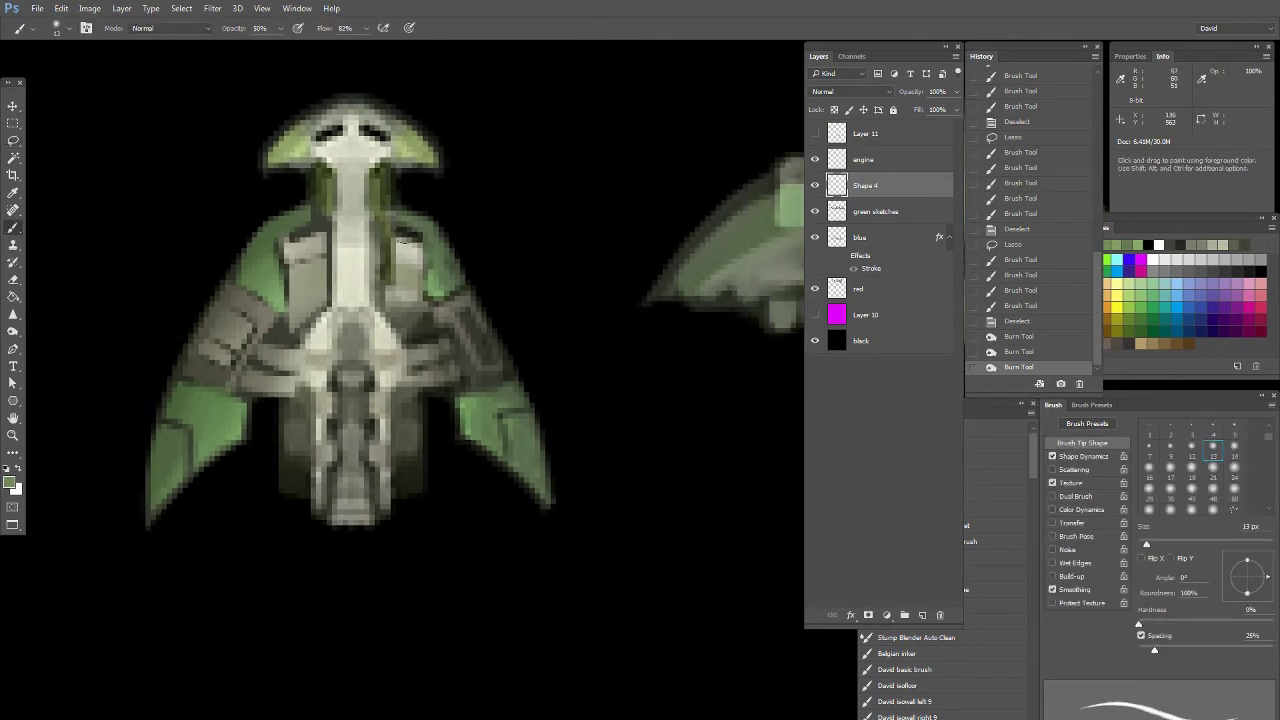
alt+click(300, 177)
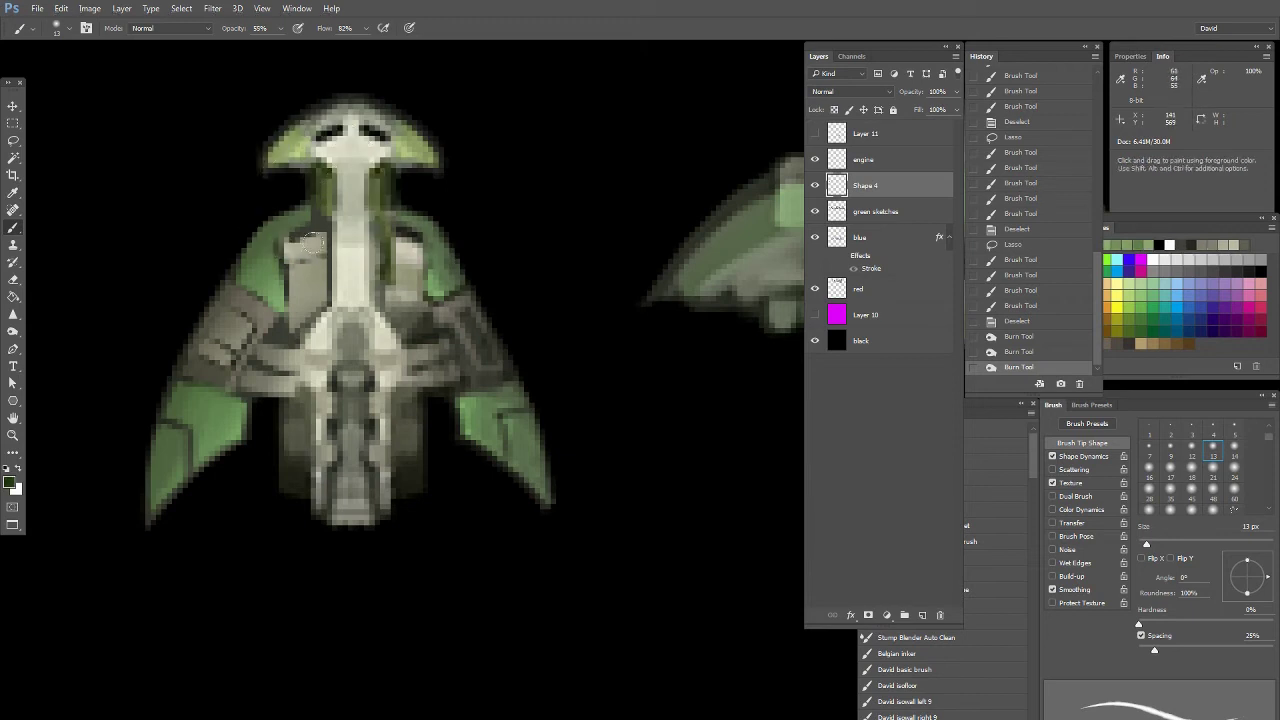
key(5)
key(5)
key(2)
drag(303, 246, 308, 276)
Lasso the strip along the left shoulder's inner edge, add the head's left green patch, and trim the selection around it
double_click(12, 435)
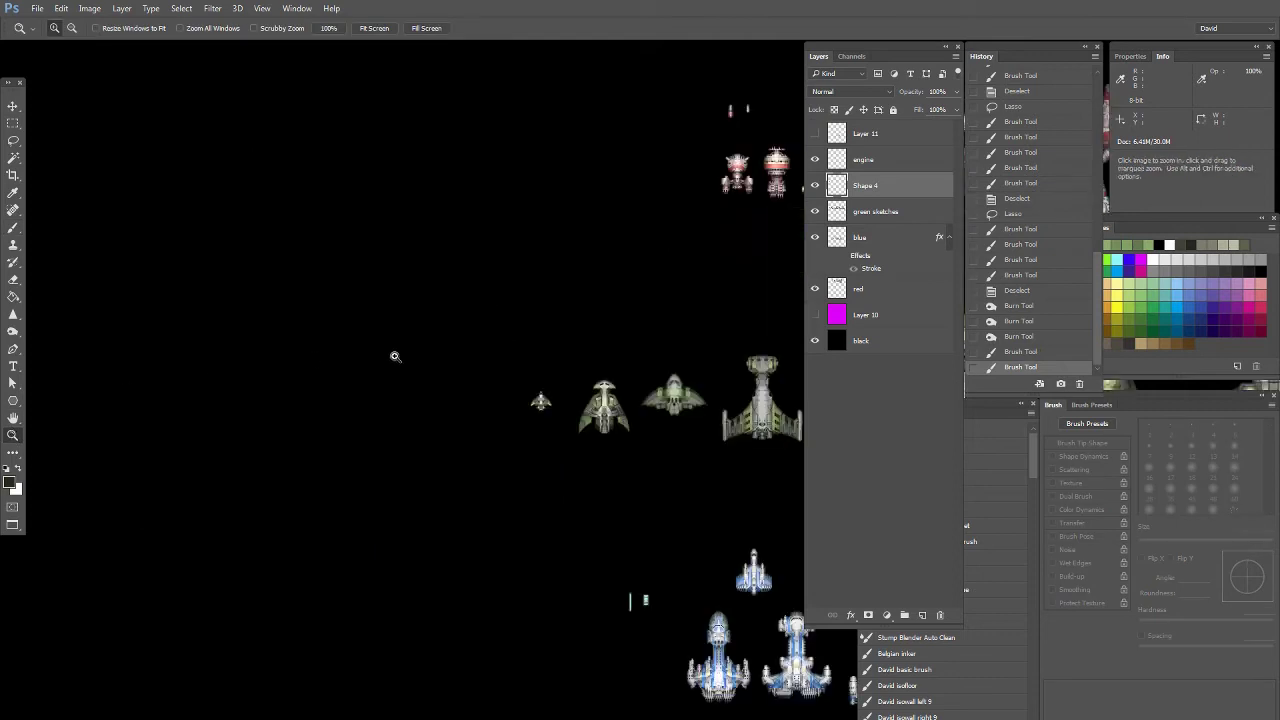
drag(602, 434, 399, 367)
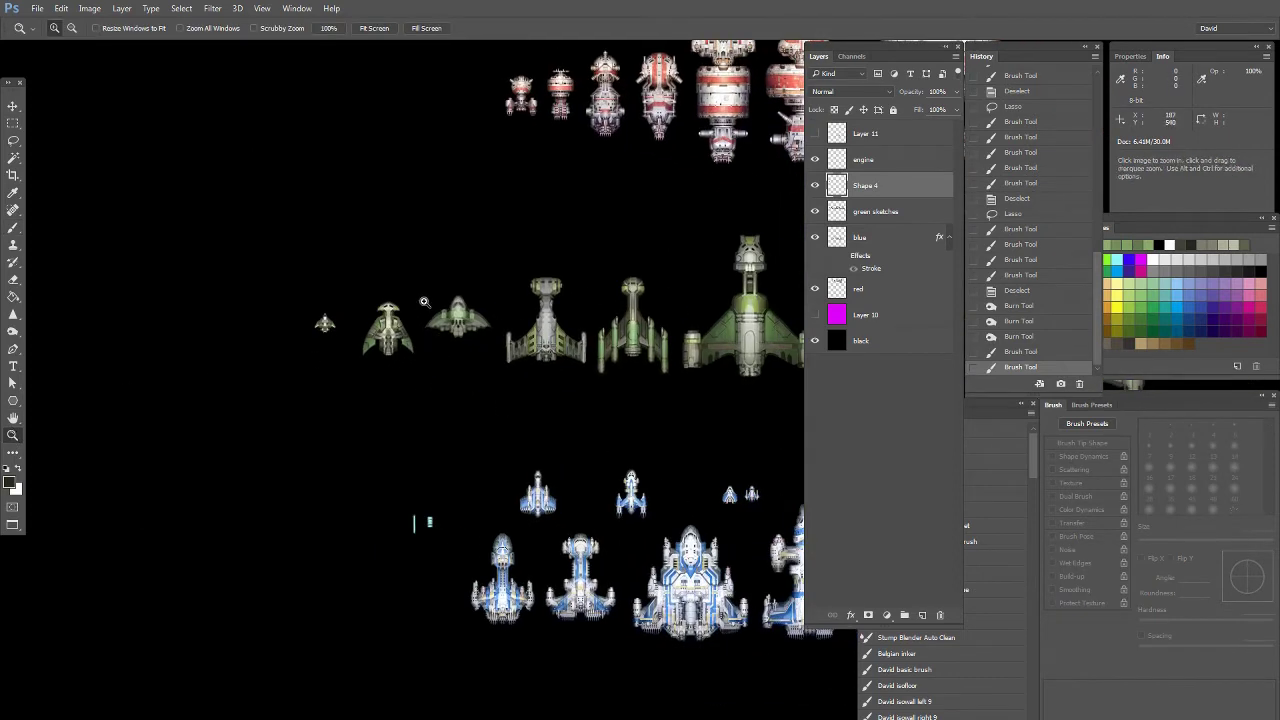
click(394, 336)
drag(353, 244, 143, 200)
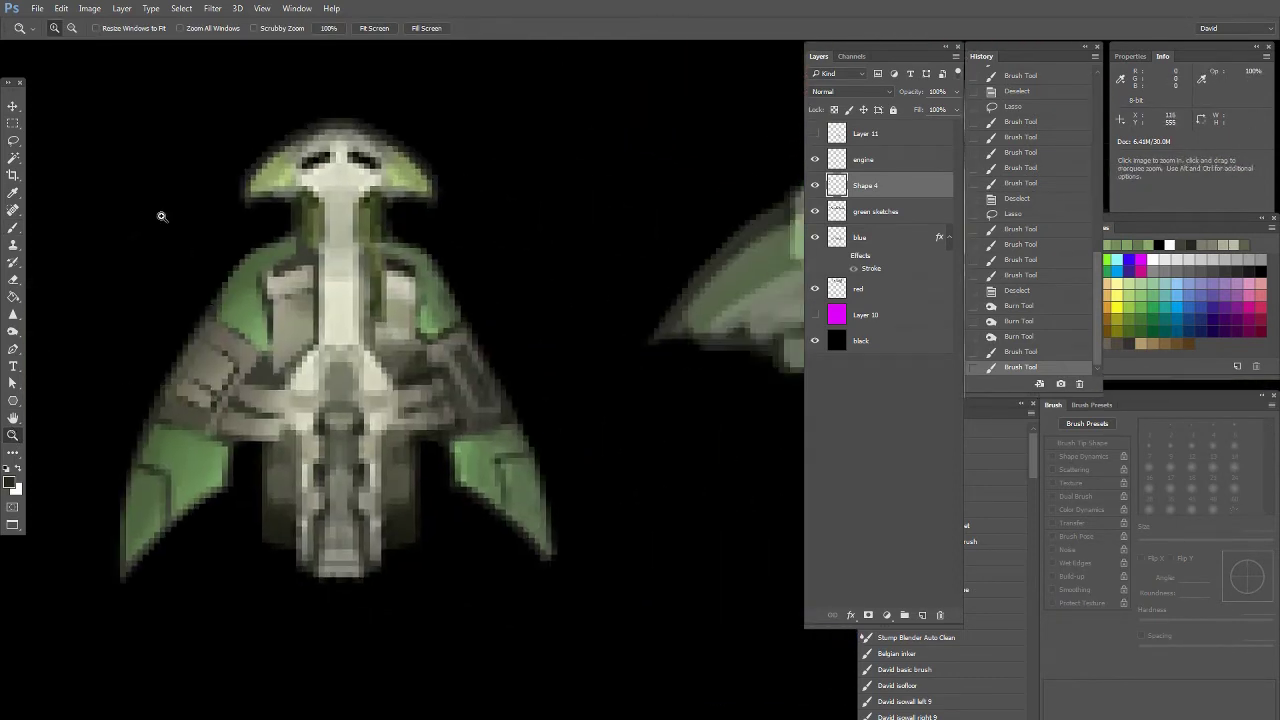
click(20, 141)
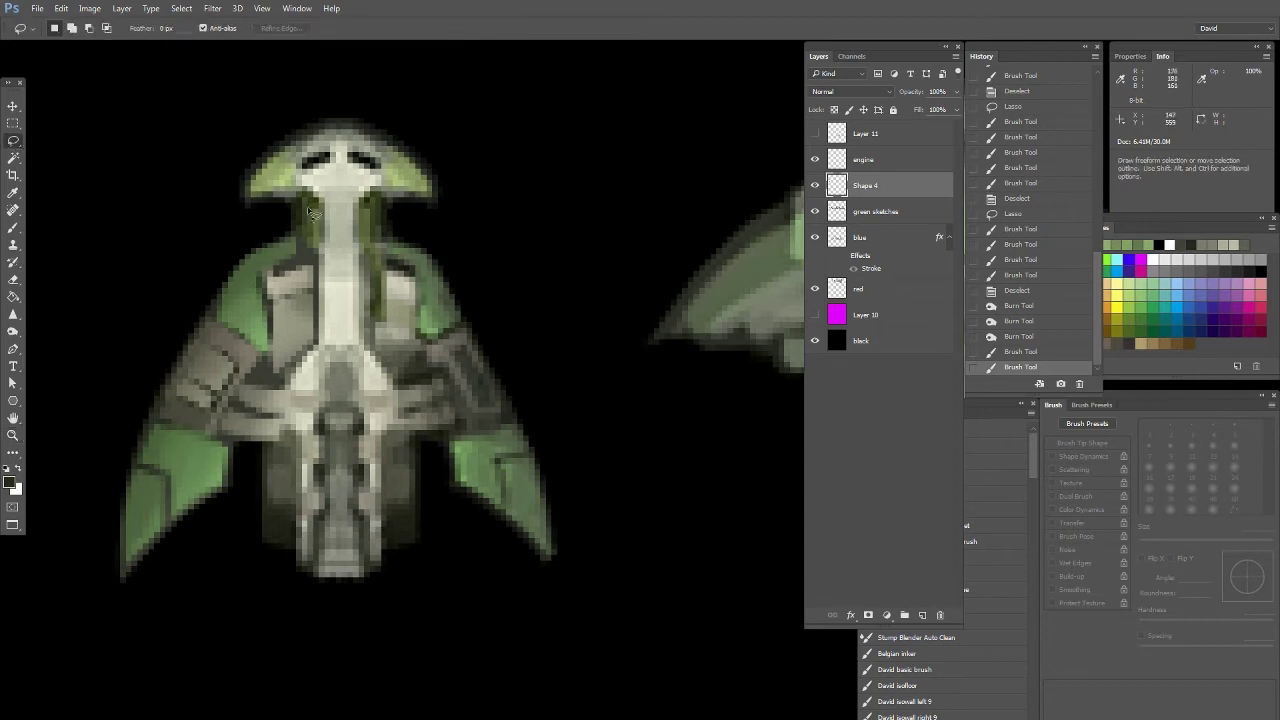
mouse_move(262, 318)
mouse_down()
mouse_move(256, 240)
mouse_move(227, 233)
mouse_move(234, 220)
mouse_up()
key(shift)
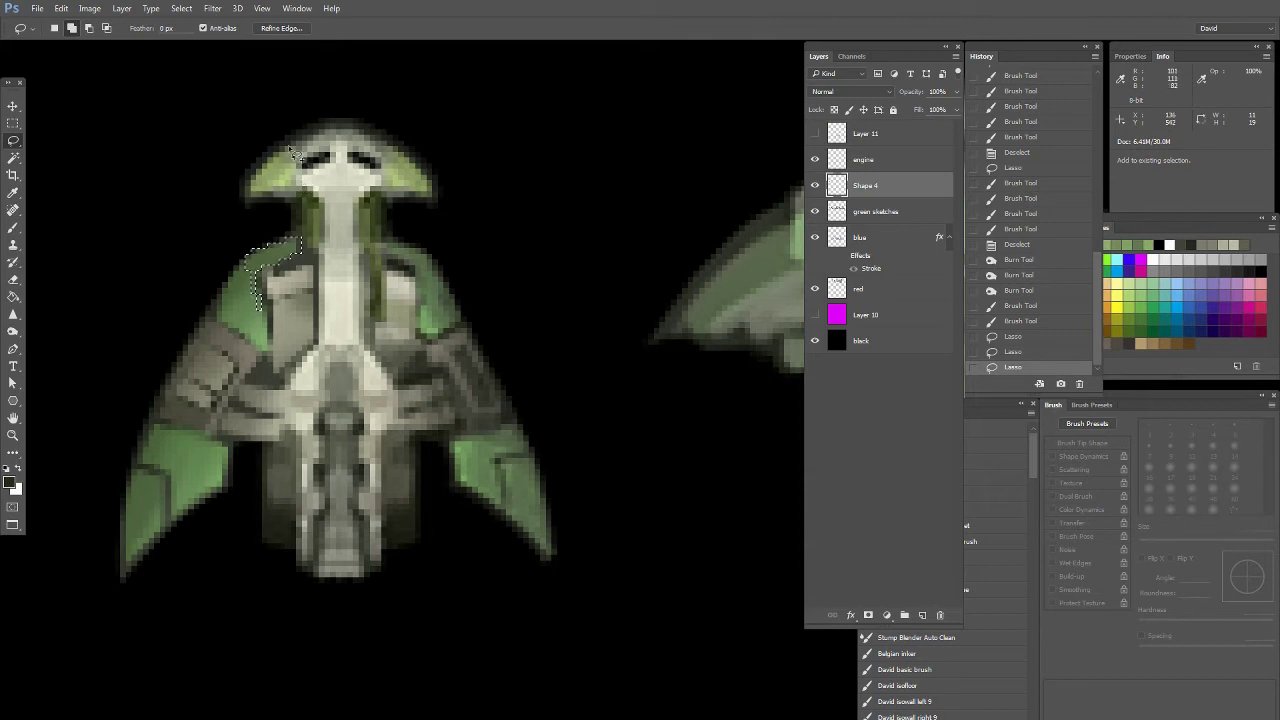
mouse_move(300, 180)
mouse_down()
mouse_move(296, 198)
mouse_move(258, 200)
mouse_move(250, 180)
mouse_move(282, 148)
mouse_move(260, 150)
mouse_move(250, 180)
mouse_up()
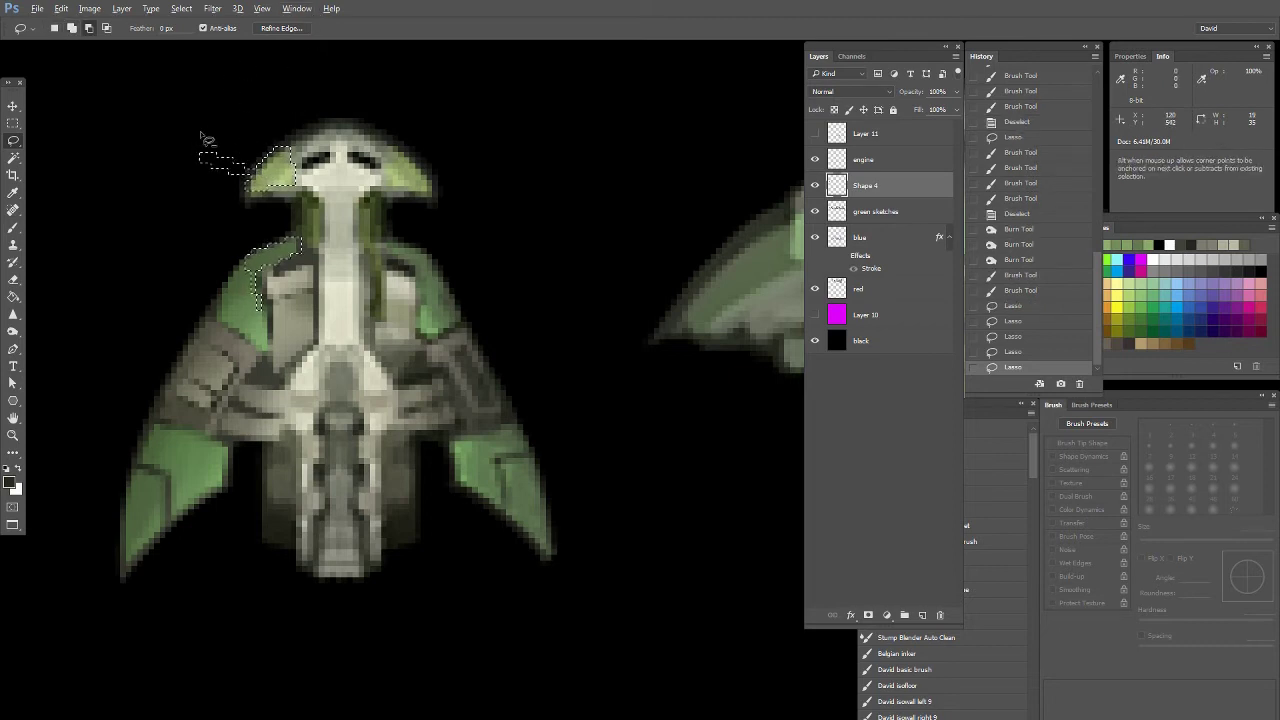
mouse_move(213, 118)
mouse_down()
mouse_move(222, 200)
mouse_move(297, 140)
mouse_move(92, 132)
mouse_up()
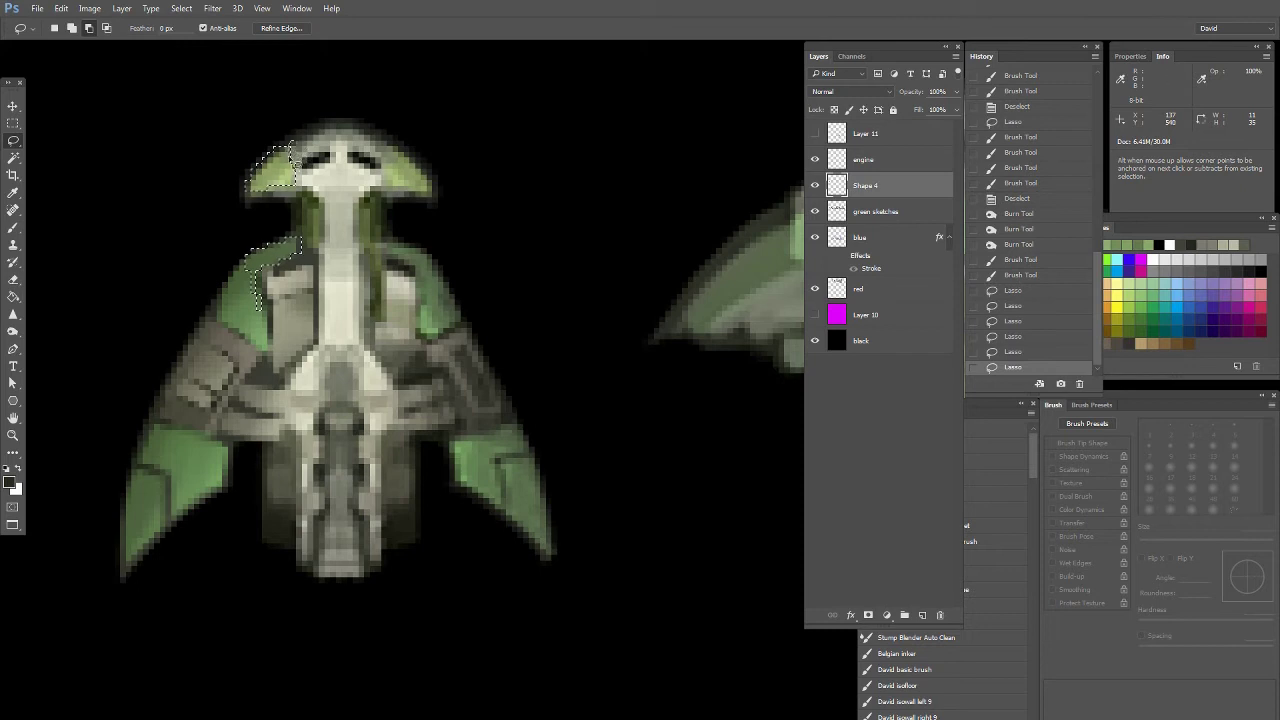
drag(315, 185, 292, 140)
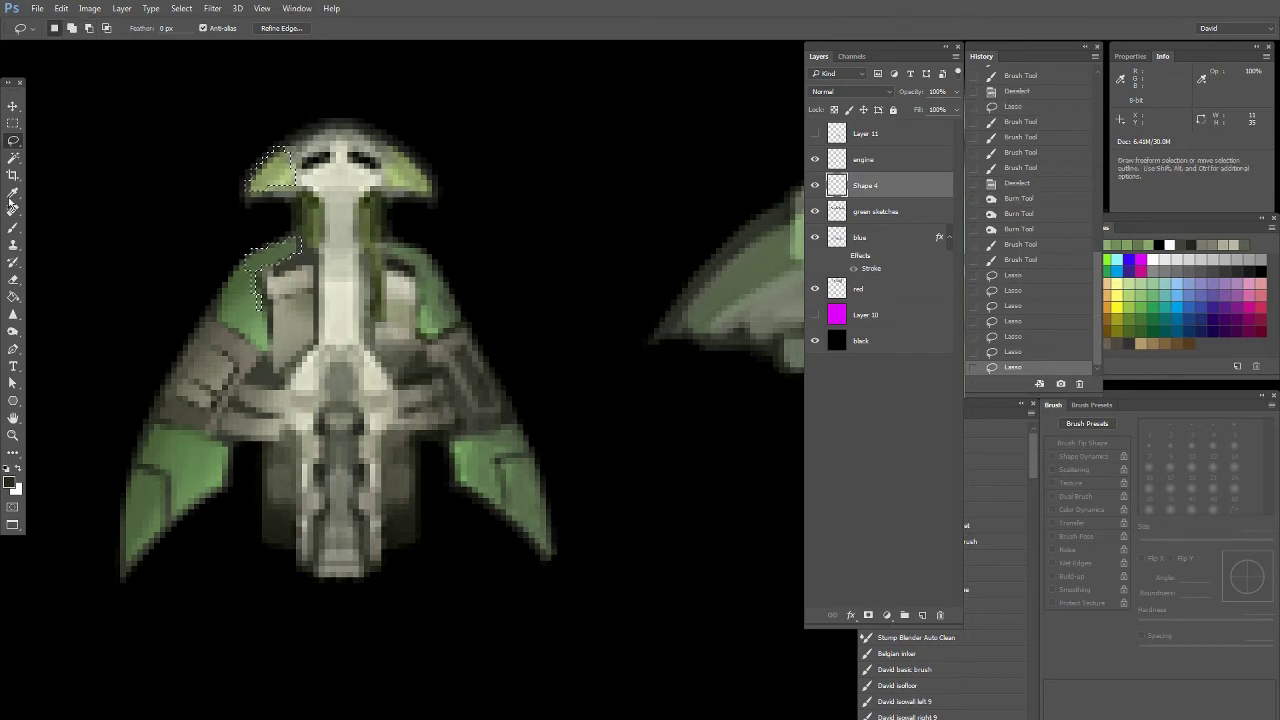
Brush the head's selected left green patch with yellow-greens sampled from the head, mainly at 50% opacity
key(b)
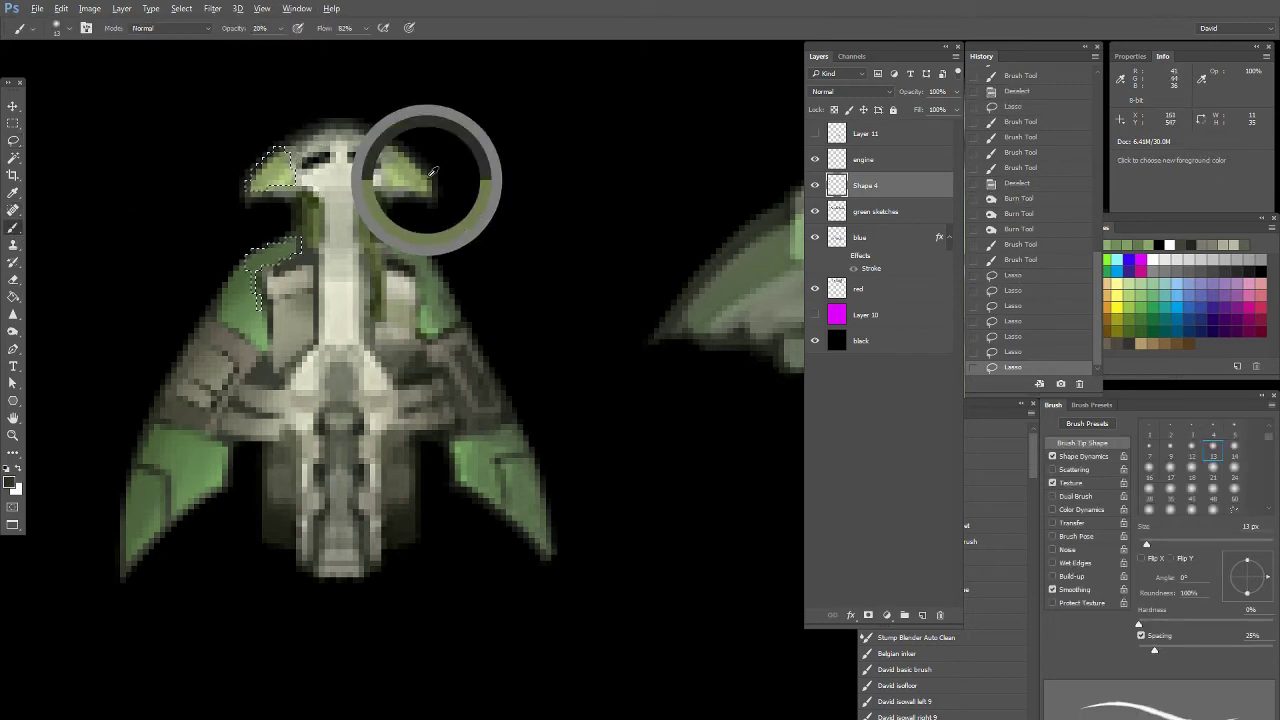
mouse_move(244, 184)
mouse_down()
mouse_move(274, 146)
mouse_move(248, 178)
mouse_move(274, 158)
mouse_up()
key(x)
key(5)
alt+click(266, 183)
drag(272, 158, 262, 182)
alt+click(281, 179)
mouse_move(262, 182)
mouse_down()
mouse_move(282, 162)
mouse_move(262, 180)
mouse_up()
drag(260, 182, 284, 166)
mouse_move(266, 180)
mouse_down()
mouse_move(290, 172)
mouse_move(288, 140)
mouse_up()
alt+click(279, 171)
key(3)
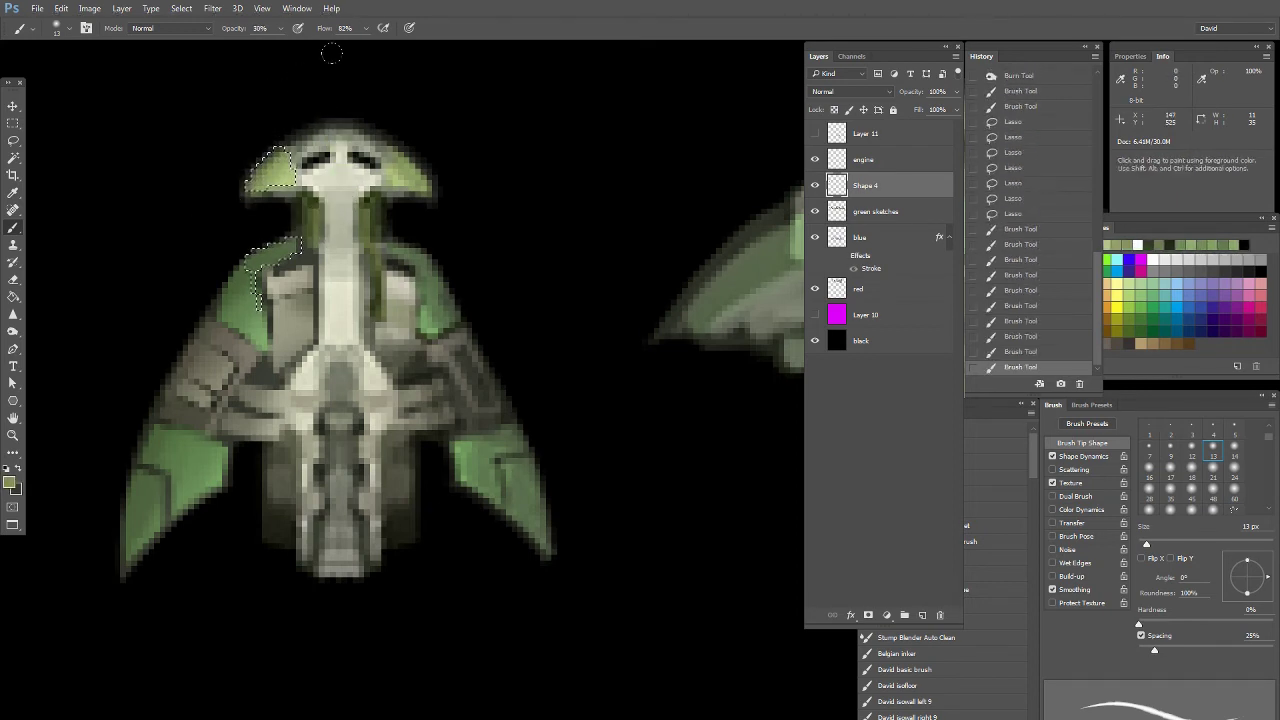
Tone the left head patch's outer edge with greys sampled from the head's crest at 20% opacity, and deselect
alt+click(302, 125)
key(2)
drag(223, 149, 276, 98)
drag(200, 177, 268, 132)
alt+click(302, 134)
drag(198, 200, 280, 145)
mouse_move(229, 181)
mouse_down()
mouse_move(284, 150)
mouse_move(306, 161)
mouse_up()
alt+click(312, 183)
key(5)
key(ctrl+d)
Lasso the left shoulder's green band and inner edge strip, and highlight the strip with white at 10% opacity
key(l)
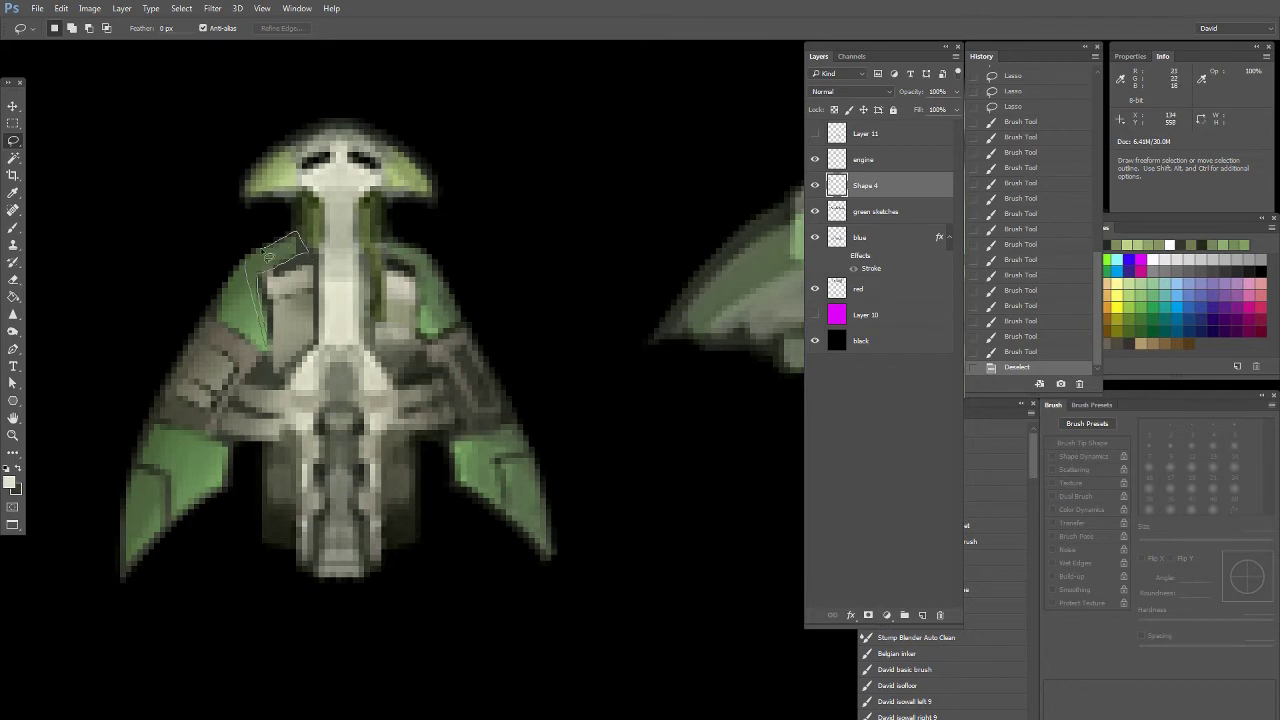
drag(249, 267, 250, 266)
key(b)
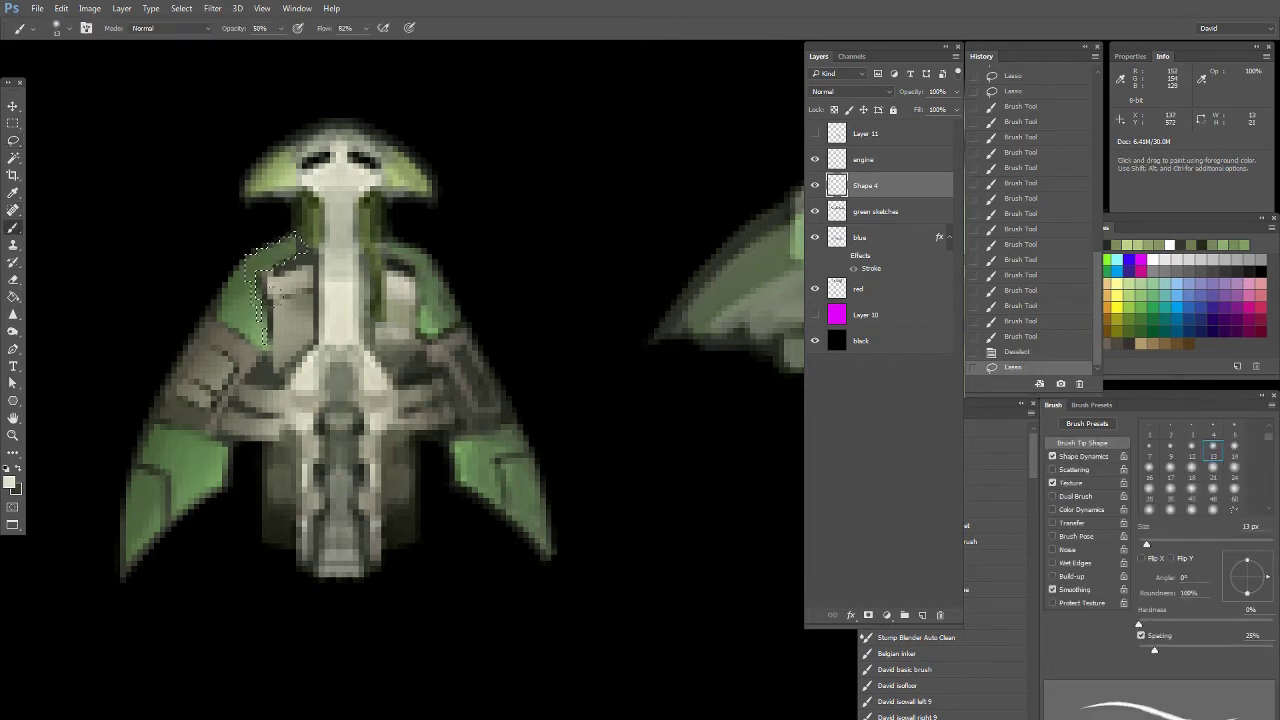
alt+click(432, 328)
key(d)
key(x)
drag(250, 284, 262, 284)
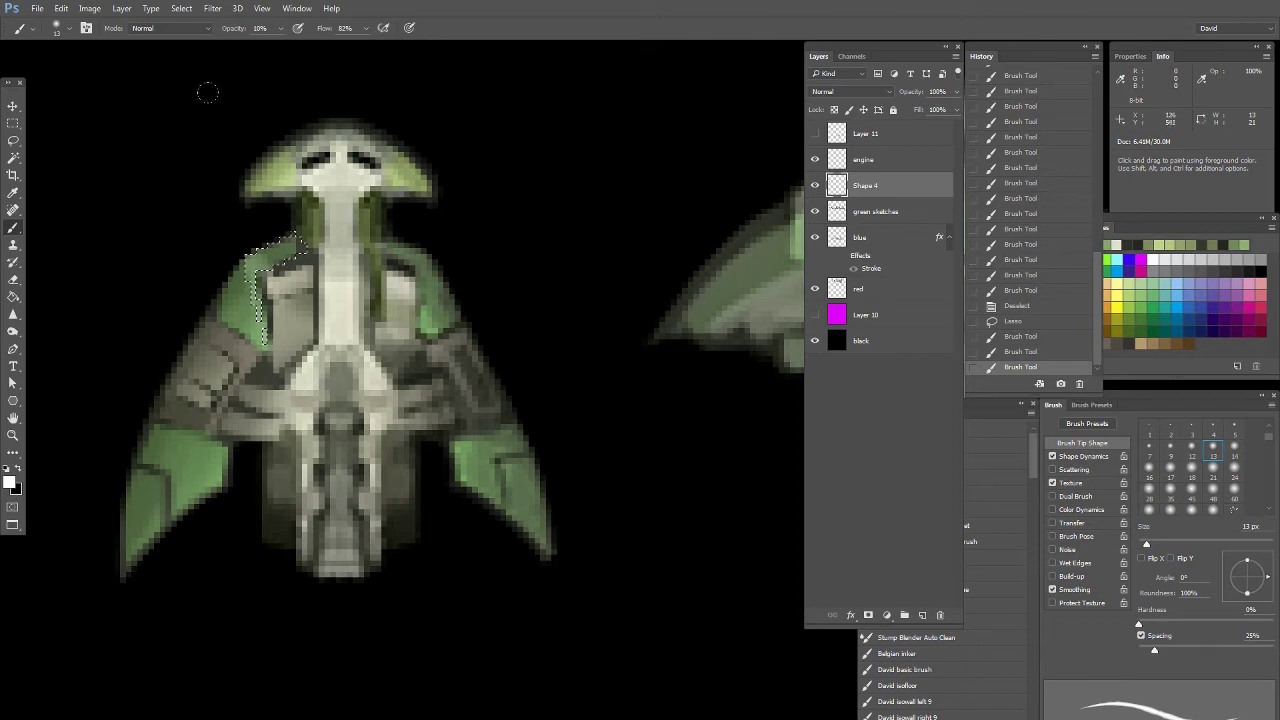
drag(259, 335, 257, 310)
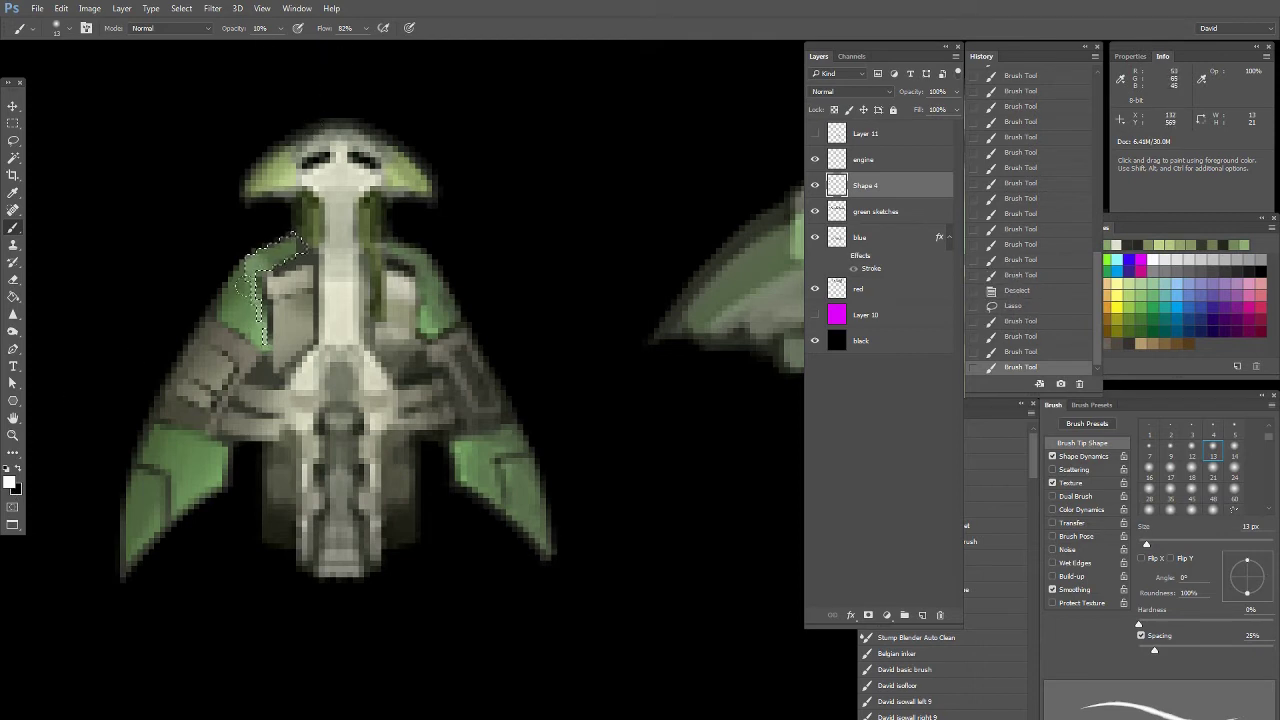
Tint the selected shoulder band beside the neck with sampled olive green at 55% opacity, and deselect
key(z)
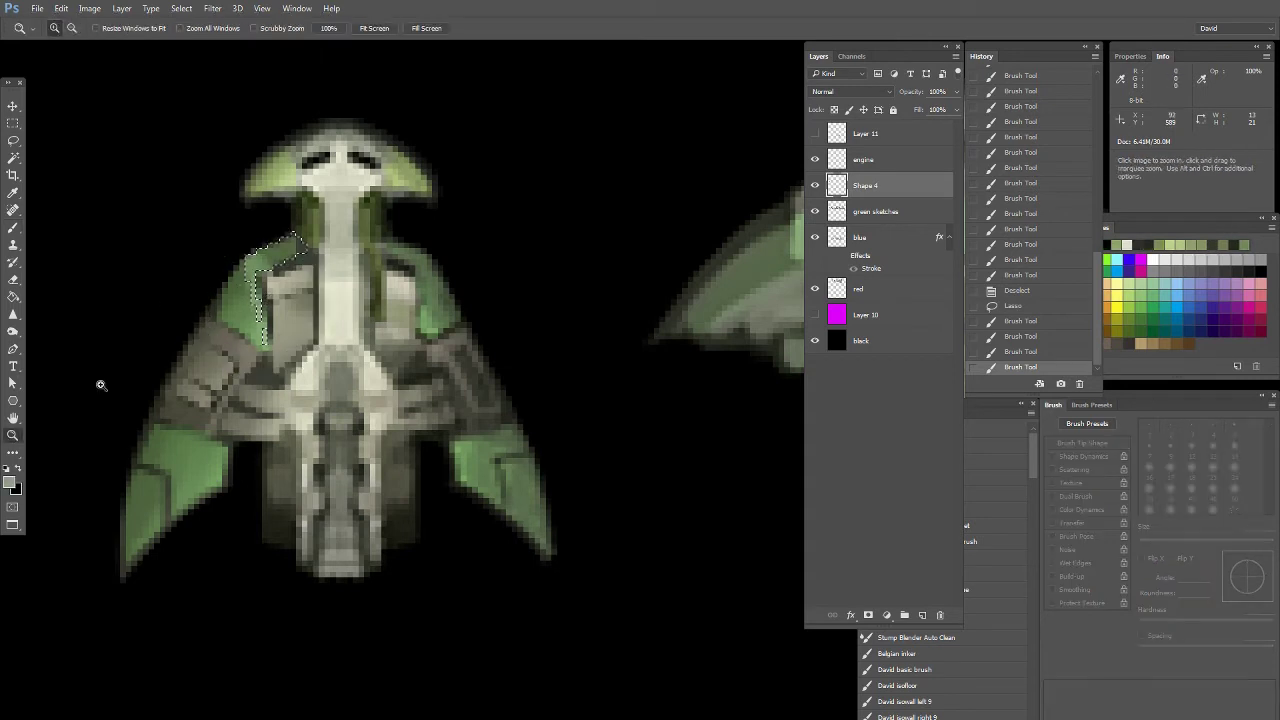
key(b)
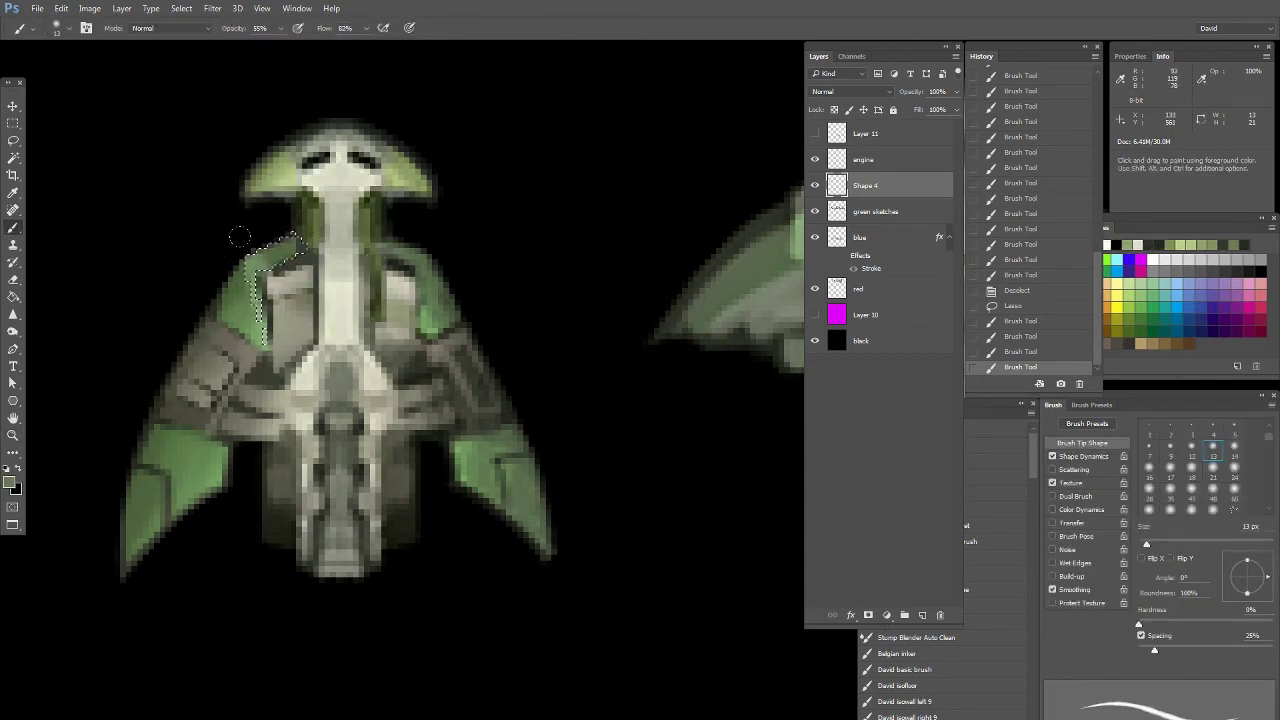
drag(256, 260, 297, 241)
alt+click(259, 263)
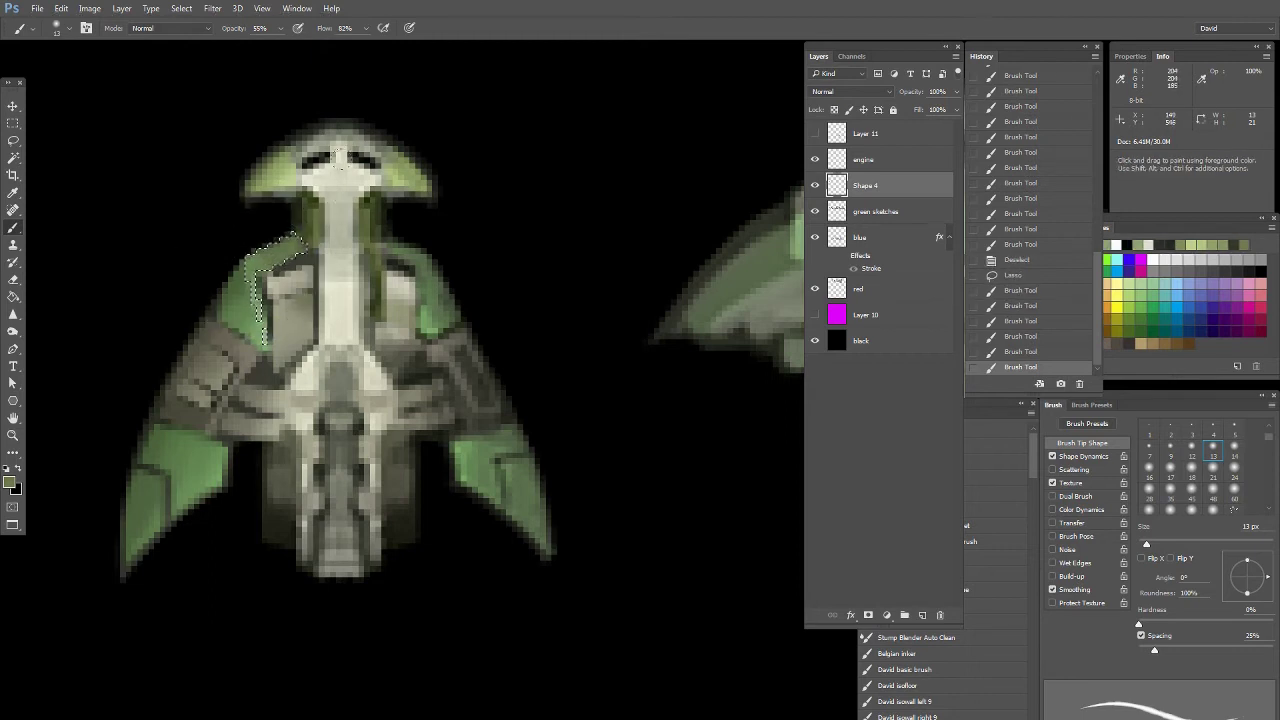
alt+click(326, 223)
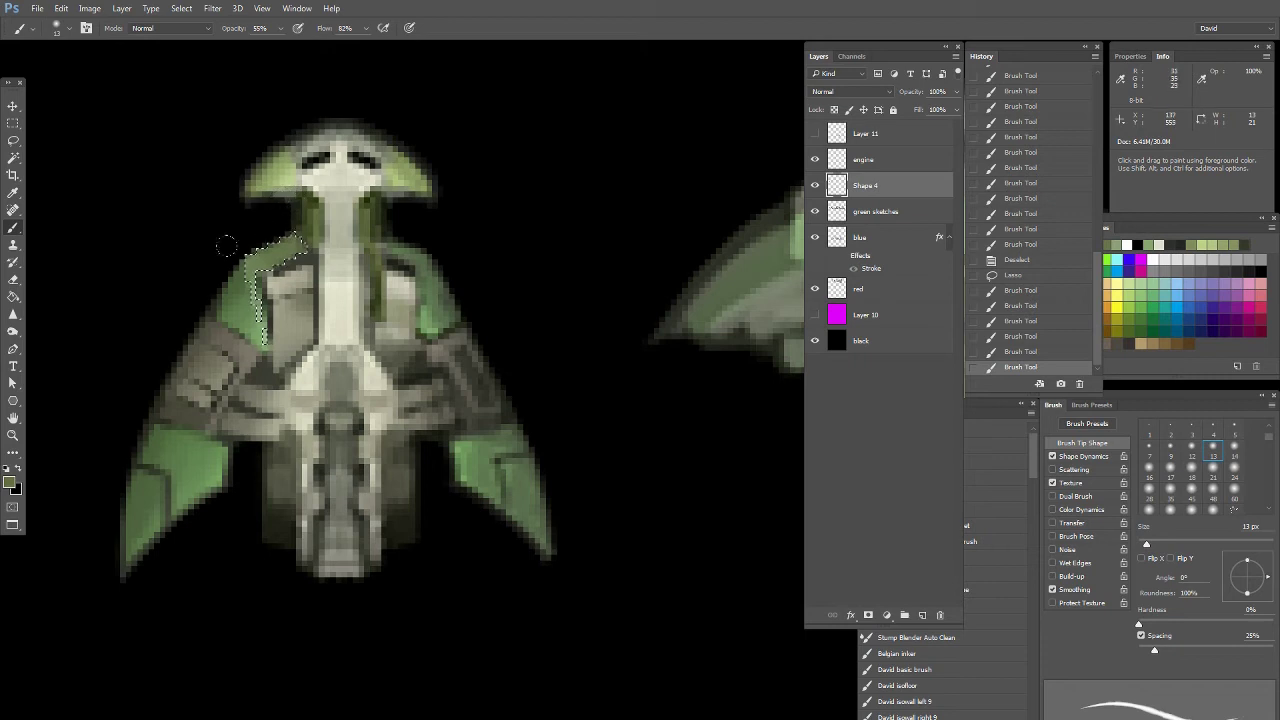
alt+click(314, 197)
alt+click(254, 236)
key(2)
key(ctrl+d)
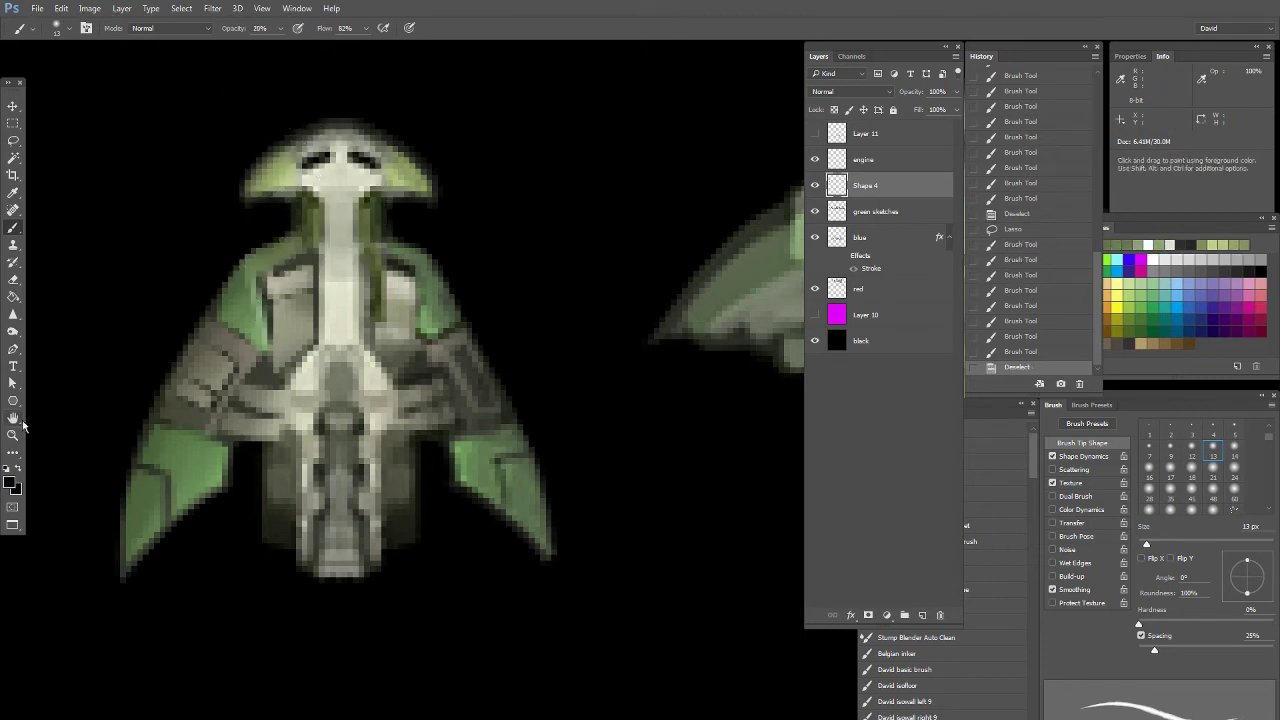
Lasso the bend of the left shoulder's green band, brush it with a sampled green at 50% opacity, and deselect
double_click(22, 430)
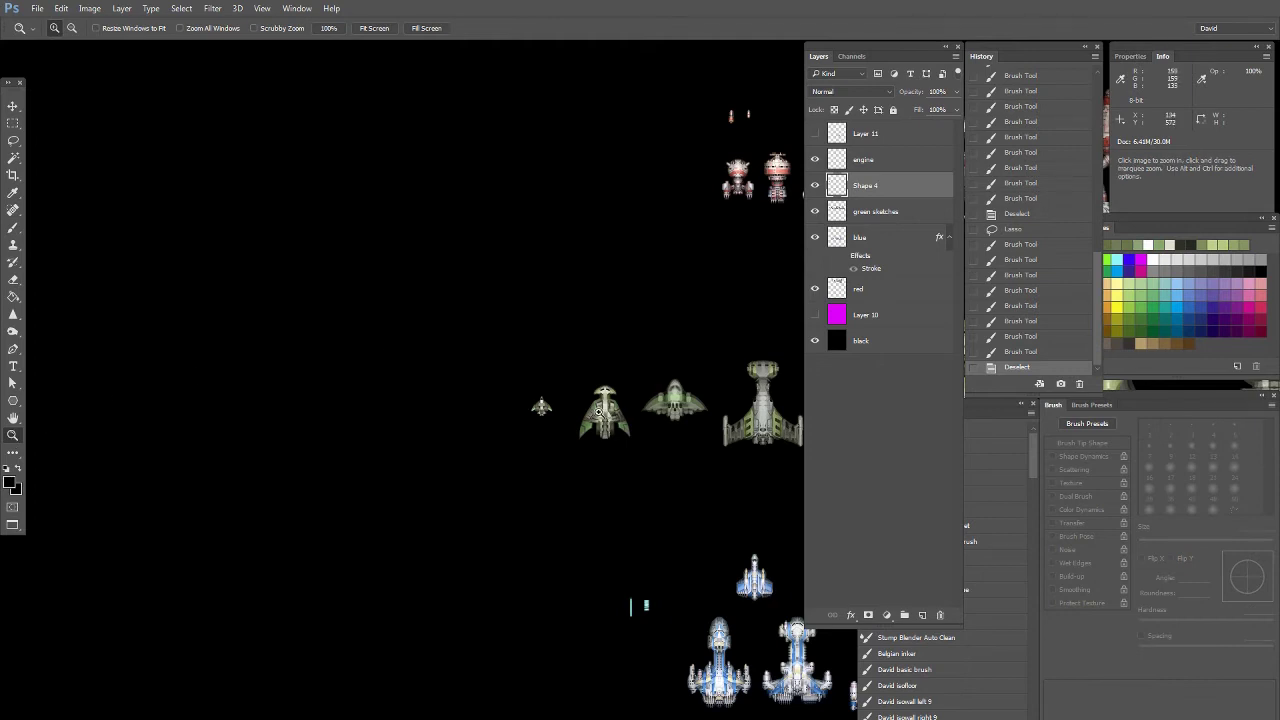
drag(584, 418, 622, 397)
drag(383, 317, 140, 303)
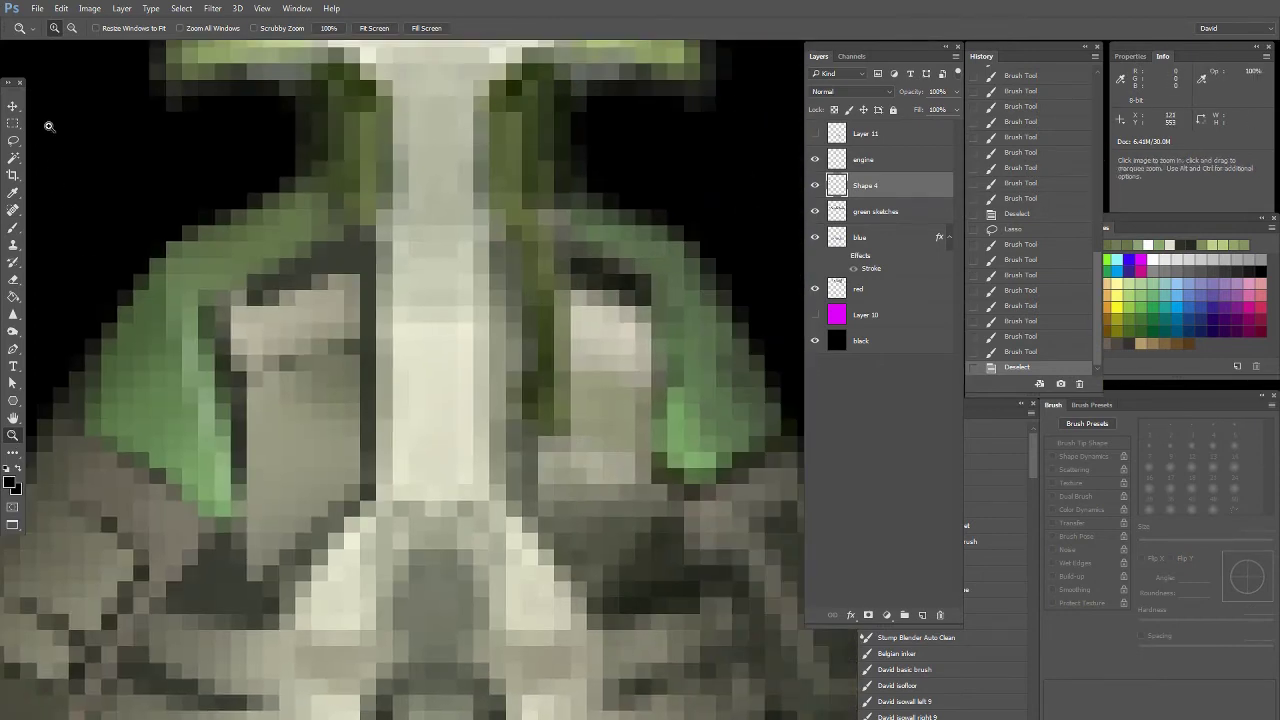
click(13, 141)
mouse_move(153, 260)
mouse_down()
mouse_move(204, 407)
mouse_move(203, 343)
mouse_move(233, 288)
mouse_move(192, 242)
mouse_up()
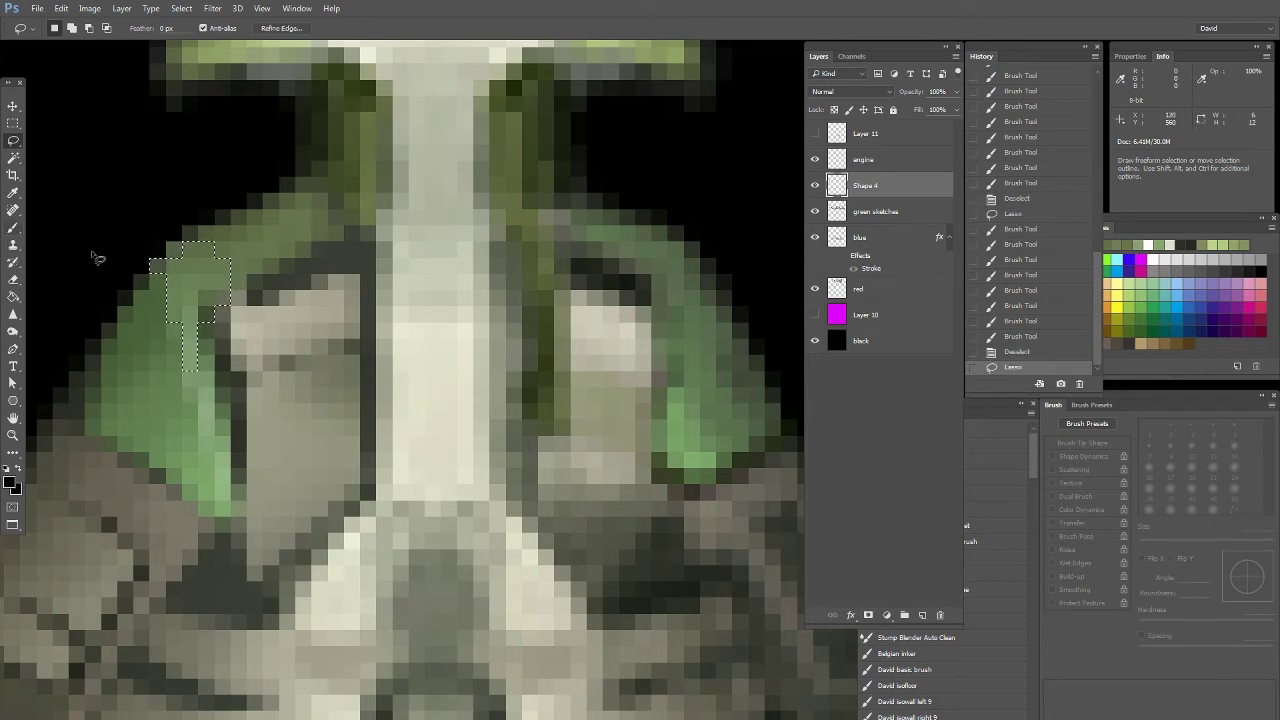
click(14, 226)
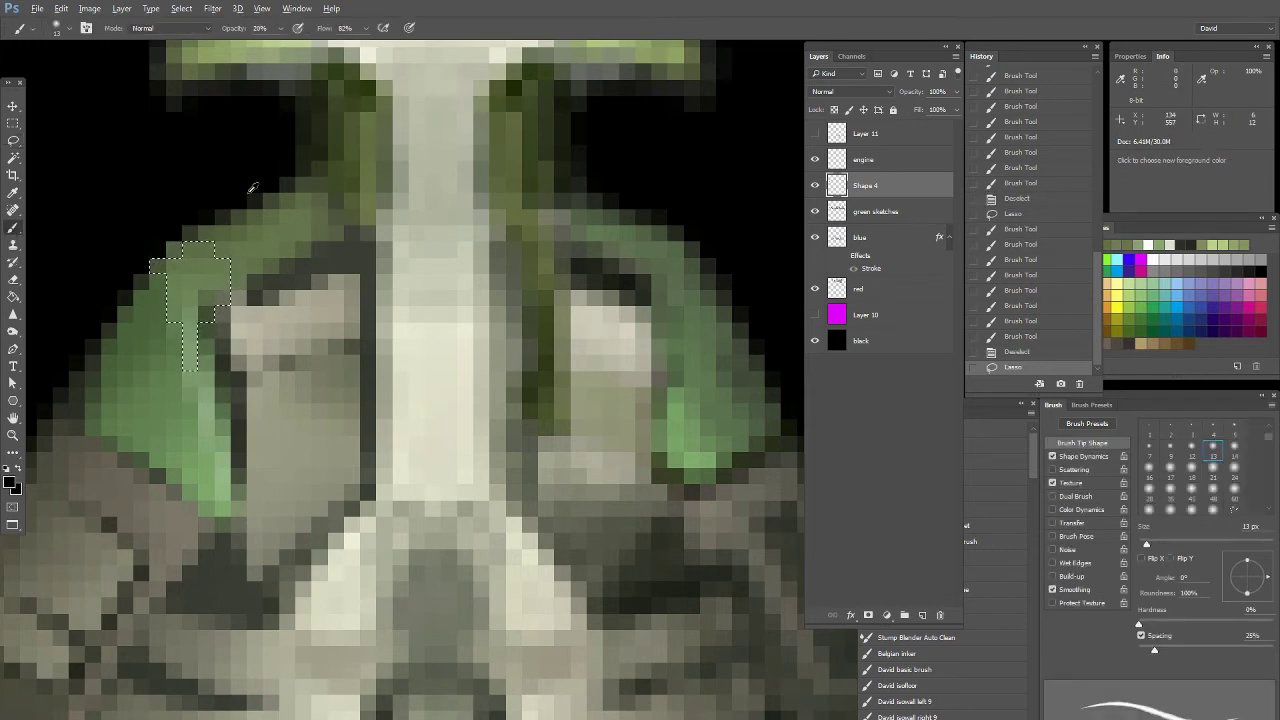
scroll(206, 240, up, 4)
alt+click(204, 460)
key(5)
drag(198, 440, 180, 394)
key(ctrl+d)
click(13, 141)
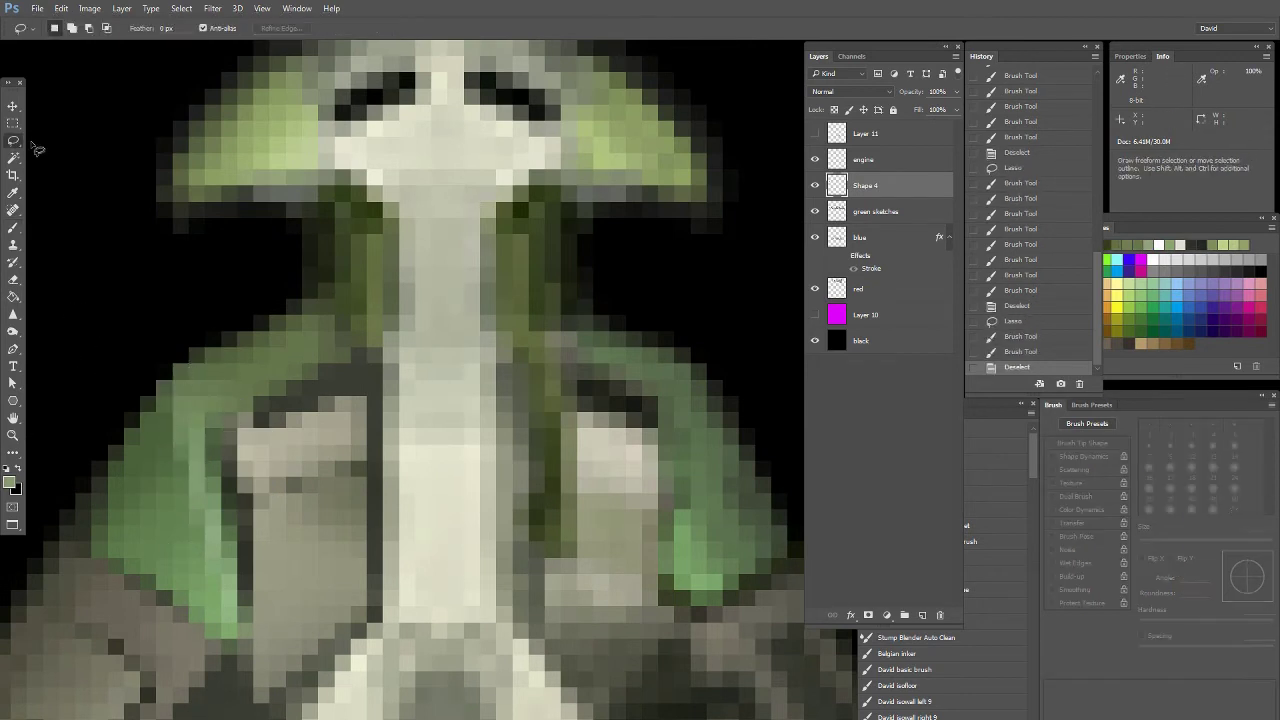
drag(335, 444, 506, 329)
drag(438, 450, 292, 430)
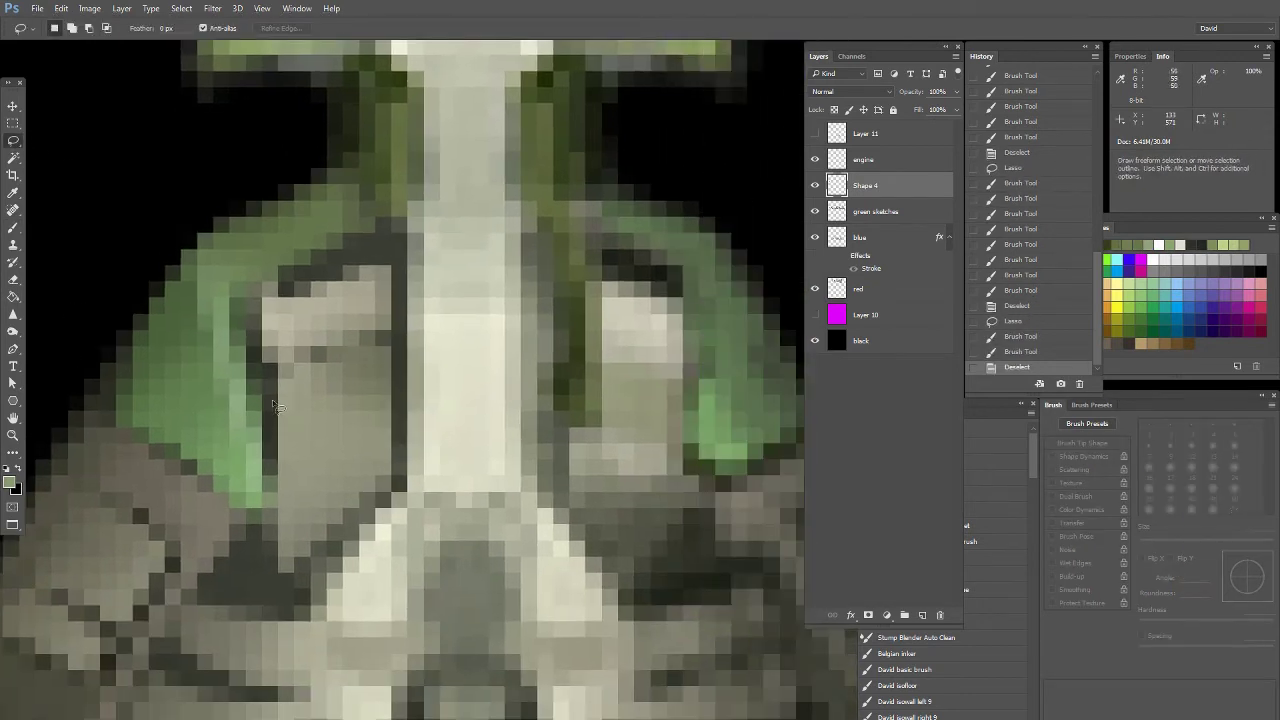
mouse_move(280, 367)
mouse_down()
mouse_move(281, 476)
mouse_move(263, 358)
mouse_up()
key(ctrl+d)
Set up a 4 px brush in Lighten mode with a green sampled from the left shoulder's bend
click(13, 208)
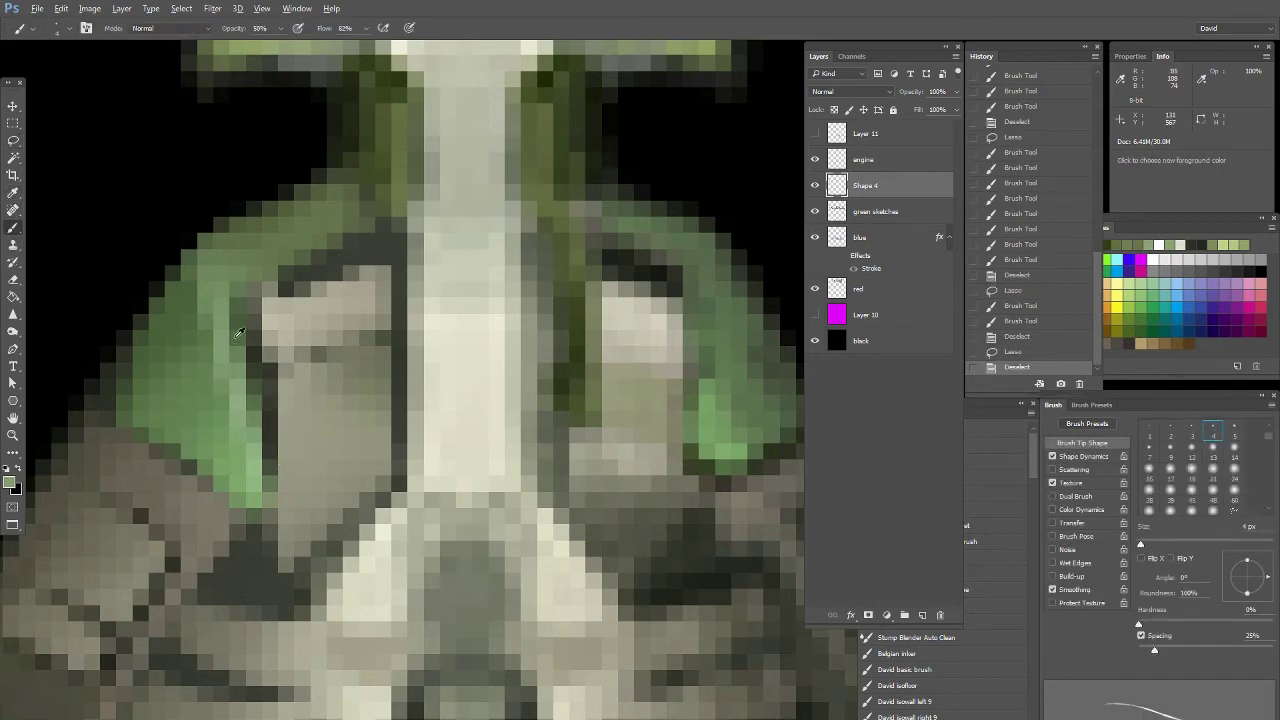
alt+click(218, 257)
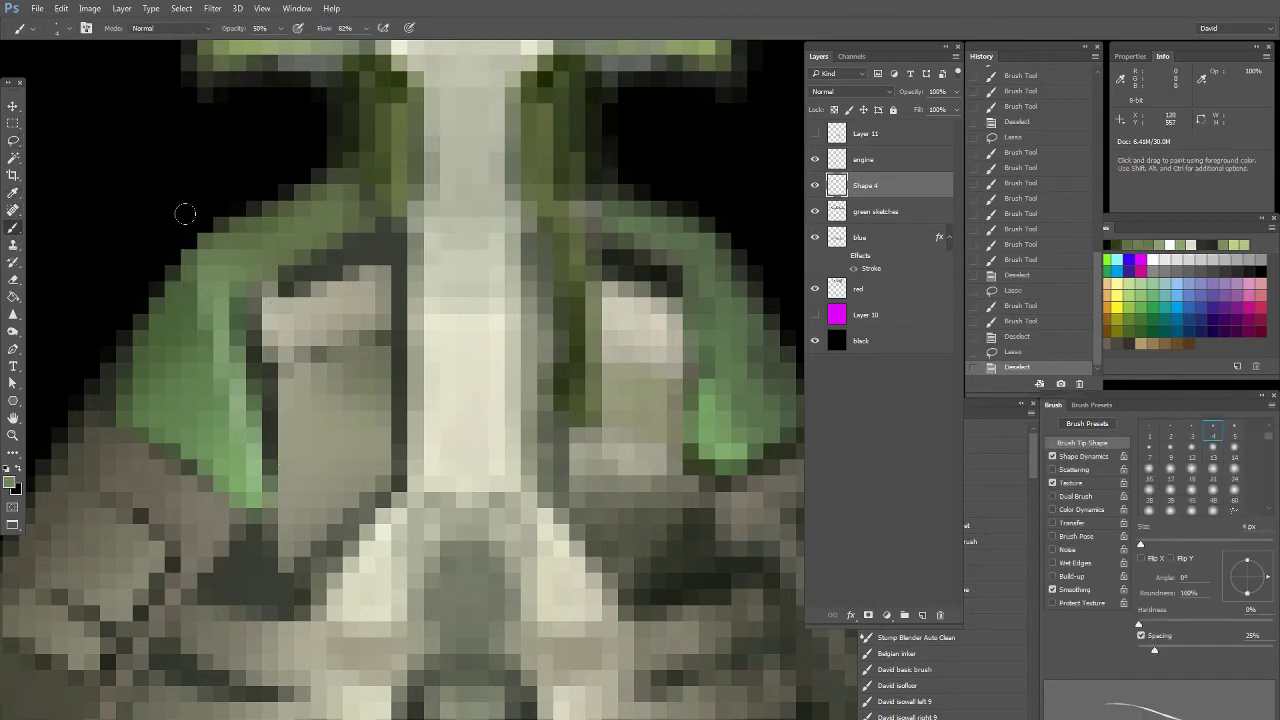
click(10, 484)
click(745, 353)
click(175, 27)
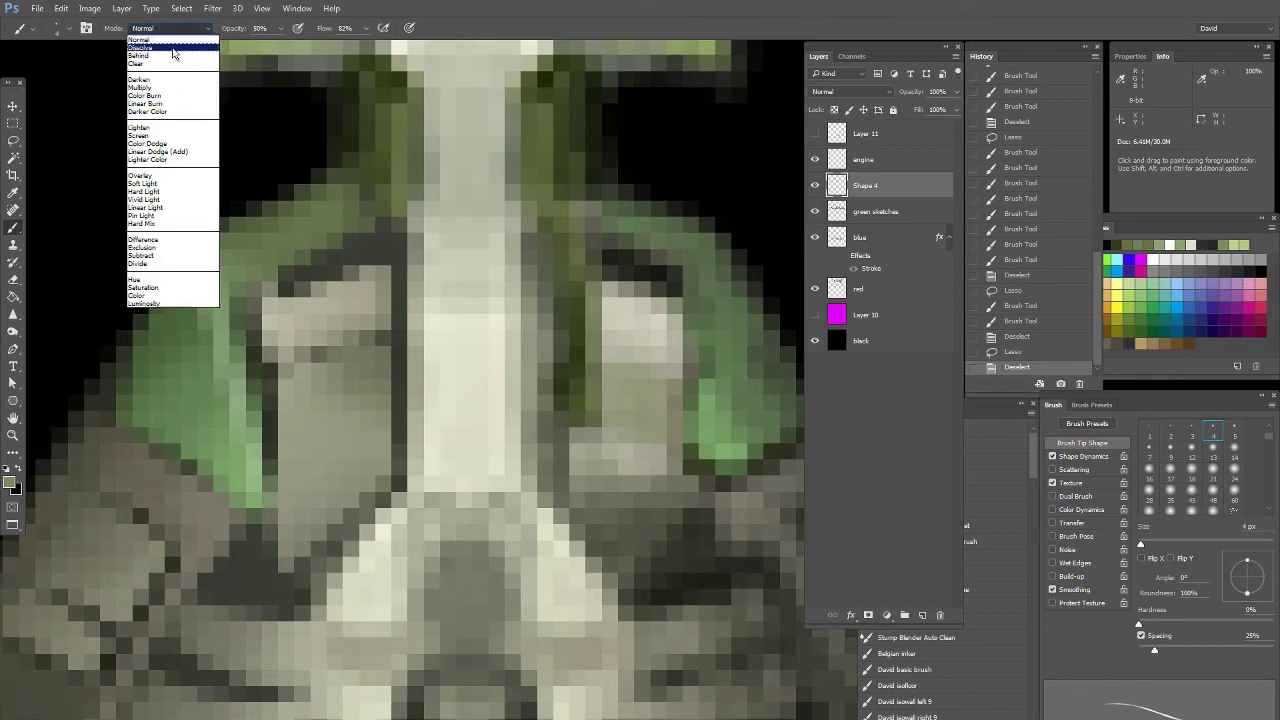
click(160, 128)
Try Lighten-mode strokes along the upper green panel's inner highlight at 100% and 30% opacity
scroll(170, 378, down, 2)
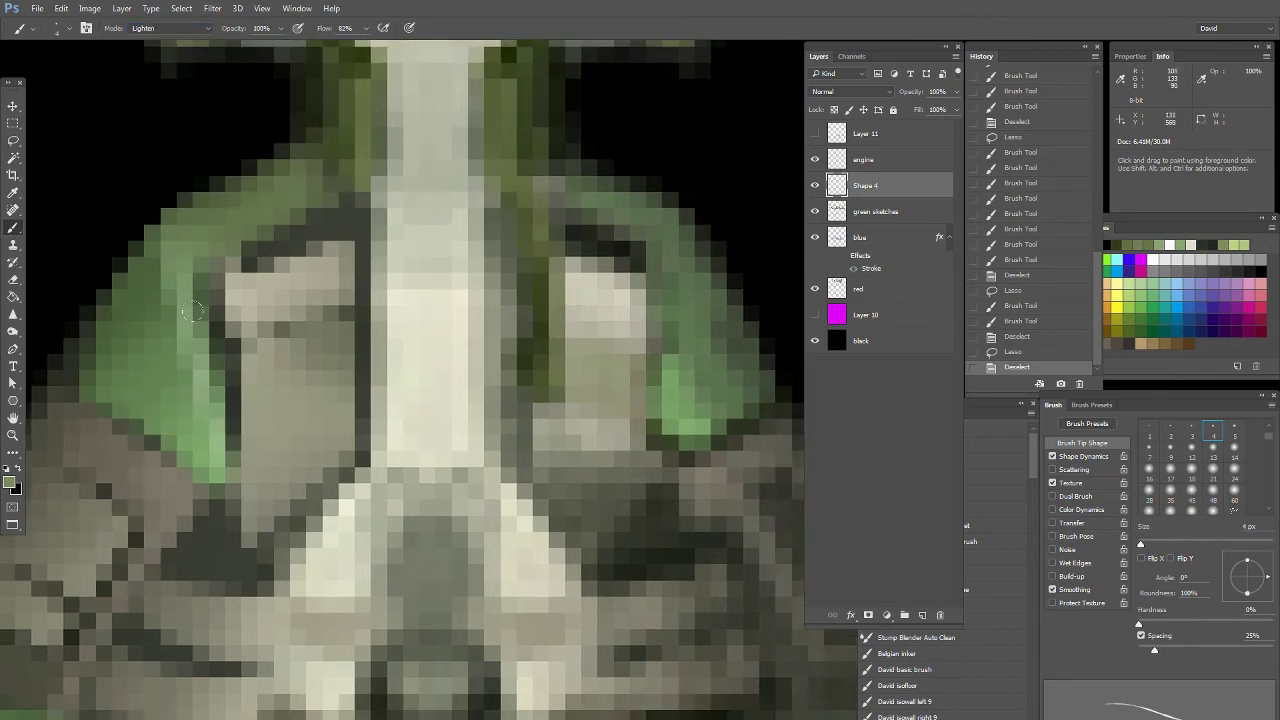
drag(213, 312, 234, 455)
key(ctrl+z)
key(3)
drag(216, 305, 233, 434)
key(ctrl+z)
key(ctrl+z)
Smooth the highlight along the upper green panel's inner edge with Lighten-mode strokes at 55% and 10% opacity
drag(211, 354, 232, 430)
key(5)
key(5)
drag(213, 300, 232, 420)
drag(228, 370, 224, 481)
key(1)
drag(231, 400, 232, 465)
mouse_move(231, 395)
mouse_down()
mouse_move(232, 460)
mouse_move(233, 428)
mouse_up()
drag(226, 376, 233, 440)
mouse_move(228, 385)
mouse_down()
mouse_move(233, 445)
mouse_move(236, 430)
mouse_up()
Blend the left shoulder's upper green band with an olive green sampled from it at 30% opacity
drag(331, 361, 331, 328)
drag(334, 350, 355, 200)
key(3)
alt+click(274, 192)
mouse_move(352, 282)
mouse_down()
mouse_move(443, 236)
mouse_move(436, 255)
mouse_move(325, 183)
mouse_move(339, 225)
mouse_move(262, 218)
mouse_move(325, 197)
mouse_up()
drag(361, 143, 345, 185)
mouse_move(335, 189)
mouse_down()
mouse_move(463, 505)
mouse_move(440, 258)
mouse_up()
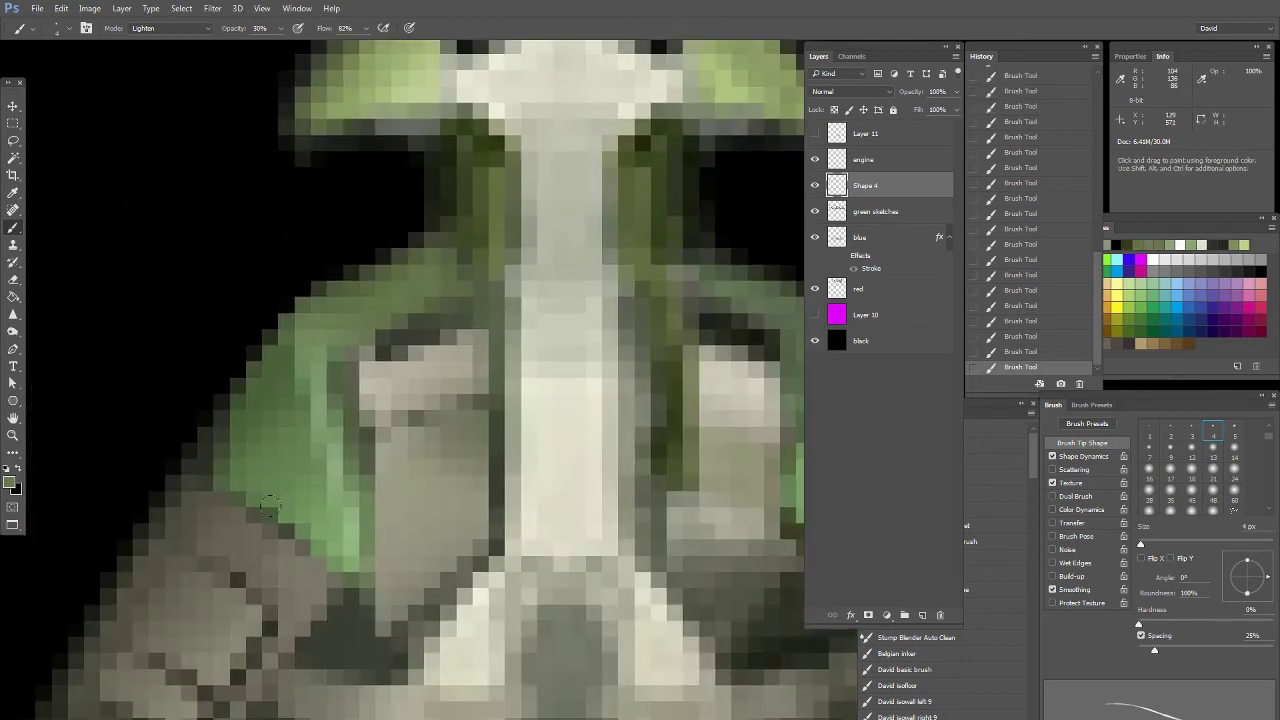
drag(270, 525, 286, 345)
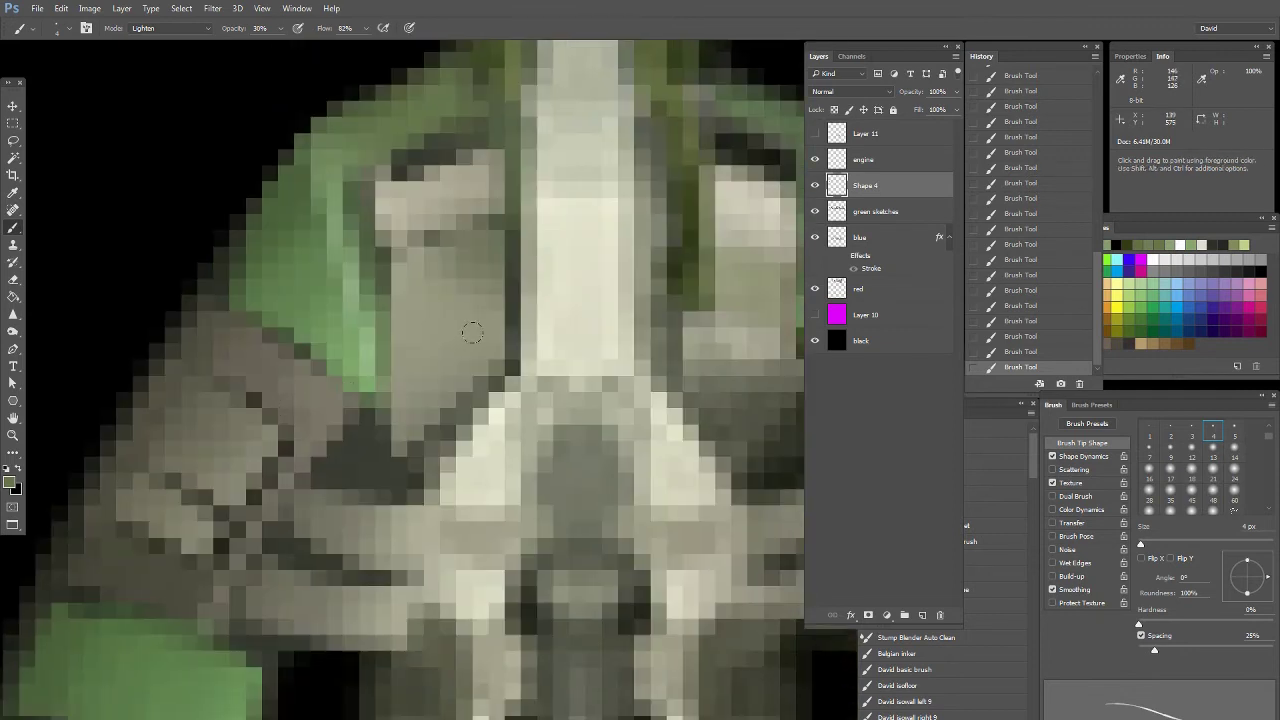
Sample the shoulder's green near the neck and lighten the join between left shoulder and neck at 30% opacity
scroll(456, 153, down, 2)
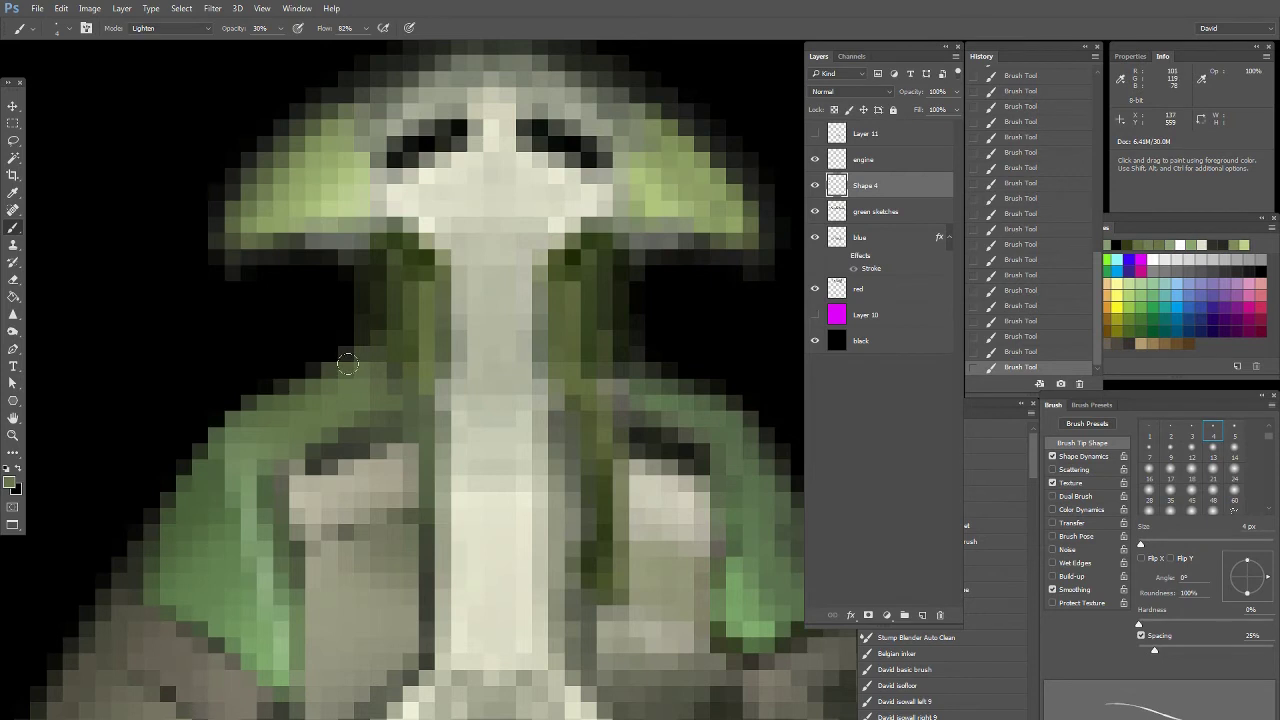
alt+click(341, 409)
drag(422, 252, 377, 248)
drag(353, 537, 387, 297)
drag(363, 411, 419, 248)
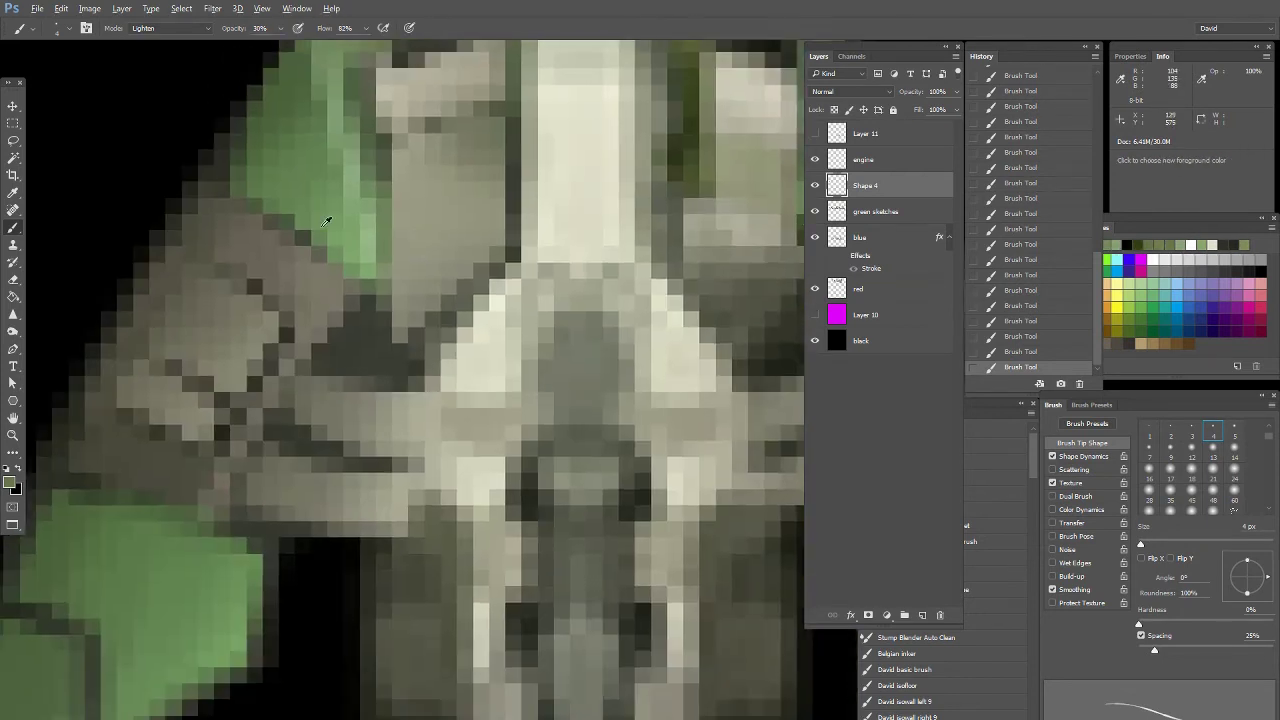
Sample the green at the upper panel's lower edge and brush it along the neighbouring left wing edges at 30% opacity
alt+click(309, 213)
drag(397, 343, 227, 405)
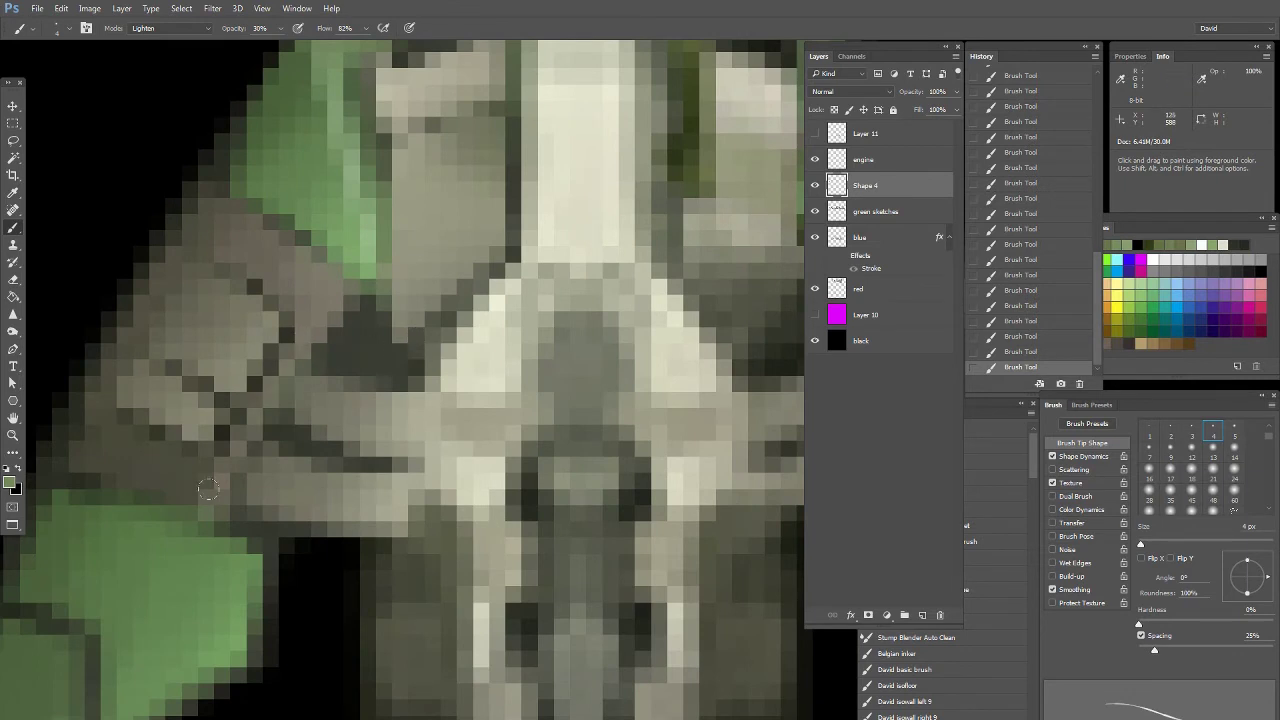
drag(189, 524, 310, 508)
drag(284, 420, 440, 482)
drag(406, 370, 422, 363)
drag(603, 250, 443, 493)
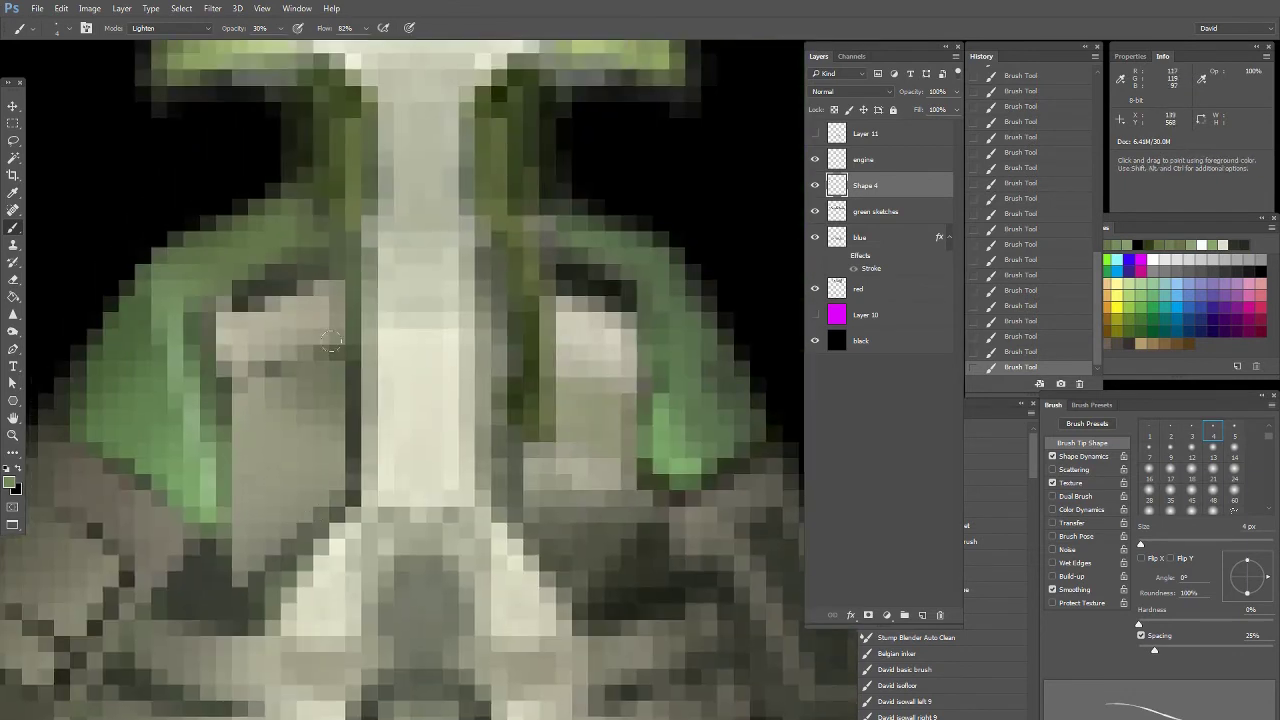
Sample a pale beige from the central hull and brush the left beige panel's lower diagonal edge in Normal mode at 50% opacity
drag(348, 540, 394, 299)
drag(311, 258, 428, 492)
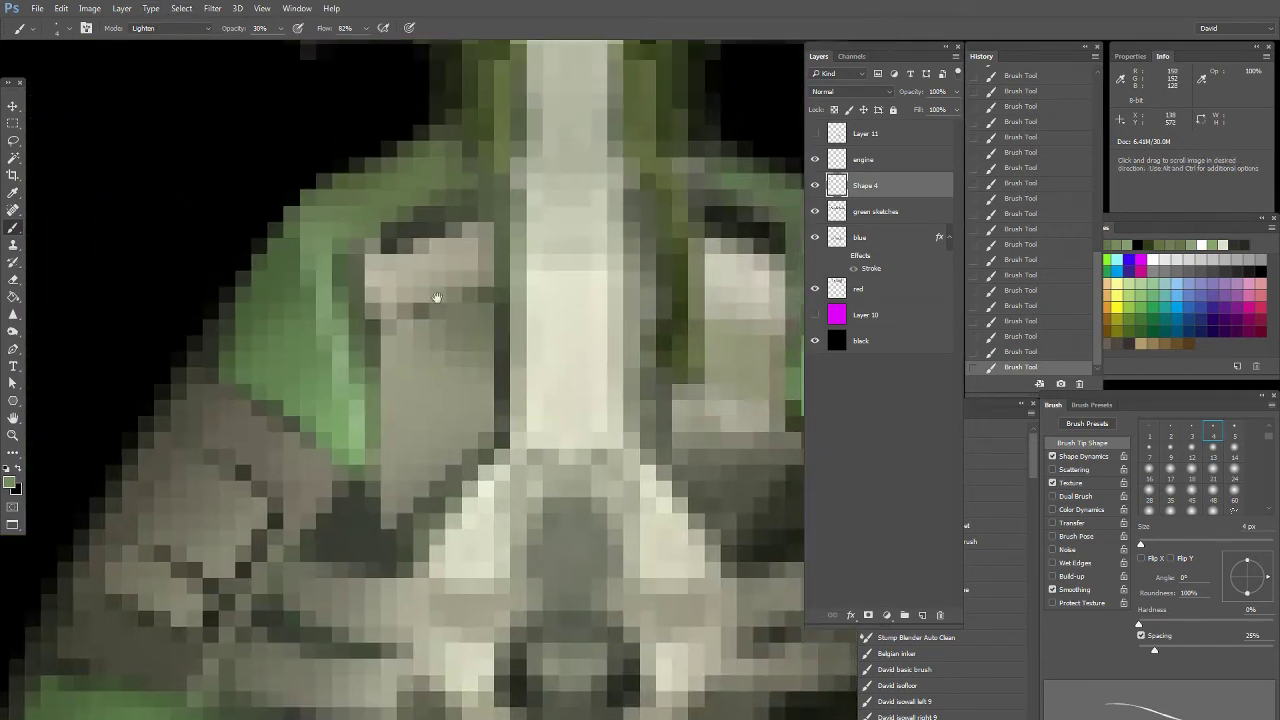
click(162, 27)
click(150, 41)
drag(257, 540, 317, 422)
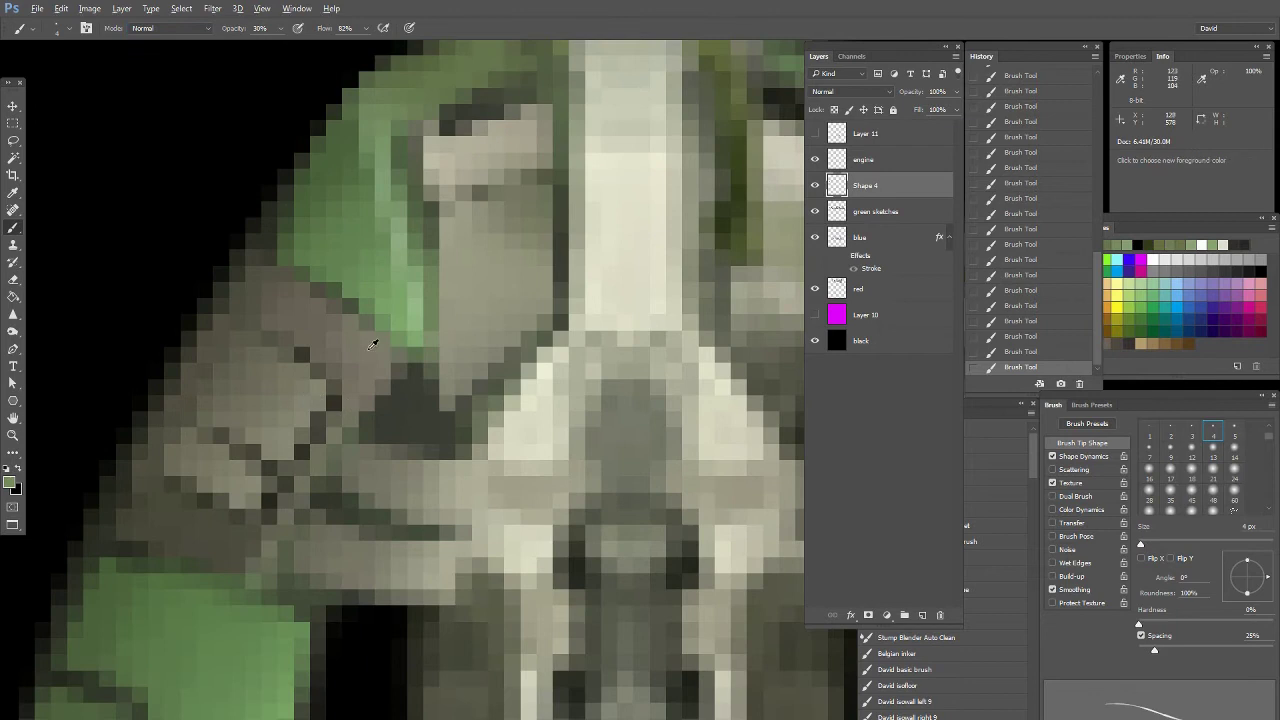
alt+click(405, 334)
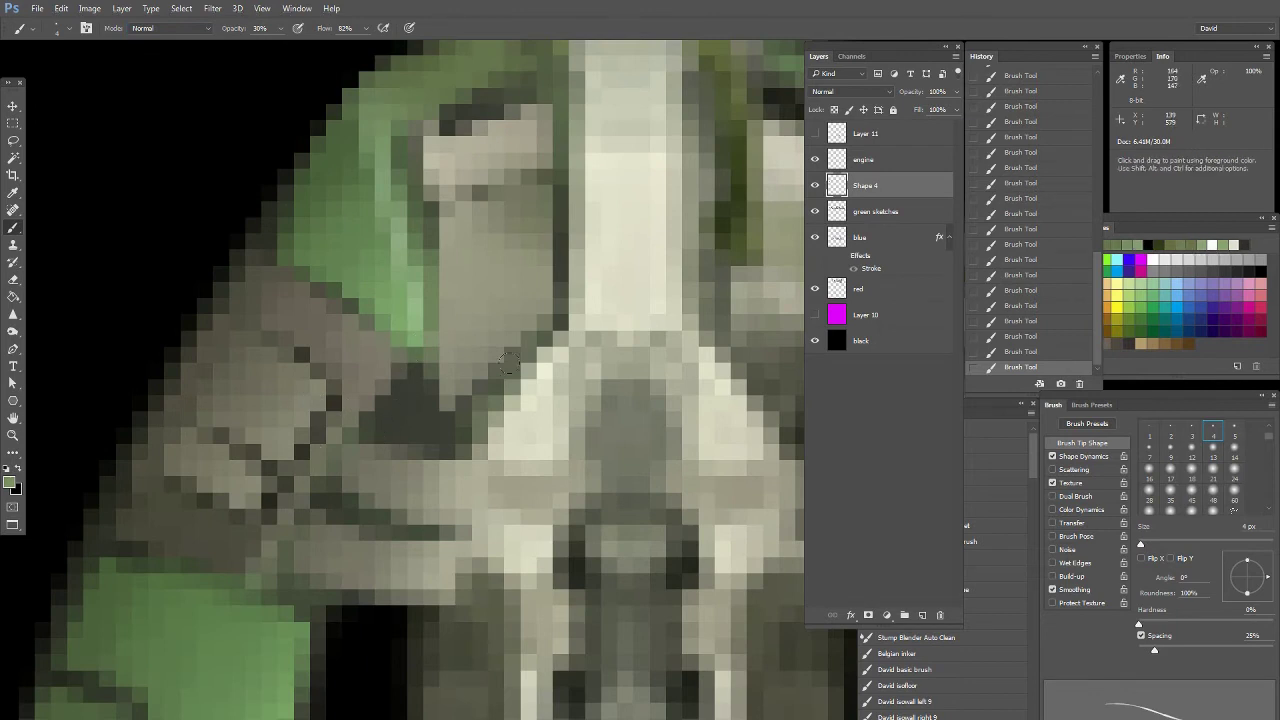
alt+click(546, 353)
key(5)
drag(540, 343, 443, 440)
key(ctrl+z)
drag(484, 396, 555, 322)
drag(533, 232, 419, 488)
drag(409, 594, 583, 245)
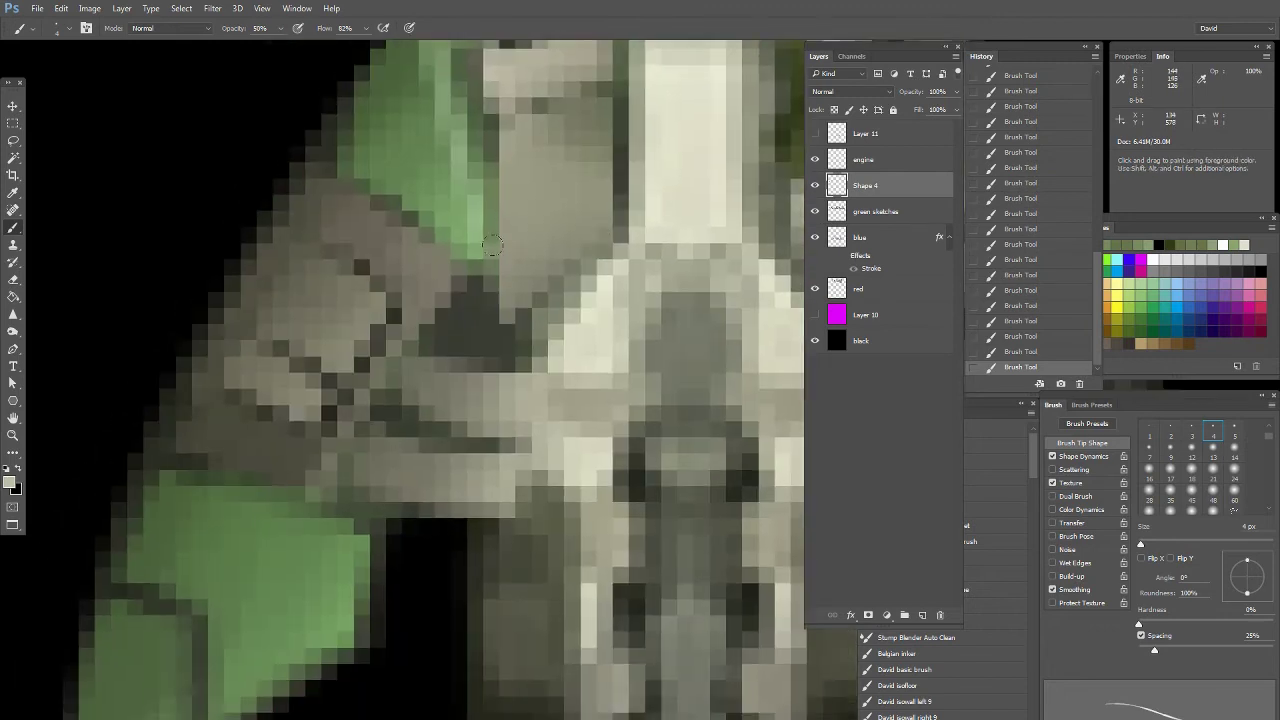
Examine the green ship's shoulders, wings and rear hull, both at 100% zoom among the other ships and close up
drag(492, 248, 322, 403)
click(13, 140)
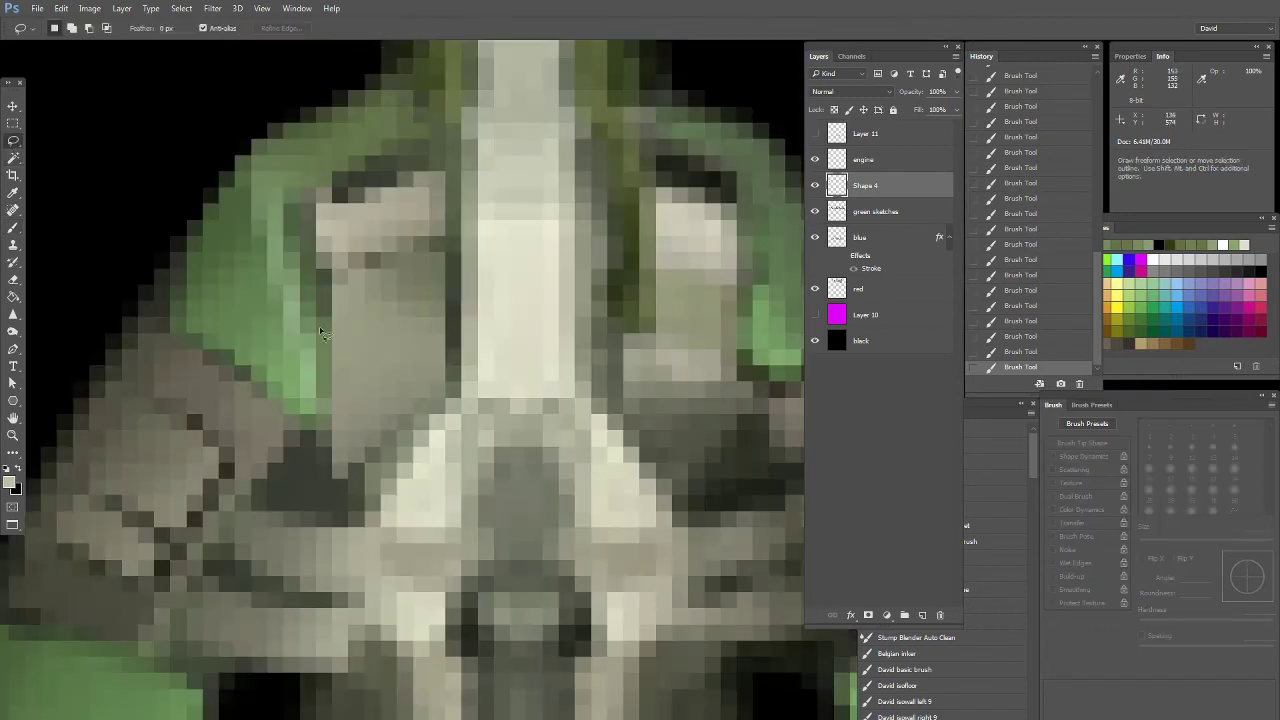
click(13, 227)
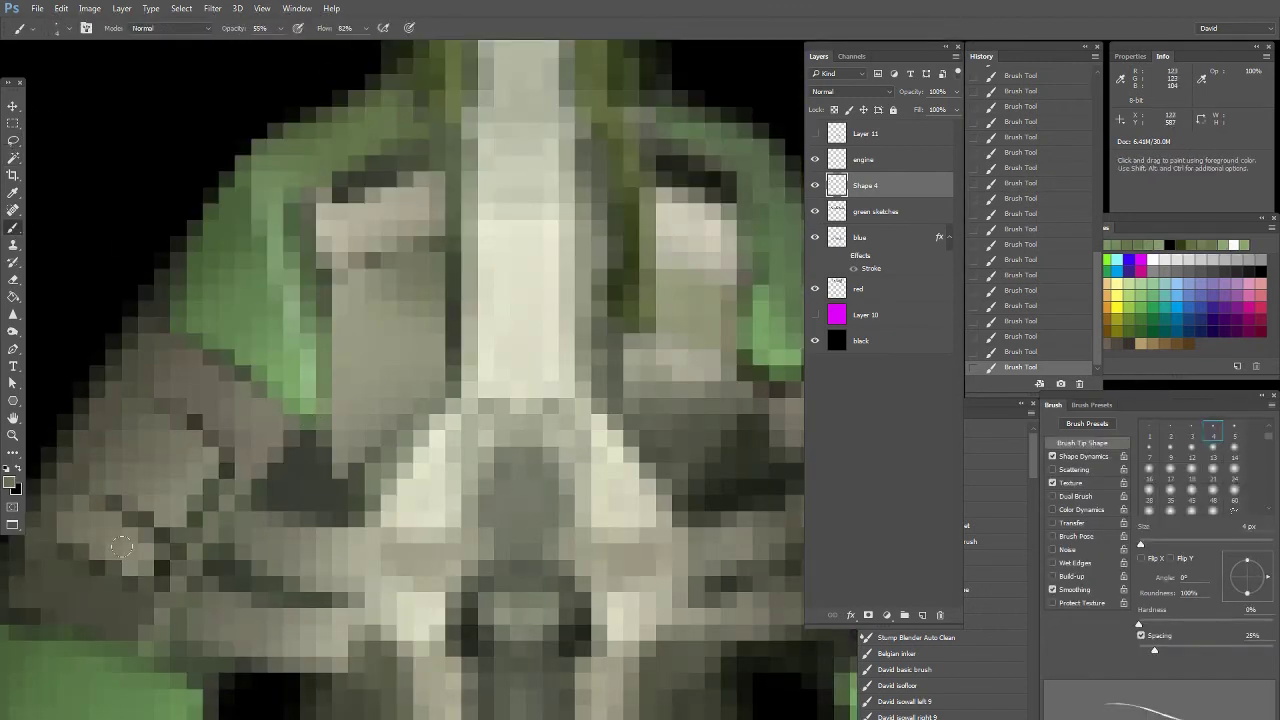
double_click(13, 435)
drag(651, 481, 497, 428)
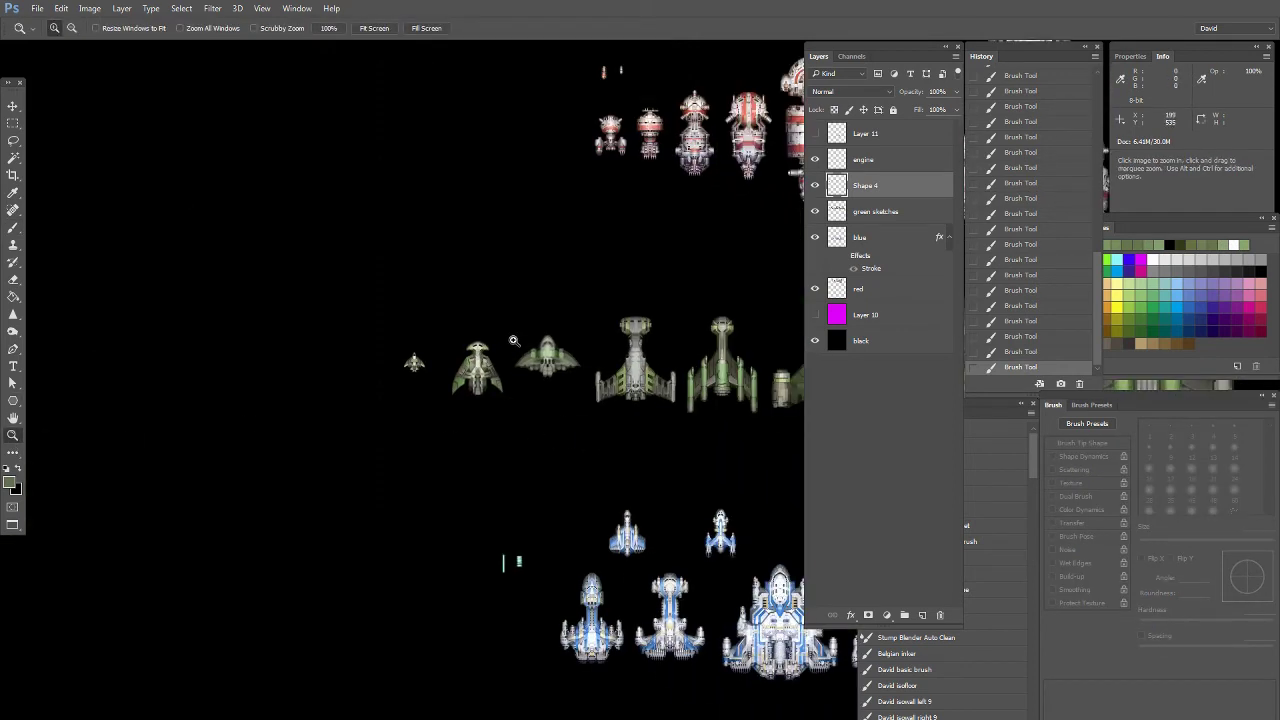
drag(510, 345, 451, 415)
drag(466, 327, 200, 347)
click(13, 140)
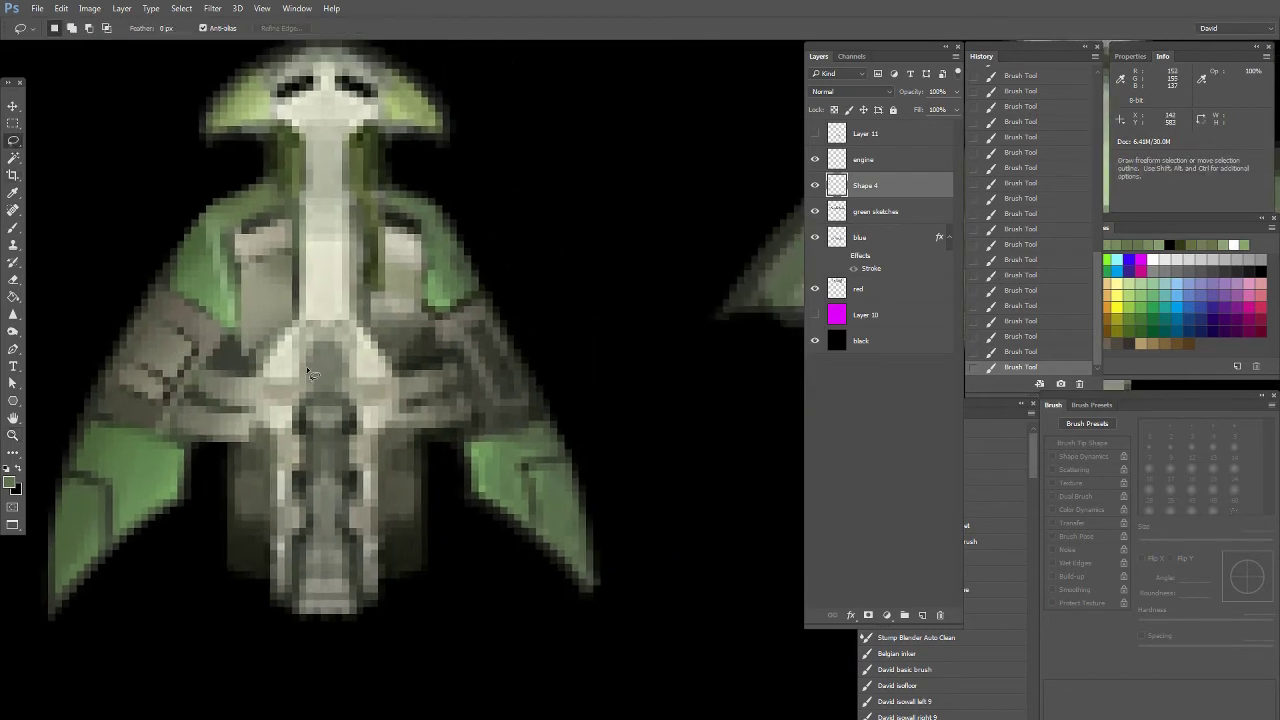
right_click(13, 227)
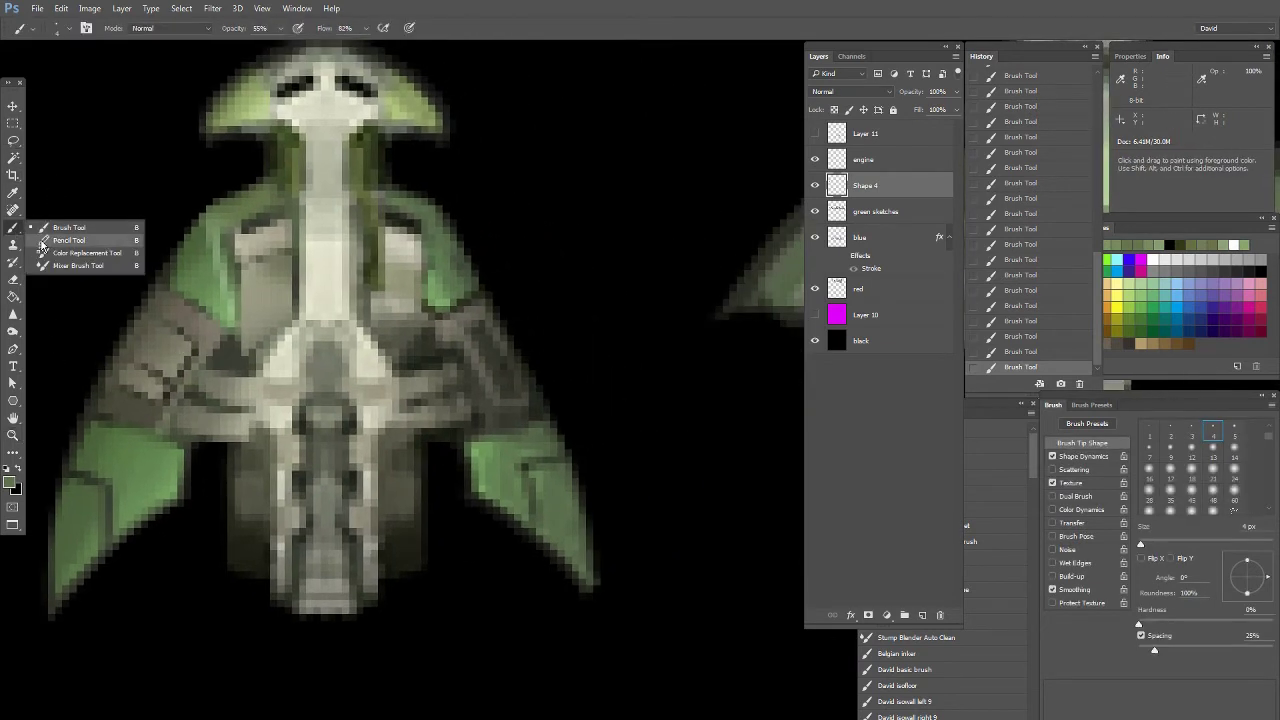
click(60, 241)
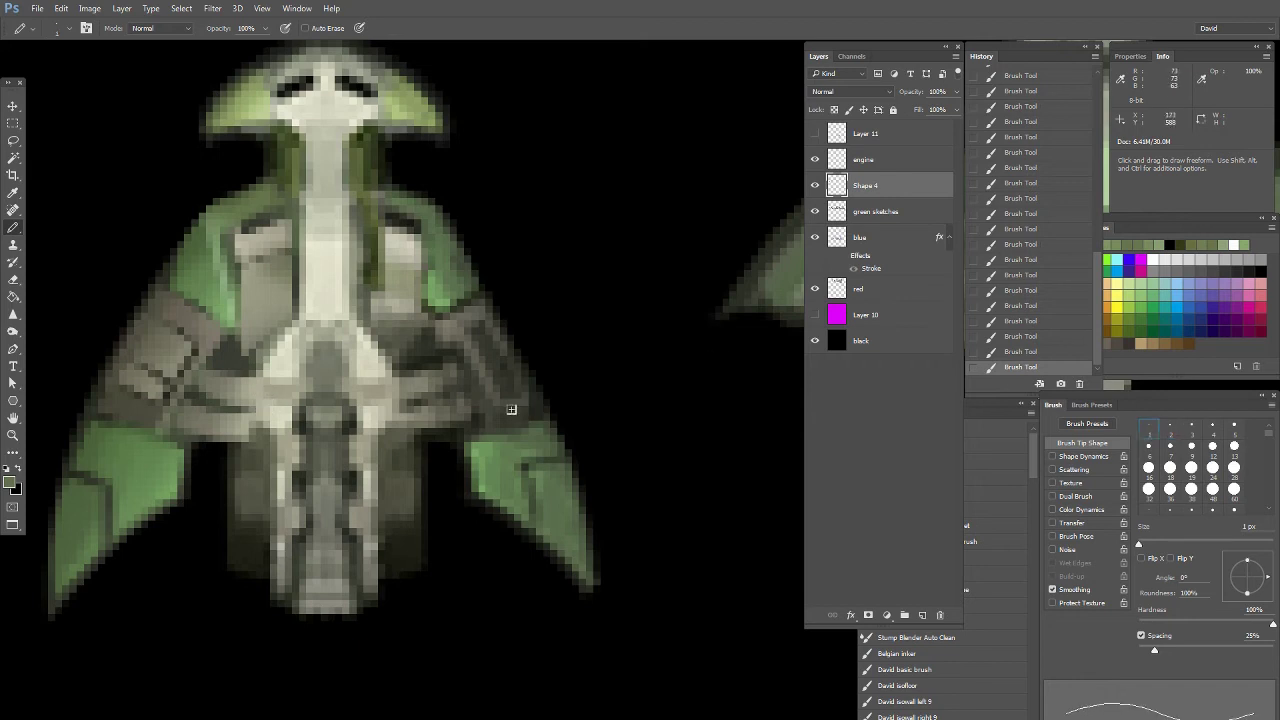
drag(278, 429, 437, 390)
click(13, 435)
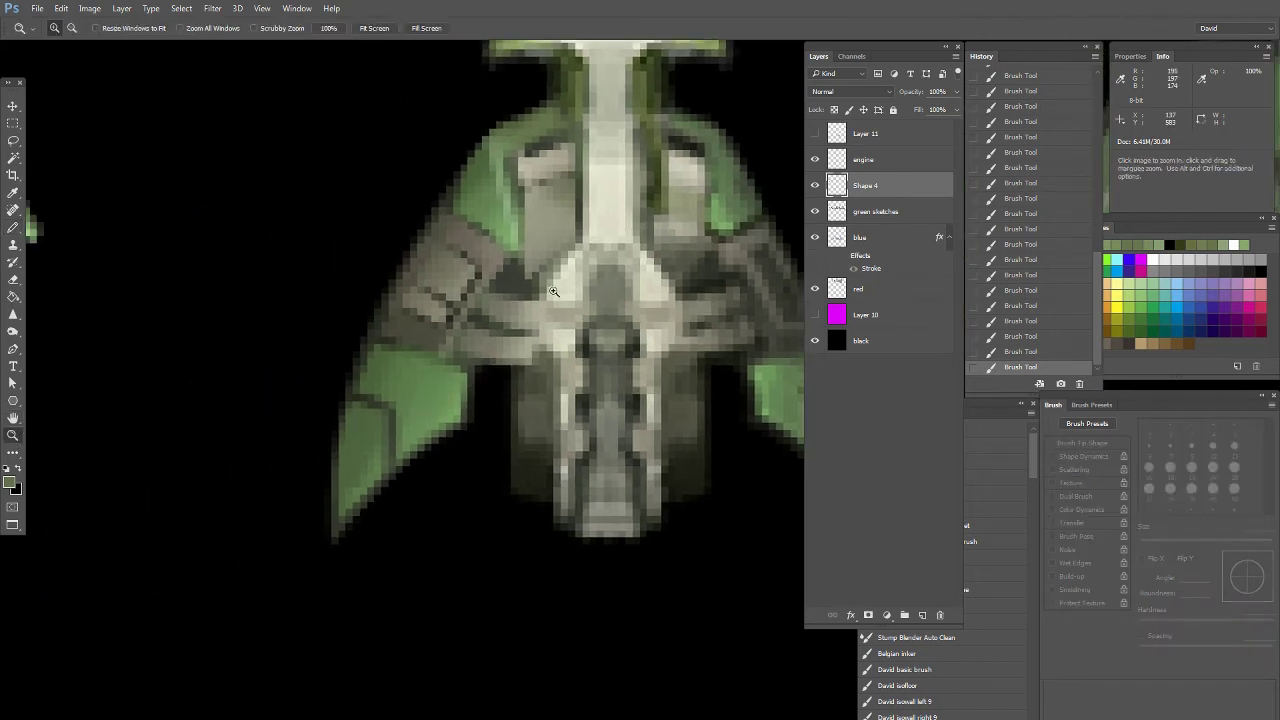
drag(553, 341, 435, 440)
drag(491, 594, 256, 373)
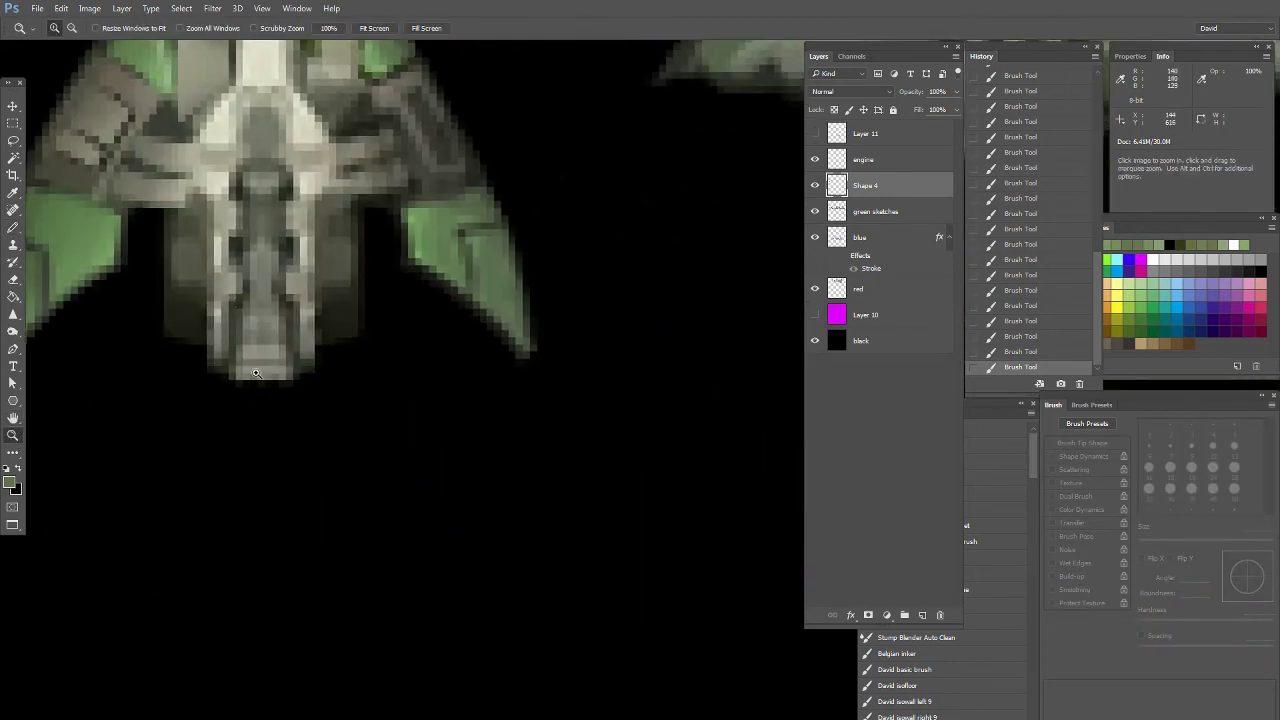
drag(306, 273, 431, 361)
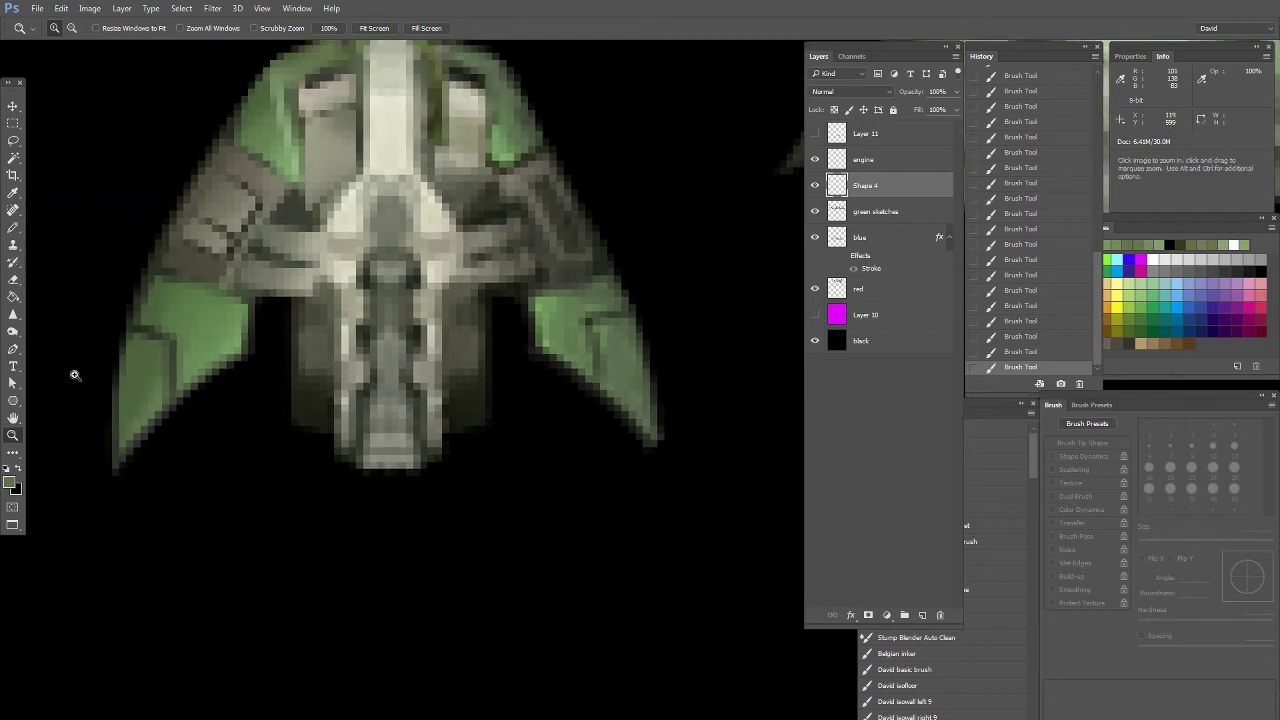
double_click(14, 435)
drag(616, 402, 391, 328)
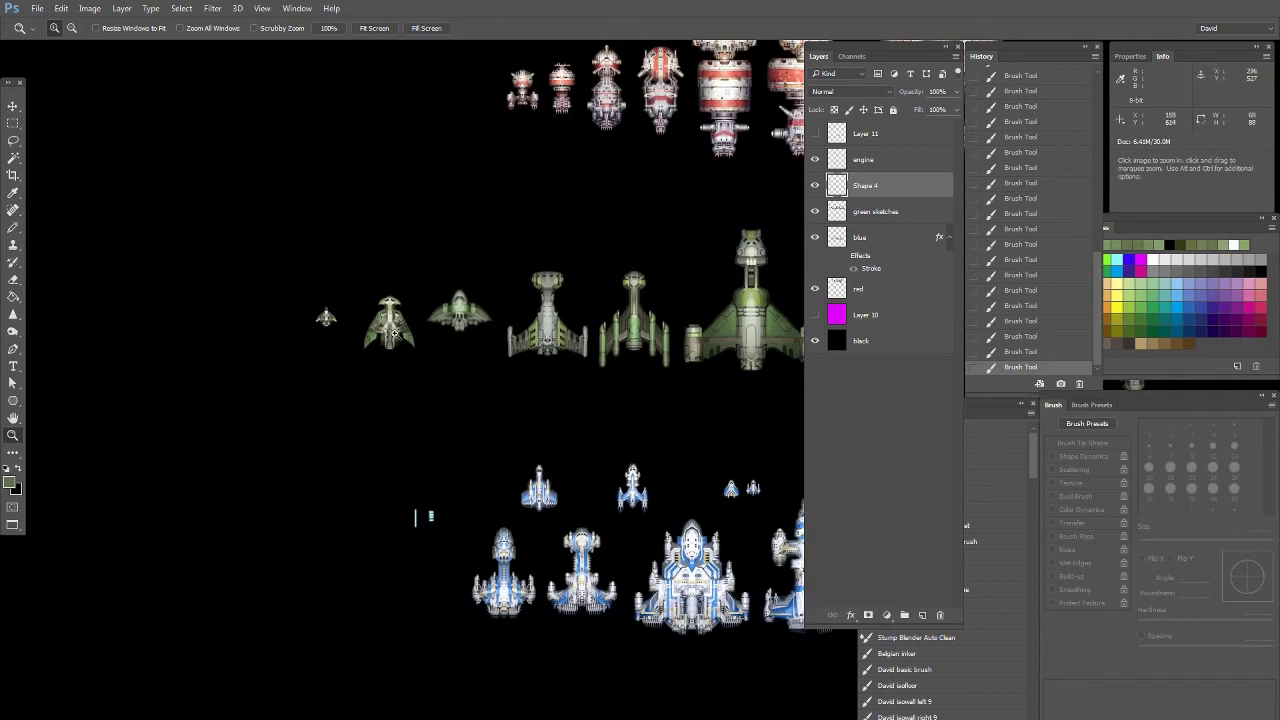
click(392, 324)
click(429, 546)
drag(314, 583, 231, 496)
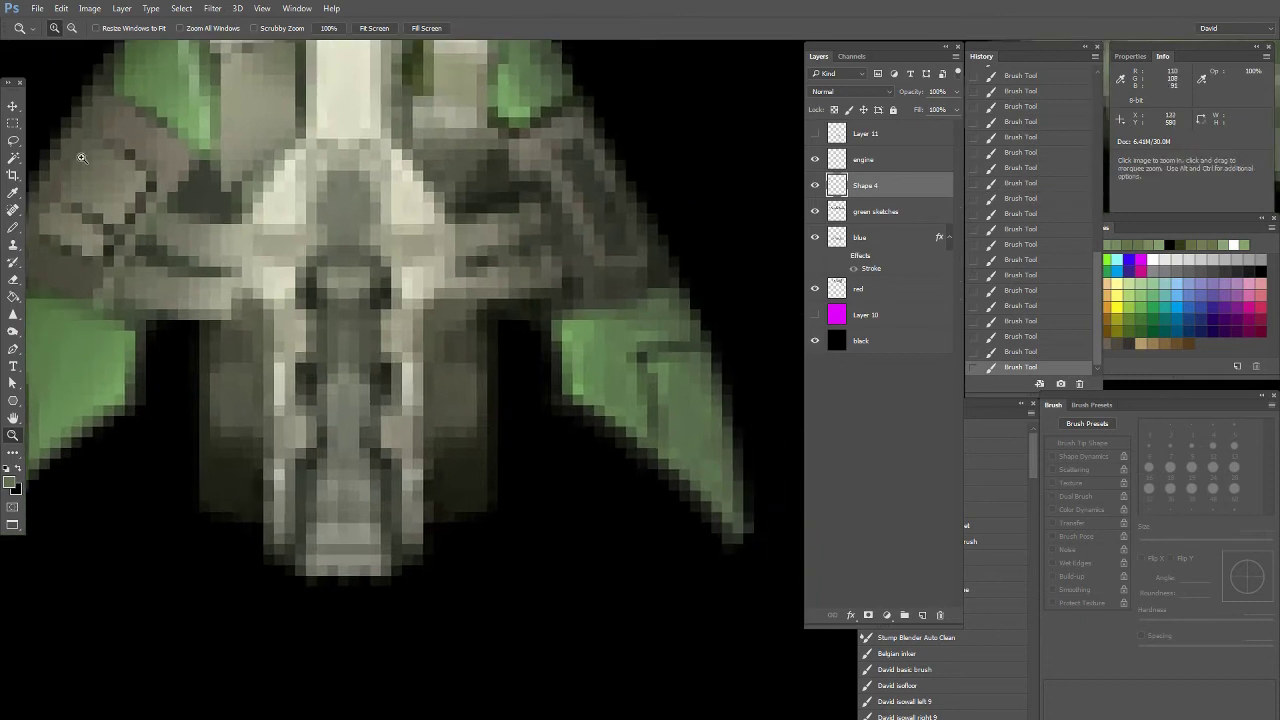
Show the magenta Layer 10 as the backdrop and make Shape 4 the active layer again
click(14, 141)
click(827, 318)
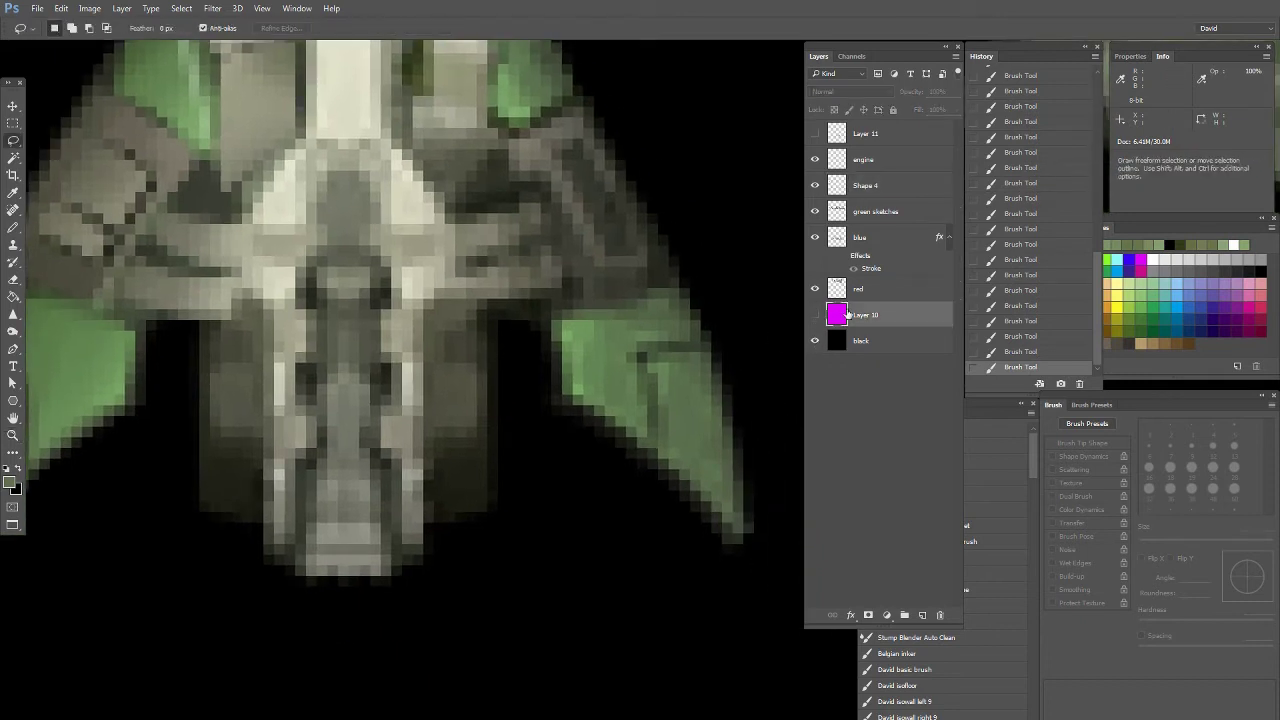
click(815, 316)
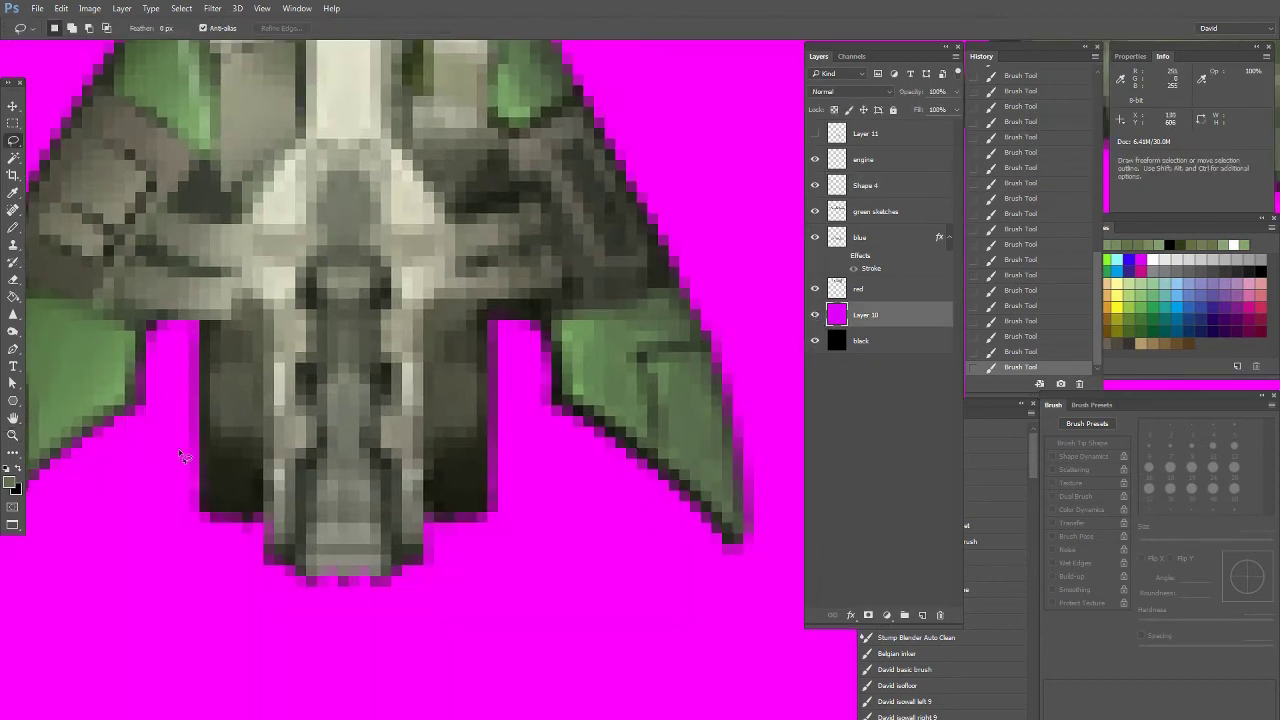
scroll(177, 449, left, 3)
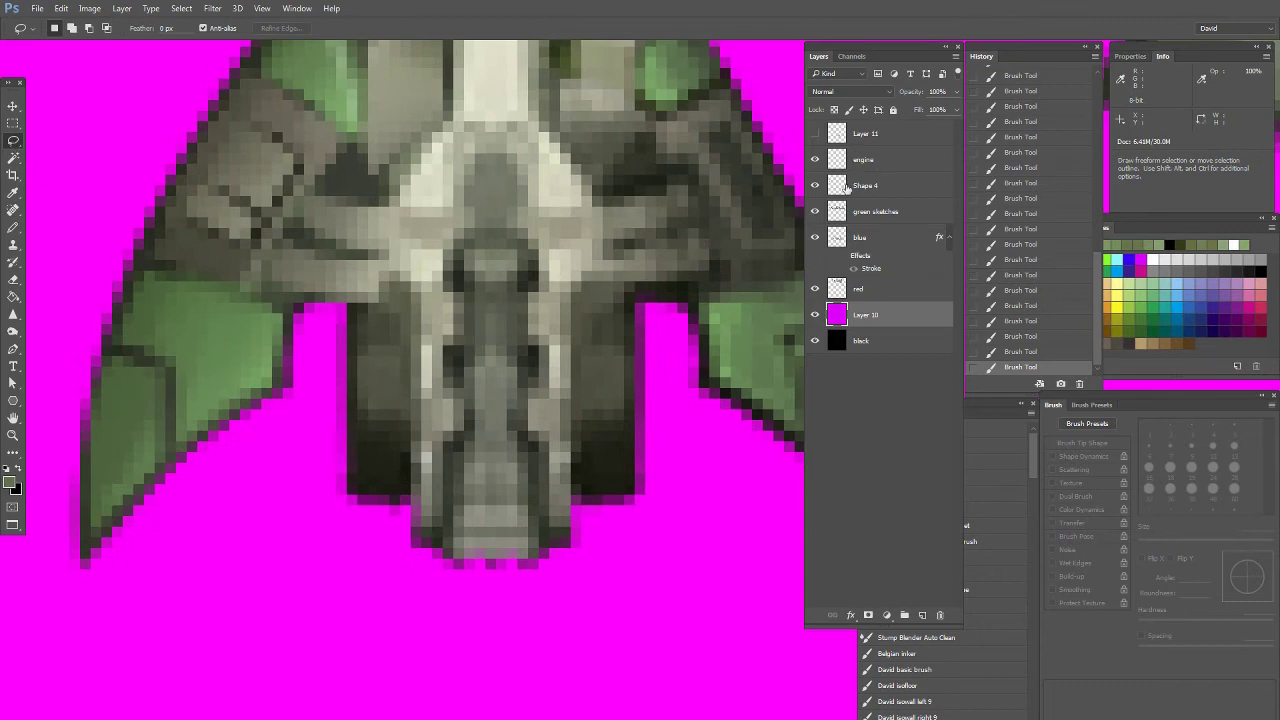
click(870, 211)
click(866, 185)
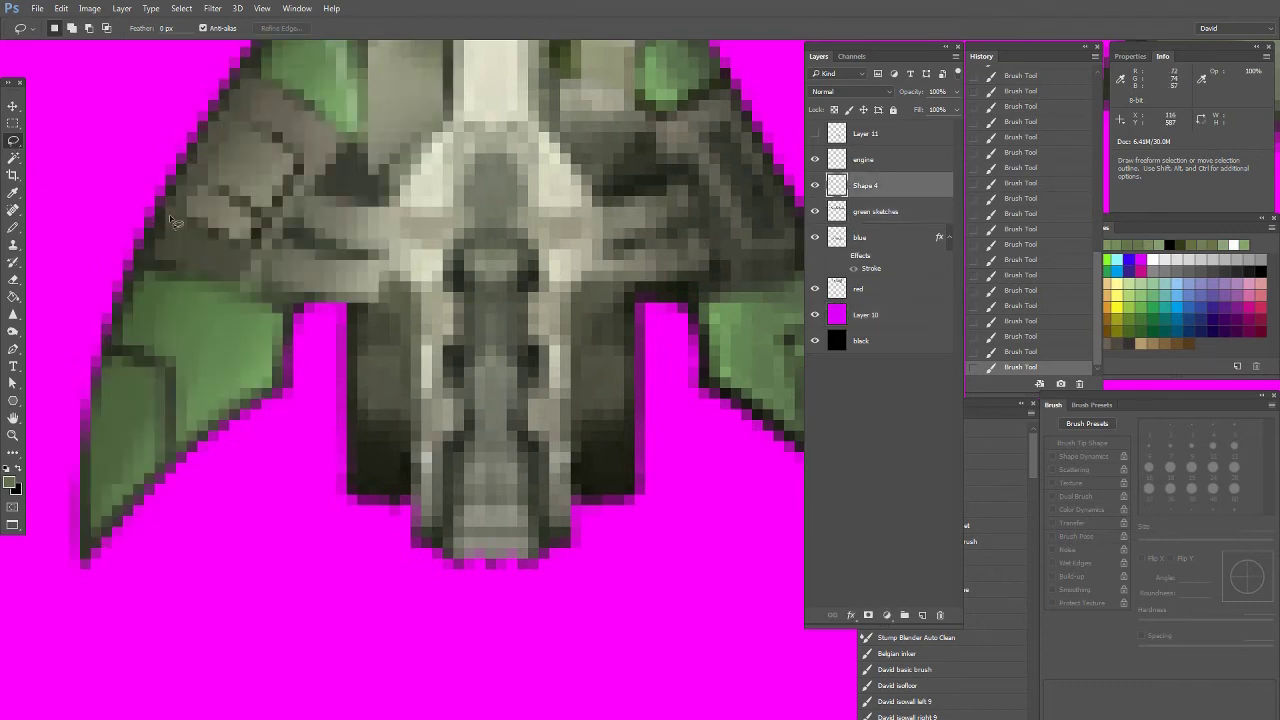
Copy the ship's rear engine section from the green sketches layer with a rectangular marquee and paste it as a new layer
key(m)
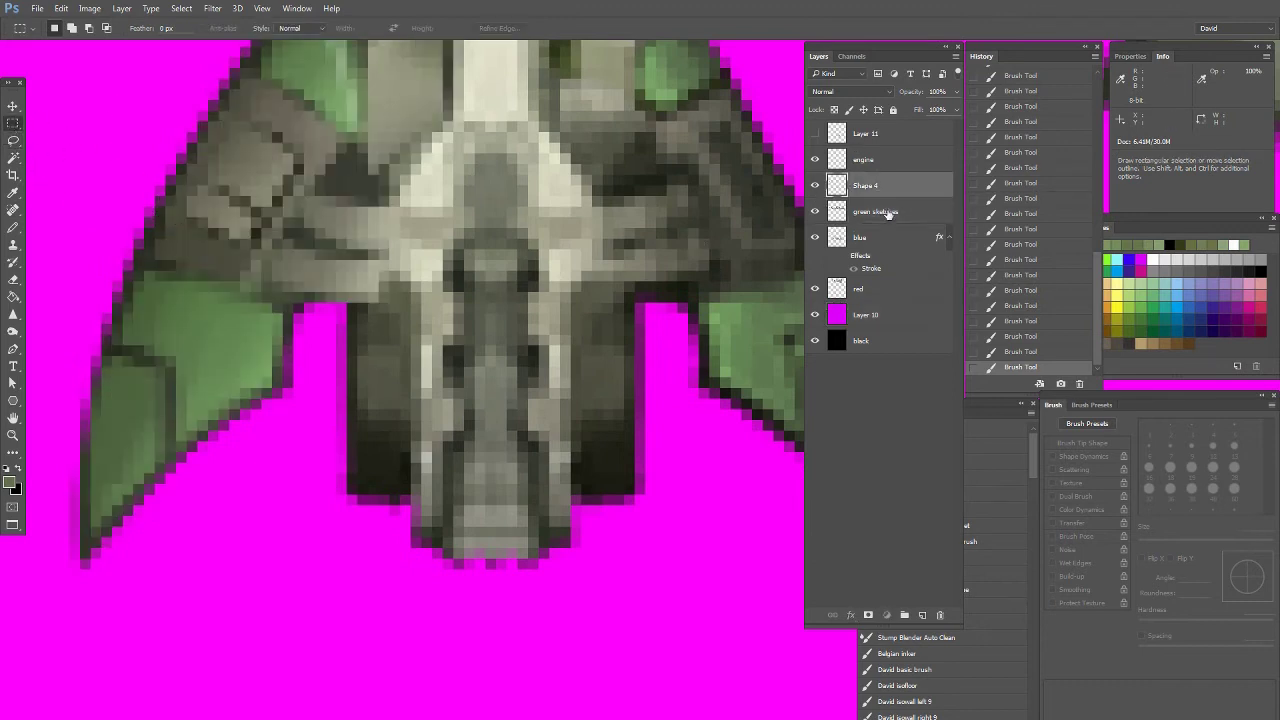
click(885, 210)
drag(337, 302, 425, 410)
drag(638, 618, 650, 627)
key(ctrl+c)
key(ctrl+v)
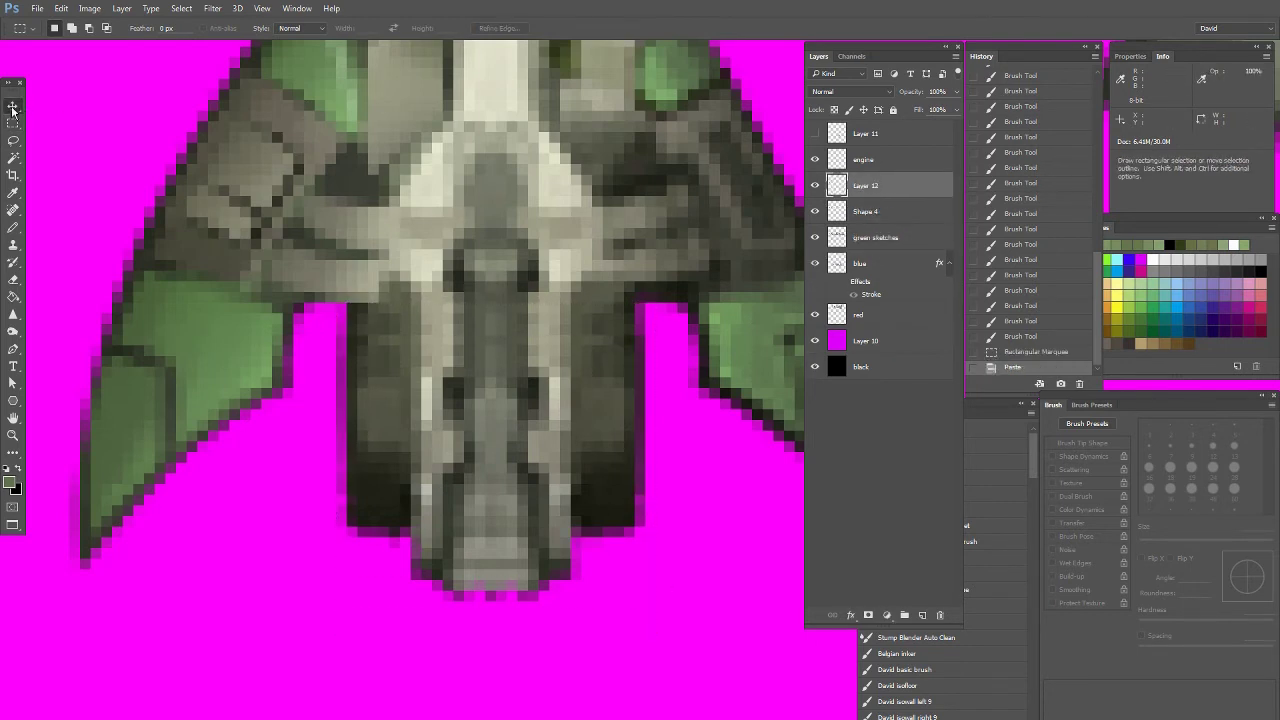
Move the pasted engine section up to line up with the original hull and merge it down into Shape 4
click(14, 106)
drag(456, 404, 456, 372)
key(ctrl+e)
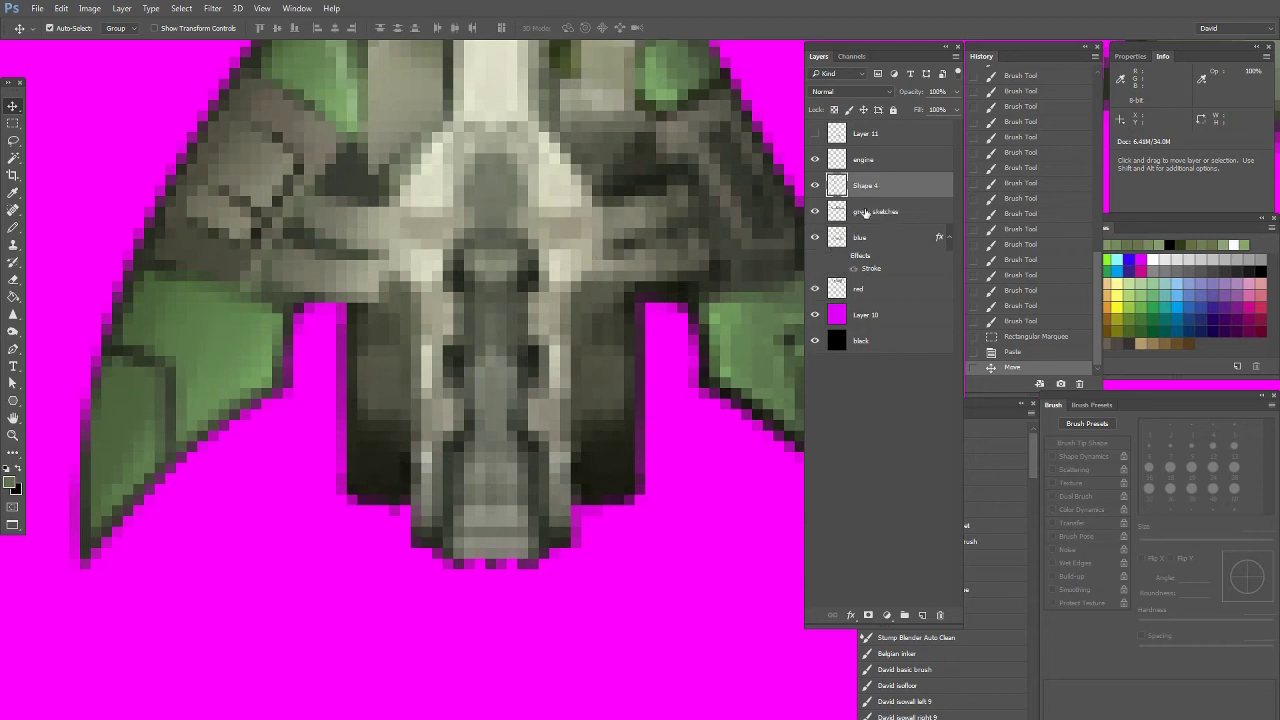
click(815, 212)
click(816, 212)
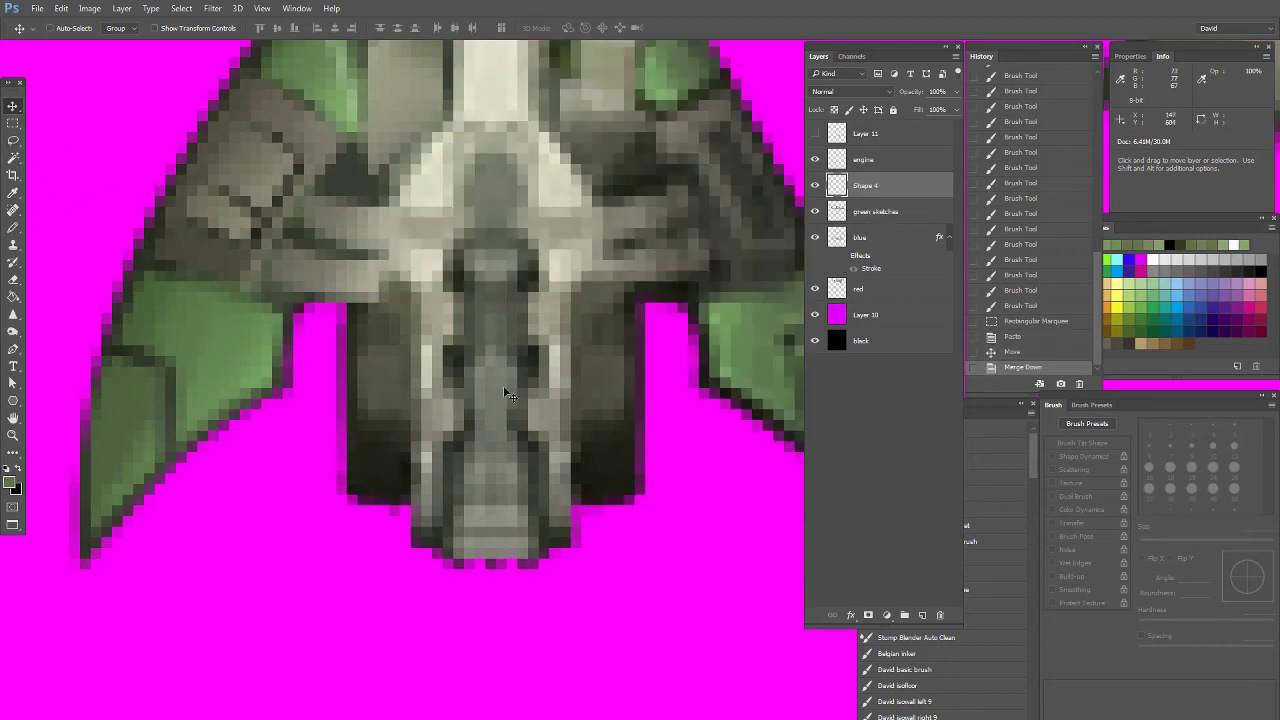
Select the left engine block with a rectangular marquee of about 6 × 19 px
click(13, 122)
drag(347, 303, 406, 503)
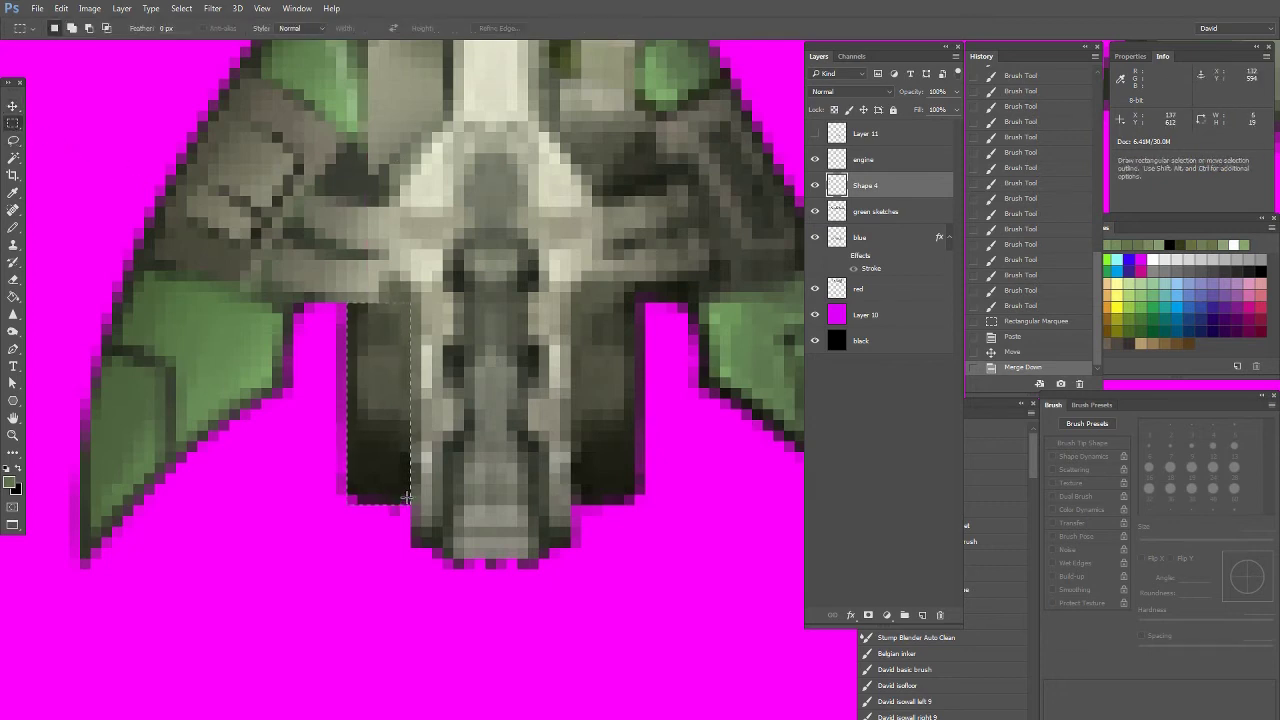
key(ctrl+d)
key(ctrl+z)
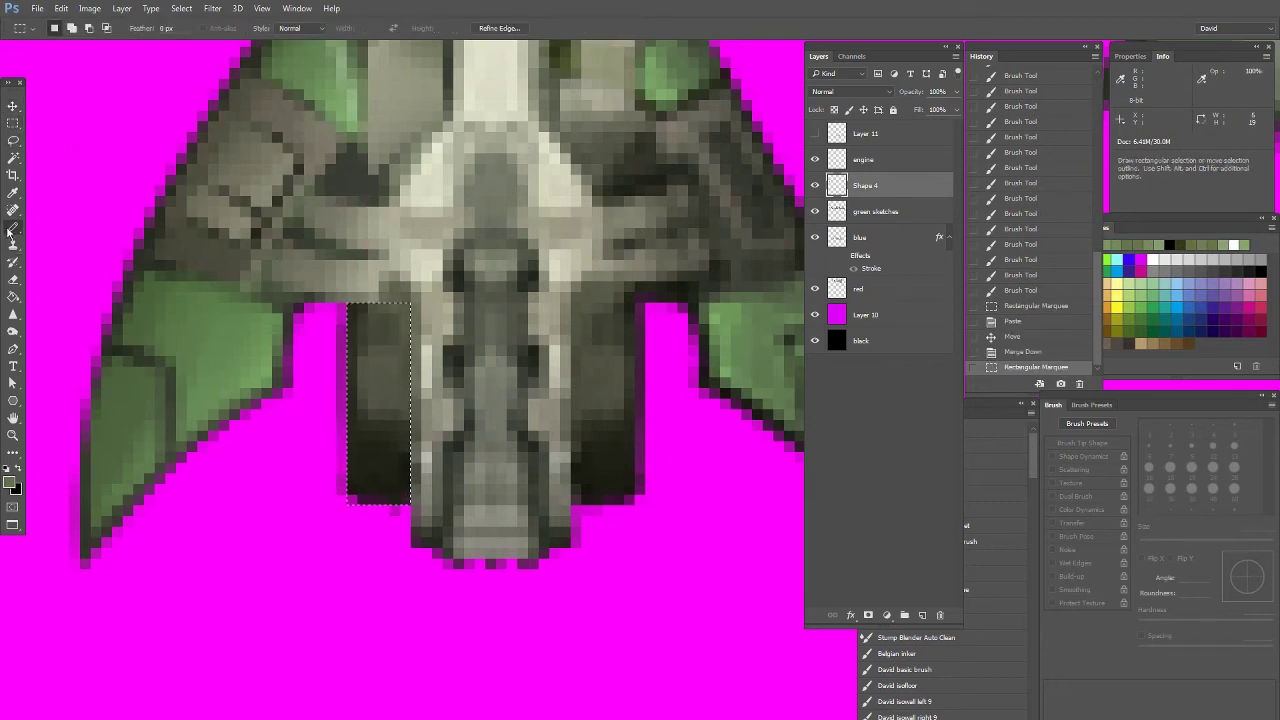
Shade the middle of the selected engine block with a soft 9 px brush at 50% opacity in a tone sampled from it
right_click(13, 227)
click(50, 226)
click(815, 186)
click(815, 186)
click(1270, 454)
click(1168, 445)
drag(364, 396, 366, 420)
alt+click(388, 397)
drag(376, 425, 386, 430)
drag(372, 385, 376, 405)
Smooth and lighten the engine block's upper part with 50% opacity strokes in sampled olive-grey tones
alt+click(380, 352)
drag(373, 280, 375, 330)
drag(384, 300, 386, 345)
drag(392, 305, 394, 350)
mouse_move(380, 310)
mouse_down()
mouse_move(384, 350)
mouse_move(394, 345)
mouse_move(392, 330)
mouse_move(384, 362)
mouse_move(400, 333)
mouse_up()
alt+click(444, 312)
alt+click(388, 332)
alt+click(382, 362)
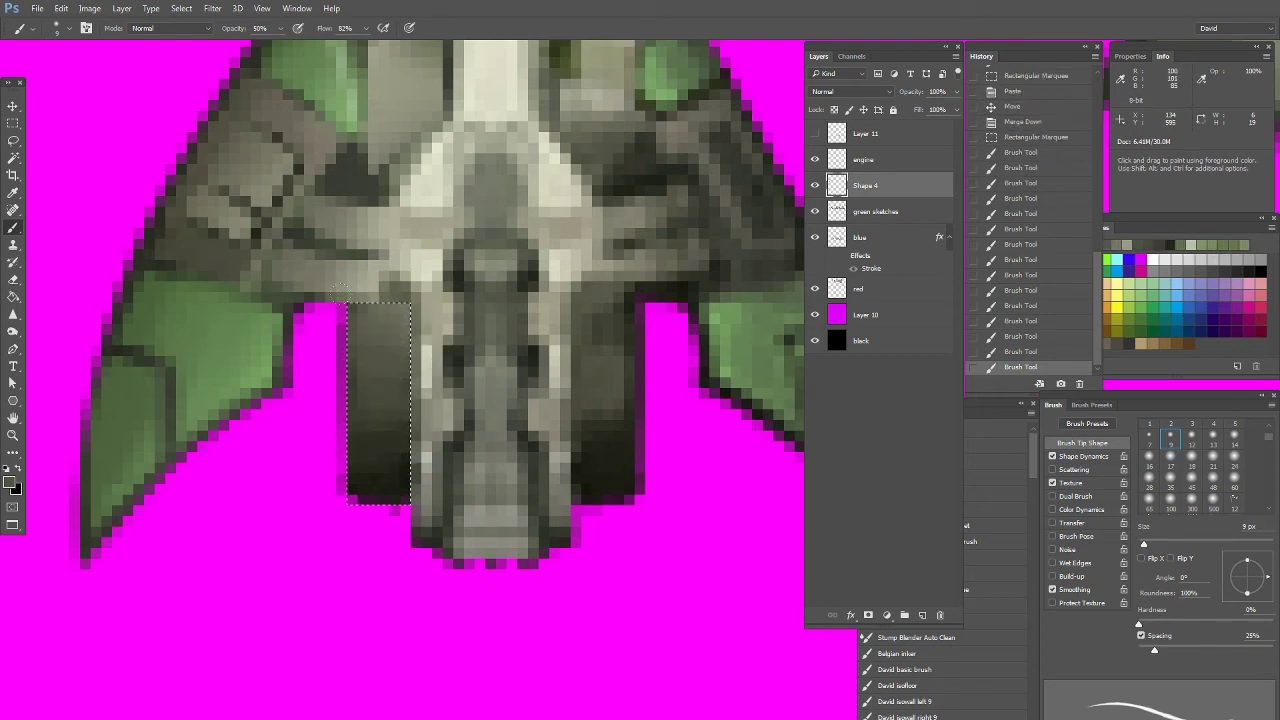
Blend the engine block's dark lower part with tones sampled from its middle at 50% opacity
alt+click(390, 443)
mouse_move(392, 455)
mouse_down()
mouse_move(382, 485)
mouse_move(384, 427)
mouse_move(380, 465)
mouse_up()
alt+click(380, 428)
alt+click(367, 408)
drag(390, 450, 400, 400)
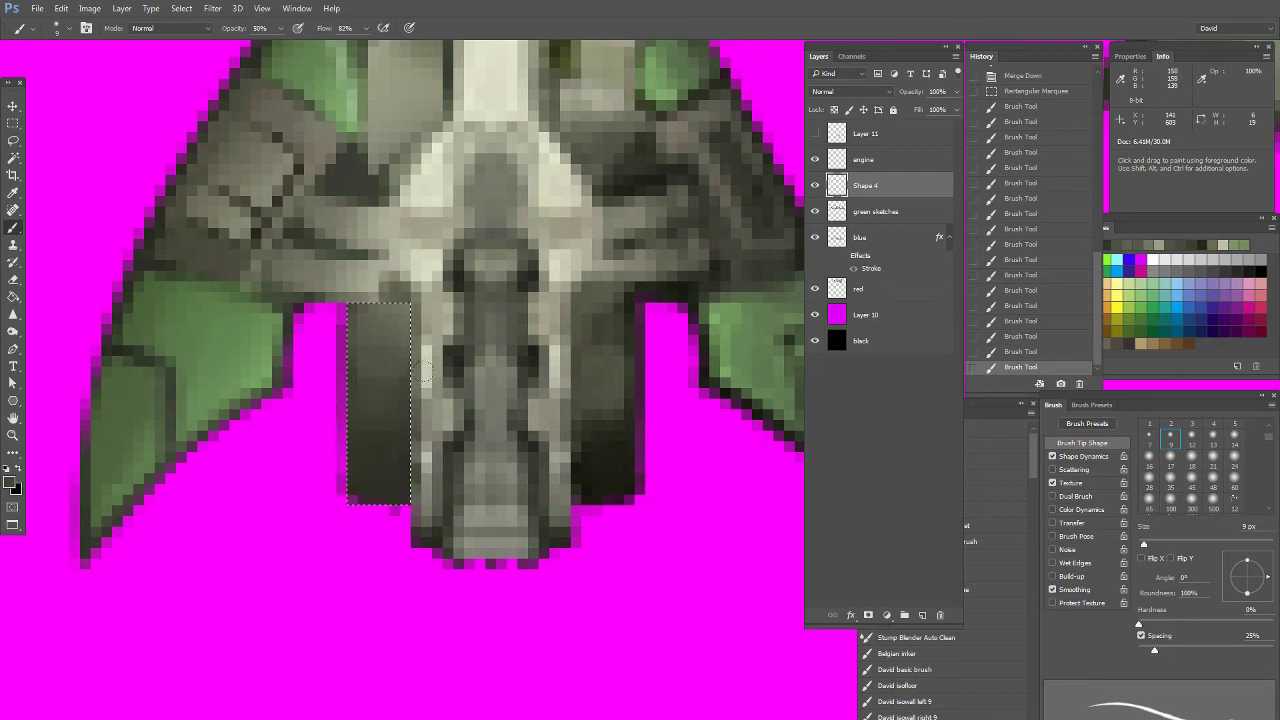
Sample the central hull's dark grey outline and darken the engine block with soft strokes at 30% opacity and lower
alt+click(463, 356)
drag(406, 366, 400, 384)
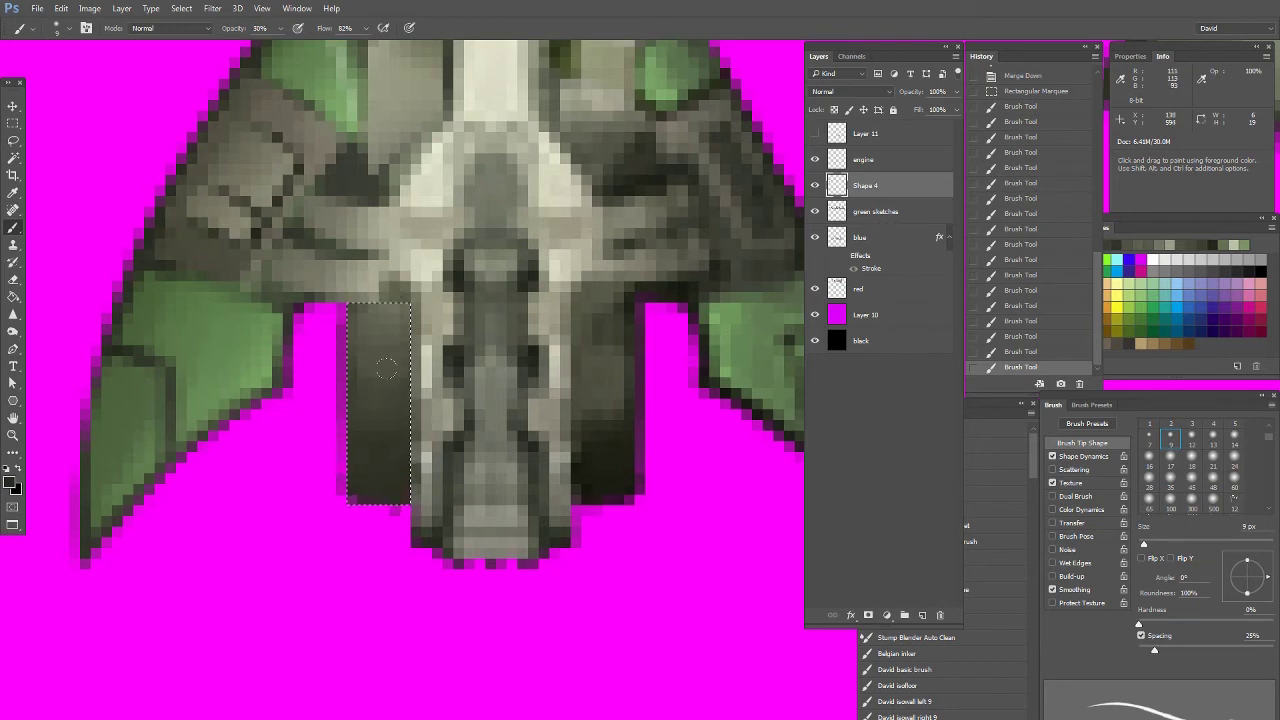
drag(384, 378, 369, 470)
drag(401, 246, 390, 465)
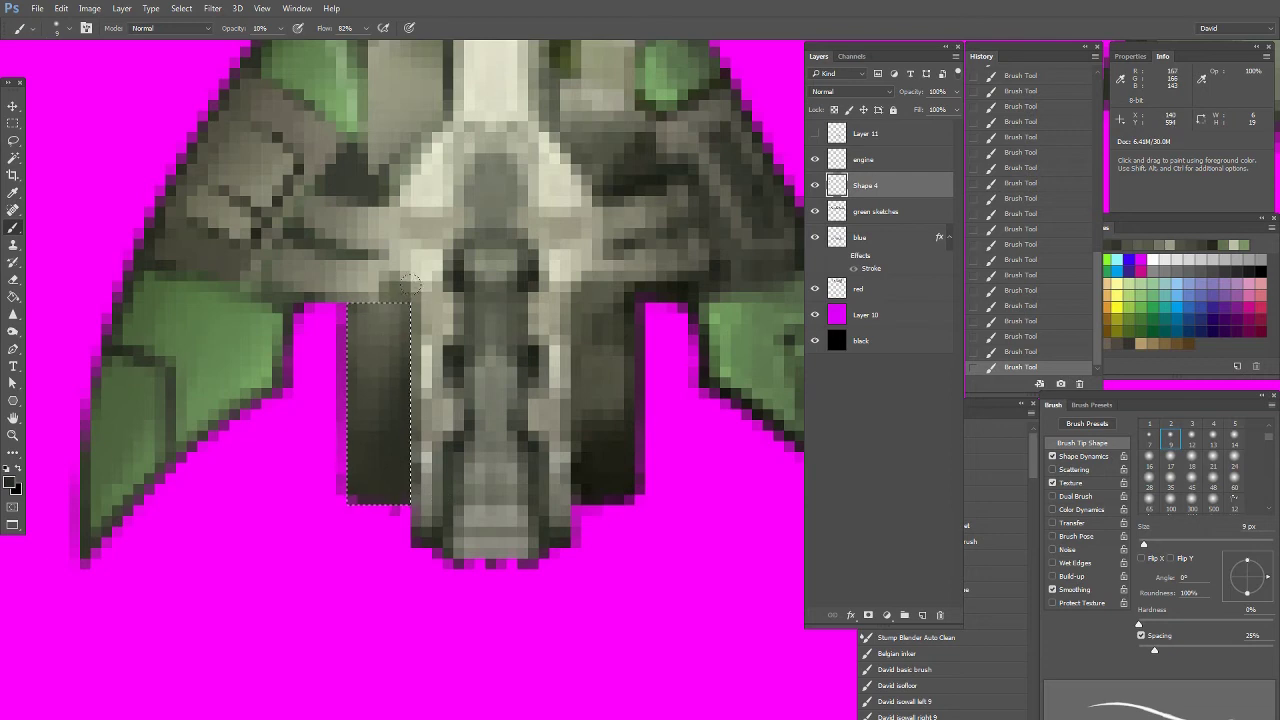
Clear the engine block selection and review its shading at 100% zoom and close up
double_click(10, 438)
key(ctrl+d)
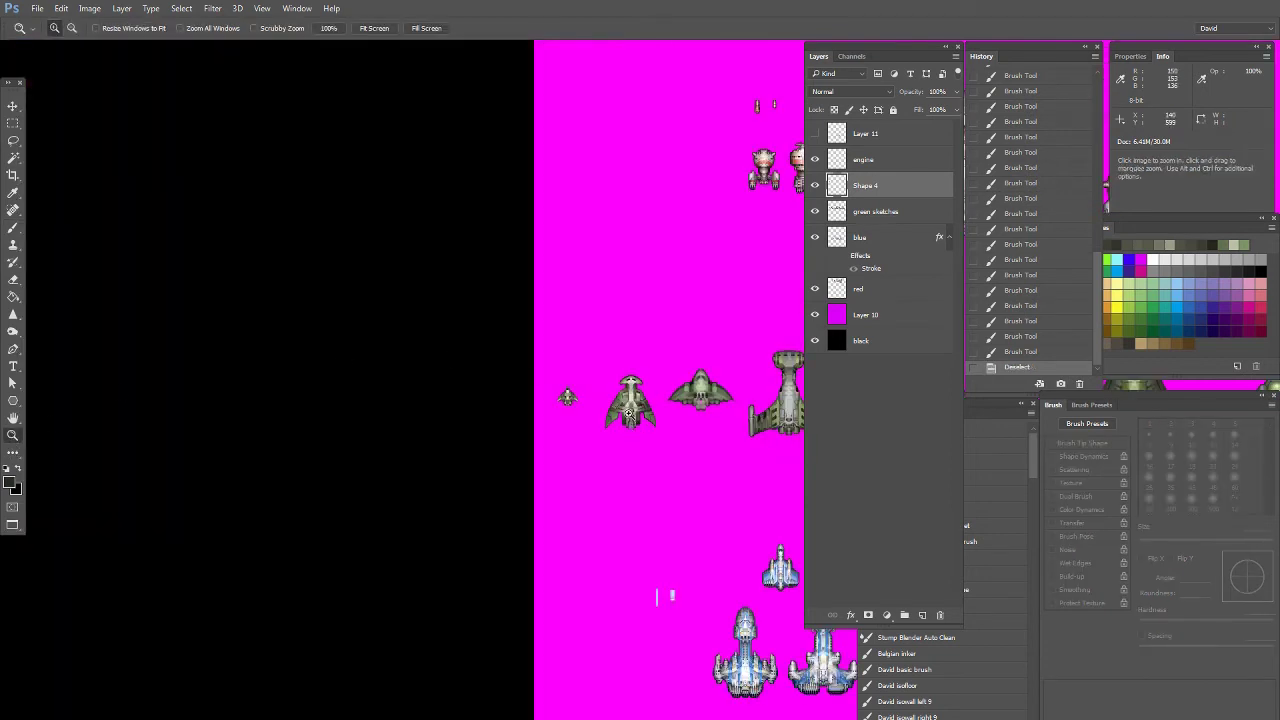
click(620, 425)
click(403, 489)
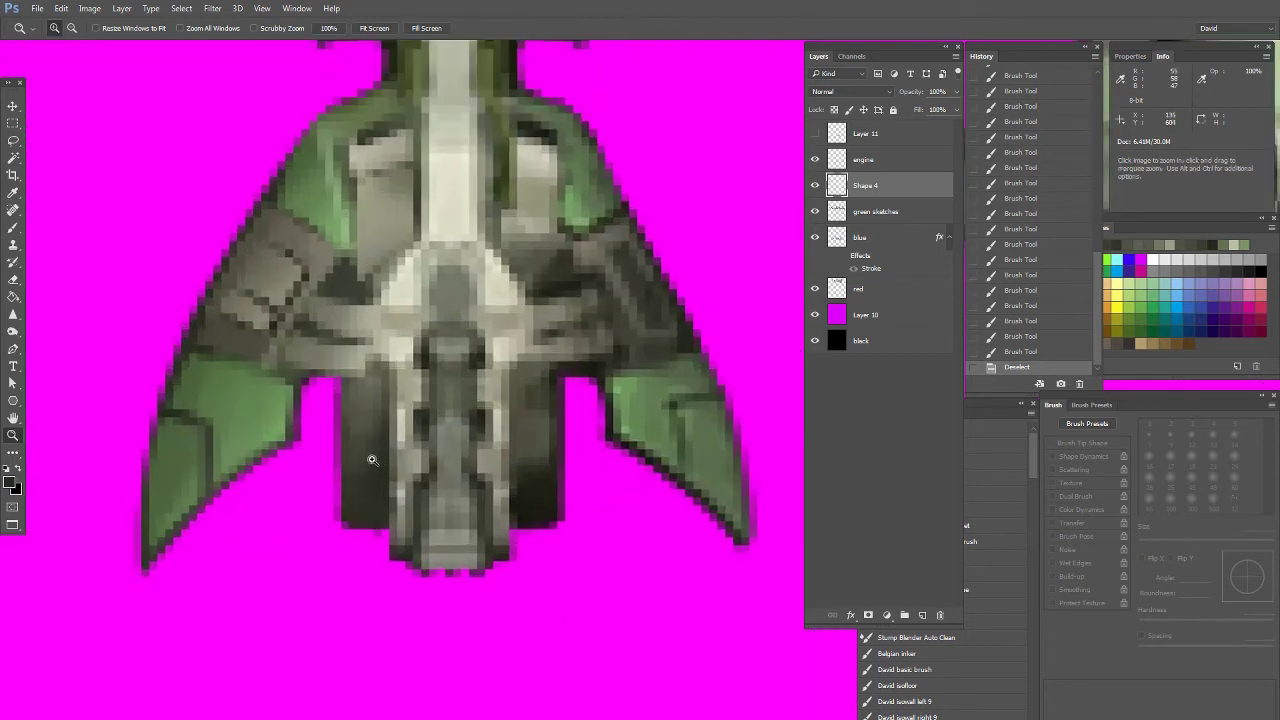
click(369, 451)
Sample a beige-grey above the left engine block and mark a light panel on the block with a 2 px Pencil at 50% opacity
click(10, 231)
right_click(11, 232)
click(60, 240)
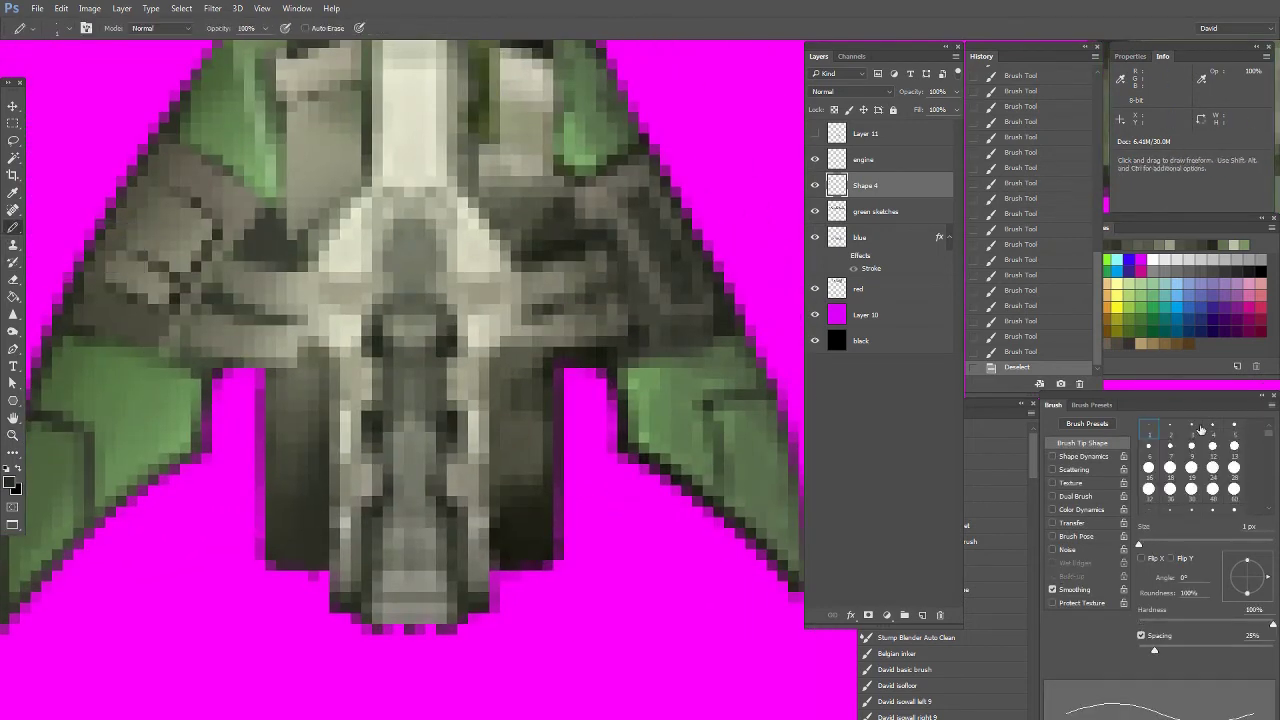
alt+click(297, 348)
key(5)
click(315, 350)
click(310, 362)
click(320, 364)
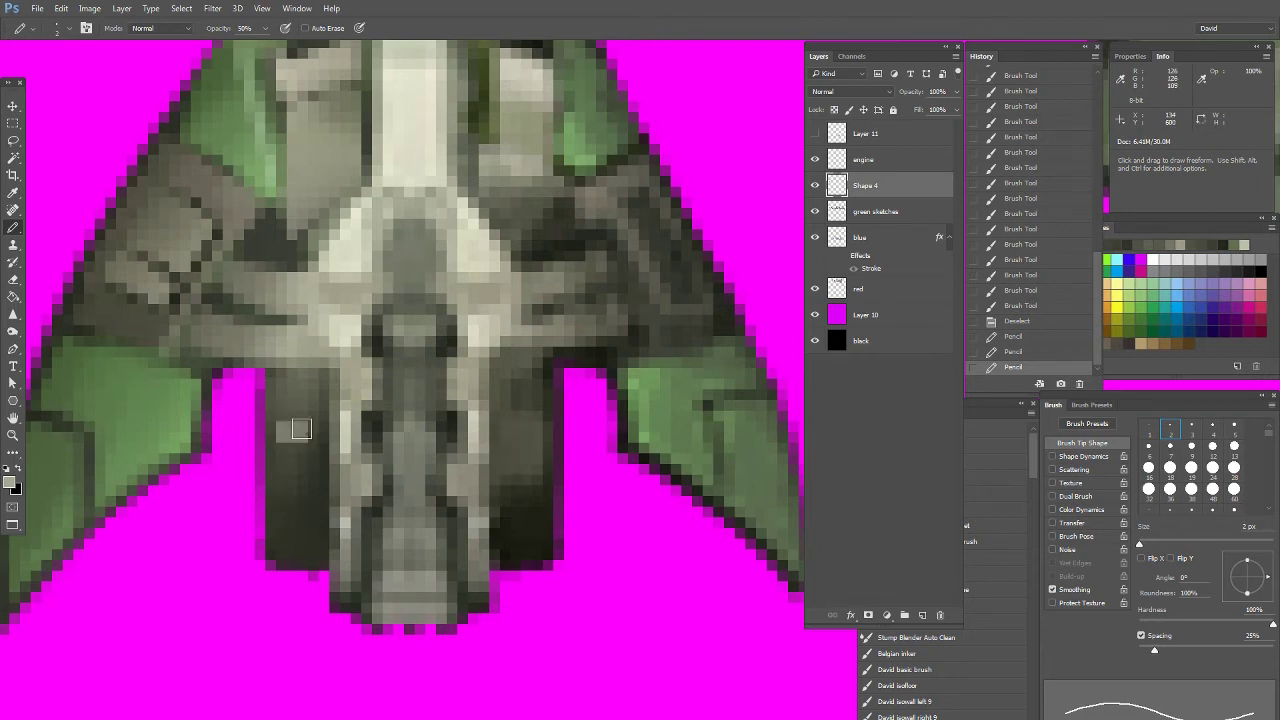
Add a second lighter panel lower on the left engine block with the 2 px Pencil and sample the block's dark olive
click(294, 431)
click(288, 482)
click(298, 484)
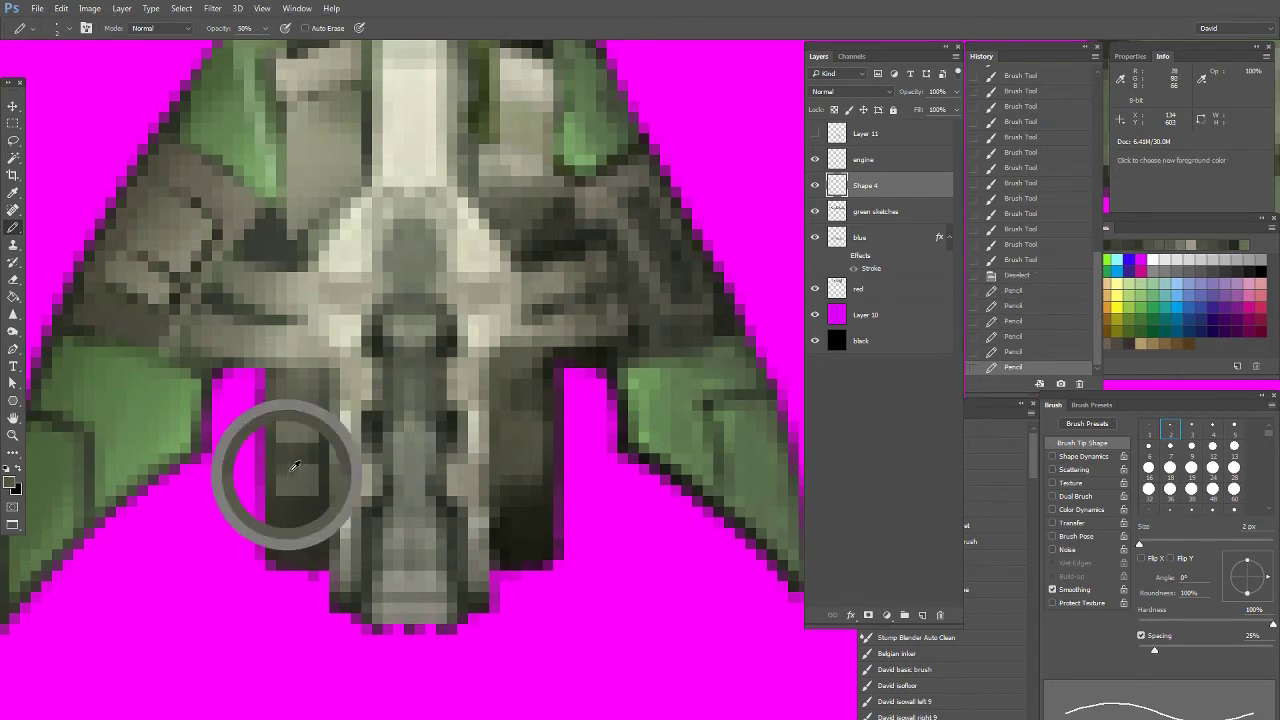
click(286, 470)
Extend the engine block's upper light panel upward with its sampled tone at 50% opacity and pick up the hull's beige
alt+click(303, 431)
click(307, 415)
click(286, 418)
click(304, 408)
click(308, 410)
alt+click(346, 349)
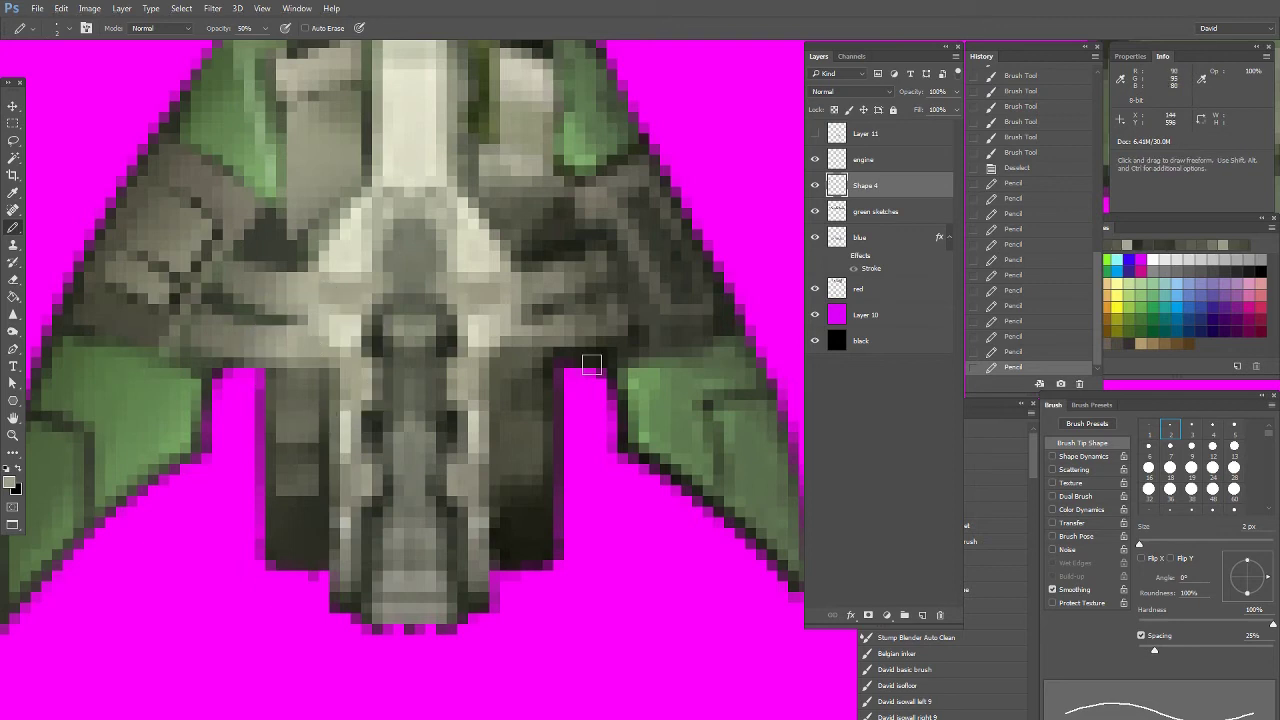
Set the Pencil to 1 px and blend the right edge of the left engine block's upper panel with tones sampled from the block
click(1150, 431)
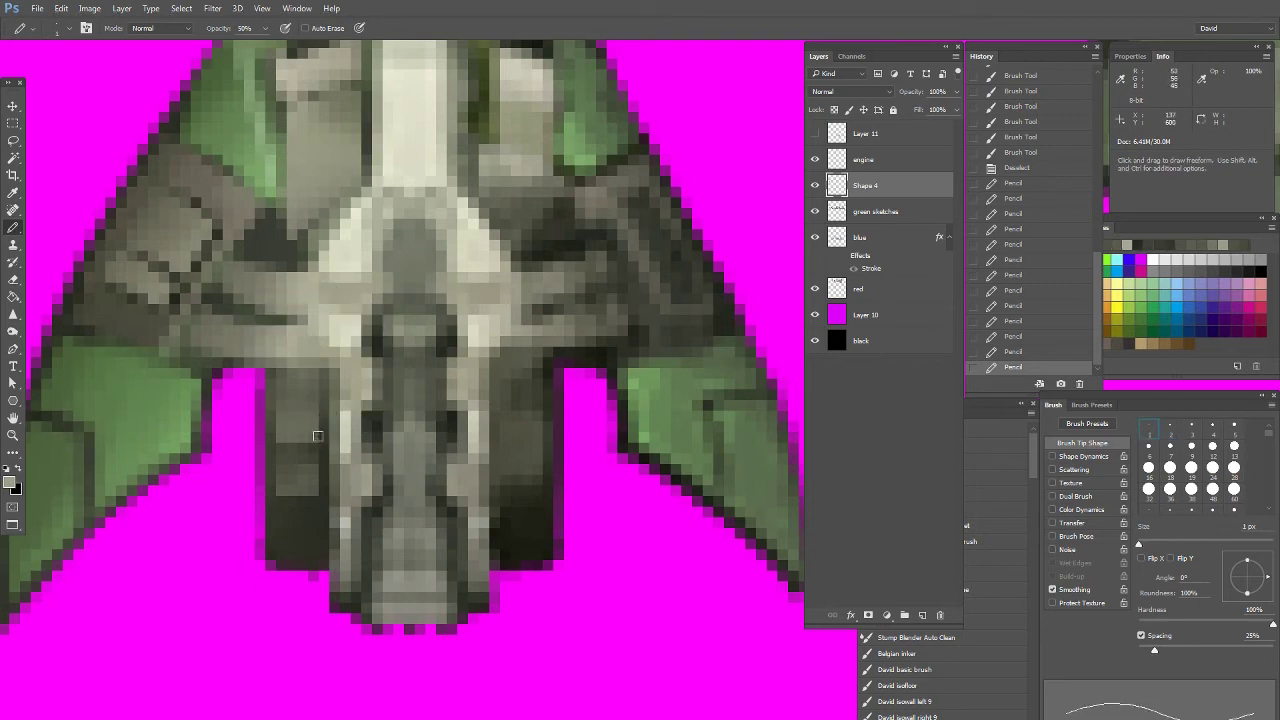
alt+click(318, 444)
click(323, 437)
click(324, 424)
alt+click(325, 418)
click(316, 414)
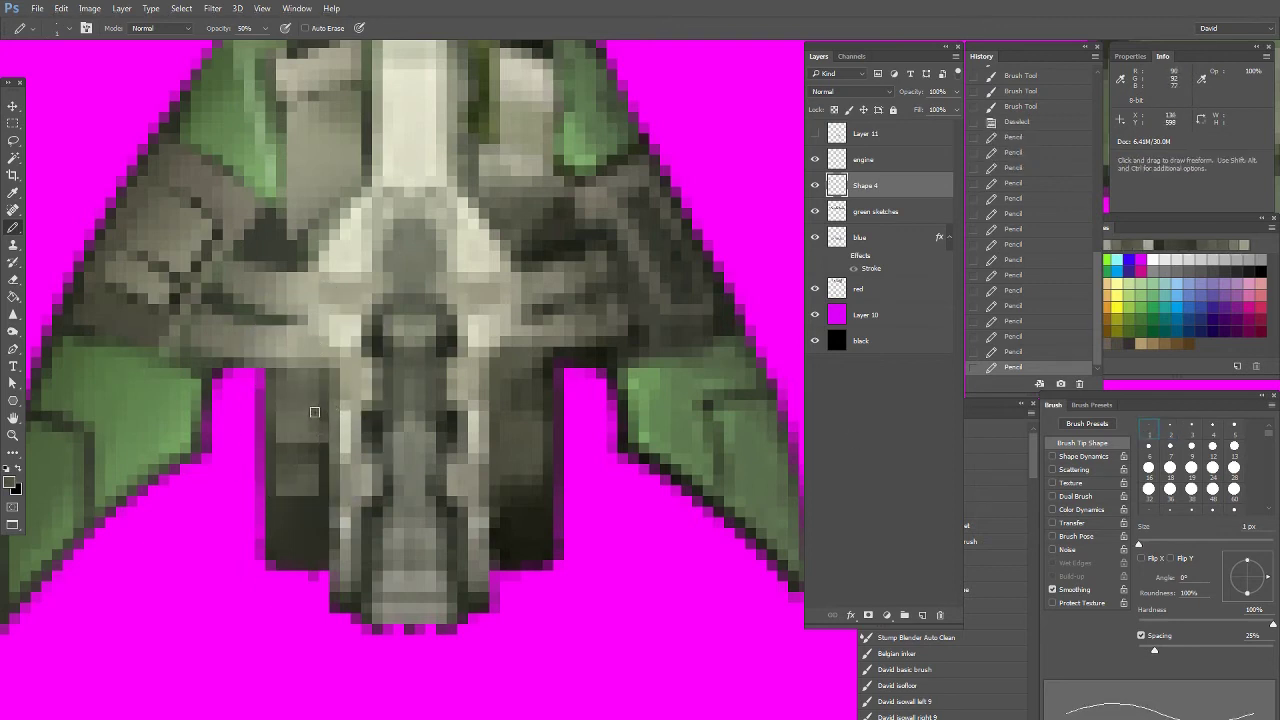
Mark dark notches between the left engine block's two panels using a sampled dark hull tone, and add a sampled beige highlight to the upper panel
alt+click(381, 342)
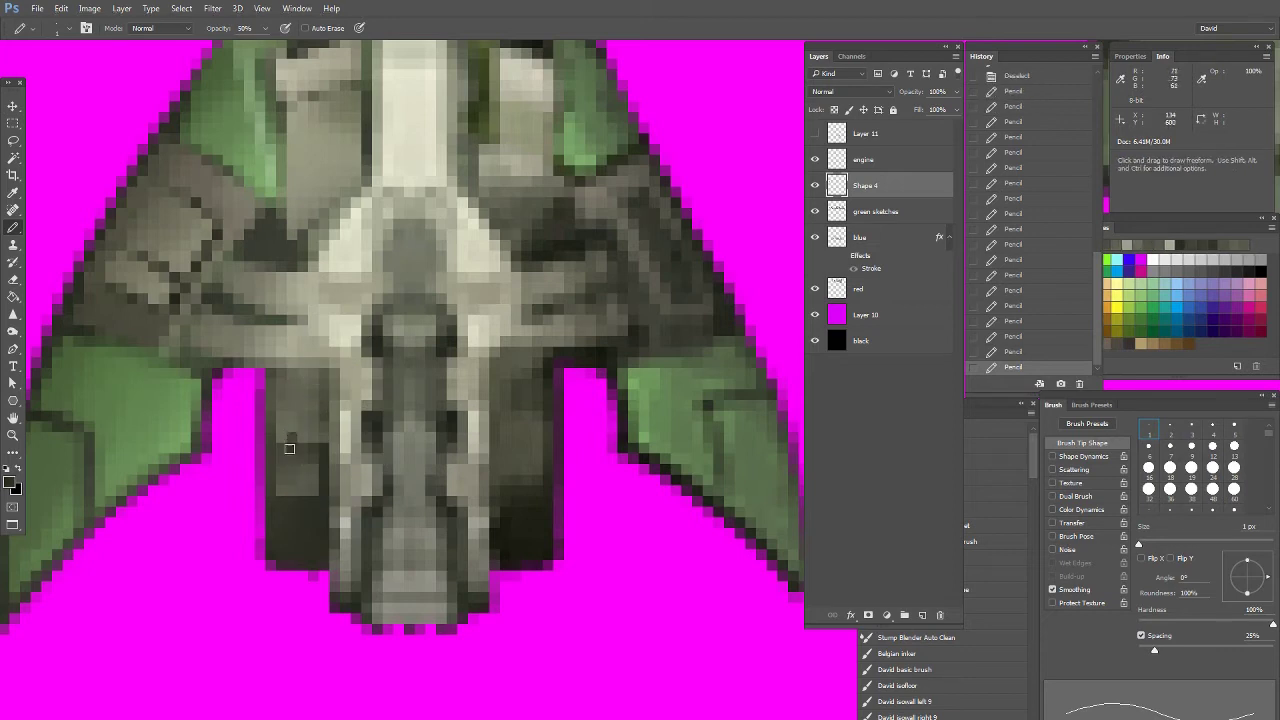
click(315, 432)
alt+click(358, 378)
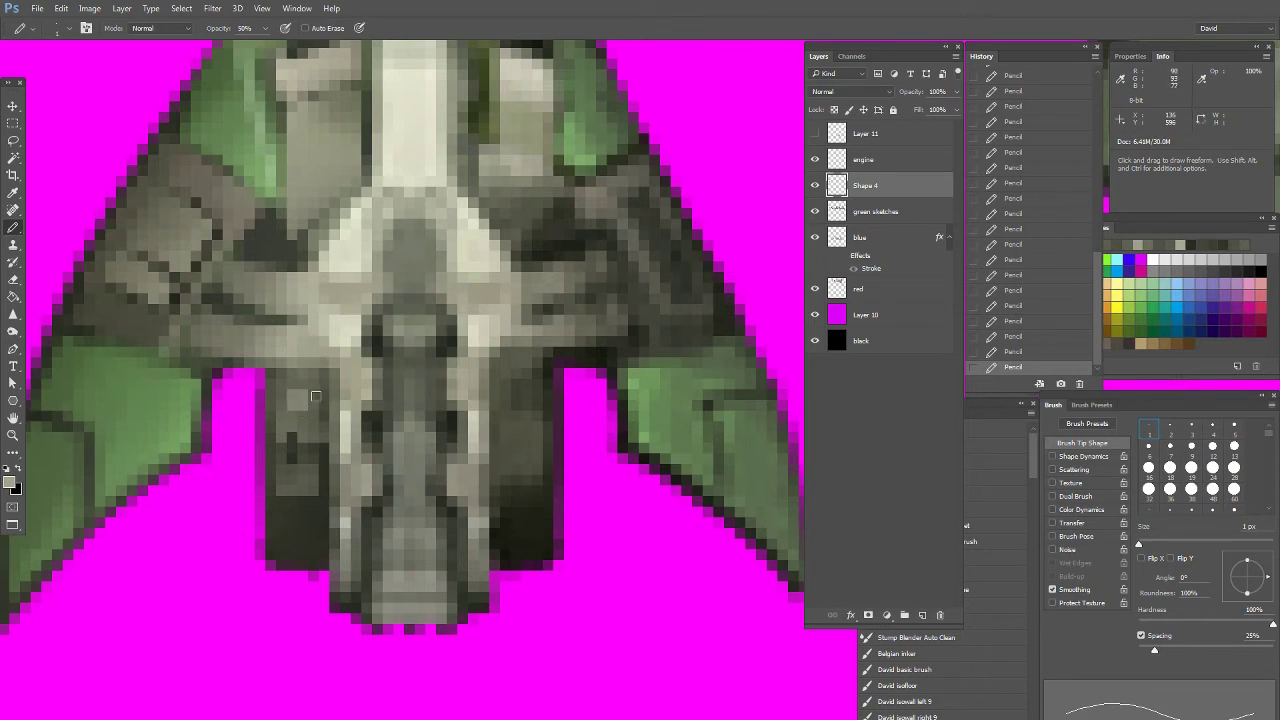
drag(296, 394, 323, 394)
Blend the hull's lower edge into the top of the left engine block with sampled beige and olive tones using the 1 px Pencil
alt+click(315, 360)
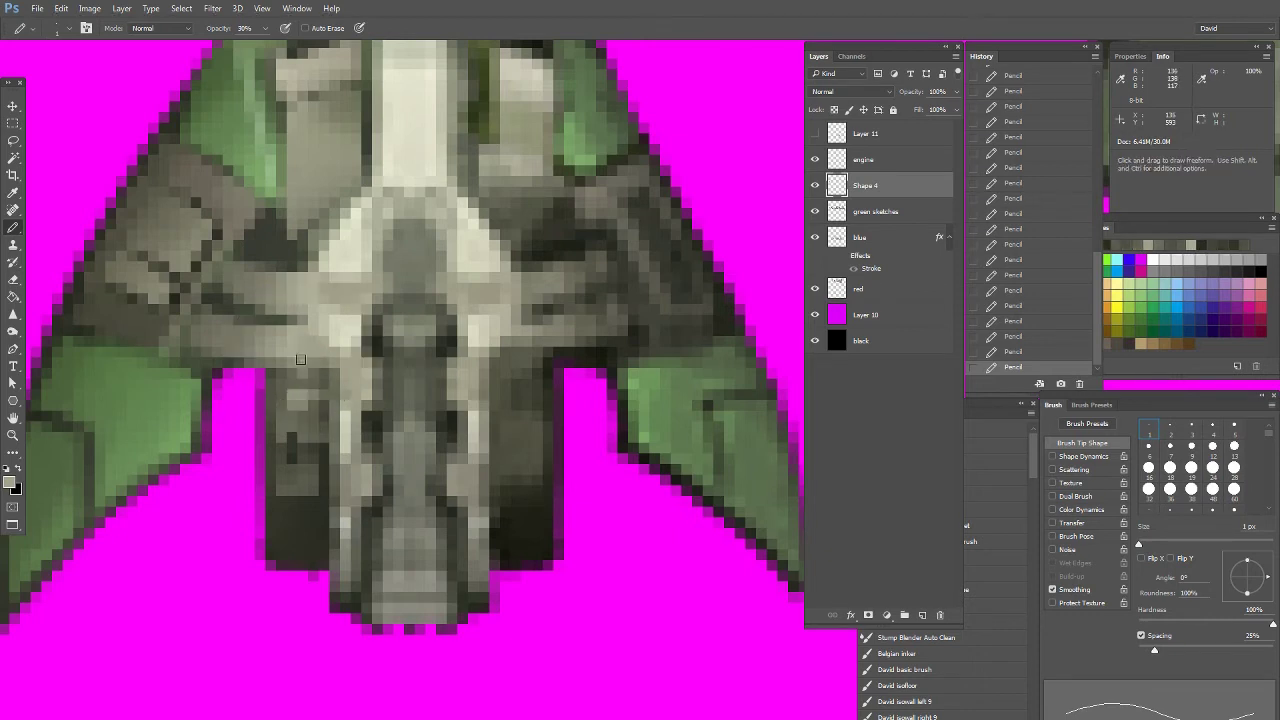
alt+click(300, 370)
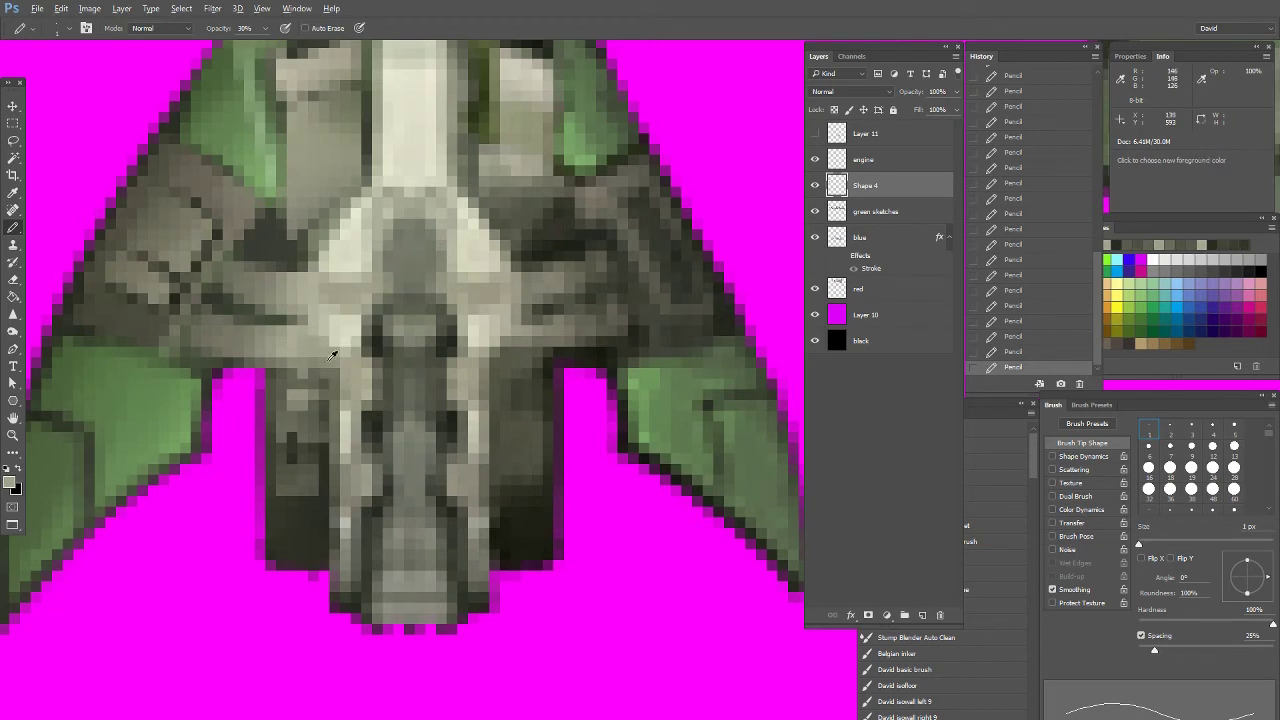
alt+click(322, 362)
drag(315, 371, 332, 378)
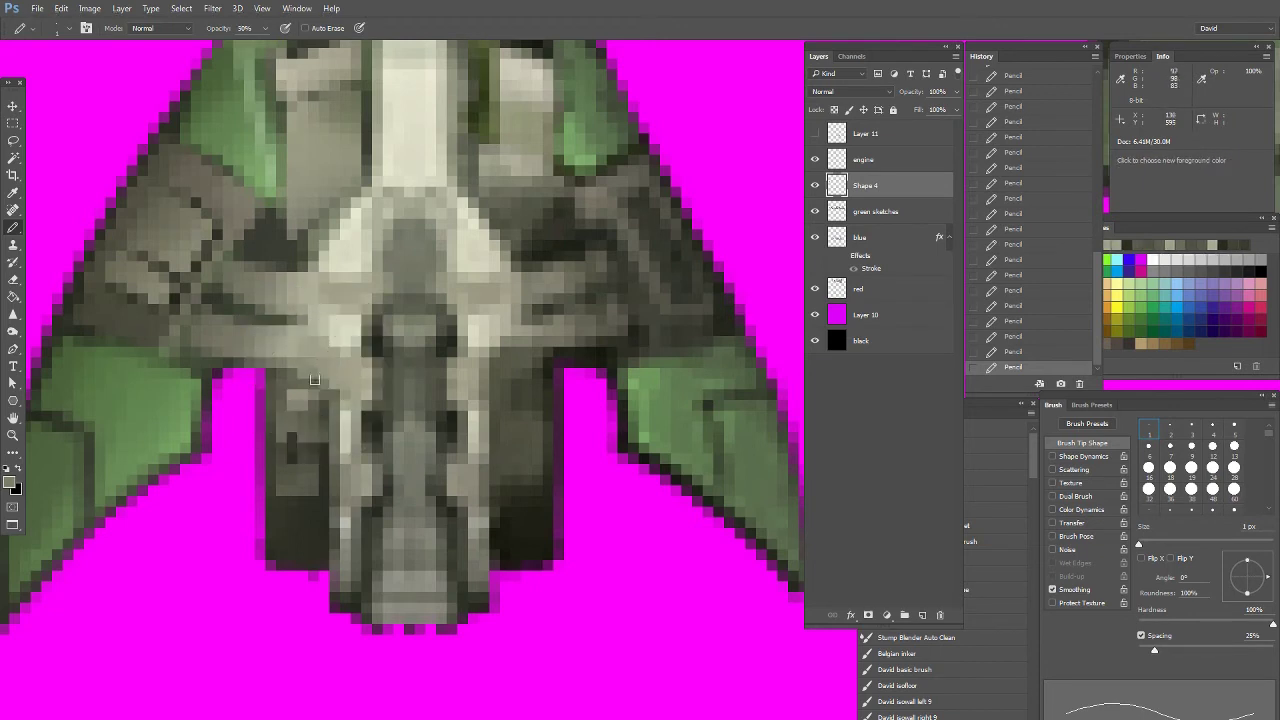
alt+click(325, 384)
click(320, 386)
alt+click(330, 410)
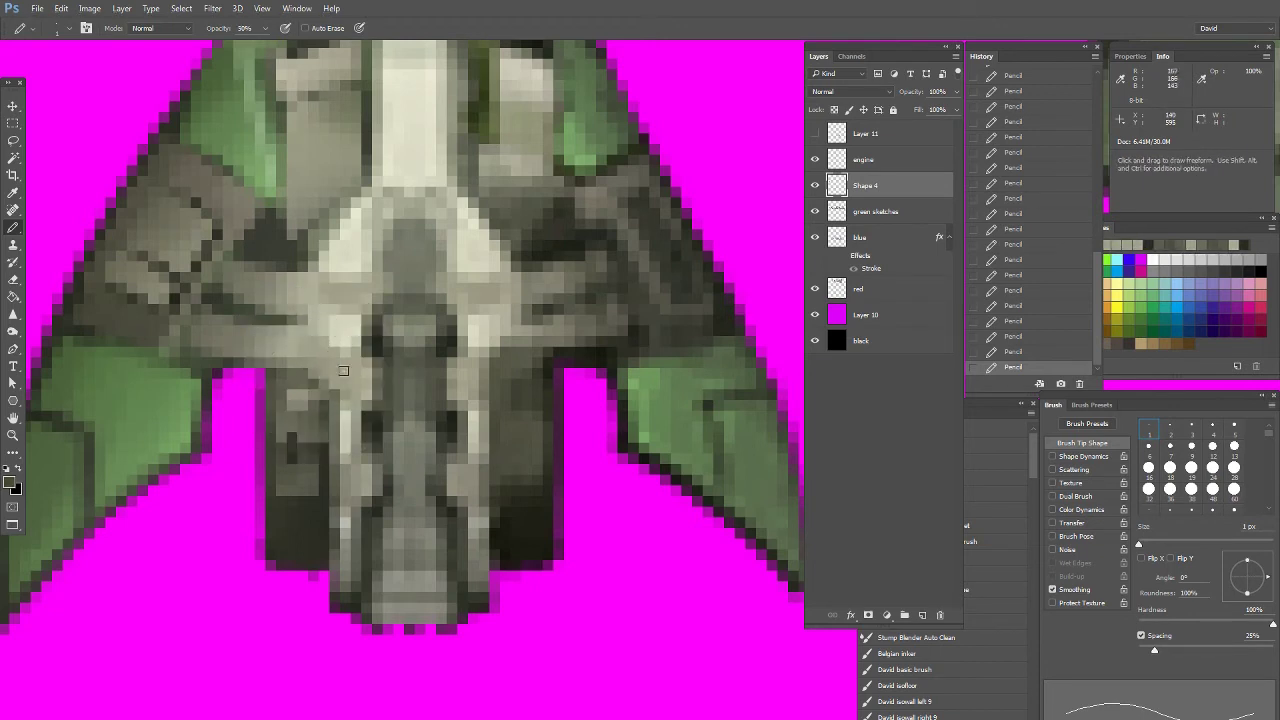
alt+click(343, 340)
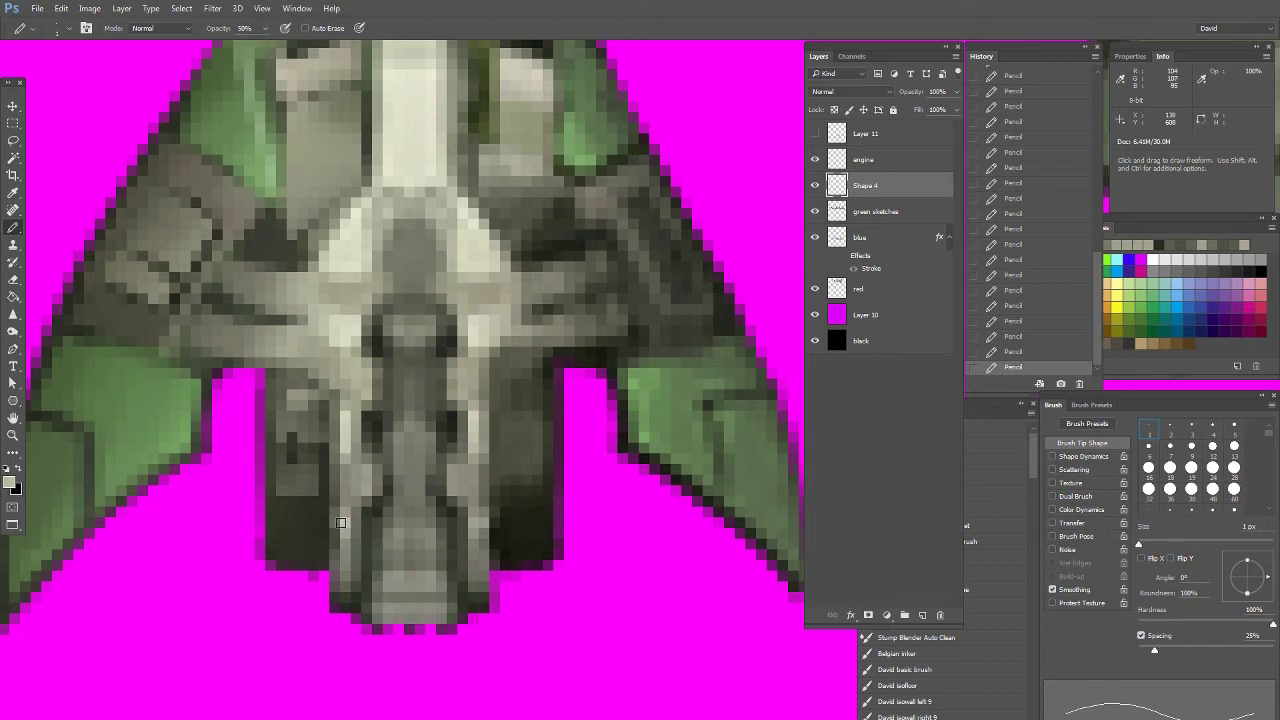
Pencil horizontal groove lines across the lower part of the left engine block with sampled tones, raising the opacity to 30%
alt+click(350, 496)
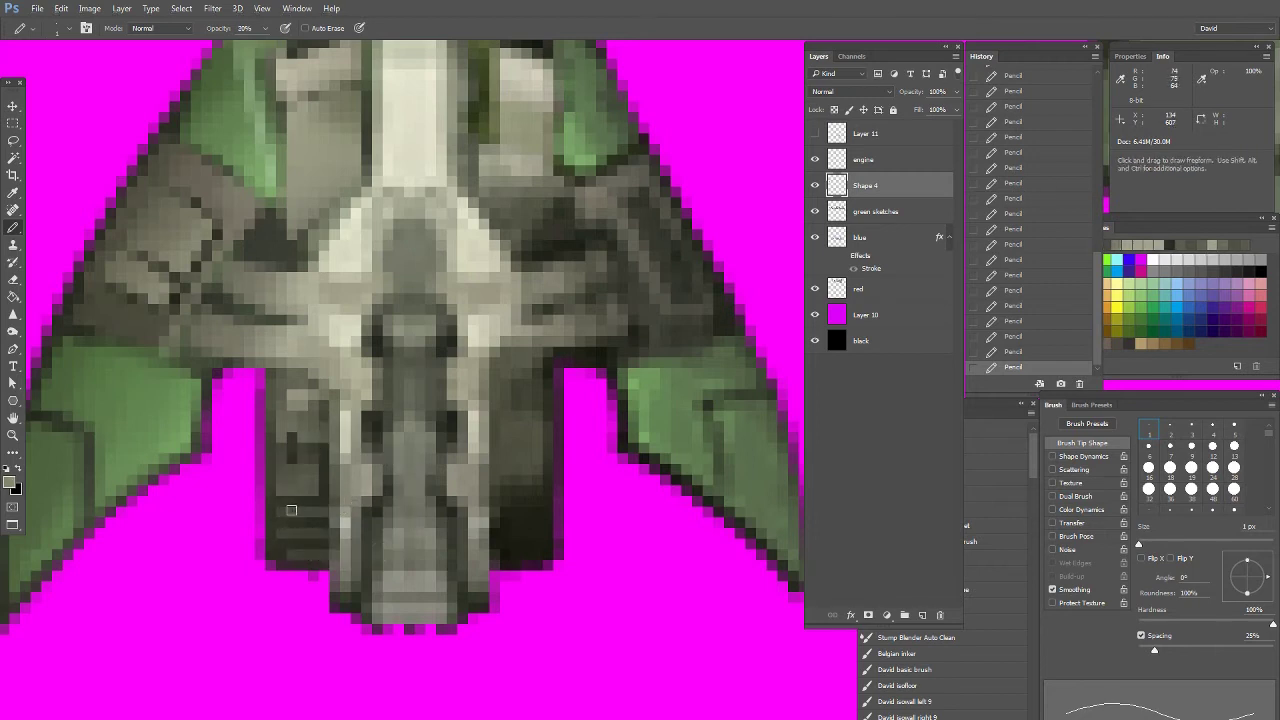
mouse_move(294, 512)
mouse_down()
mouse_move(296, 532)
mouse_move(317, 532)
mouse_move(314, 551)
mouse_move(299, 555)
mouse_move(324, 554)
mouse_move(334, 525)
mouse_move(316, 459)
mouse_move(324, 512)
mouse_up()
alt+click(295, 518)
key(3)
mouse_move(314, 533)
mouse_down()
mouse_move(325, 533)
mouse_move(282, 552)
mouse_up()
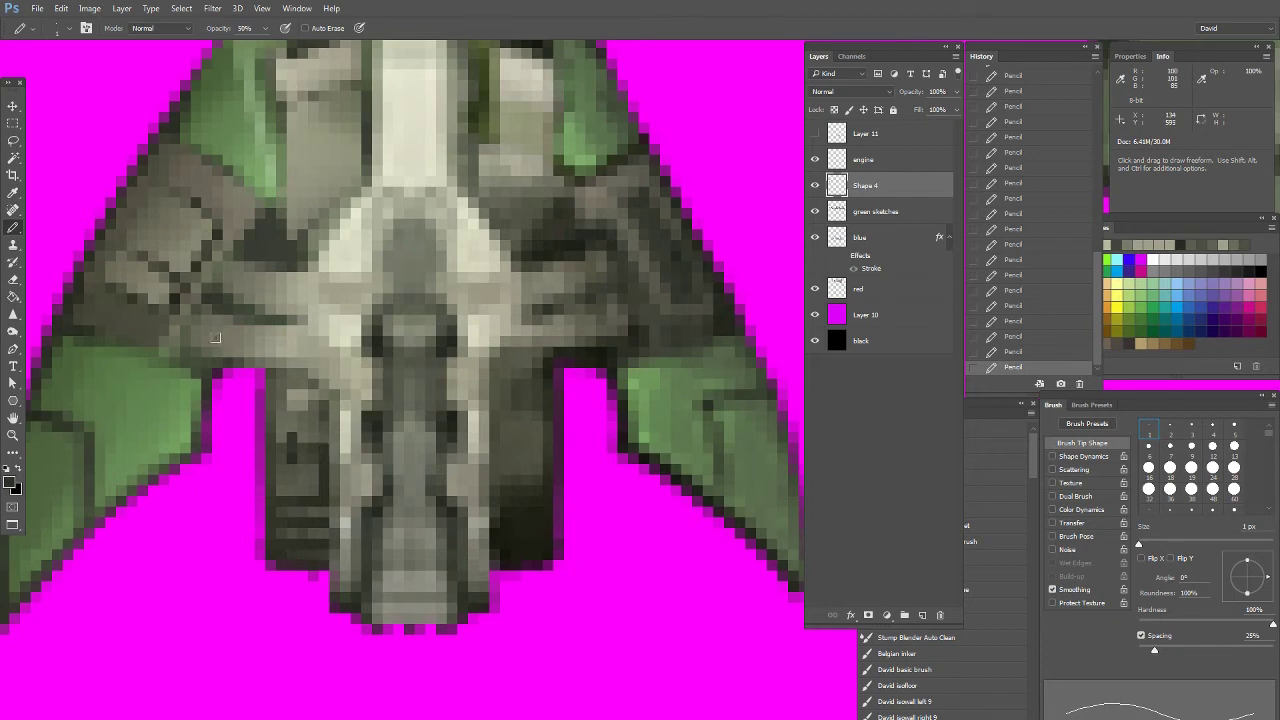
drag(170, 346, 336, 343)
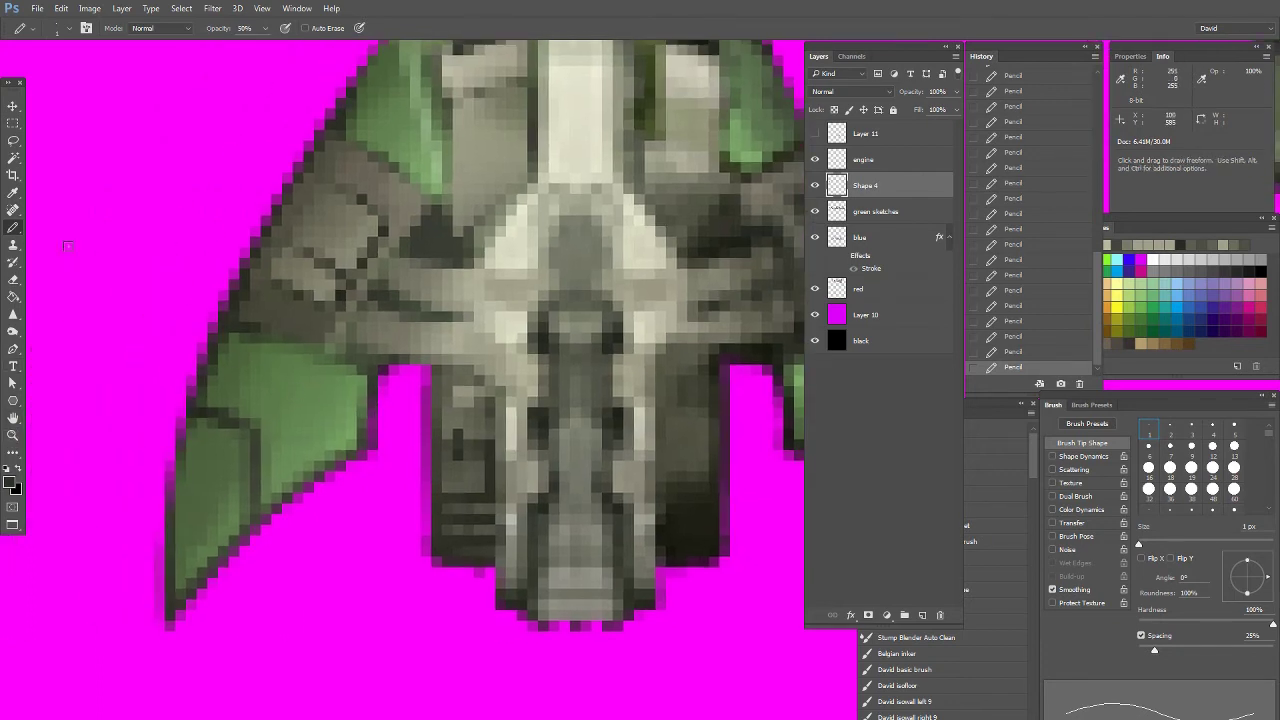
right_click(13, 232)
click(60, 226)
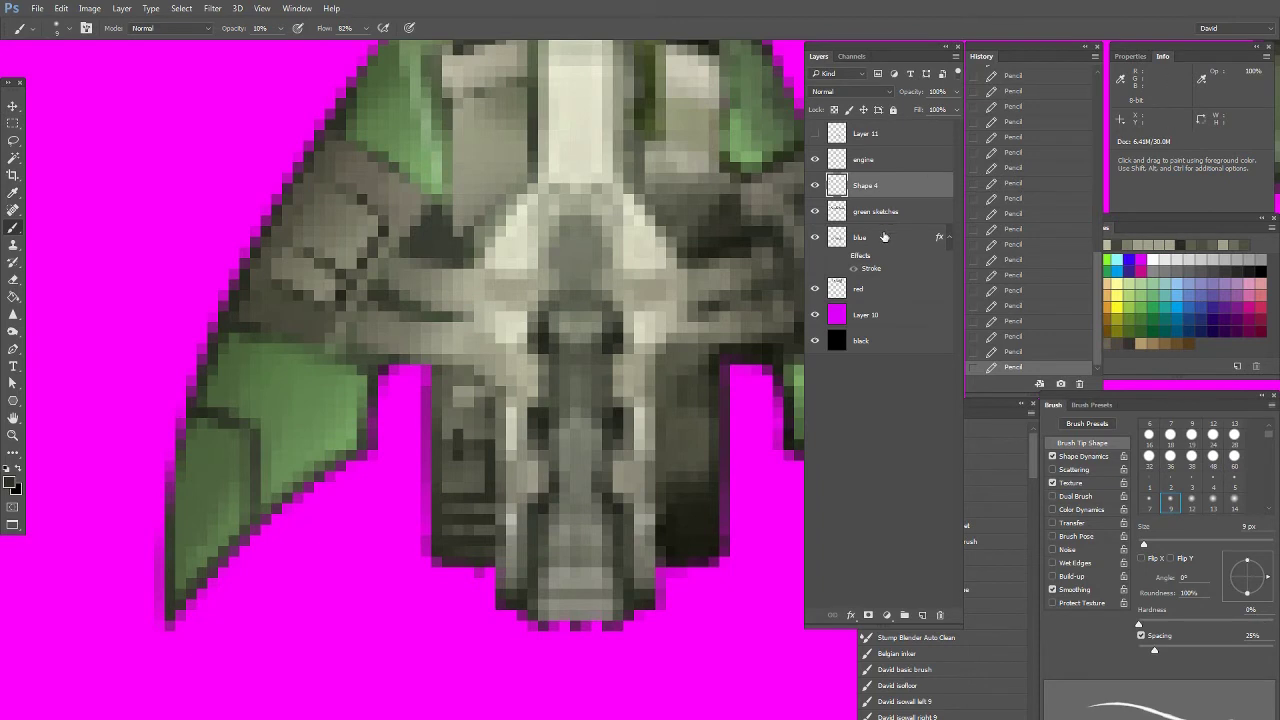
drag(495, 325, 464, 303)
Return to the 1 px Pencil with default black, undo a trial line below the left wing, and set the opacity to 100%
right_click(13, 230)
click(60, 241)
drag(366, 624, 358, 394)
key(d)
drag(290, 416, 290, 567)
key(ctrl+z)
key(0)
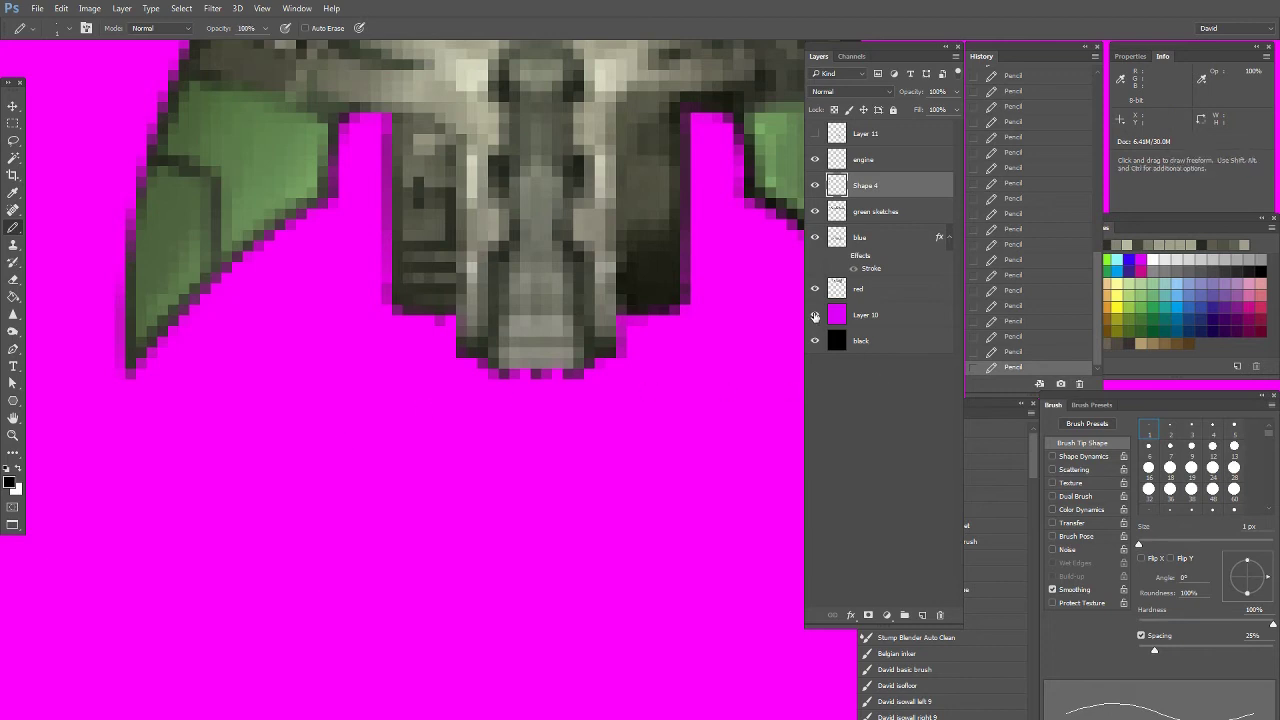
Hide Layer 10 and the black layer, and draw a black-outlined panel with a cut corner and inner rectangle below the left wing
click(815, 315)
scroll(365, 375, left, 1)
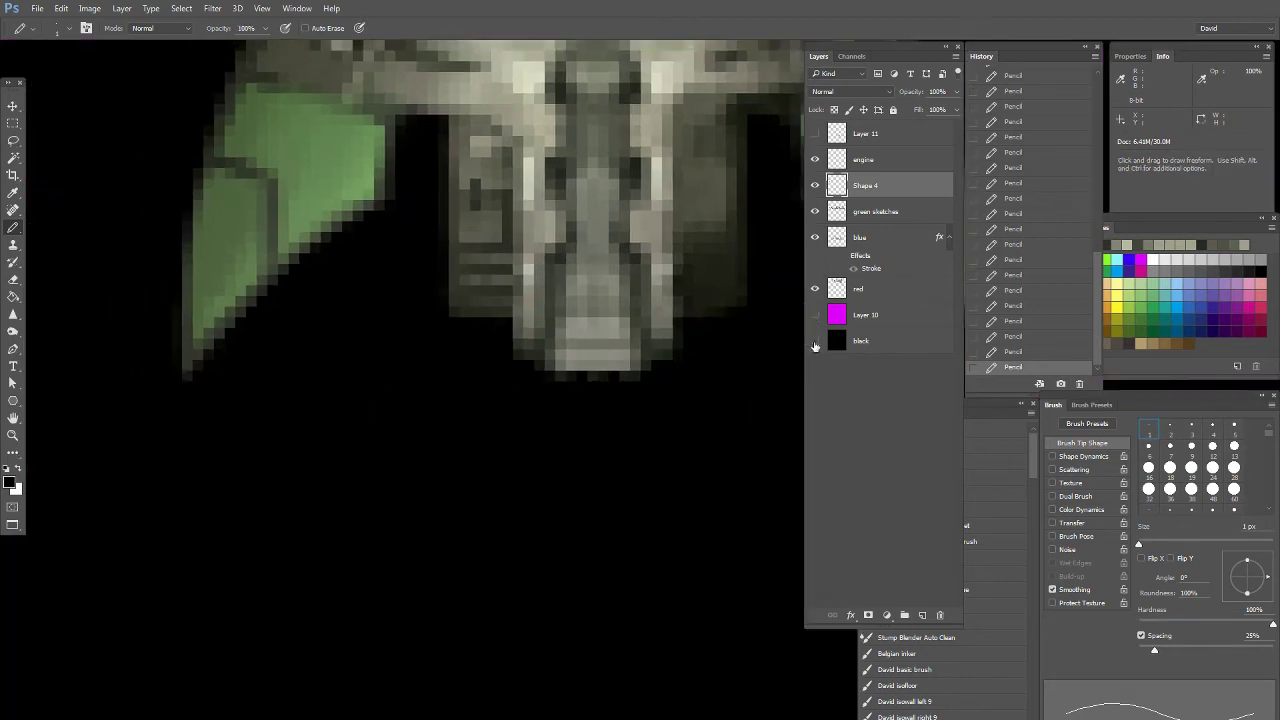
click(812, 342)
drag(294, 437, 293, 592)
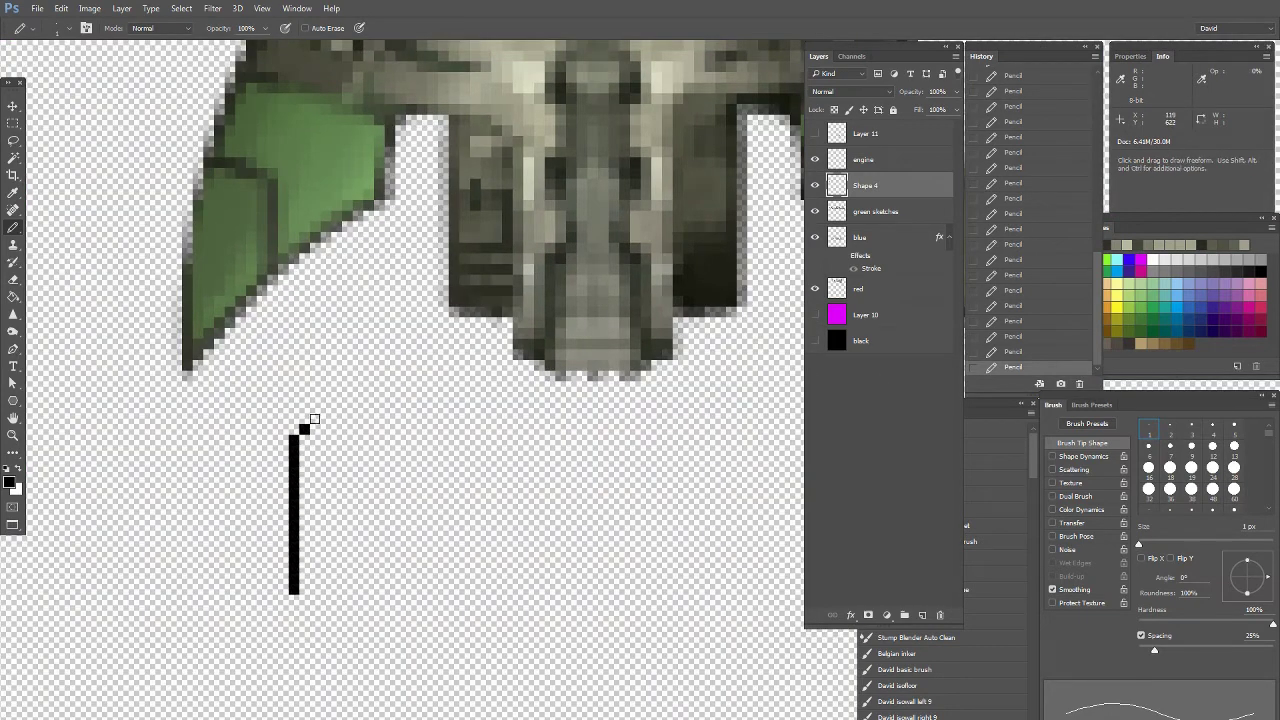
mouse_move(327, 405)
mouse_down()
mouse_move(420, 414)
mouse_move(419, 575)
mouse_move(403, 616)
mouse_move(295, 608)
mouse_move(356, 596)
mouse_move(379, 560)
mouse_move(347, 465)
mouse_move(390, 458)
mouse_move(390, 563)
mouse_move(352, 575)
mouse_up()
Fill the outlined panel around its inner rectangle with the wing's green using the Paint Bucket, and sample the engine block's beige
click(14, 297)
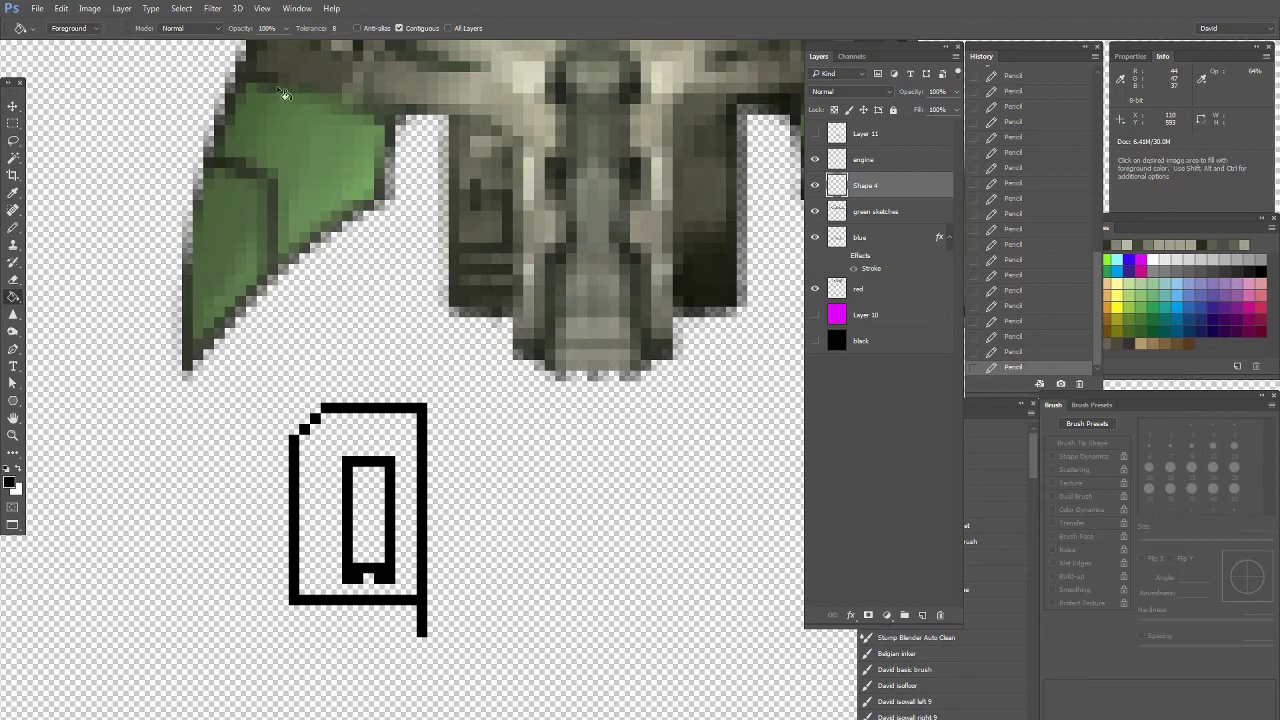
alt+click(465, 149)
click(332, 492)
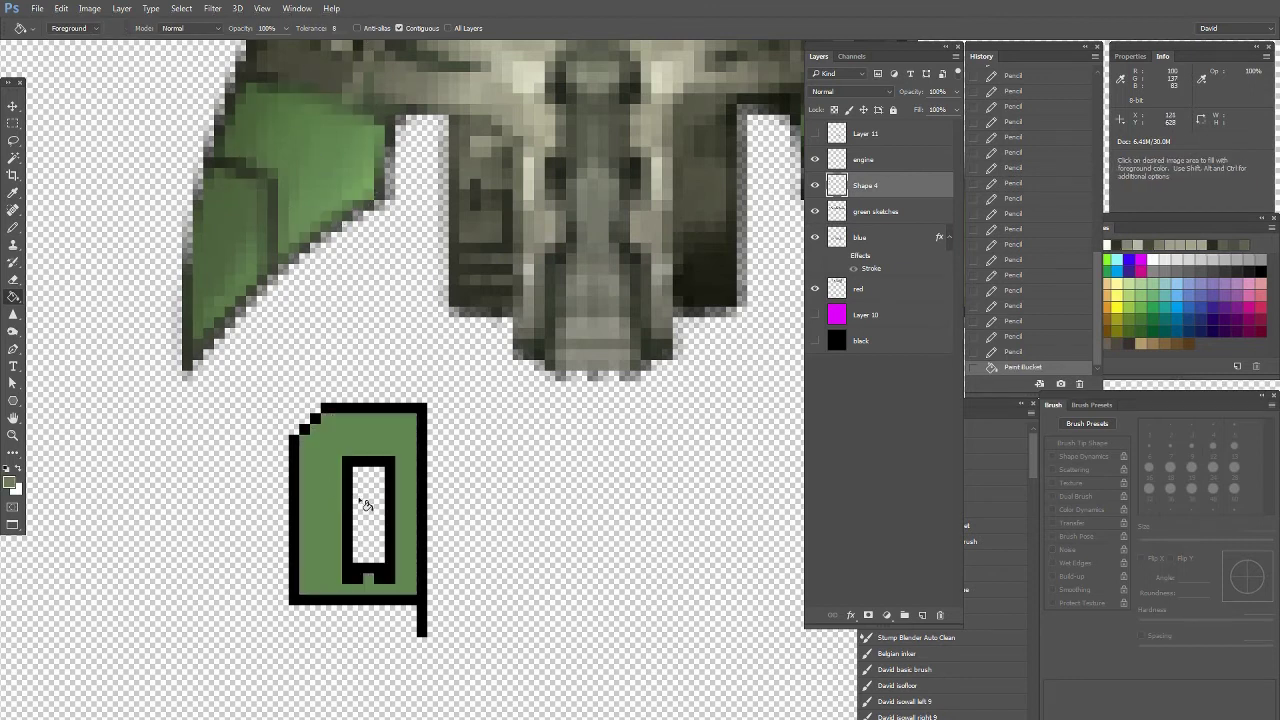
Fill the empty inner rectangle of the rough green sketch with the light beige sampled from the ship's hull
alt+click(535, 178)
click(366, 523)
drag(387, 513, 243, 467)
double_click(13, 435)
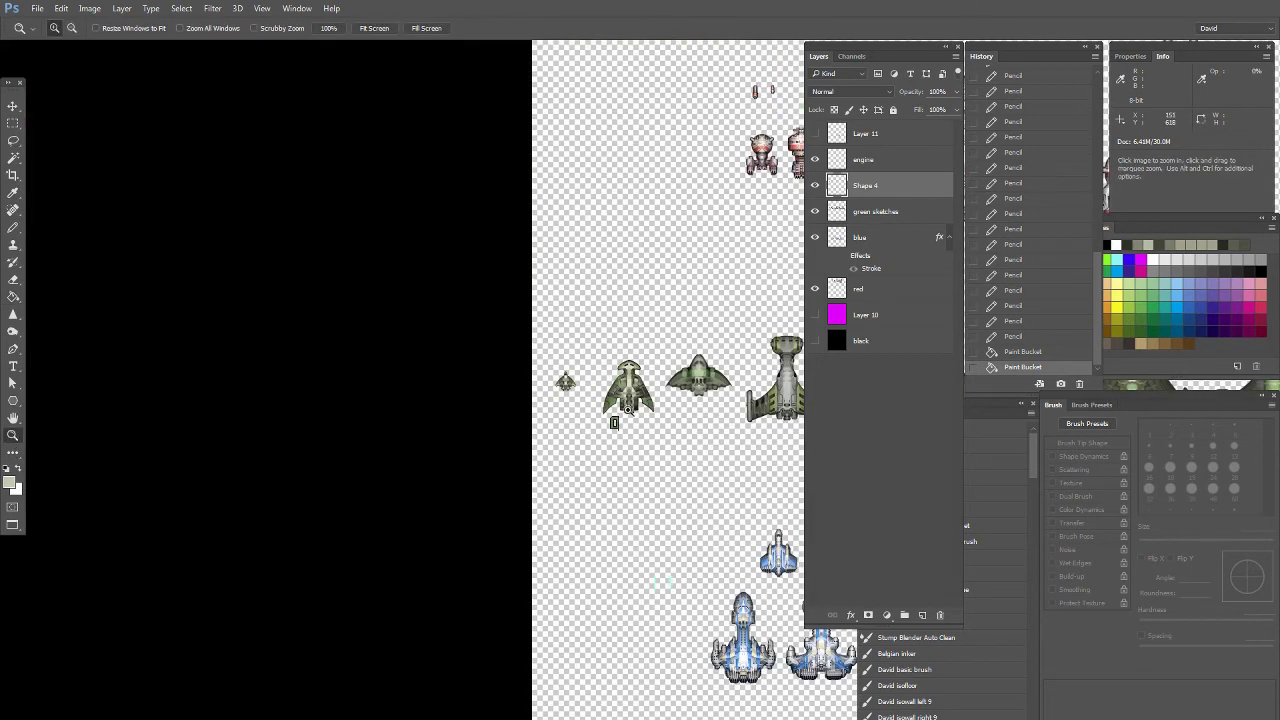
Paint over the inner rectangle's black top and side outlines in beige with a 2 px pencil
drag(609, 428, 641, 397)
drag(553, 390, 367, 140)
key(b)
drag(228, 327, 403, 317)
click(1172, 432)
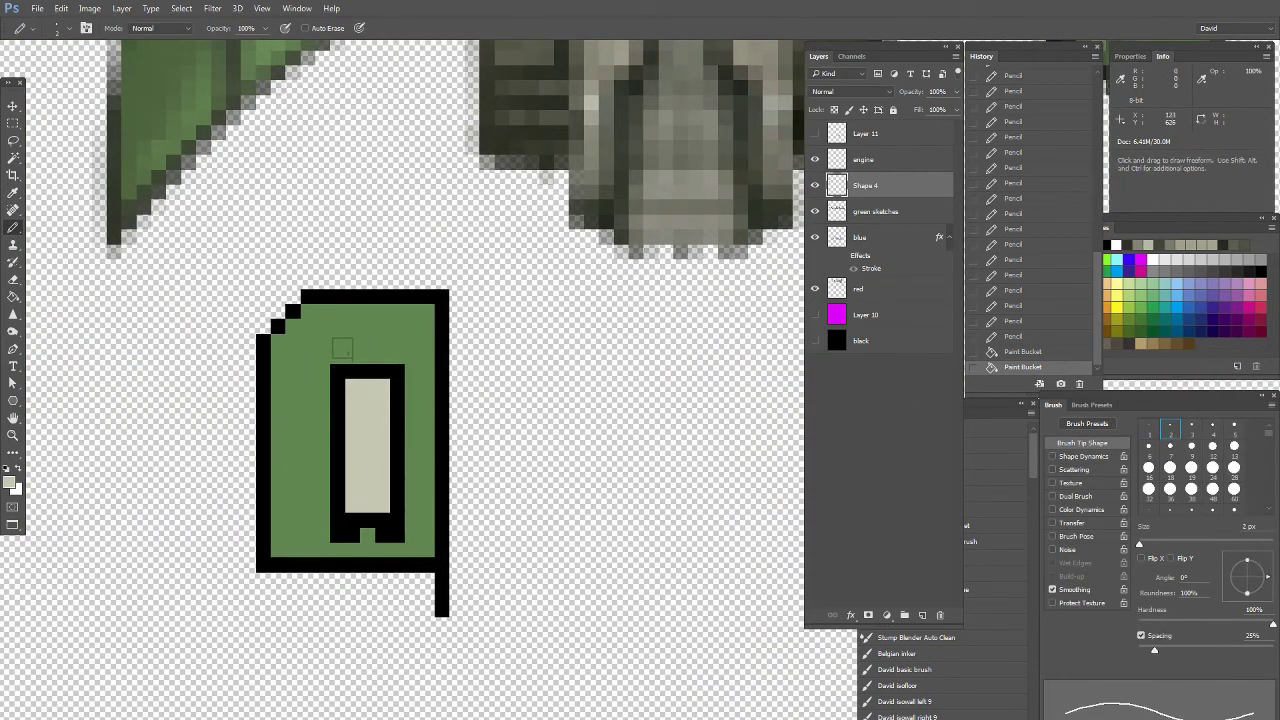
mouse_move(338, 376)
mouse_down()
mouse_move(389, 383)
mouse_move(385, 495)
mouse_move(343, 488)
mouse_move(337, 394)
mouse_up()
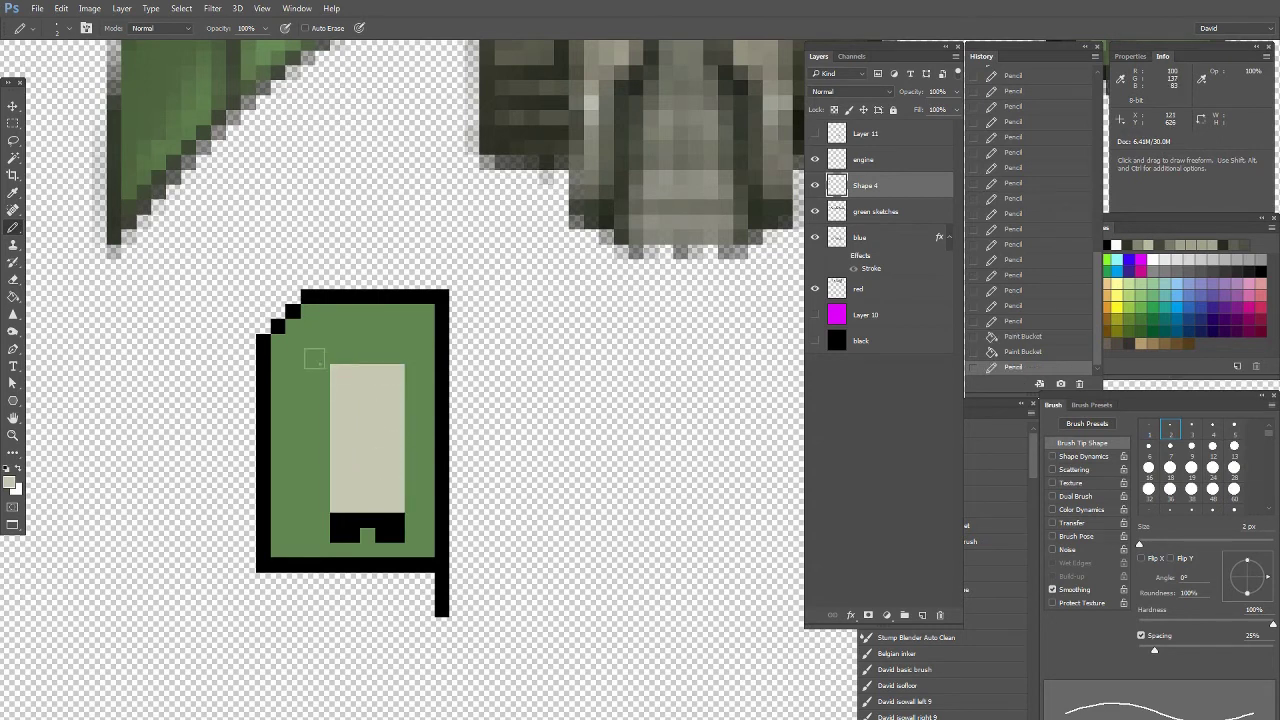
Shade the green along the beige rectangle's left edge, darker toward the bottom, using a 1 px black pencil at 20% opacity
alt+click(301, 376)
alt+click(340, 376)
key(bracketleft)
key(d)
drag(315, 371, 315, 511)
key(ctrl+z)
key(2)
drag(315, 371, 315, 510)
click(317, 519)
mouse_move(317, 445)
mouse_down()
mouse_move(317, 519)
mouse_move(317, 506)
mouse_up()
drag(317, 505, 317, 519)
Layer the same translucent black shading along the beige rectangle's right edge, building it up toward the lower corner
drag(407, 370, 407, 506)
drag(407, 460, 407, 520)
click(408, 534)
drag(424, 460, 424, 549)
drag(424, 520, 424, 549)
click(409, 549)
mouse_move(300, 247)
mouse_down()
mouse_move(231, 306)
mouse_move(210, 281)
mouse_up()
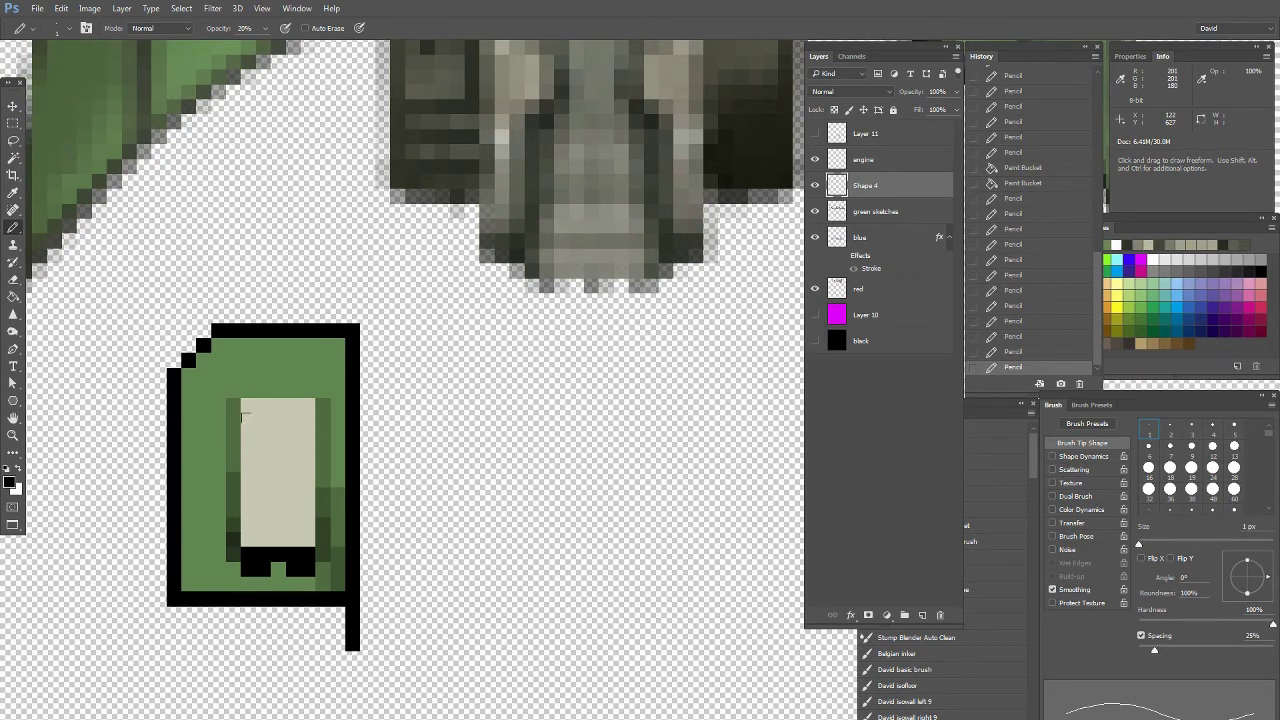
Delete the whole rough sketch below the ship with a rectangular selection, then deselect
alt+click(256, 377)
click(12, 121)
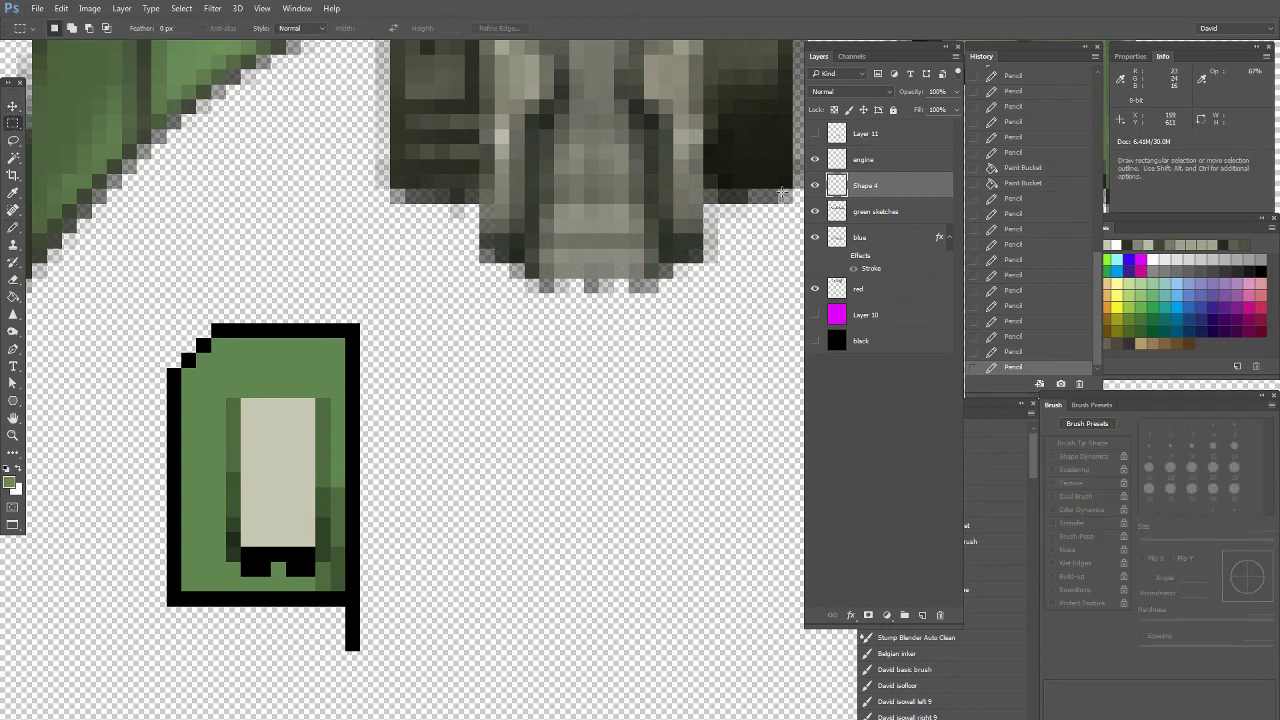
drag(108, 308, 405, 715)
key(Delete)
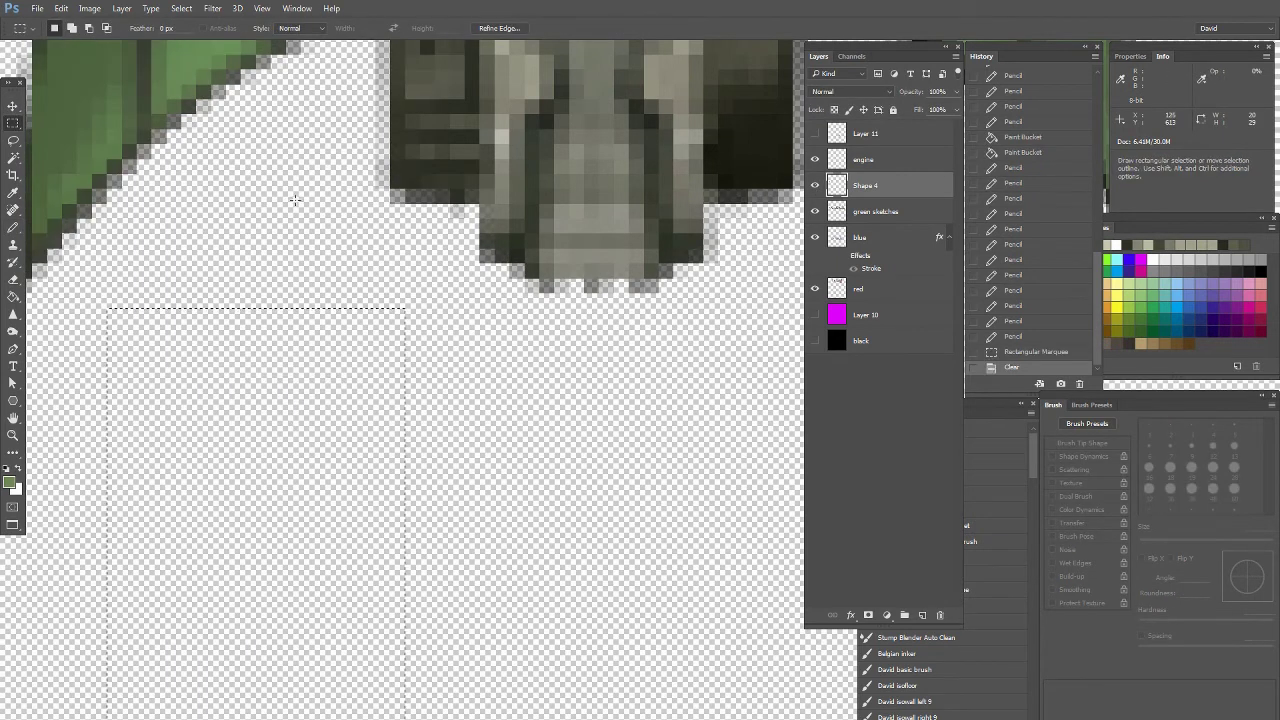
drag(297, 182, 206, 591)
key(ctrl+d)
Check the green ship's edges against the black layer, then hide that layer again
drag(262, 500, 219, 315)
click(13, 228)
double_click(13, 436)
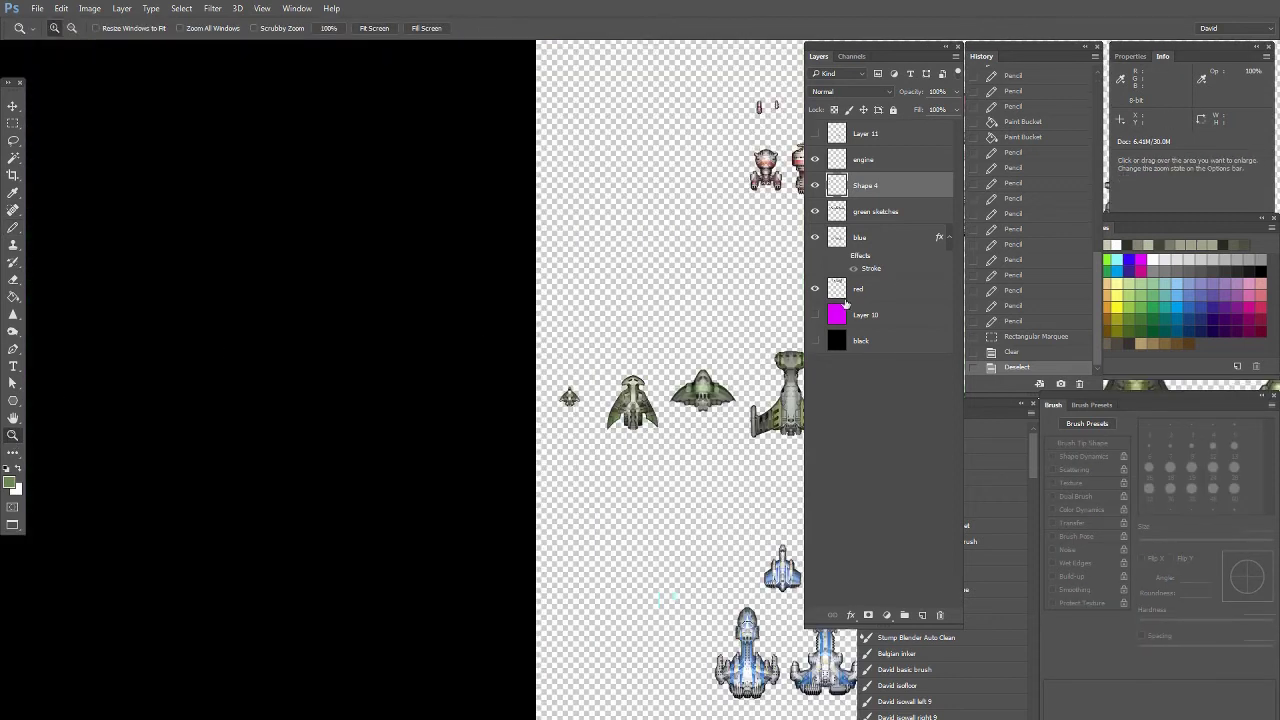
click(815, 340)
scroll(647, 417, up, 5)
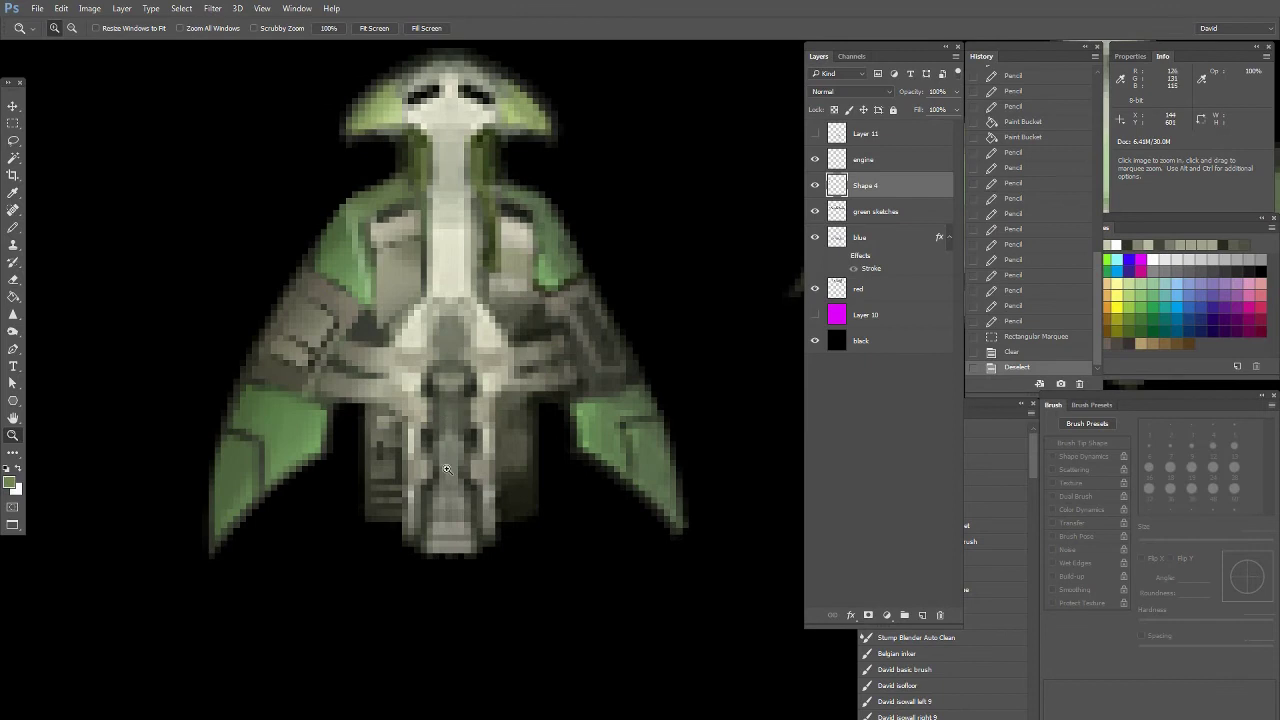
drag(450, 494, 306, 394)
click(307, 404)
click(307, 404)
click(13, 230)
click(12, 229)
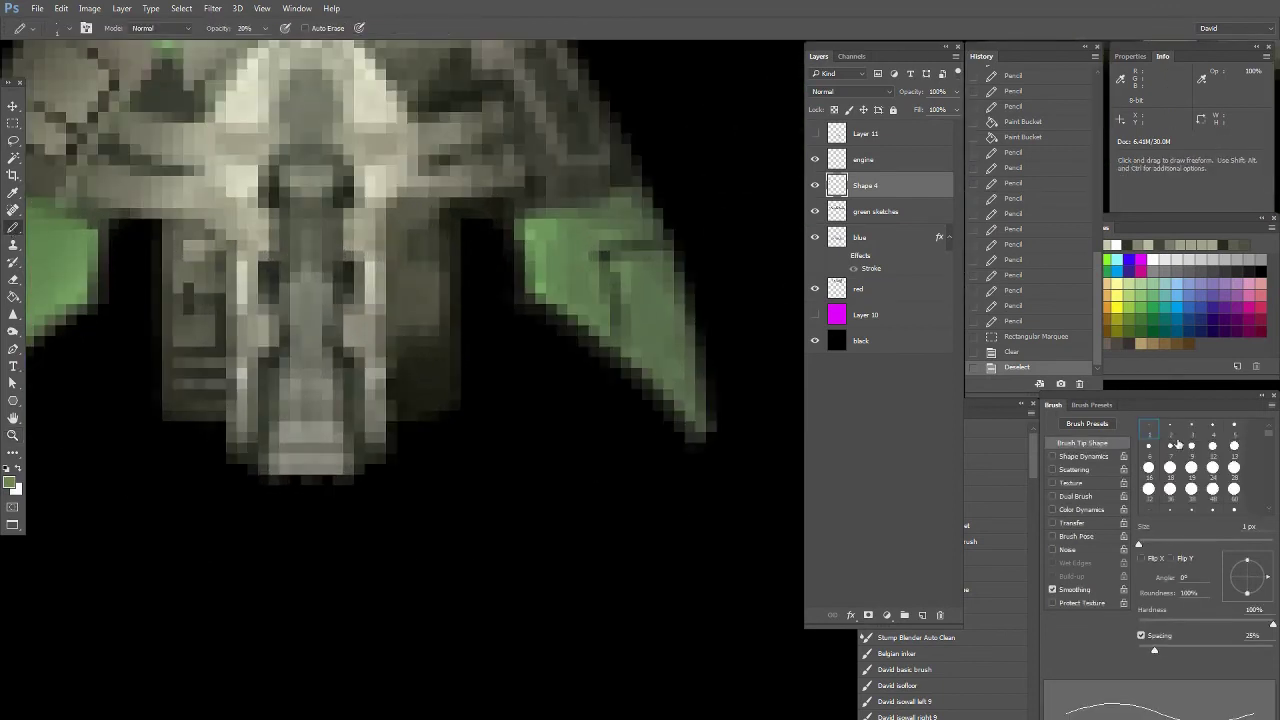
click(815, 340)
Paint a dark strip beneath the engine nozzle and darken its lower corners with a 2 px pencil at 100% opacity
alt+click(243, 450)
key(0)
drag(267, 484, 352, 484)
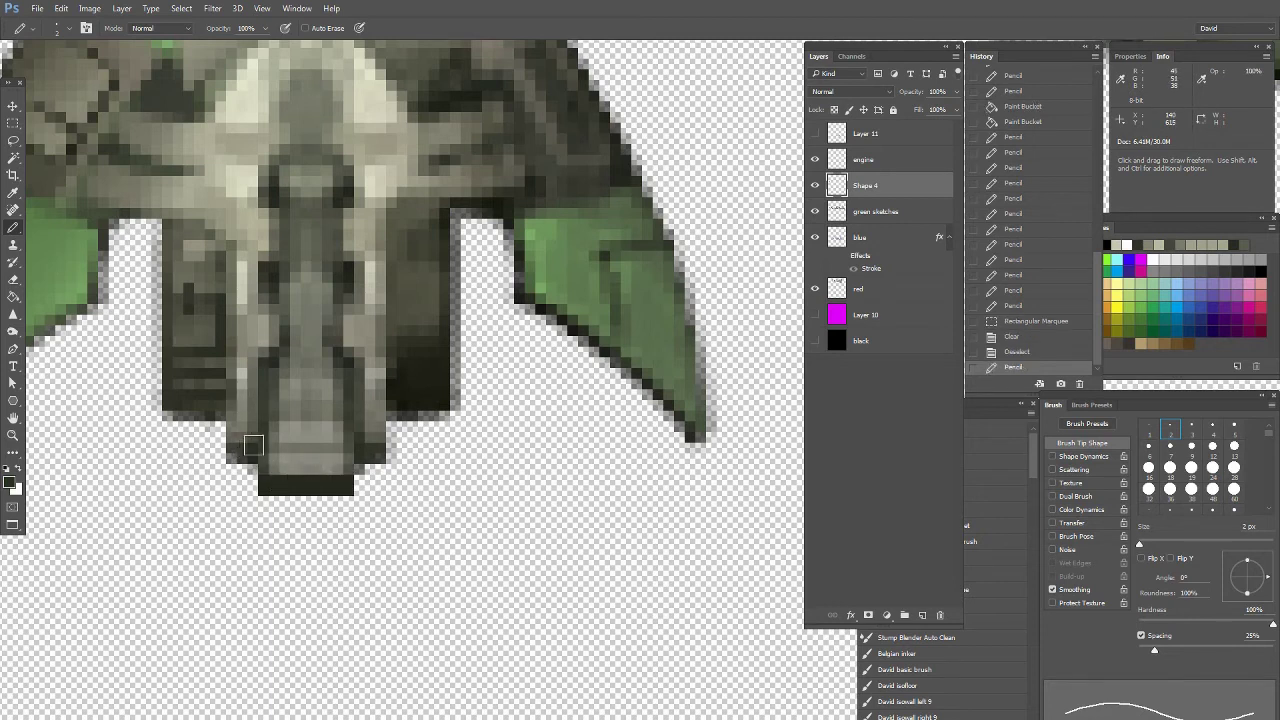
click(240, 450)
Set the pencil mode to Behind and paint dark edge pixels between the left wing and the engine at 50% opacity
click(155, 28)
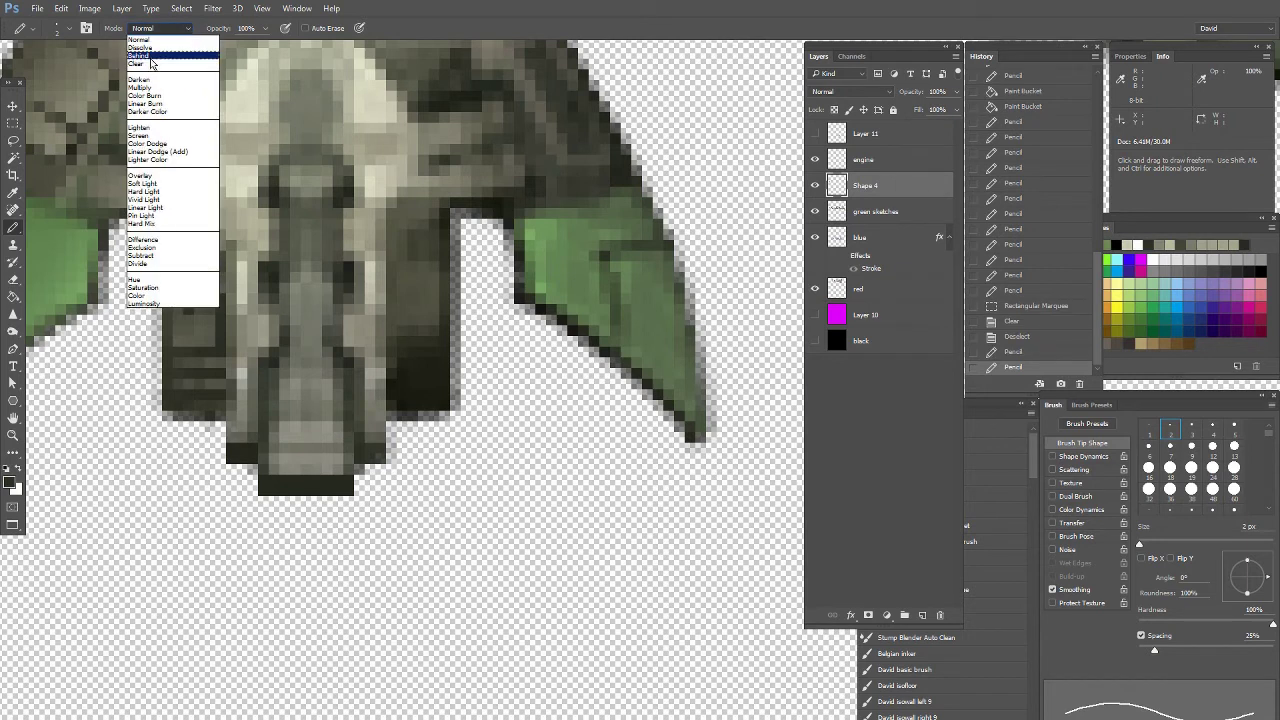
click(152, 55)
click(253, 424)
drag(224, 257, 415, 379)
key(5)
mouse_move(296, 337)
mouse_down()
mouse_move(343, 338)
mouse_move(328, 349)
mouse_move(307, 347)
mouse_move(360, 334)
mouse_up()
click(363, 337)
Sample a dark engine tone and rework the outline of the gap beside the left wing at 55% opacity
alt+click(604, 510)
alt+click(598, 502)
key(5)
key(5)
key(ctrl+z)
drag(291, 412, 299, 332)
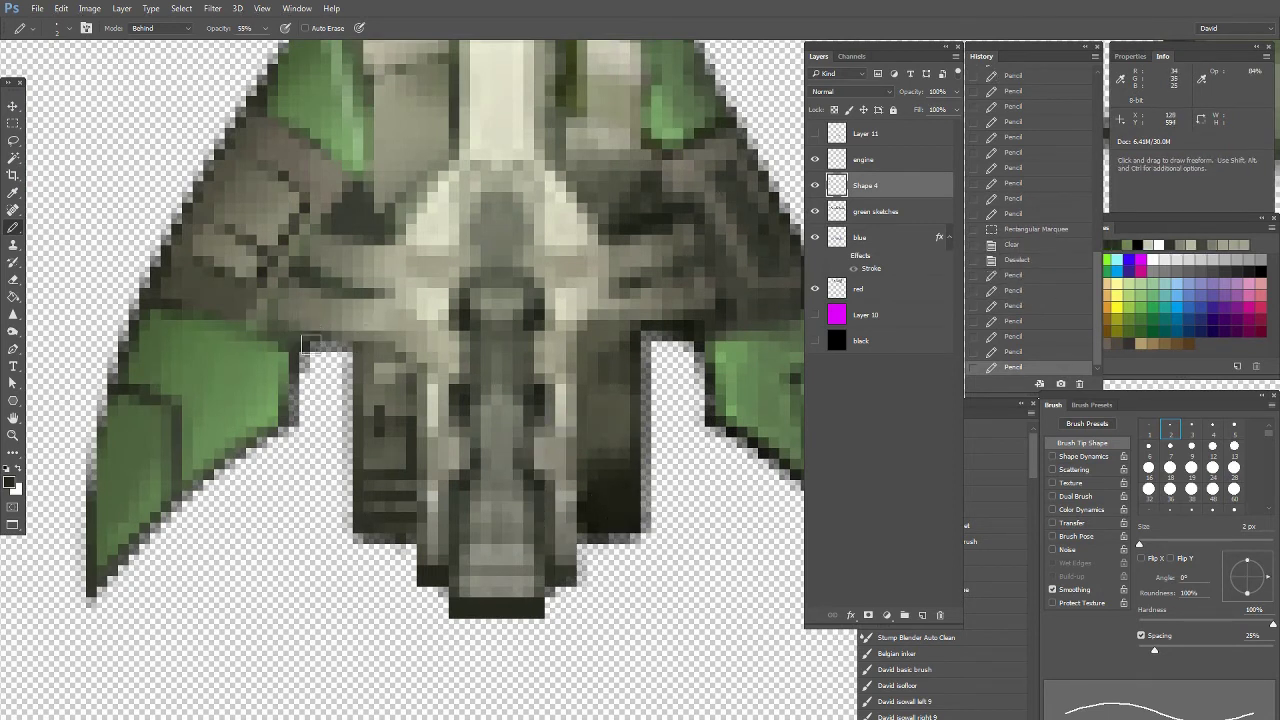
key(ctrl+z)
mouse_move(289, 417)
mouse_down()
mouse_move(314, 261)
mouse_move(318, 339)
mouse_move(302, 354)
mouse_move(391, 351)
mouse_up()
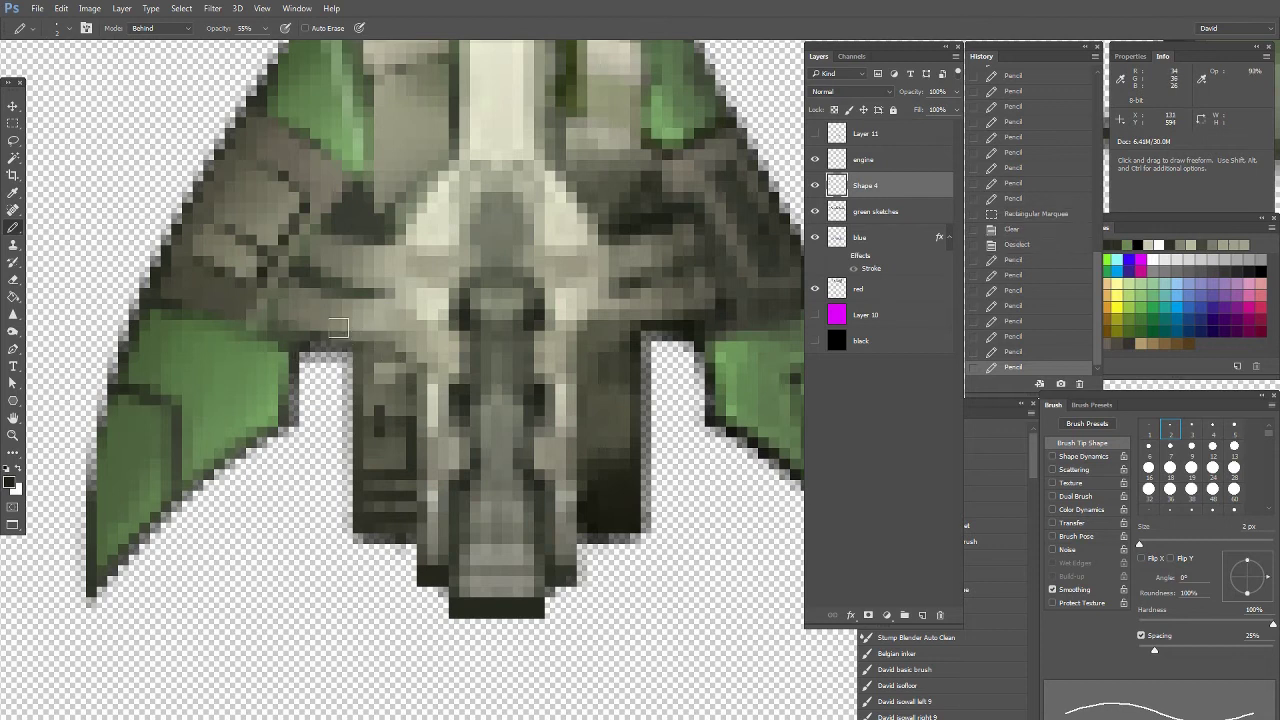
Soften the outline around the engine's left side with Behind strokes at 20% opacity, then set the pencil mode to Normal
key(2)
click(359, 360)
click(354, 352)
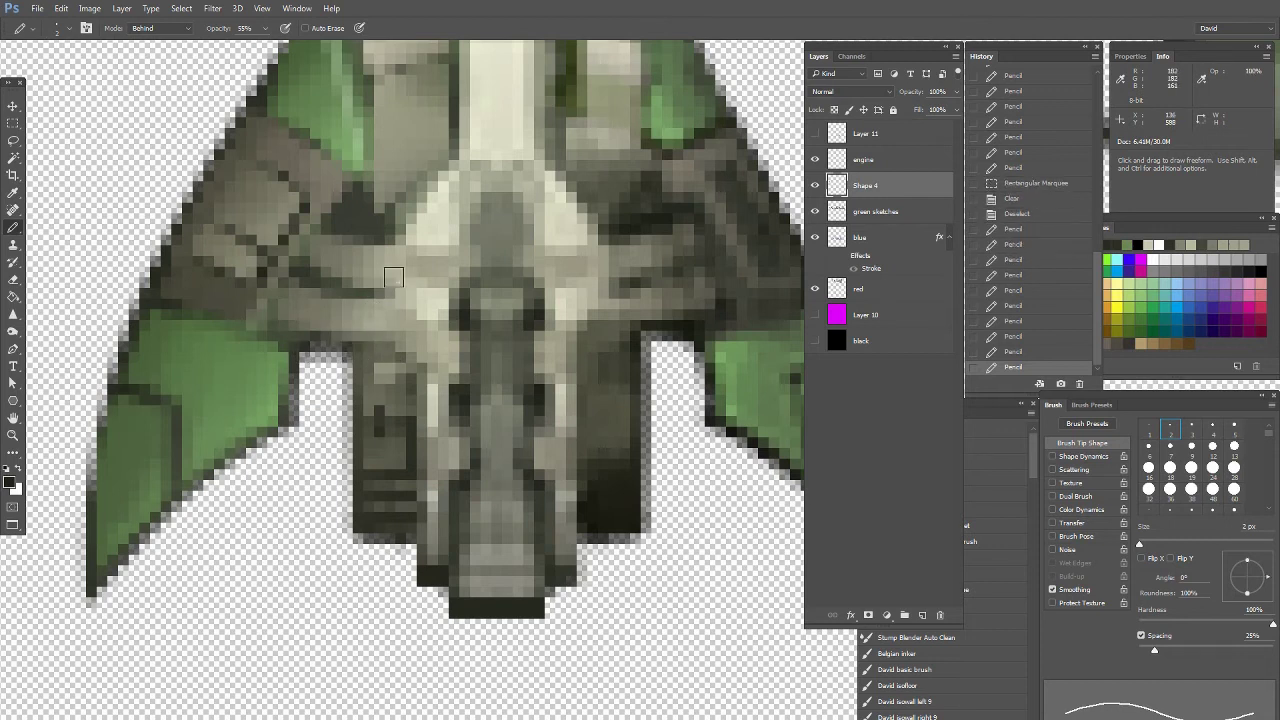
click(354, 369)
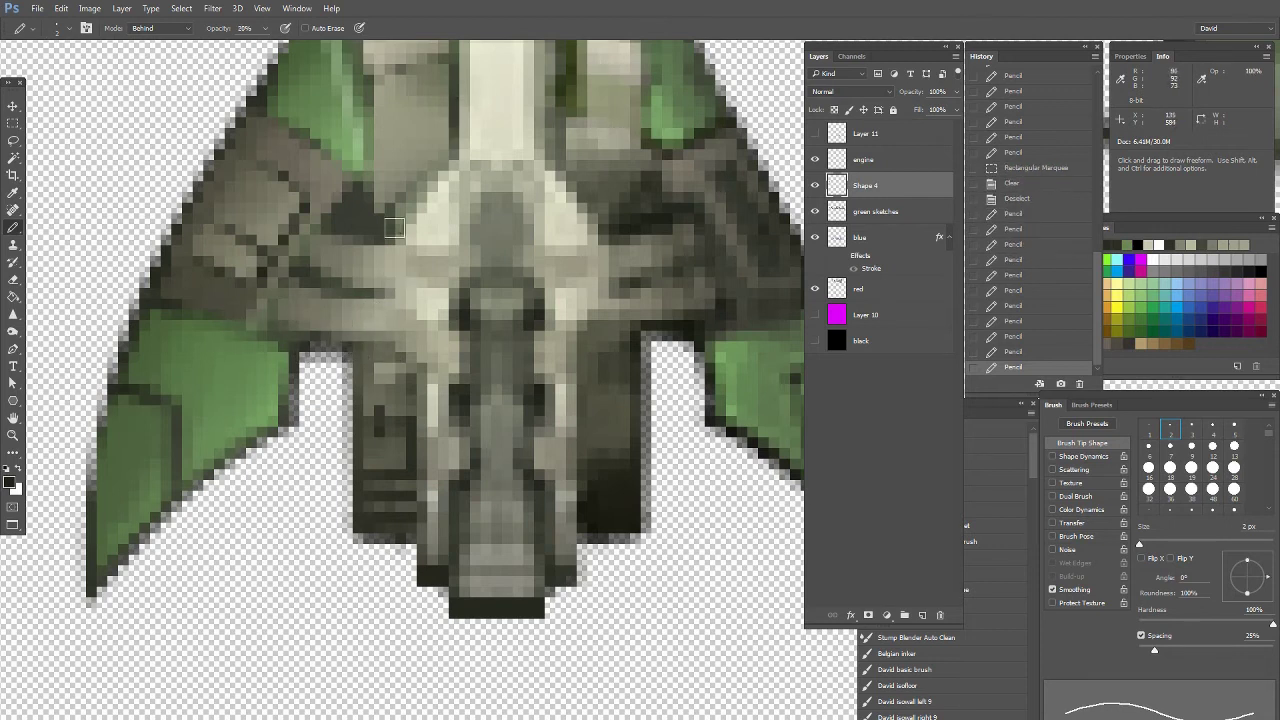
drag(439, 575, 346, 449)
click(324, 416)
click(324, 408)
click(356, 459)
key(space)
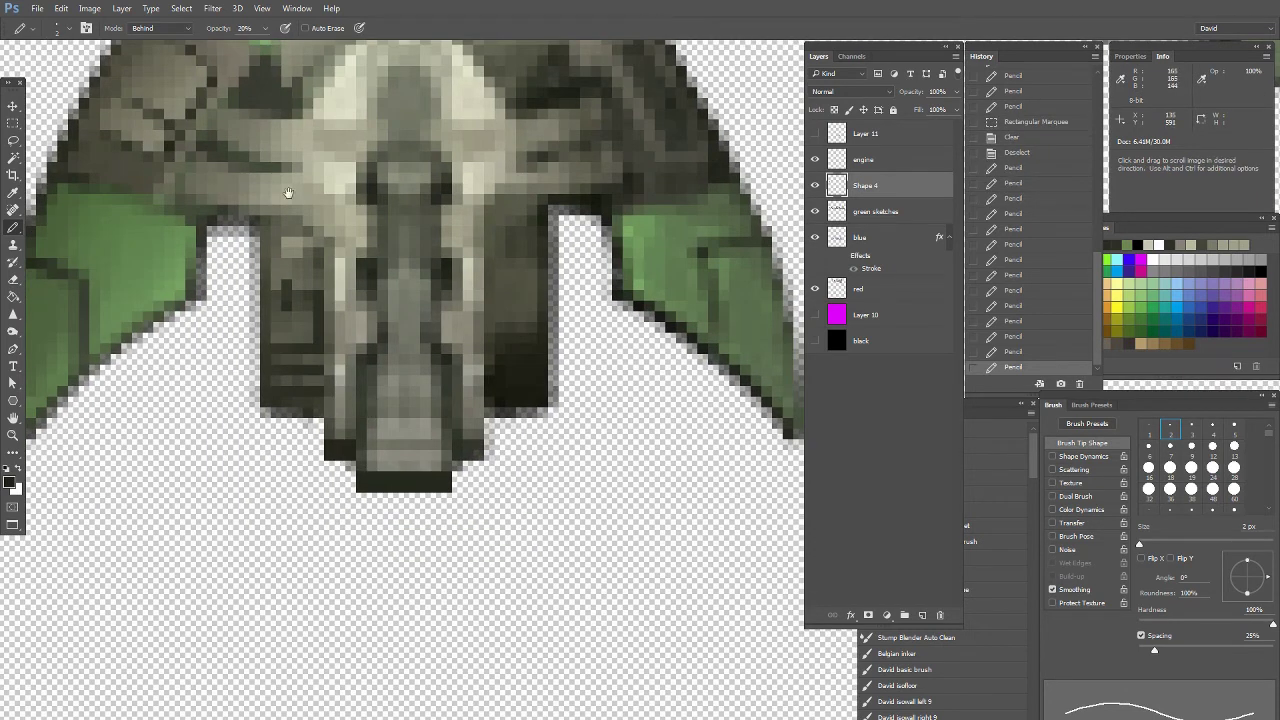
click(160, 28)
click(167, 42)
Examine the pixel shading and outline of a red-and-white ship from its dome down to its engine
drag(491, 375, 432, 702)
double_click(13, 436)
drag(566, 450, 98, 550)
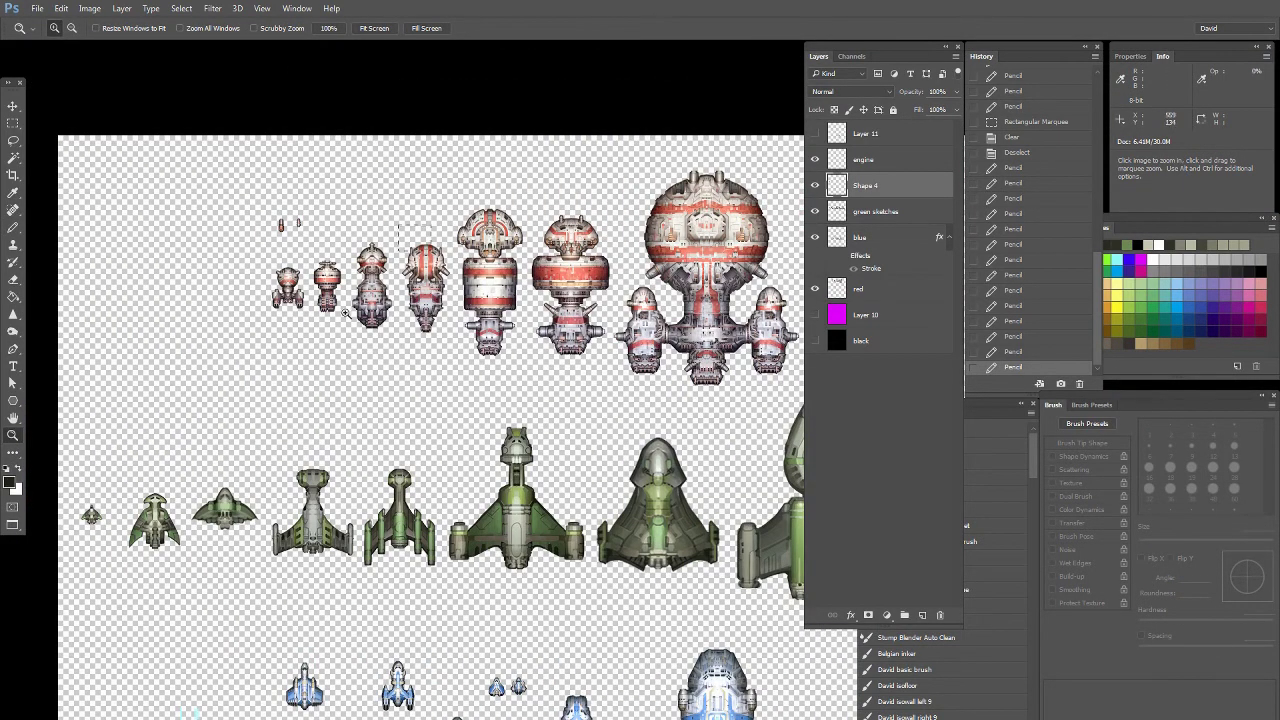
drag(330, 320, 335, 321)
click(540, 309)
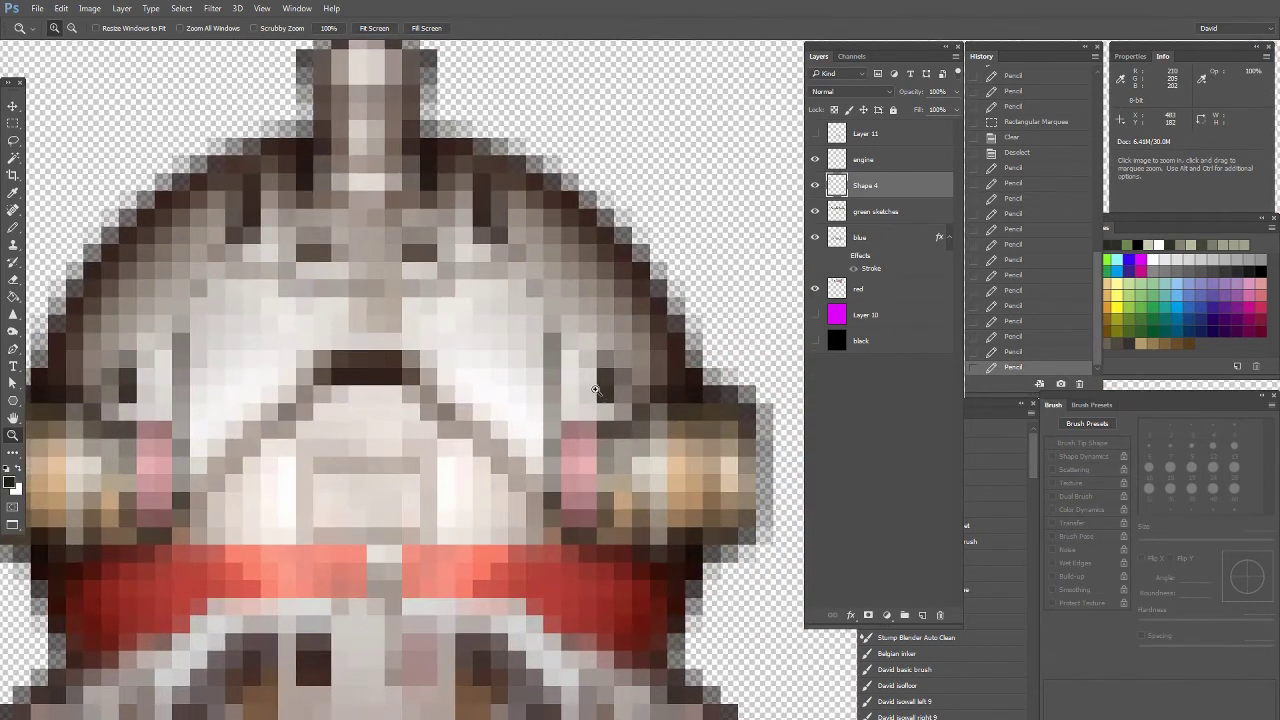
click(13, 227)
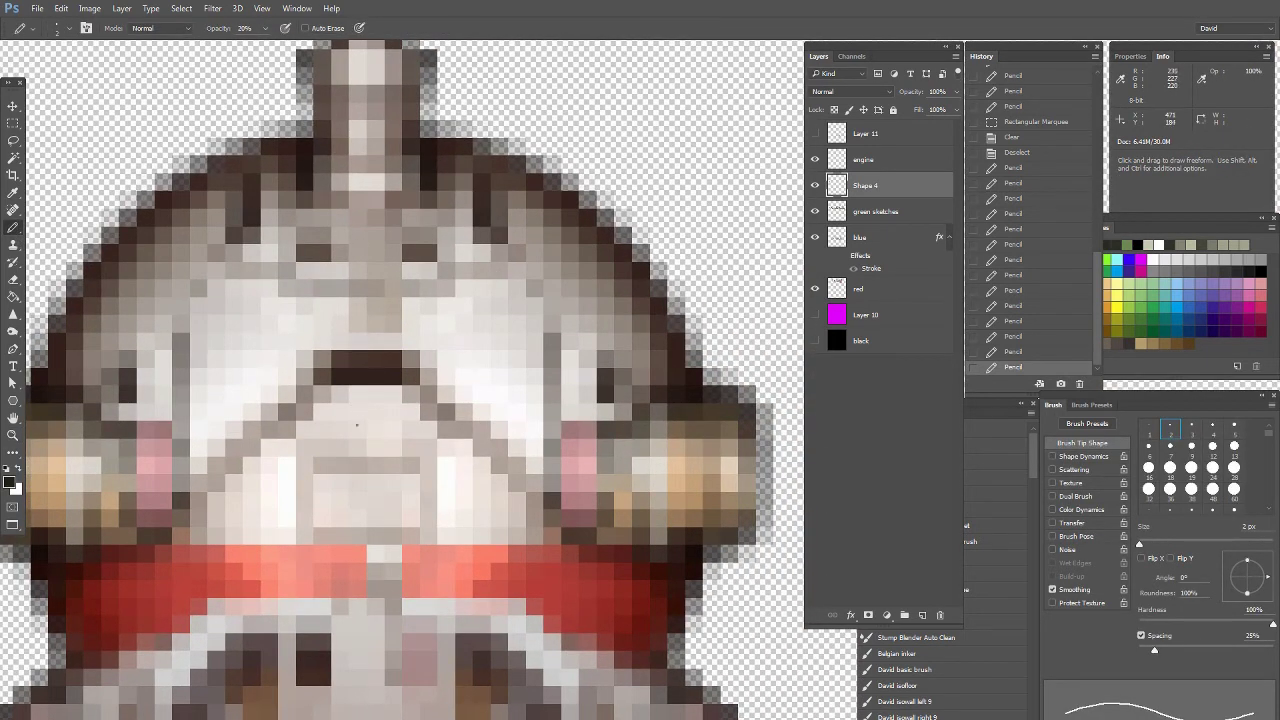
mouse_move(316, 553)
mouse_down()
mouse_move(443, 429)
mouse_move(400, 277)
mouse_move(366, 614)
mouse_up()
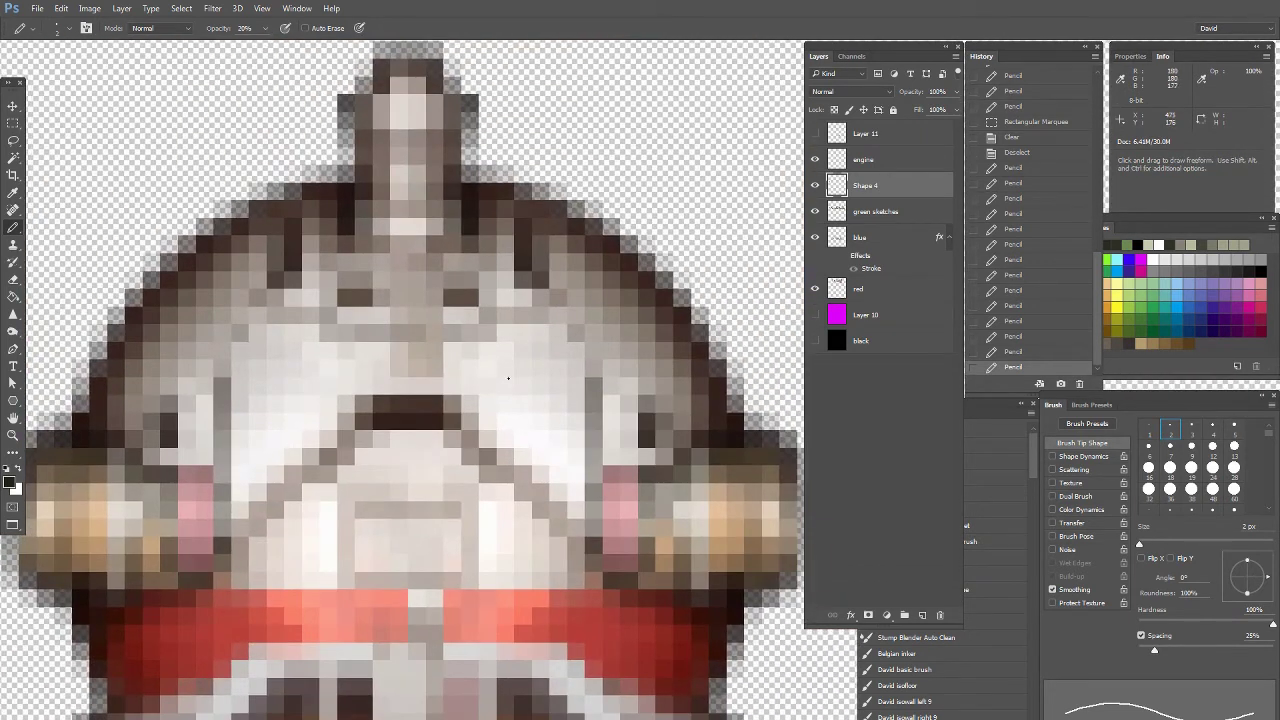
drag(701, 531, 411, 451)
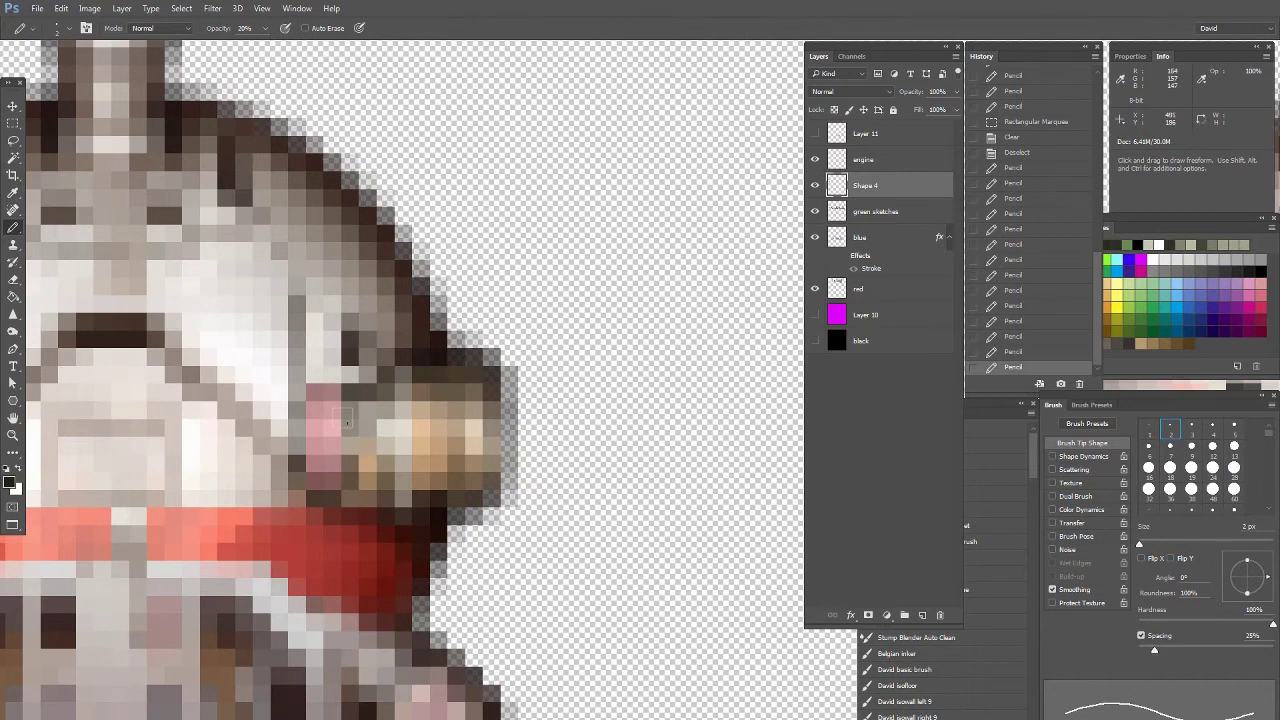
drag(308, 571, 622, 52)
drag(343, 581, 526, 218)
mouse_move(317, 708)
mouse_down()
mouse_move(289, 657)
mouse_move(323, 194)
mouse_up()
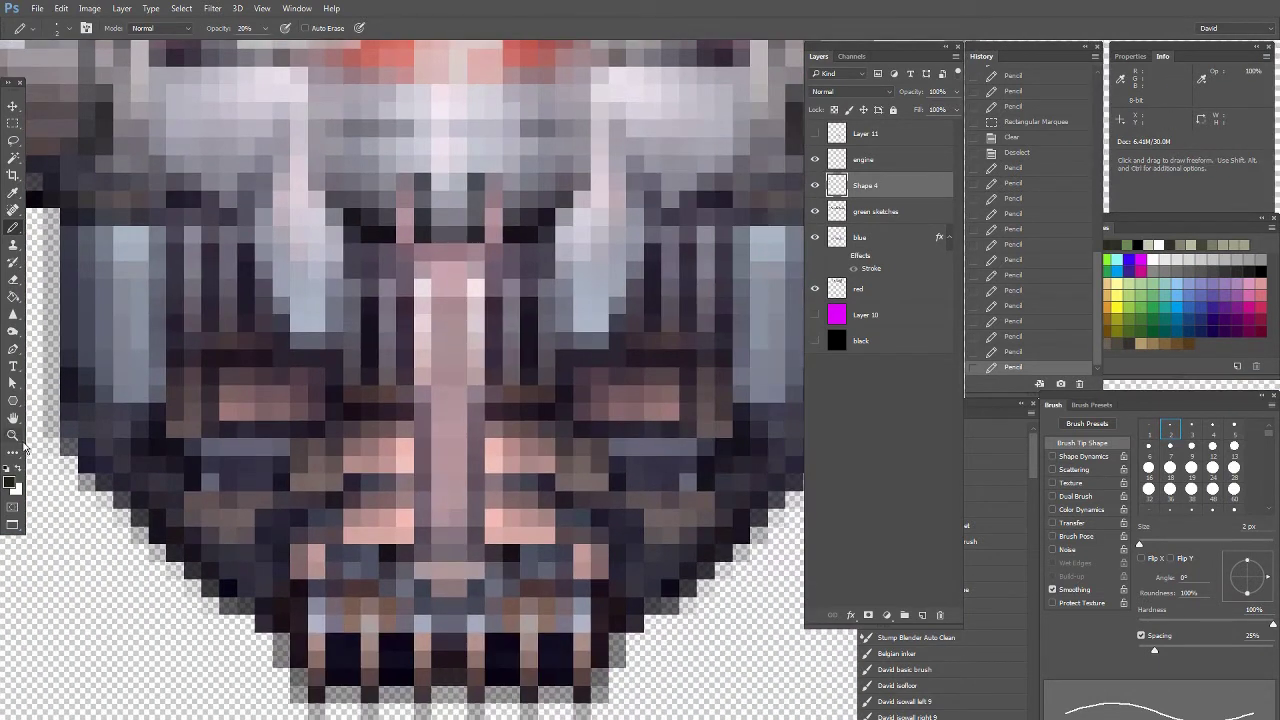
Add a faint dark Behind-mode pencil stroke at the green ship's engine edge, then return the pencil mode to Normal
double_click(14, 436)
drag(414, 645, 521, 570)
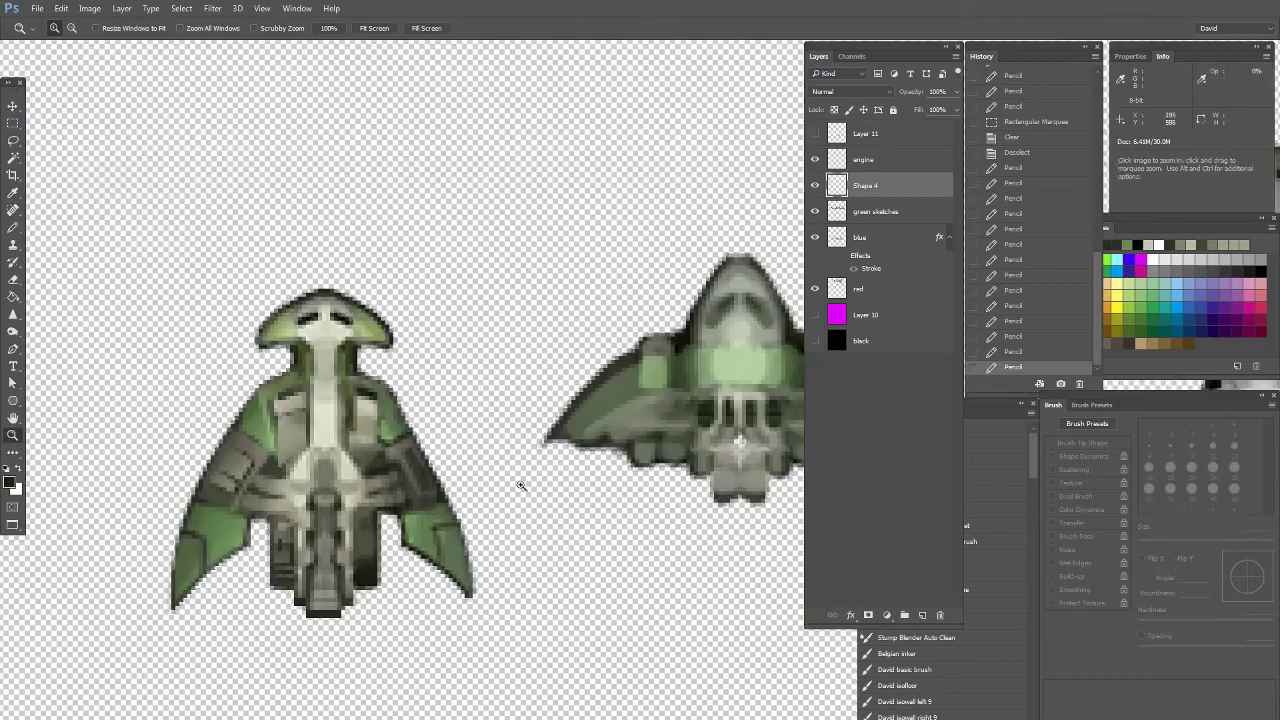
click(364, 514)
drag(364, 514, 497, 464)
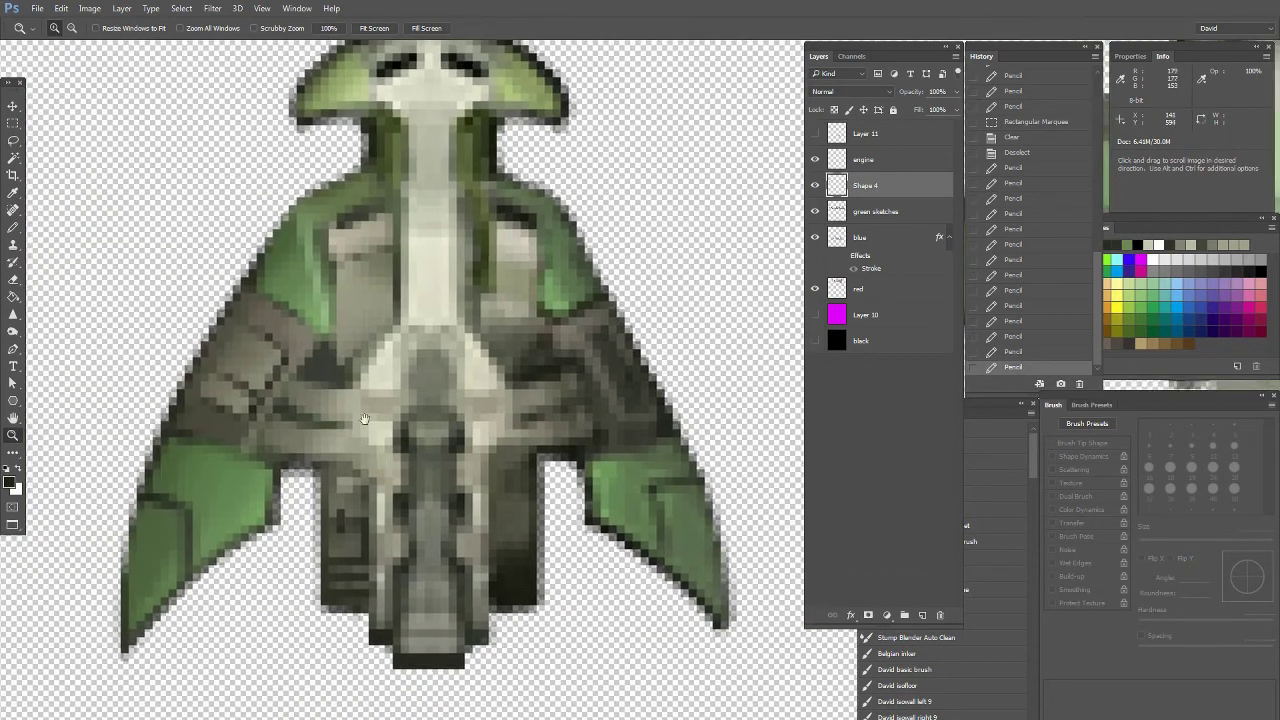
click(13, 141)
drag(469, 644, 363, 606)
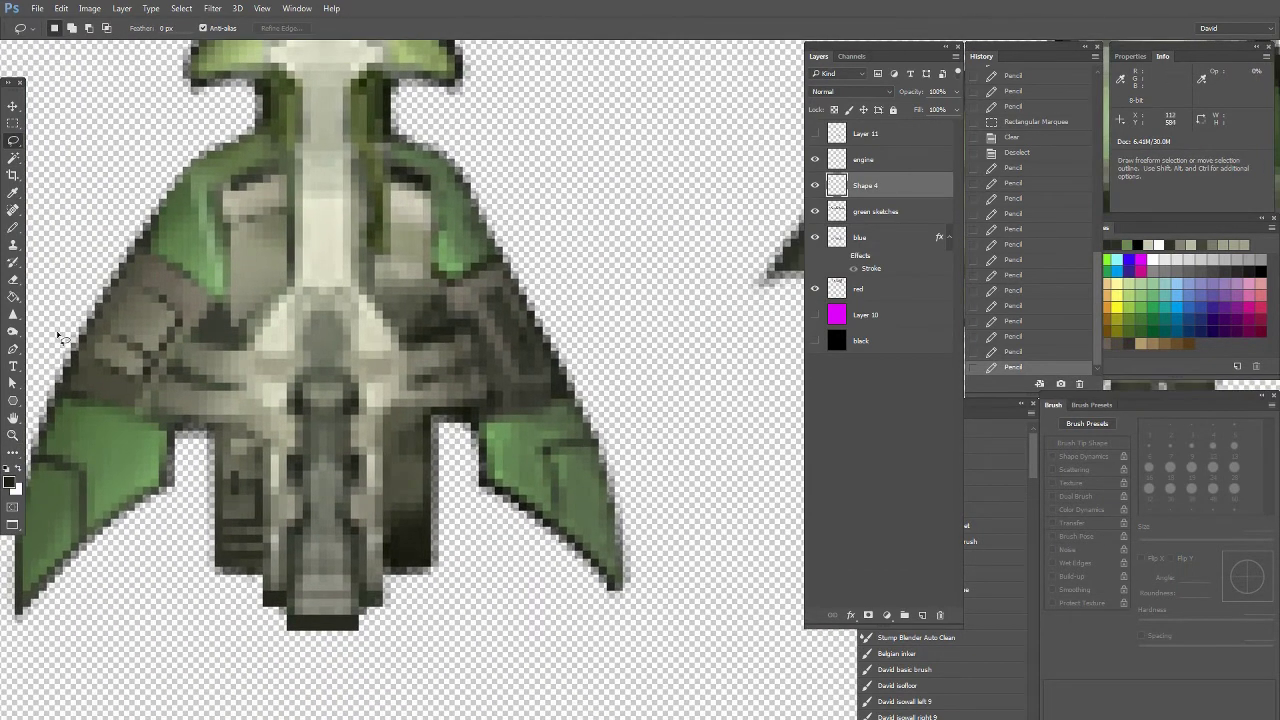
key(z)
double_click(342, 578)
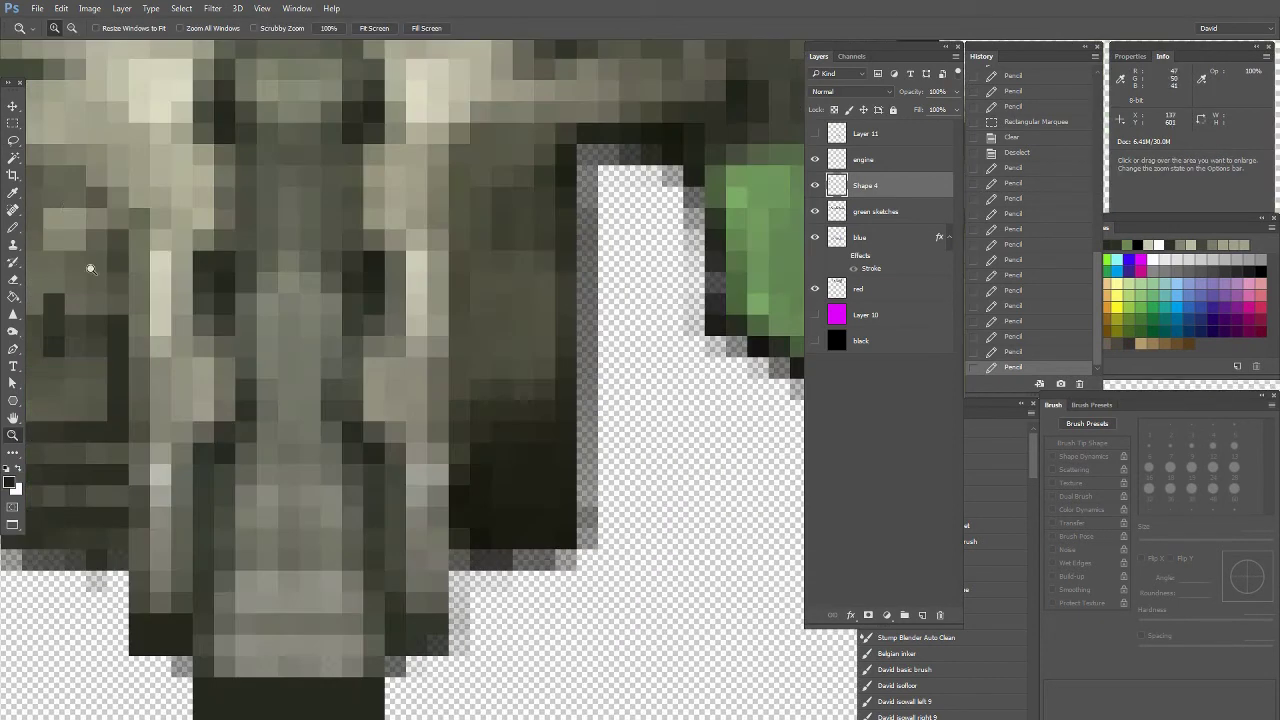
click(13, 228)
drag(162, 472, 318, 355)
key(alt)
alt+click(584, 86)
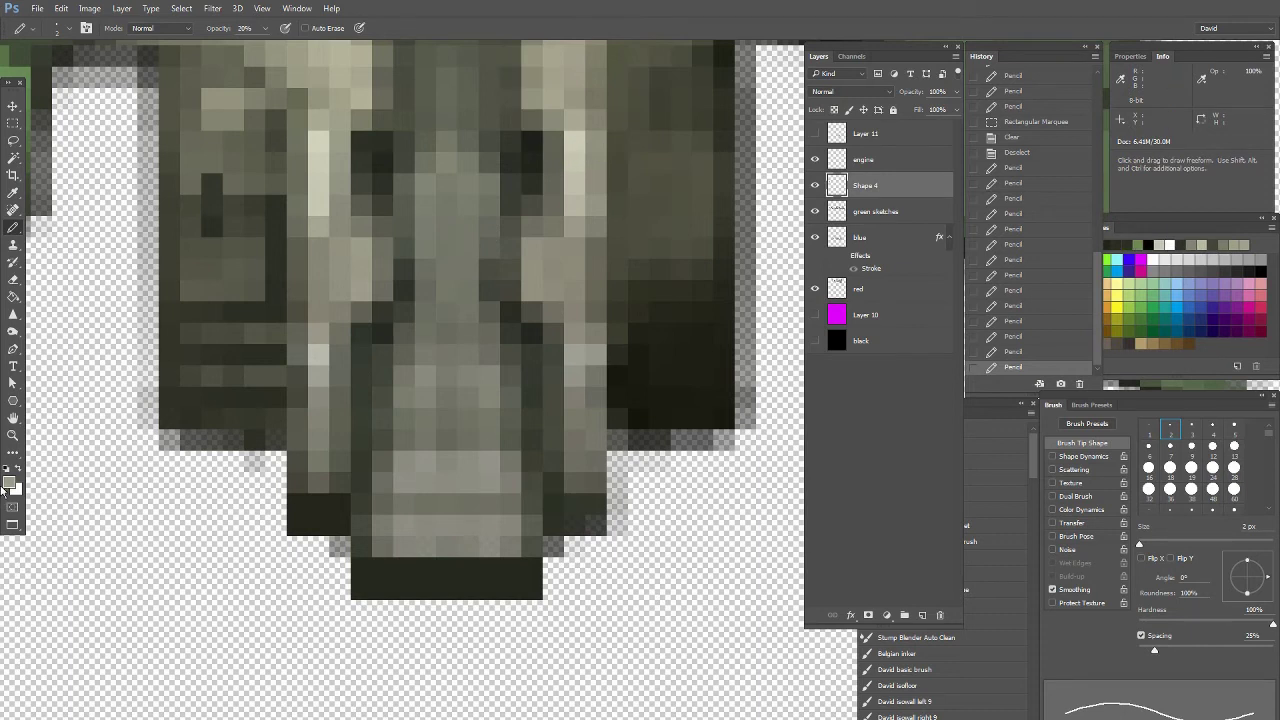
key(3)
click(150, 29)
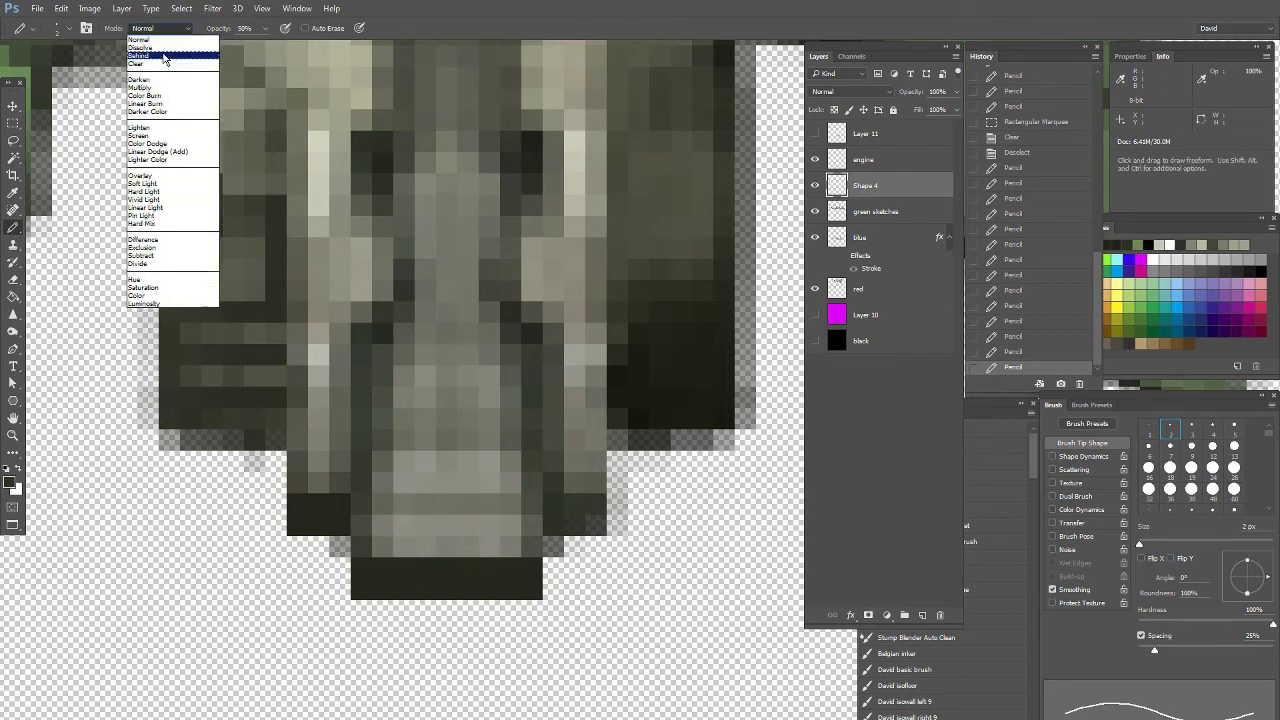
click(160, 62)
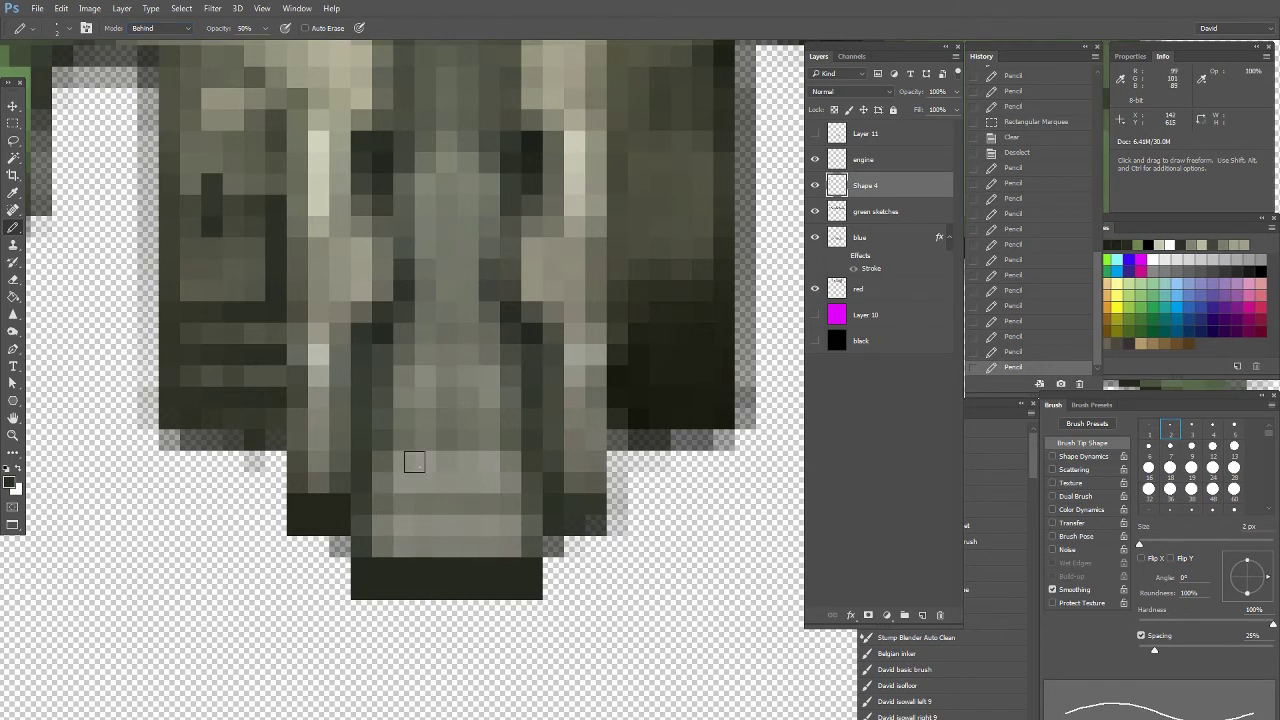
drag(357, 472, 257, 309)
click(148, 32)
click(148, 41)
Extend the nozzle's grey-brown shading into the dark strip below it with the 2 px pencil at 50% opacity
scroll(147, 265, up, 3)
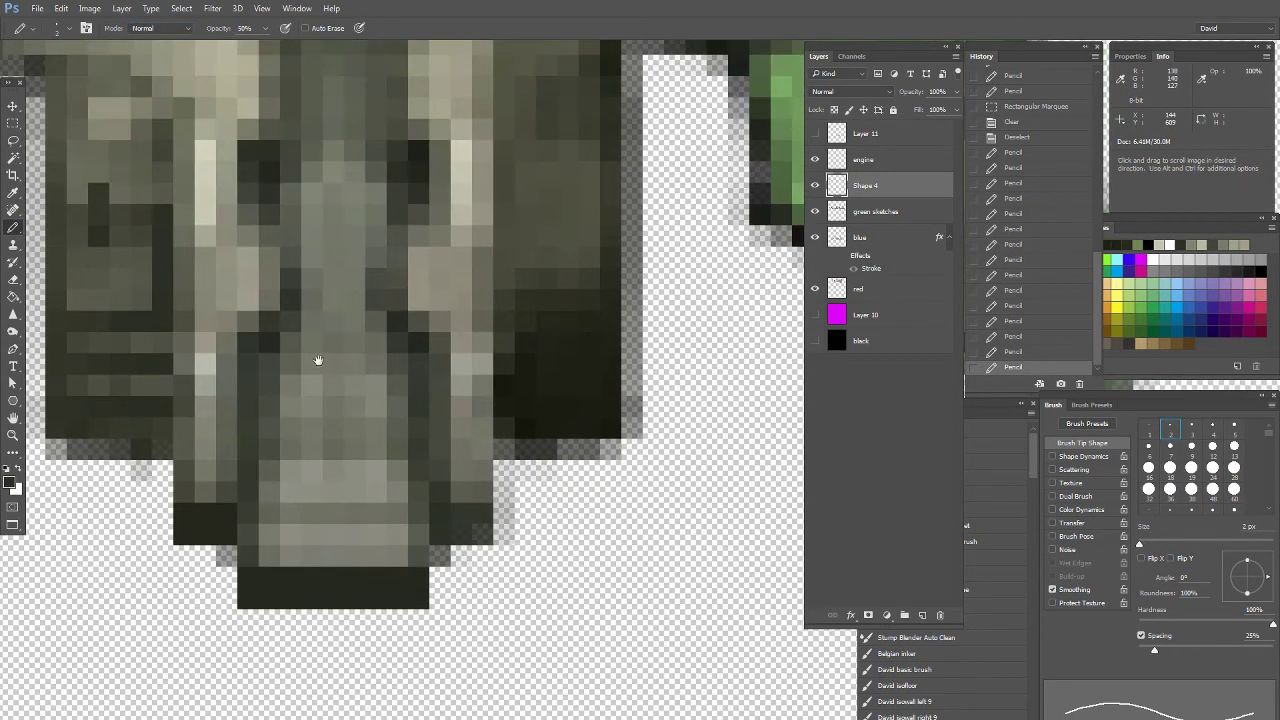
alt+click(251, 502)
mouse_move(251, 596)
mouse_down()
mouse_move(251, 570)
mouse_move(397, 578)
mouse_up()
key(5)
key(5)
alt+click(298, 560)
alt+click(265, 553)
mouse_move(283, 566)
mouse_down()
mouse_move(372, 563)
mouse_move(280, 545)
mouse_move(430, 274)
mouse_move(294, 553)
mouse_move(365, 557)
mouse_move(309, 549)
mouse_up()
Sample several hull tones around the engine and set the foreground color to neutral grey 606060
alt+click(469, 144)
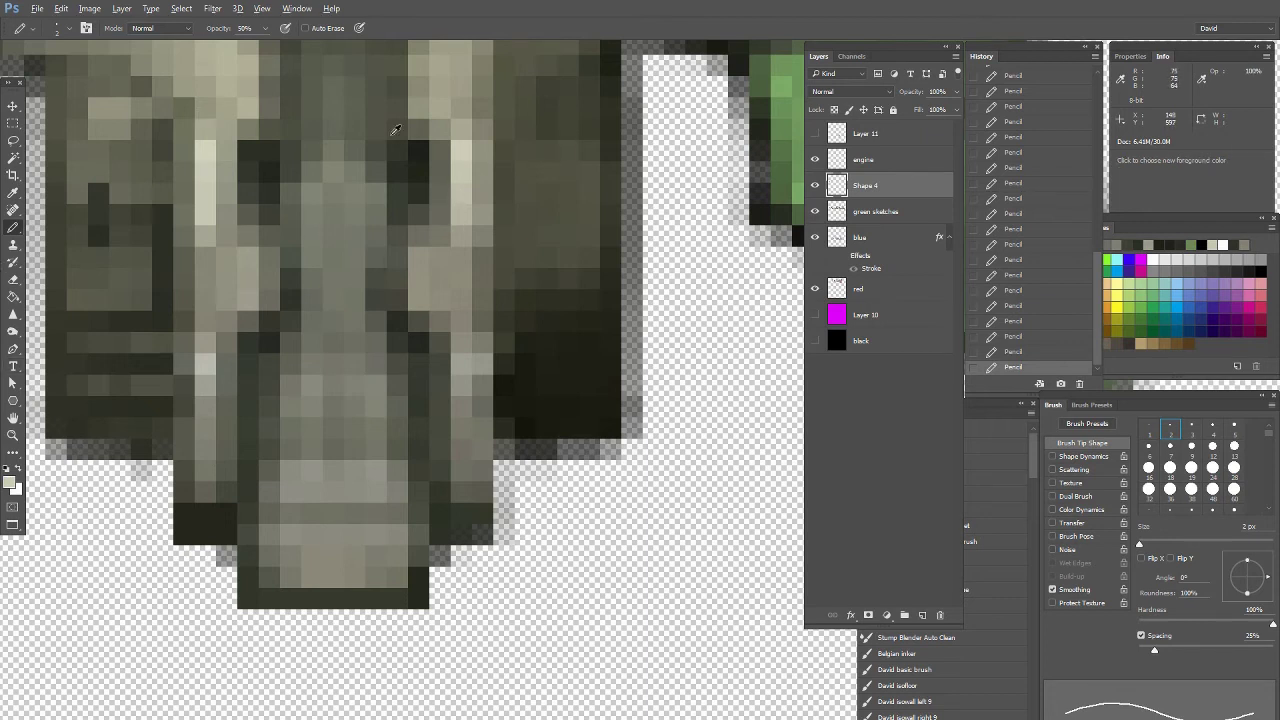
mouse_move(555, 354)
mouse_down()
mouse_move(406, 409)
mouse_move(429, 343)
mouse_up()
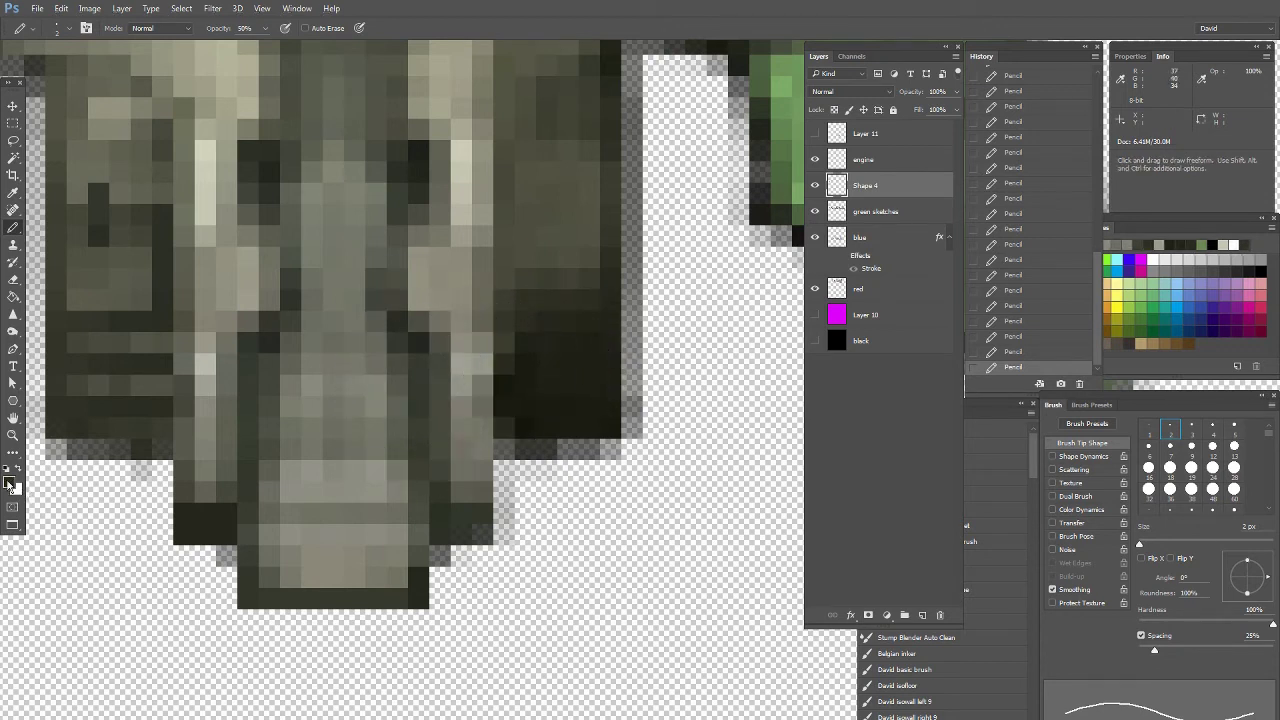
click(11, 484)
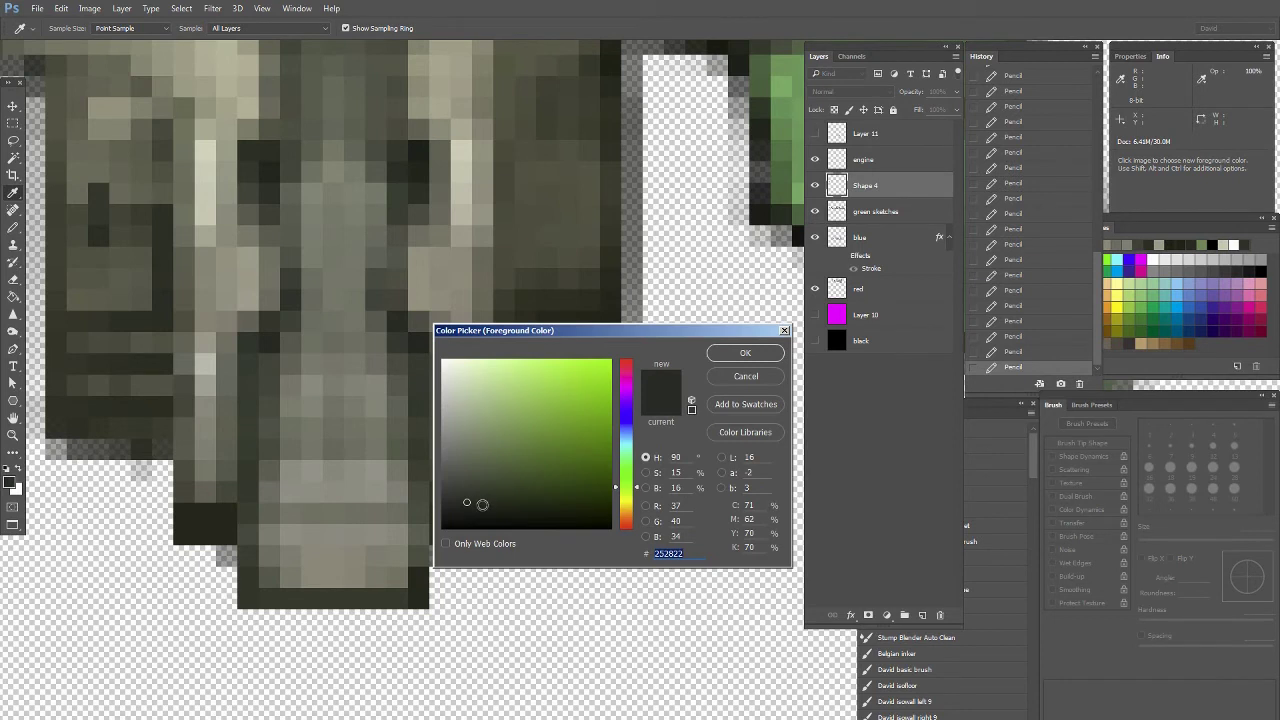
drag(549, 332, 676, 341)
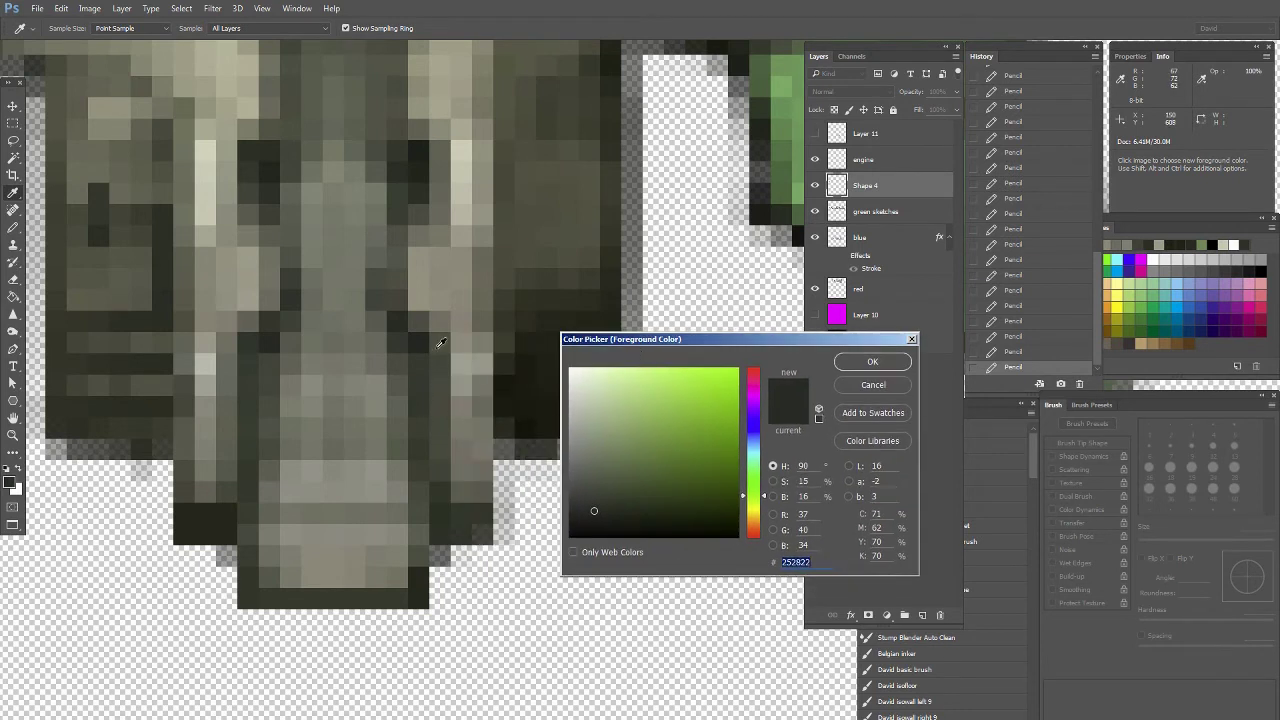
click(449, 319)
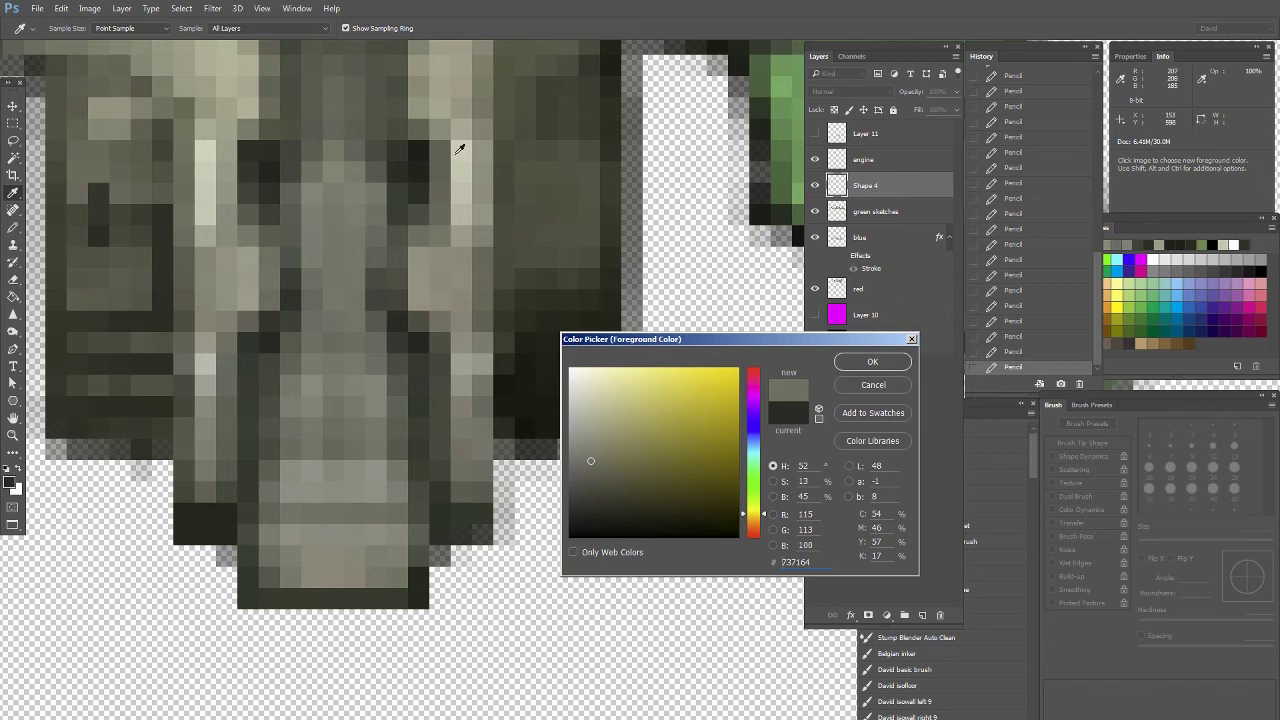
click(466, 152)
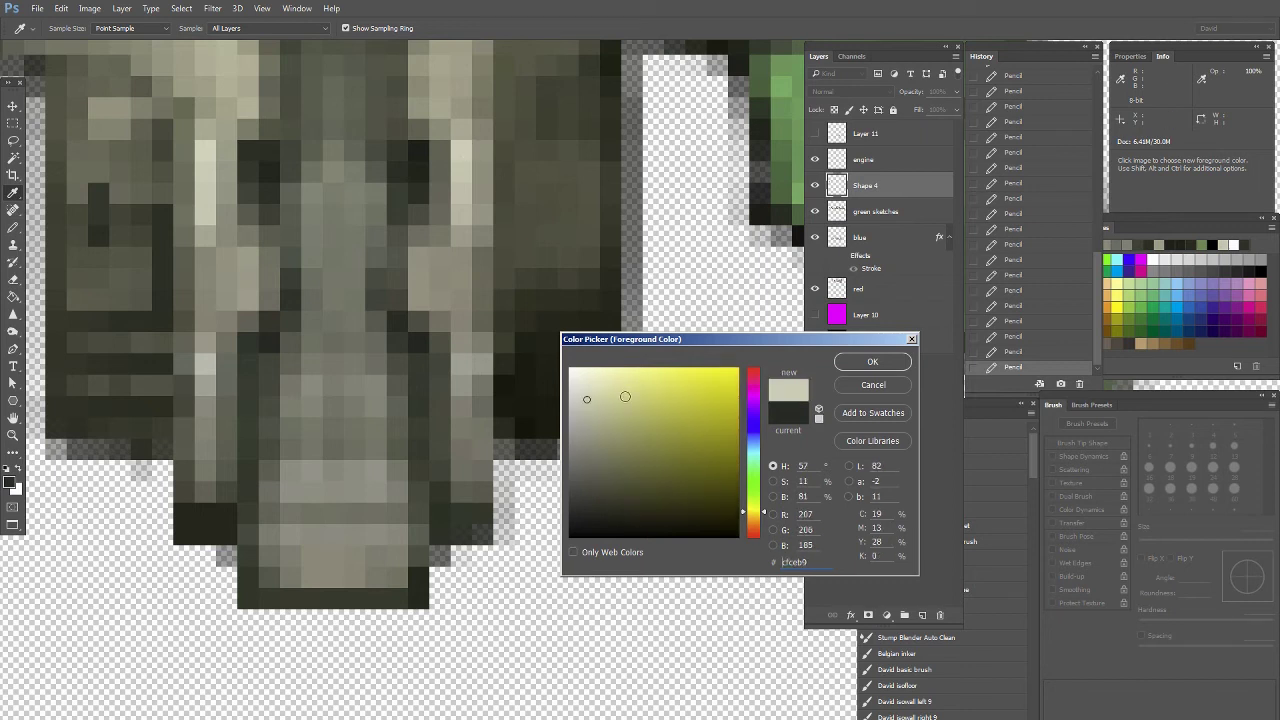
drag(466, 301, 436, 373)
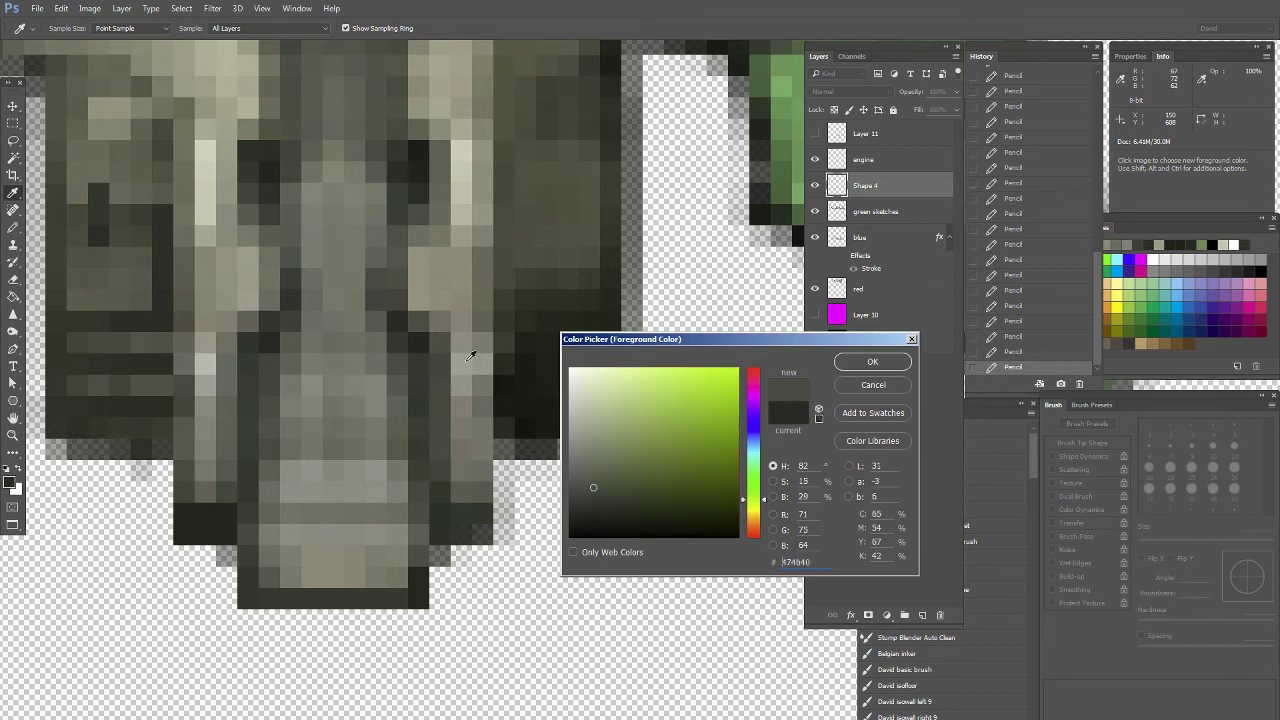
click(228, 513)
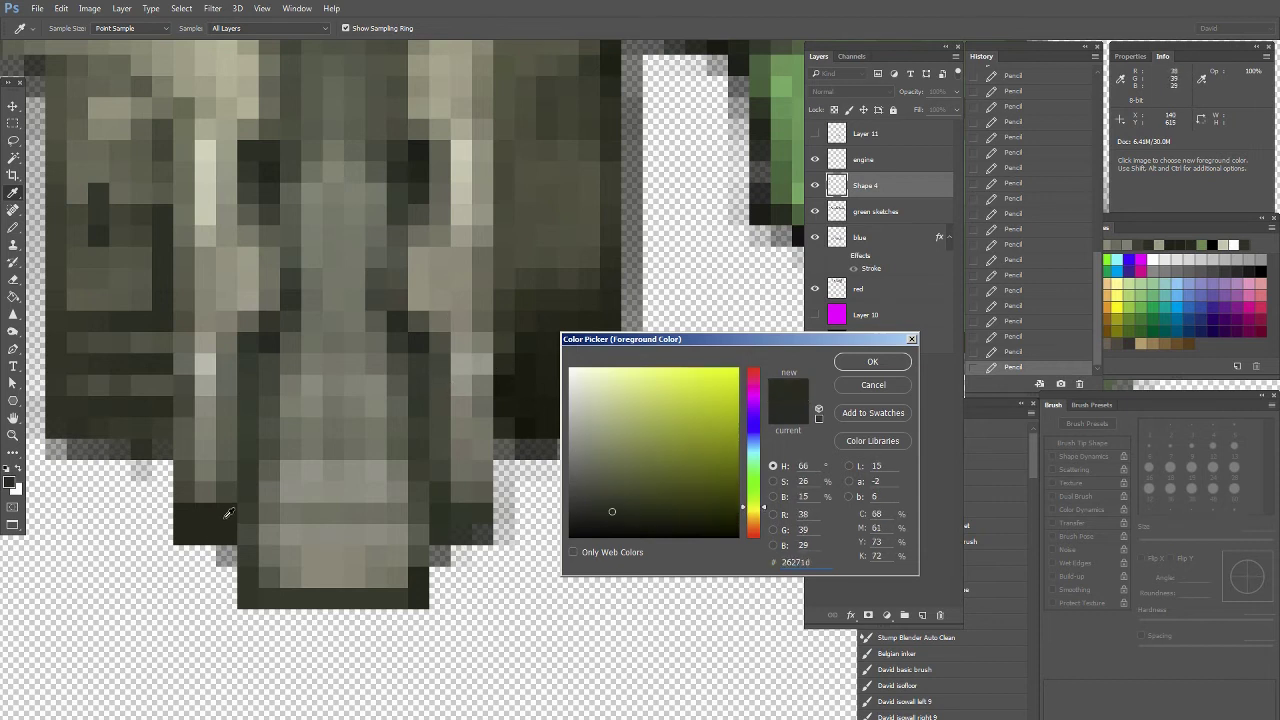
click(246, 459)
click(272, 436)
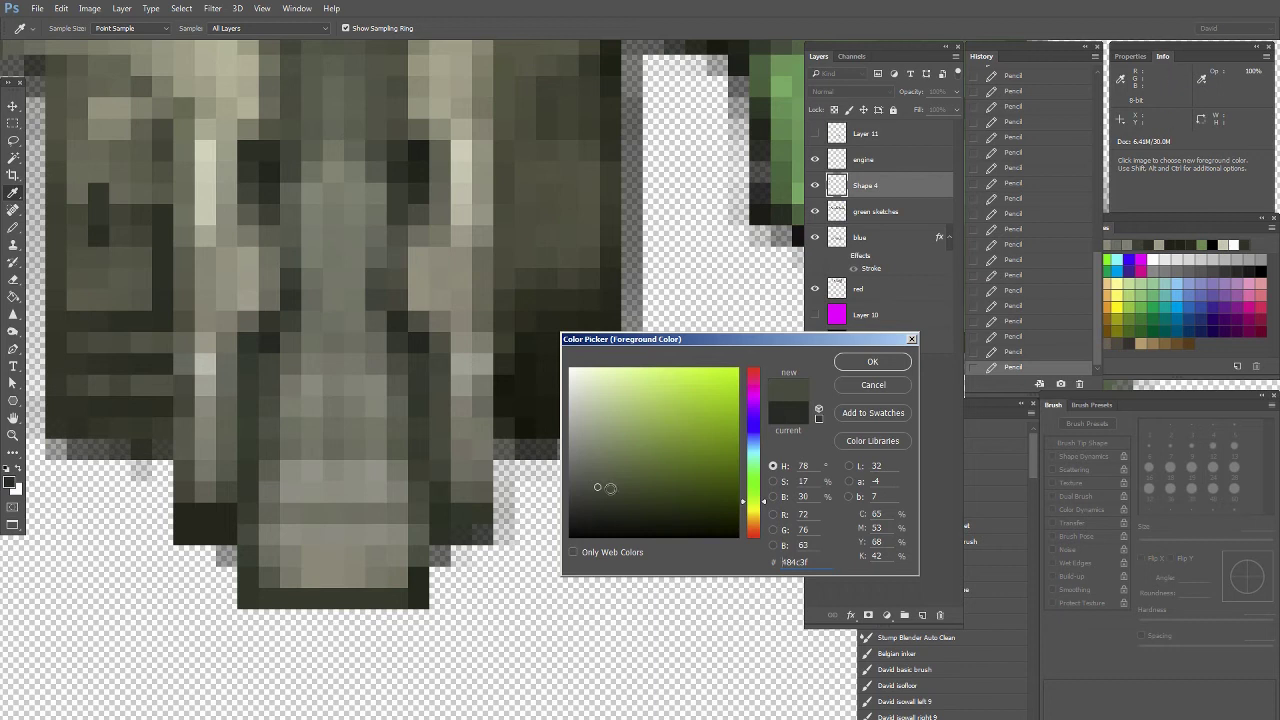
drag(608, 488, 557, 473)
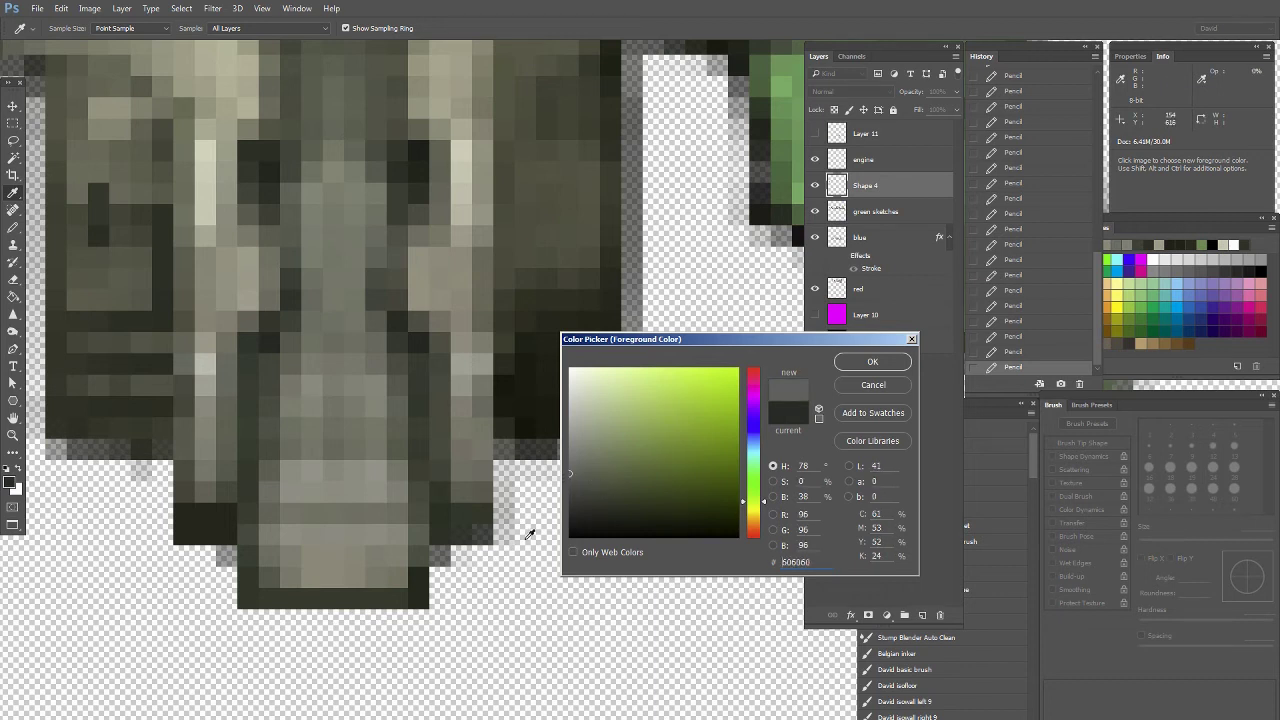
click(890, 361)
Lighten the dark ledge beside the nozzle's left side with the 2 px pencil at 50% opacity
drag(194, 415, 348, 306)
mouse_move(265, 457)
mouse_down()
mouse_move(223, 509)
mouse_move(312, 500)
mouse_up()
key(ctrl+z)
drag(678, 297, 612, 400)
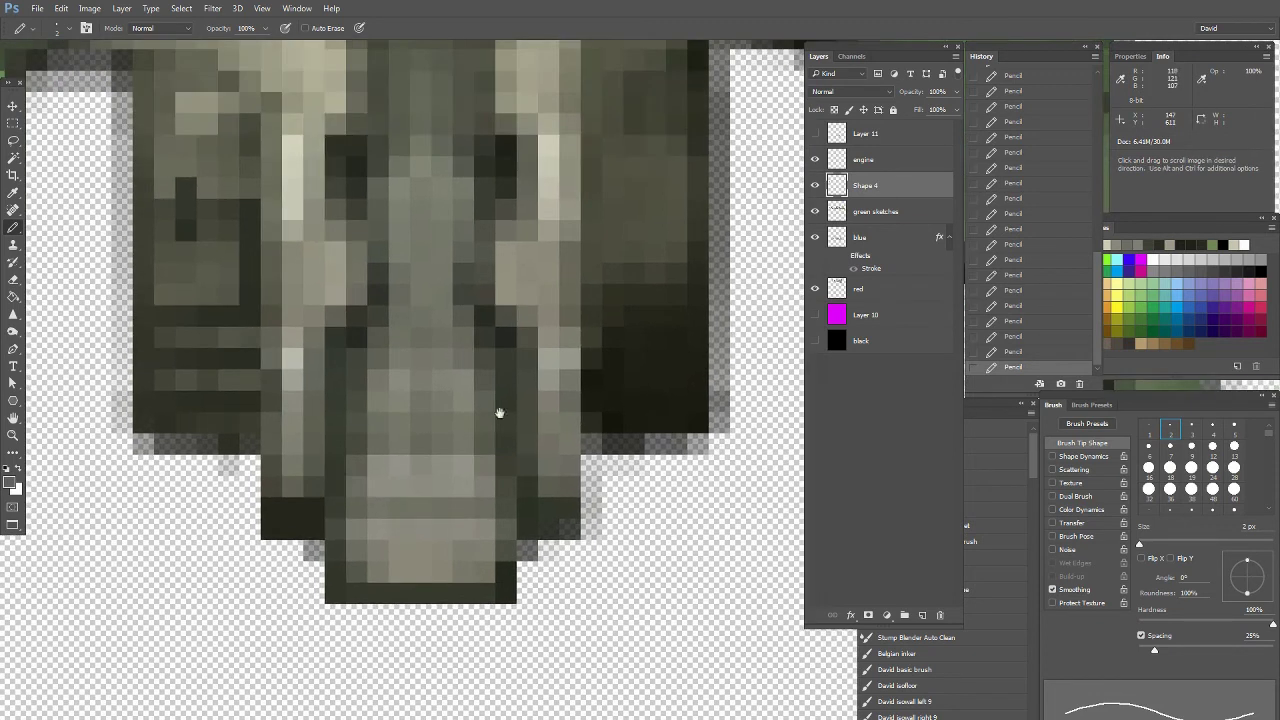
alt+click(283, 487)
key(5)
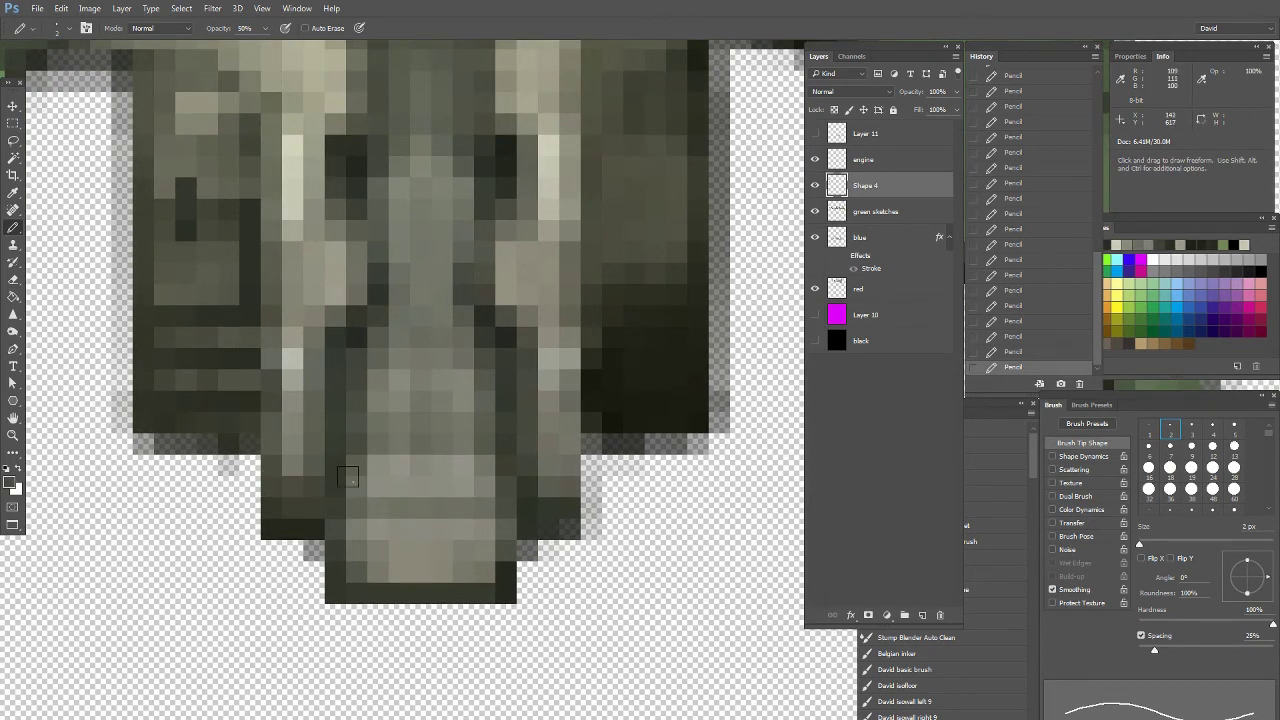
drag(548, 334, 402, 615)
mouse_move(360, 537)
mouse_down()
mouse_move(431, 434)
mouse_move(571, 303)
mouse_up()
Brighten the lower part of the engine's left vertical highlight strip with the 1 px pencil at 50% opacity
alt+click(370, 418)
key(bracketleft)
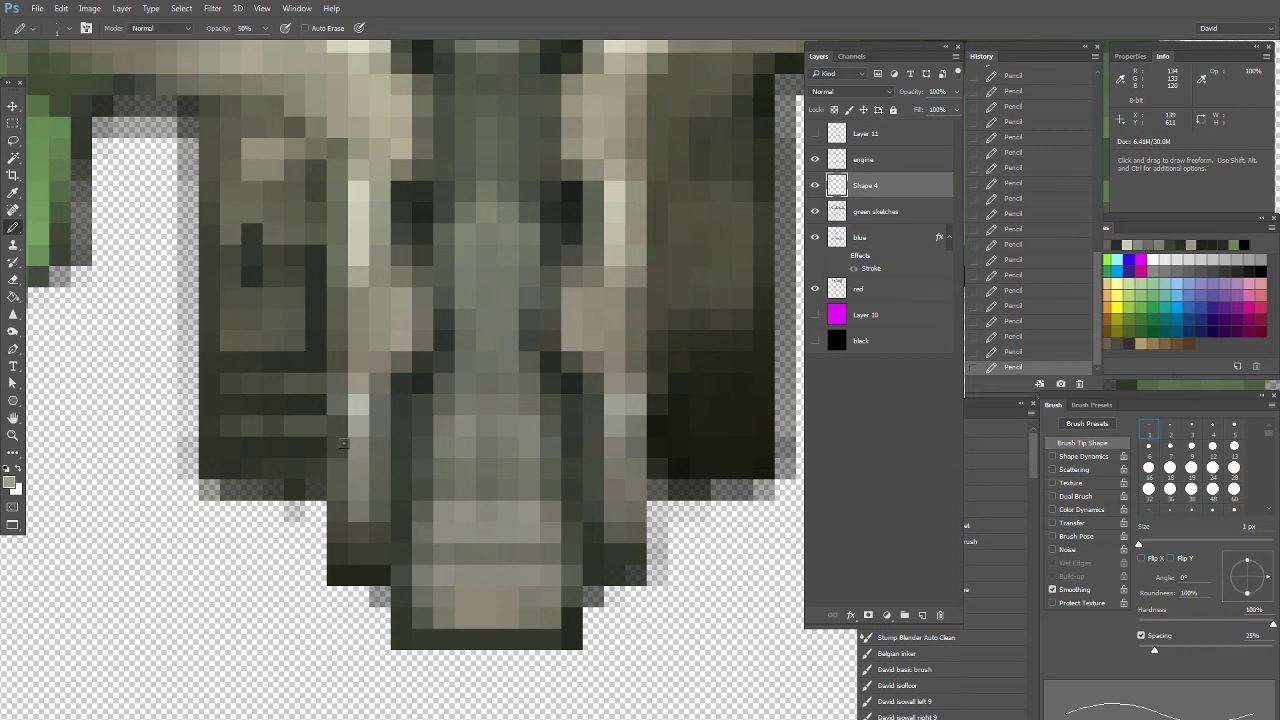
mouse_move(356, 446)
mouse_down()
mouse_move(357, 492)
mouse_move(350, 418)
mouse_up()
alt+click(350, 244)
drag(485, 493, 429, 398)
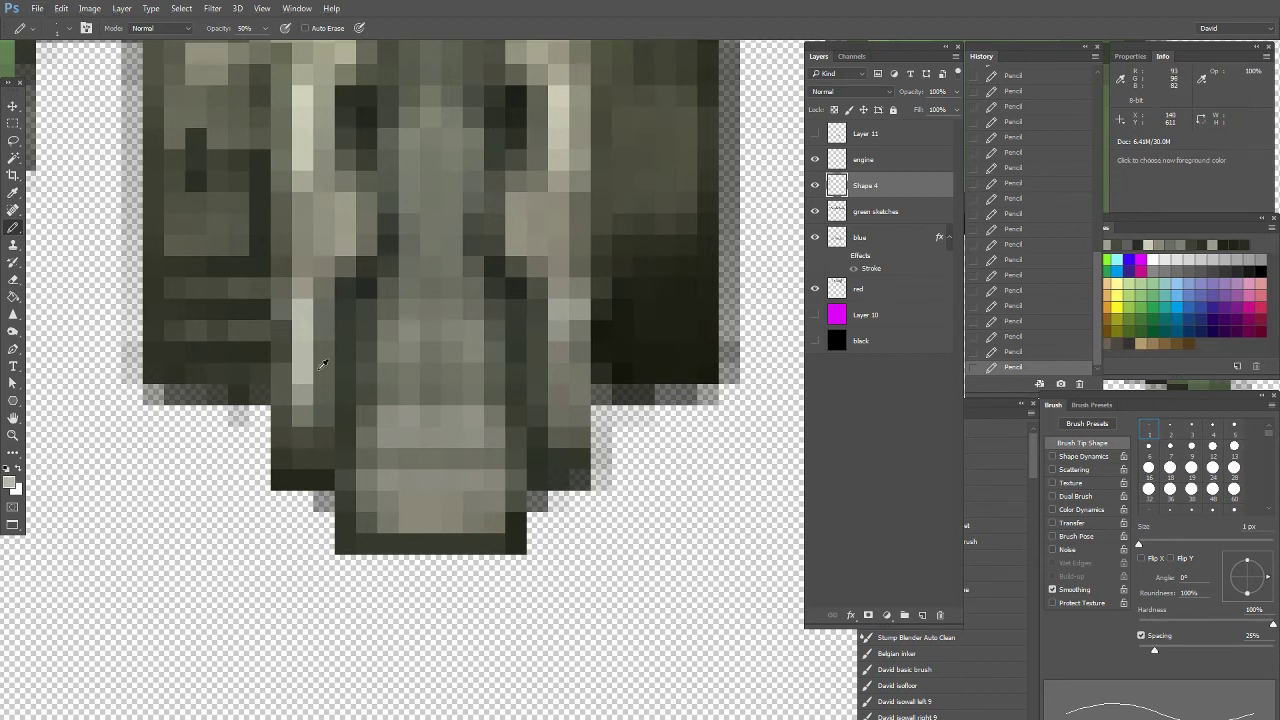
Extend the nozzle's lighter brown shading down into its bottom edge using a sampled hull tone and the 2 px pencil
alt+click(348, 222)
key(bracketright)
key(5)
key(5)
mouse_move(368, 501)
mouse_down()
mouse_move(454, 496)
mouse_move(406, 505)
mouse_move(431, 543)
mouse_move(387, 543)
mouse_move(452, 545)
mouse_up()
key(2)
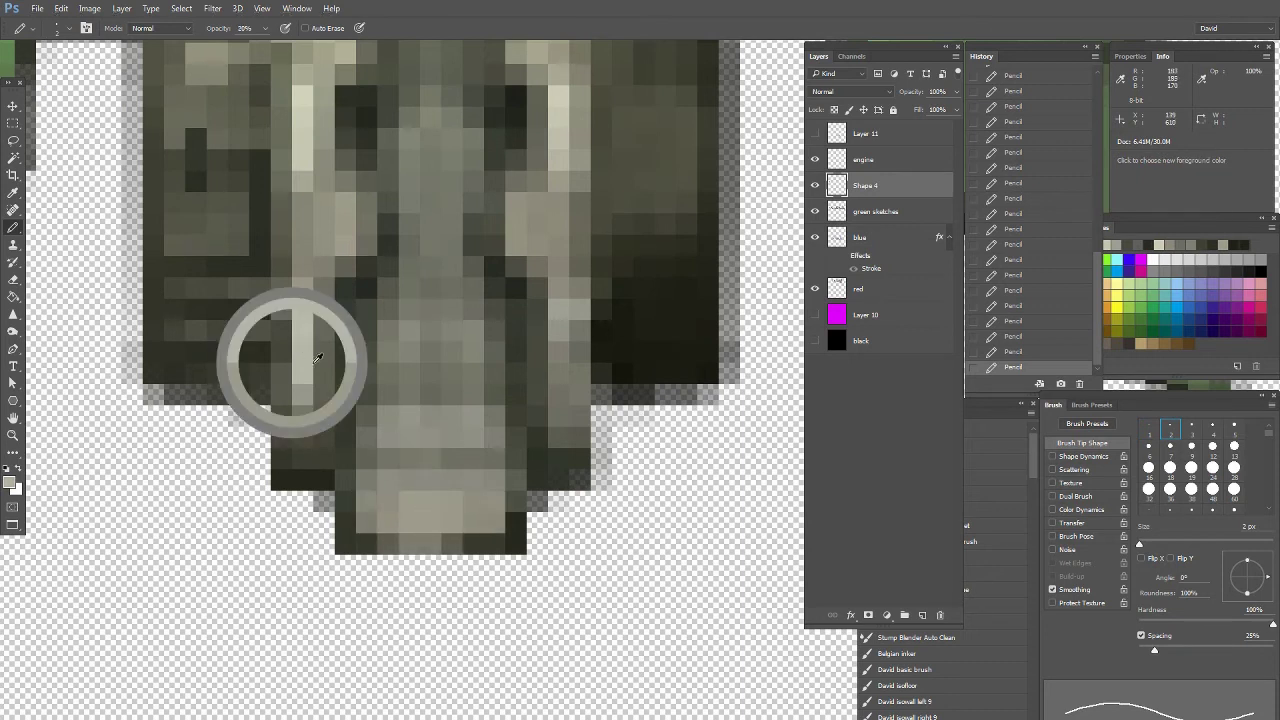
Build up bright highlights along the nozzle's center at 50% opacity, refining them with the 1 px pencil at 30%
key(5)
click(409, 504)
click(409, 420)
click(409, 422)
click(415, 478)
drag(416, 477, 428, 494)
click(1151, 428)
key(3)
click(431, 522)
click(431, 501)
click(430, 415)
Lighten the engine body above the nozzle in horizontal bands with the 1 px pencil at 50% opacity
mouse_move(430, 435)
mouse_down()
mouse_move(419, 383)
mouse_move(415, 421)
mouse_move(417, 355)
mouse_move(387, 359)
mouse_move(452, 360)
mouse_move(447, 309)
mouse_move(388, 331)
mouse_up()
alt+click(412, 425)
key(5)
mouse_move(431, 331)
mouse_down()
mouse_move(473, 331)
mouse_move(409, 352)
mouse_up()
drag(410, 287, 473, 287)
mouse_move(431, 267)
mouse_down()
mouse_move(408, 244)
mouse_move(409, 164)
mouse_move(452, 266)
mouse_up()
click(388, 373)
drag(388, 352, 388, 373)
click(367, 395)
click(367, 352)
mouse_move(367, 331)
mouse_down()
mouse_move(367, 373)
mouse_move(346, 373)
mouse_up()
click(367, 373)
Refine the shading along the left edge of the engine body and nozzle with sampled tones and the 1 px pencil
key(3)
alt+click(372, 428)
click(347, 434)
alt+click(343, 394)
click(341, 378)
drag(366, 394, 490, 396)
key(ctrl+z)
mouse_move(345, 352)
mouse_down()
mouse_move(345, 373)
mouse_move(324, 373)
mouse_move(324, 352)
mouse_move(345, 373)
mouse_up()
click(345, 373)
alt+click(334, 320)
key(5)
drag(286, 422, 258, 416)
alt+click(349, 527)
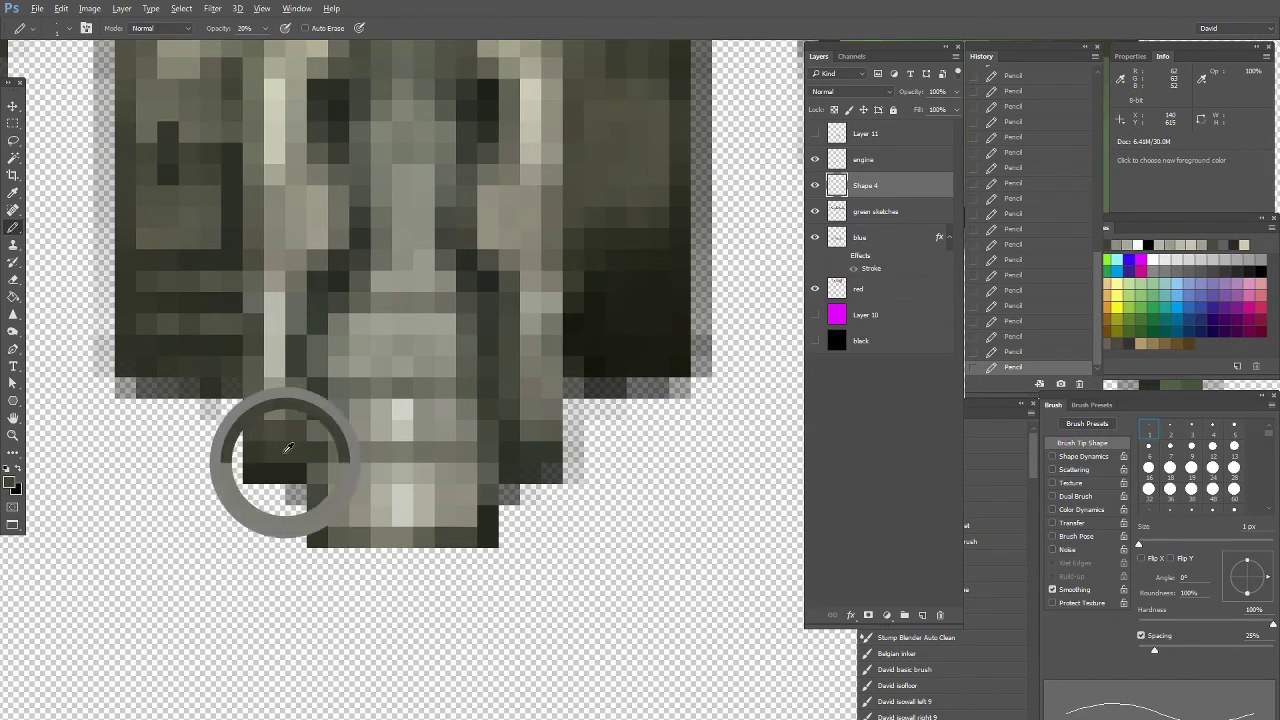
alt+click(270, 462)
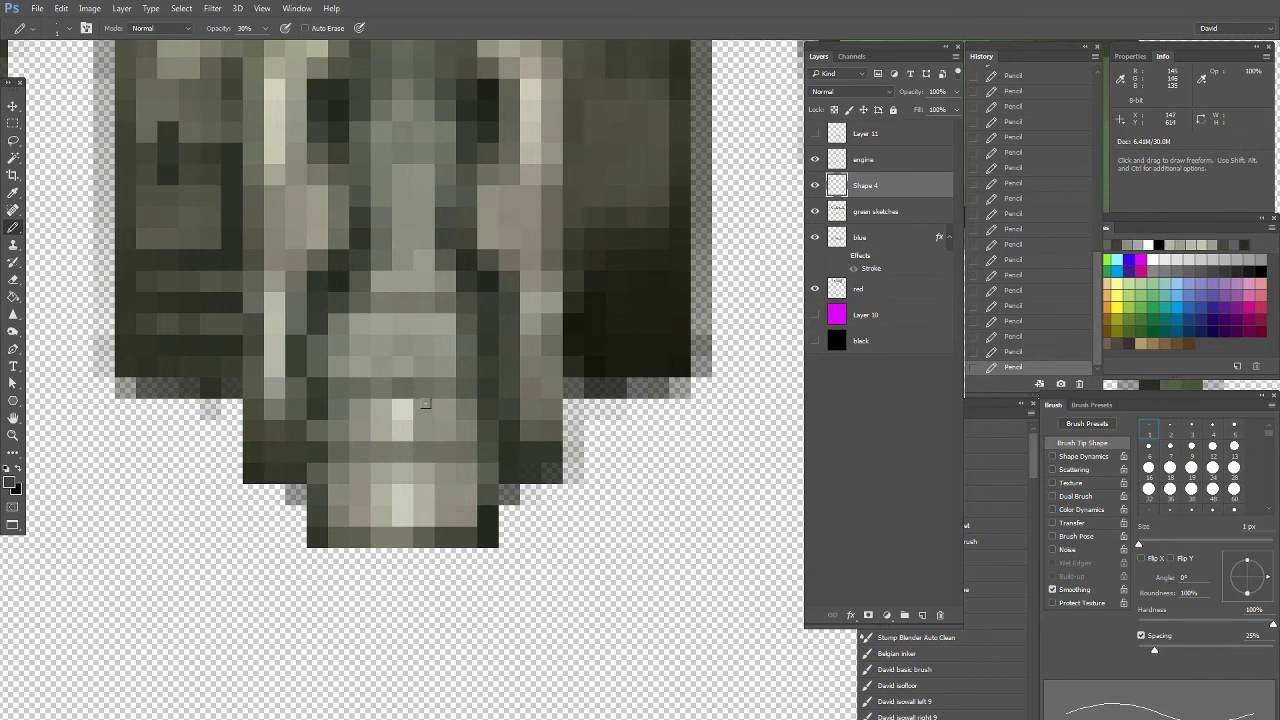
Check the ship at 100% zoom and clear a rectangular area covering the right side of its lower half
double_click(13, 436)
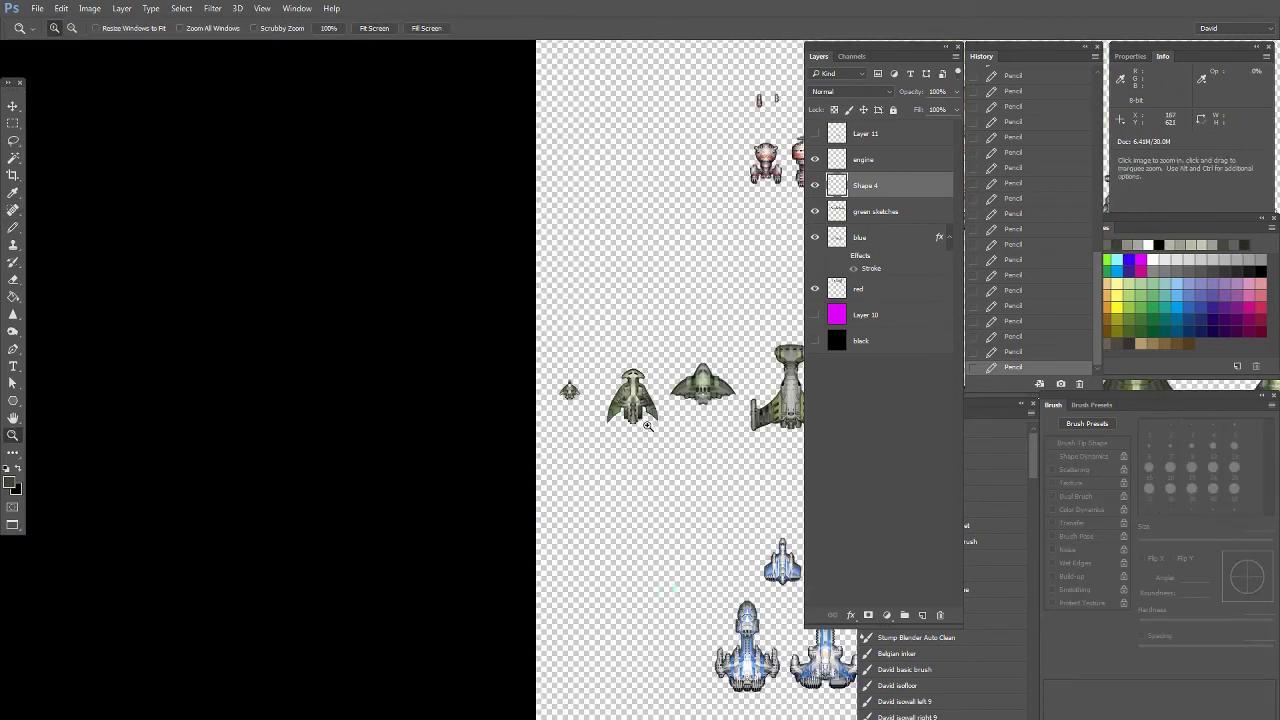
click(637, 423)
drag(537, 383, 451, 446)
click(440, 416)
alt+click(305, 372)
scroll(309, 372, down, 1)
key(m)
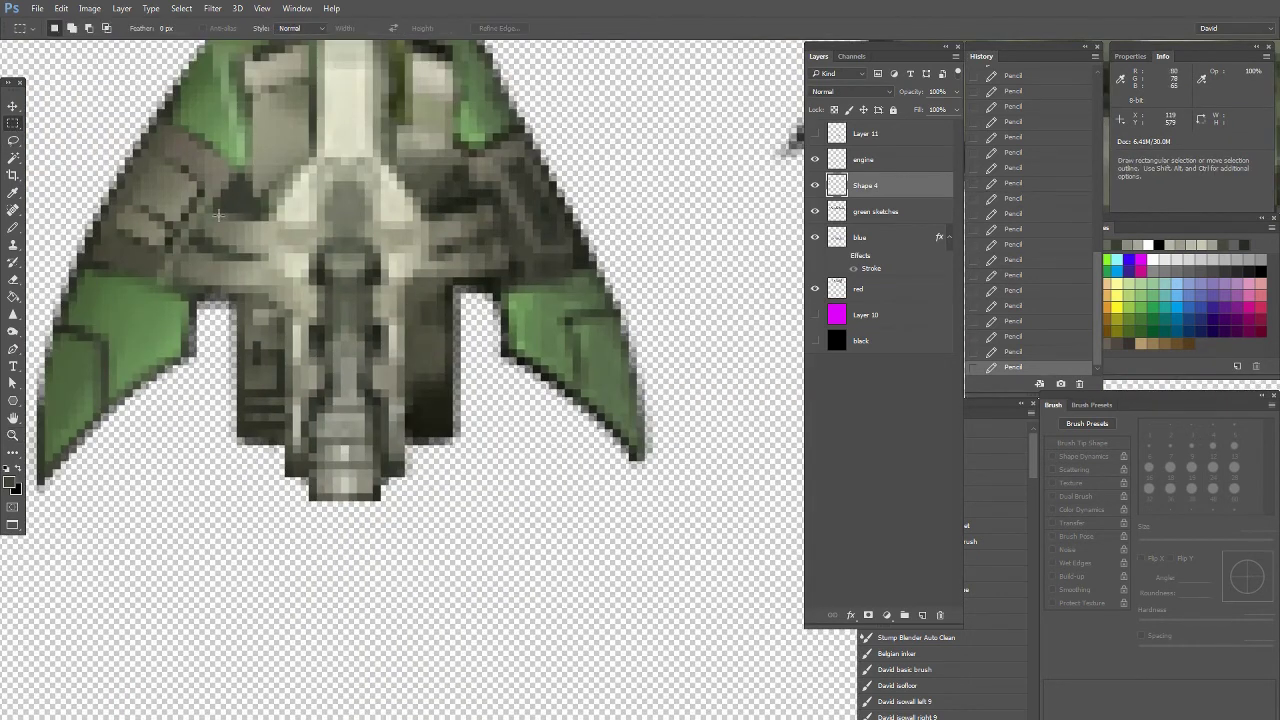
drag(370, 251, 703, 704)
key(Delete)
drag(663, 498, 590, 473)
key(ctrl+d)
Locate the ship's vertical centerline with marquee selections and clear everything right of it on the Shape 4 layer
drag(360, 616, 6, 97)
drag(373, 98, 360, 240)
drag(364, 88, 722, 719)
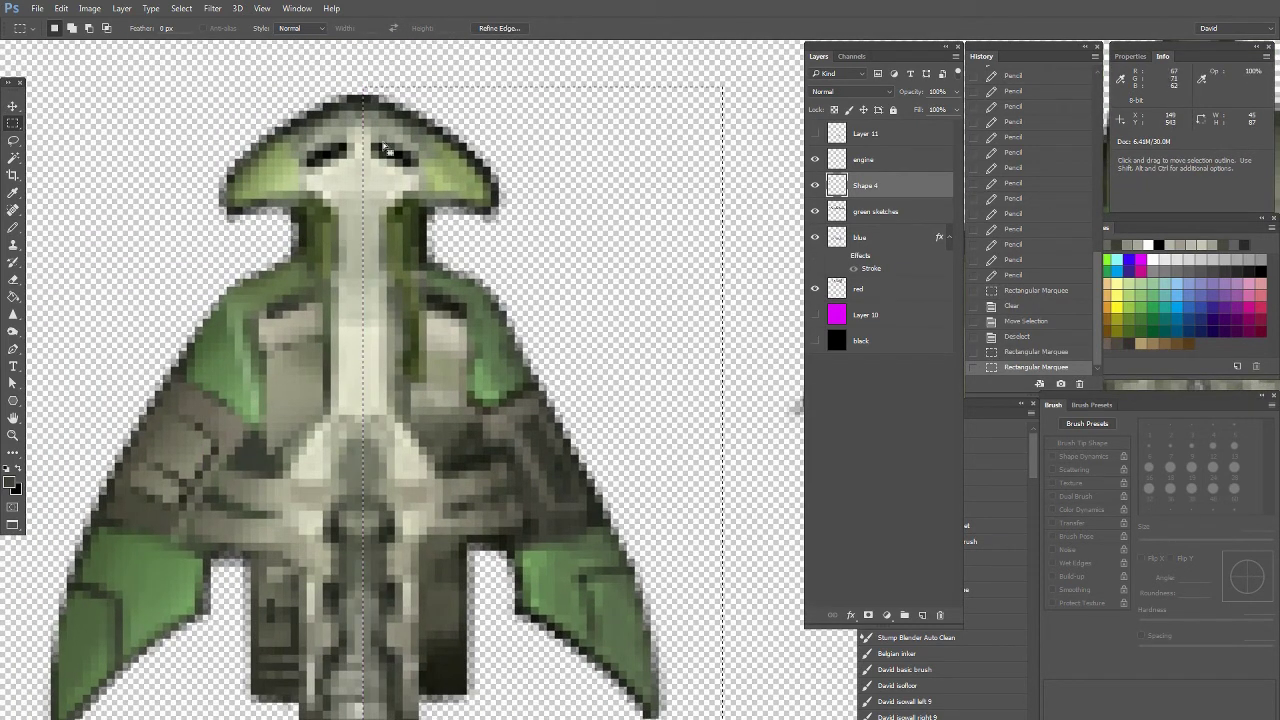
drag(361, 96, 356, 400)
drag(356, 719, 356, 719)
key(space)
drag(238, 326, 248, 282)
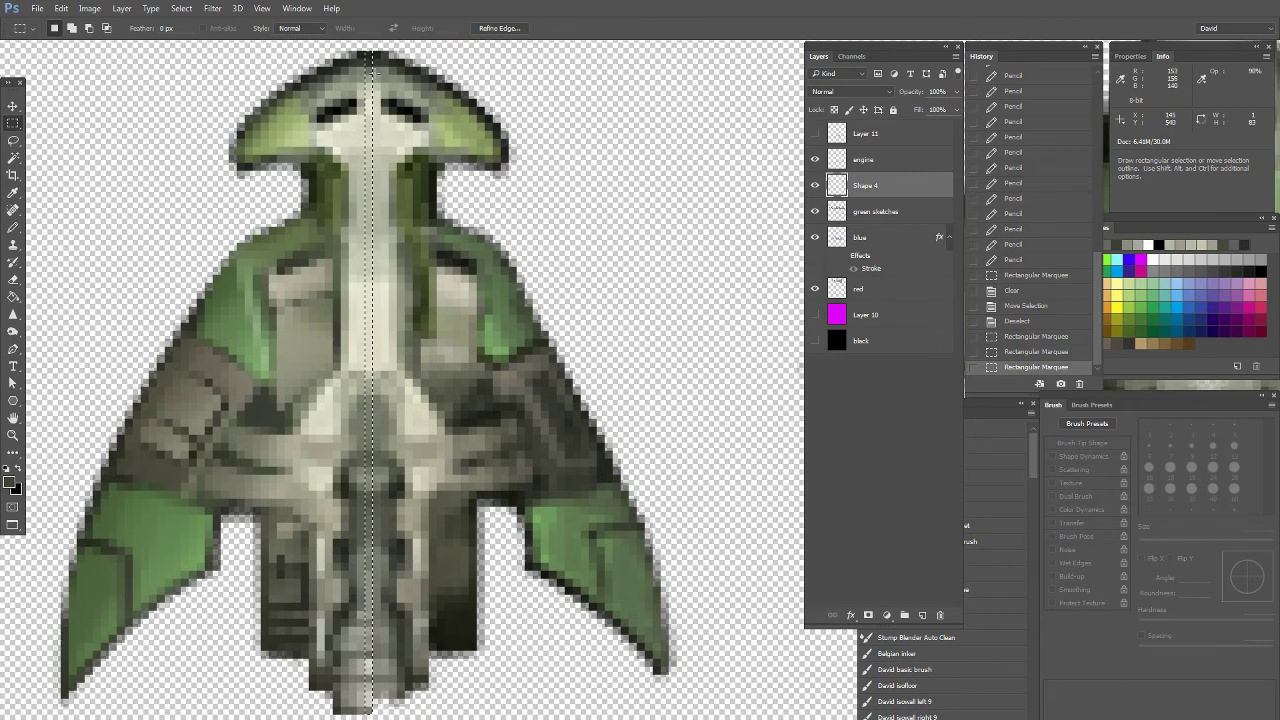
drag(373, 52, 724, 719)
key(Delete)
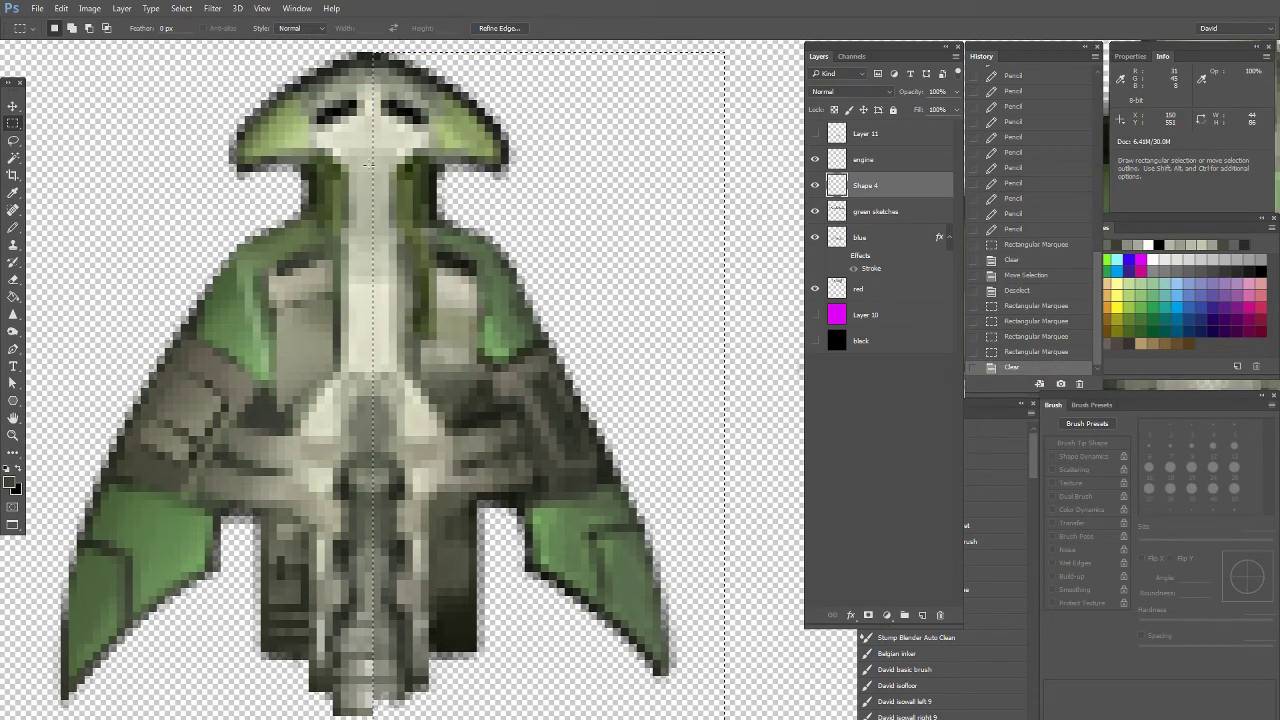
Duplicate the ship's left half, flip the copy horizontally and align it as the right half
key(space)
mouse_move(331, 50)
mouse_down()
mouse_move(482, 80)
mouse_move(149, 719)
mouse_move(134, 719)
mouse_up()
key(ctrl+d)
drag(291, 408, 483, 437)
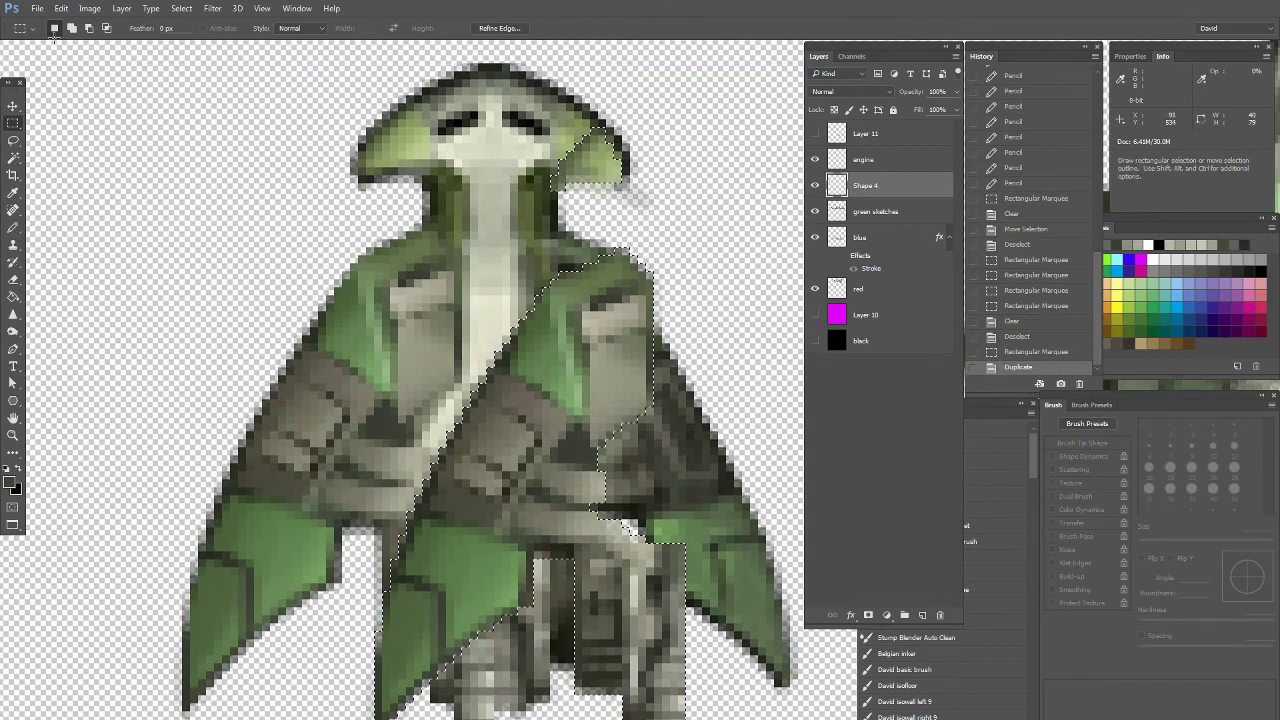
click(61, 8)
mouse_move(165, 257)
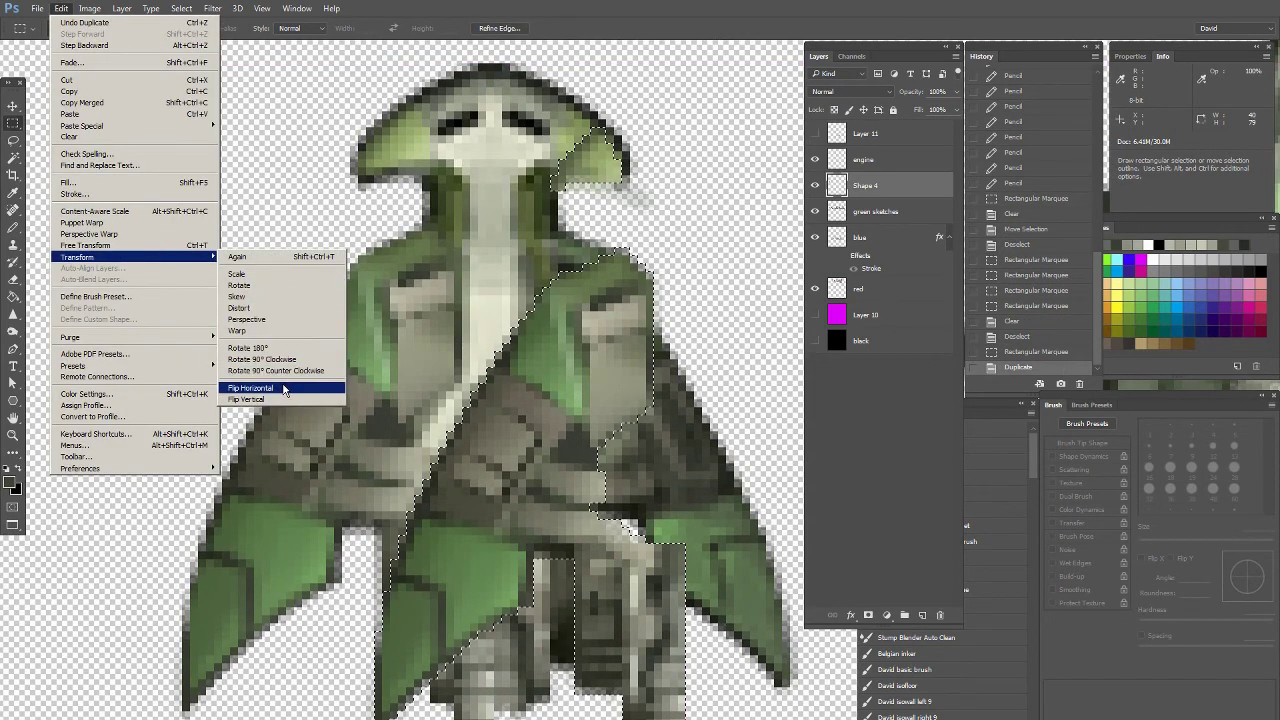
click(285, 388)
drag(478, 462, 391, 517)
key(ctrl+d)
Review the mirrored ship at 100% zoom and show the black background layer behind the sprites
drag(244, 550, 242, 292)
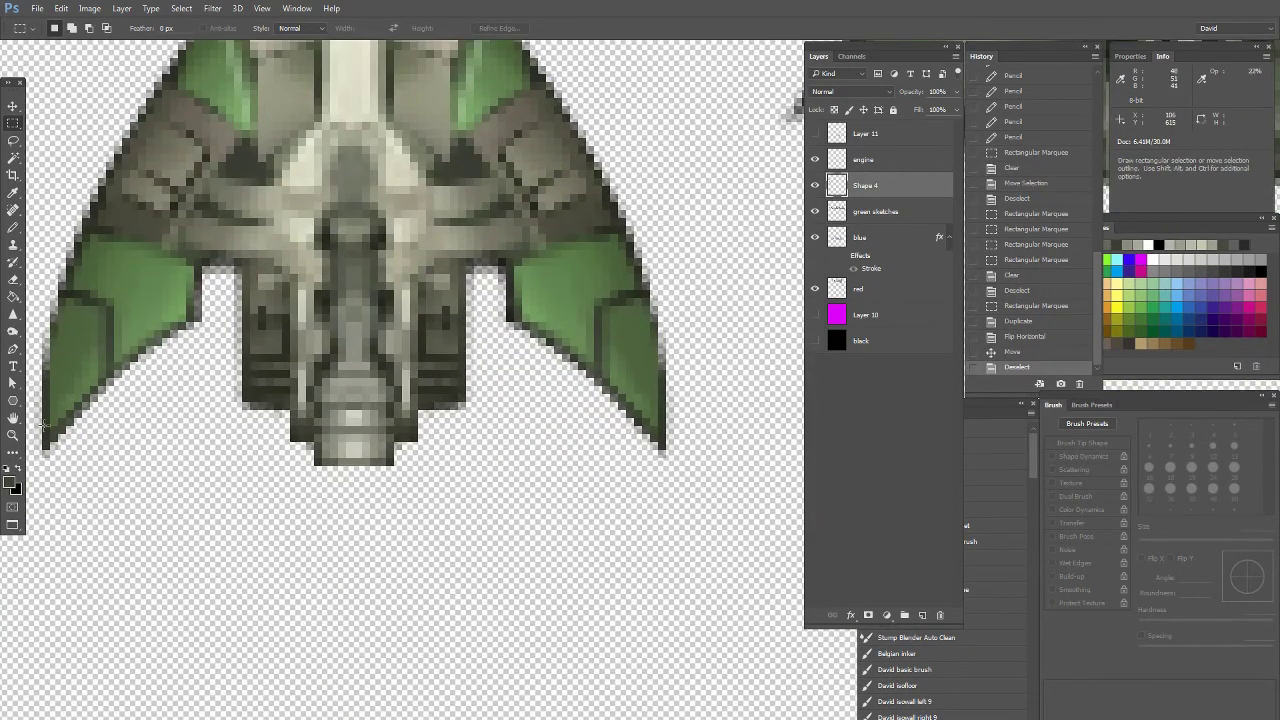
drag(400, 268, 379, 342)
double_click(14, 438)
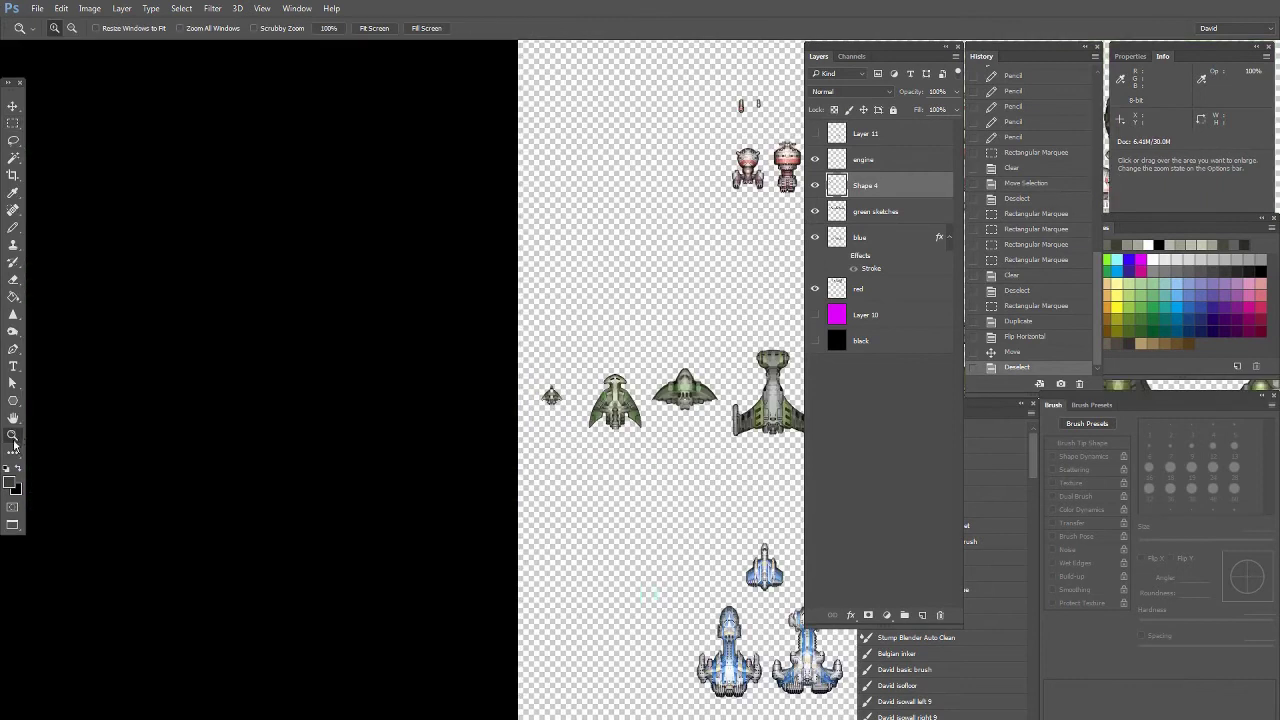
click(815, 341)
drag(640, 430, 438, 382)
drag(223, 417, 326, 498)
Lasso the left edges of the engine and nozzle sections and darken them with the 9 px brush at 30% opacity
key(l)
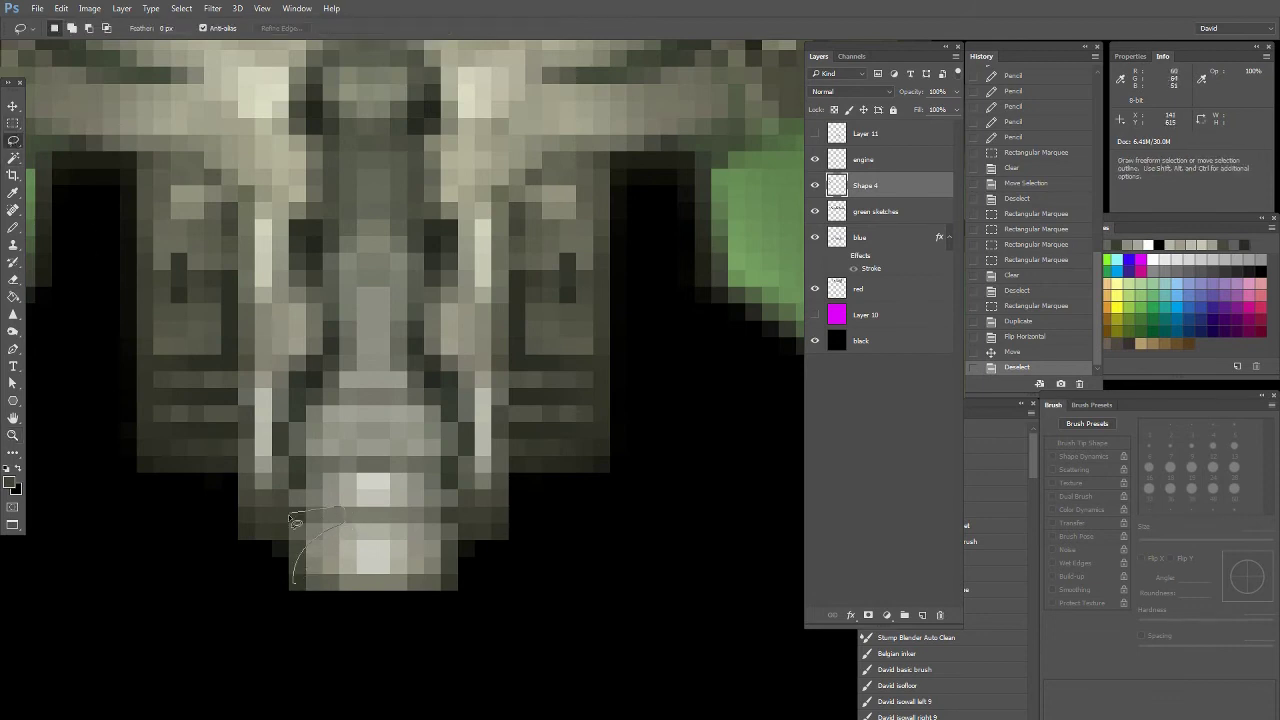
drag(296, 531, 292, 512)
mouse_move(340, 392)
mouse_down()
mouse_move(343, 380)
mouse_move(306, 469)
mouse_up()
click(13, 228)
click(46, 229)
alt+click(122, 173)
key(3)
drag(328, 380, 298, 412)
drag(328, 515, 298, 548)
key(ctrl+d)
key(ctrl+d)
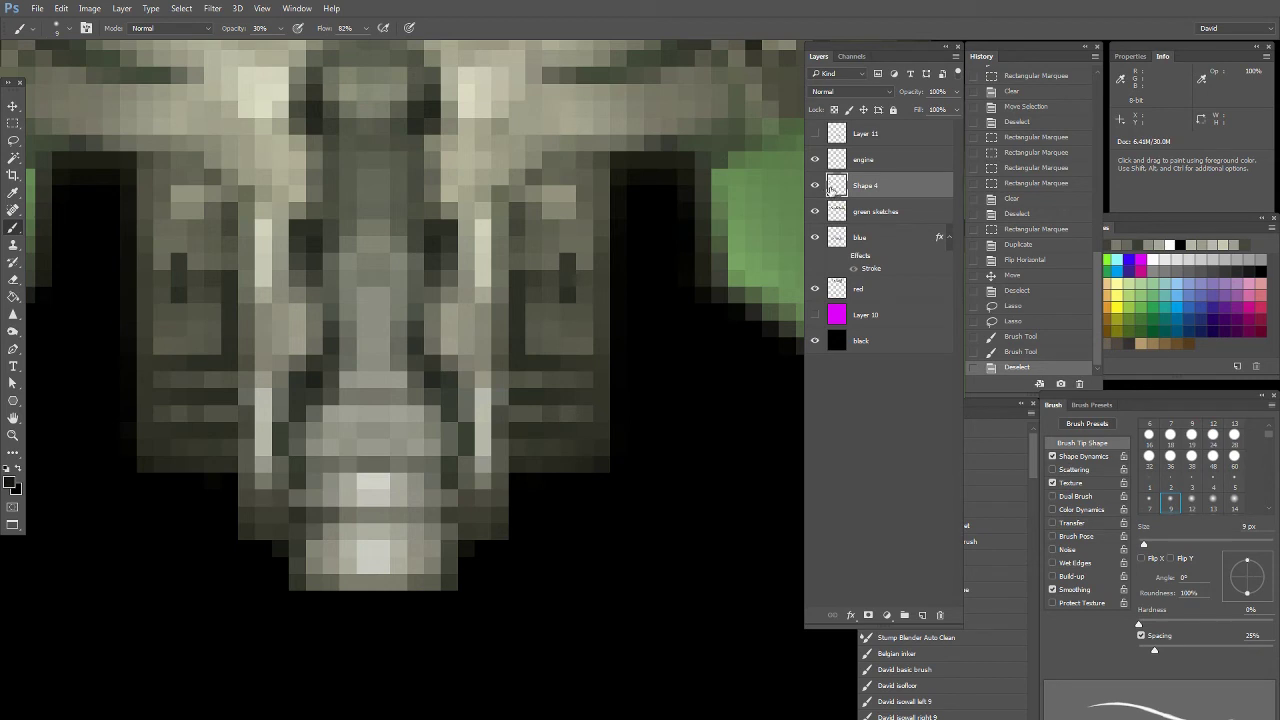
Lock the Shape 4 layer's transparent pixels and shade the engine and nozzle's left side with a 4 px brush
click(835, 110)
click(1214, 488)
click(311, 540)
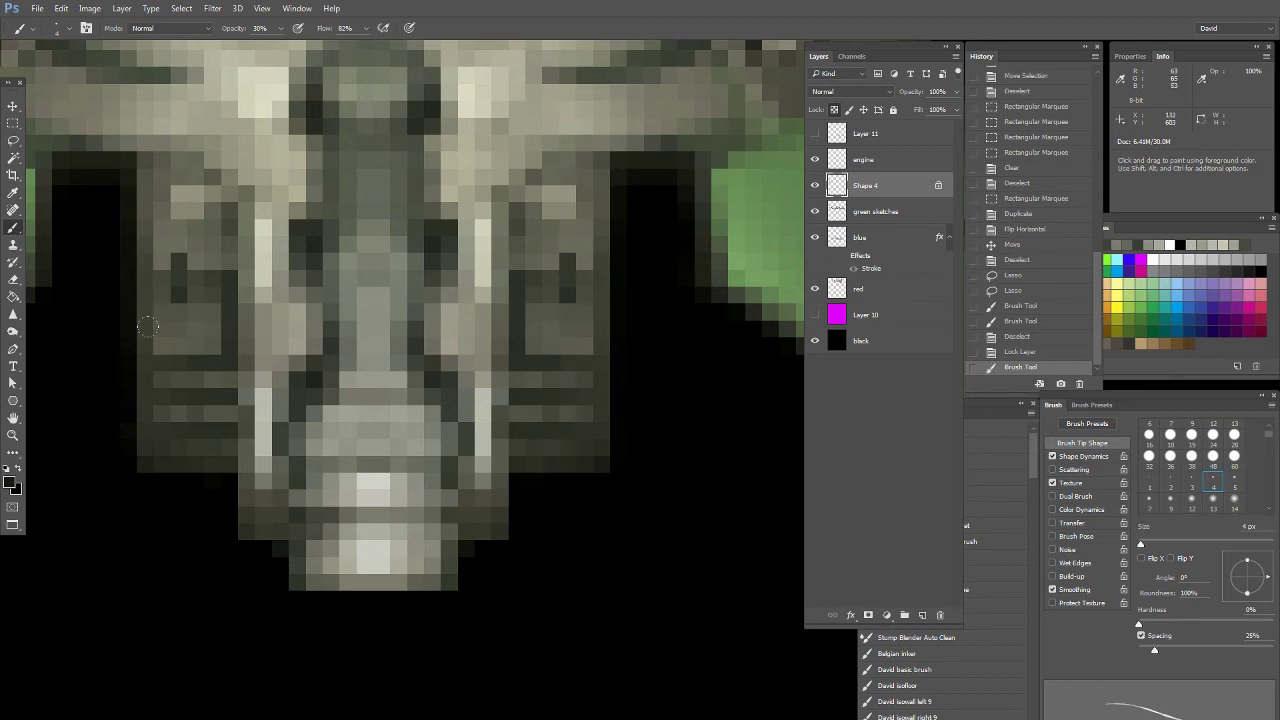
drag(352, 343, 340, 378)
drag(318, 530, 318, 568)
mouse_move(315, 412)
mouse_down()
mouse_move(292, 500)
mouse_move(320, 410)
mouse_up()
Burn the shadows along the engine's left edge with a 24 px brush at 20% exposure
click(12, 335)
drag(290, 470, 285, 440)
key(ctrl+z)
drag(298, 385, 290, 445)
Dodge the highlights along the center of the engine and nozzle with a 4 px brush at 50% exposure
right_click(20, 331)
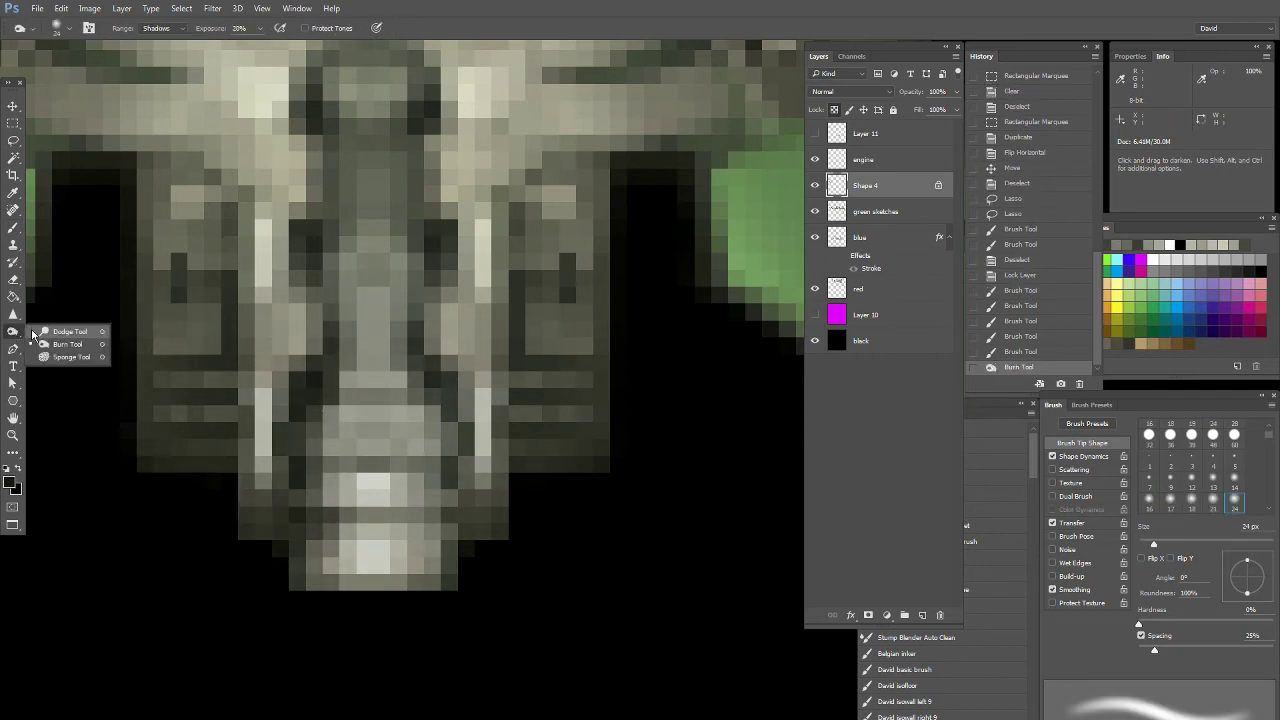
click(50, 331)
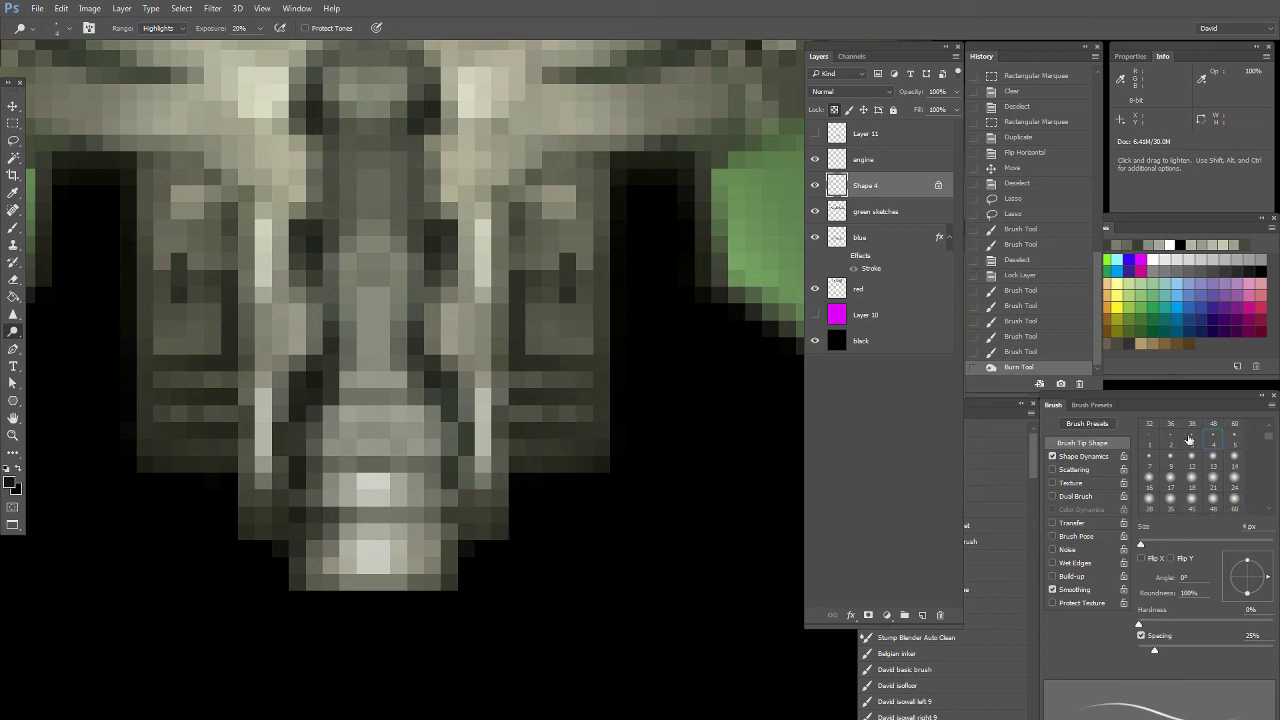
key(5)
click(352, 290)
click(14, 124)
drag(360, 225, 386, 604)
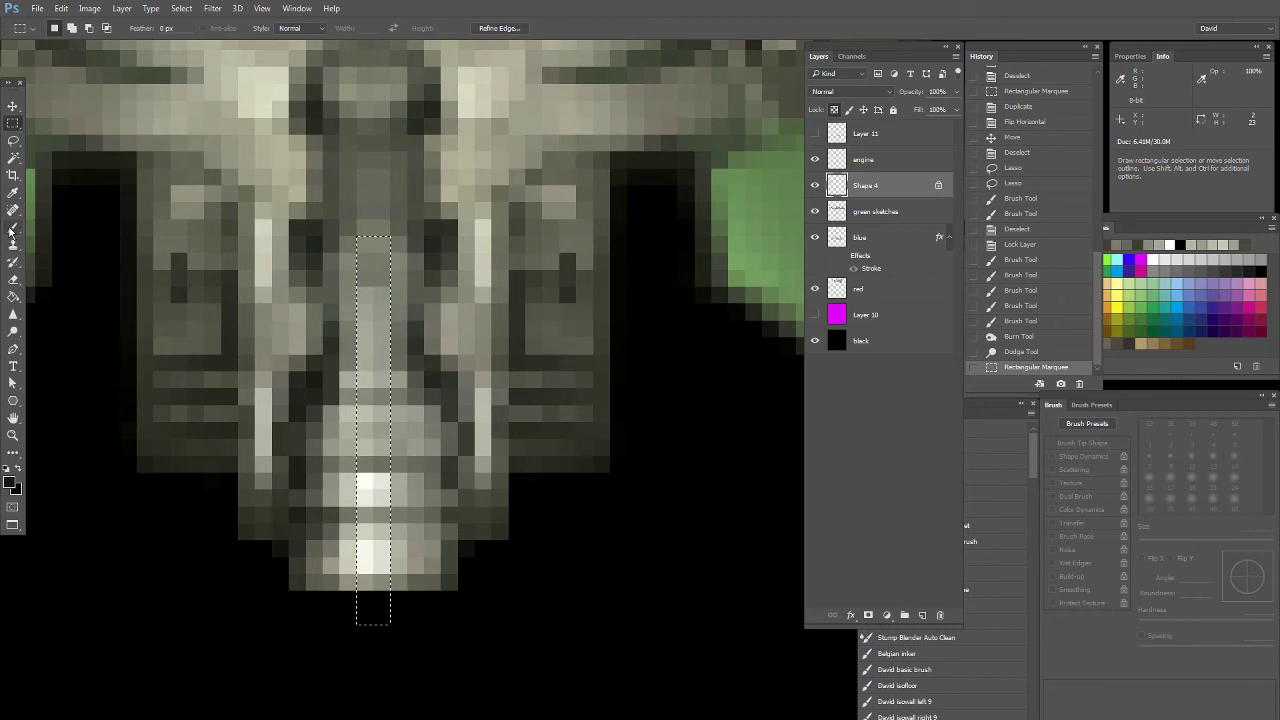
click(368, 480)
drag(358, 474, 372, 489)
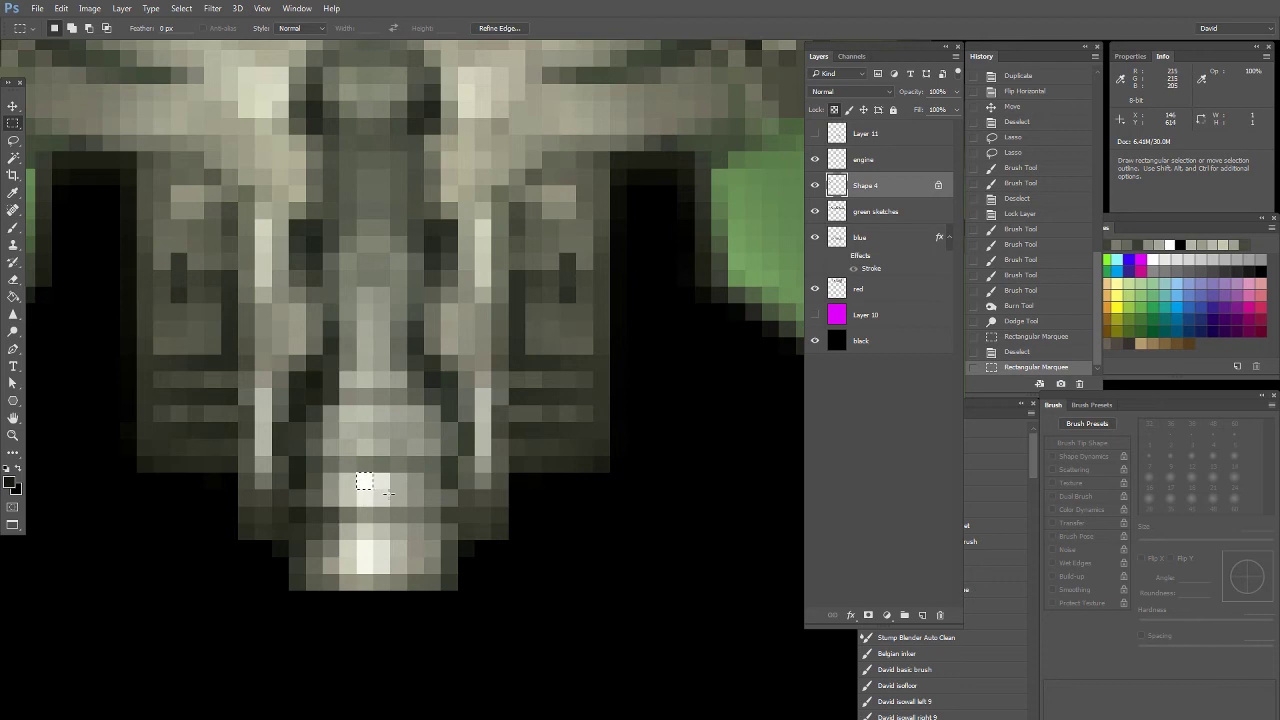
click(384, 488)
drag(376, 476, 392, 496)
click(390, 490)
Compare the shaded green ship with the other fleet sprites at 100% zoom
double_click(13, 436)
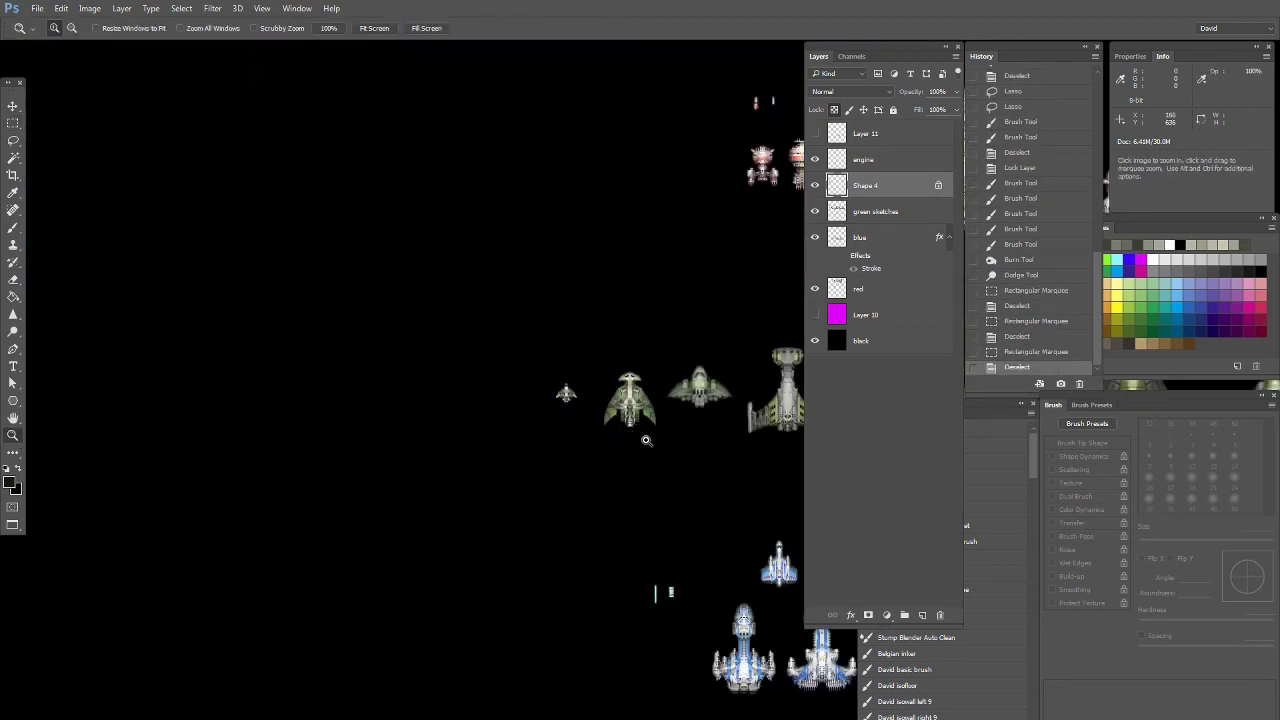
drag(672, 469, 435, 376)
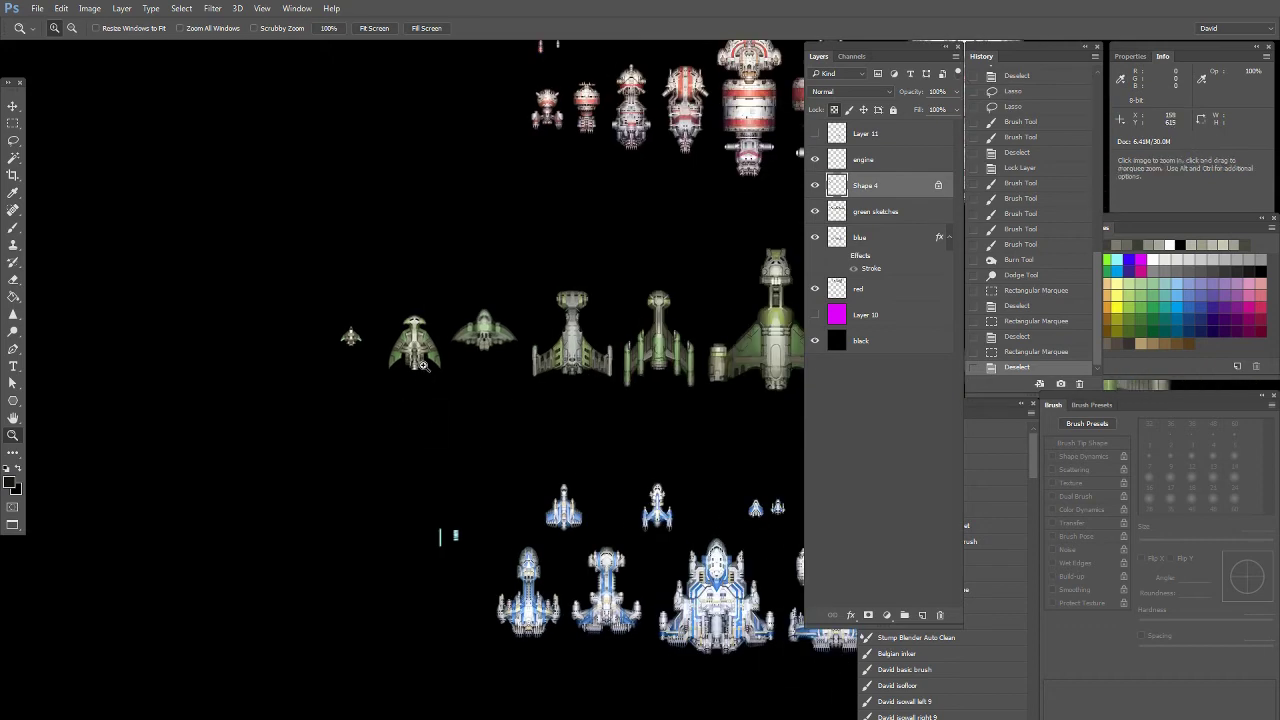
Select the green ship's engine nozzle at the tail with two combined rectangular marquee areas
drag(435, 376, 164, 316)
alt+click(325, 388)
alt+click(325, 388)
alt+click(322, 380)
click(337, 341)
click(337, 341)
drag(337, 342, 316, 400)
click(14, 229)
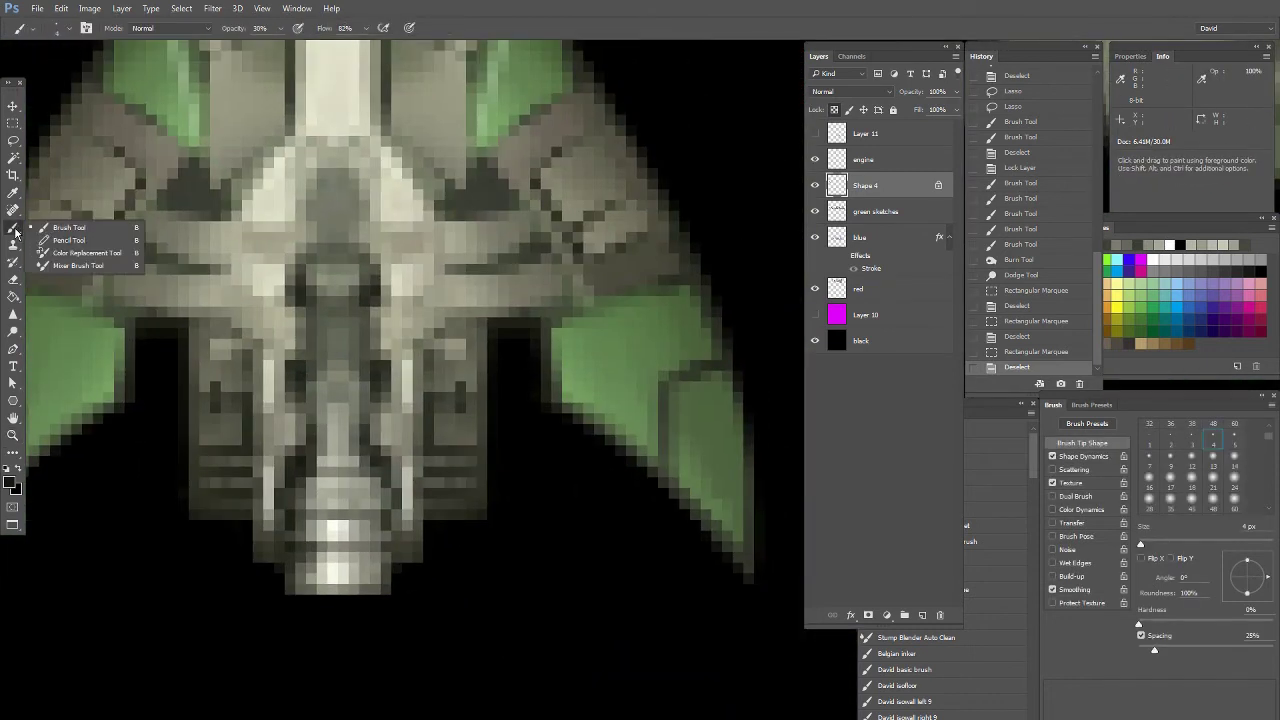
click(13, 123)
drag(287, 459, 391, 594)
mouse_move(401, 489)
mouse_down()
mouse_move(334, 565)
mouse_move(274, 576)
mouse_up()
Choose a 12 px soft brush and set the foreground color to a muted orange-brown
click(11, 232)
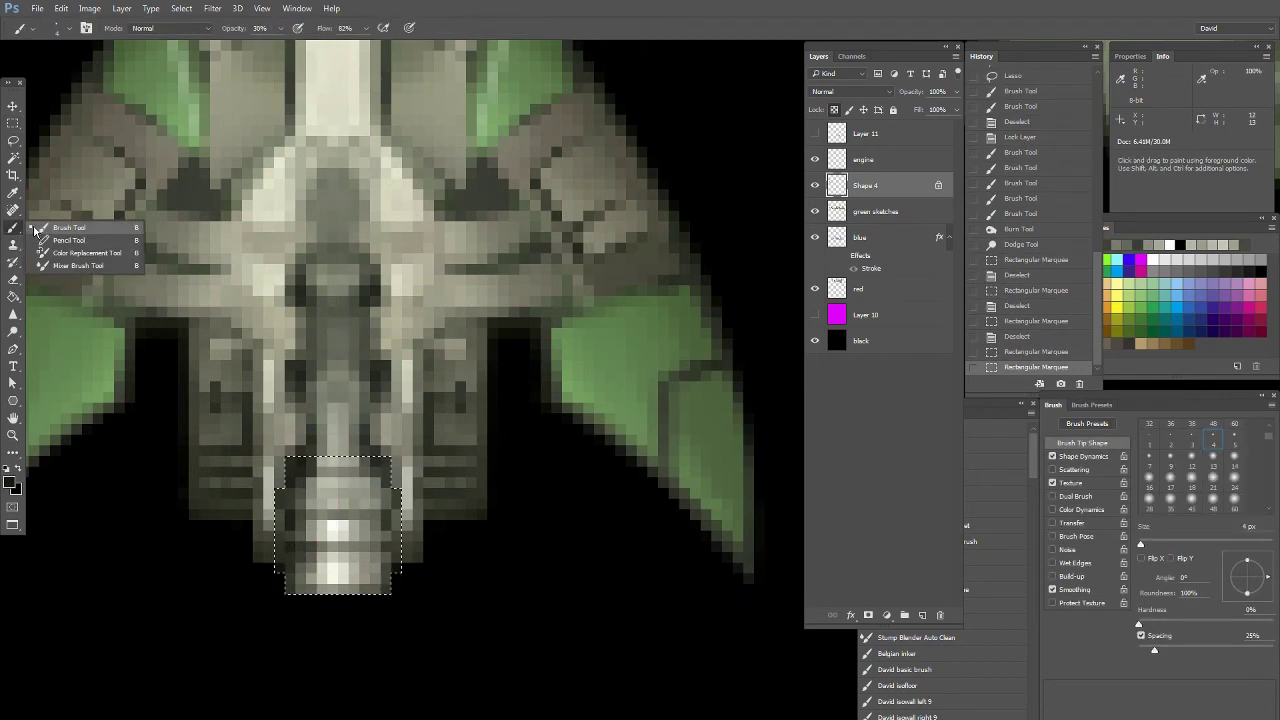
click(1112, 305)
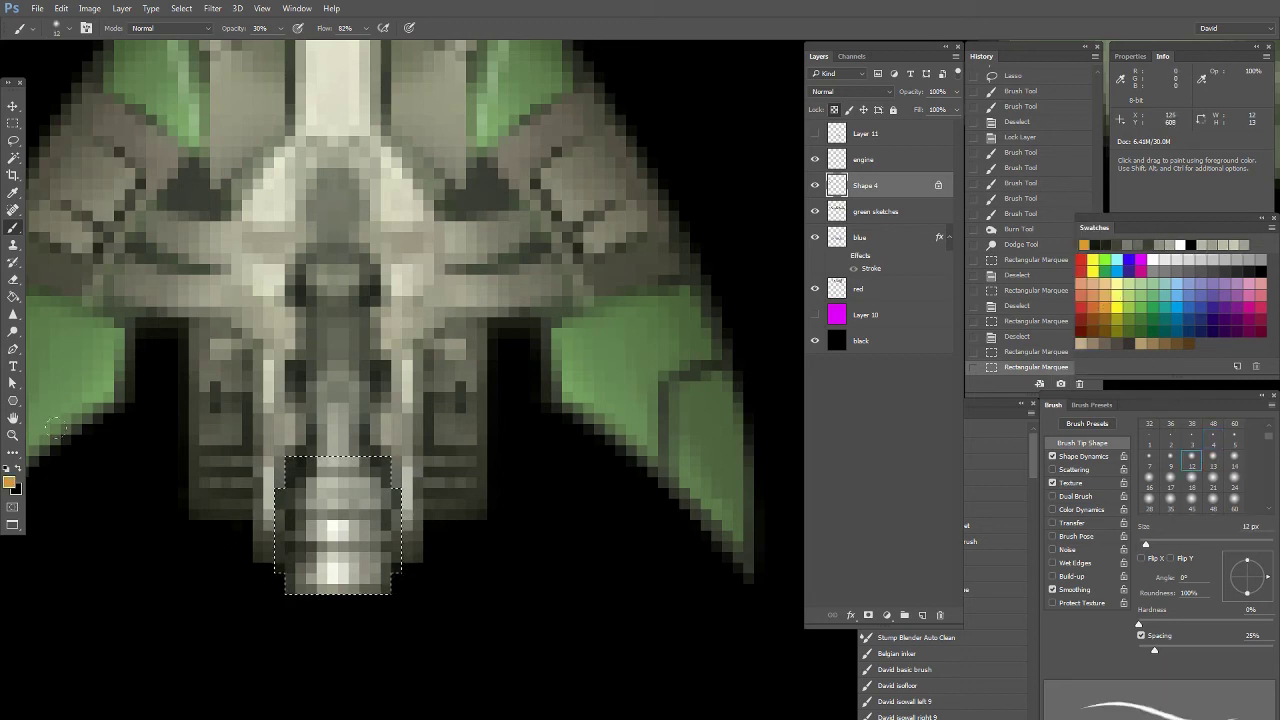
click(9, 484)
click(755, 529)
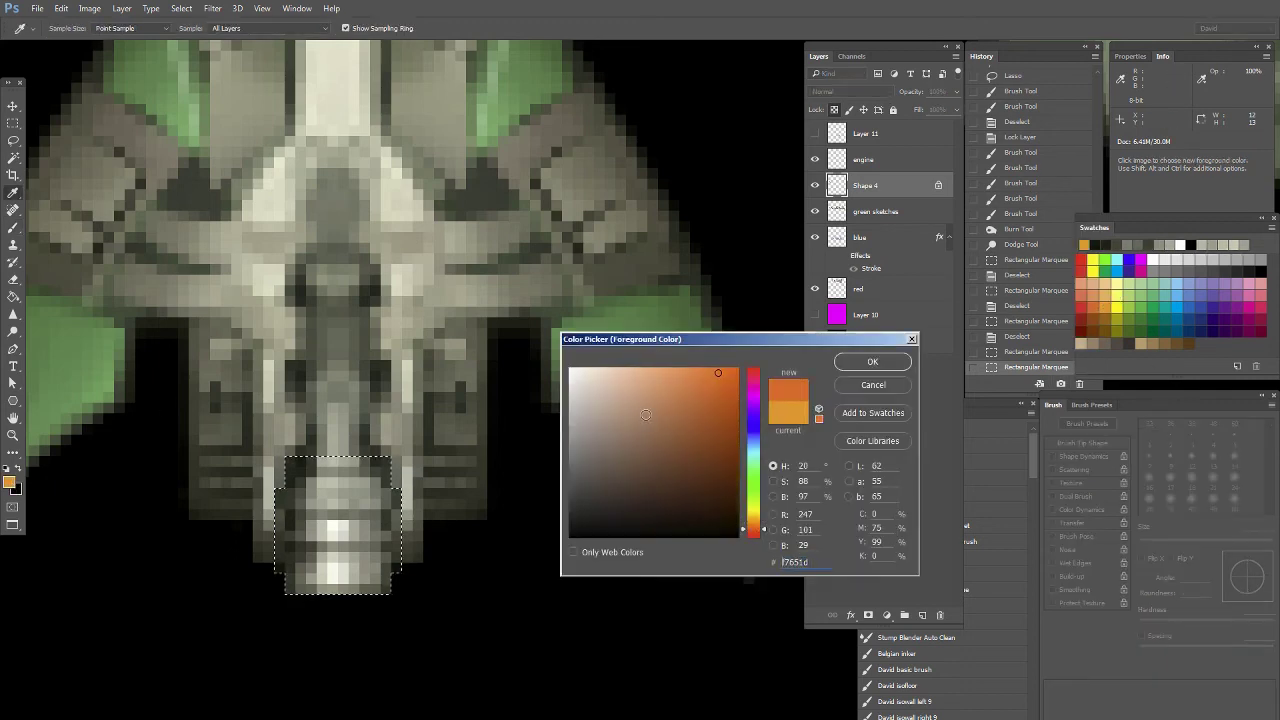
click(672, 448)
click(870, 362)
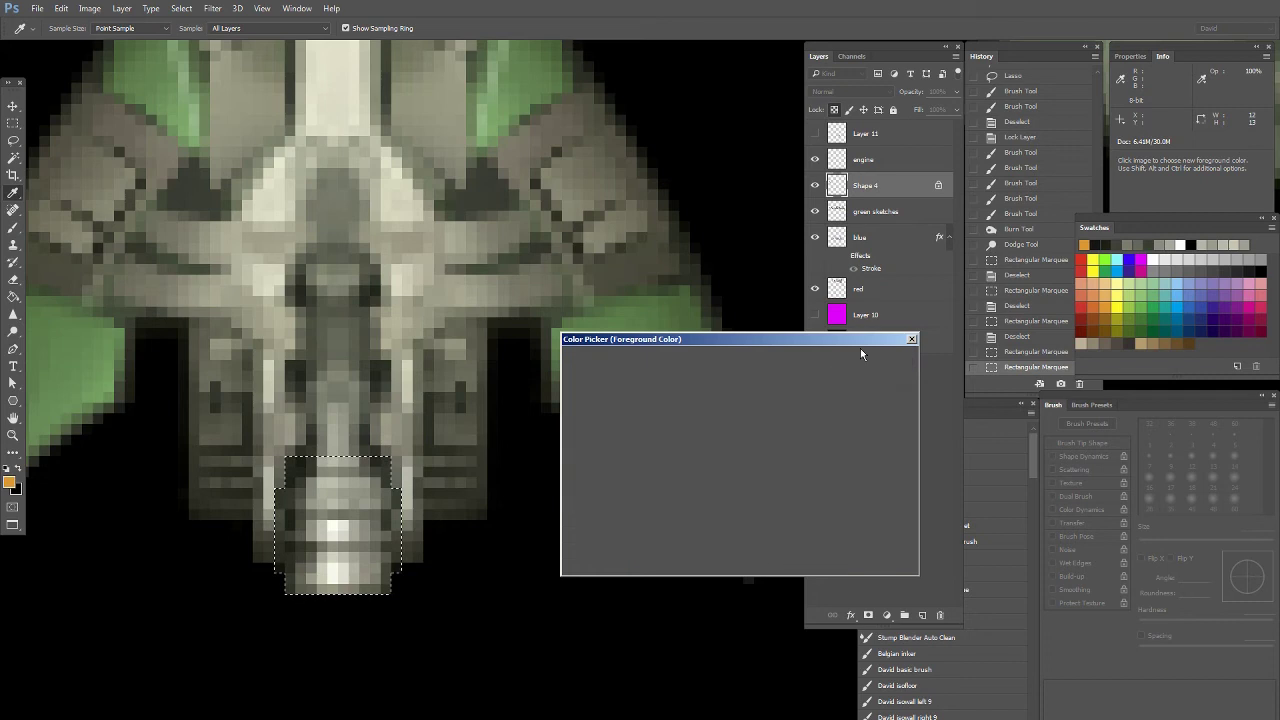
Tint the selected nozzle brown with the brush in Multiply mode at 10% opacity
click(158, 30)
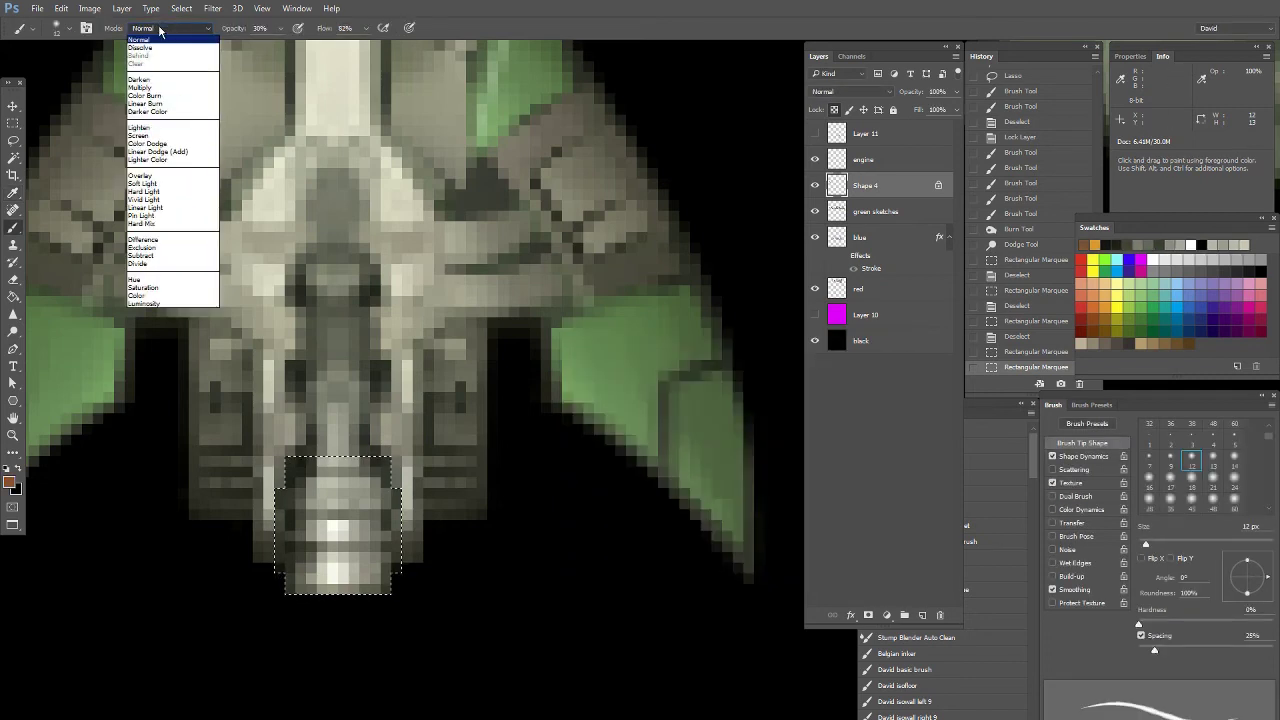
click(157, 93)
drag(222, 287, 195, 217)
click(260, 28)
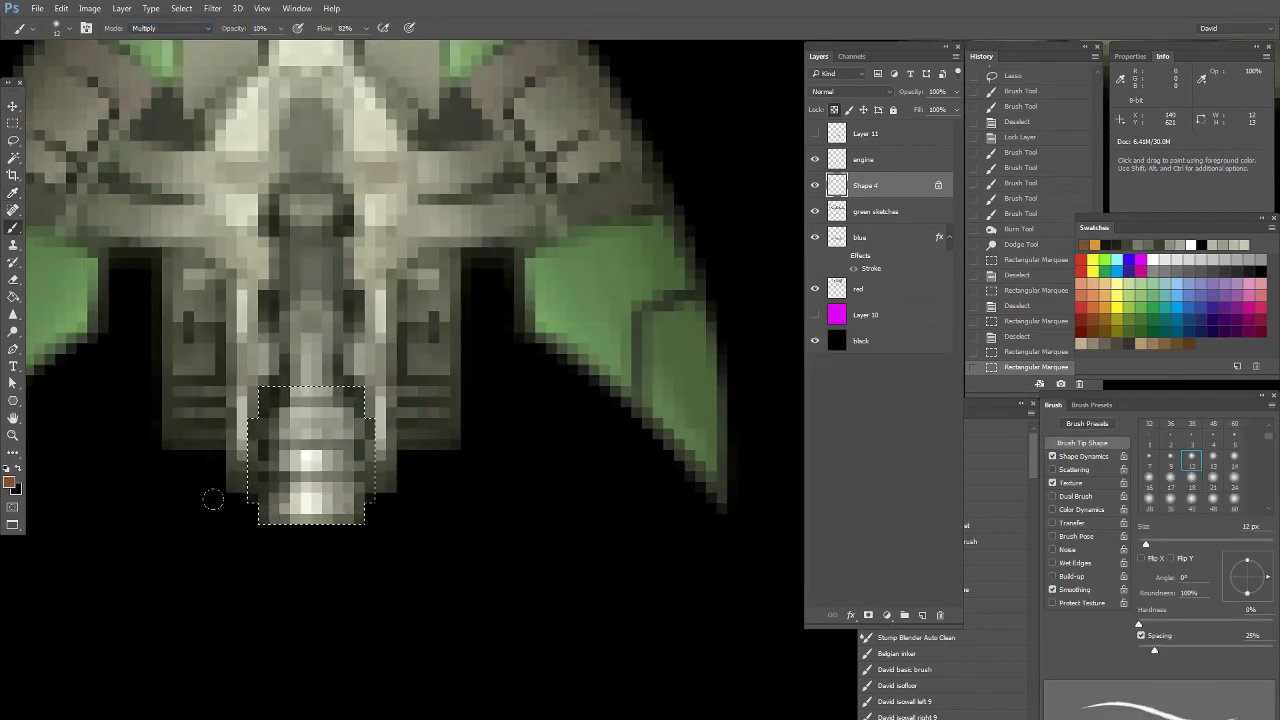
mouse_move(276, 424)
mouse_down()
mouse_move(314, 448)
mouse_move(290, 510)
mouse_move(257, 332)
mouse_up()
key(ctrl+z)
mouse_move(303, 440)
mouse_down()
mouse_move(303, 480)
mouse_move(270, 436)
mouse_move(342, 470)
mouse_move(318, 480)
mouse_up()
key(ctrl+z)
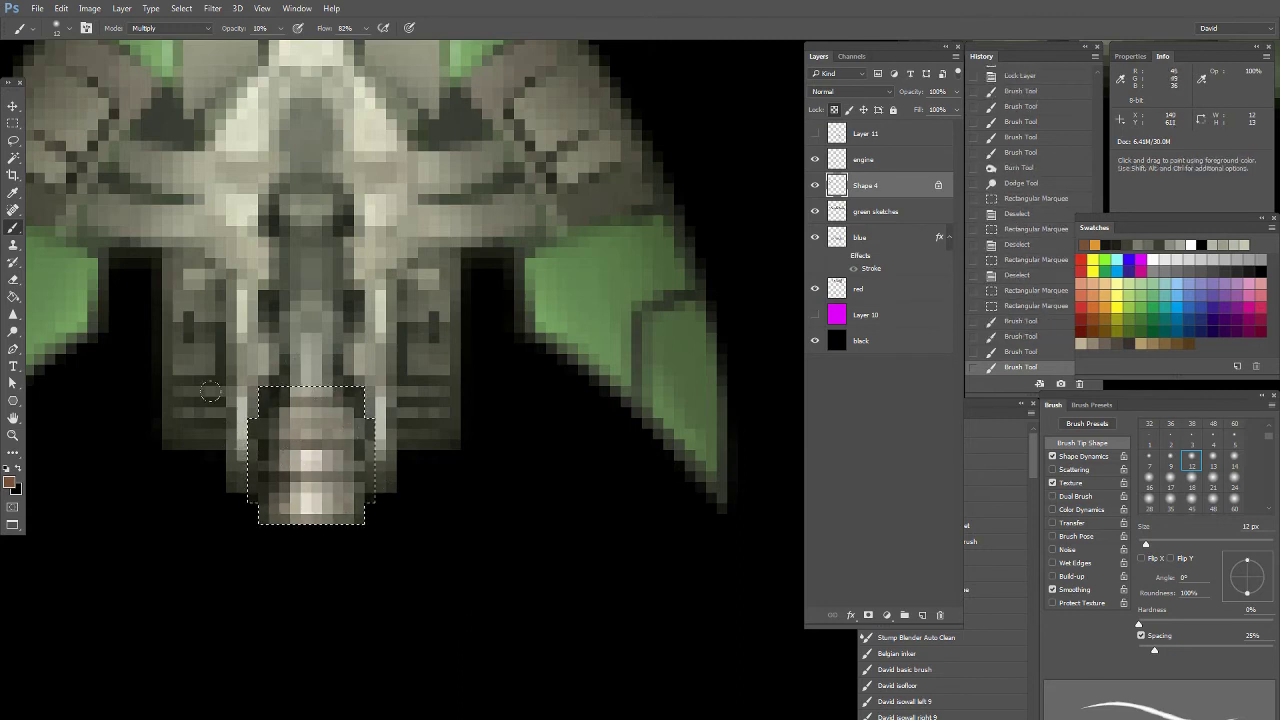
drag(274, 430, 276, 500)
Add a brown Multiply stroke over the nozzle at 20% opacity, and clear the selection
key(5)
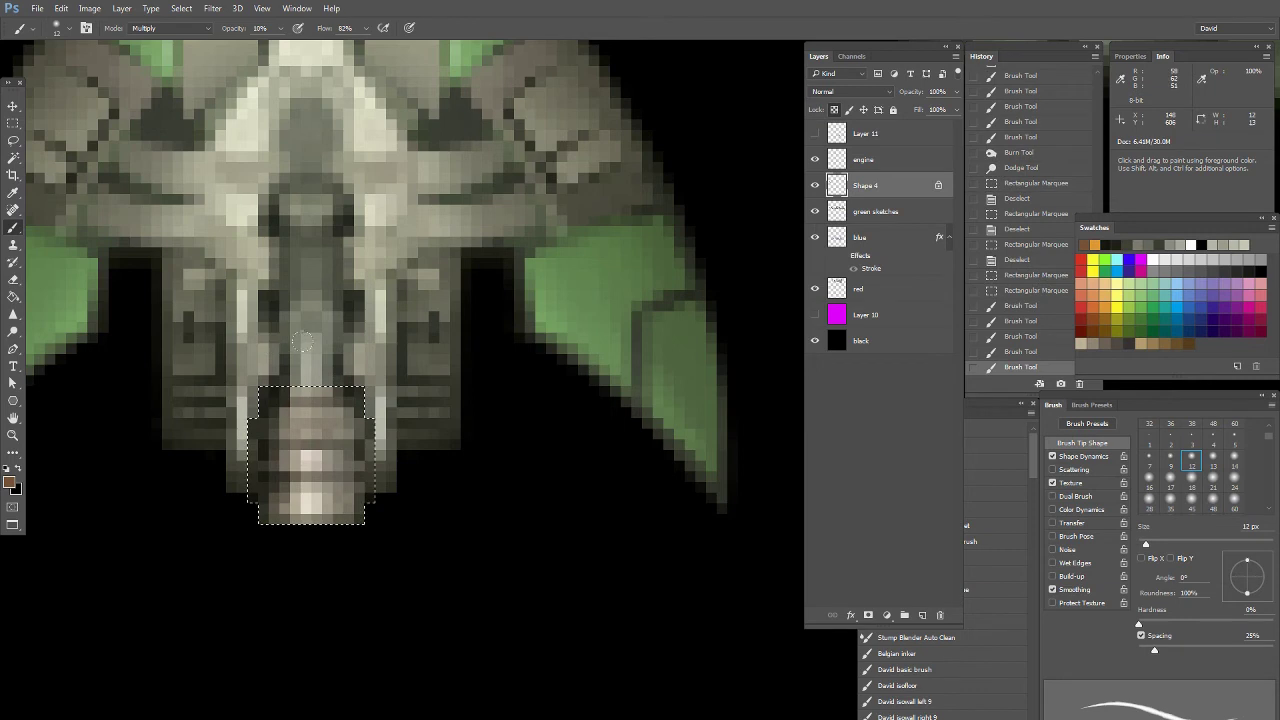
mouse_move(345, 400)
mouse_down()
mouse_move(282, 402)
mouse_move(296, 428)
mouse_move(330, 440)
mouse_move(310, 395)
mouse_up()
key(ctrl+z)
key(2)
drag(308, 349, 300, 440)
key(ctrl+d)
Compare the tinted nozzle with the fleet at 100% zoom, and lasso the small beige patch on the engine's left side above it
double_click(13, 435)
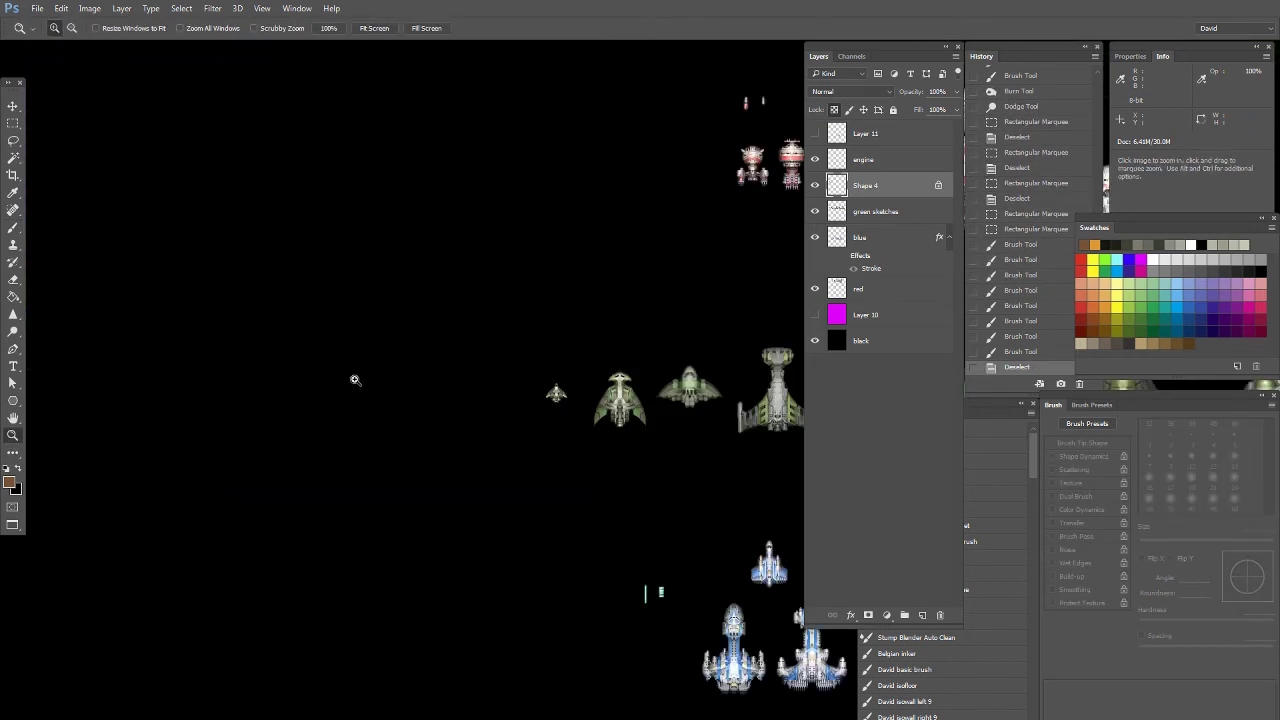
drag(628, 431, 495, 419)
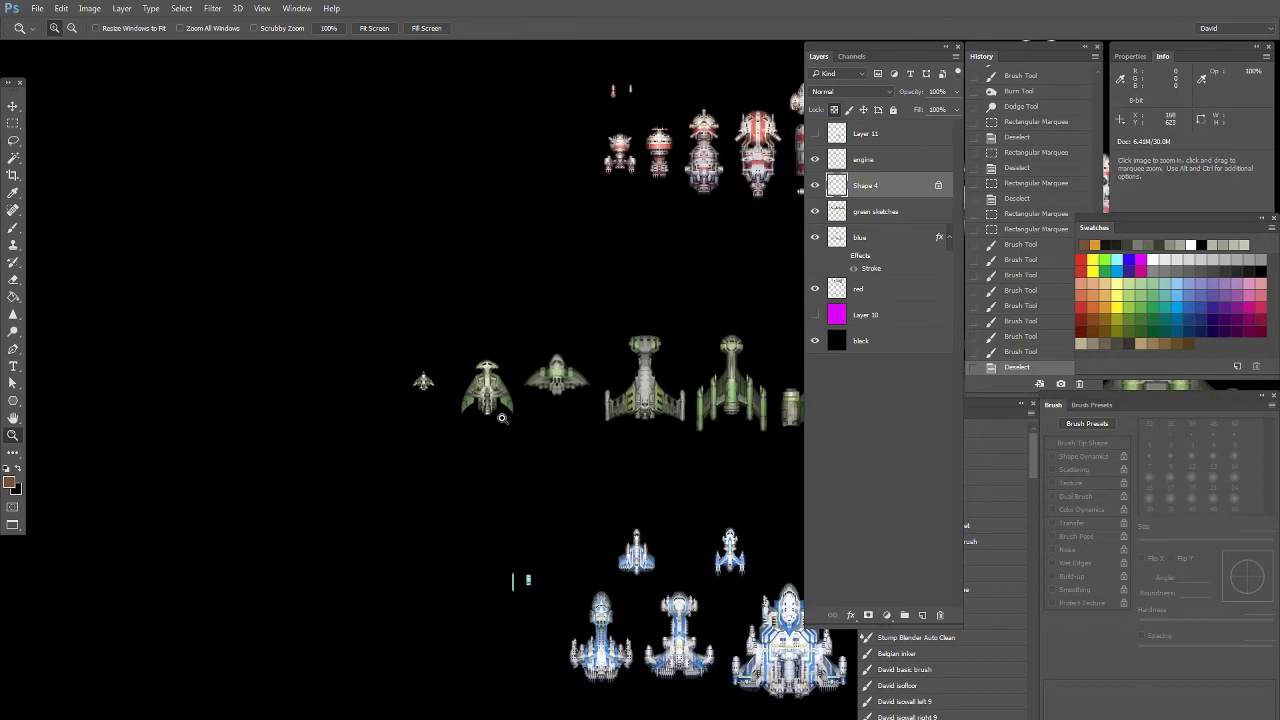
click(491, 410)
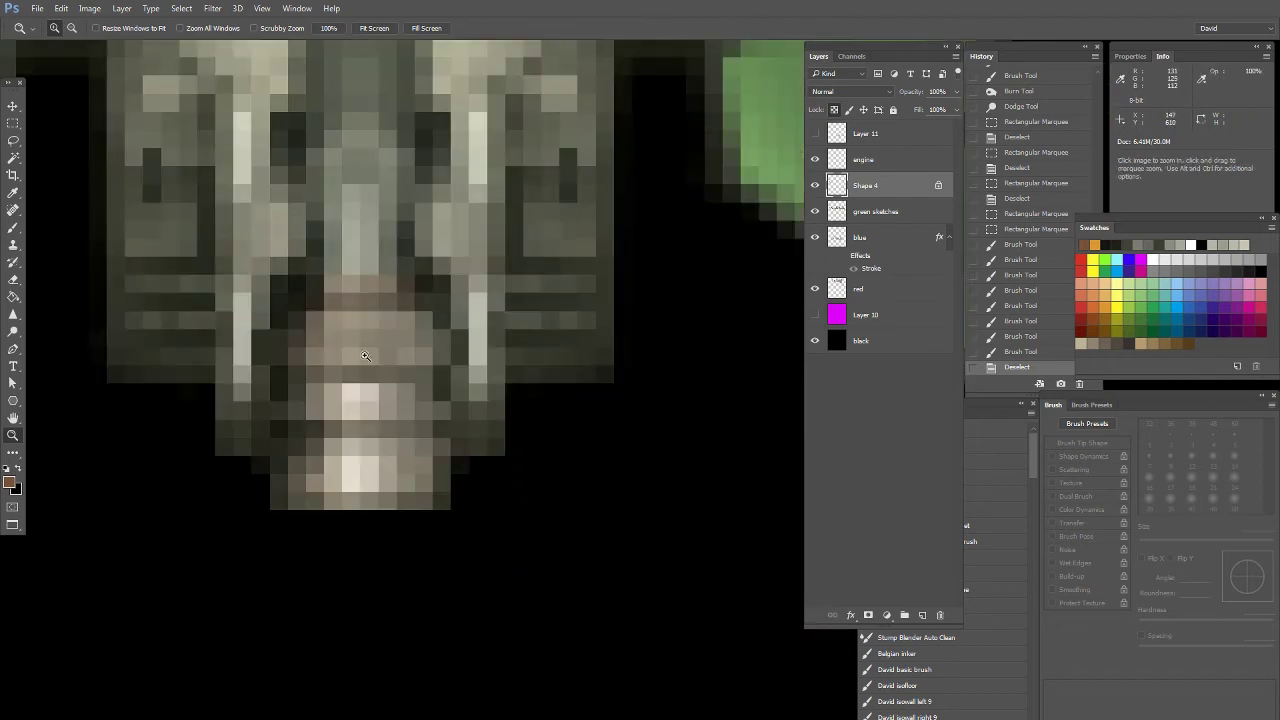
key(l)
drag(319, 263, 334, 443)
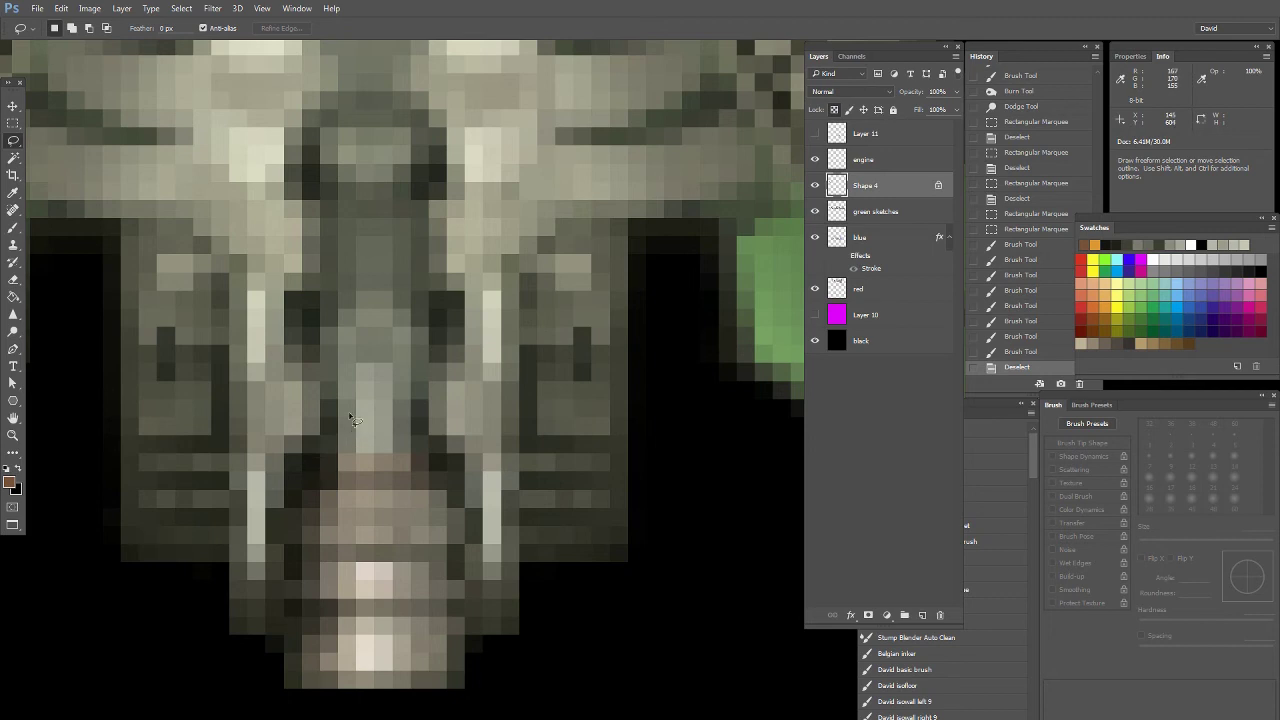
mouse_move(271, 456)
mouse_down()
mouse_move(332, 418)
mouse_move(330, 386)
mouse_move(267, 370)
mouse_move(272, 456)
mouse_up()
Repaint the selected patch with sampled beige tones using a 7 px brush in Normal mode at 100% opacity, and deselect
key(b)
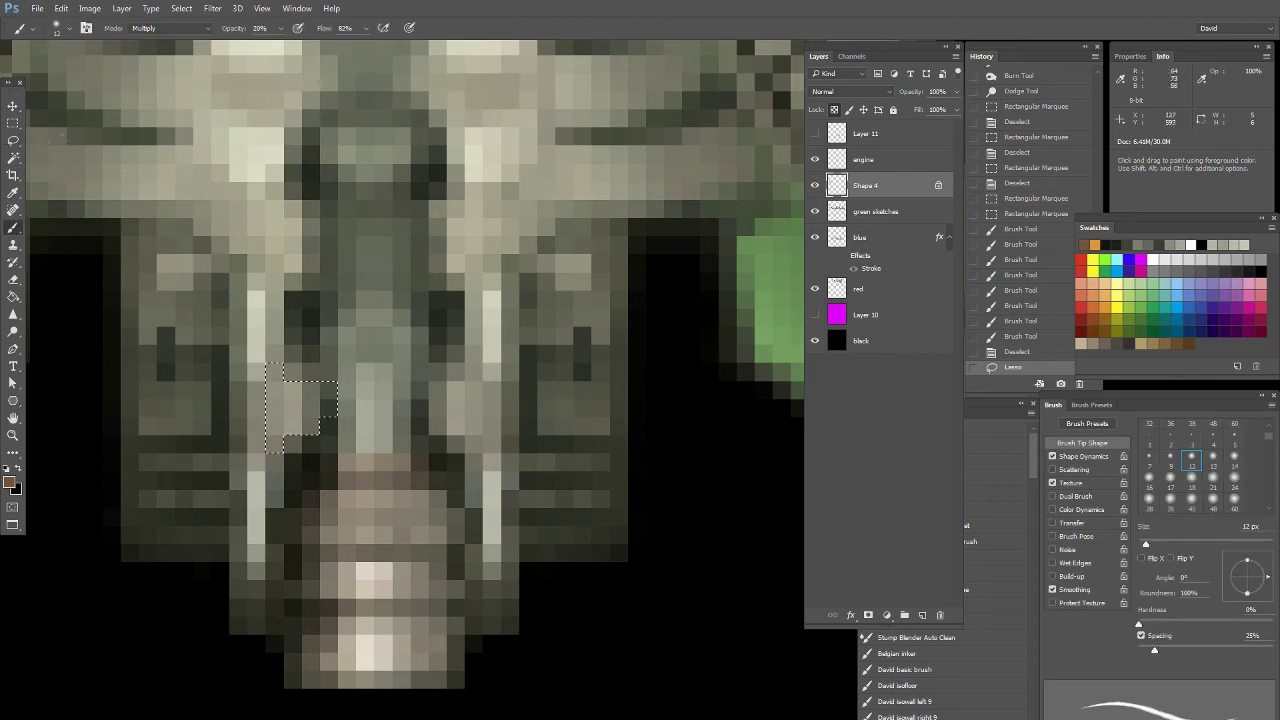
alt+click(300, 400)
key(0)
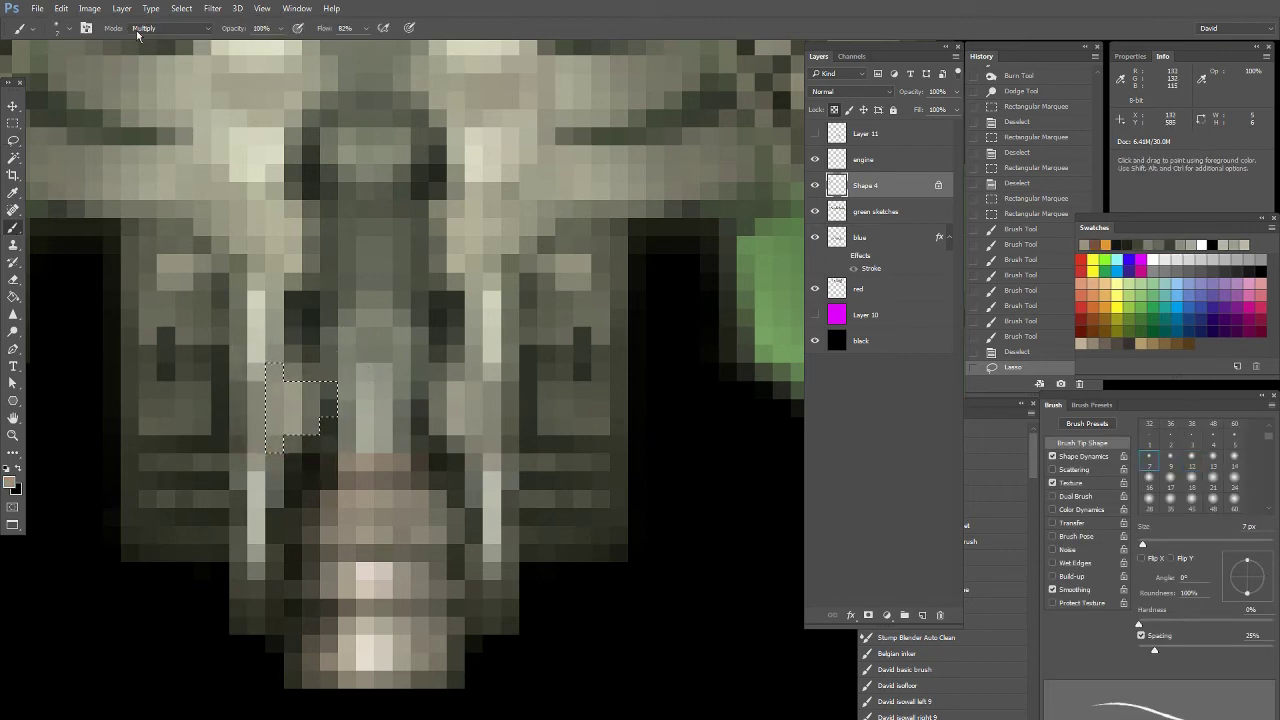
click(160, 28)
click(150, 40)
mouse_move(291, 438)
mouse_down()
mouse_move(326, 396)
mouse_move(293, 438)
mouse_up()
alt+click(256, 372)
drag(326, 392, 290, 400)
mouse_move(288, 398)
mouse_down()
mouse_move(272, 385)
mouse_move(291, 403)
mouse_up()
alt+click(260, 344)
key(ctrl+d)
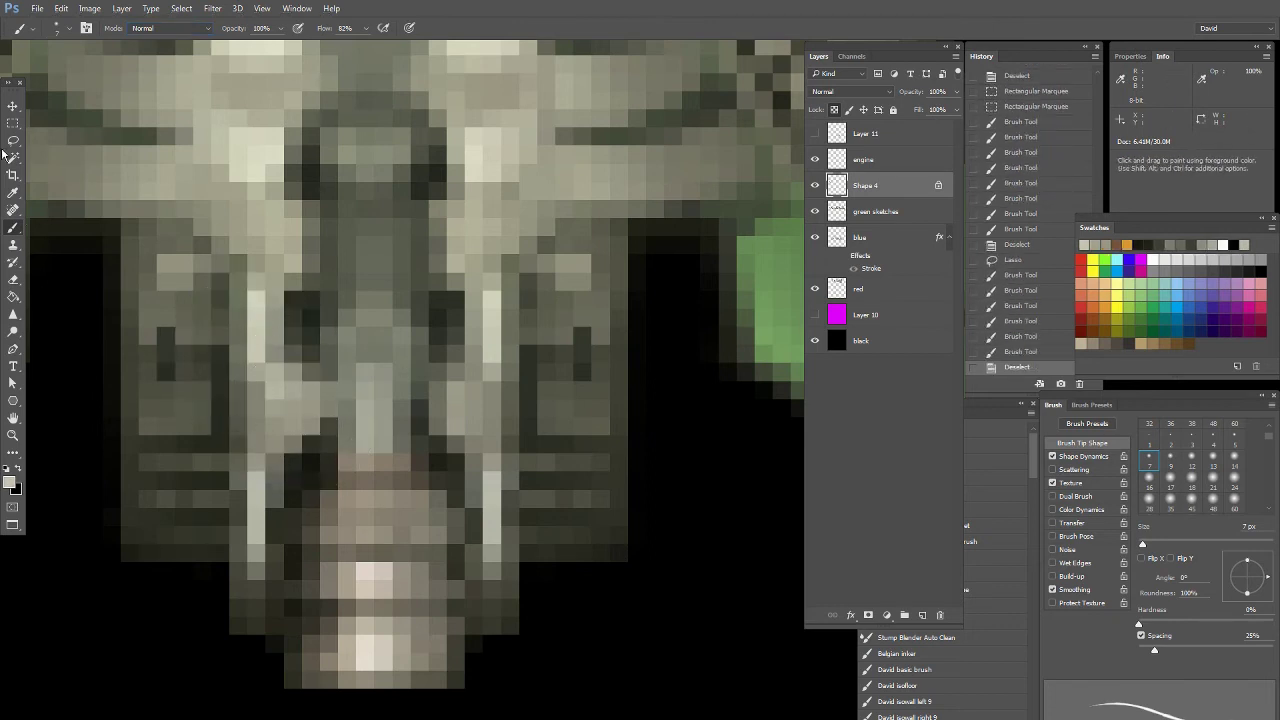
Lasso the narrow central strip above the nozzle, lighten it with a sampled cream tone at 55% opacity, and deselect
click(12, 141)
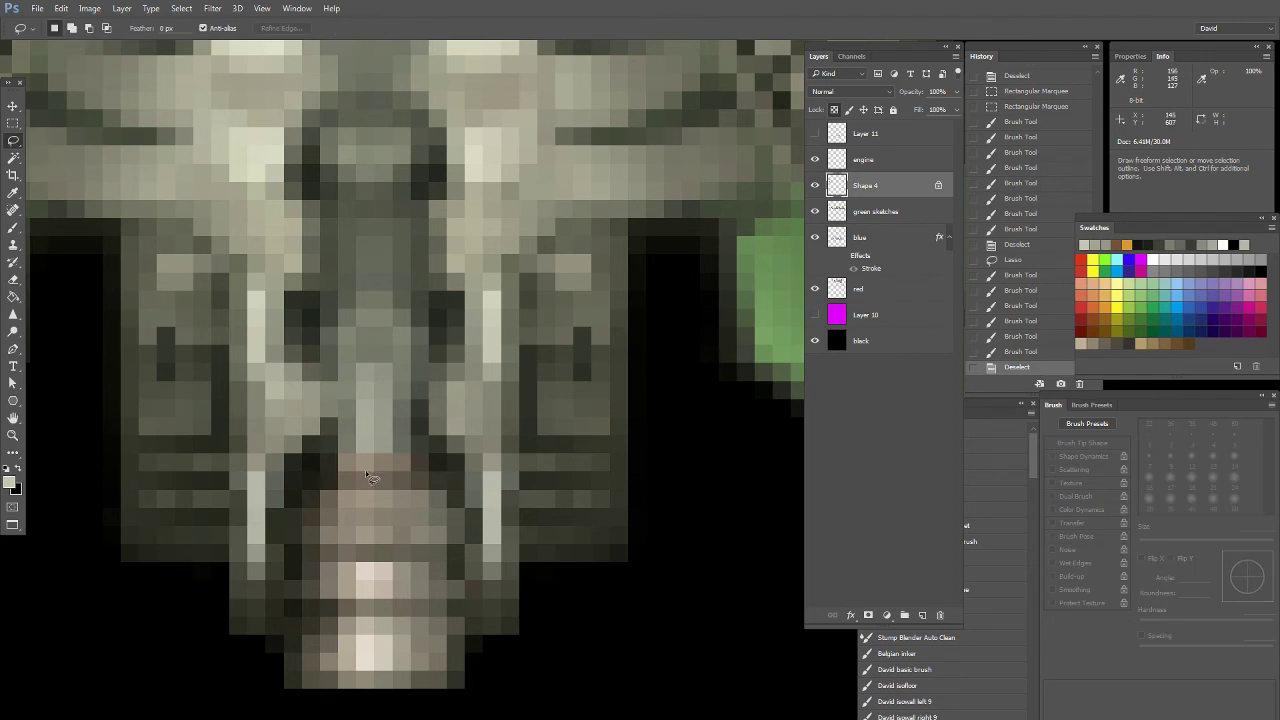
mouse_move(366, 476)
mouse_down()
mouse_move(355, 371)
mouse_move(386, 362)
mouse_move(413, 448)
mouse_move(372, 470)
mouse_up()
key(b)
alt+click(260, 150)
key(5)
key(5)
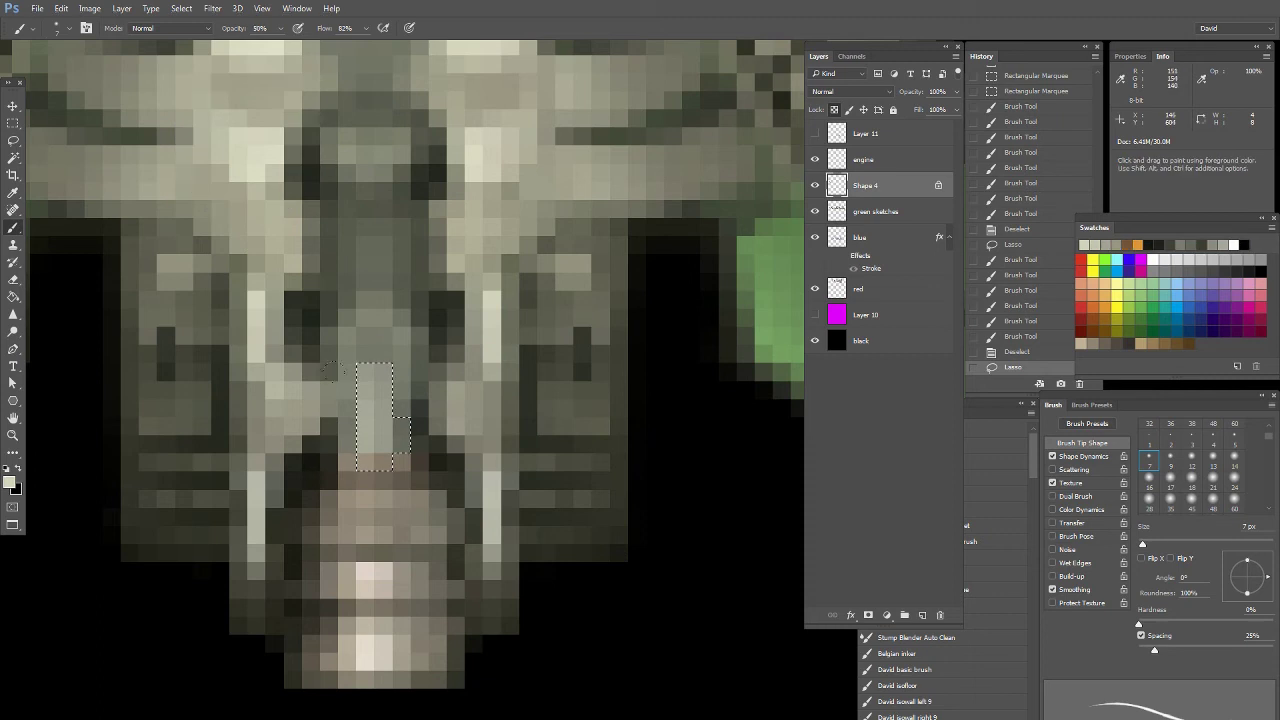
drag(365, 375, 368, 462)
key(ctrl+z)
mouse_move(354, 374)
mouse_down()
mouse_move(354, 460)
mouse_move(384, 462)
mouse_up()
key(ctrl+d)
Draw a dark square at the engine's center and dark pixels on both sides with the Pencil tool and a sampled dark tone
drag(20, 234, 70, 243)
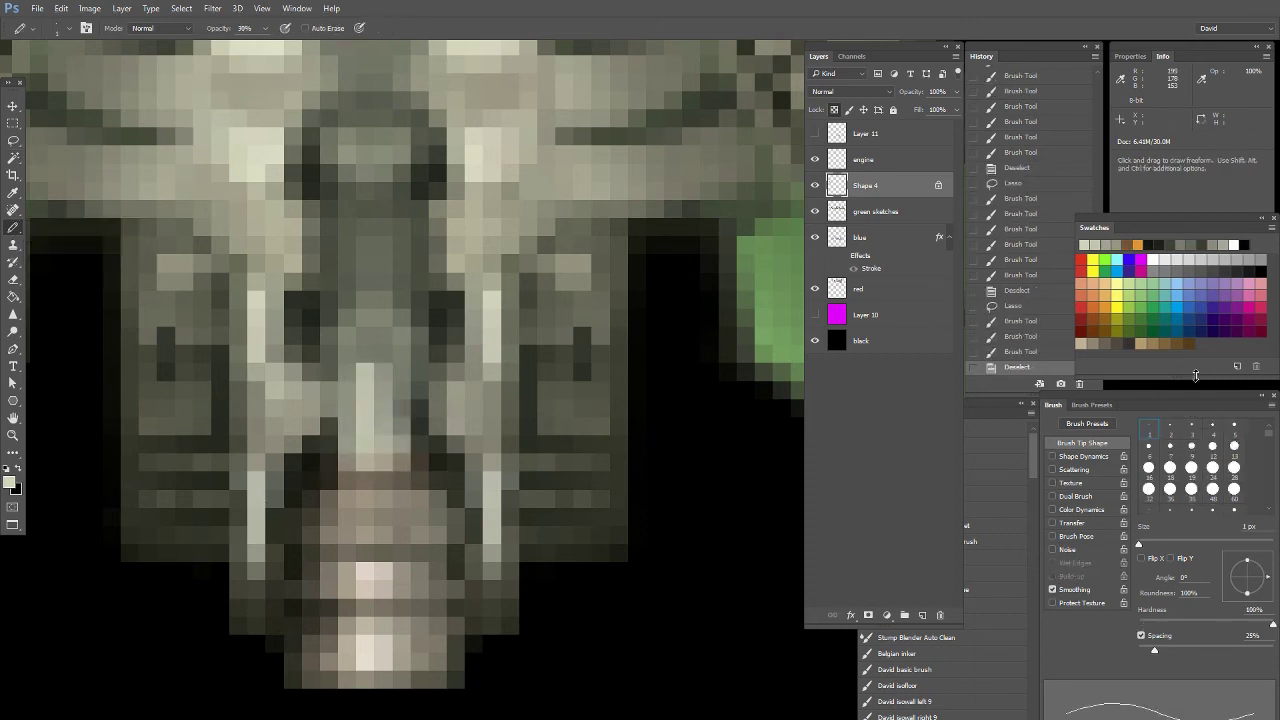
alt+click(322, 444)
key(3)
key(5)
click(374, 345)
key(bracketleft)
drag(328, 316, 328, 299)
drag(420, 299, 420, 317)
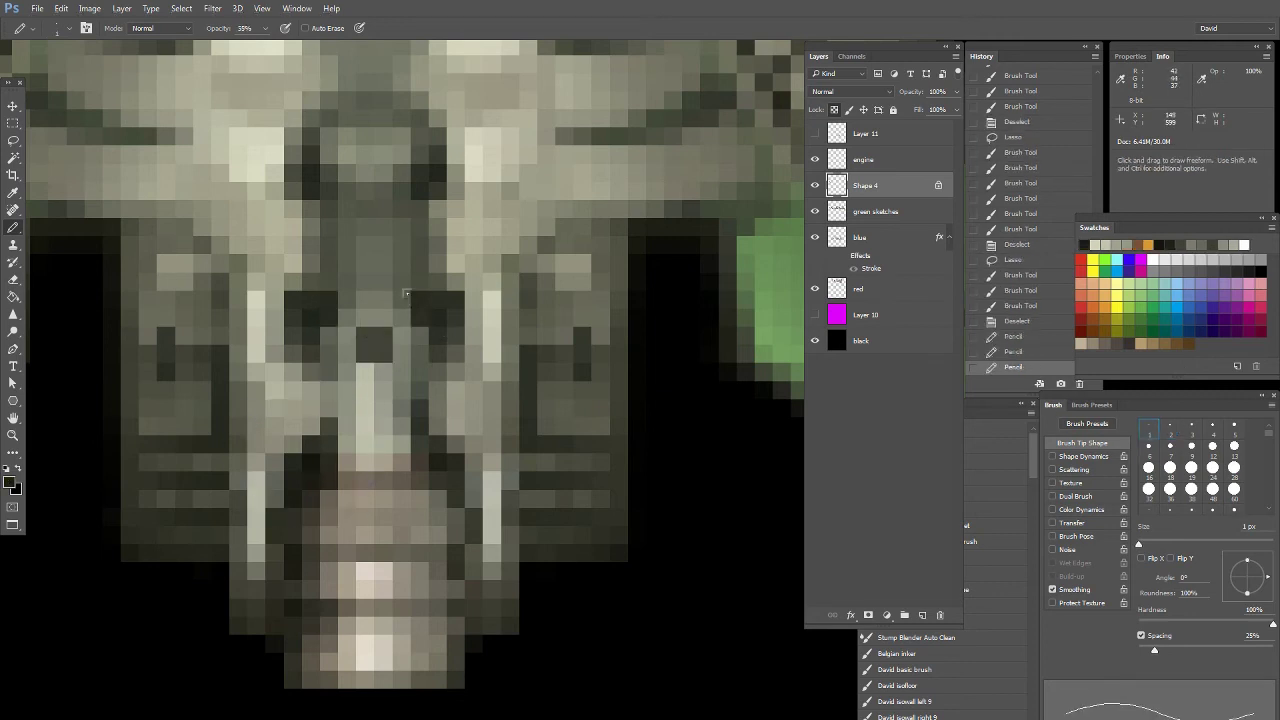
Pencil sampled lighter pixels into the dark recesses on both sides of the engine and add a dark pixel above each recess
alt+click(298, 328)
alt+click(298, 286)
drag(311, 317, 311, 299)
drag(438, 316, 438, 299)
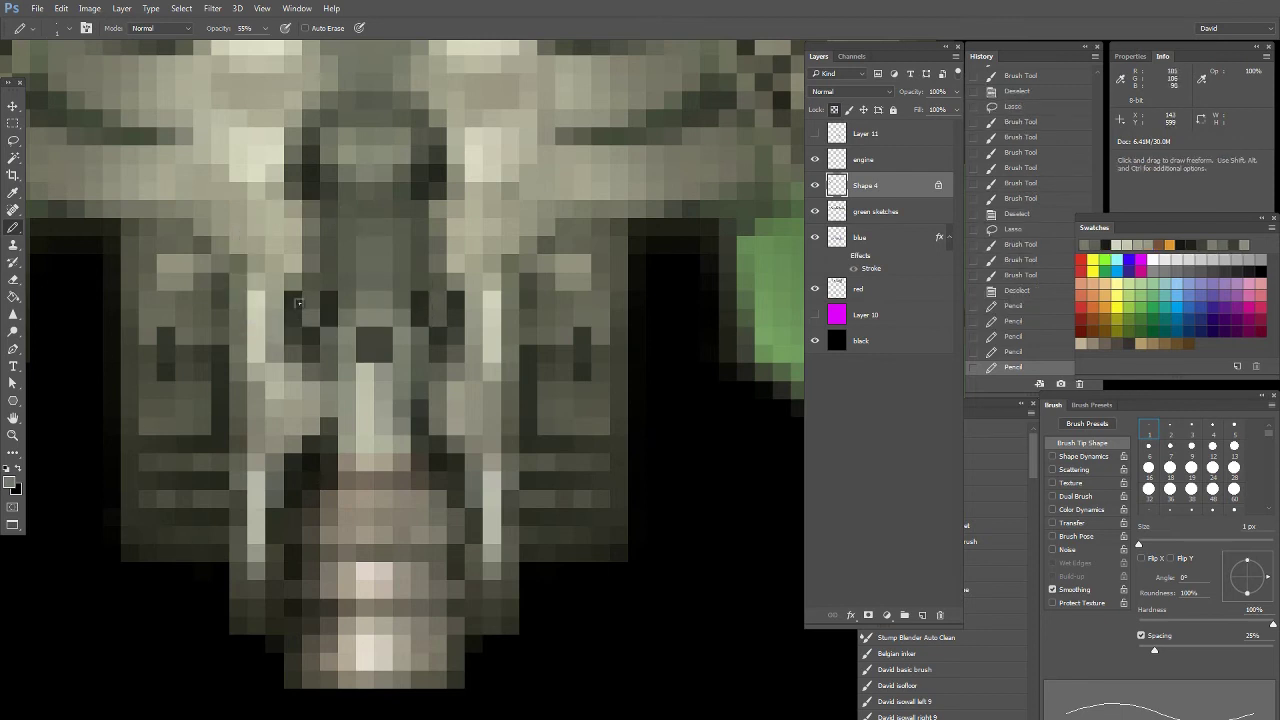
click(312, 316)
click(428, 318)
alt+click(332, 304)
click(329, 282)
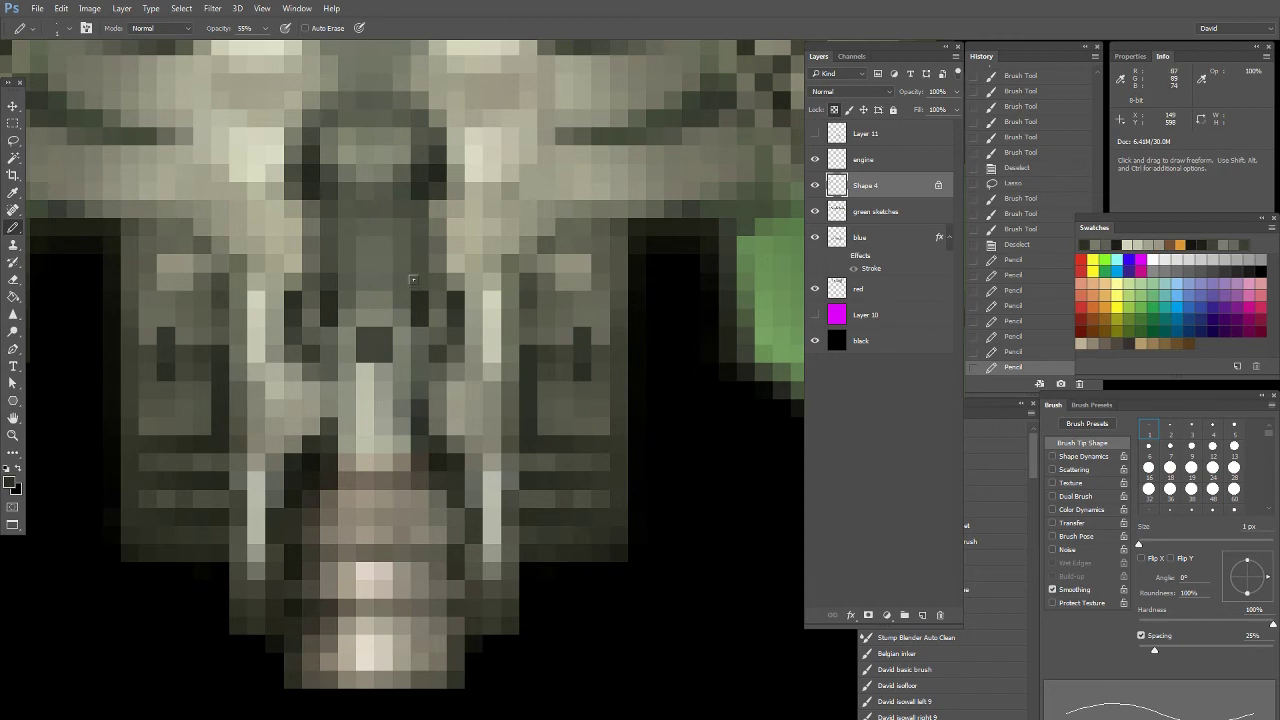
click(419, 281)
Pencil lighter gray accents on both sides of the upper engine neck and a darker row beneath the central dark square
alt+click(284, 218)
mouse_move(313, 227)
mouse_down()
mouse_move(346, 227)
mouse_move(312, 262)
mouse_up()
drag(437, 227, 402, 227)
drag(401, 261, 438, 262)
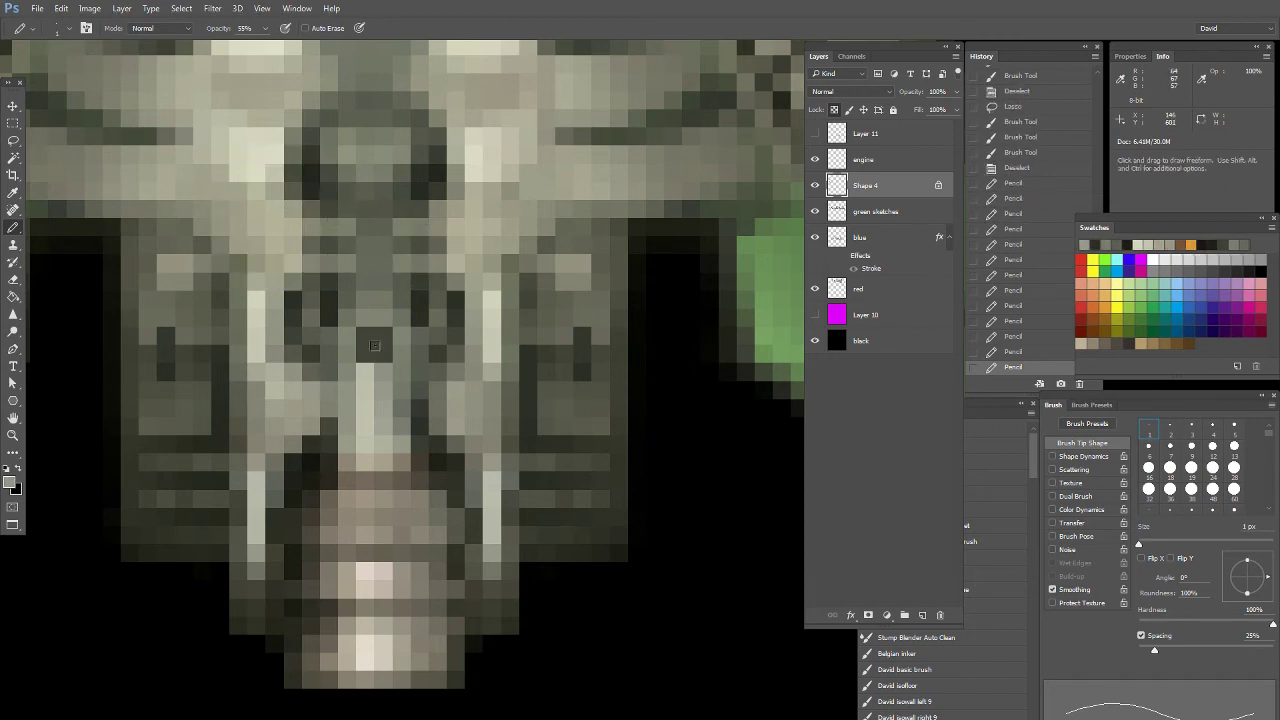
alt+click(412, 417)
drag(382, 373, 365, 372)
Highlight the engine's center above the dark square with a 1 px white pencil at 10% opacity
key(d)
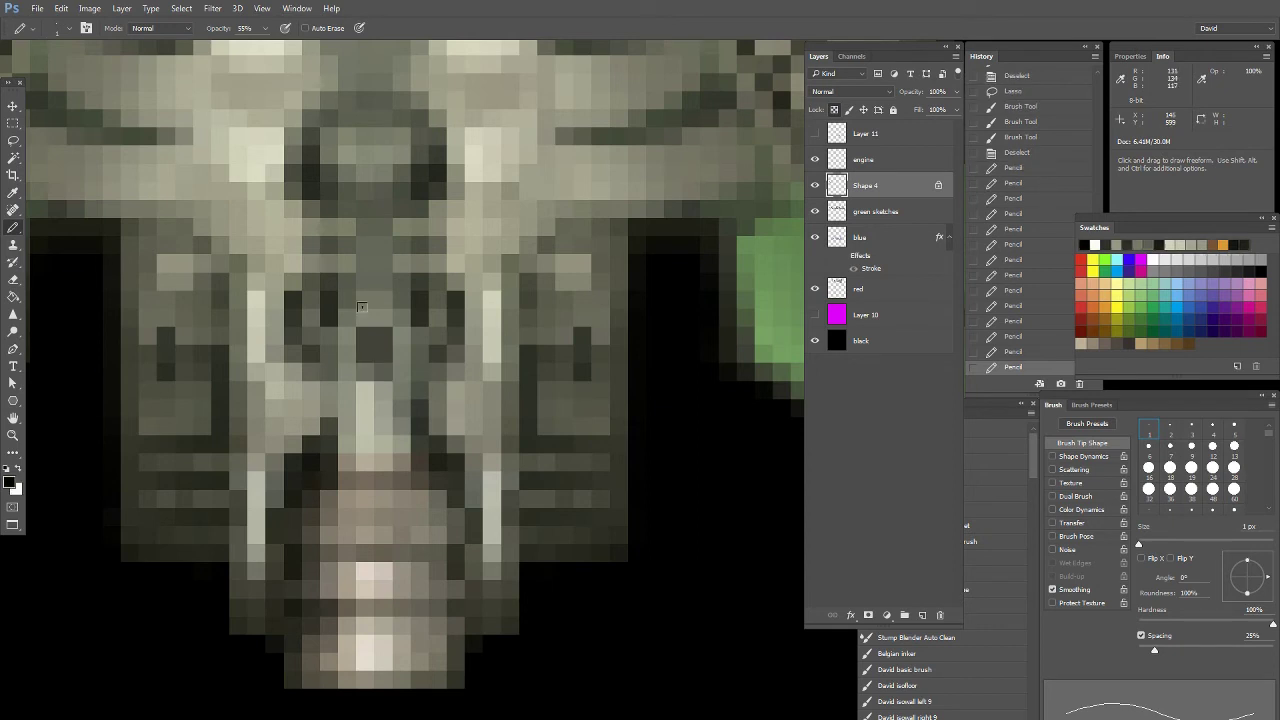
key(x)
key(2)
drag(362, 317, 358, 258)
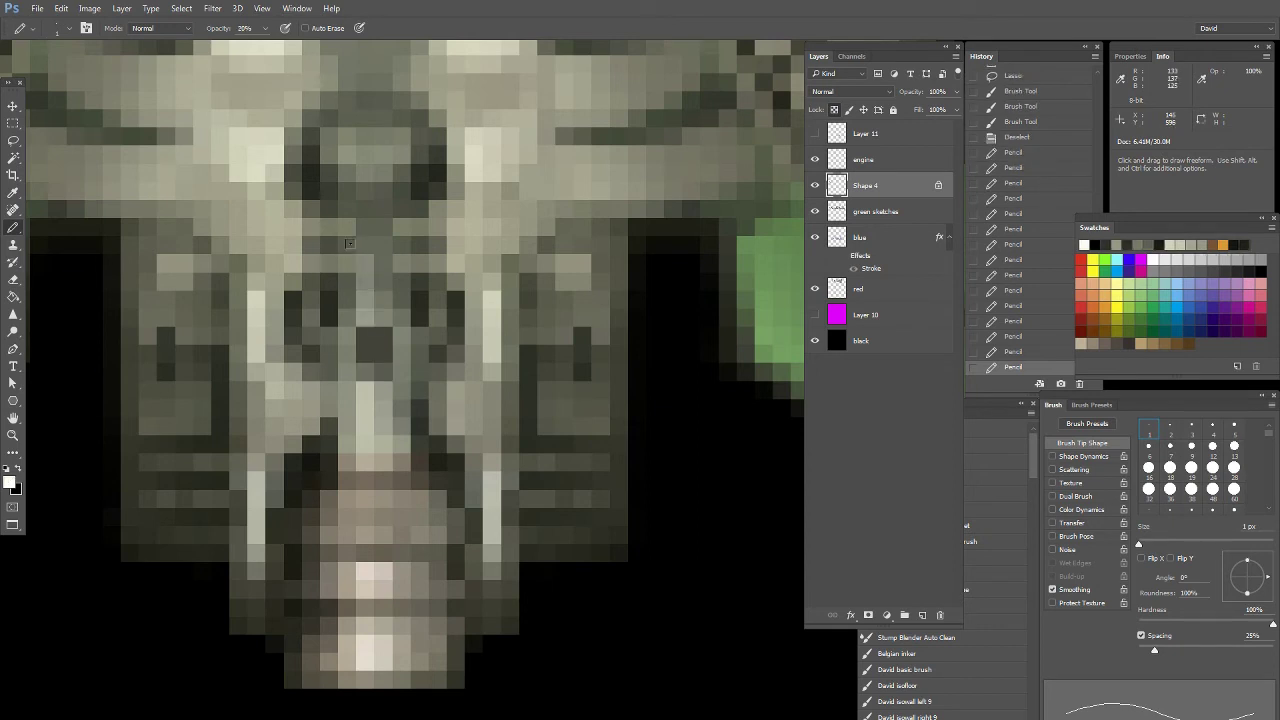
key(ctrl+z)
key(1)
mouse_move(362, 314)
mouse_down()
mouse_move(359, 263)
mouse_move(372, 260)
mouse_move(344, 300)
mouse_move(385, 284)
mouse_move(388, 268)
mouse_move(369, 273)
mouse_move(379, 315)
mouse_up()
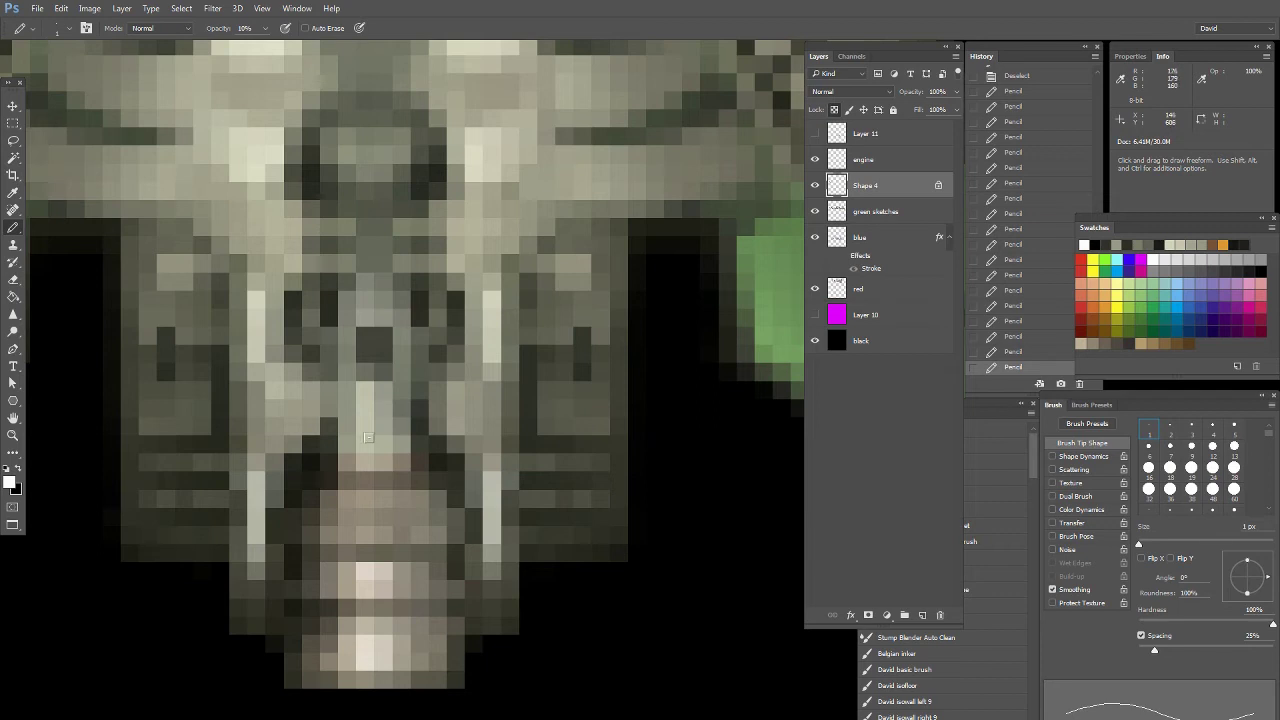
Pencil sampled gray edge pixels along the diagonals on both sides above the nozzle at 50% opacity
alt+click(241, 488)
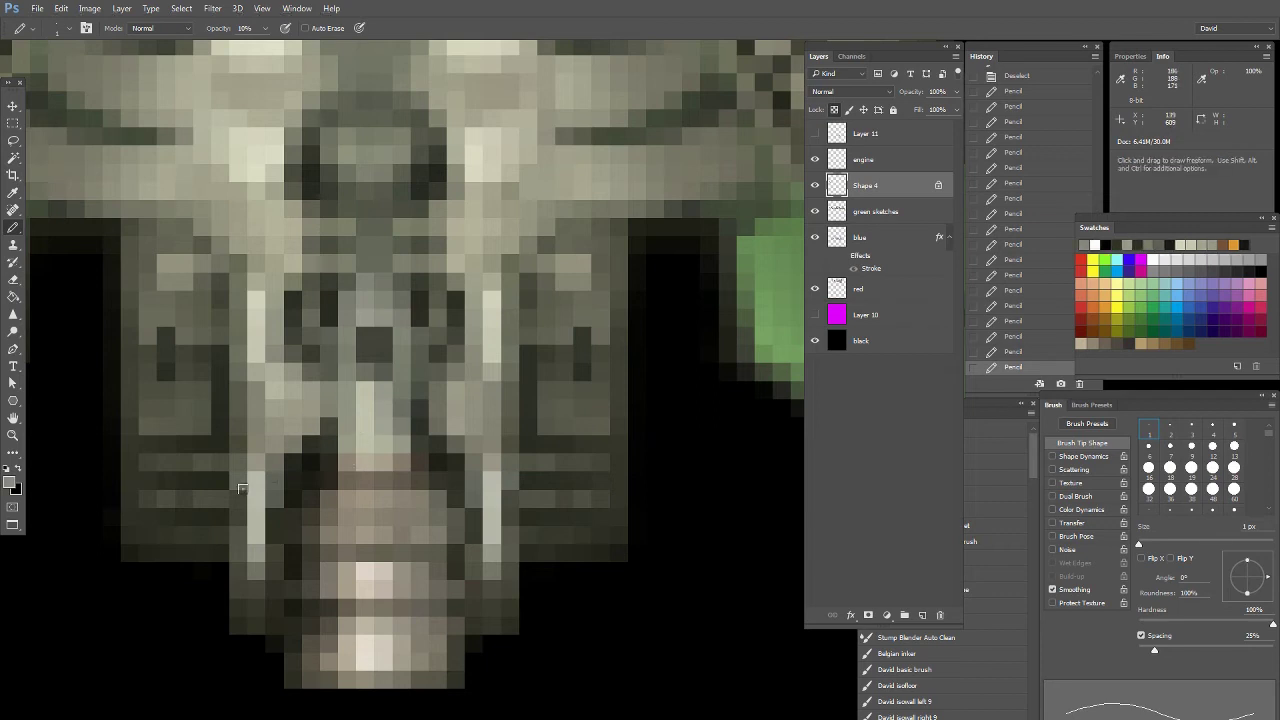
key(5)
mouse_move(285, 456)
mouse_down()
mouse_move(285, 439)
mouse_move(330, 424)
mouse_up()
drag(416, 419, 456, 453)
drag(341, 587, 320, 415)
Check the ship at 100% zoom, switch to a 4 px hard brush, and unlock the Shape 4 layer's transparent pixels
double_click(13, 436)
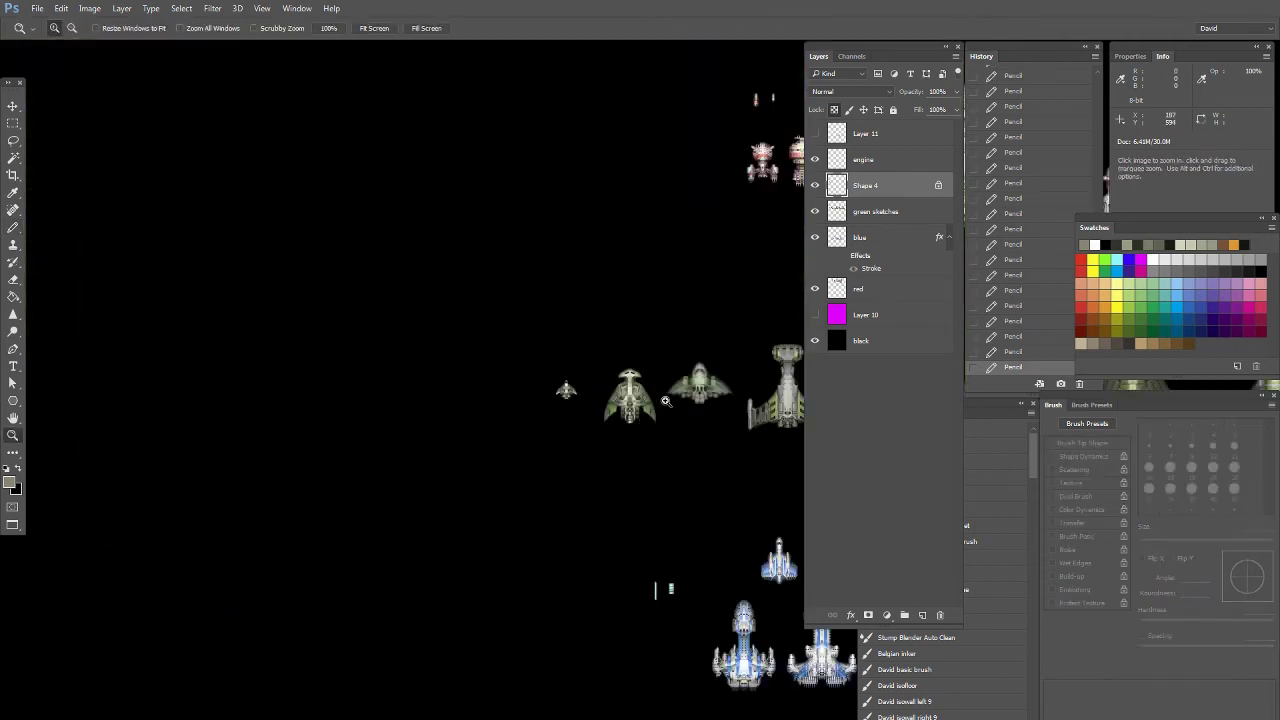
drag(674, 477, 492, 447)
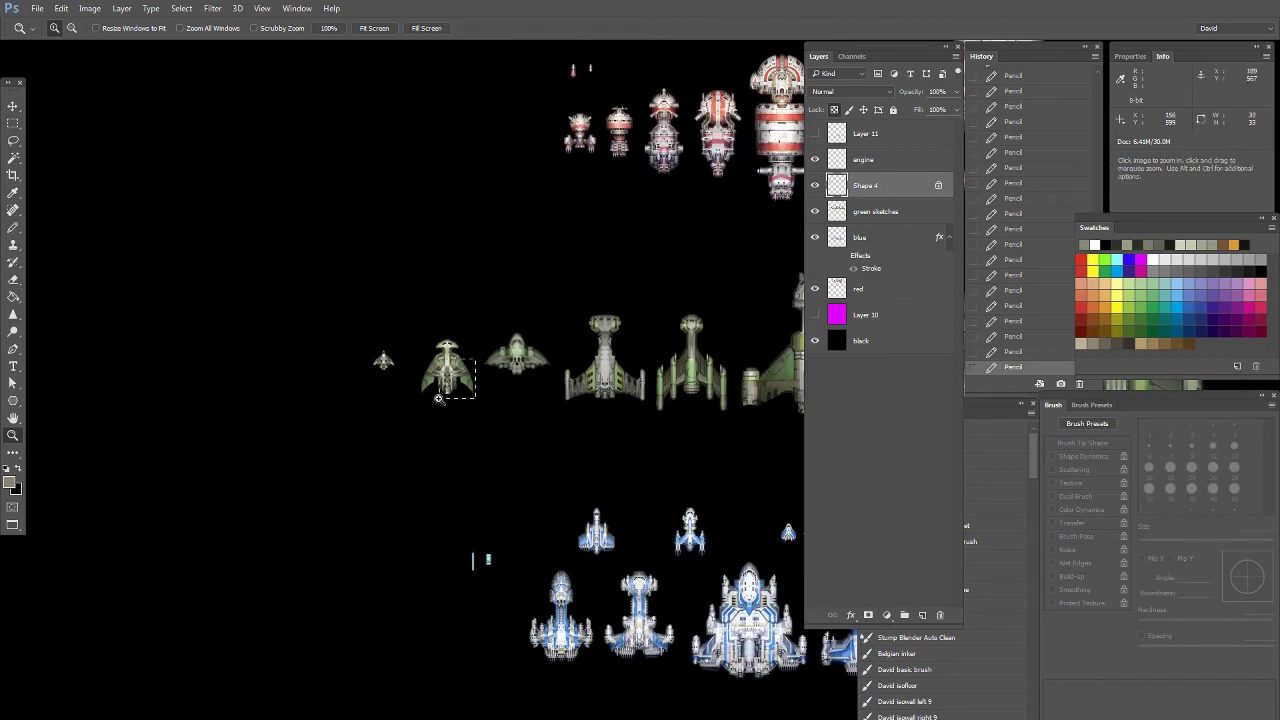
click(450, 362)
right_click(13, 229)
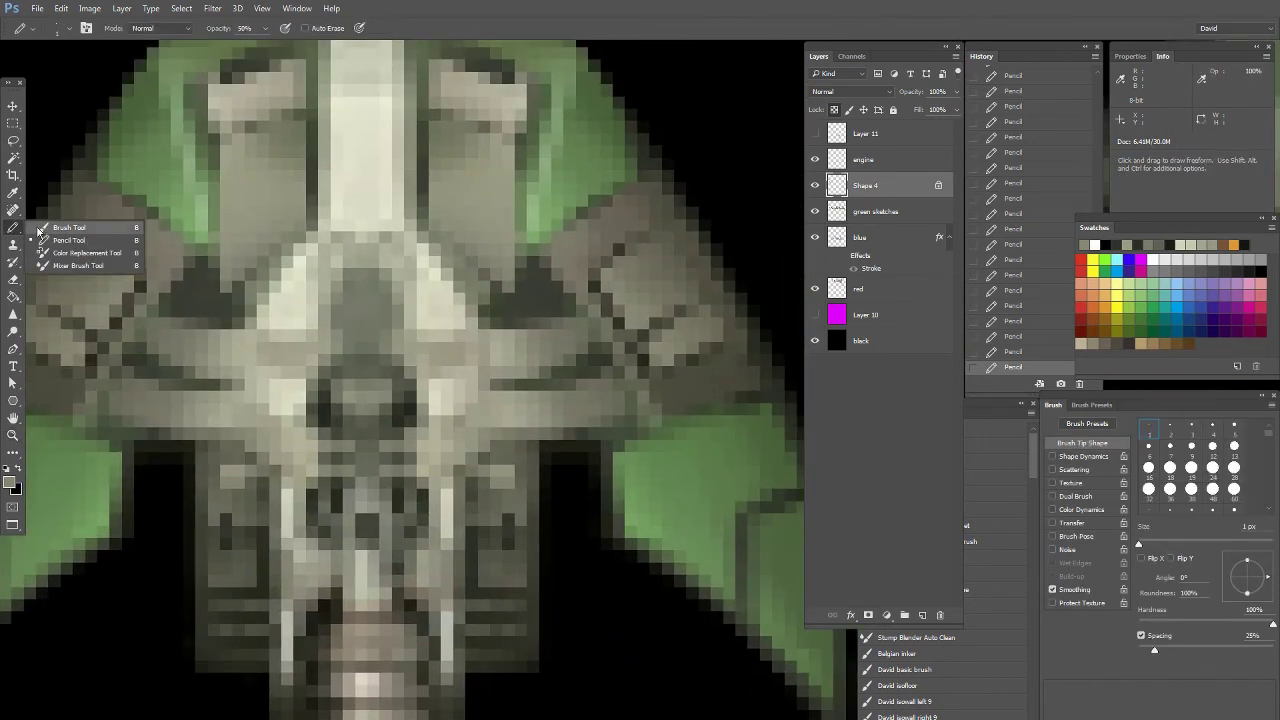
click(60, 225)
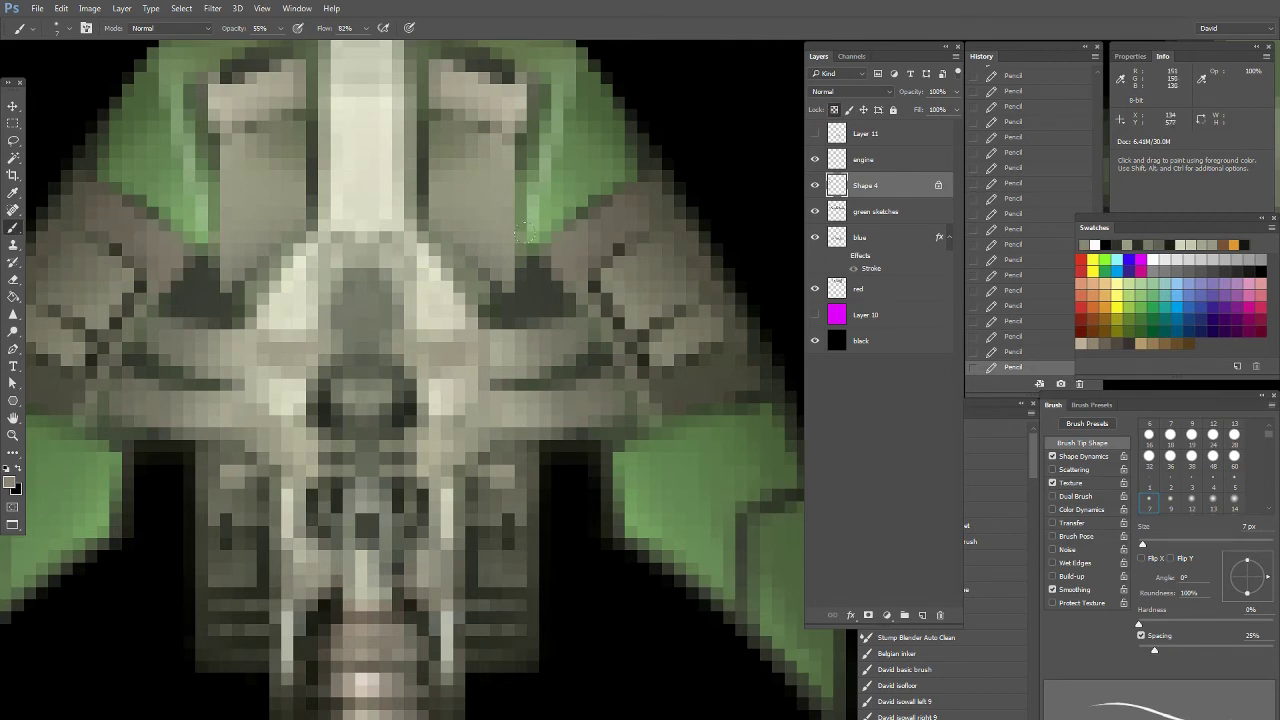
scroll(1240, 434, up, 3)
click(1213, 425)
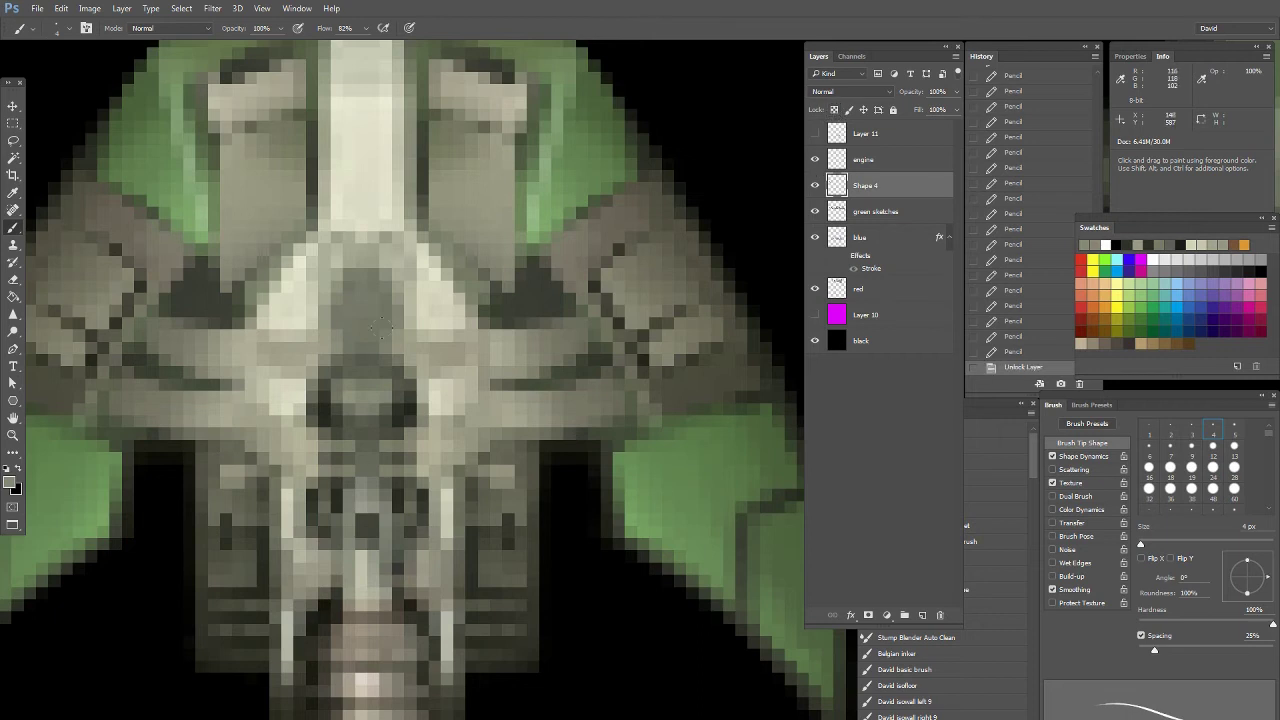
click(835, 112)
Paint a sampled light gray highlight down the round joint and central hull above the engine
alt+click(371, 242)
key(3)
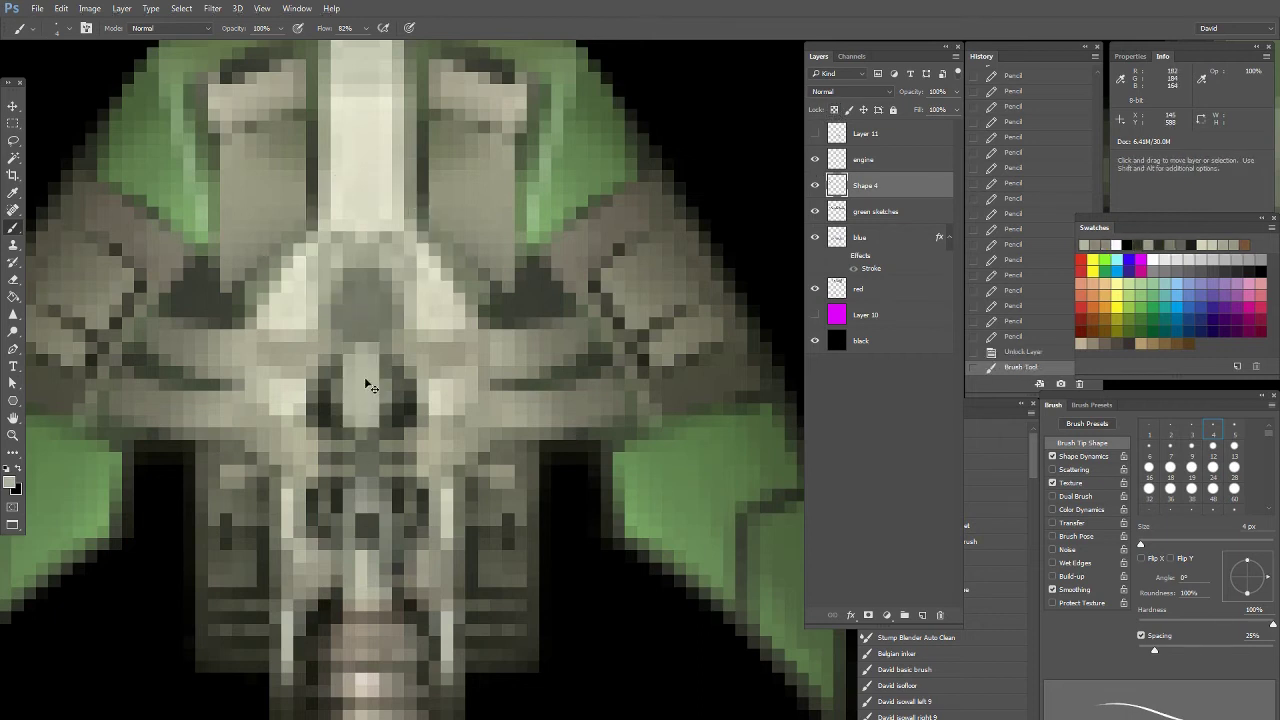
key(5)
mouse_move(357, 402)
mouse_down()
mouse_move(366, 372)
mouse_move(366, 428)
mouse_move(366, 344)
mouse_move(362, 408)
mouse_up()
mouse_move(348, 280)
mouse_down()
mouse_move(362, 302)
mouse_move(350, 509)
mouse_up()
Lasso the cream patch left of the round joint up to the spine, and paint it with a 9 px soft brush
key(space)
click(13, 140)
key(space)
mouse_move(310, 590)
mouse_down()
mouse_move(341, 412)
mouse_move(302, 409)
mouse_move(330, 421)
mouse_up()
mouse_move(333, 366)
mouse_down()
mouse_move(347, 324)
mouse_move(386, 292)
mouse_move(352, 198)
mouse_move(352, 273)
mouse_up()
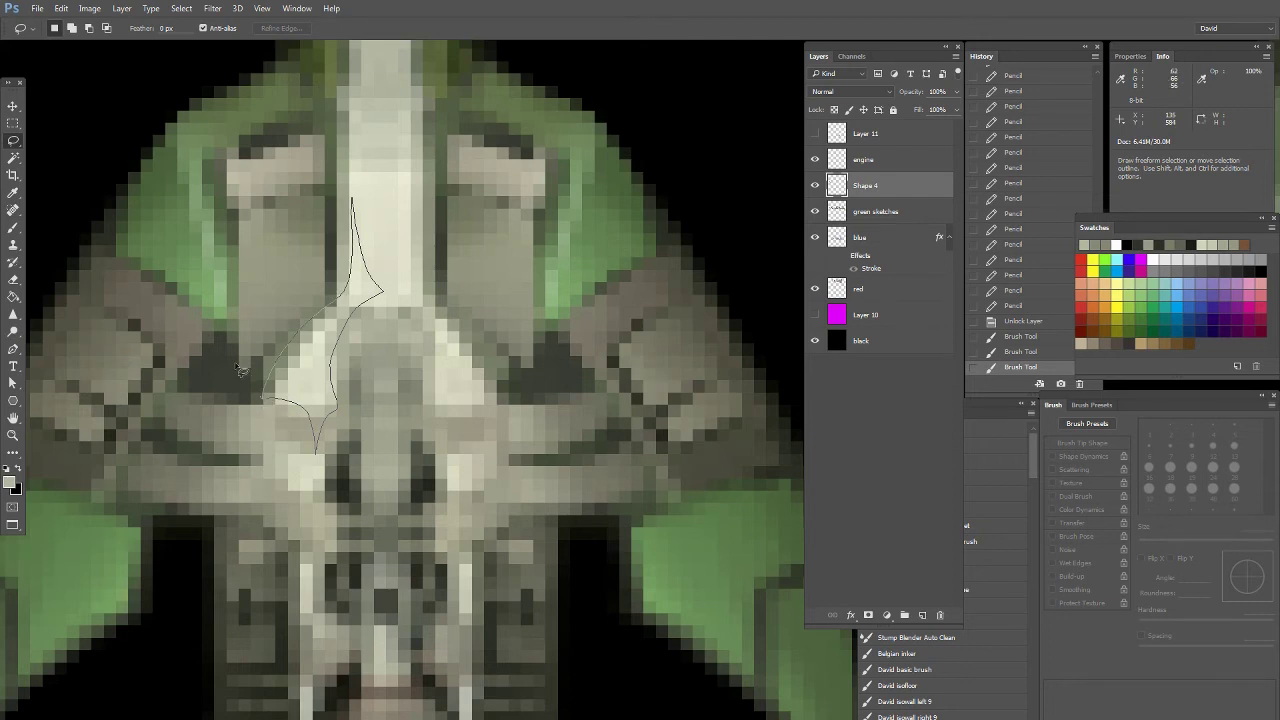
drag(210, 347, 265, 390)
key(b)
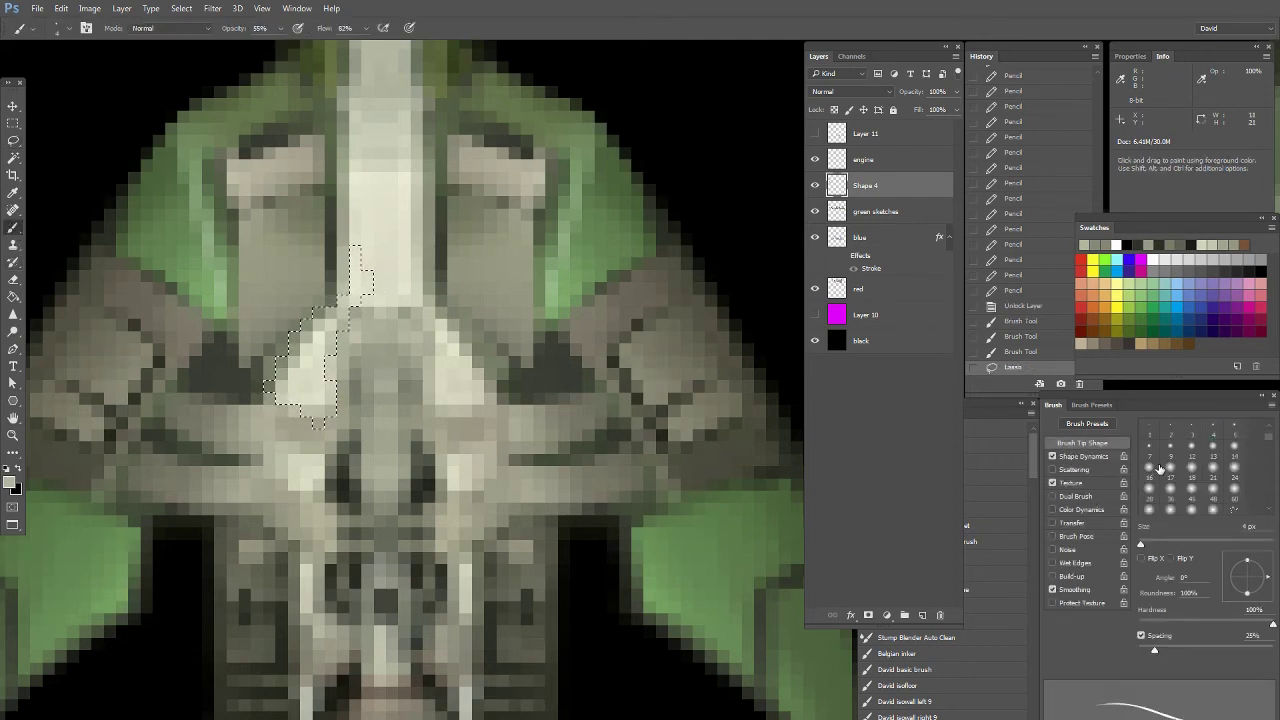
click(1170, 446)
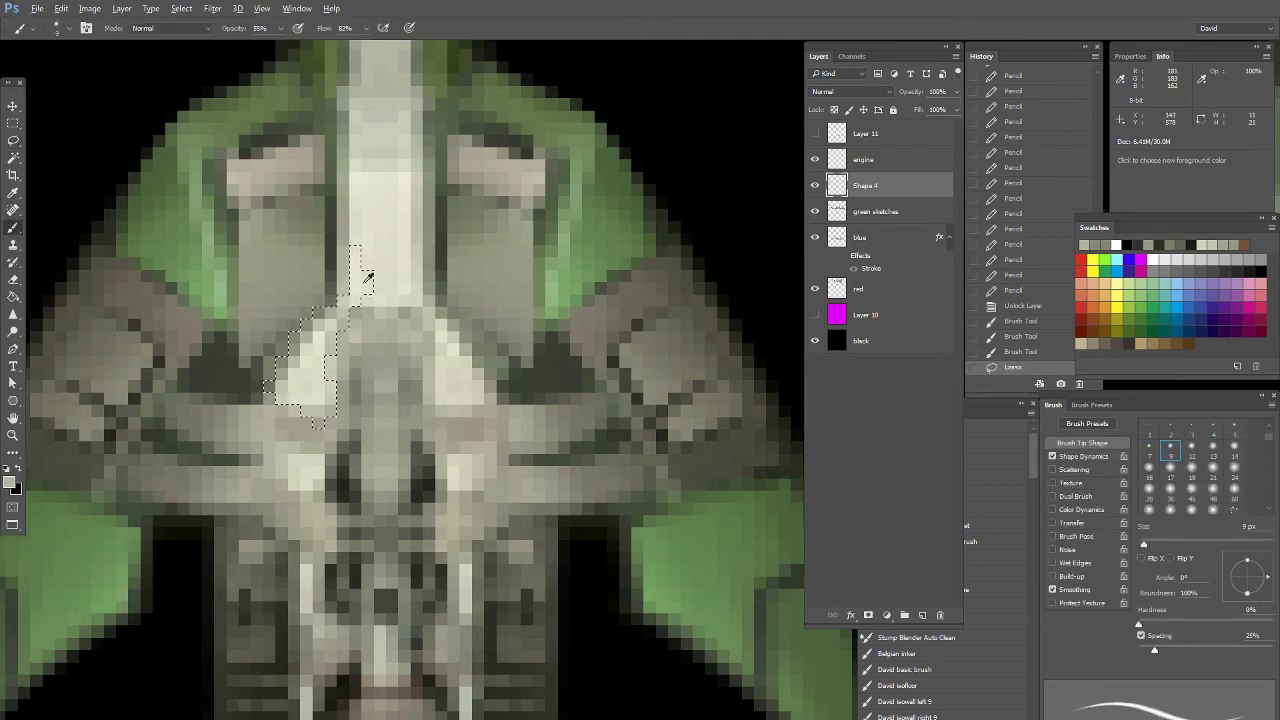
drag(352, 240, 318, 405)
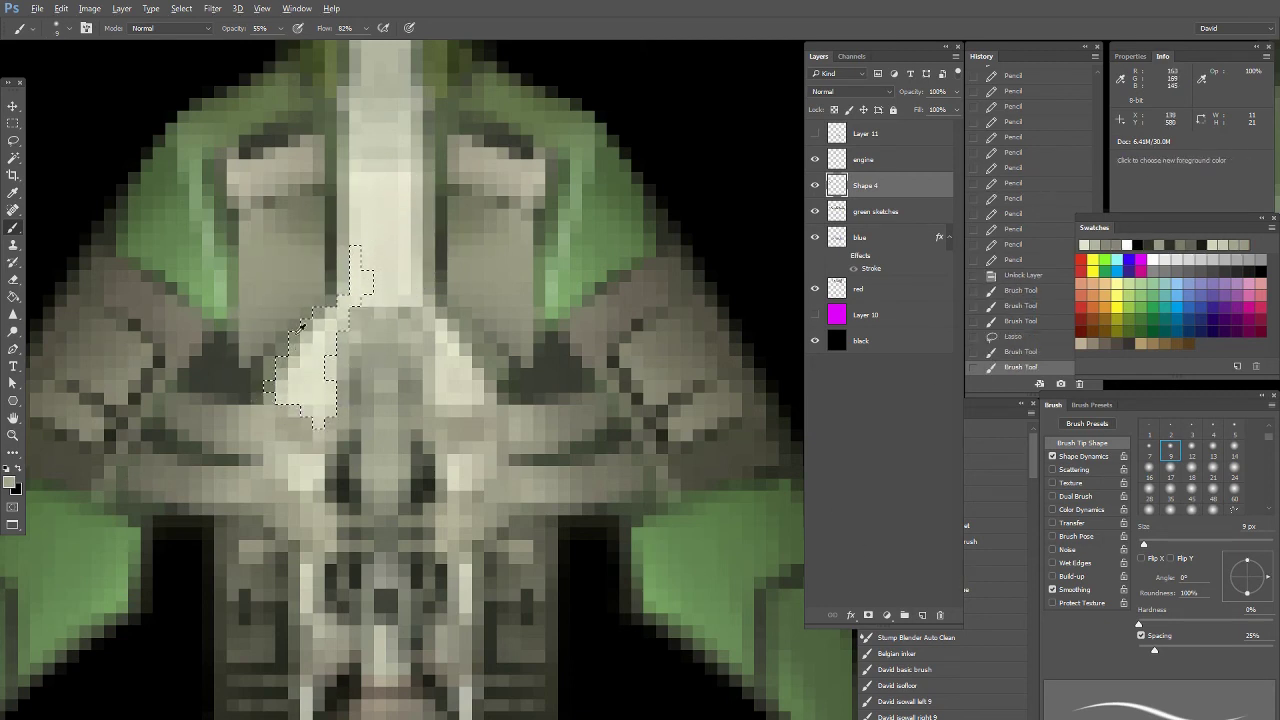
Blend cream sampled from the spine down the selected highlight patch at 50% opacity
key(5)
alt+click(392, 246)
drag(343, 308, 322, 350)
drag(318, 355, 310, 385)
drag(308, 385, 296, 396)
Brighten the selected highlight patch with white brush strokes at 20% opacity
key(d)
key(x)
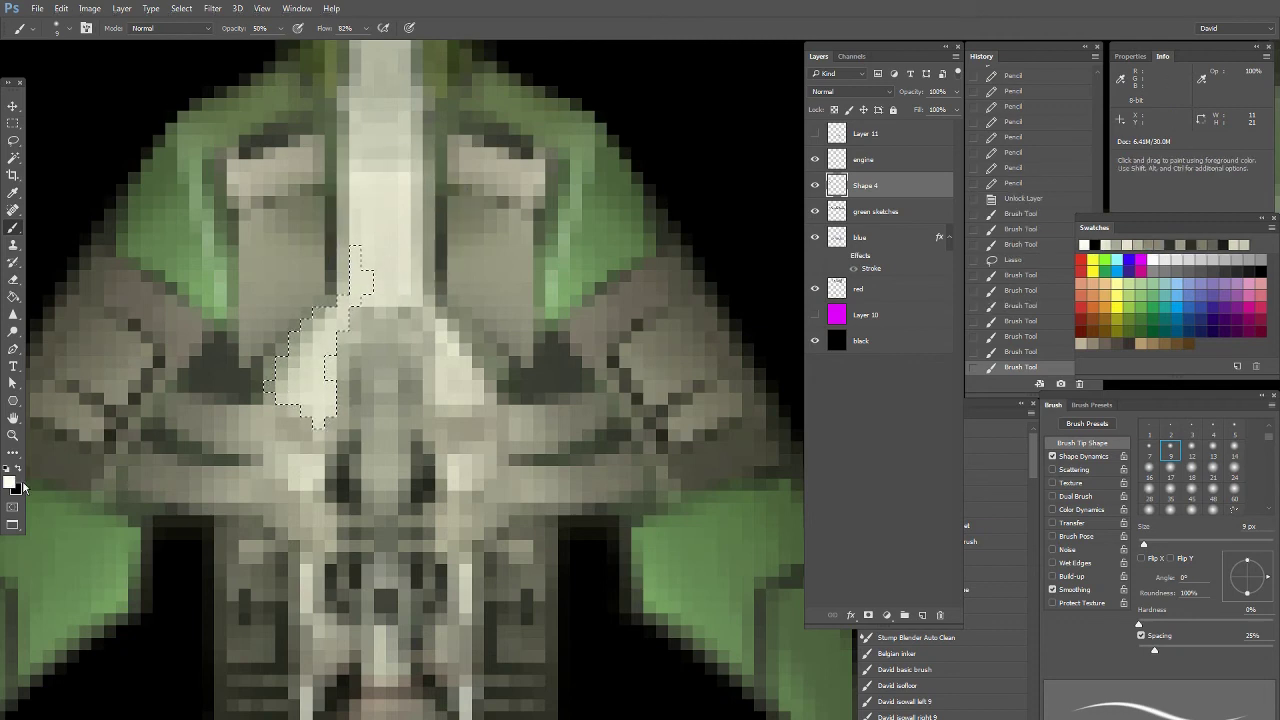
key(ctrl+z)
drag(318, 392, 340, 335)
drag(362, 283, 340, 318)
drag(345, 310, 318, 350)
Invert the selection and shade the hull around the highlight patch with a sampled dark color at 20% opacity
key(ctrl+d)
key(ctrl+z)
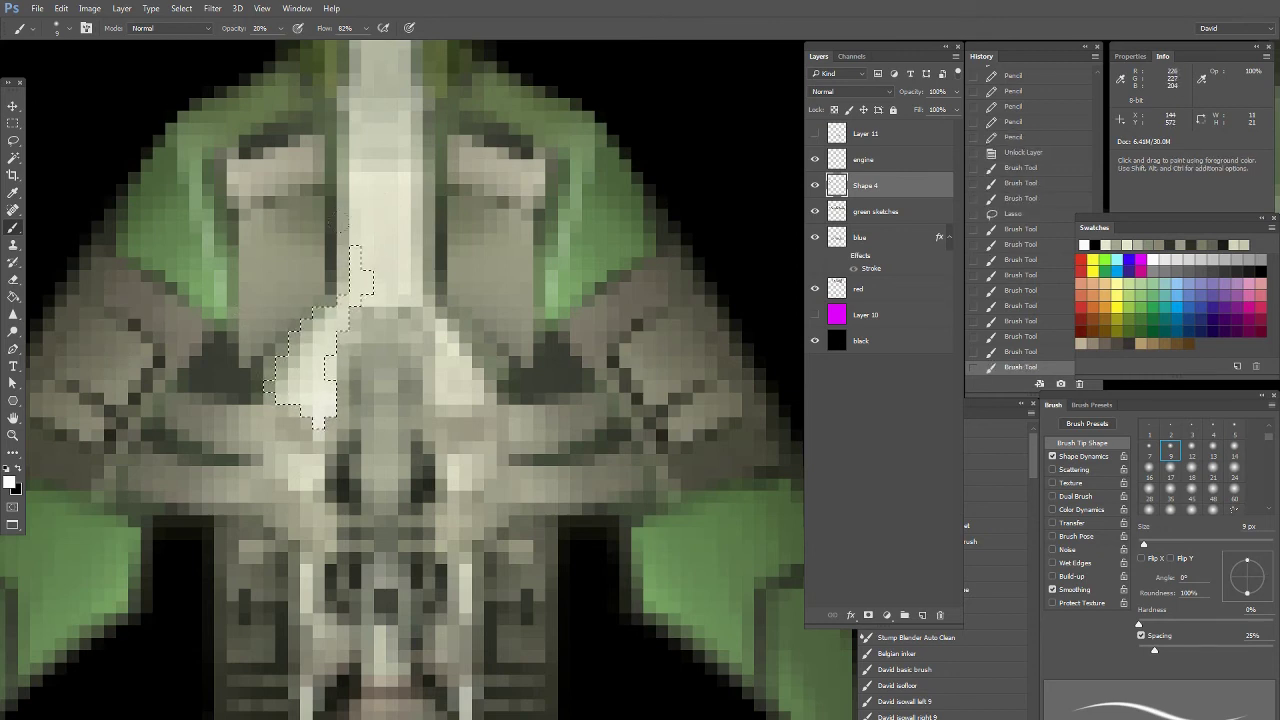
click(181, 8)
click(200, 62)
key(x)
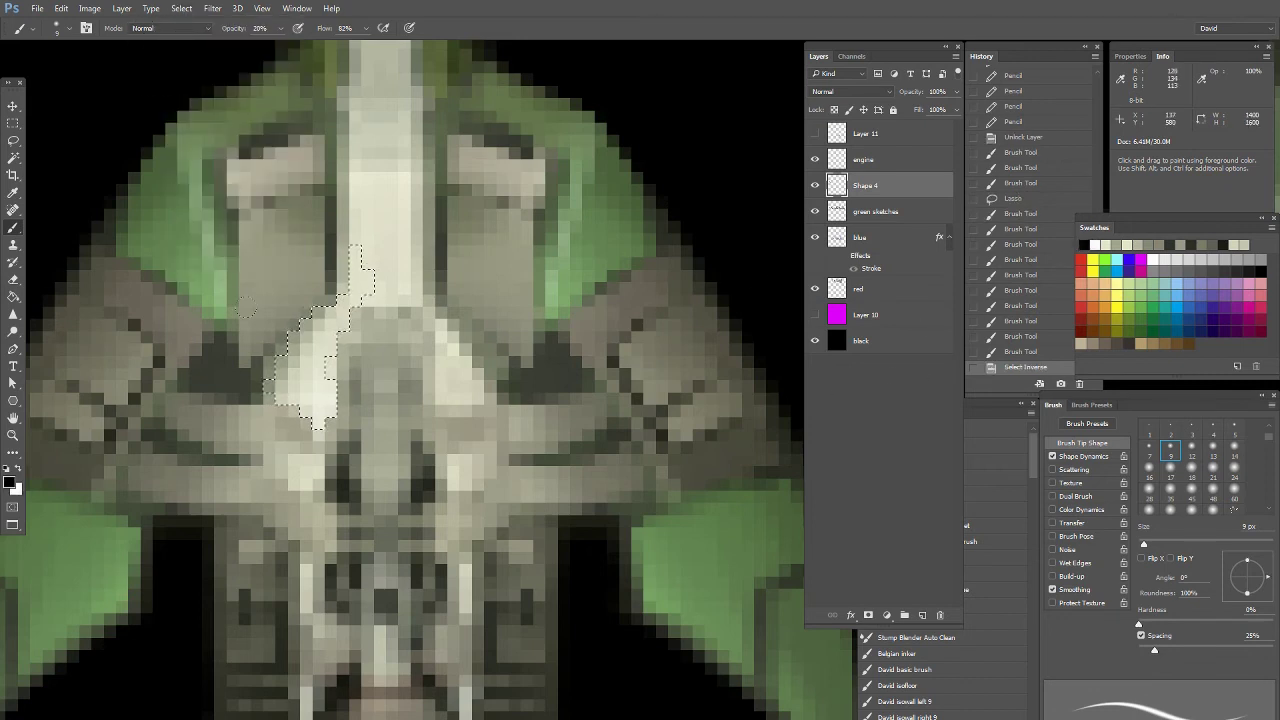
key(x)
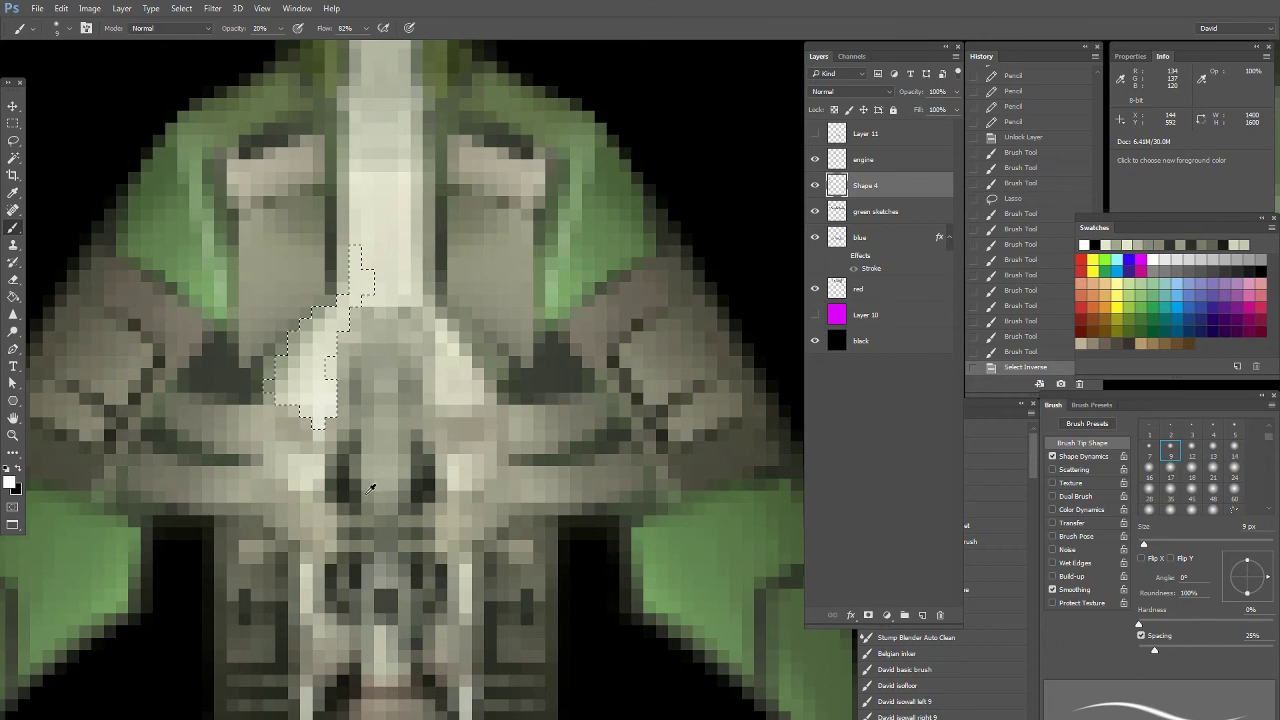
alt+click(598, 525)
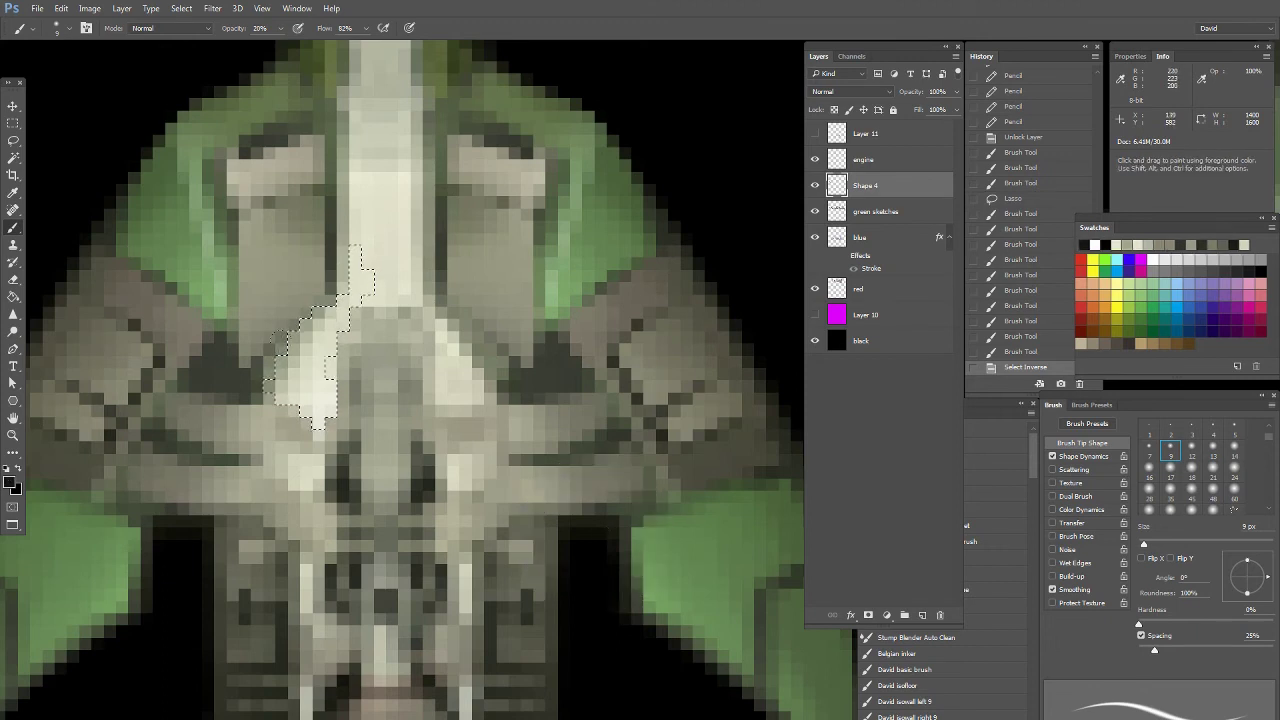
key(ctrl+z)
drag(357, 331, 346, 405)
drag(288, 260, 284, 318)
Darken the round joint's edge beside the highlight patch at 50% opacity and clear the selection
key(5)
drag(280, 416, 318, 454)
key(ctrl+z)
drag(350, 312, 332, 370)
drag(346, 340, 338, 366)
drag(342, 350, 336, 378)
key(ctrl+d)
Check the ship at 100% zoom and tone down the stray bright pixels below the left highlight patch with a 1 px pencil
click(12, 438)
double_click(12, 440)
drag(676, 421, 560, 345)
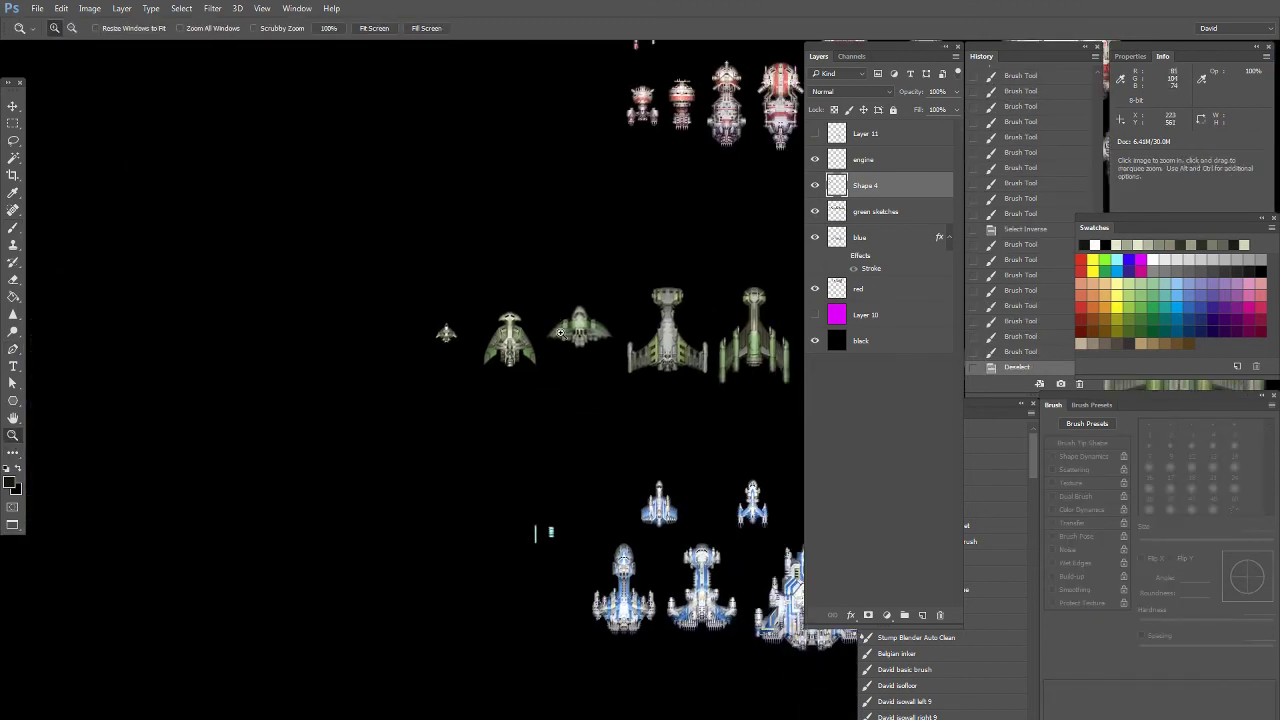
click(523, 332)
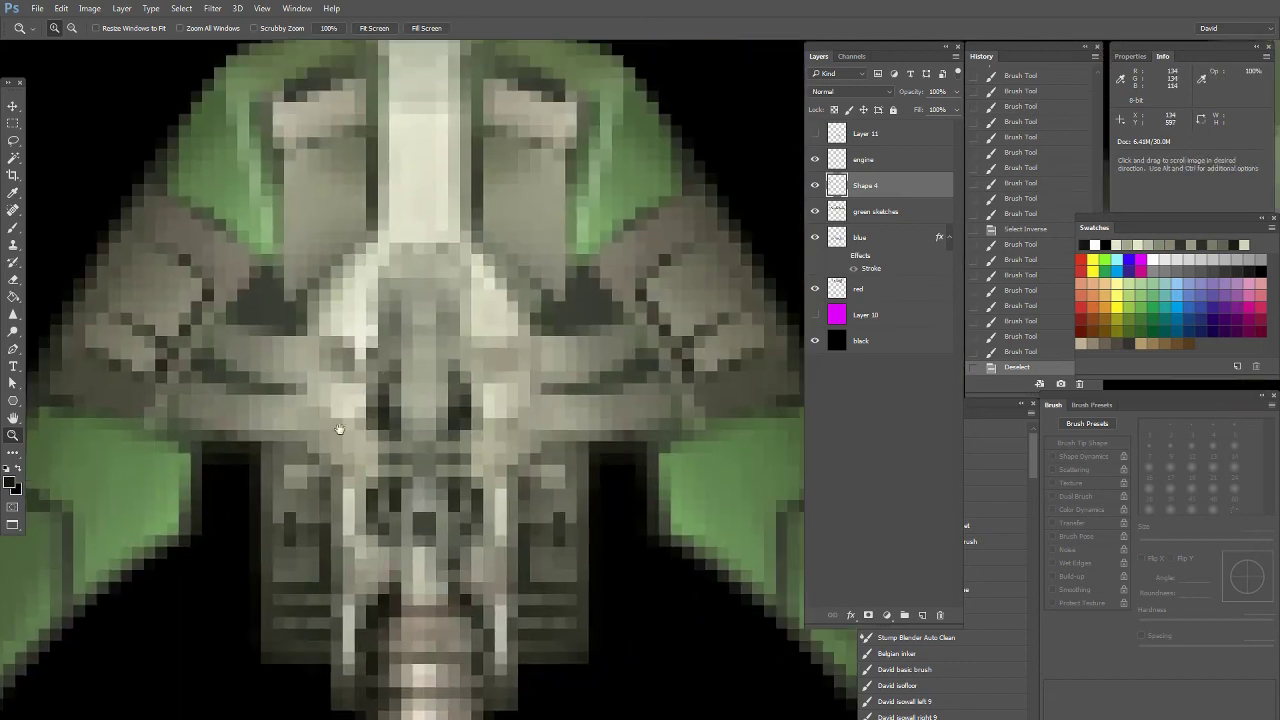
right_click(13, 230)
click(60, 240)
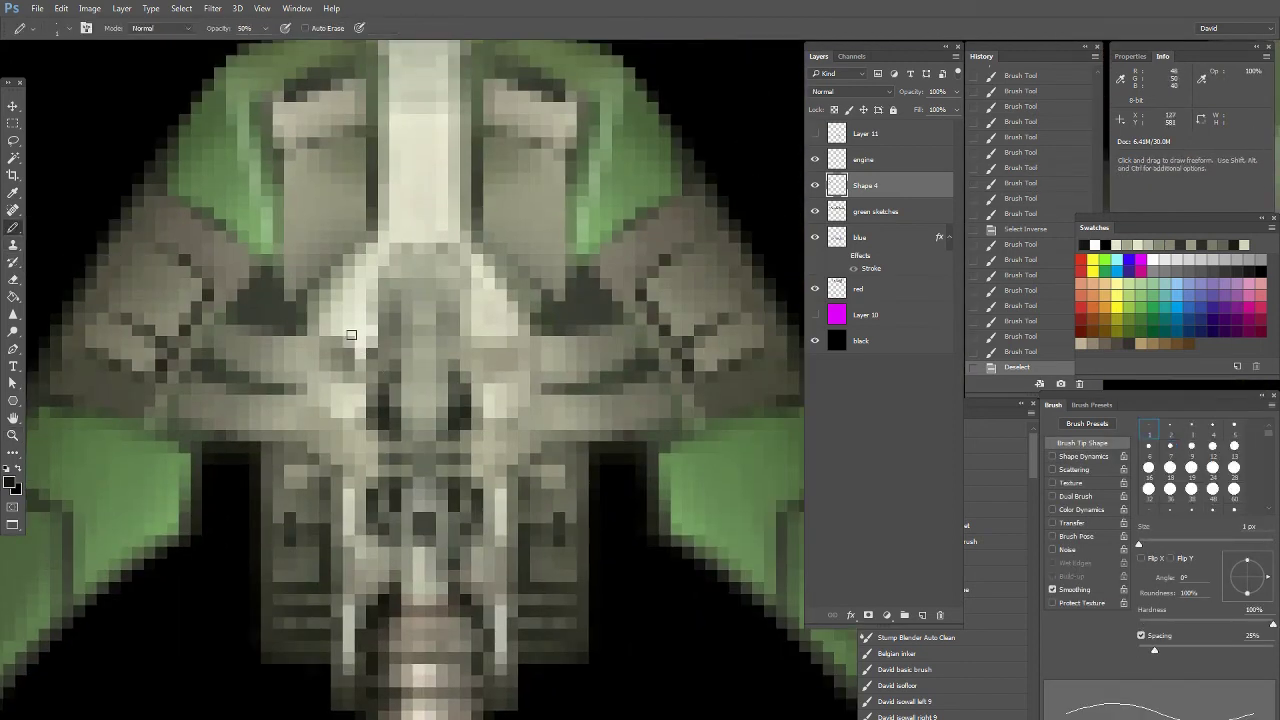
click(360, 344)
click(360, 344)
key(2)
click(359, 344)
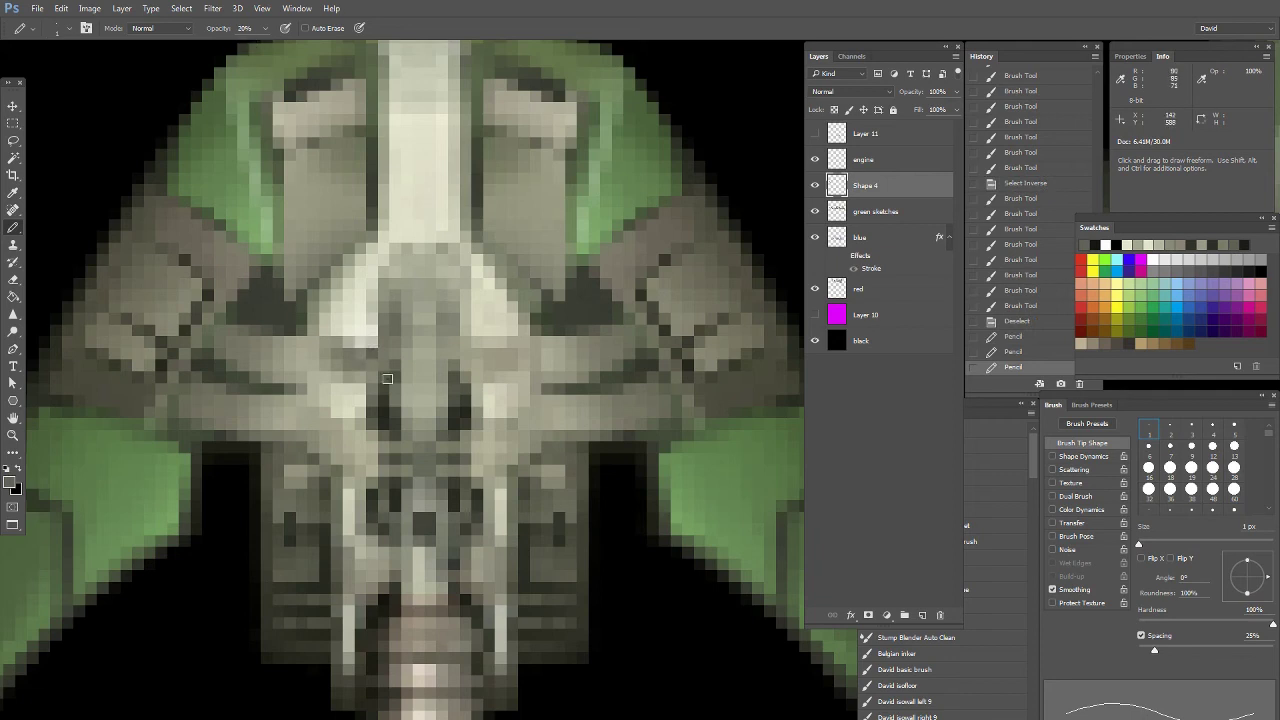
Pencil sampled tones along the left highlight patch's lower edge, using light cream at 50% opacity
alt+click(351, 343)
click(346, 339)
click(342, 341)
key(5)
alt+click(355, 324)
click(342, 340)
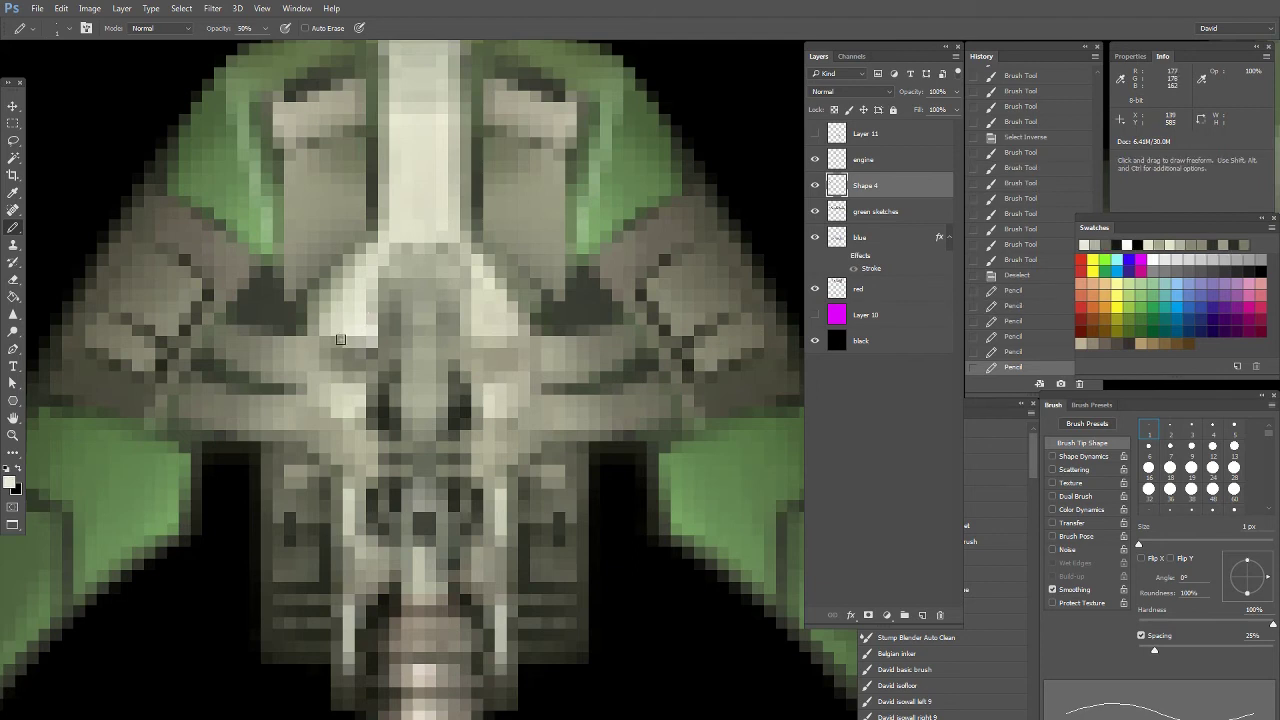
click(364, 303)
Pencil a short dark line beneath the left highlight patch using sampled hull colors at 50% opacity
alt+click(308, 356)
click(339, 356)
alt+click(390, 406)
drag(395, 367, 349, 352)
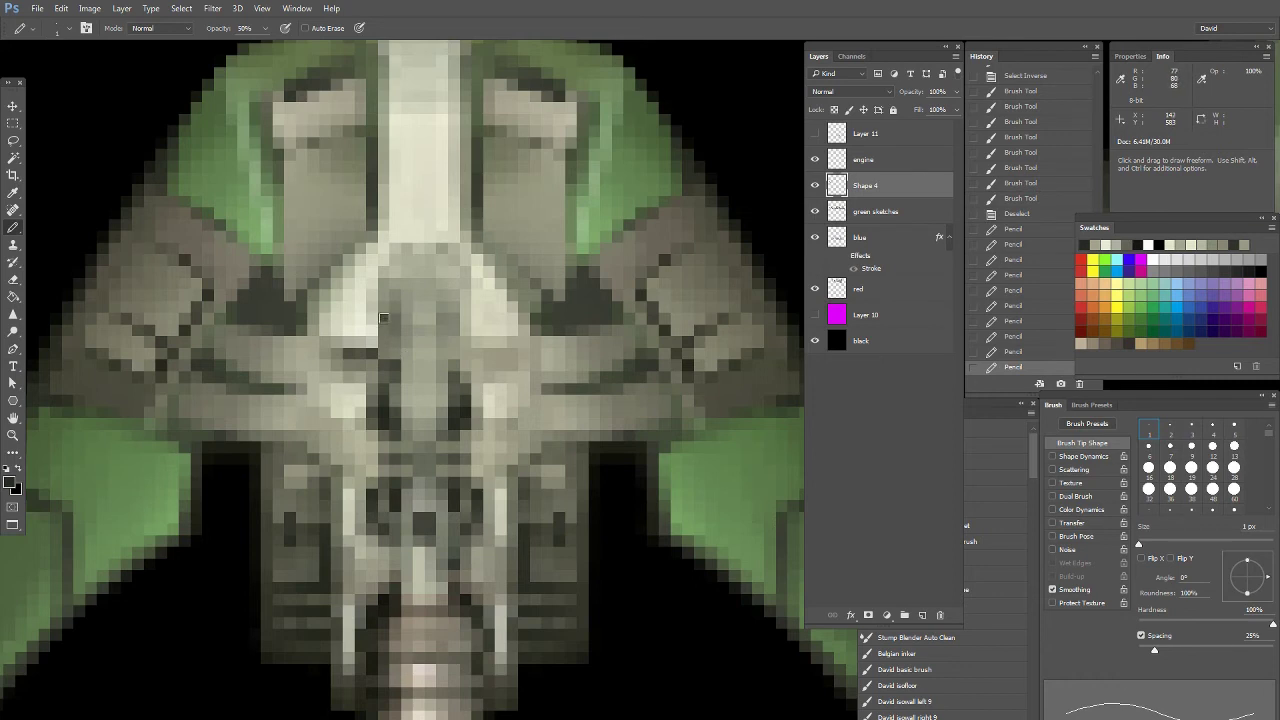
Pencil small dark detail pixels on top of the round joint and sampled gray down its left side at 50% opacity
click(392, 285)
click(411, 261)
click(405, 259)
click(428, 282)
alt+click(402, 289)
key(5)
drag(396, 296, 396, 325)
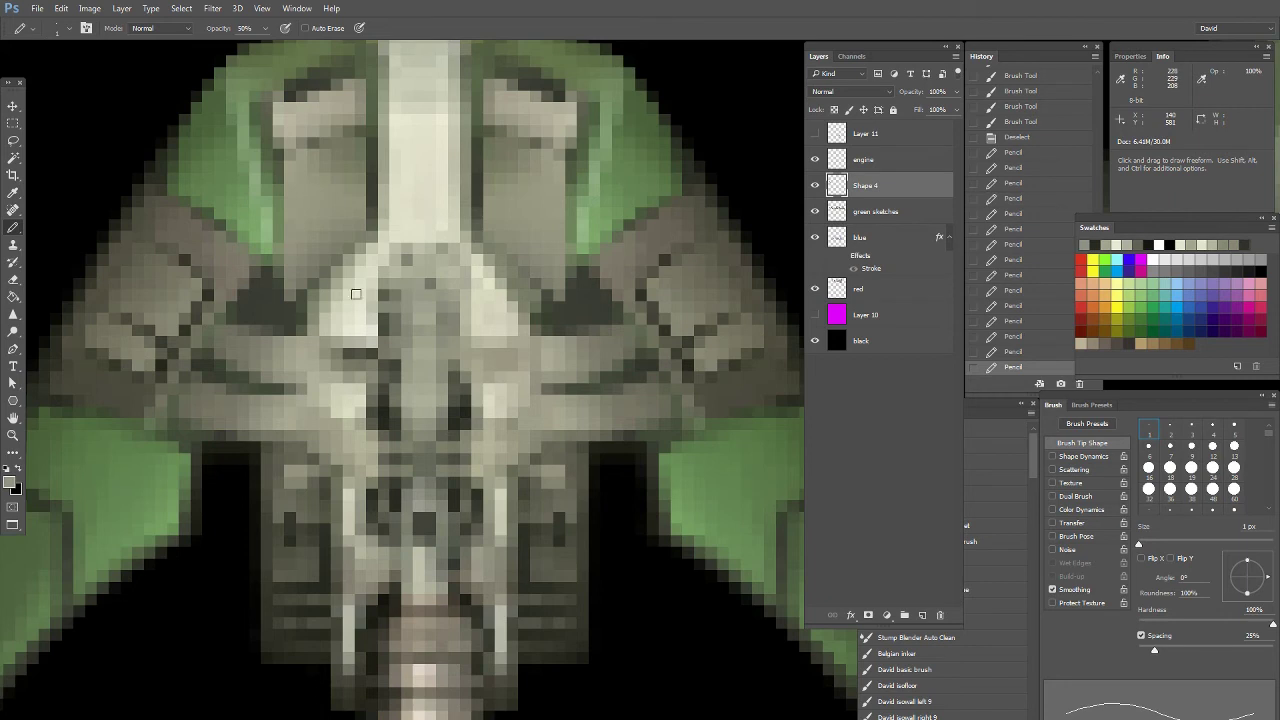
Soften the inner edge and tip of the left dark triangular recess with sampled pixels at 20% opacity
drag(350, 286, 499, 462)
alt+click(444, 464)
key(2)
click(441, 468)
click(444, 486)
click(444, 491)
click(437, 468)
click(405, 430)
Lighten the middle of the left triangular recess with sampled hull tones at 20% opacity
alt+click(366, 486)
click(387, 488)
click(402, 478)
alt+click(418, 438)
click(415, 470)
click(426, 478)
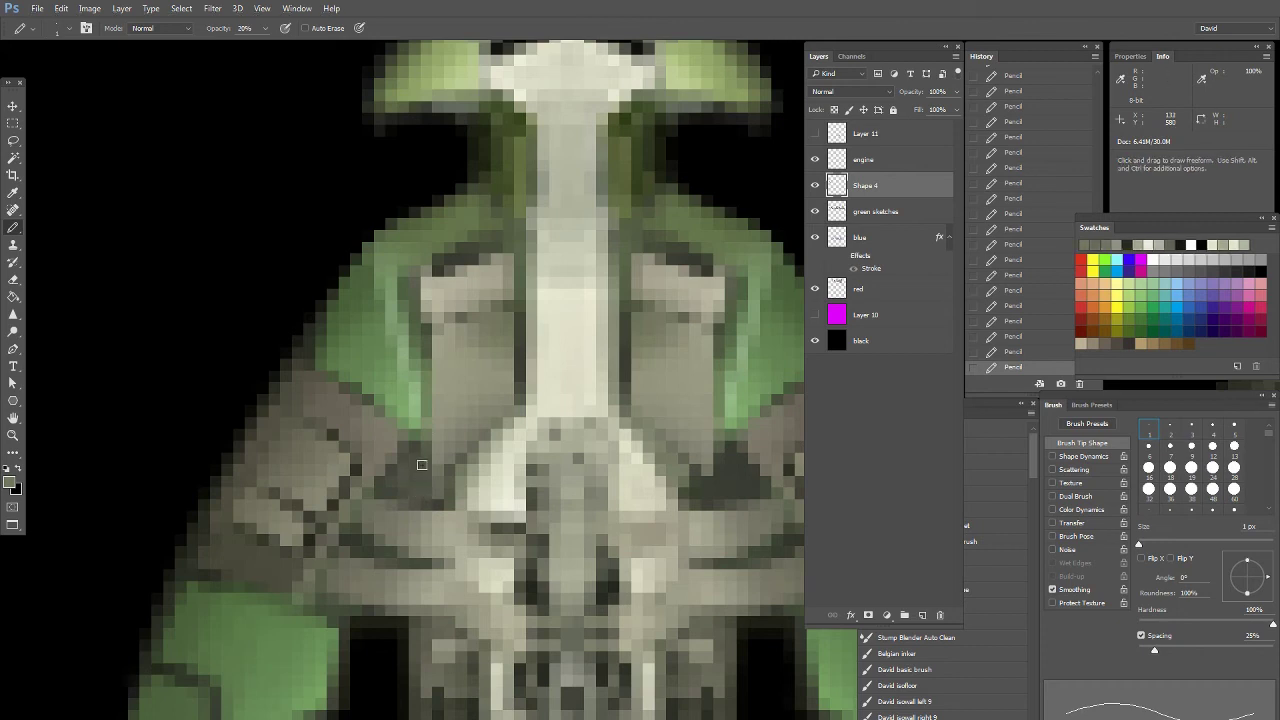
Lasso the dark slot above the left beige panel, darken it with the brush at 20% opacity, and clear the selection
drag(450, 354, 250, 393)
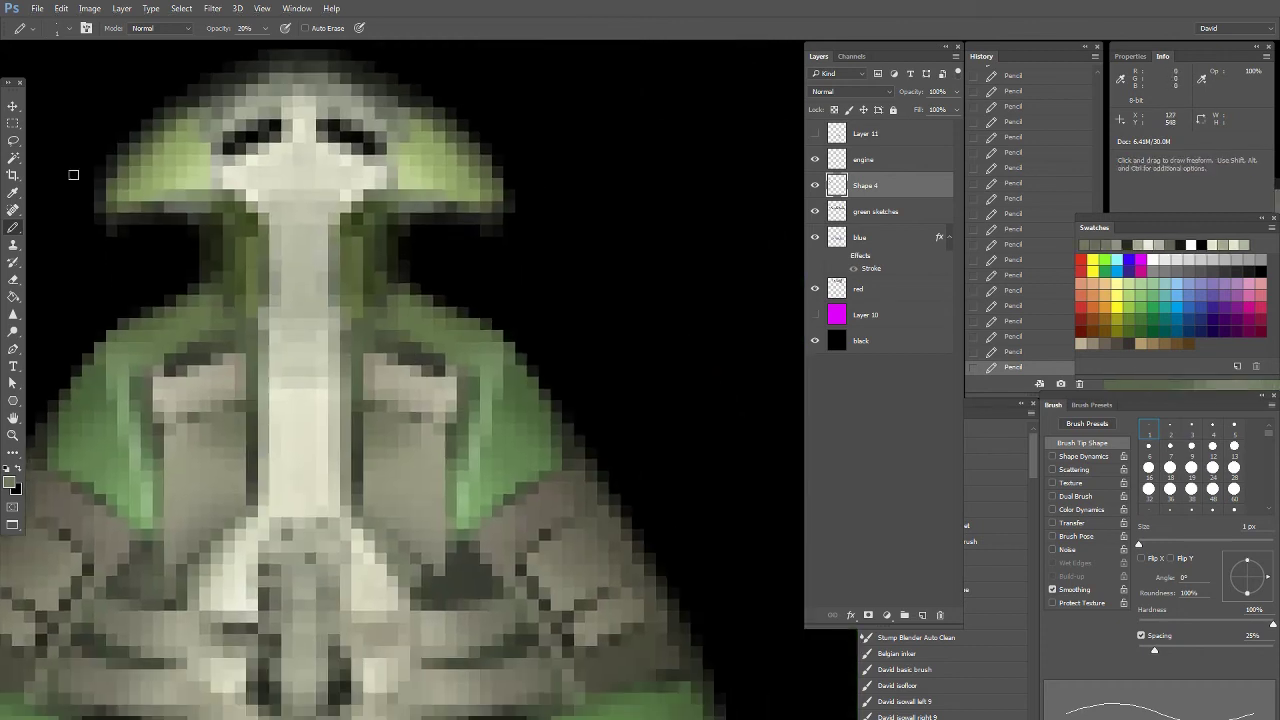
key(l)
mouse_move(170, 381)
mouse_down()
mouse_move(230, 364)
mouse_move(232, 318)
mouse_move(168, 350)
mouse_move(166, 370)
mouse_up()
click(13, 229)
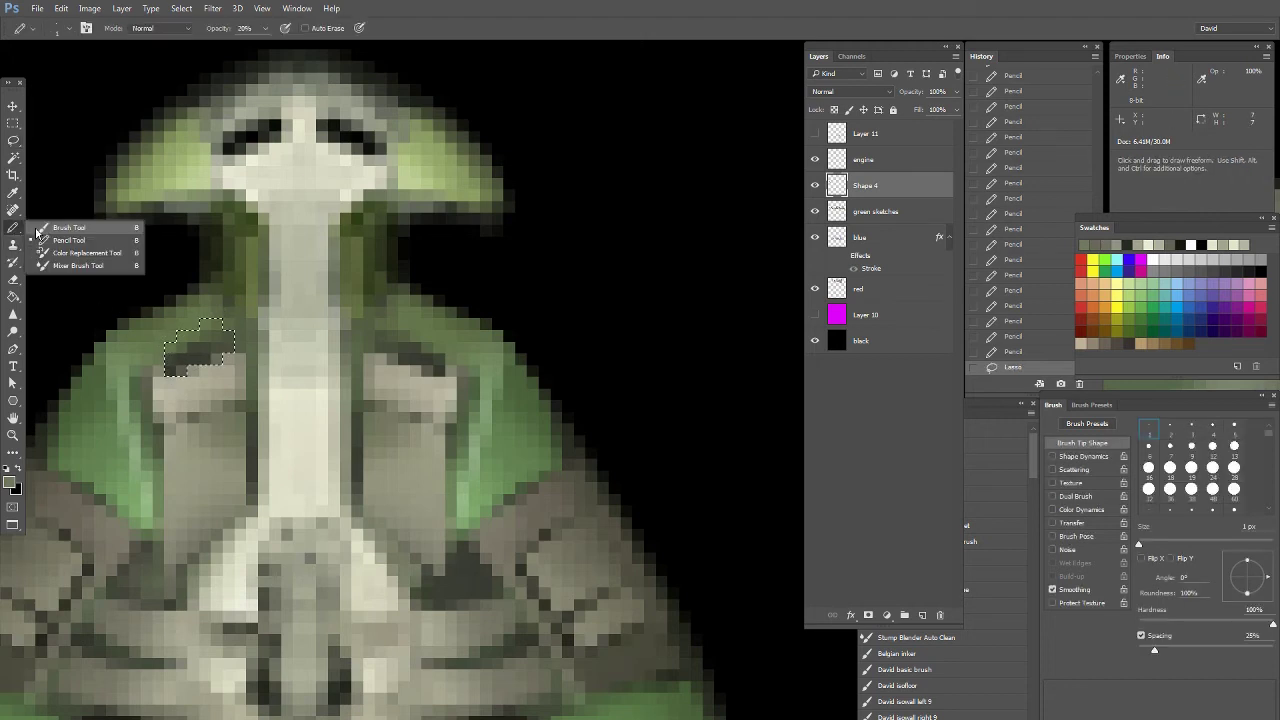
click(68, 229)
mouse_move(274, 306)
mouse_down()
mouse_move(480, 414)
mouse_move(372, 488)
mouse_up()
alt+click(302, 379)
key(ctrl+z)
key(2)
drag(416, 450, 374, 486)
drag(430, 450, 374, 486)
key(ctrl+d)
Lasso the left panel's inner half, brush sampled grays along its edge by the spine at 50% opacity, and deselect
drag(83, 303, 5, 191)
click(13, 141)
drag(376, 420, 364, 335)
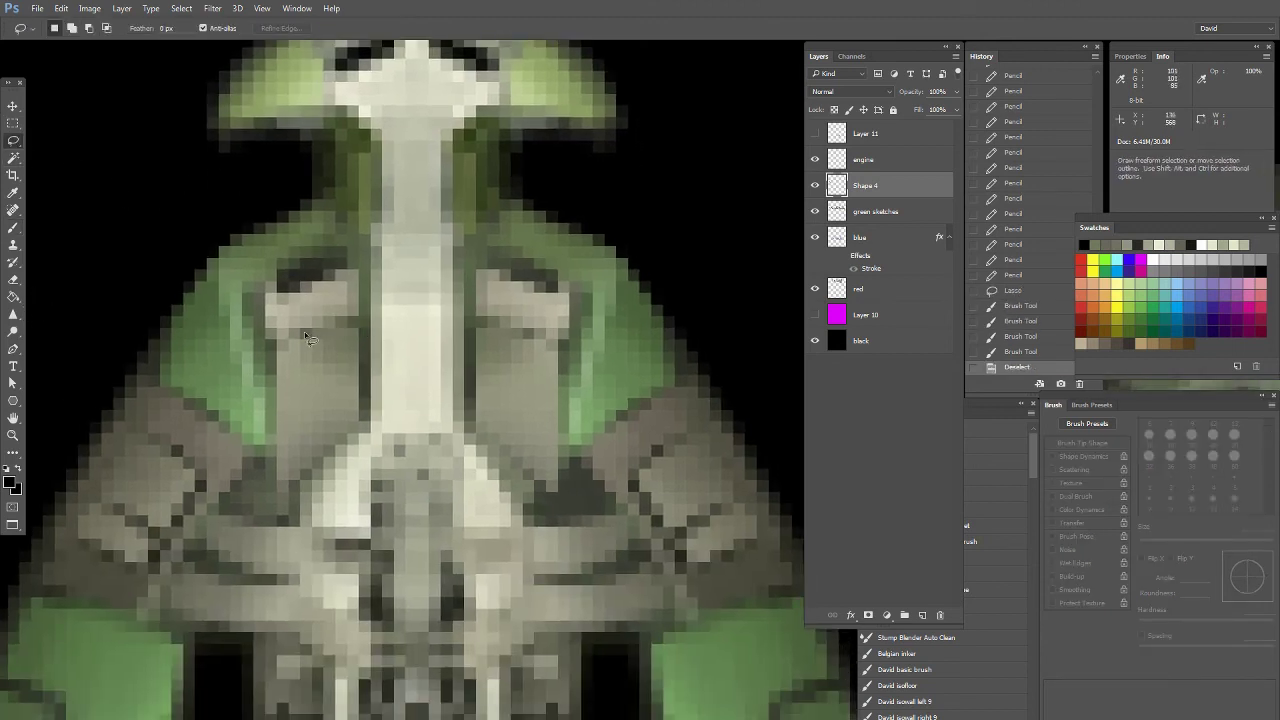
drag(377, 307, 373, 426)
drag(316, 388, 322, 322)
key(b)
alt+click(348, 358)
key(5)
drag(362, 362, 362, 412)
alt+click(336, 390)
drag(364, 364, 364, 415)
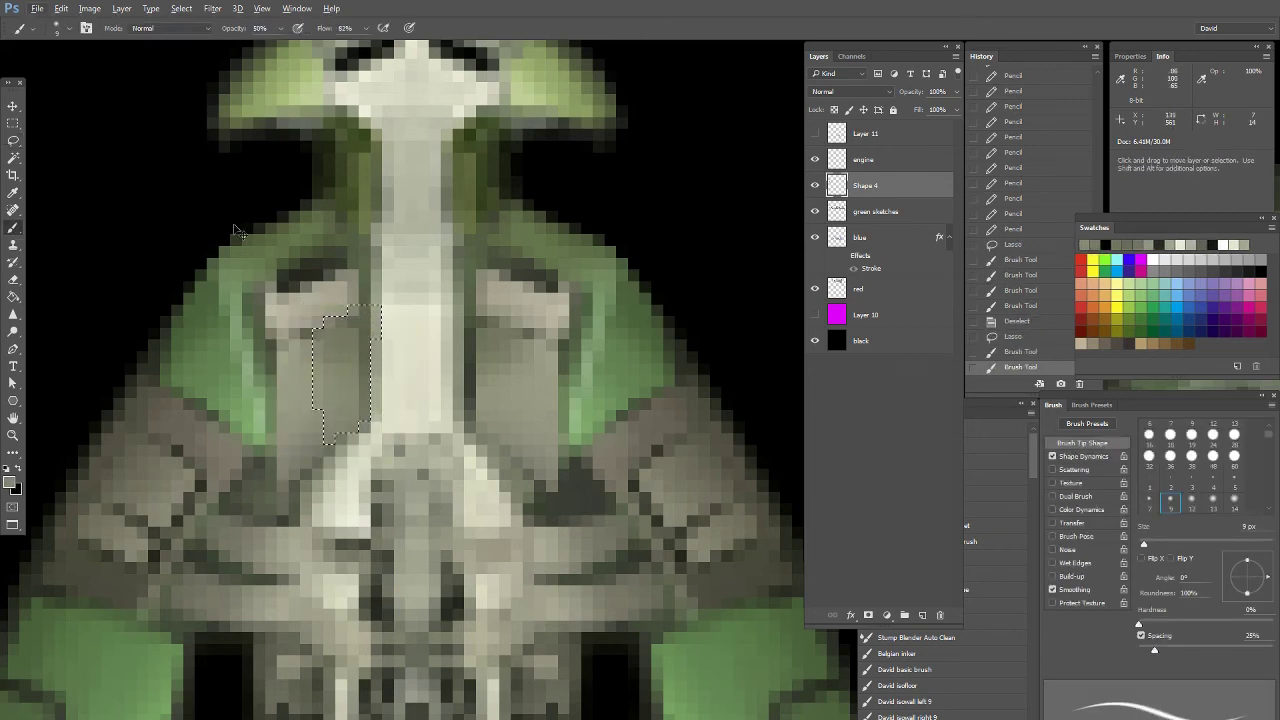
key(ctrl+d)
Lasso the left half of the head's gray dome with the black layer briefly hidden, and sample its dark edge color
key(l)
drag(277, 243, 305, 541)
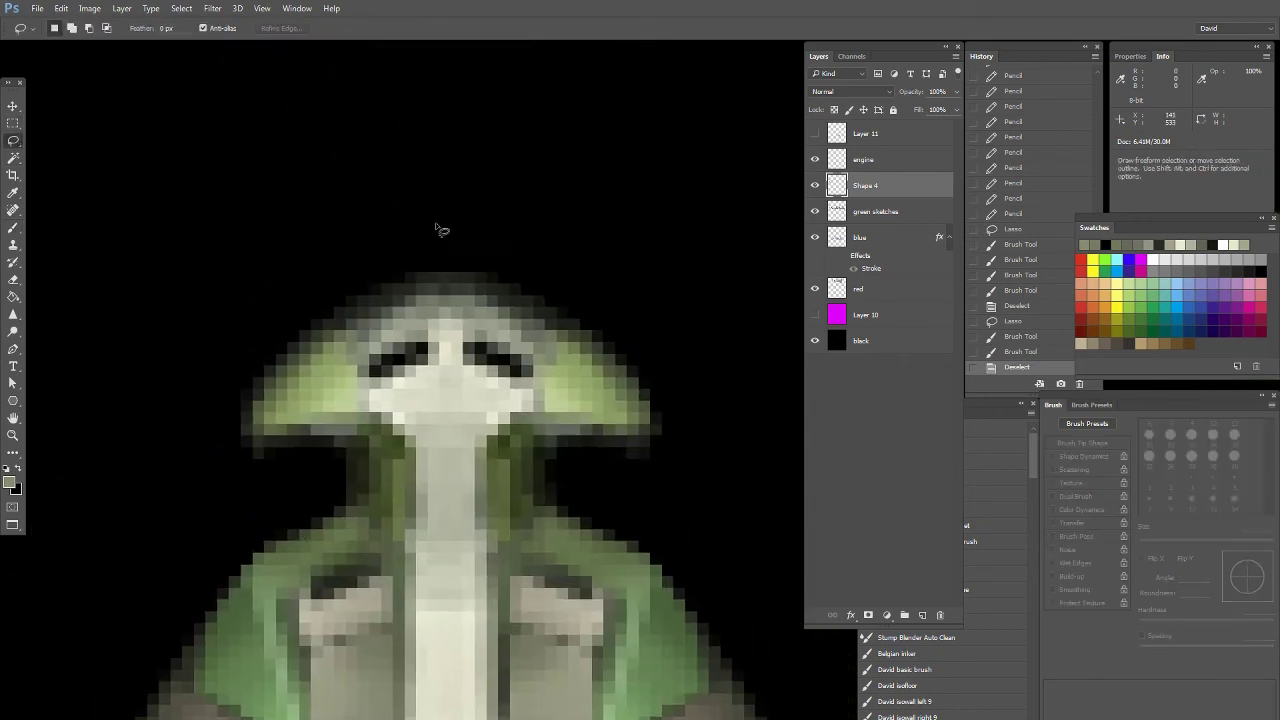
click(814, 341)
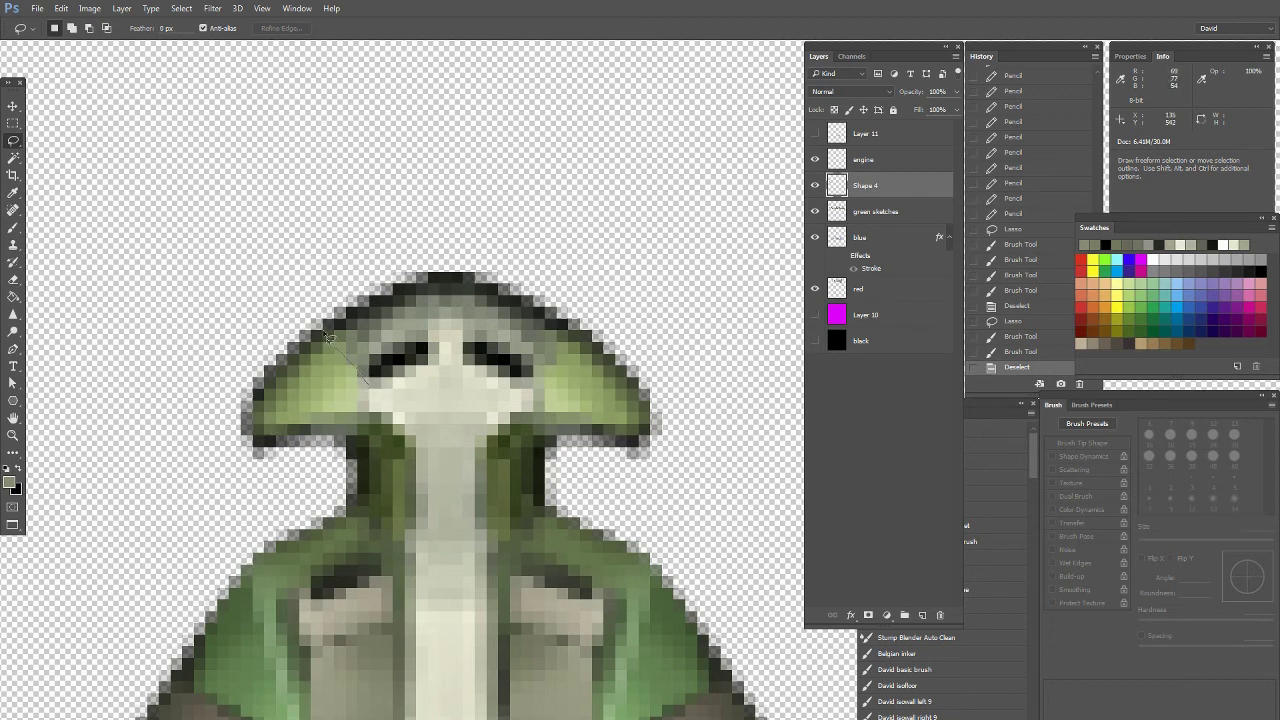
mouse_move(329, 332)
mouse_down()
mouse_move(408, 290)
mouse_move(455, 283)
mouse_up()
drag(400, 347, 374, 386)
key(b)
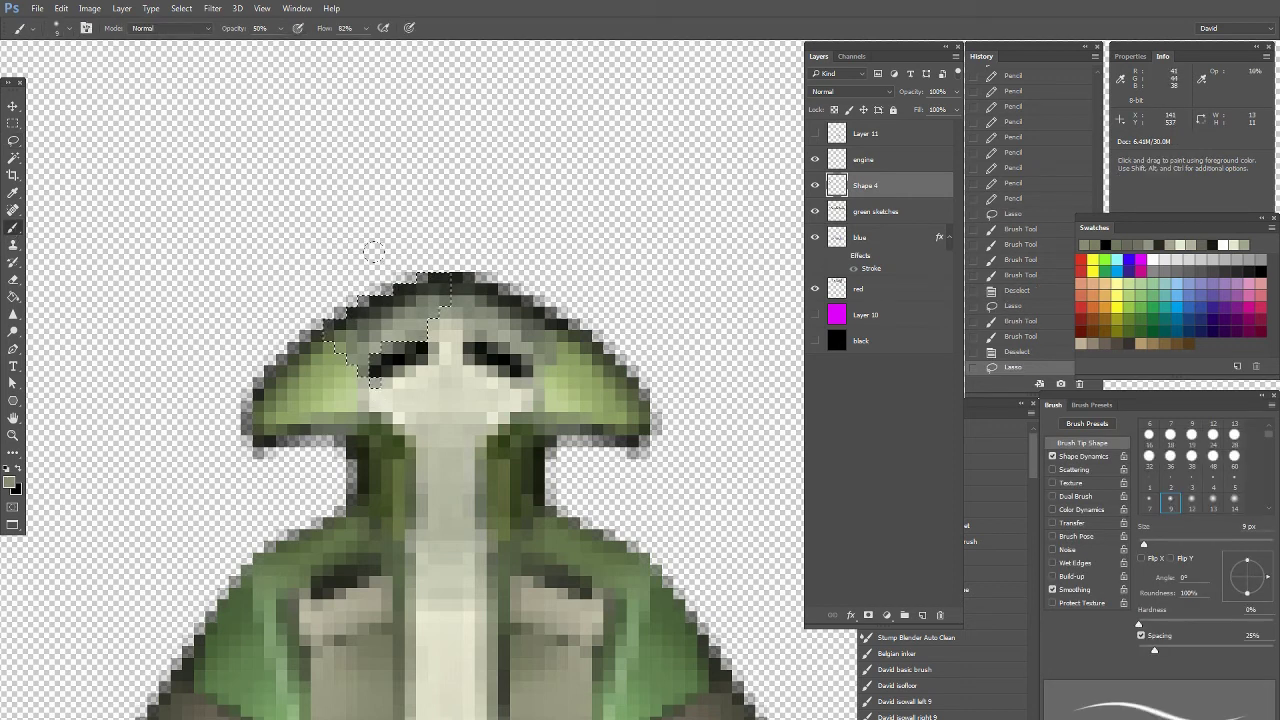
alt+click(406, 277)
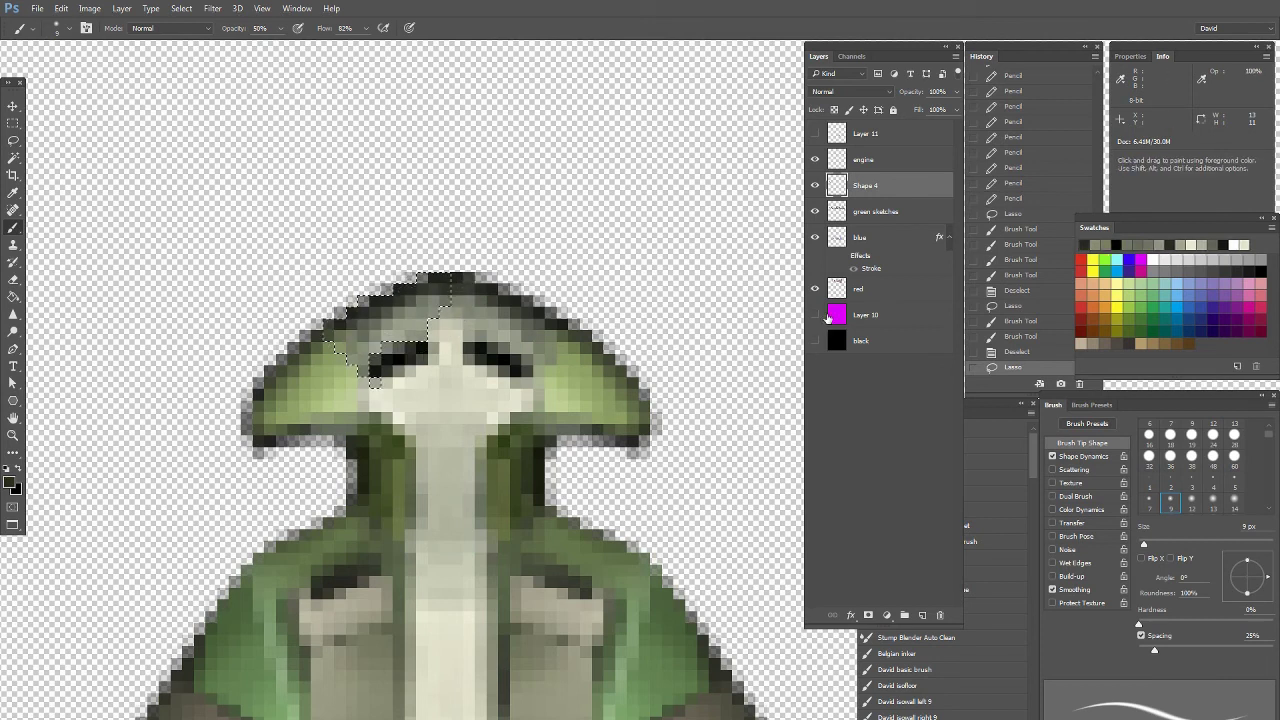
click(815, 340)
Shade the selected dome's outer edge with sampled dark tones, reducing the soft brush to 4 px
alt+click(423, 274)
key(3)
key(2)
alt+click(363, 316)
key(bracketleft)
key(bracketleft)
key(bracketleft)
alt+click(374, 316)
mouse_move(369, 326)
mouse_down()
mouse_move(420, 322)
mouse_move(382, 336)
mouse_move(446, 326)
mouse_move(366, 348)
mouse_up()
Blend sampled tones into the selected dome's lower left area at 50% opacity
key(5)
alt+click(394, 322)
alt+click(376, 348)
alt+click(446, 329)
mouse_move(358, 346)
mouse_down()
mouse_move(366, 367)
mouse_move(368, 350)
mouse_up()
alt+click(360, 343)
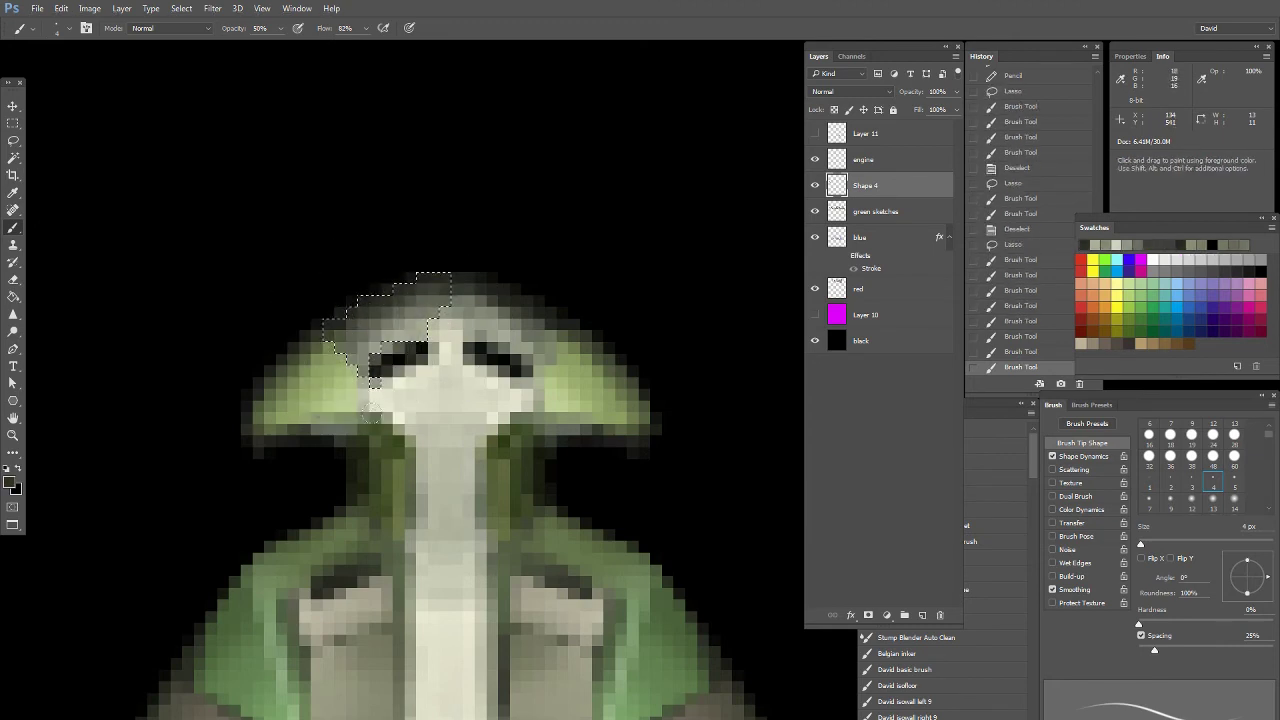
Dab sampled light cream highlights along the dome's rim above the left eye slot at 50% opacity, and deselect
click(383, 479)
alt+click(400, 402)
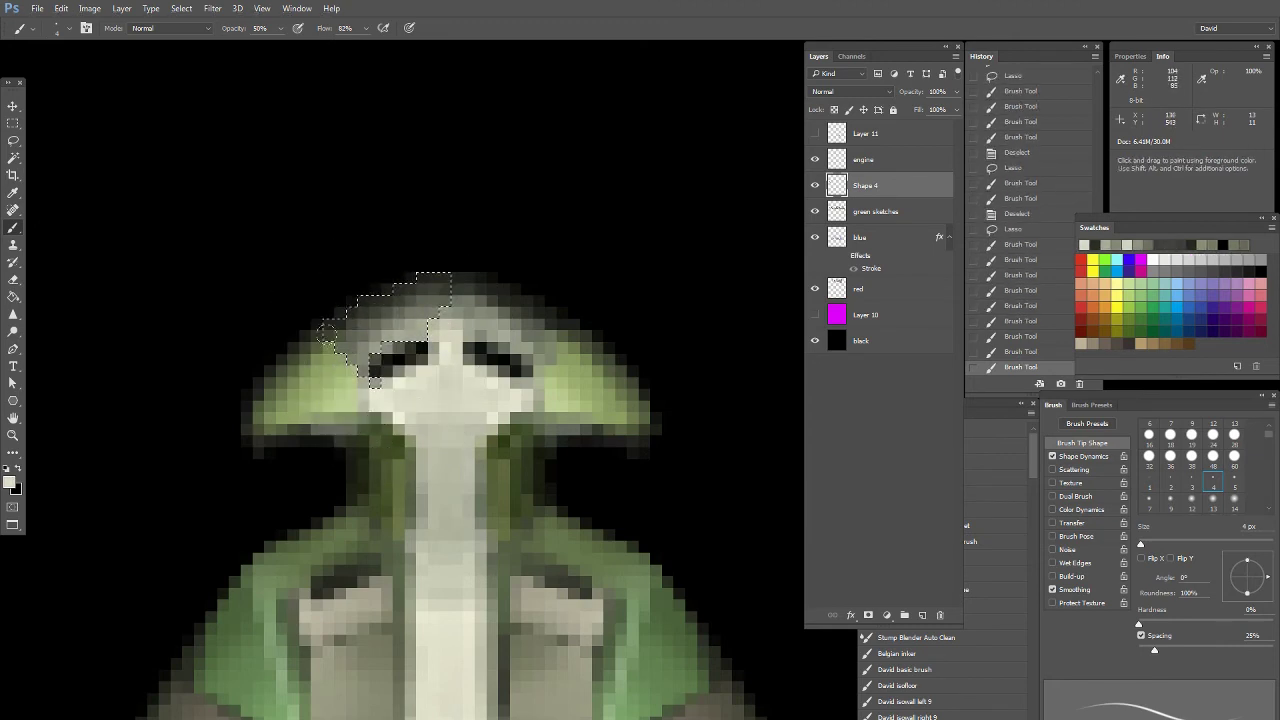
click(398, 410)
click(400, 412)
click(388, 338)
click(370, 346)
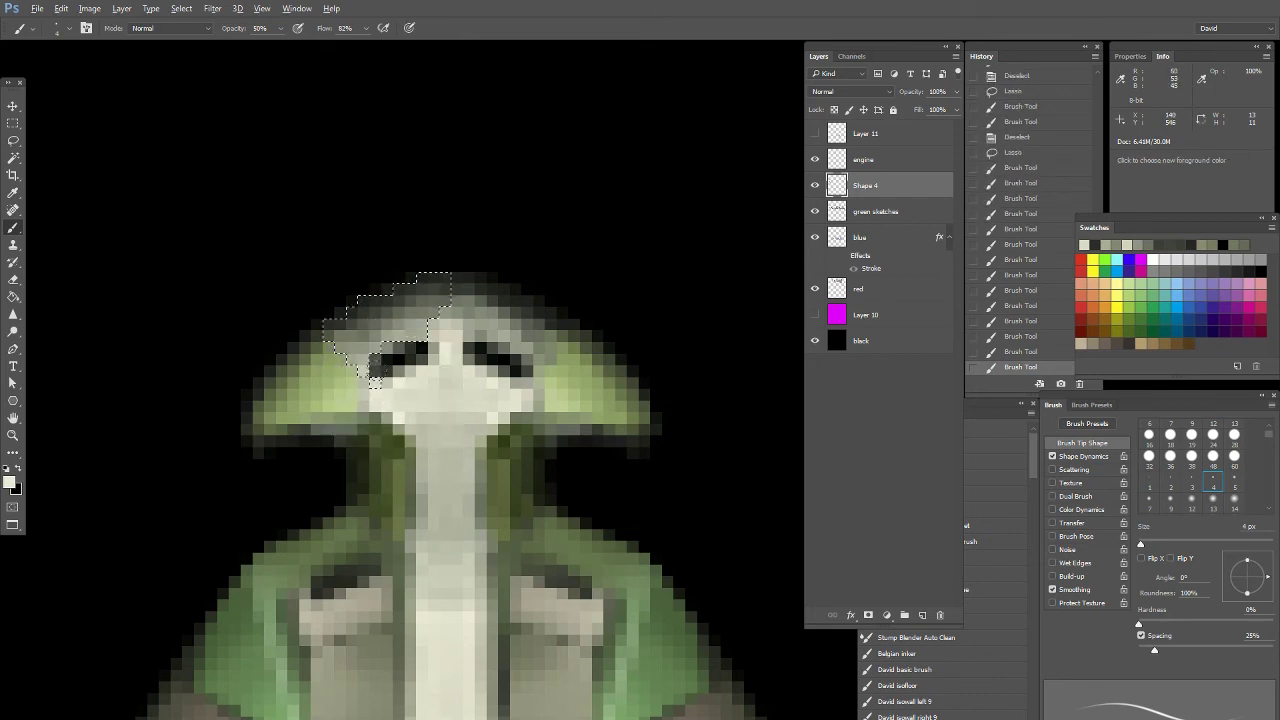
click(394, 338)
alt+click(404, 382)
click(398, 336)
click(400, 332)
key(ctrl+d)
Lasso the left eye slot on the head and paint it with a sampled near-black at 100% opacity
click(14, 141)
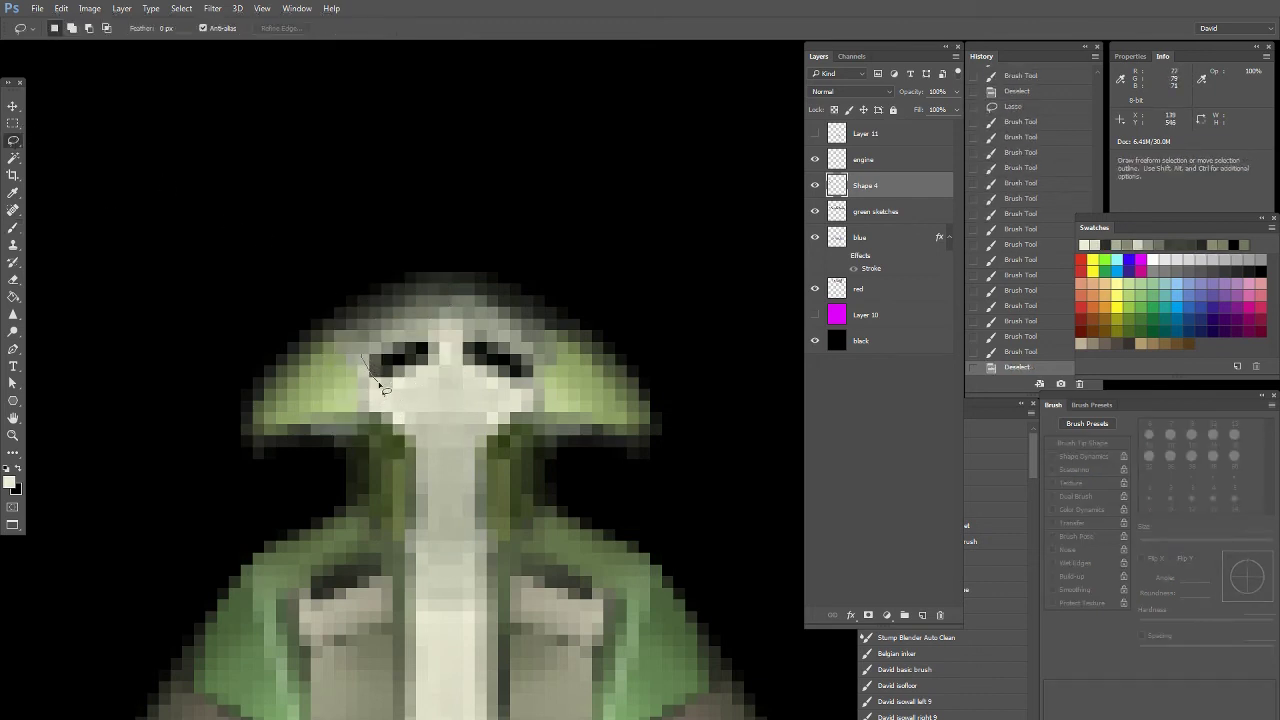
drag(365, 360, 368, 363)
click(13, 227)
alt+click(388, 350)
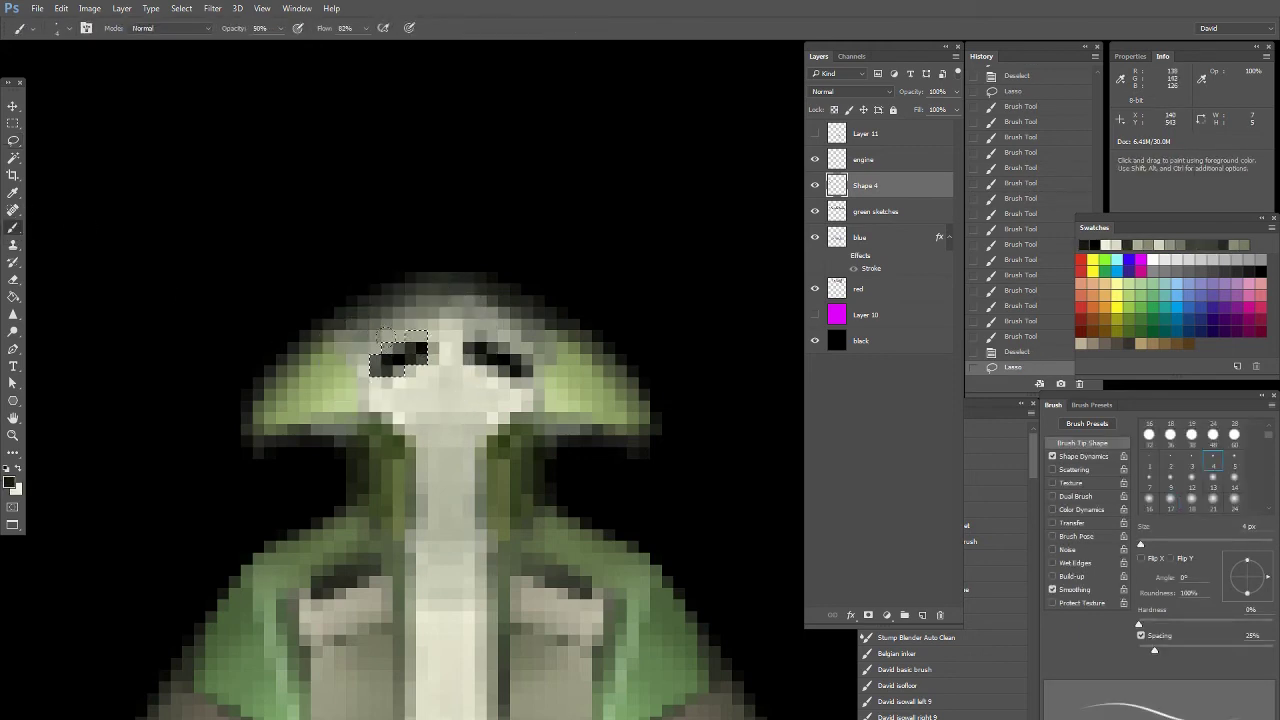
click(475, 331)
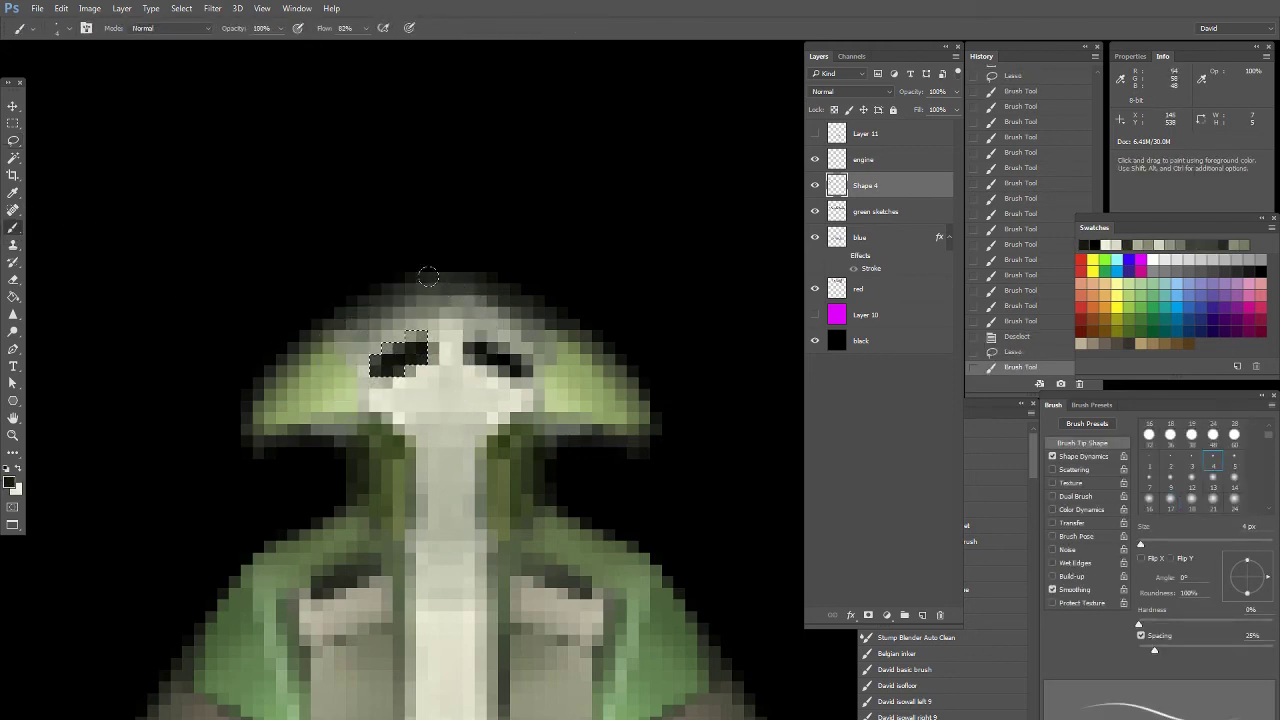
alt+click(377, 358)
alt+click(388, 363)
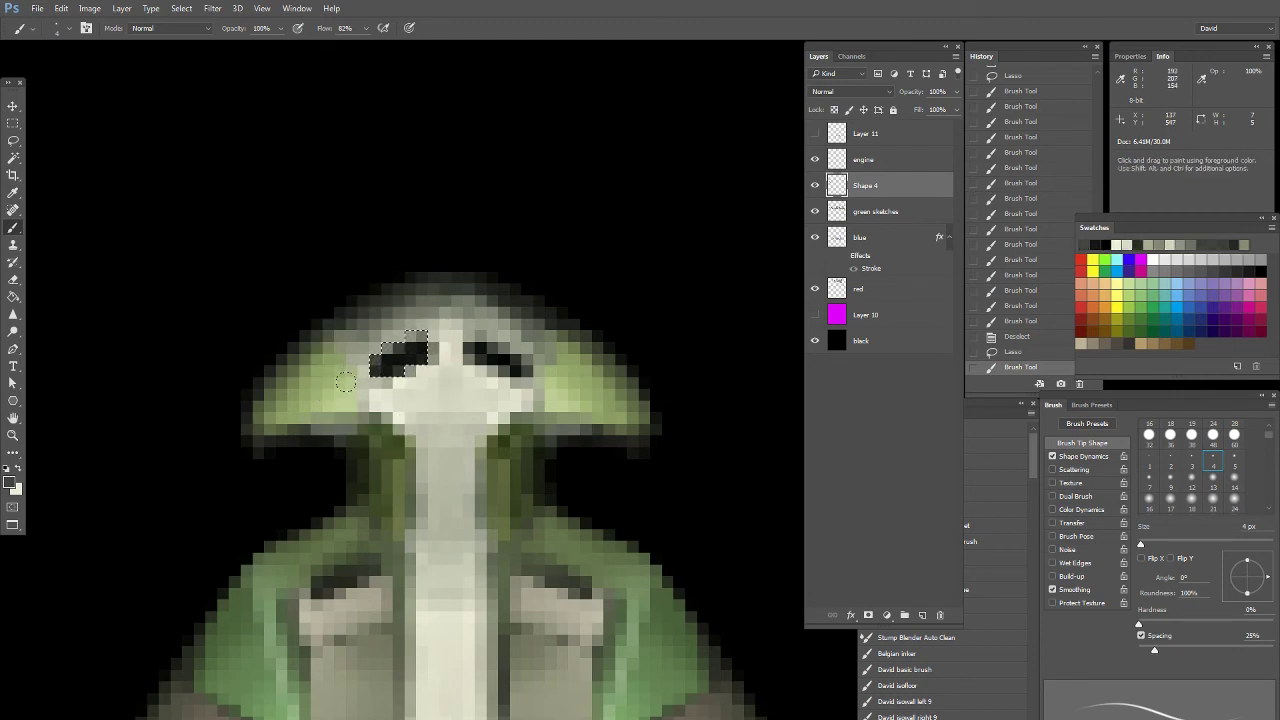
Paint sampled dark gray over the upper part of the selected eye slot
click(416, 338)
click(412, 340)
alt+click(408, 345)
click(414, 338)
key(ctrl+z)
Shade the eye slot's upper inner end with black at 23% opacity and clear the selection
key(d)
key(2)
key(3)
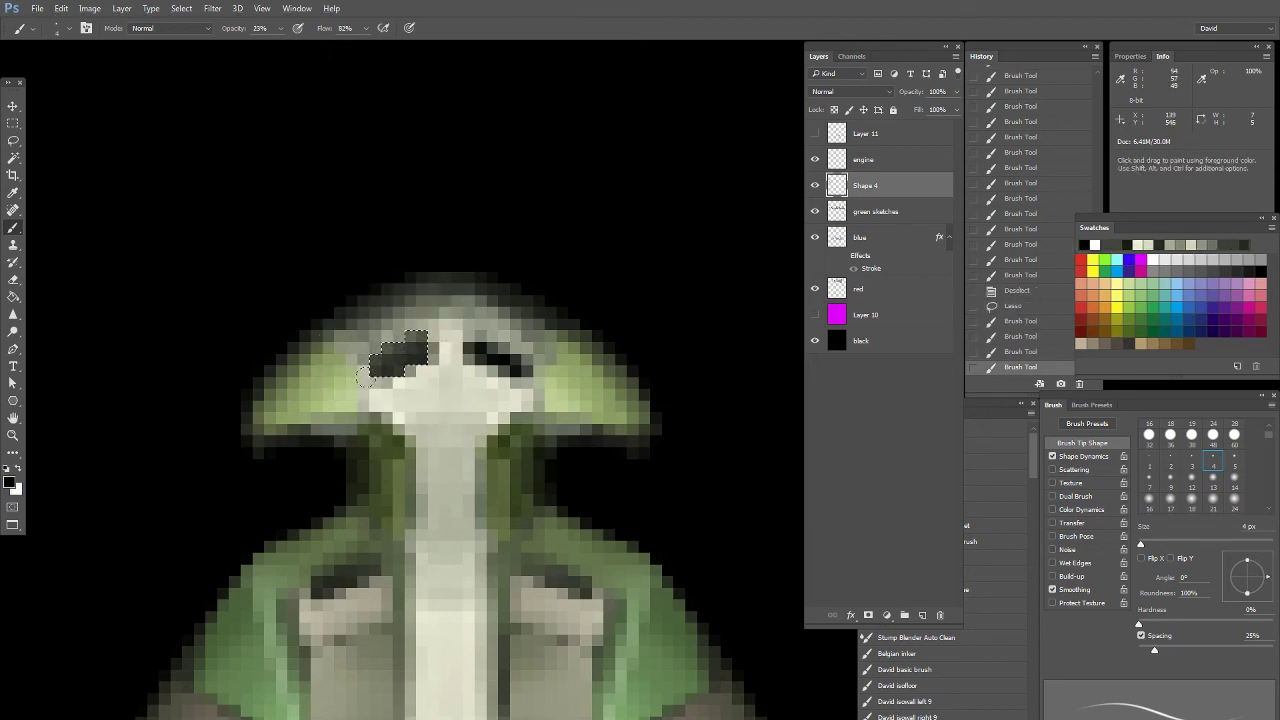
click(402, 348)
click(412, 343)
key(l)
click(383, 348)
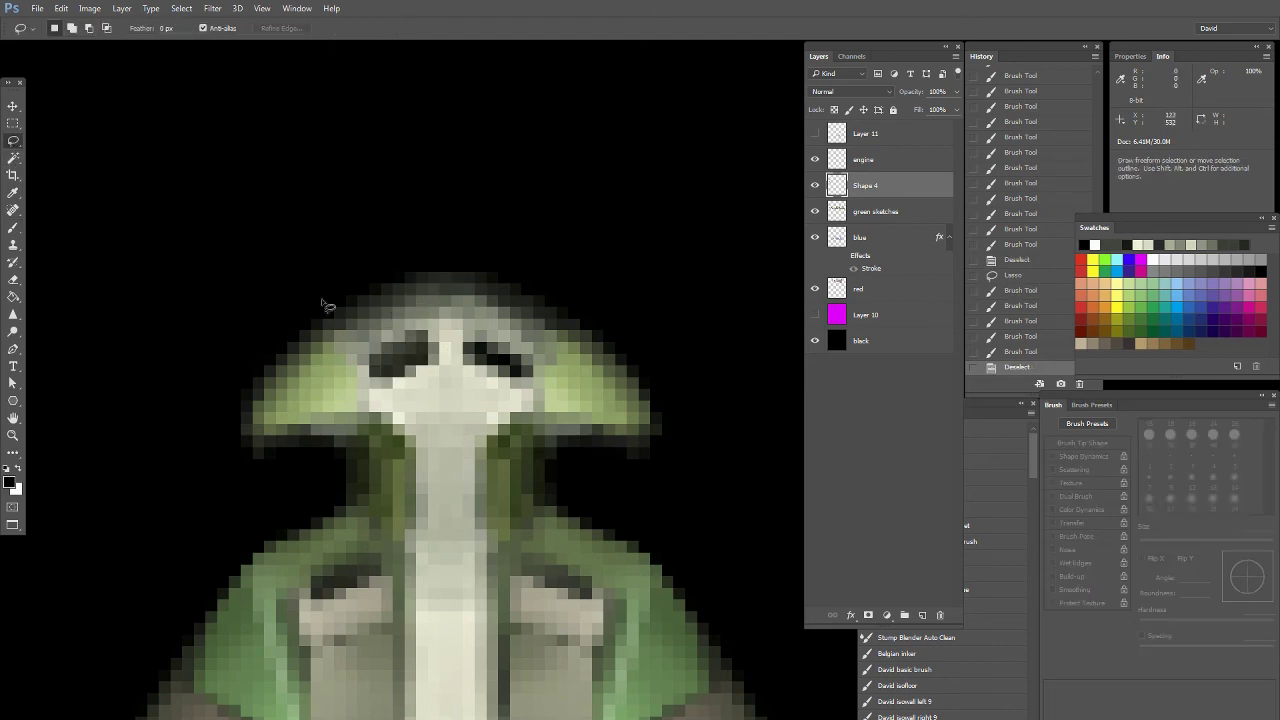
Dab a sampled gray with the brush along the left eye slot's upper edge, and deselect
key(b)
alt+click(393, 342)
key(5)
click(388, 334)
click(382, 318)
key(ctrl+d)
double_click(13, 436)
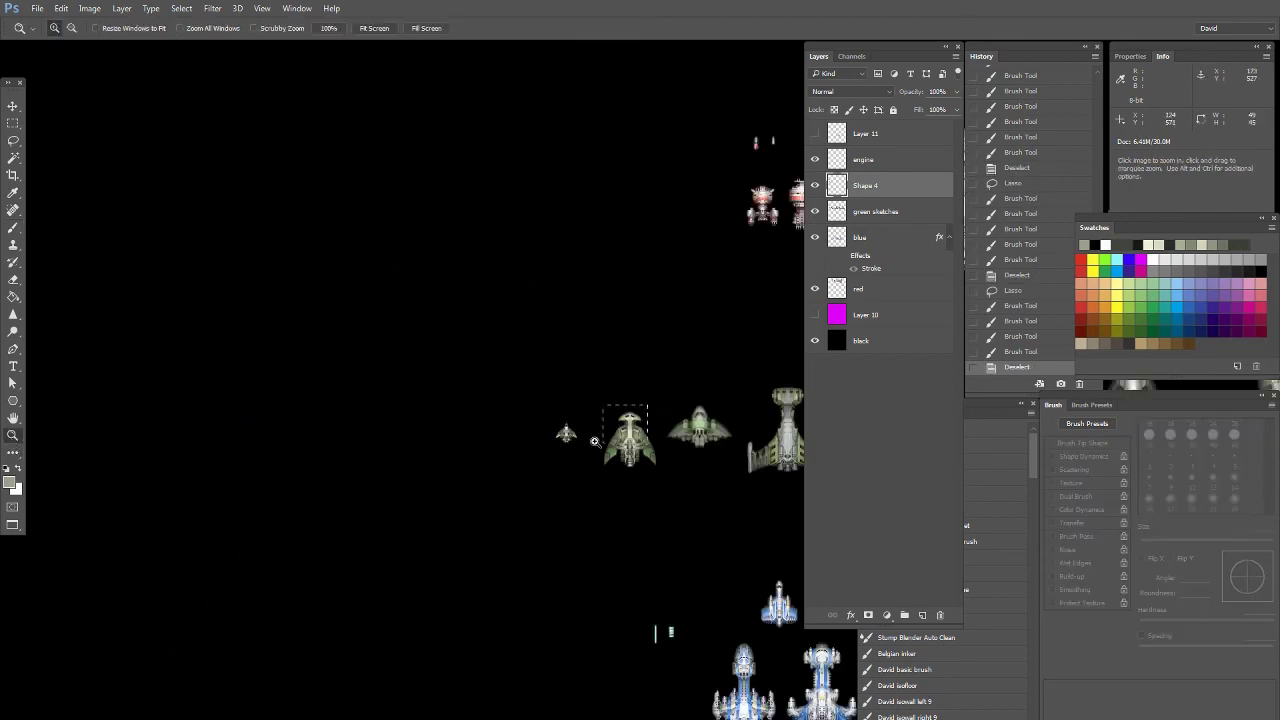
Brush the gray at 30% opacity across the left eye slot on the head to soften it
drag(601, 408, 666, 442)
drag(490, 290, 241, 393)
click(13, 229)
drag(390, 366, 422, 352)
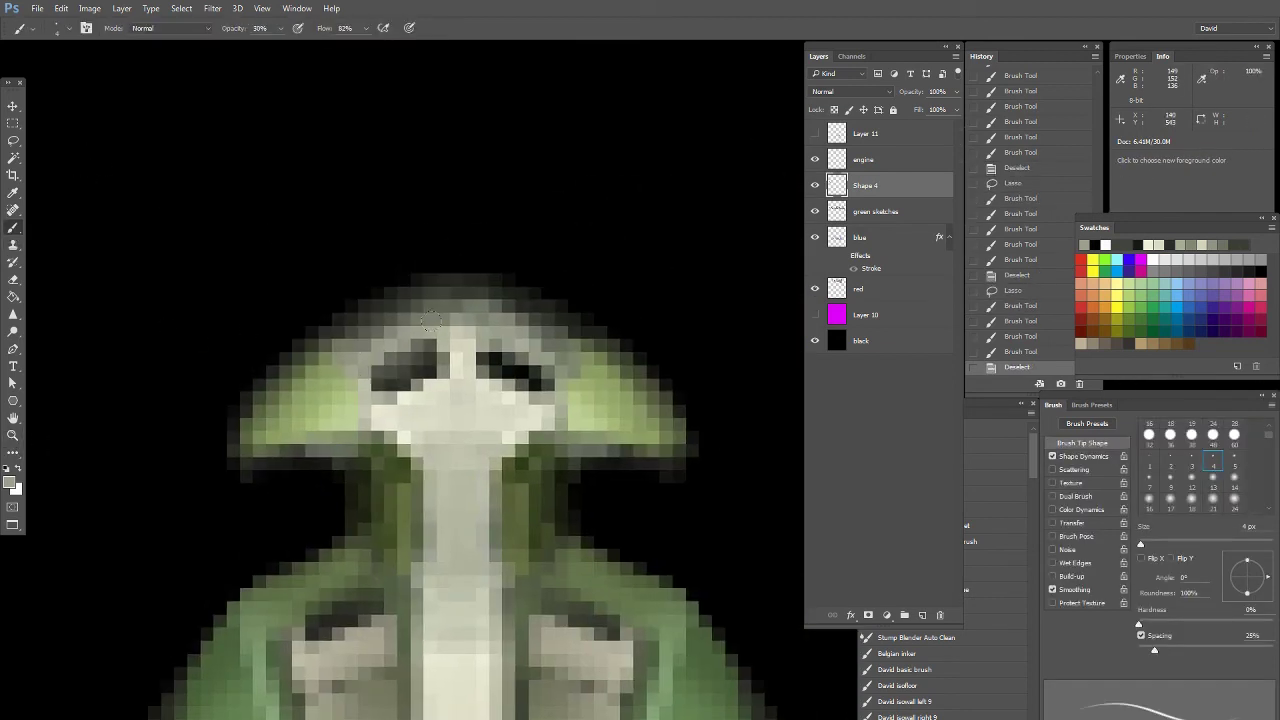
Refine the left eye slot's inner end and lower edge with a 1 px pencil in sampled cream tones at 20% opacity
right_click(10, 234)
click(84, 240)
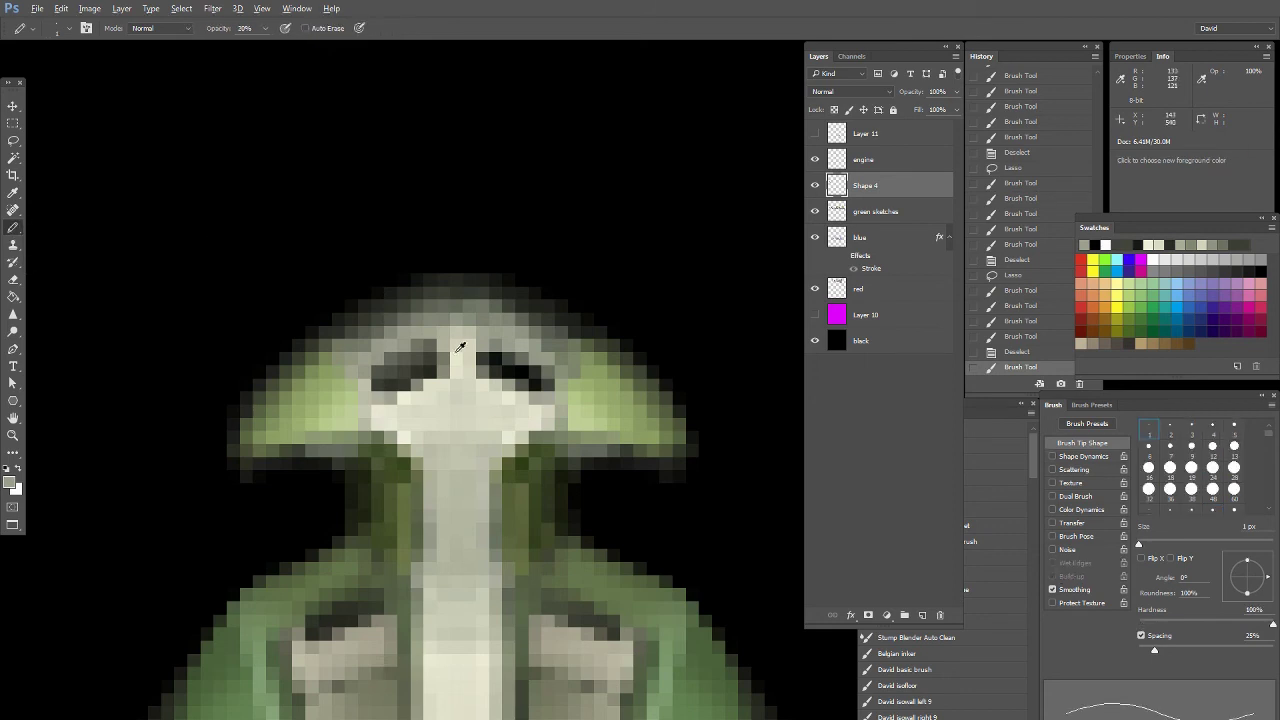
alt+click(450, 339)
click(430, 345)
click(417, 345)
alt+click(414, 361)
alt+click(436, 392)
key(2)
drag(402, 384, 431, 371)
Examine the head and hull detailing of the large red ship in the fleet for reference
double_click(13, 437)
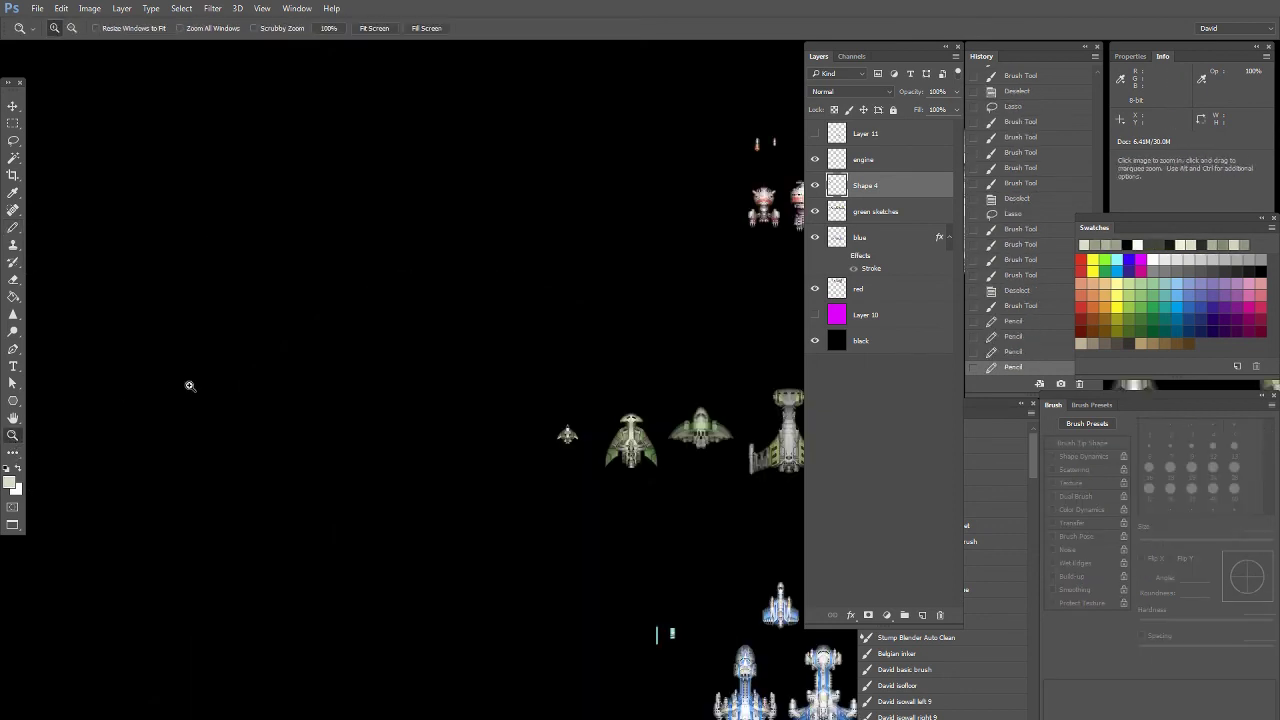
drag(631, 439, 353, 441)
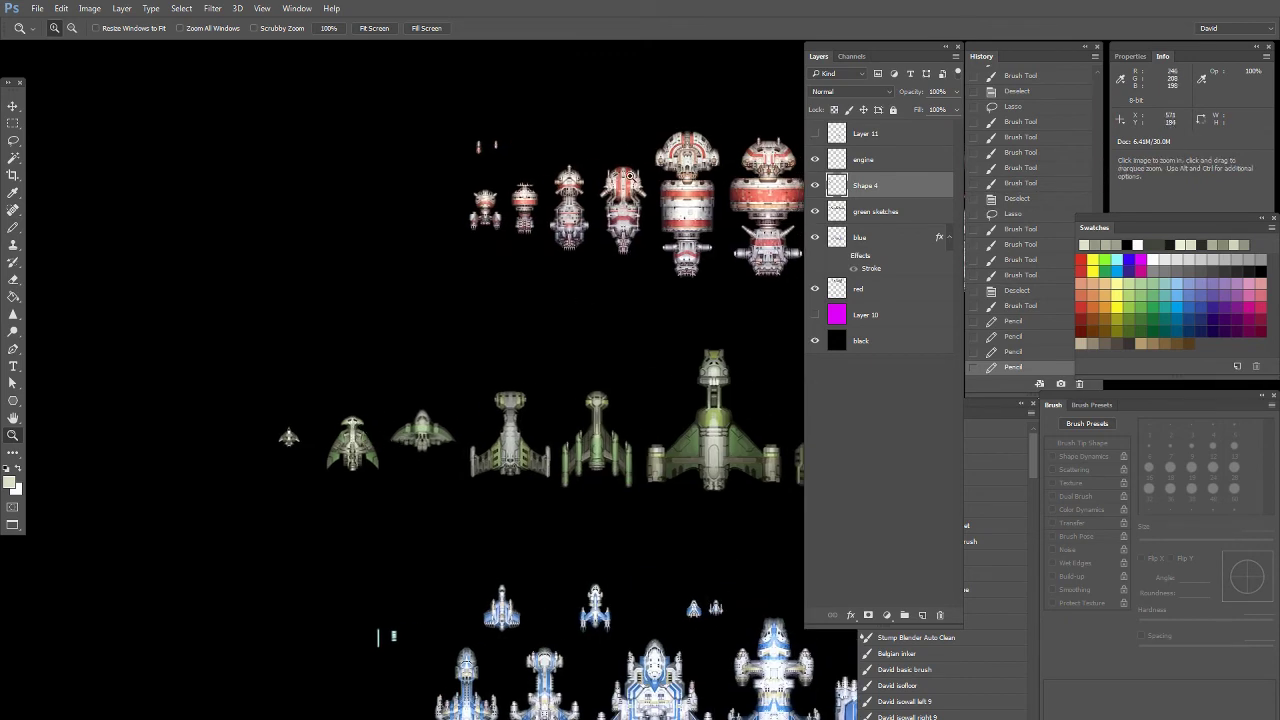
drag(598, 142, 668, 206)
drag(528, 392, 424, 375)
drag(728, 425, 80, 417)
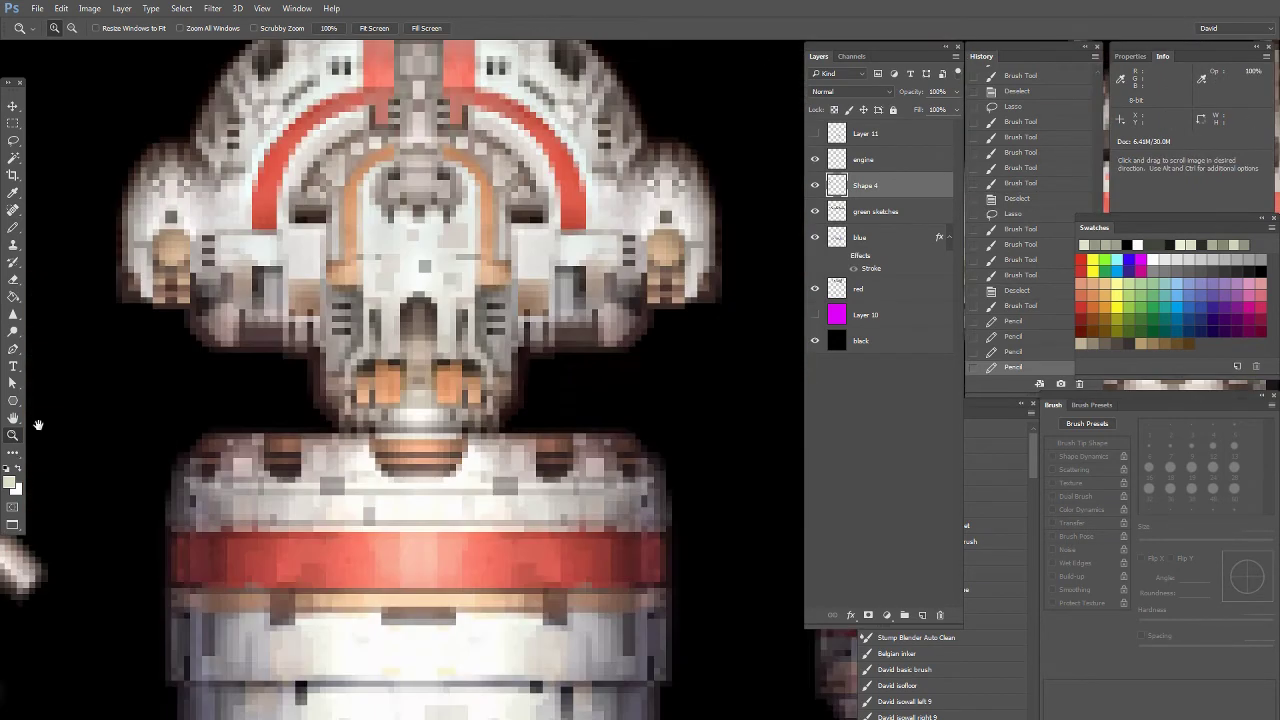
drag(166, 286, 159, 506)
Examine the head and cockpit shading on the blue ships as reference
double_click(15, 437)
drag(654, 627, 357, 135)
drag(142, 381, 211, 449)
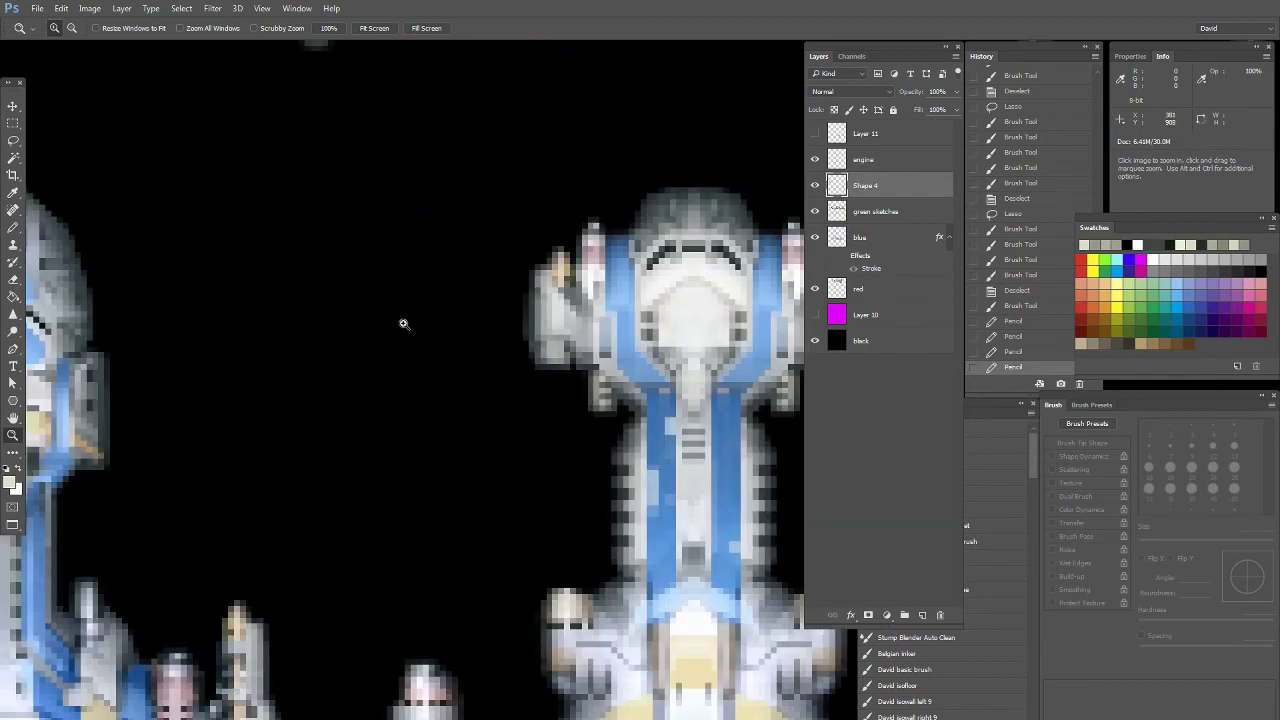
drag(566, 322, 4, 422)
drag(736, 412, 144, 381)
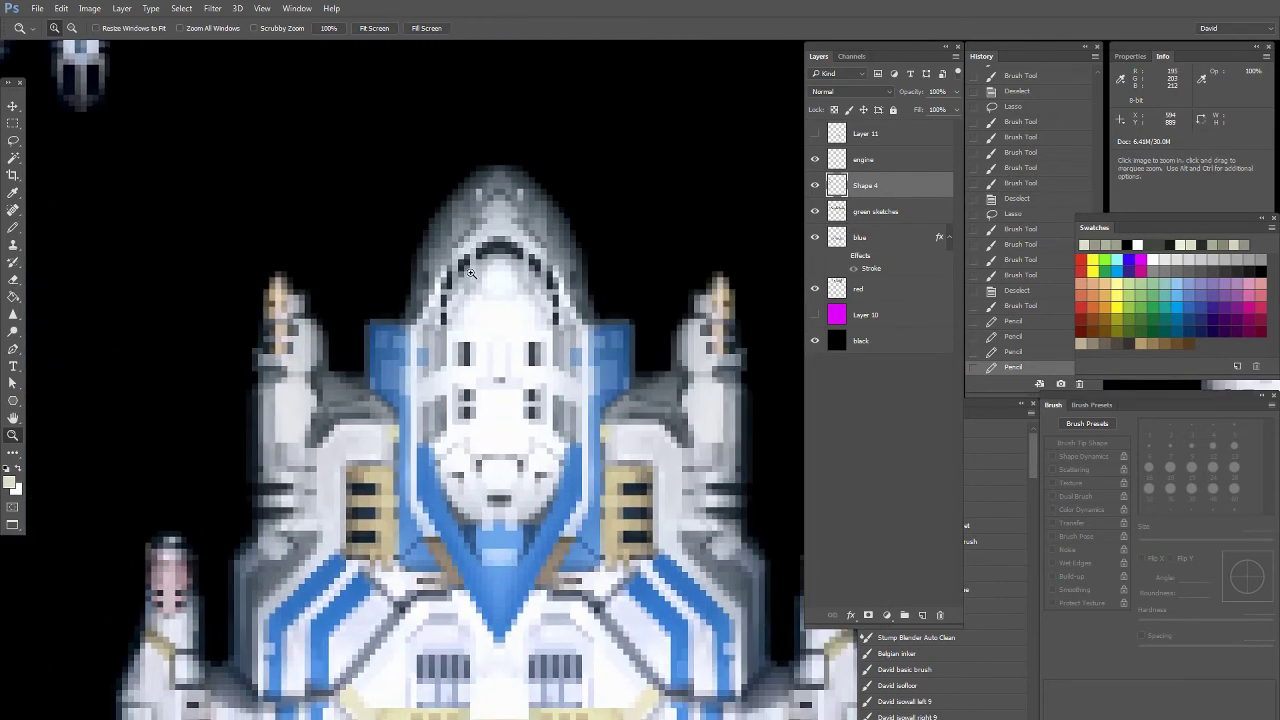
double_click(8, 438)
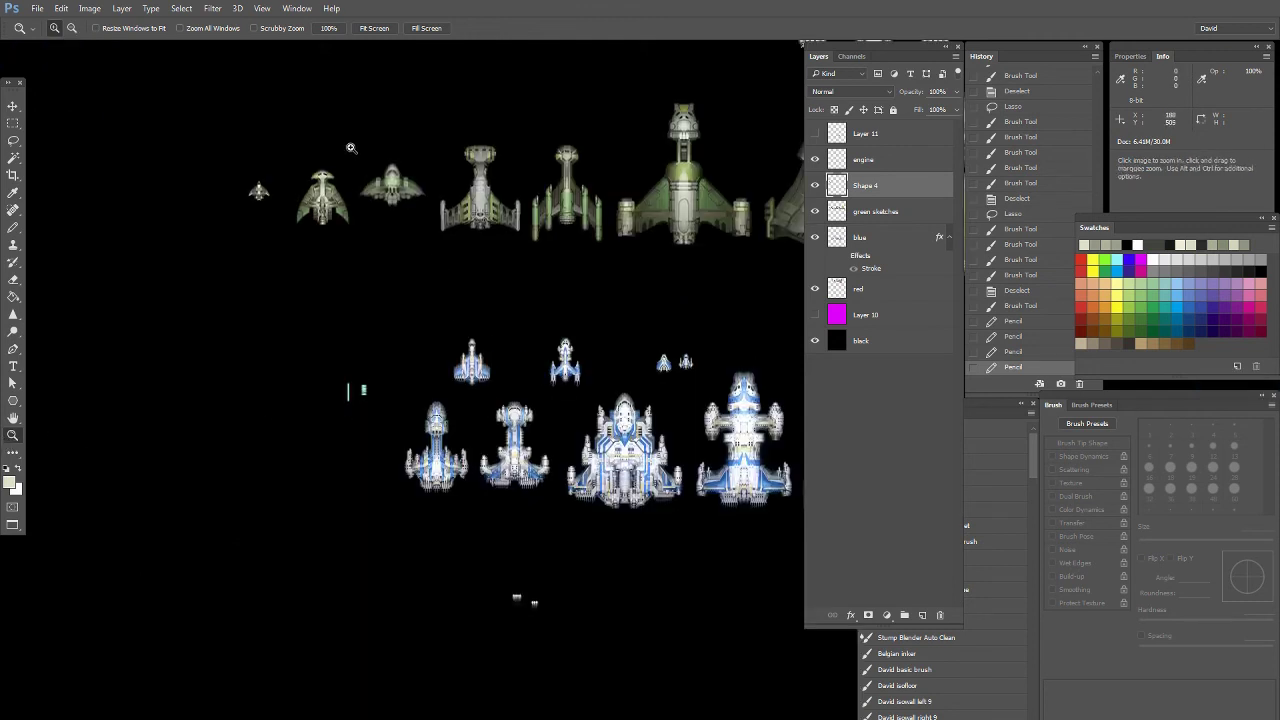
Examine the hooded head of the larger green ship beside the other green fleet sprites
drag(511, 178, 485, 245)
drag(690, 242, 440, 280)
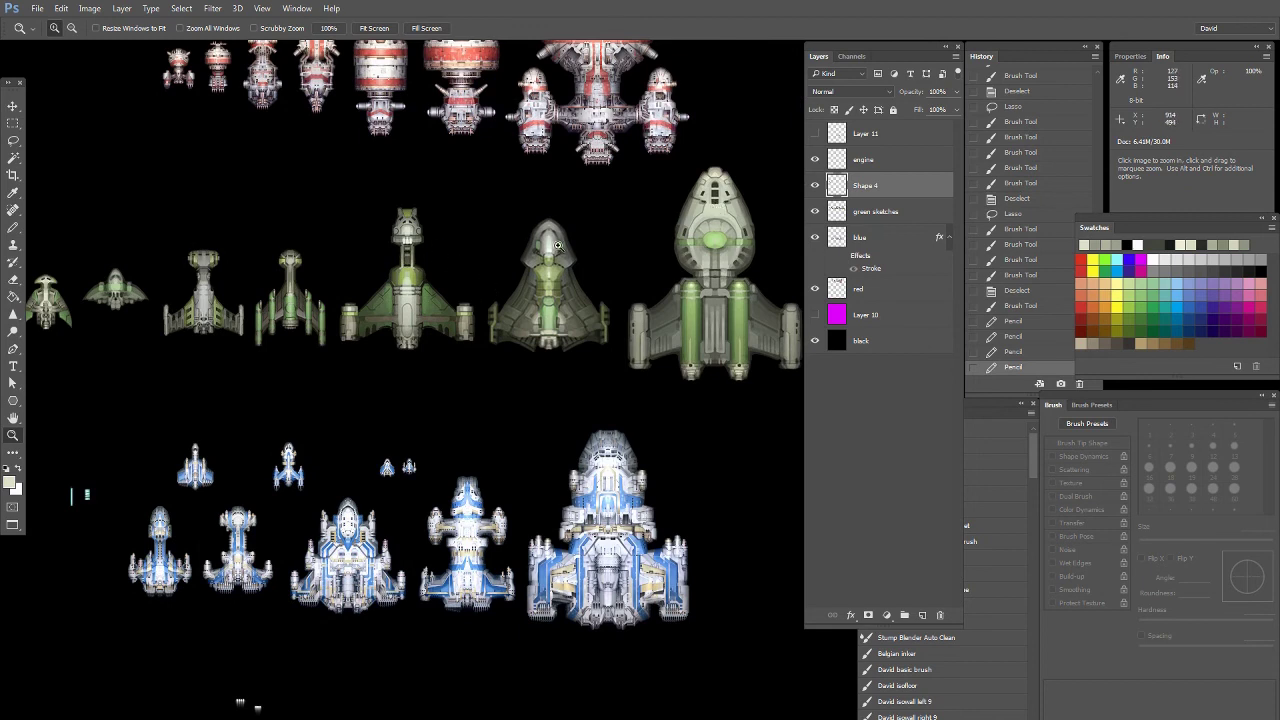
click(577, 215)
drag(358, 364, 769, 268)
alt+click(517, 319)
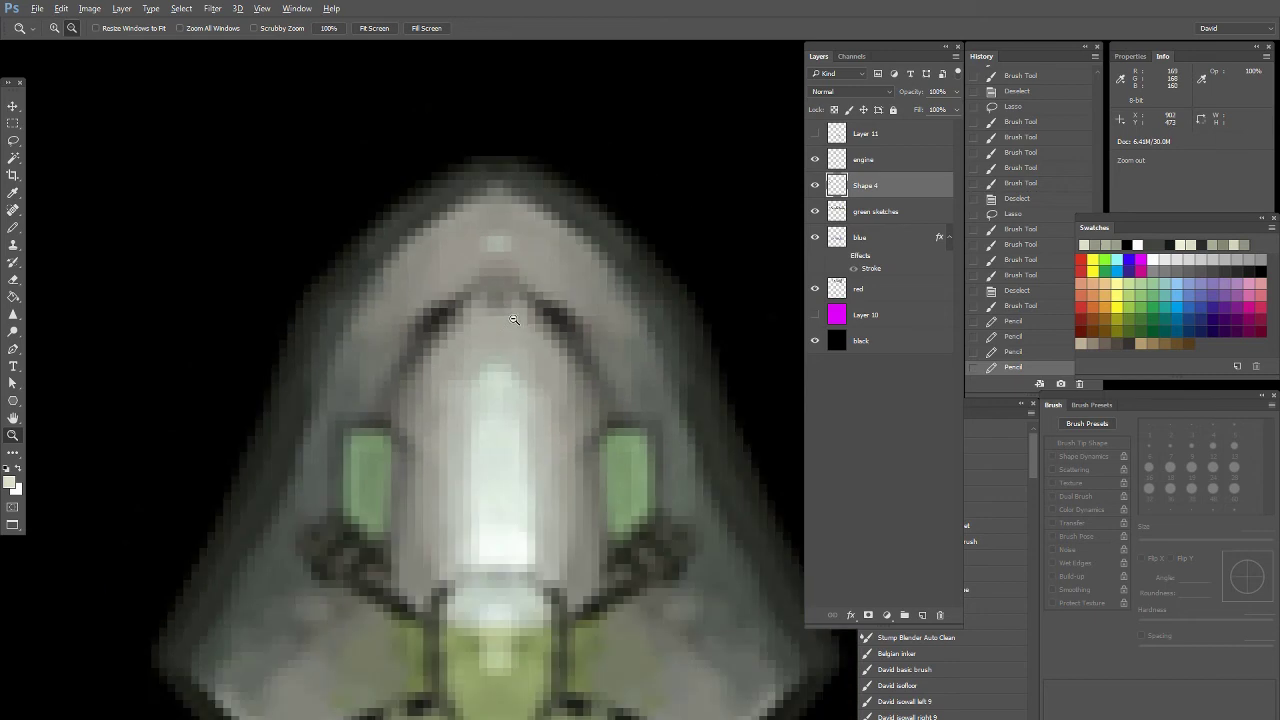
alt+click(517, 378)
drag(506, 342, 479, 473)
alt+click(476, 466)
alt+click(476, 463)
alt+click(476, 463)
drag(463, 632, 460, 416)
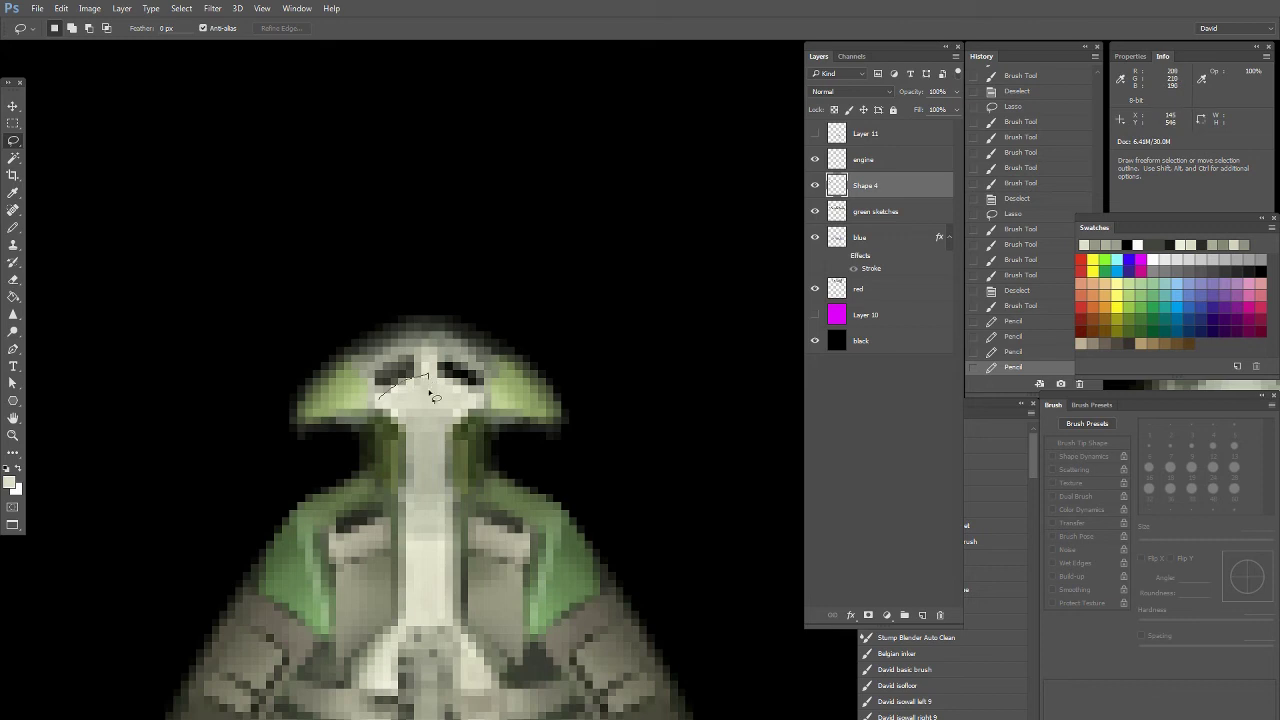
Lasso the left half of the face below the eye, brighten it with sampled cream using a 5 px brush at 50% opacity, and deselect
mouse_move(431, 406)
mouse_down()
mouse_move(424, 440)
mouse_move(398, 420)
mouse_up()
key(b)
right_click(13, 227)
click(80, 226)
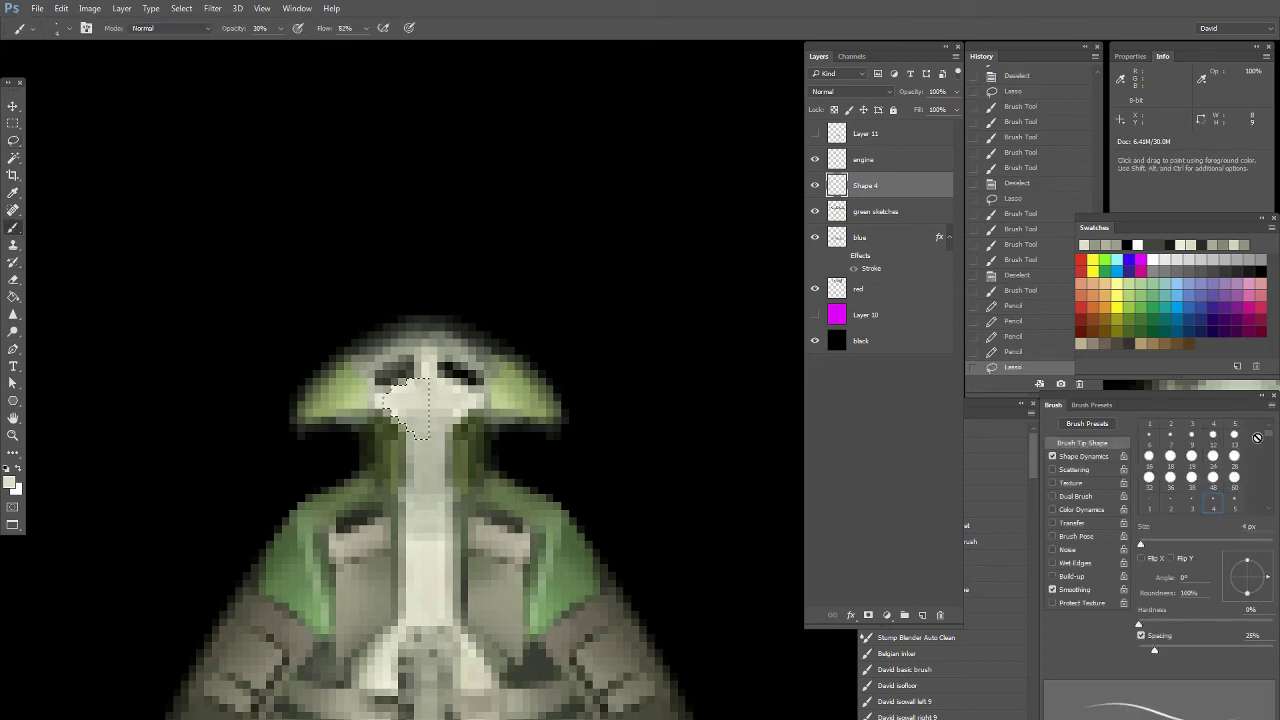
alt+click(390, 393)
key(5)
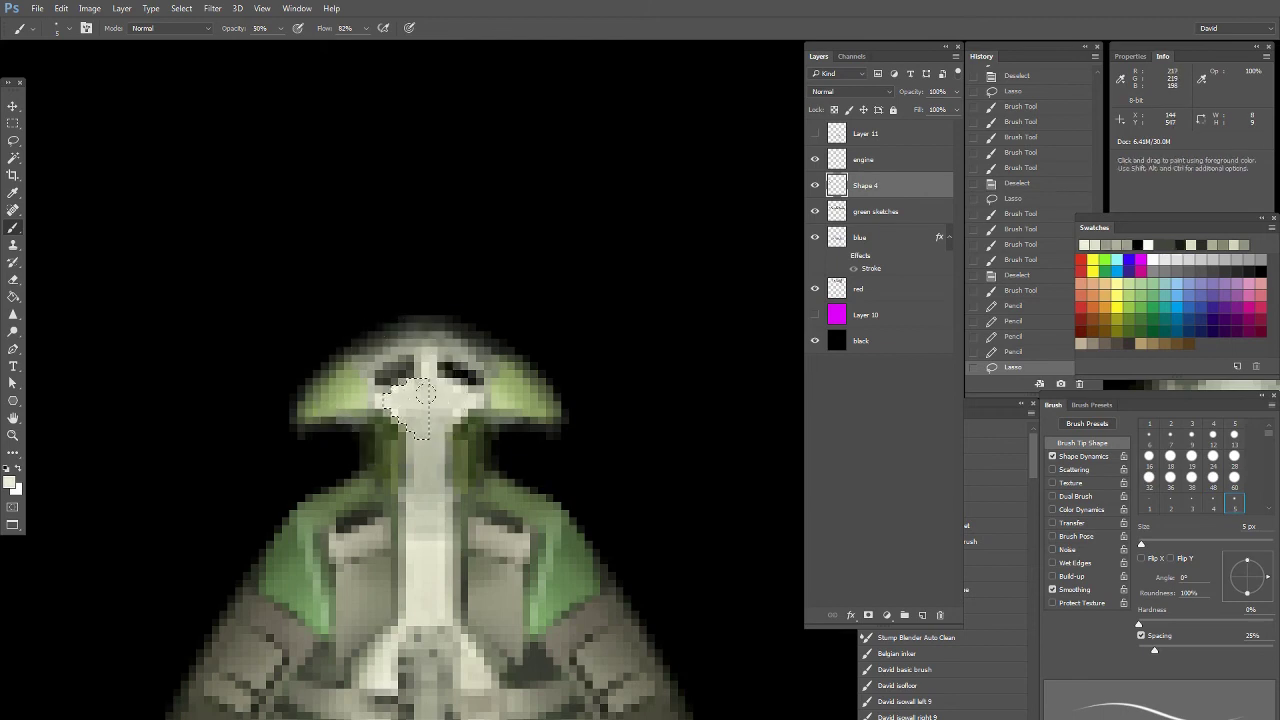
mouse_move(406, 416)
mouse_down()
mouse_move(434, 415)
mouse_move(385, 445)
mouse_move(404, 412)
mouse_move(415, 457)
mouse_move(412, 440)
mouse_up()
alt+click(397, 393)
drag(344, 340, 270, 281)
key(ctrl+d)
Lasso the green left side of the neck, shade it with sampled dark greens at 50% opacity, and deselect
click(14, 142)
drag(359, 394, 441, 291)
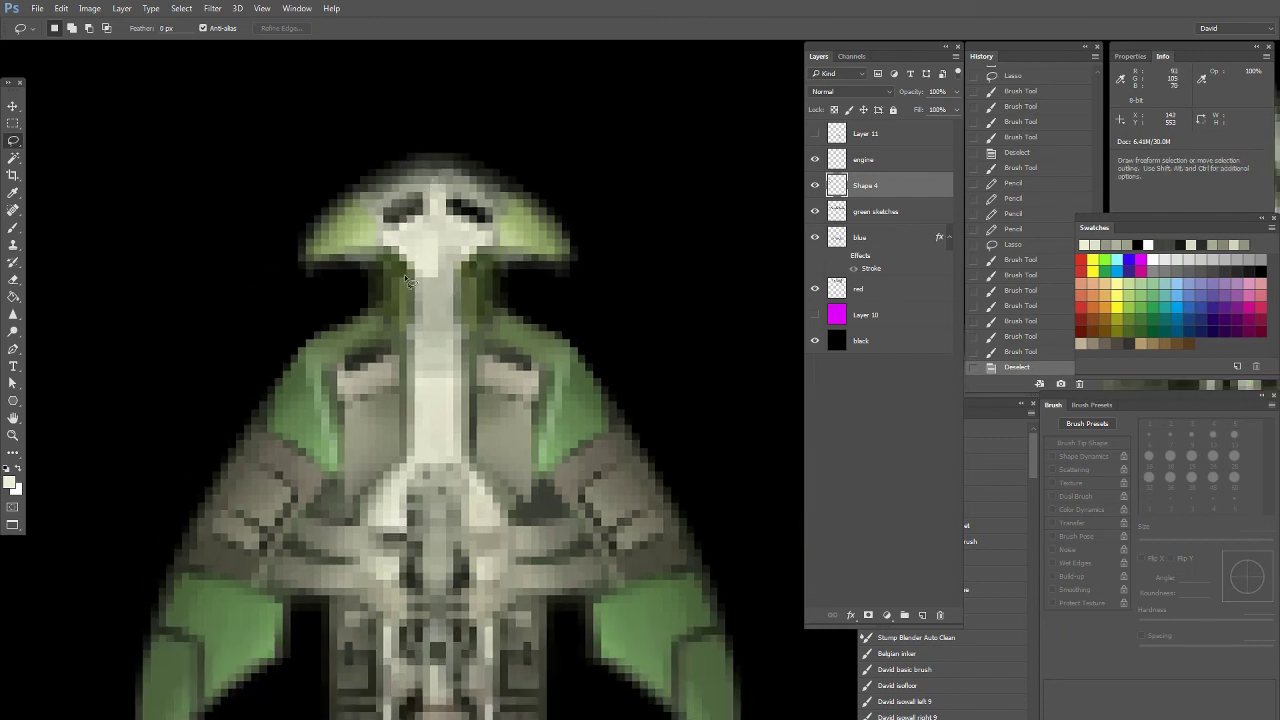
mouse_move(395, 253)
mouse_down()
mouse_move(375, 278)
mouse_move(383, 313)
mouse_move(418, 270)
mouse_move(396, 255)
mouse_move(398, 305)
mouse_up()
key(b)
alt+click(376, 262)
alt+click(398, 269)
mouse_move(400, 272)
mouse_down()
mouse_move(407, 312)
mouse_move(402, 292)
mouse_up()
alt+click(476, 290)
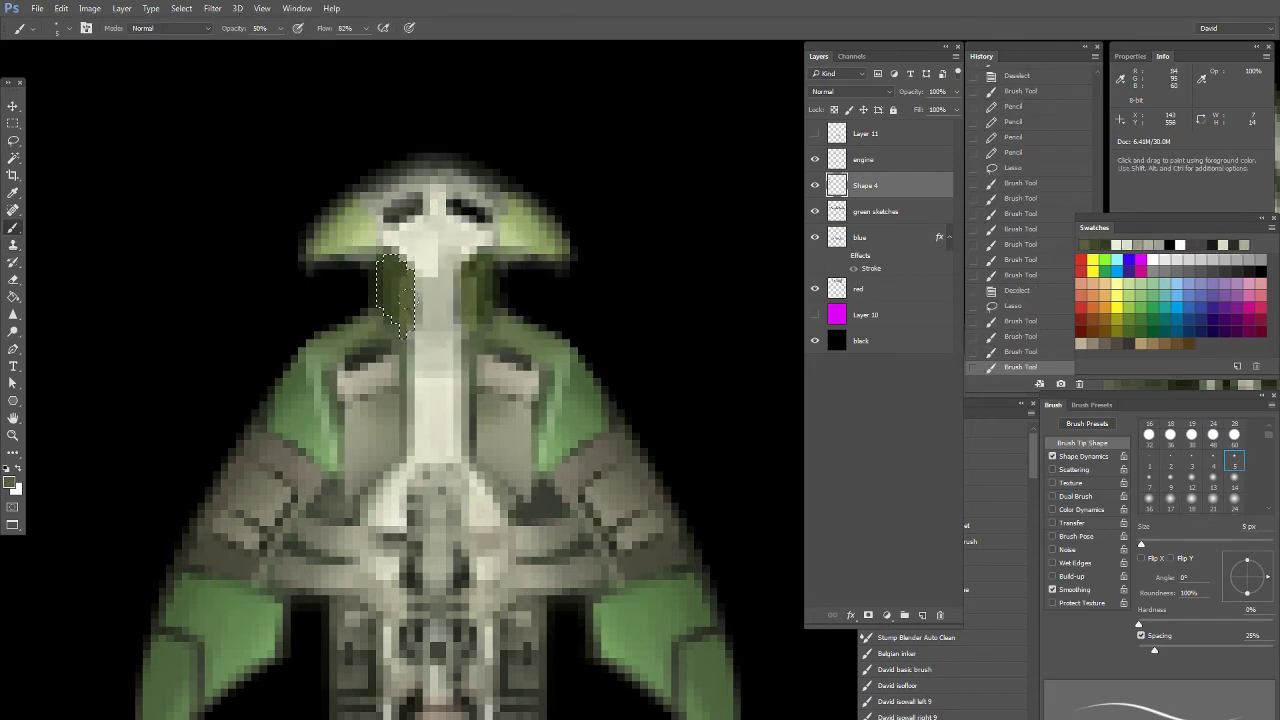
key(ctrl+d)
Dab sampled light gray along the left edge of the neck's central strip with a 2 px pencil at 30% opacity
right_click(13, 228)
click(41, 240)
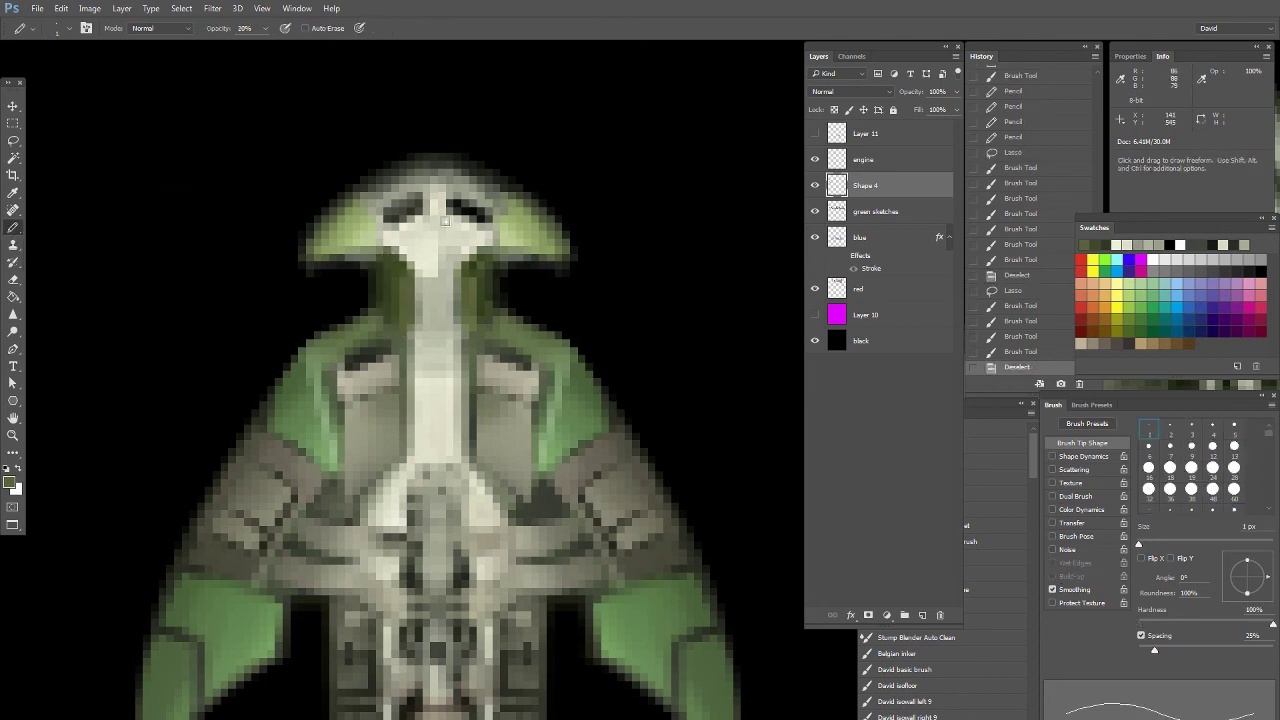
click(1173, 434)
key(5)
alt+click(424, 288)
click(420, 292)
click(422, 316)
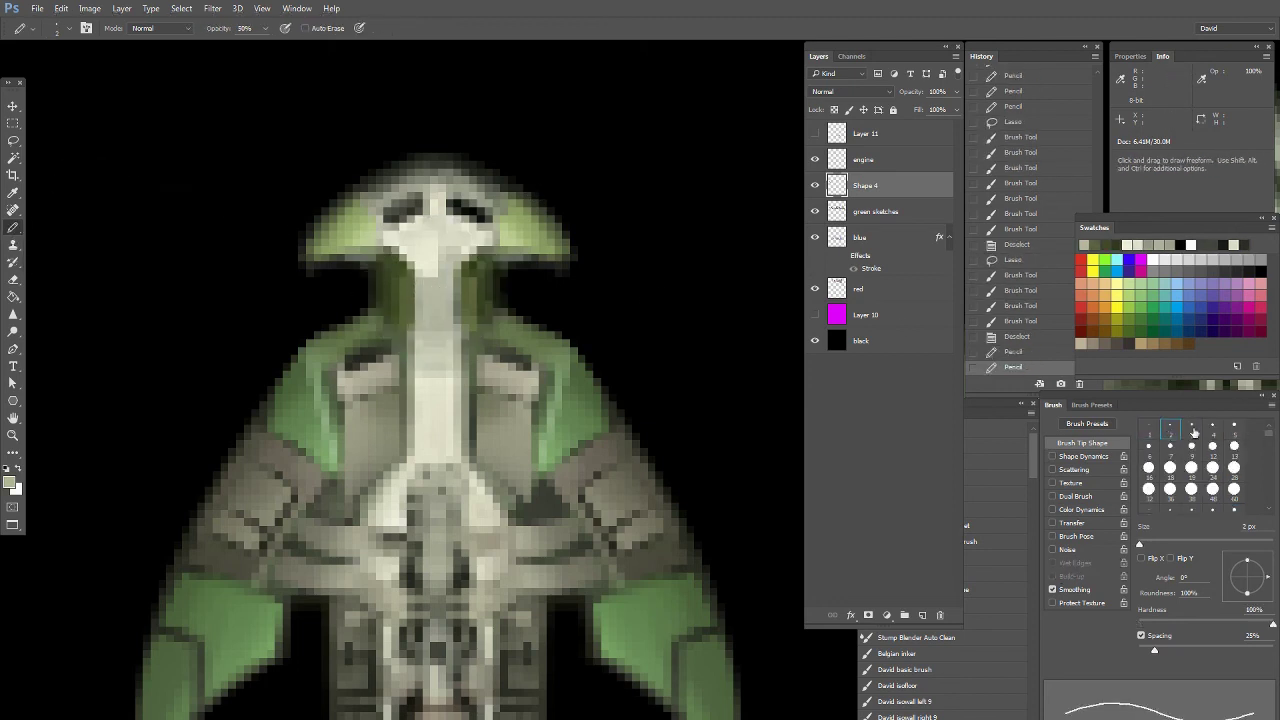
Add small light gray detail pixels to the green left side of the neck with a 1 px pencil at 30% opacity
click(1151, 433)
key(5)
alt+click(446, 292)
drag(387, 281, 393, 282)
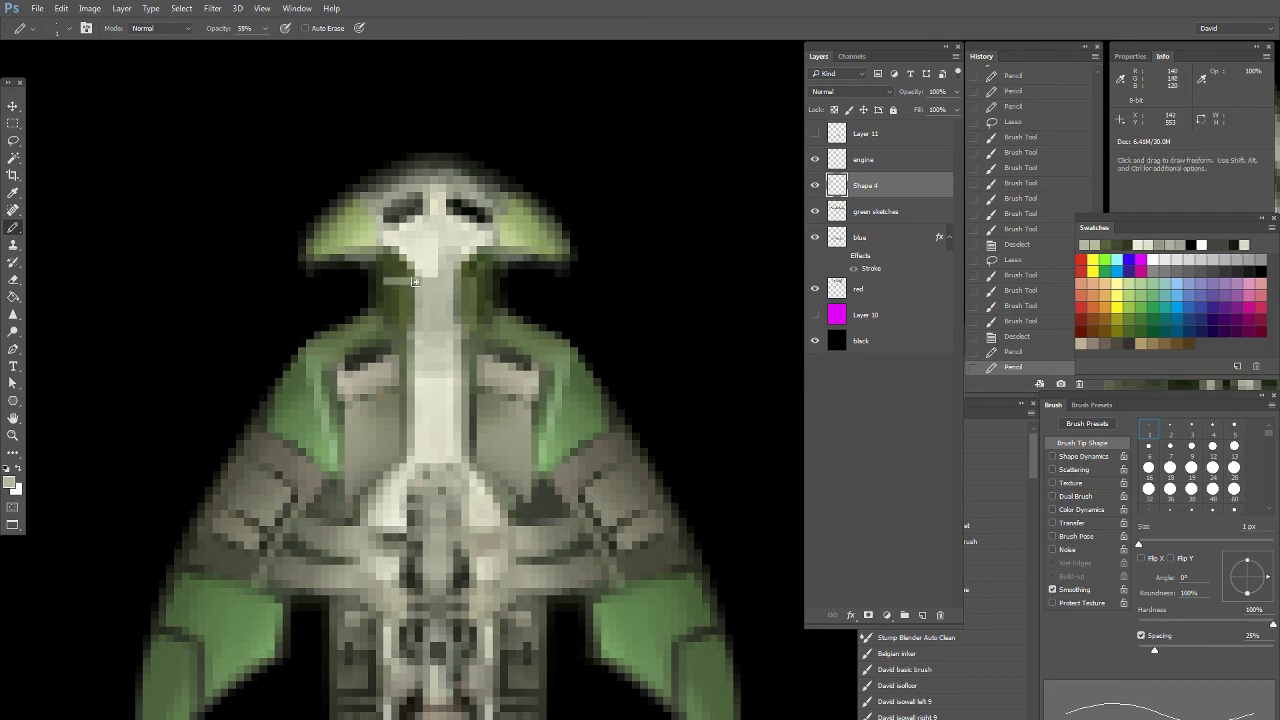
click(409, 281)
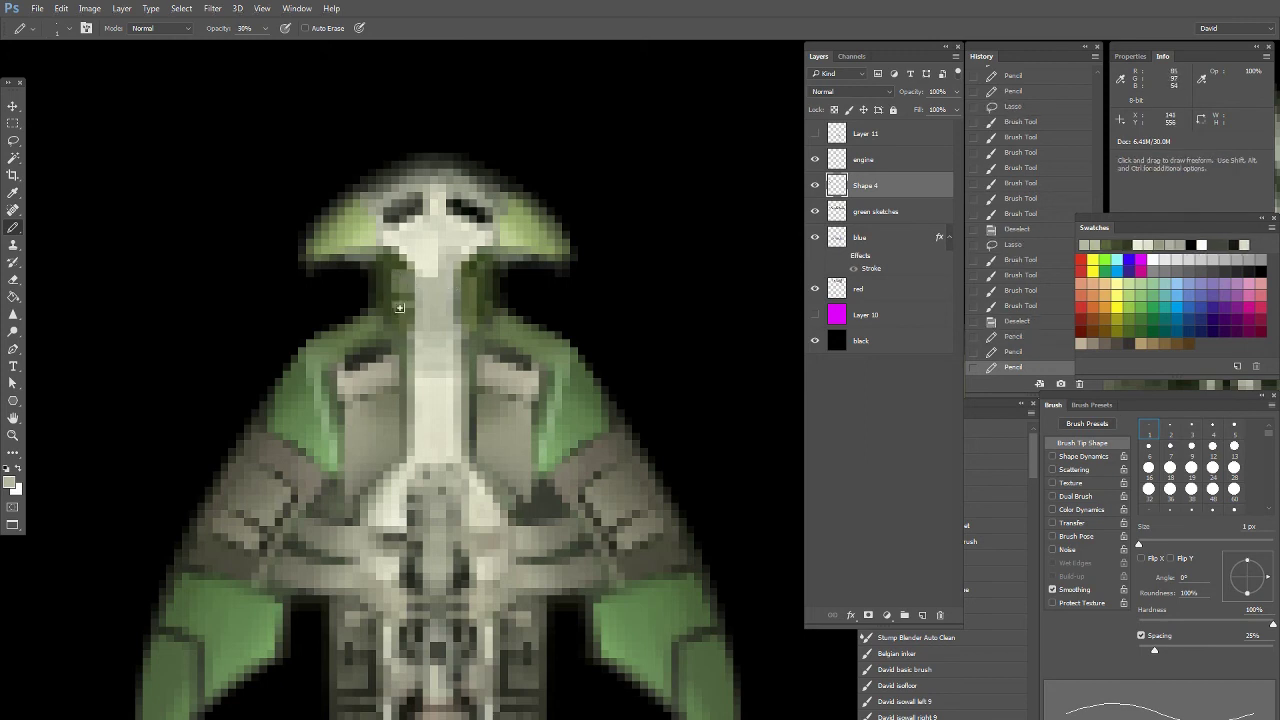
click(408, 310)
click(408, 312)
click(412, 305)
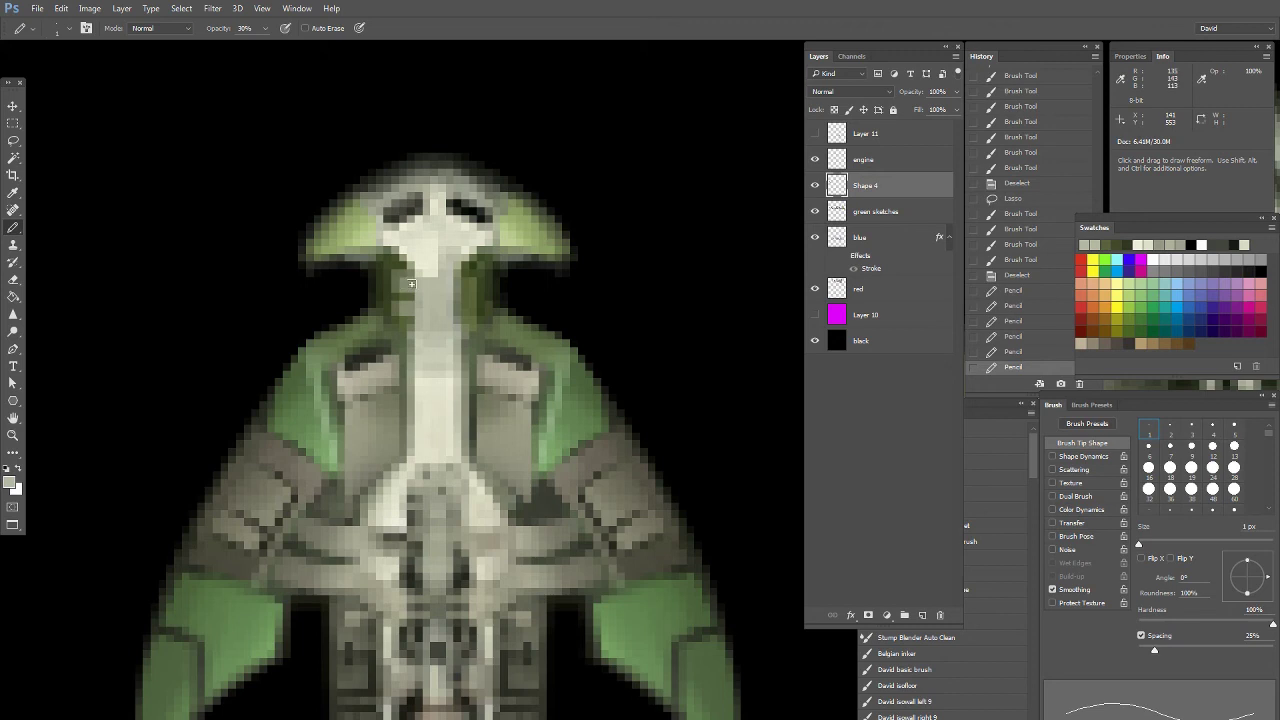
click(412, 286)
Undo the last pencil mark and dot sampled dark pixels over the upper central strip and the face
alt+click(399, 262)
alt+click(415, 207)
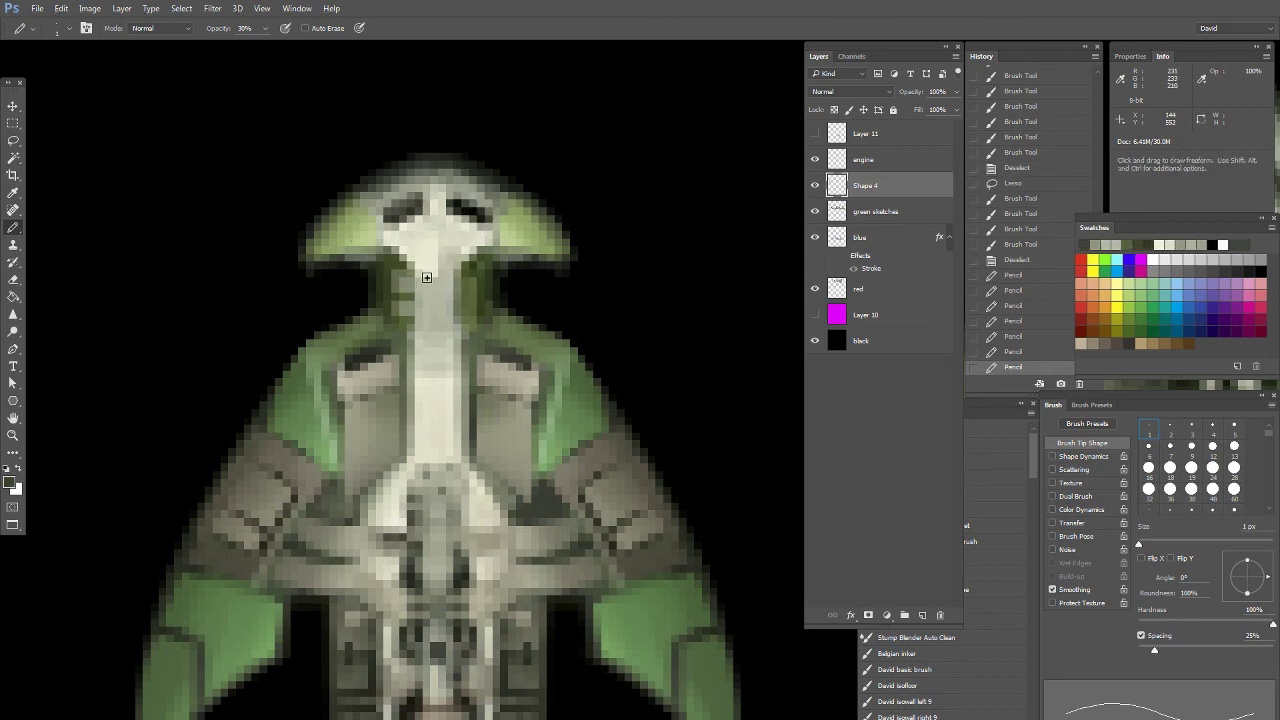
key(ctrl+z)
click(422, 294)
click(427, 284)
click(422, 247)
click(437, 236)
click(444, 228)
click(451, 239)
Touch up the face between the eyes with sampled cream at 50% opacity, and the left eye slot with sampled gray at 20%
alt+click(429, 228)
key(5)
click(435, 217)
alt+click(399, 192)
key(2)
click(403, 205)
click(404, 202)
click(391, 213)
click(390, 216)
Darken the seam between the left green cheek panel and the face with black at 30% opacity, and soften it with faint sampled light tones
alt+click(360, 184)
key(3)
click(366, 211)
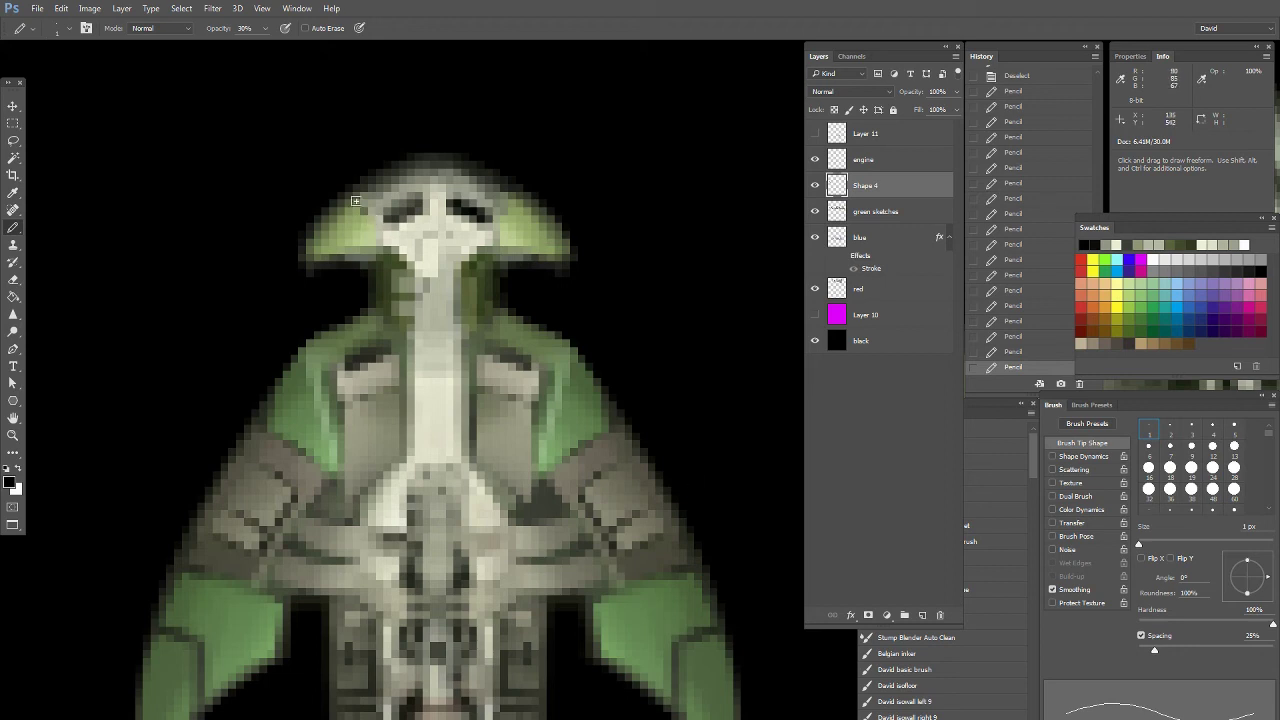
click(376, 224)
key(1)
alt+click(374, 234)
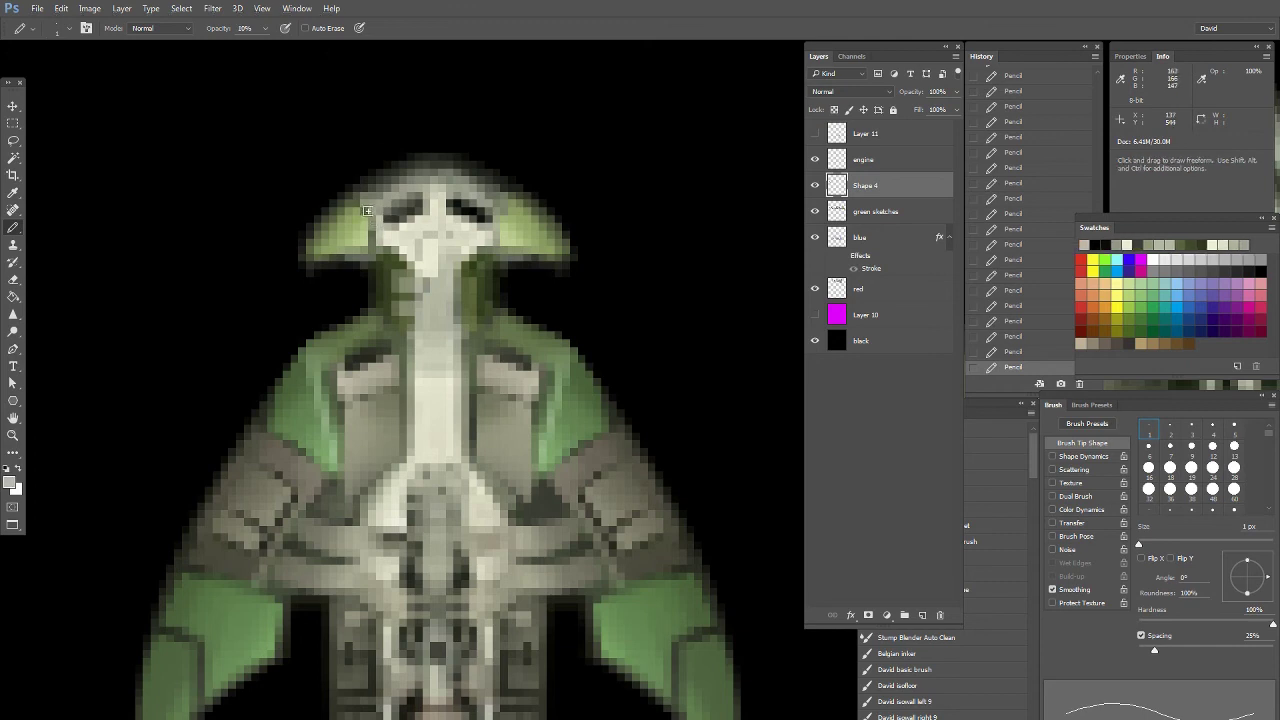
alt+click(430, 256)
key(2)
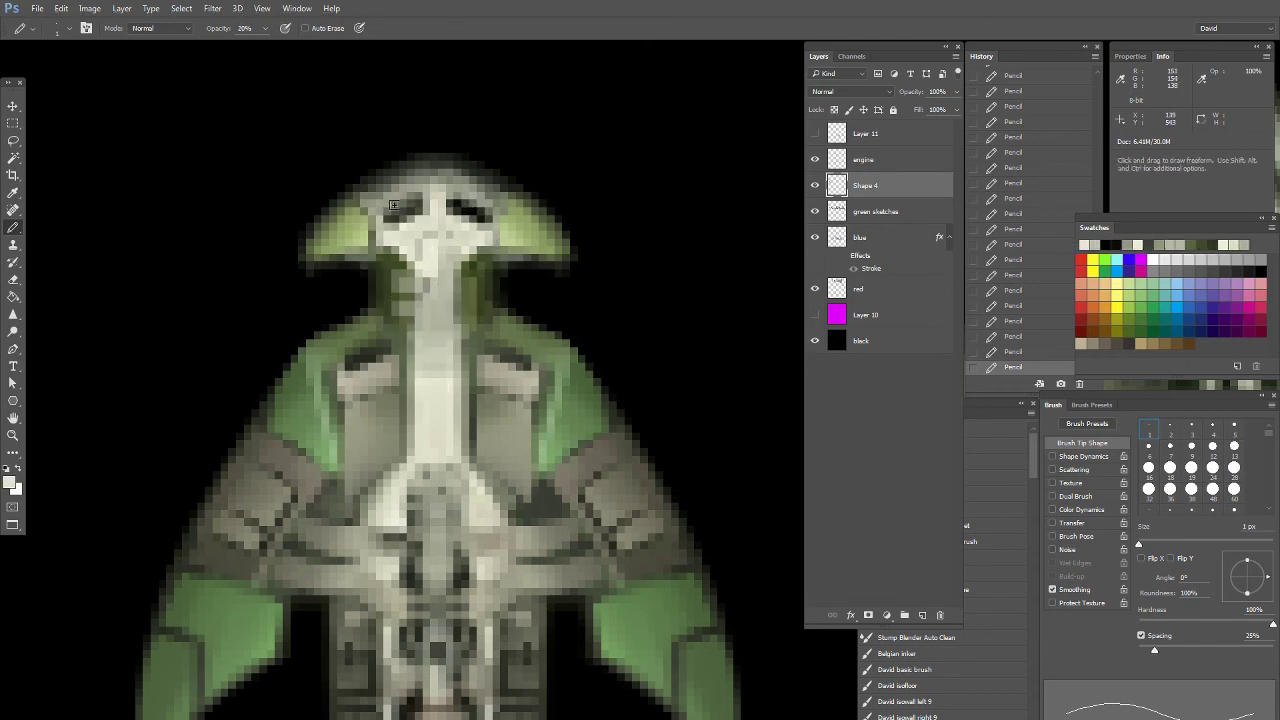
Blend the left half of the central strip with sampled cream tones using a 2 px pencil at 50% and 20% opacity
click(1171, 430)
key(3)
alt+click(429, 332)
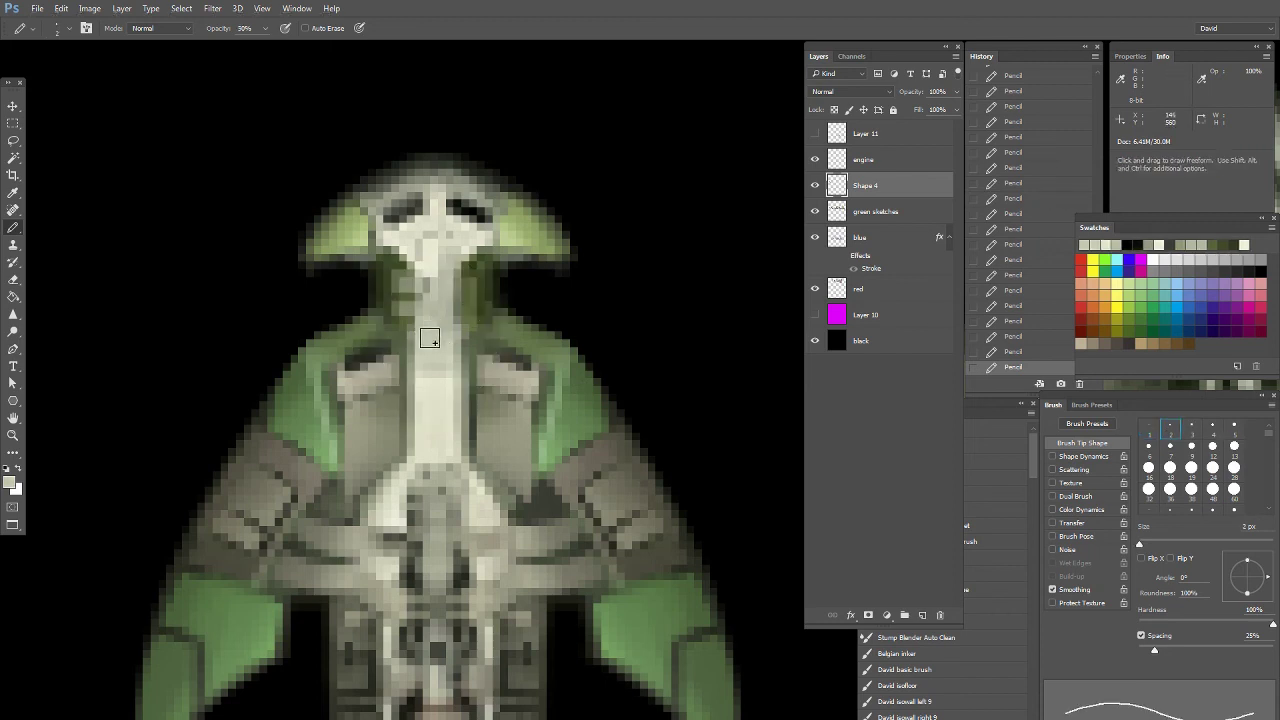
key(5)
mouse_move(423, 354)
mouse_down()
mouse_move(425, 391)
mouse_move(434, 361)
mouse_up()
alt+click(427, 402)
alt+click(426, 308)
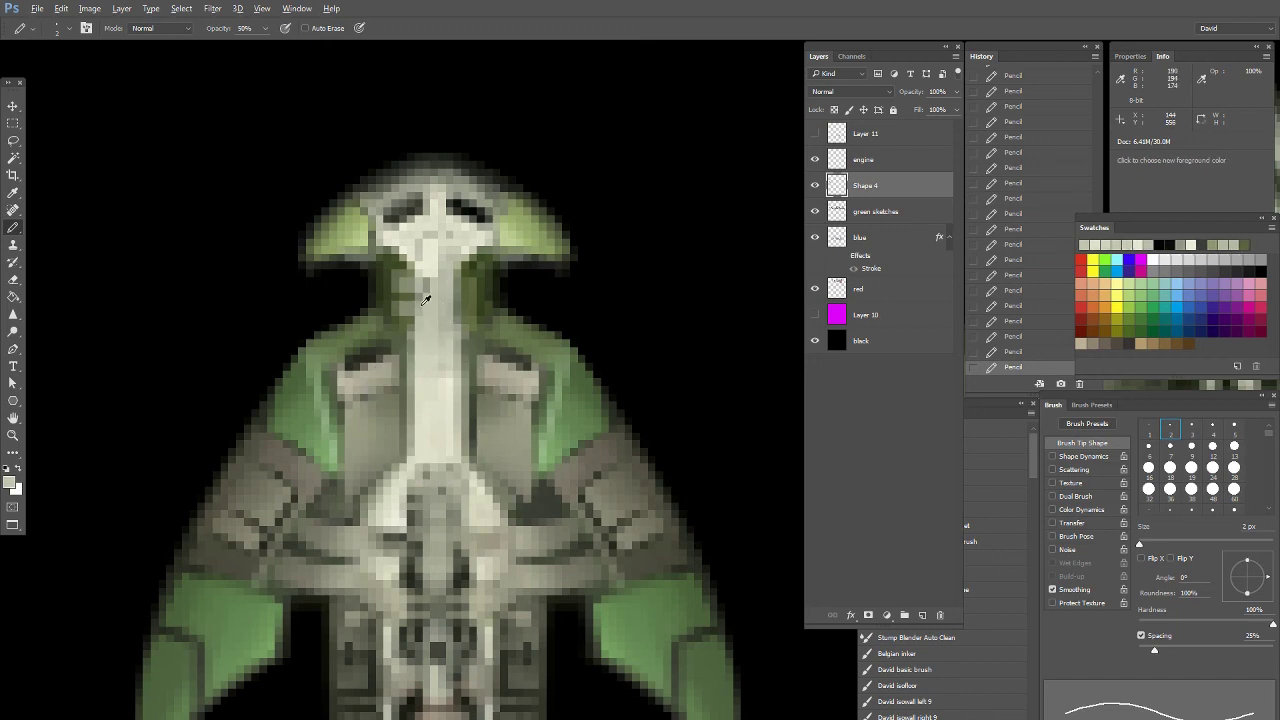
key(2)
alt+click(431, 371)
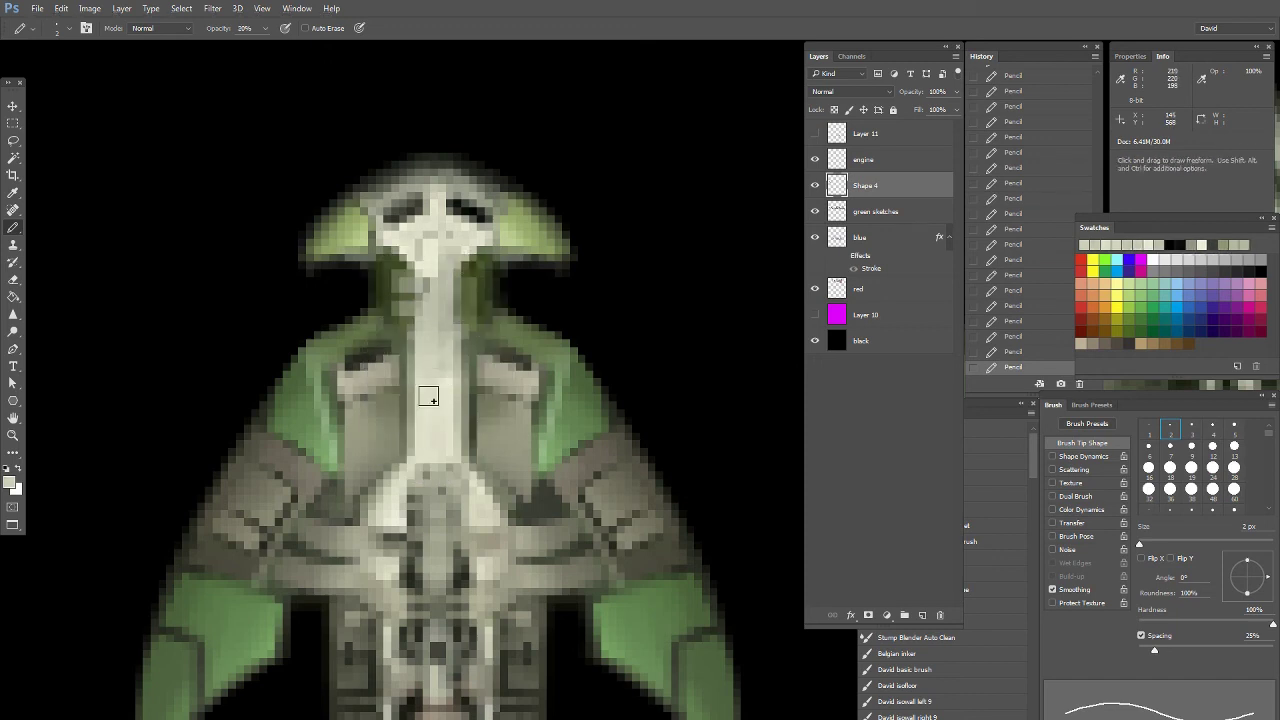
Marquee-select the ship's head and upper hull on the green sketches layer, copy that area, and hide the layer
click(13, 122)
click(815, 211)
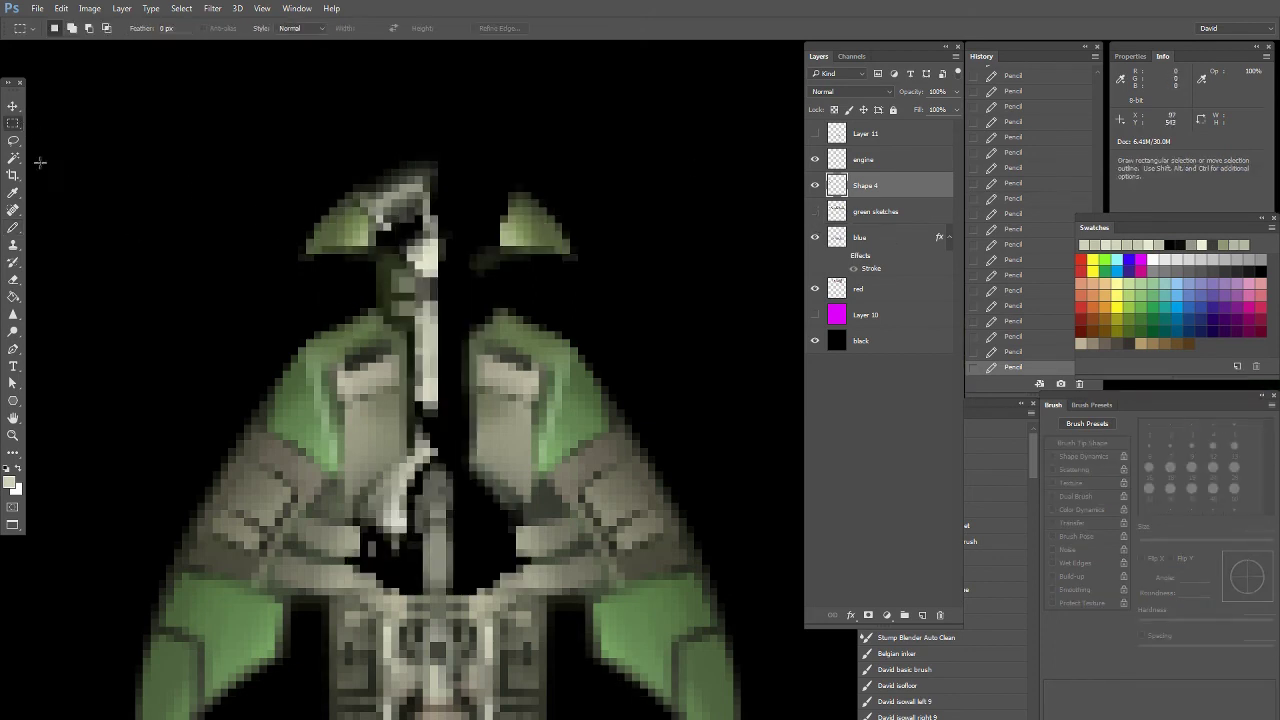
drag(150, 144, 756, 595)
click(878, 212)
click(815, 211)
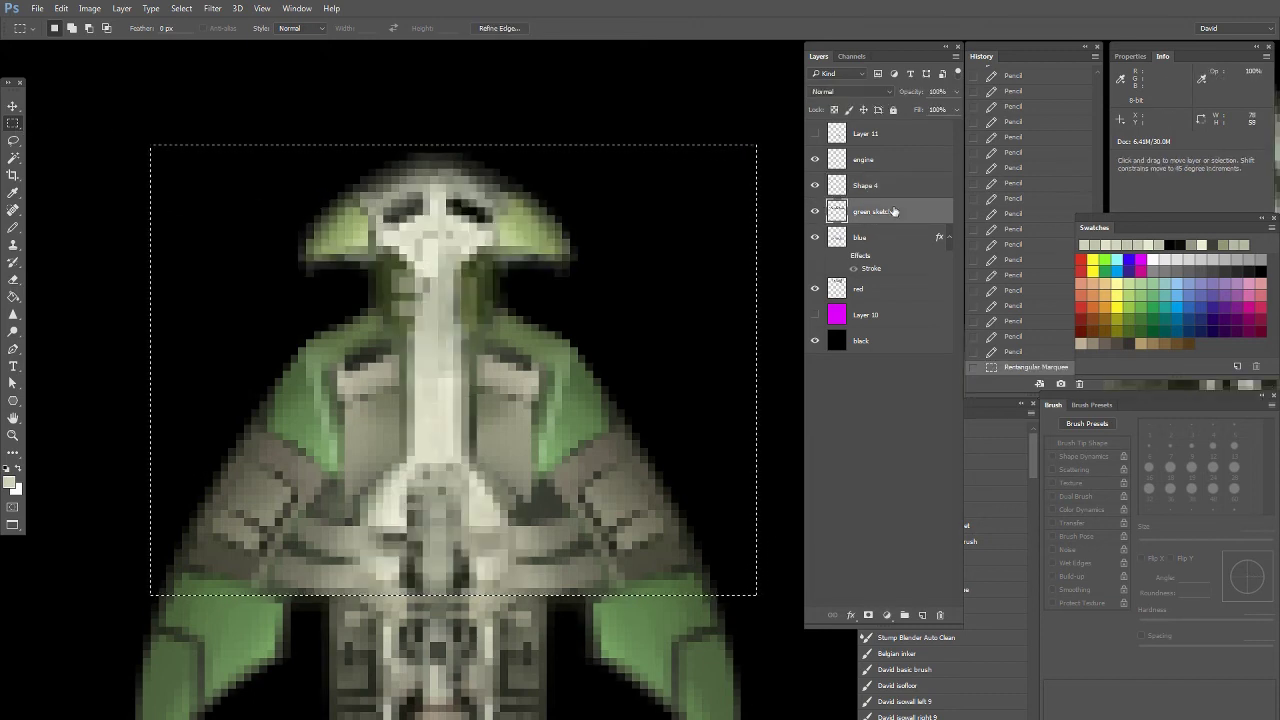
click(815, 211)
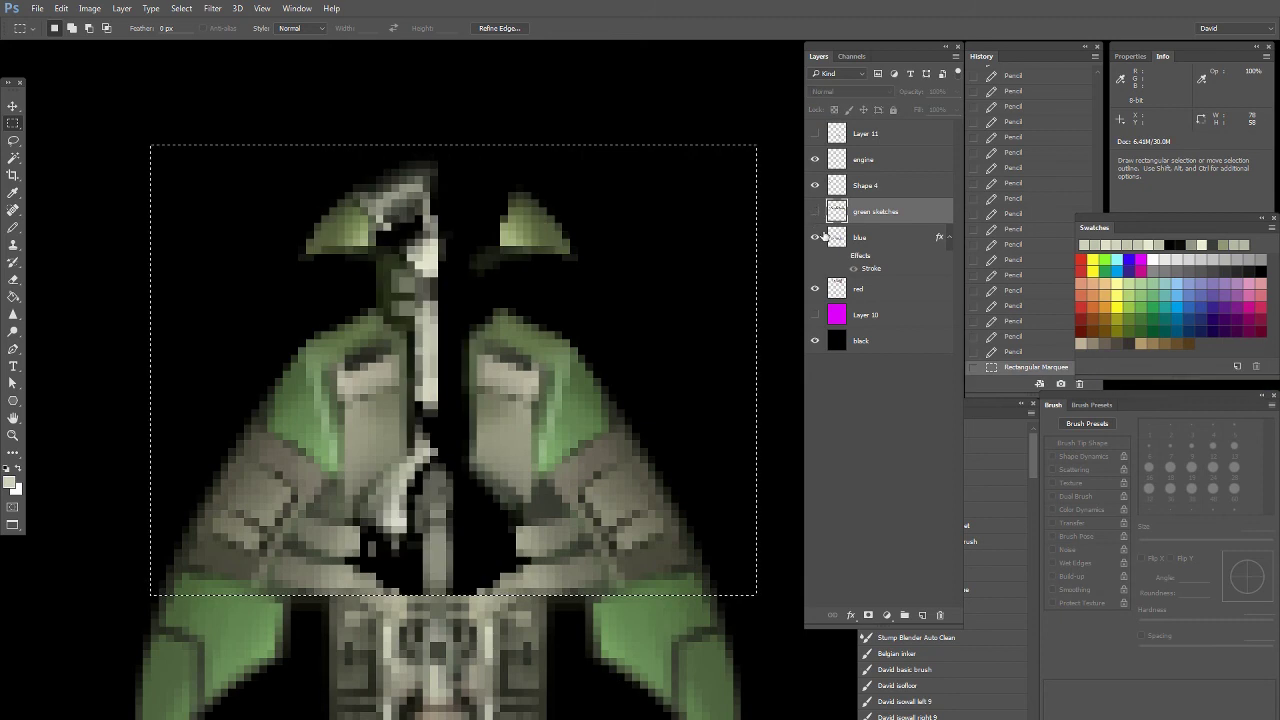
Paste the copied head and upper hull as a new layer and nudge it into alignment with the ship
key(ctrl+v)
click(12, 106)
key(Left)
key(Down)
key(Left)
key(Right)
key(Left)
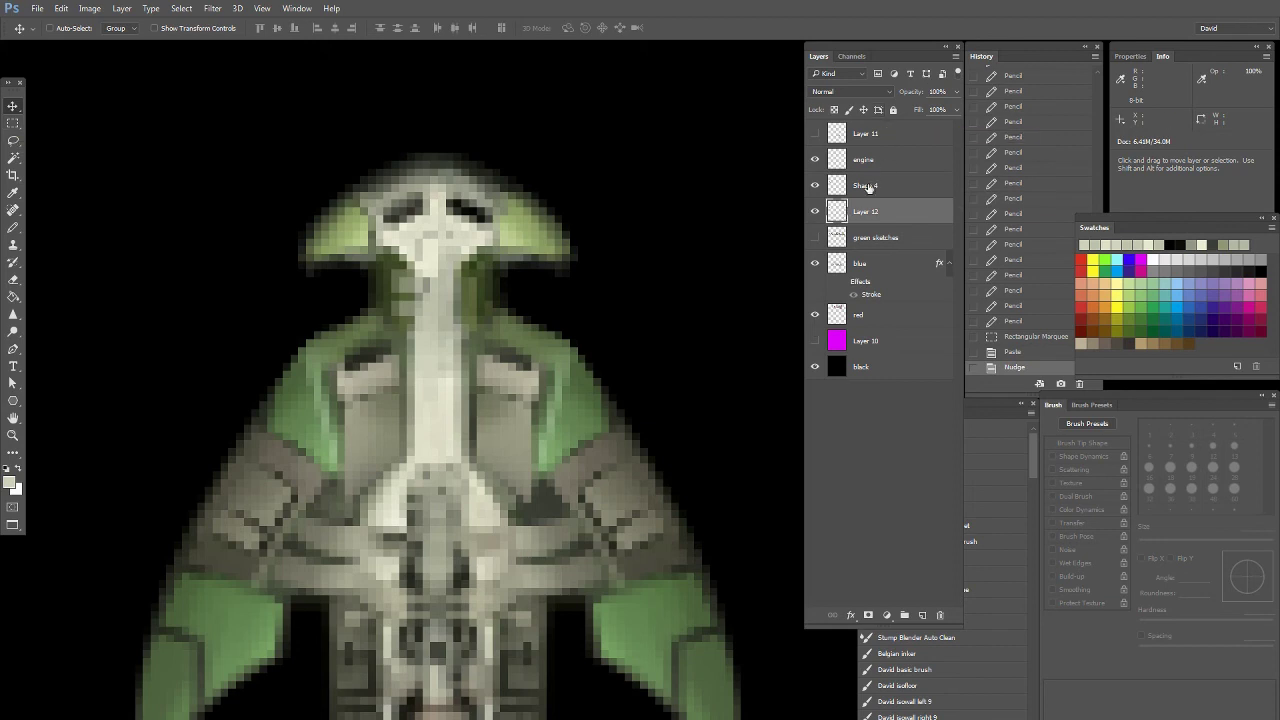
Merge the pasted layer with the Shape 4 layer and toggle its visibility to check the merge
key(ctrl+e)
click(814, 185)
click(814, 185)
click(13, 140)
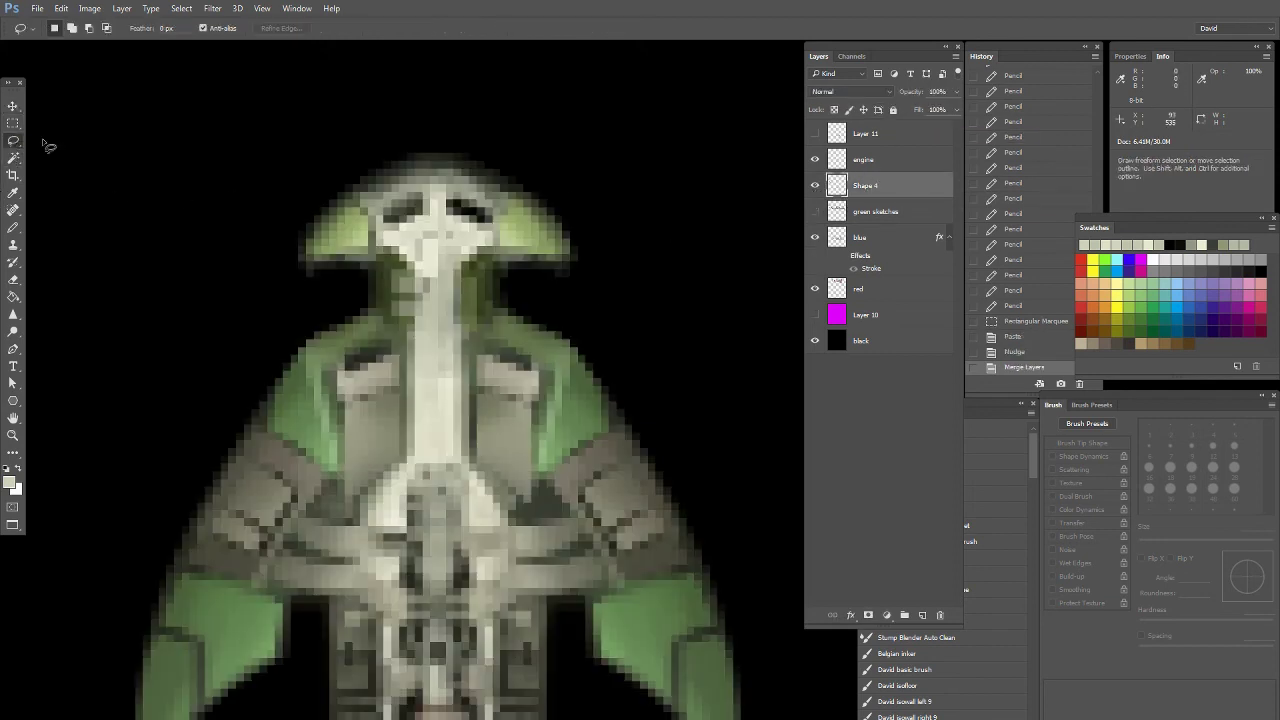
Check the merged sprite by toggling Shape 4's visibility and briefly showing the magenta Layer 10 background
click(814, 185)
click(815, 184)
click(815, 315)
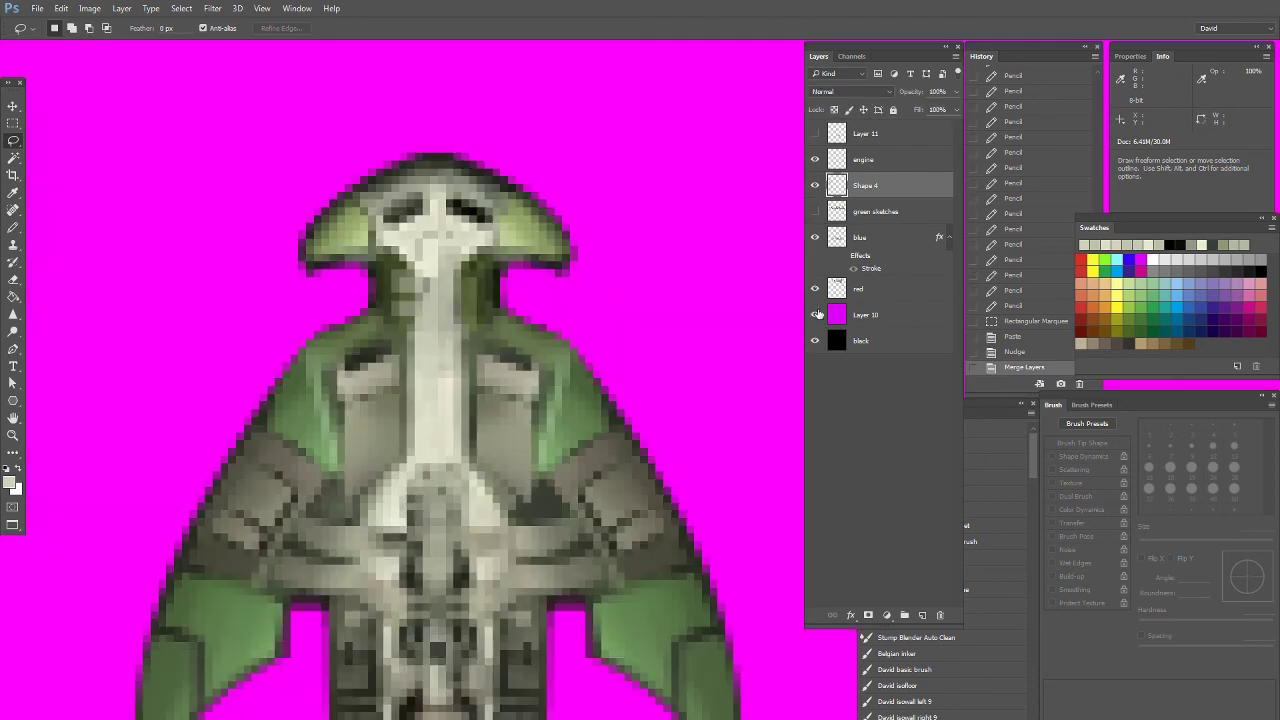
click(815, 315)
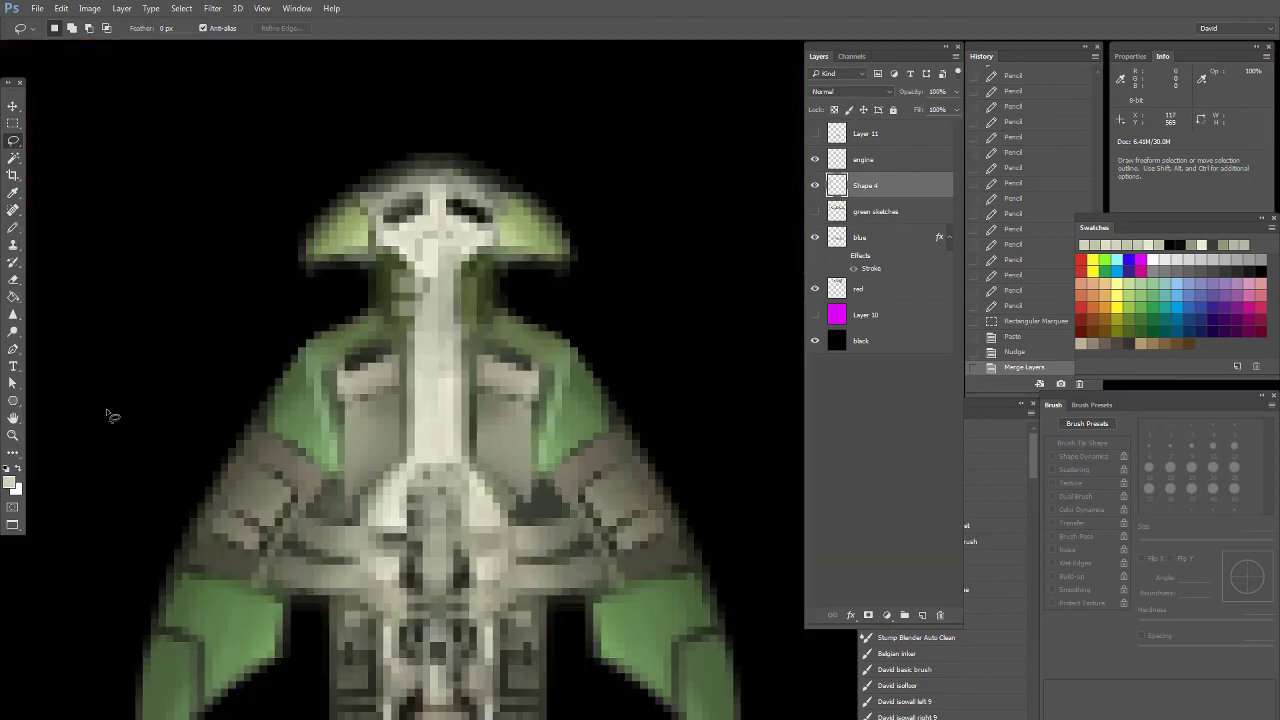
Compare the green ship at actual size with the red and blue fleet sprites, and return to a close-up
double_click(12, 436)
drag(733, 452, 387, 398)
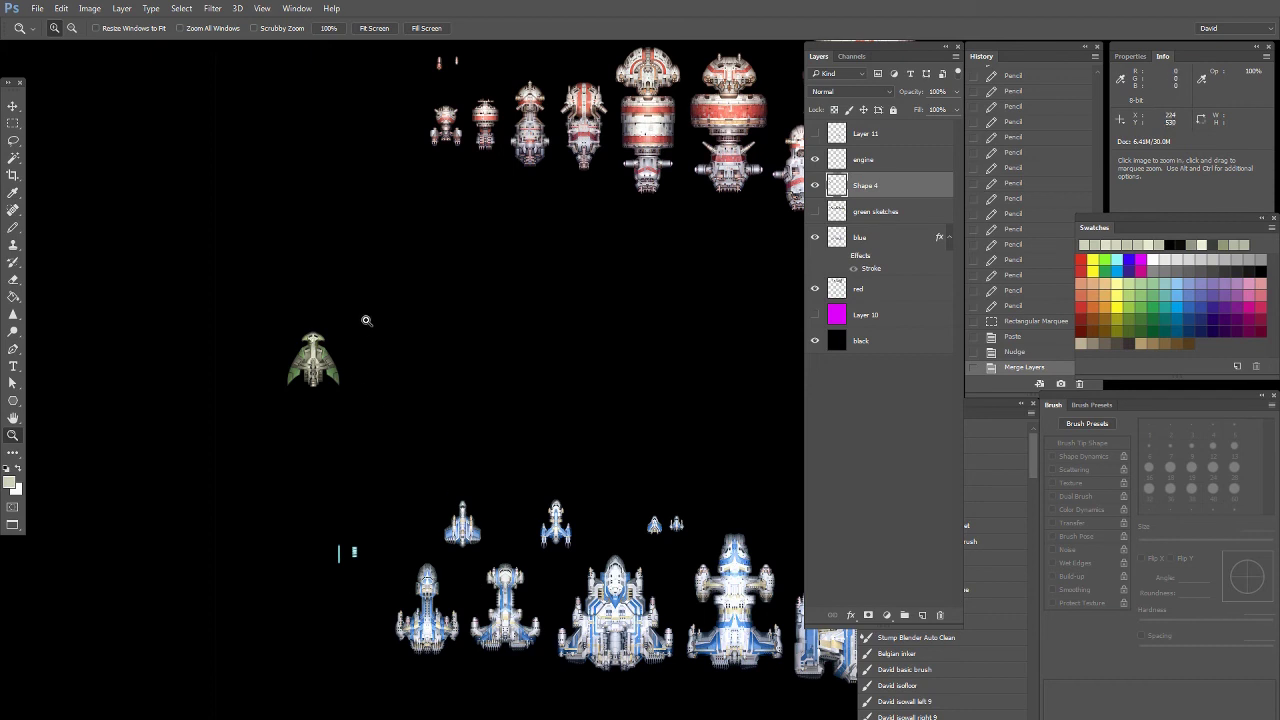
drag(356, 326, 296, 400)
drag(521, 322, 405, 410)
click(404, 410)
click(404, 410)
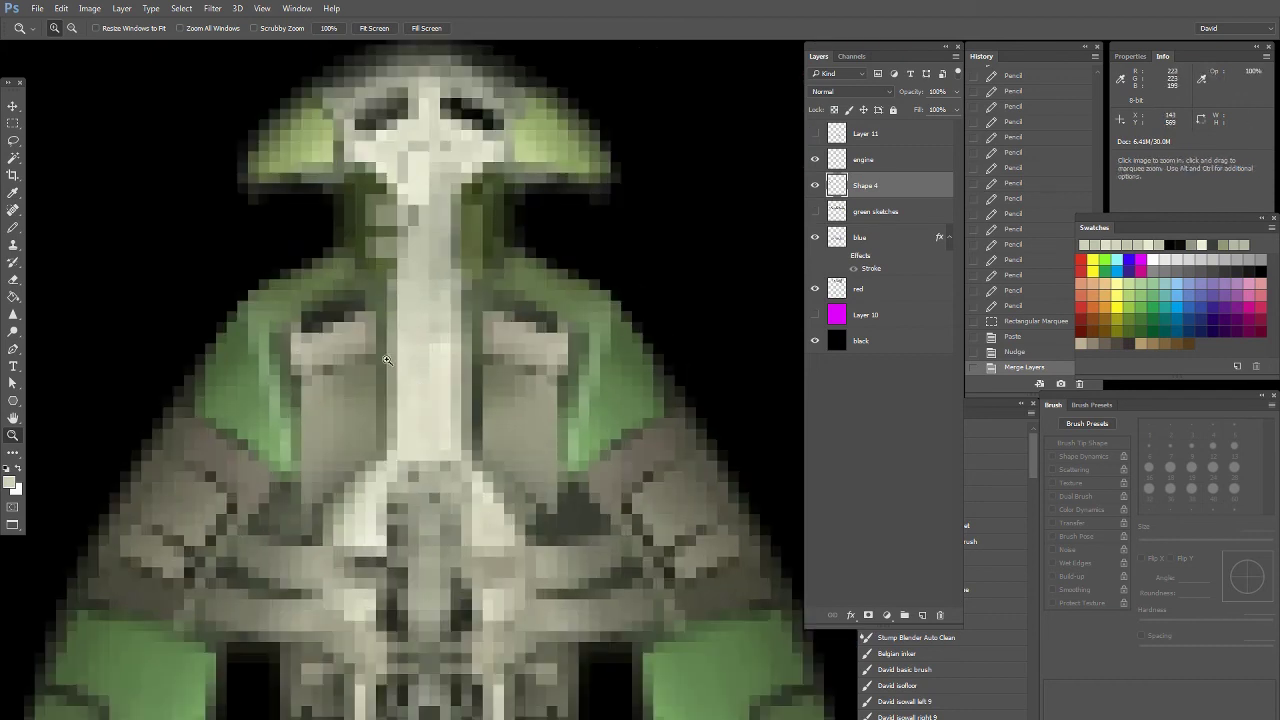
Lasso the left upper hull panel, smooth its upper section with sampled tan brush strokes at partial opacity, and deselect
click(15, 141)
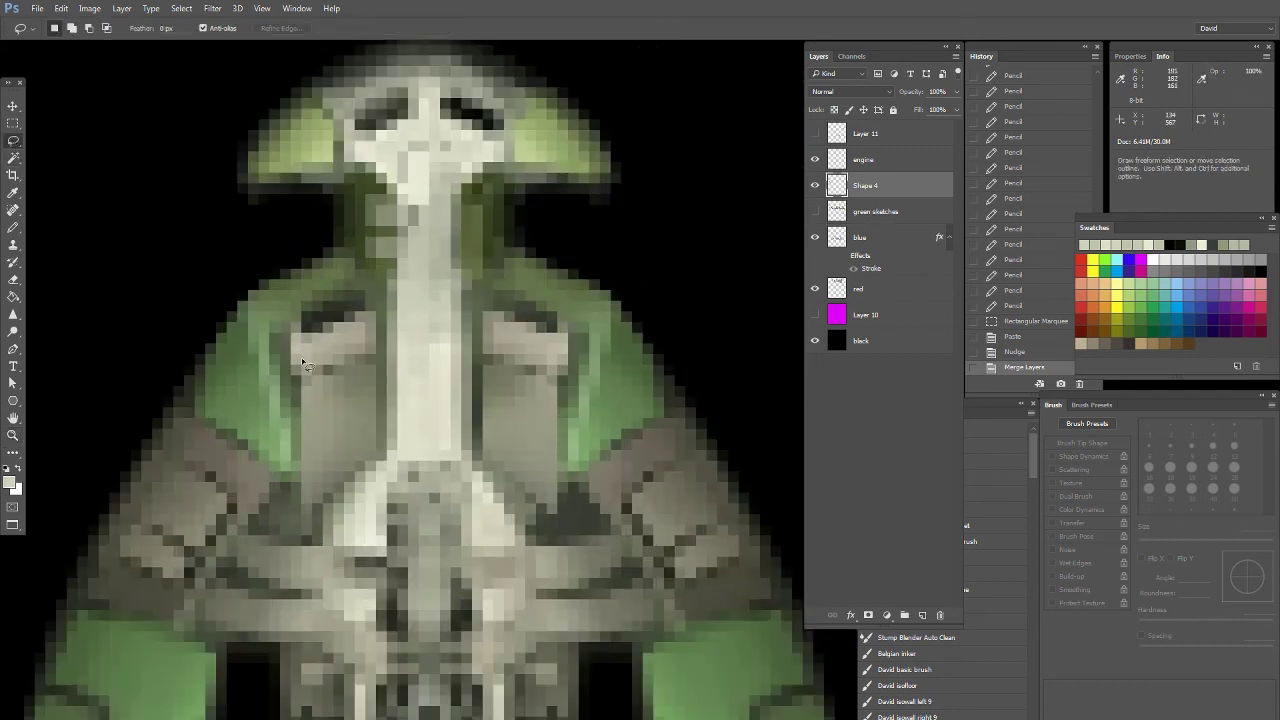
mouse_move(306, 374)
mouse_down()
mouse_move(385, 381)
mouse_move(383, 341)
mouse_up()
mouse_move(299, 352)
mouse_down()
mouse_move(349, 338)
mouse_move(312, 366)
mouse_up()
click(13, 227)
click(60, 227)
key(5)
mouse_move(322, 366)
mouse_down()
mouse_move(357, 331)
mouse_move(377, 366)
mouse_up()
alt+click(354, 342)
drag(377, 366, 370, 330)
key(ctrl+d)
Pencil lighter tan plating marks onto the lower part of the left hull panel with a 3 px tip
click(13, 140)
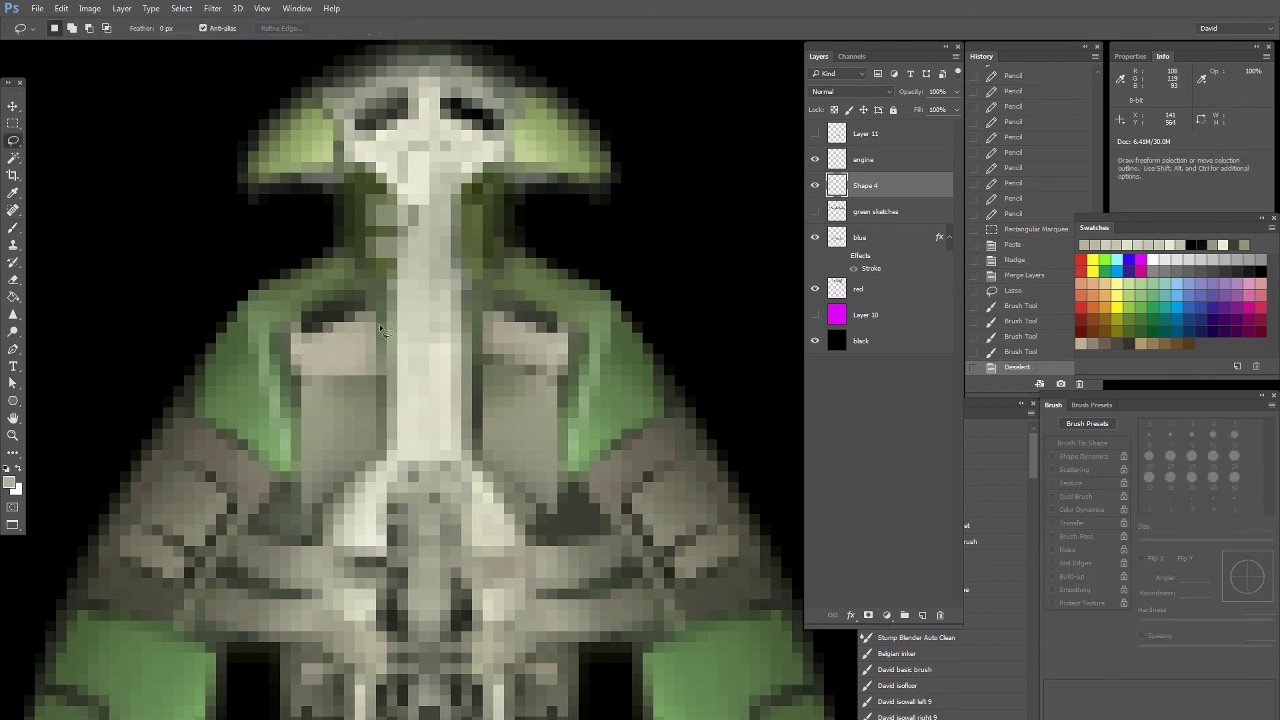
click(13, 229)
click(62, 241)
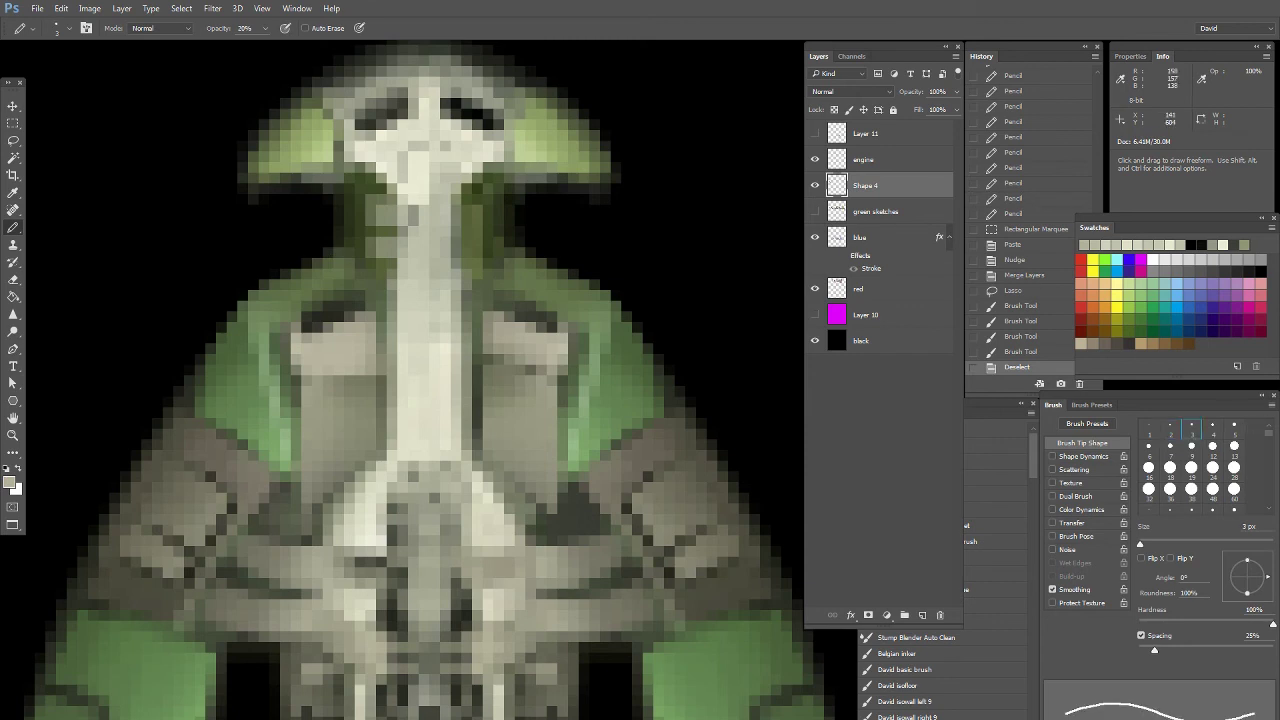
alt+click(320, 350)
key(3)
drag(338, 405, 385, 395)
click(338, 402)
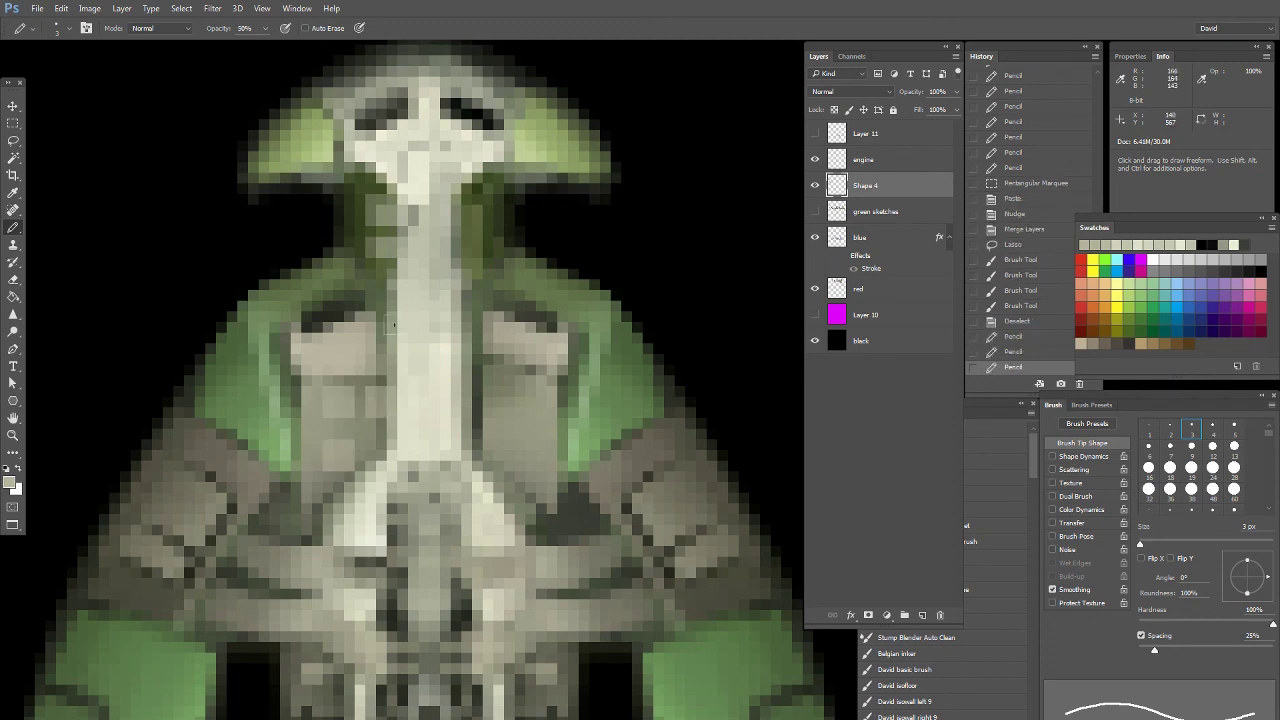
Refine the left hull panel's plating with 2 px pencil dabs in light and dark tones sampled from the hull
click(1170, 430)
key(2)
alt+click(362, 423)
click(342, 391)
click(344, 391)
click(365, 408)
click(383, 419)
alt+click(367, 440)
key(5)
click(366, 388)
click(392, 437)
Dab subtle darker pixels along the ship's pale central spine with the 2 px pencil at 10% opacity
alt+click(388, 381)
click(409, 360)
key(ctrl+z)
key(1)
click(397, 362)
click(418, 409)
click(409, 309)
click(418, 378)
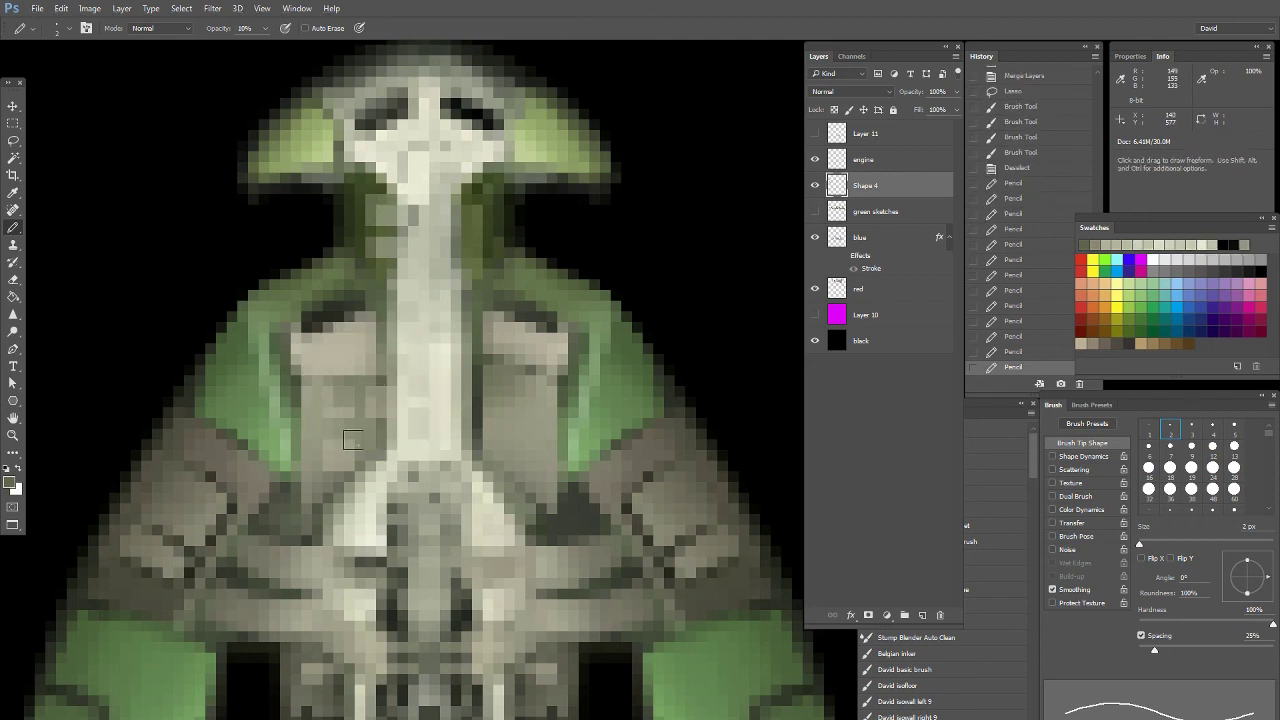
Add small plating spots to the left lower green wing using sampled brown at 50% and pale cream at 20% opacity
drag(262, 534, 360, 294)
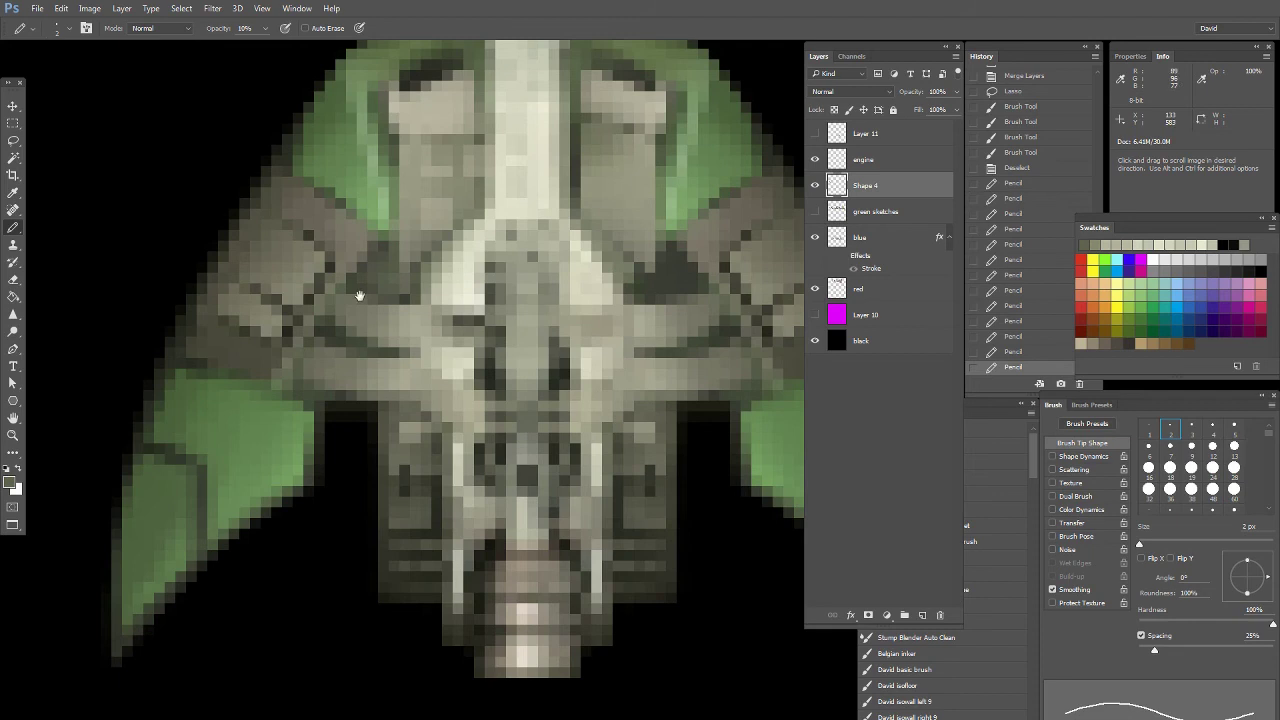
alt+click(260, 316)
key(5)
click(243, 425)
alt+click(450, 280)
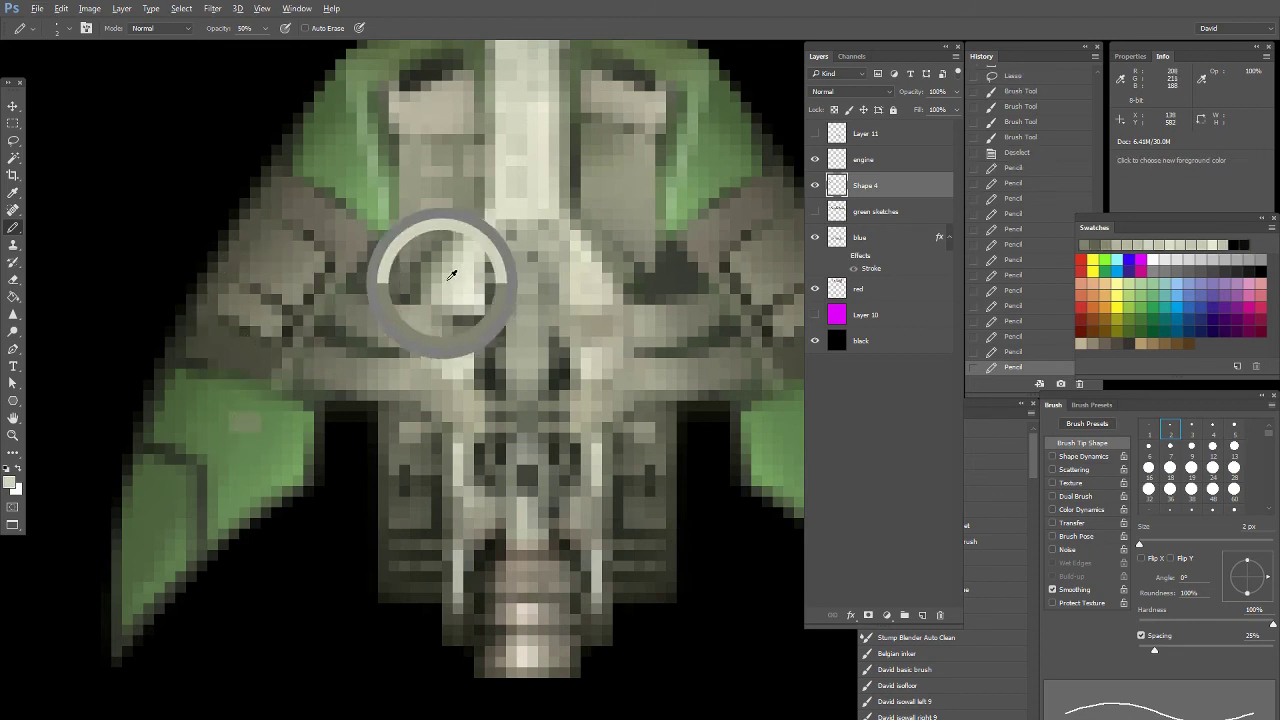
key(2)
click(240, 475)
click(281, 433)
click(145, 561)
Add more wear marks across the left green wing and its tip with a colour sampled from the wing at 30% opacity
alt+click(240, 421)
key(3)
click(215, 413)
drag(165, 507, 165, 529)
click(143, 541)
Add faint pencil spots in a sampled hull tan to the left green shoulder and upper hull, checking the ship at actual size
double_click(13, 435)
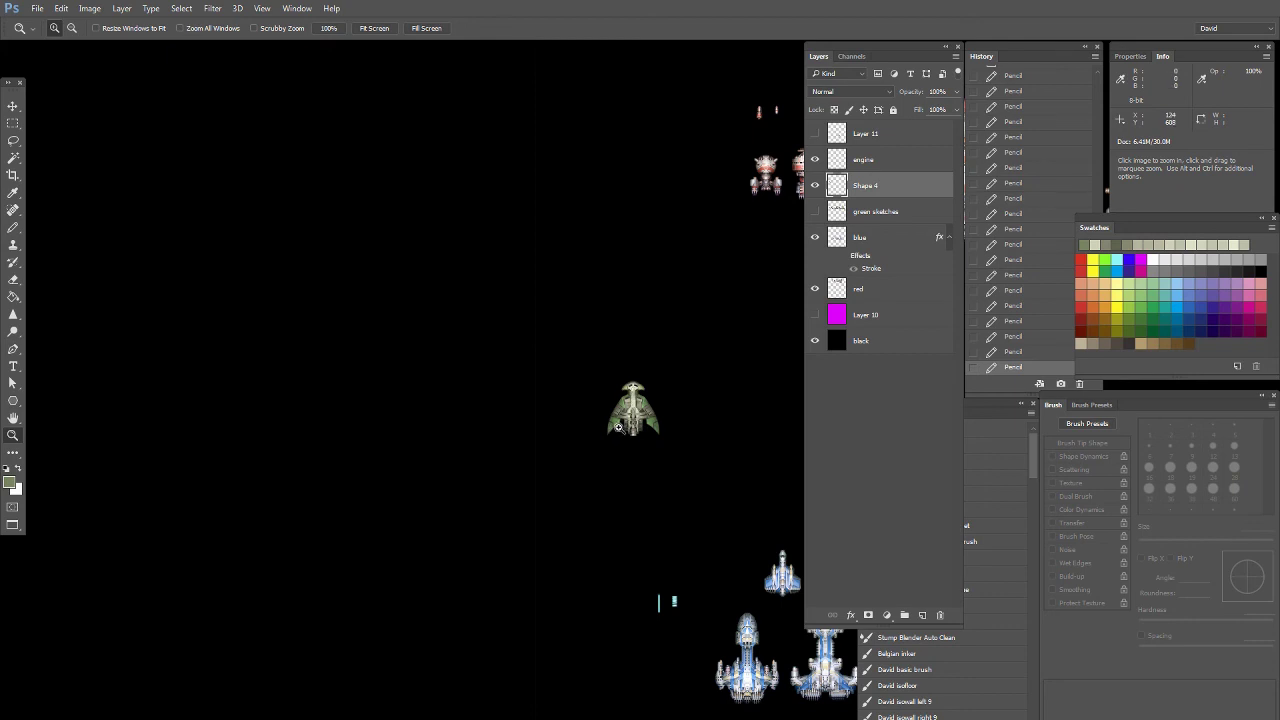
drag(619, 428, 523, 442)
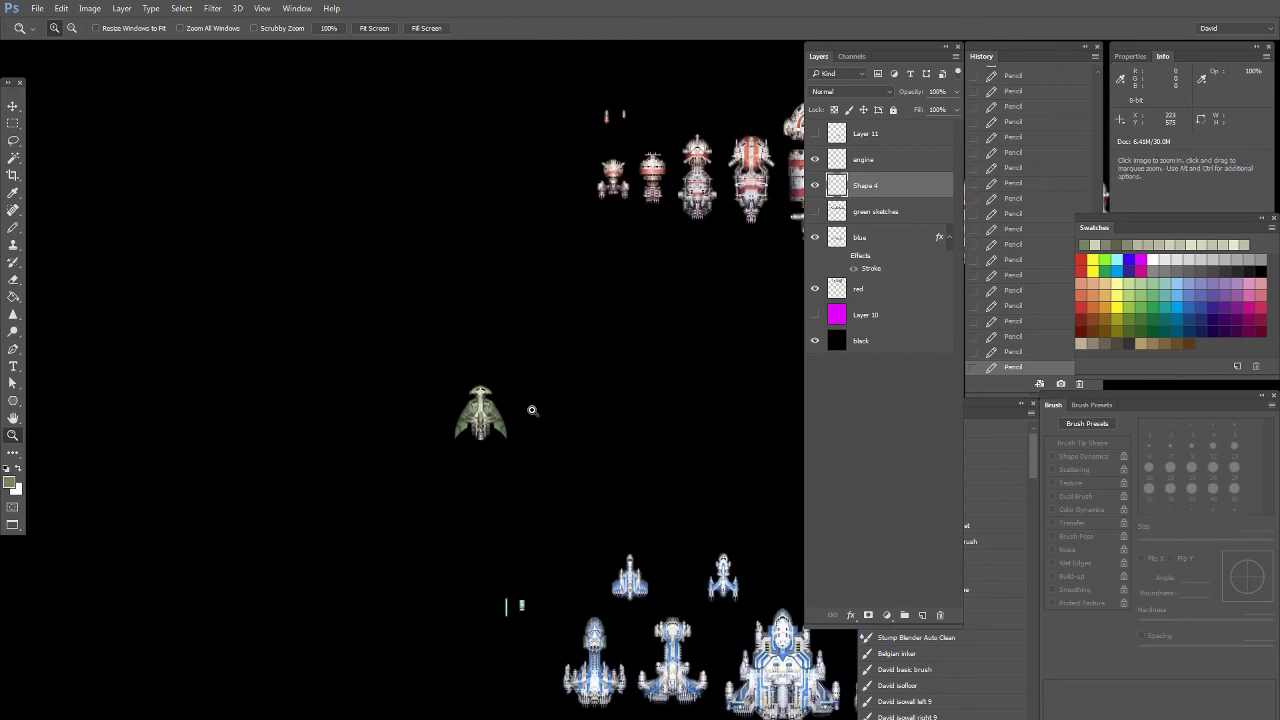
drag(537, 368, 459, 446)
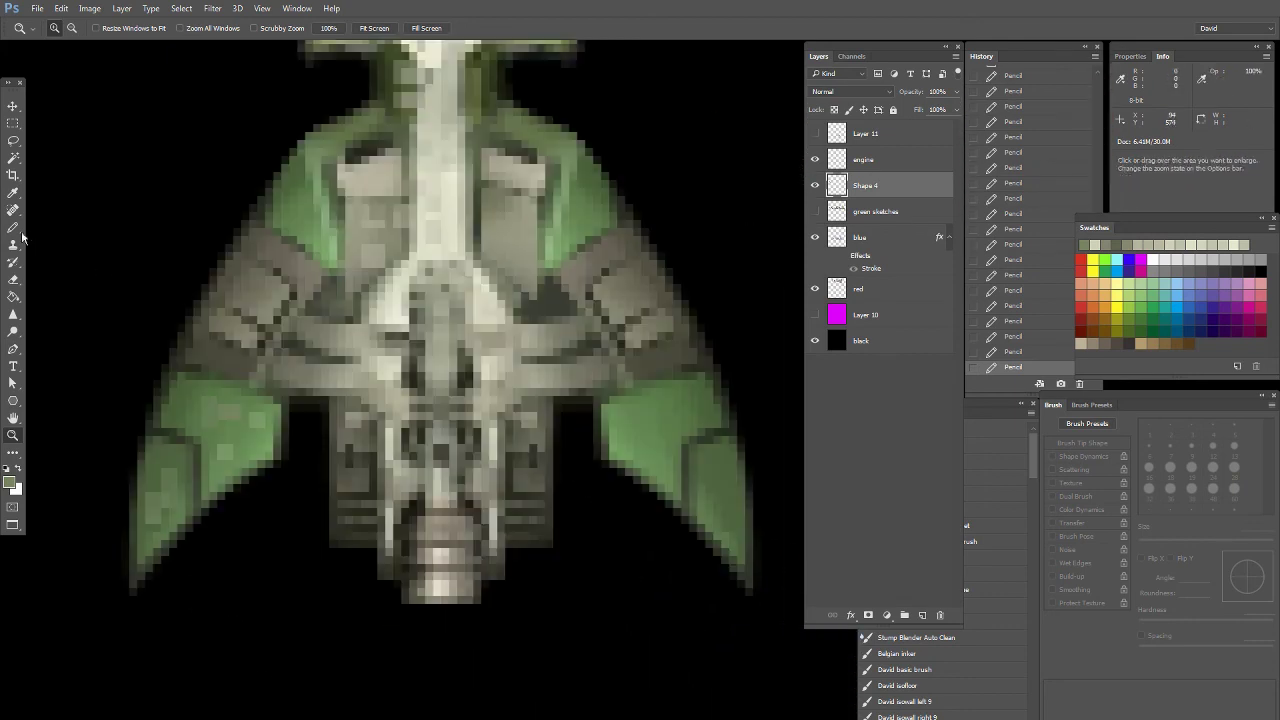
click(15, 229)
alt+click(354, 199)
key(1)
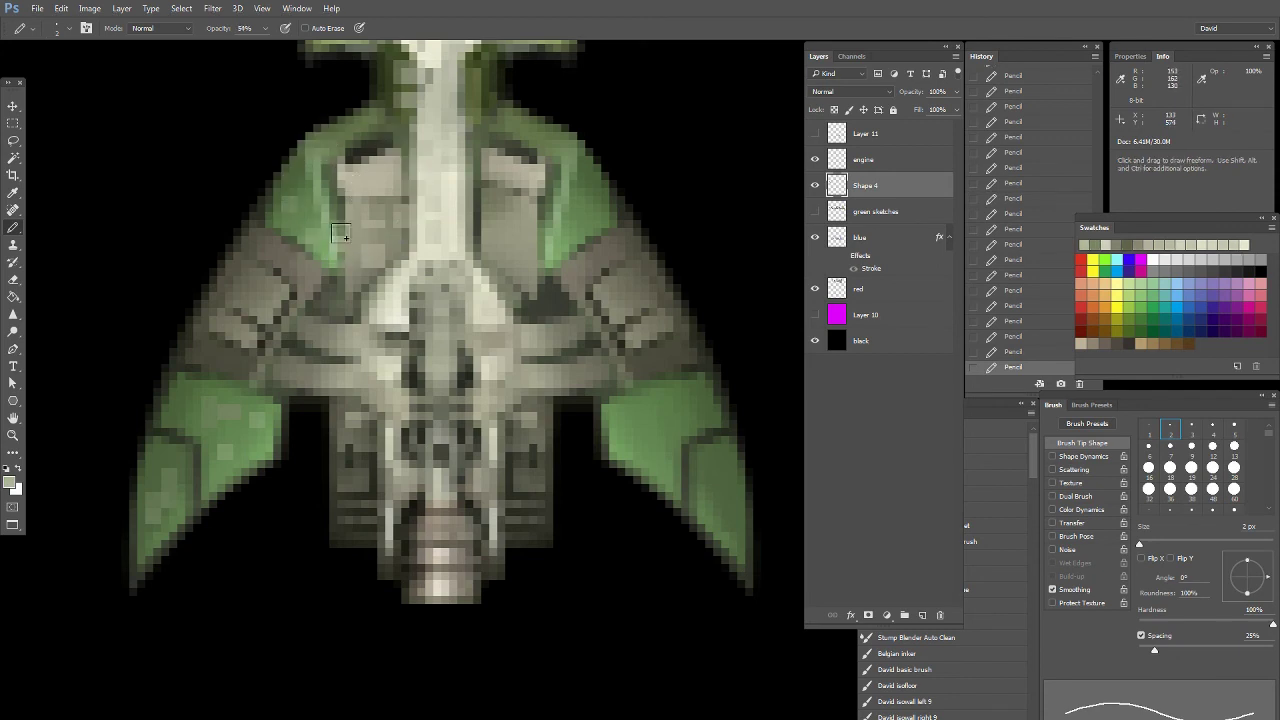
key(3)
key(4)
key(space)
drag(196, 266, 138, 309)
Marquee-select the right half of the ship on the Shape 4 layer and delete it
double_click(14, 436)
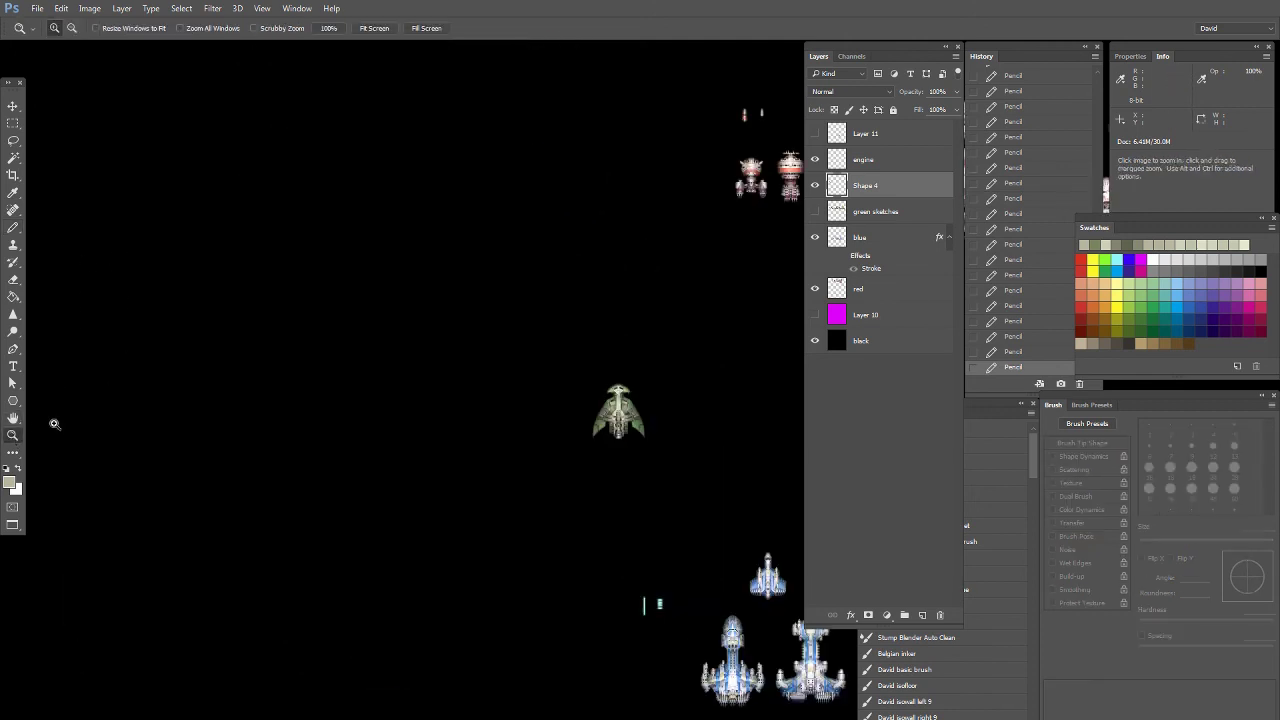
scroll(640, 412, up, 8)
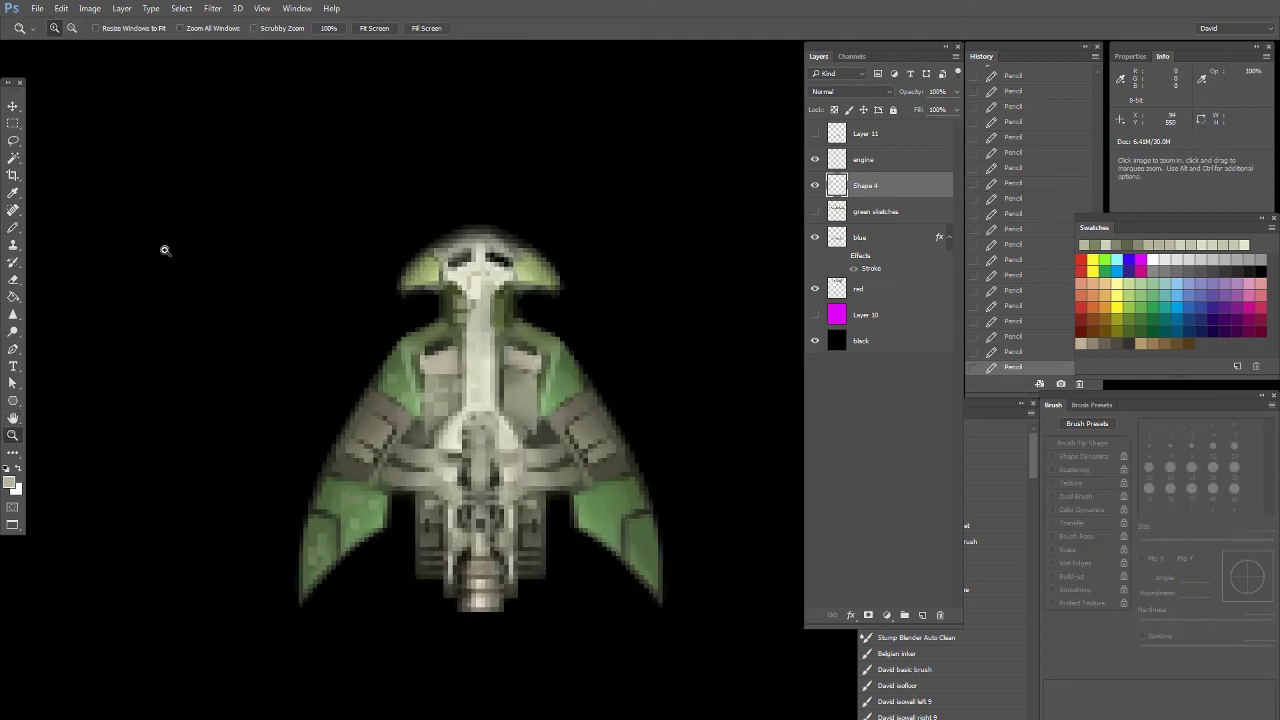
click(12, 124)
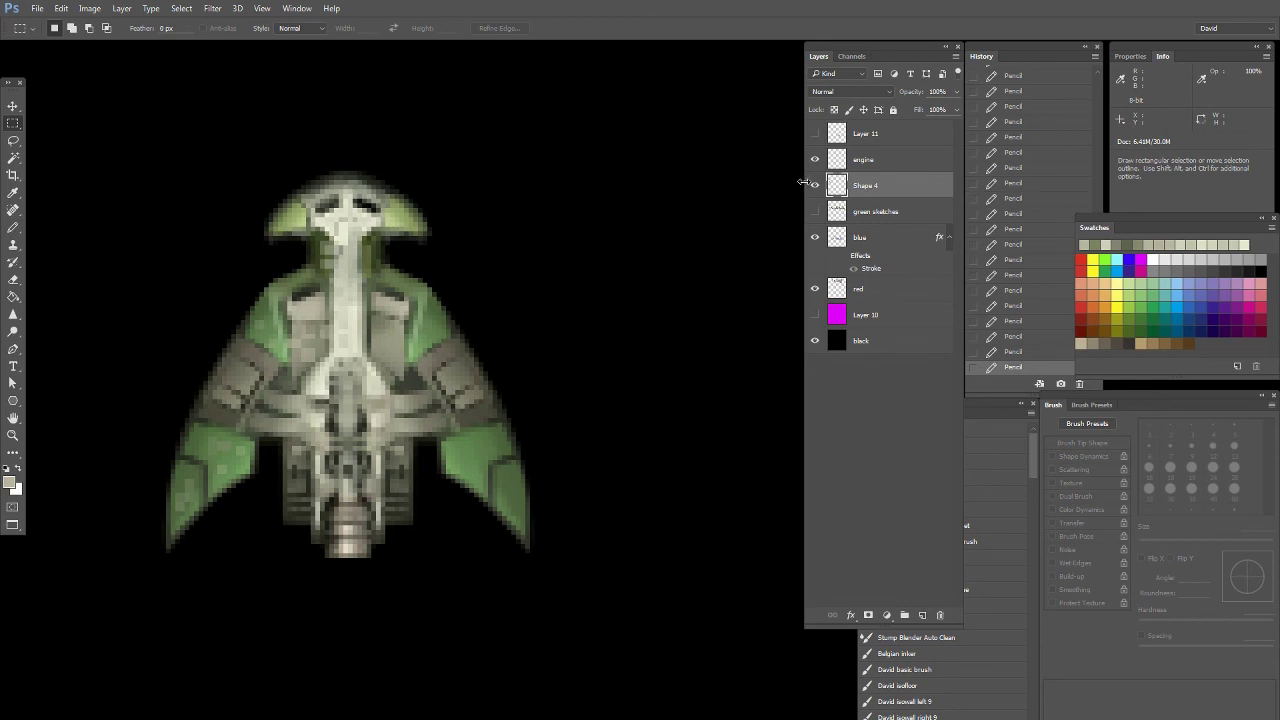
click(815, 185)
click(815, 185)
drag(352, 160, 641, 683)
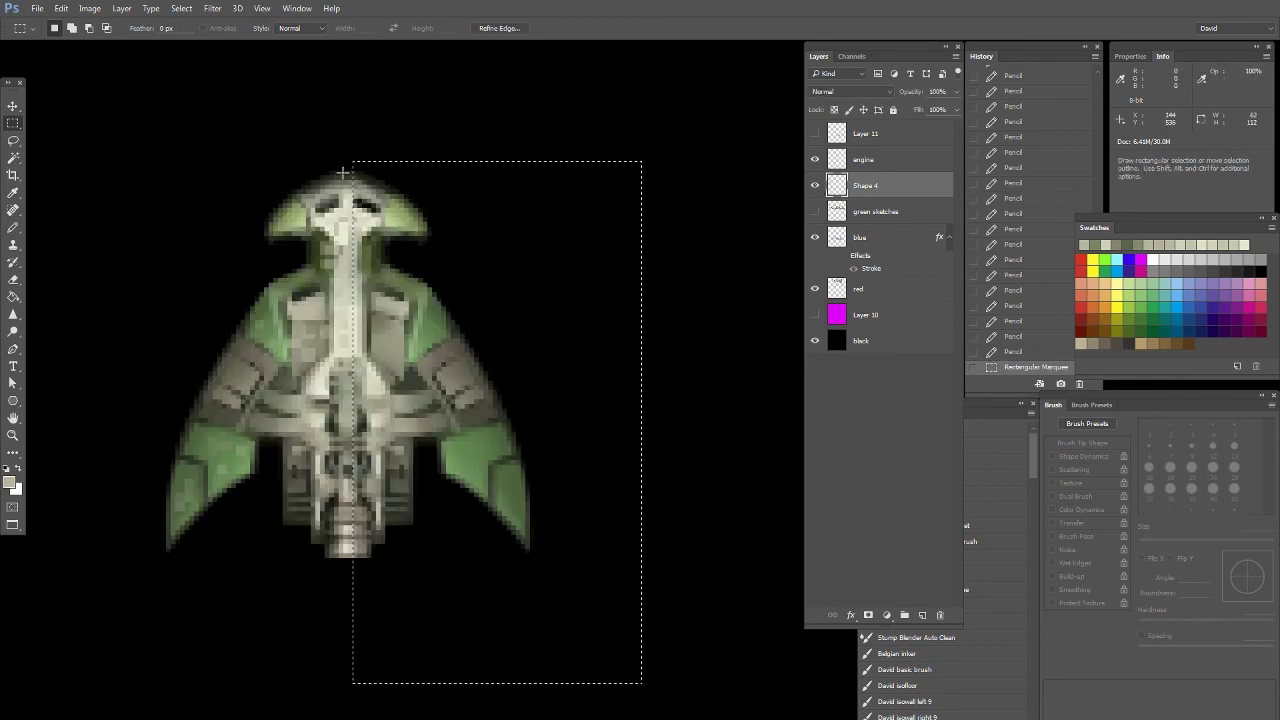
key(Delete)
Duplicate the ship's left half, flip the copy horizontally, align it as the right half, and deselect
drag(291, 314, 82, 705)
drag(255, 390, 502, 352)
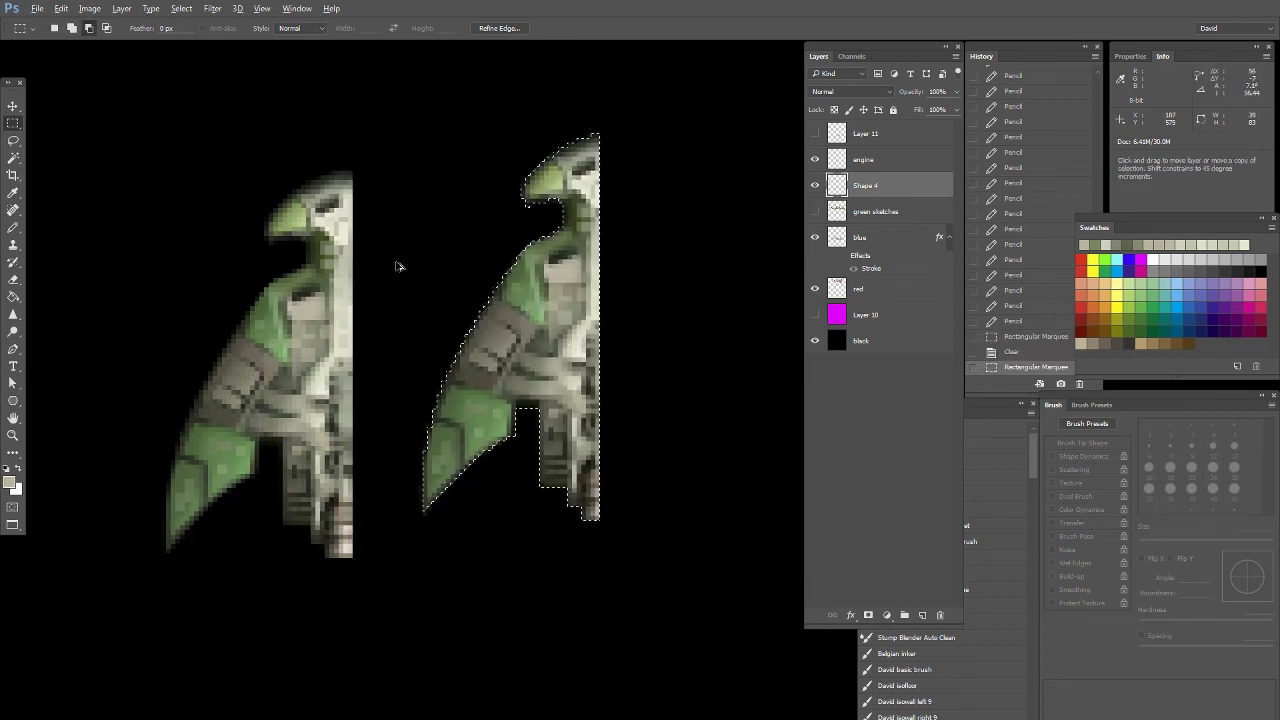
click(62, 8)
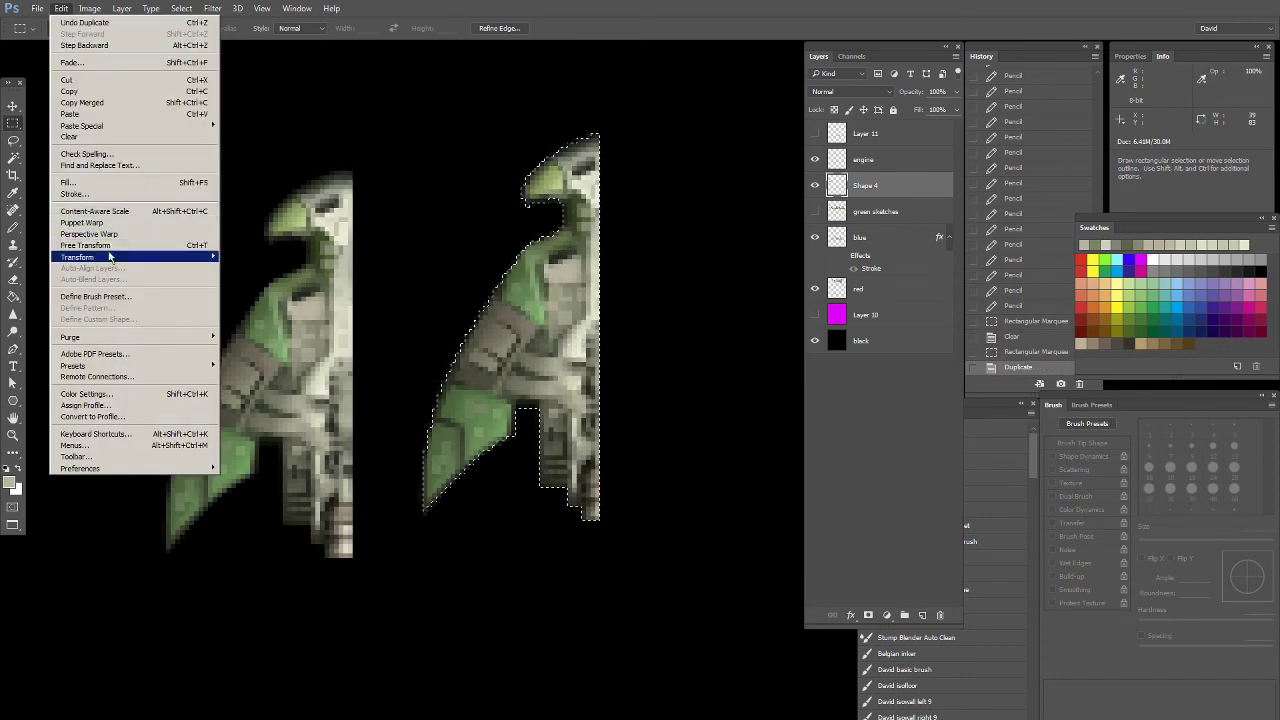
mouse_move(135, 262)
click(250, 388)
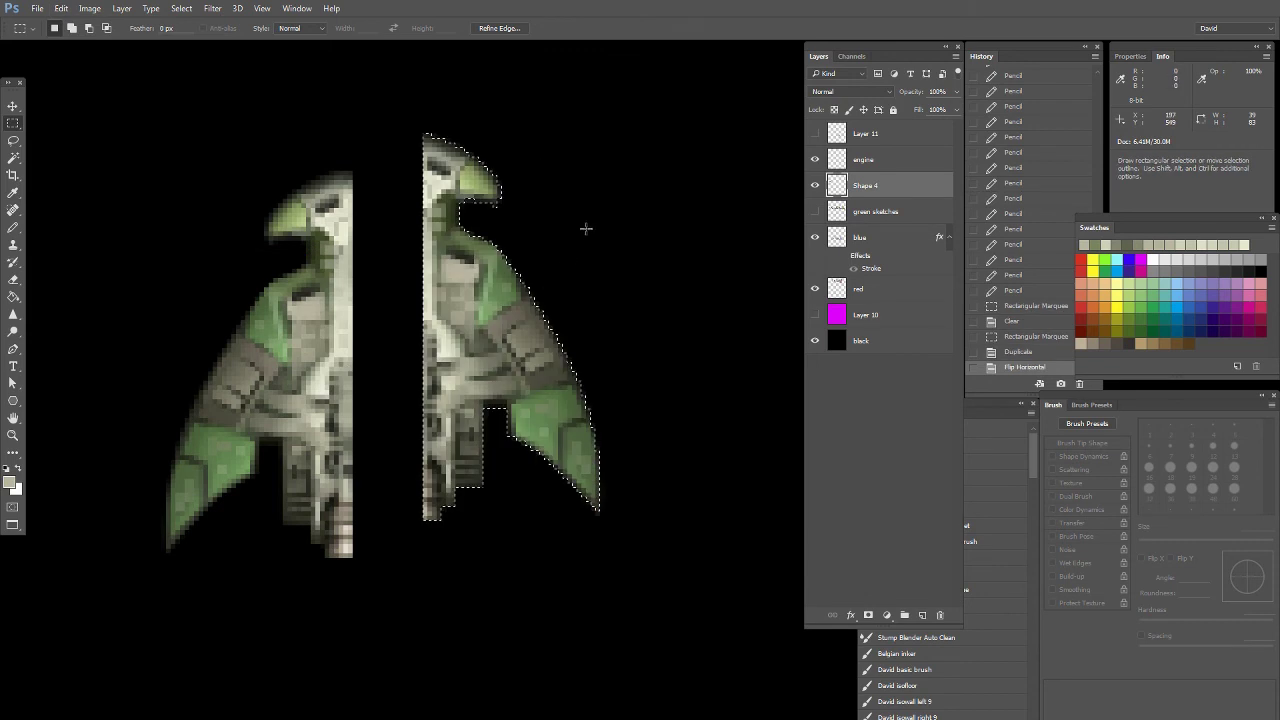
drag(445, 225, 374, 212)
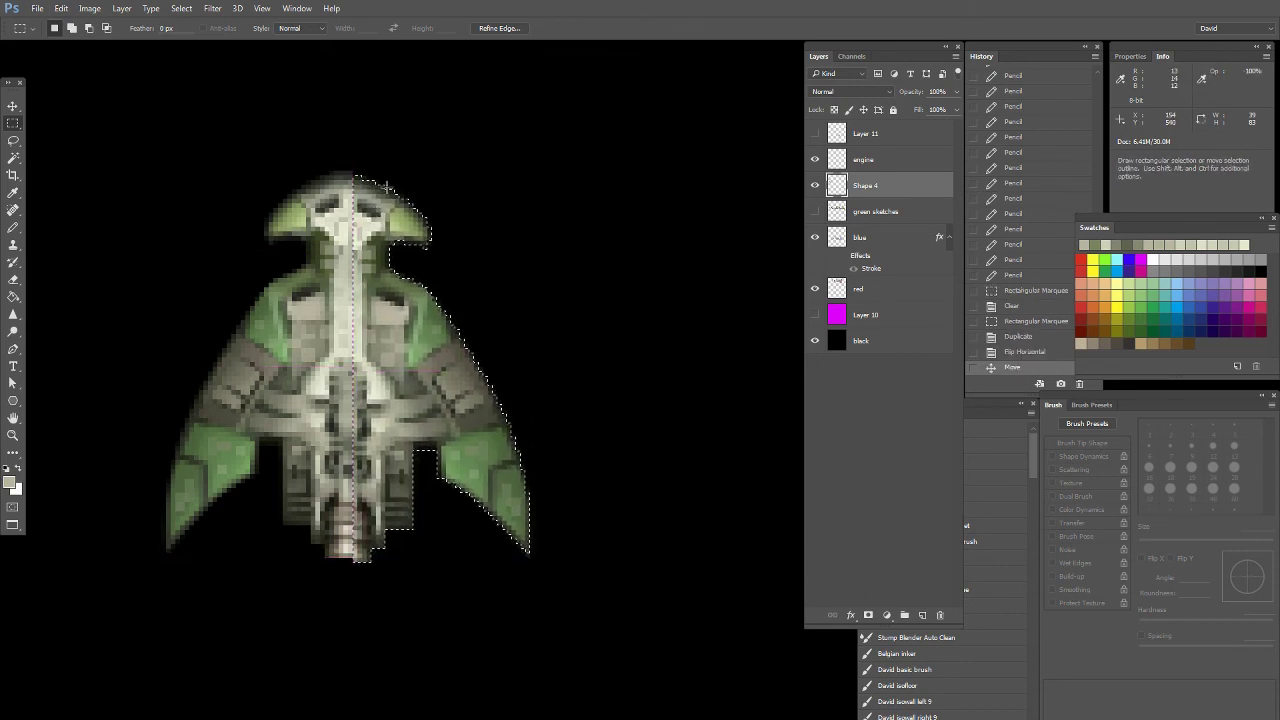
key(ctrl+d)
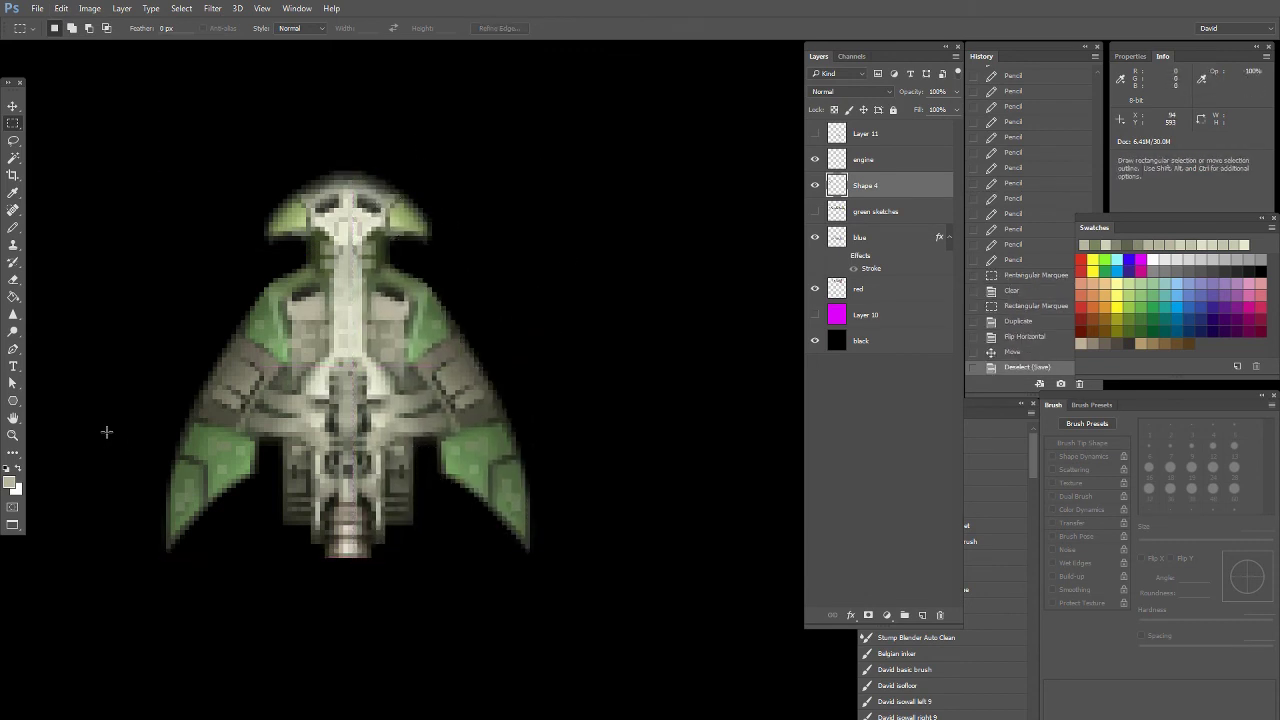
Check the mirrored green ship at actual size beside the fleet sprites and return to a close-up
click(12, 437)
double_click(12, 438)
drag(626, 446, 454, 400)
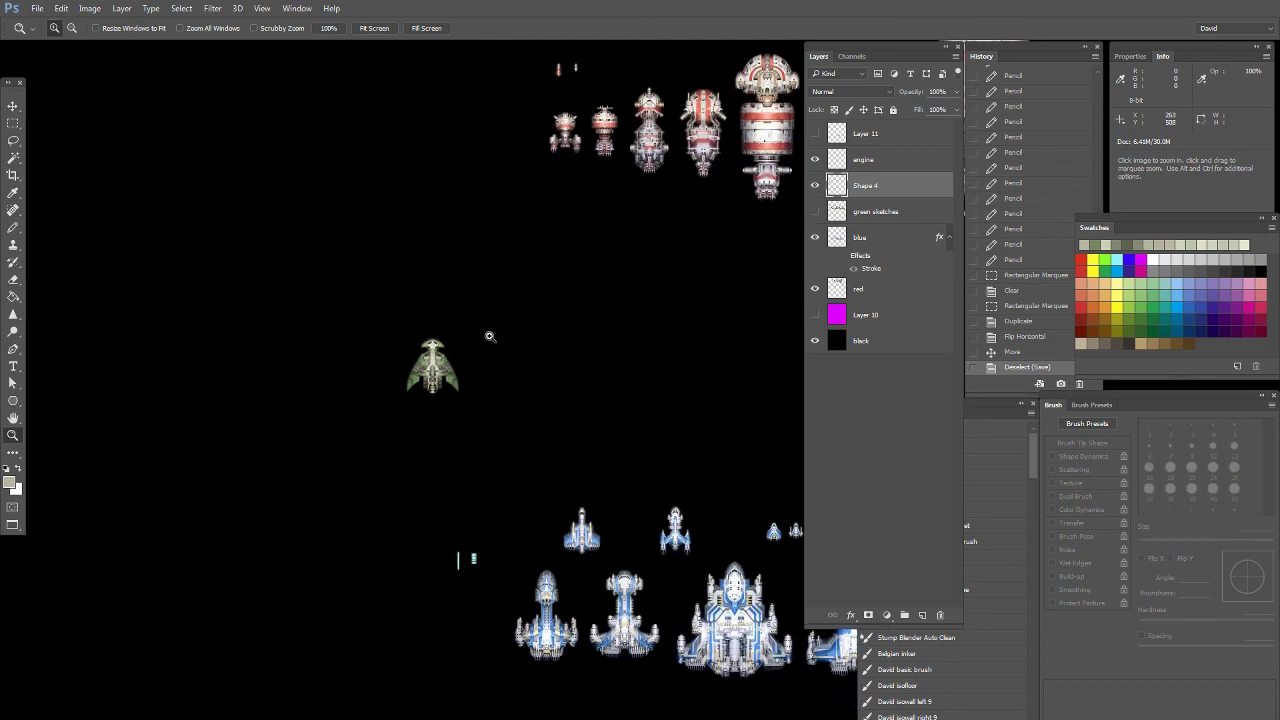
drag(404, 444, 402, 440)
click(525, 420)
drag(525, 420, 383, 385)
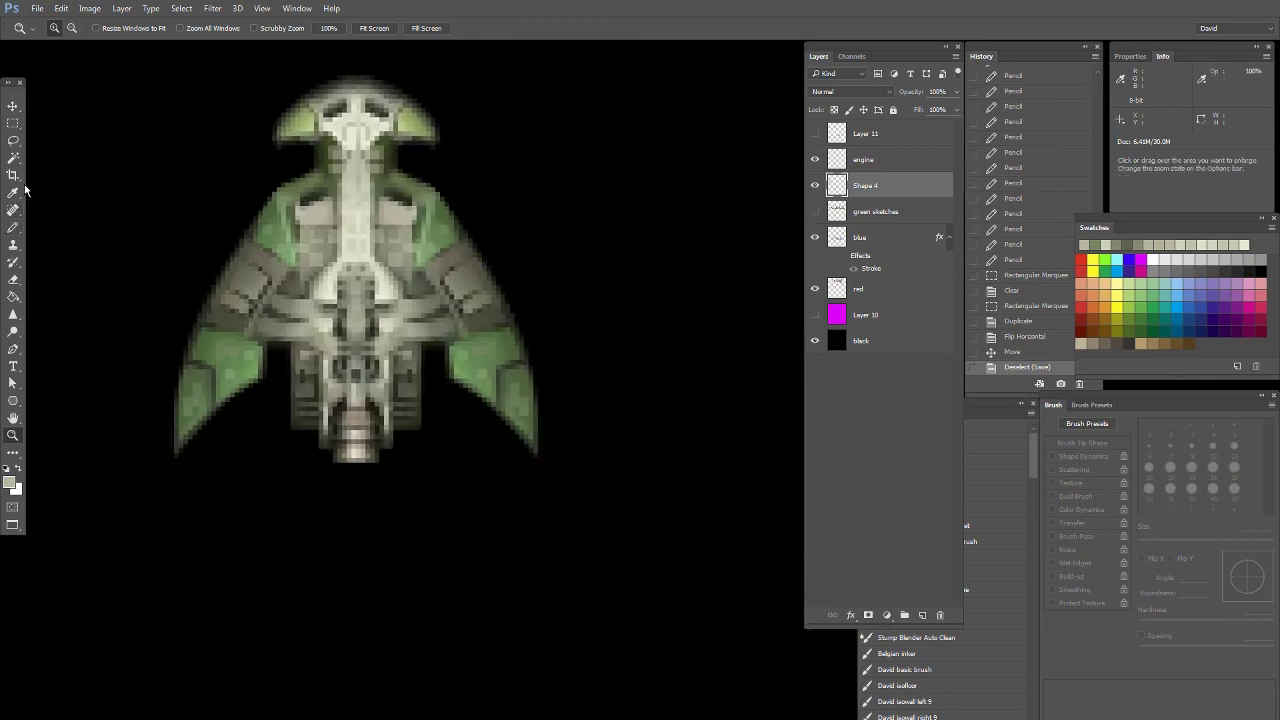
Lock the Shape 4 layer's transparent pixels and choose a 9 px soft brush
click(13, 140)
click(835, 110)
right_click(13, 228)
click(40, 228)
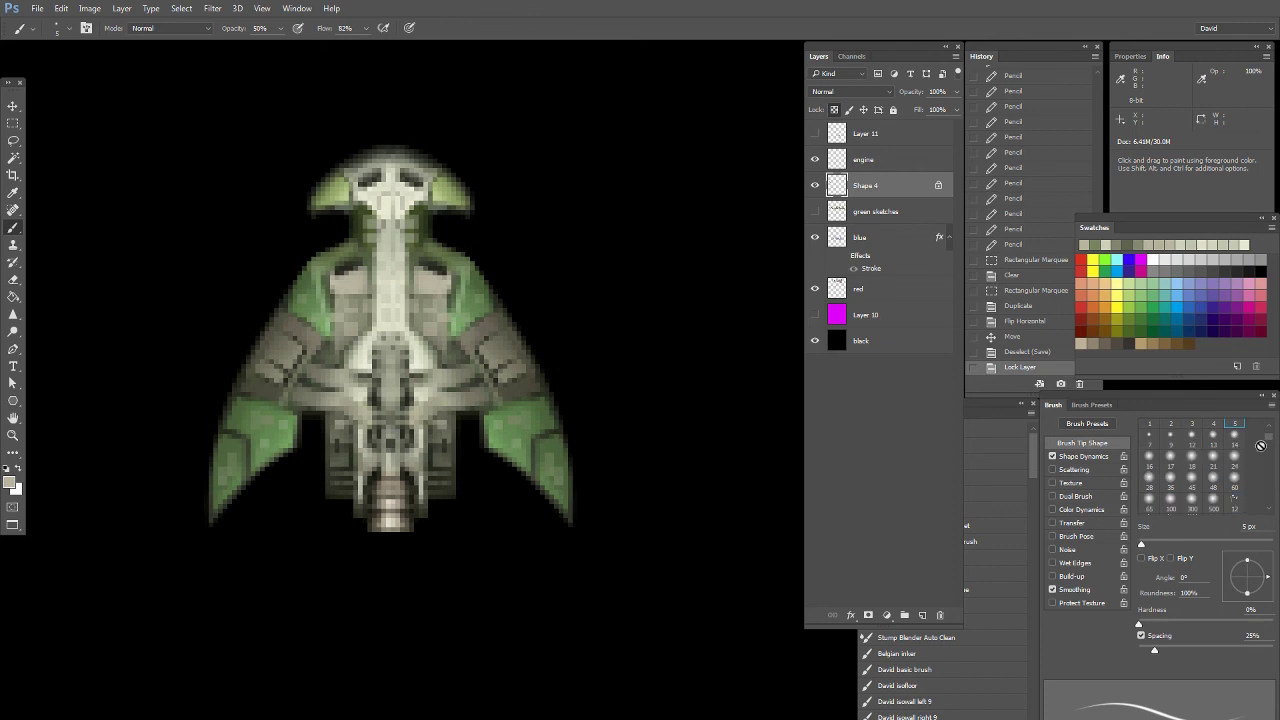
click(1150, 437)
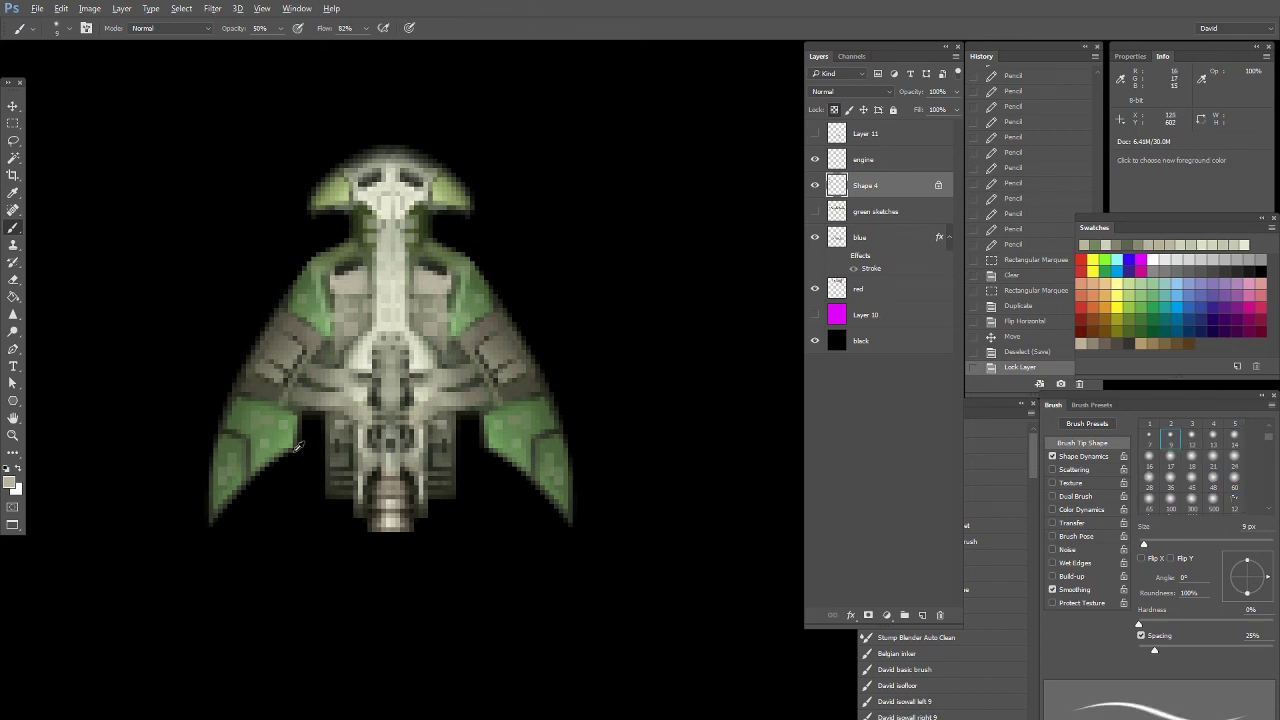
Brush a sampled green at 20% opacity over the left wing's green panels and the green shoulder
alt+click(264, 427)
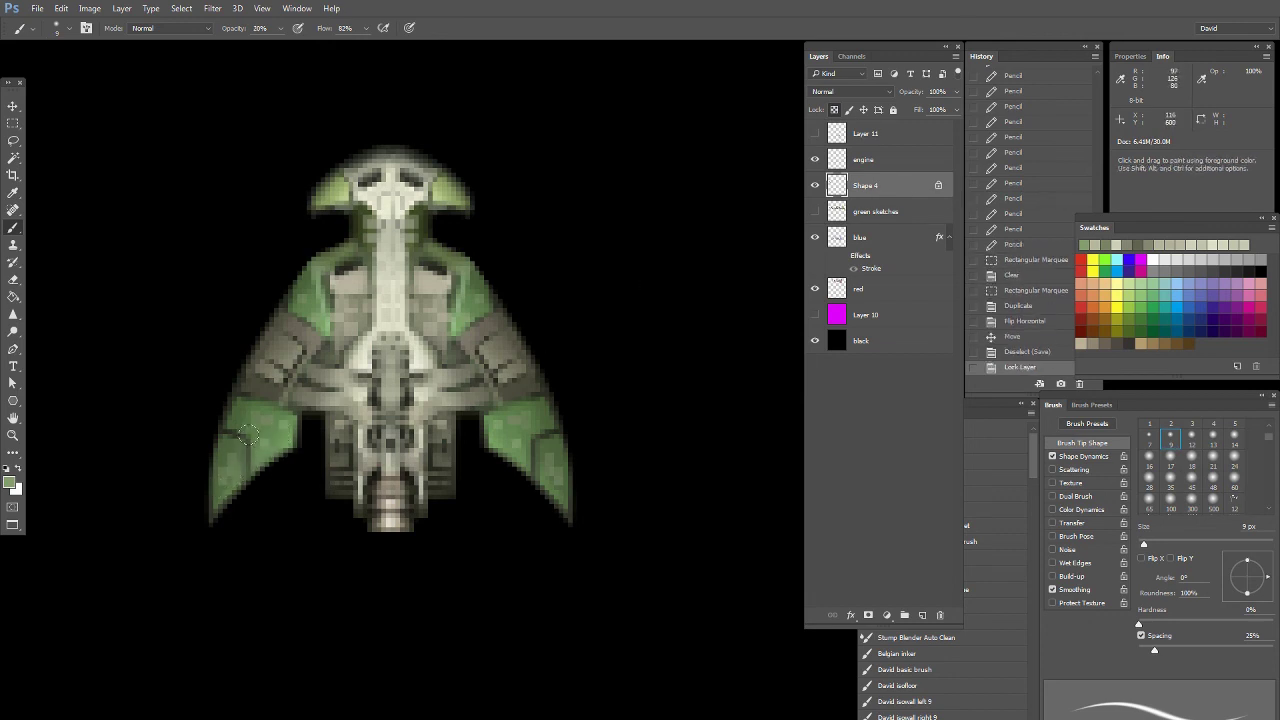
drag(248, 435, 242, 450)
drag(247, 462, 288, 430)
drag(287, 431, 291, 424)
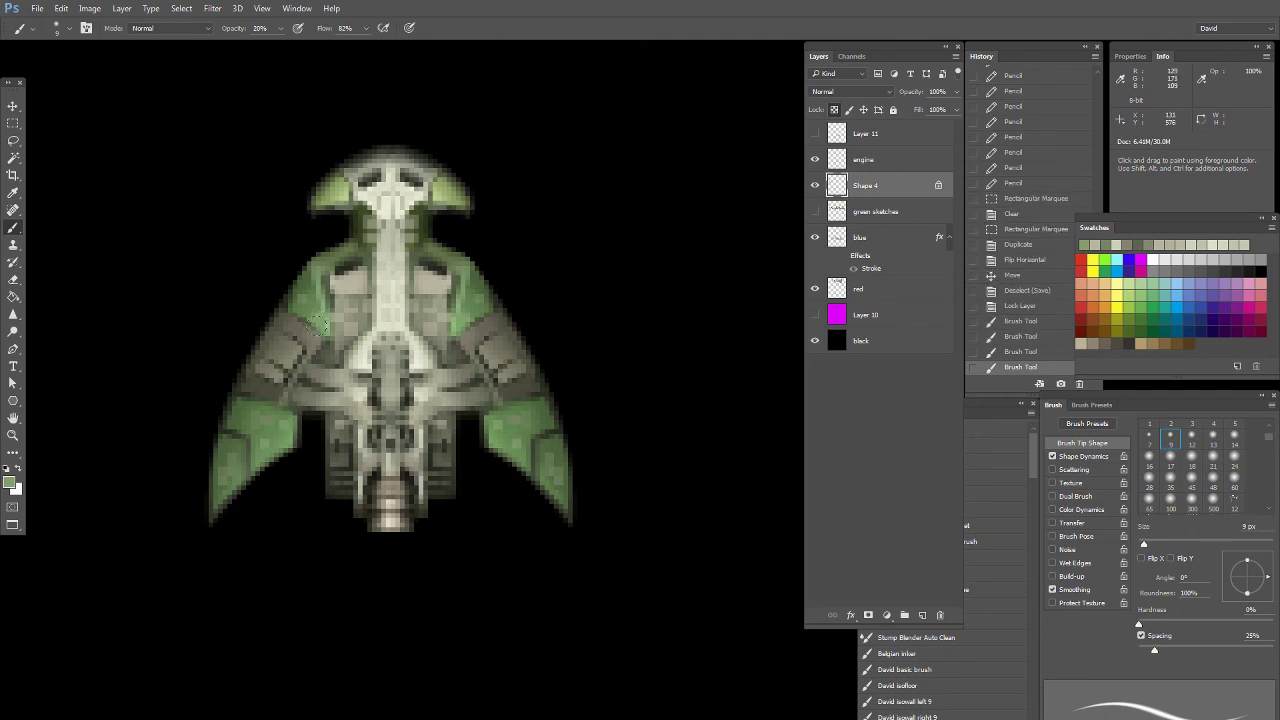
drag(325, 297, 328, 310)
drag(322, 304, 328, 322)
Dab a sampled light tan at 10% opacity over the left hull panel and the central machinery
alt+click(303, 363)
key(1)
click(352, 304)
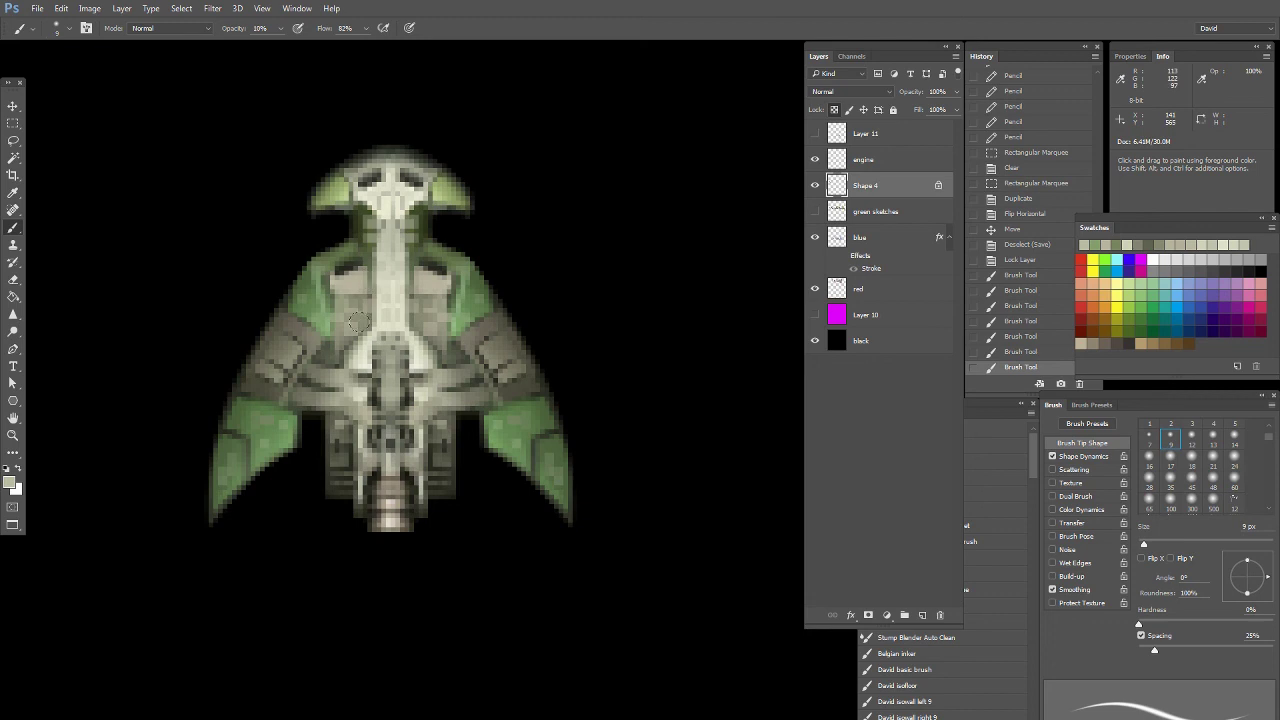
click(352, 322)
click(389, 406)
click(360, 420)
click(368, 345)
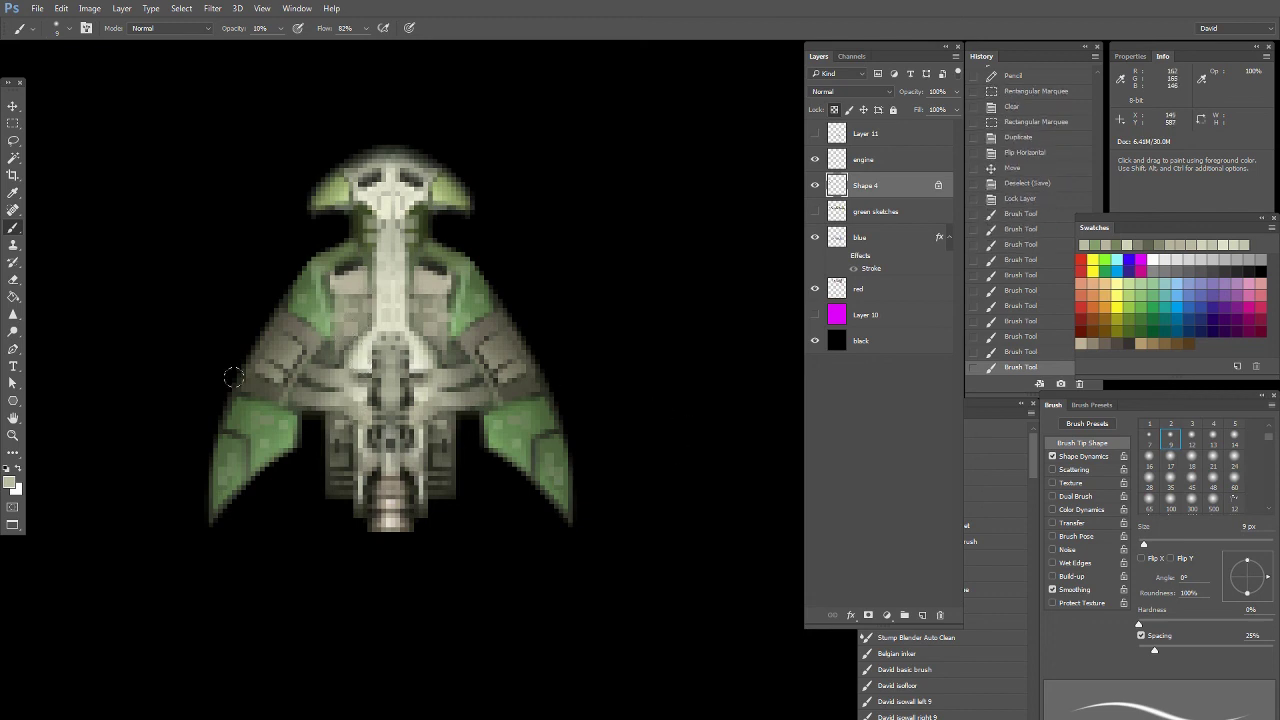
Lighten the ship's central spine with a sampled cream colour at 30% opacity, running a straight stroke down from the head
double_click(14, 436)
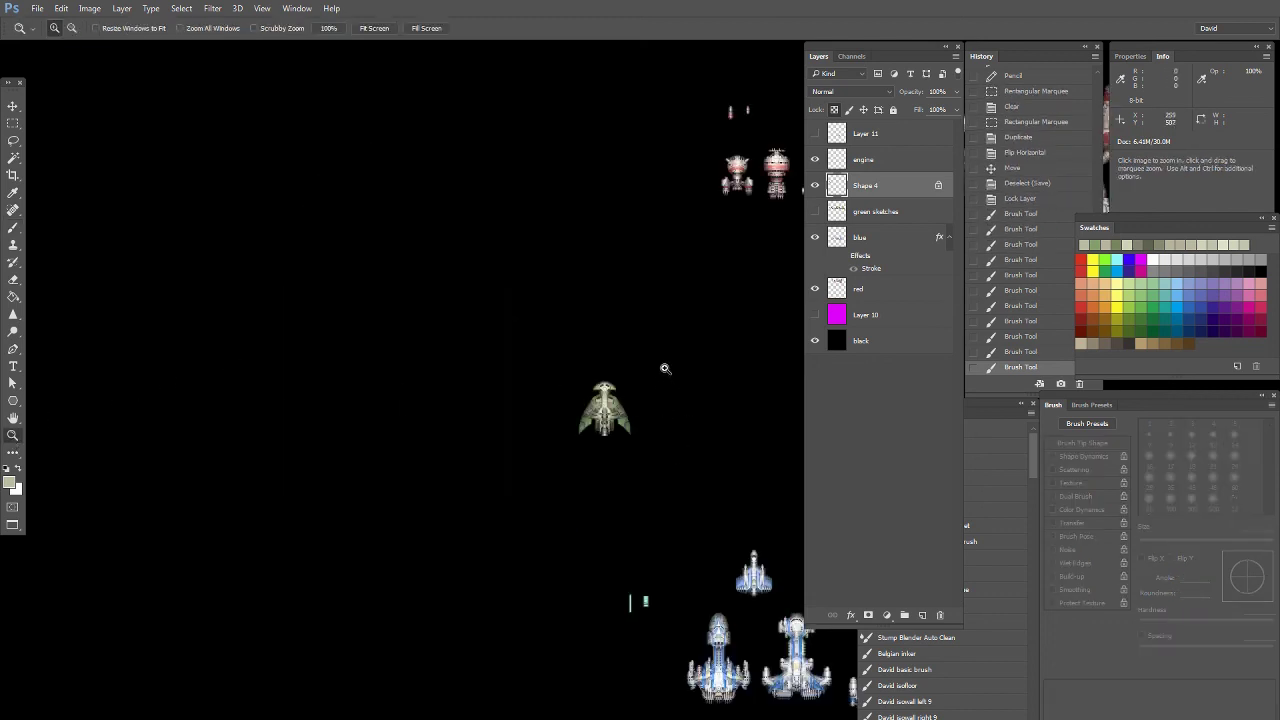
click(628, 403)
key(b)
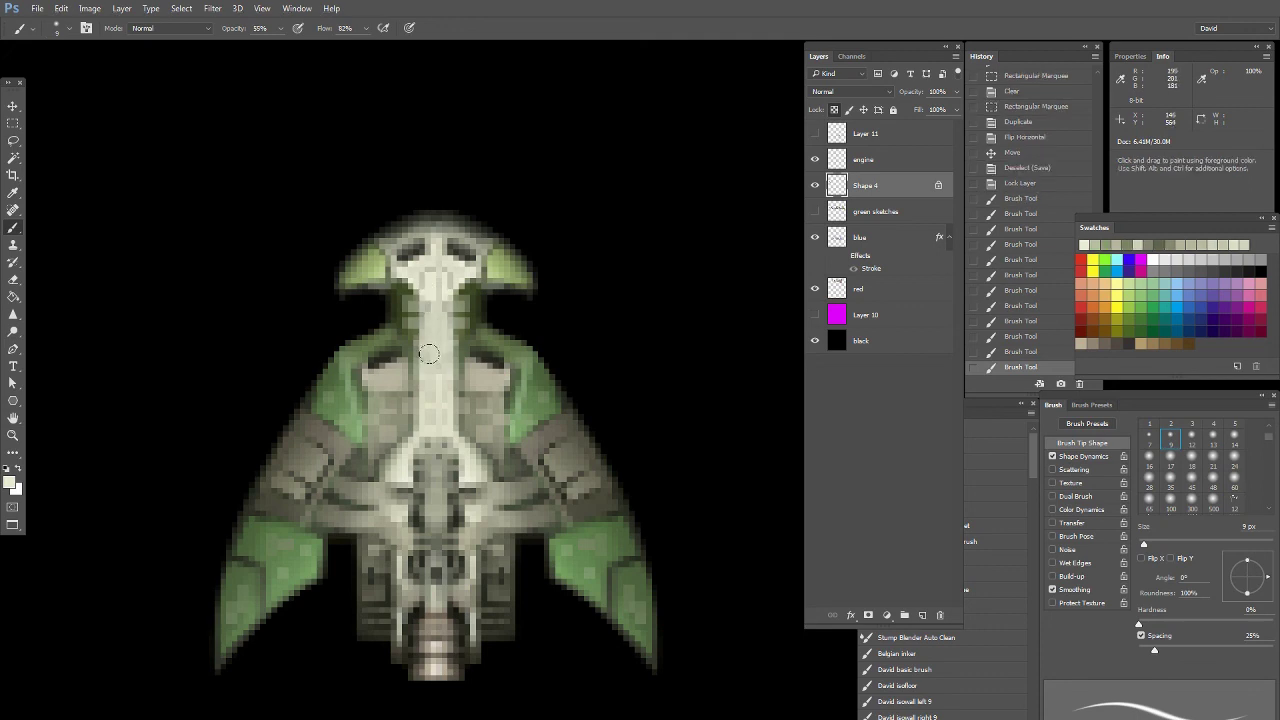
key(3)
alt+click(438, 358)
click(427, 287)
shift+click(427, 359)
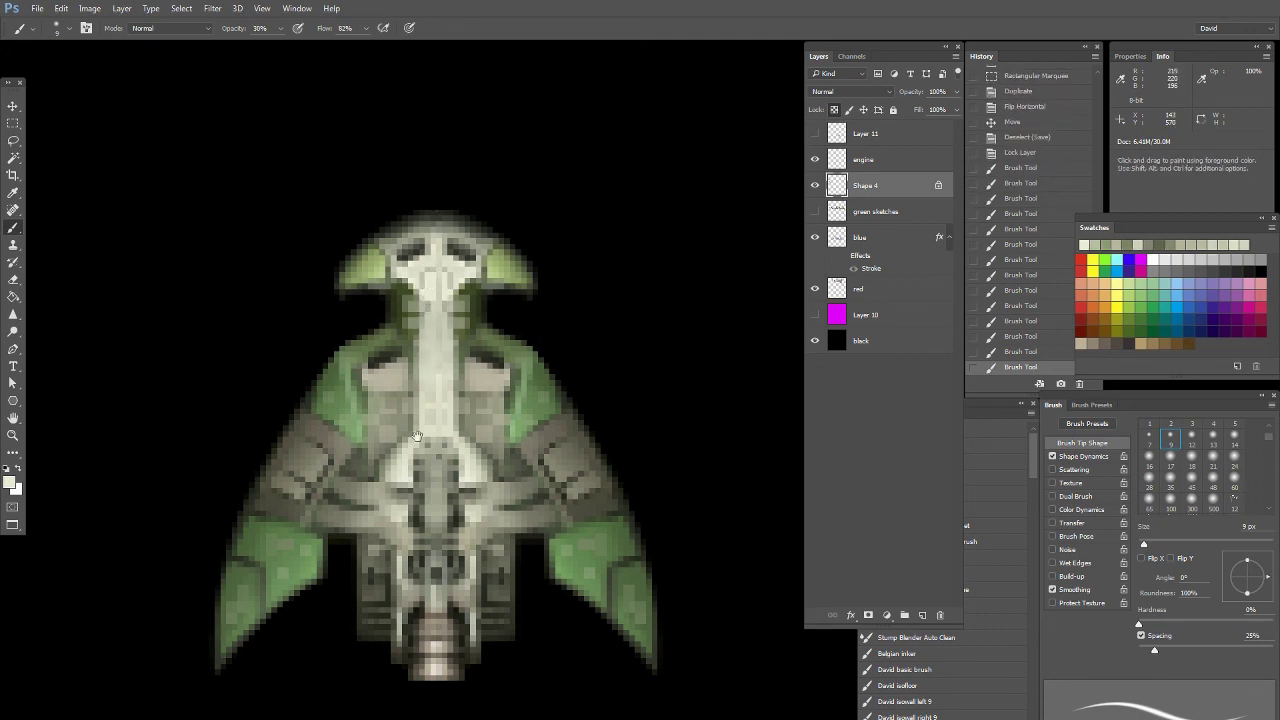
Shade the outer edge near the head's left tip with a near-black 18 px soft brush at 10% opacity
drag(412, 437, 412, 309)
click(1191, 456)
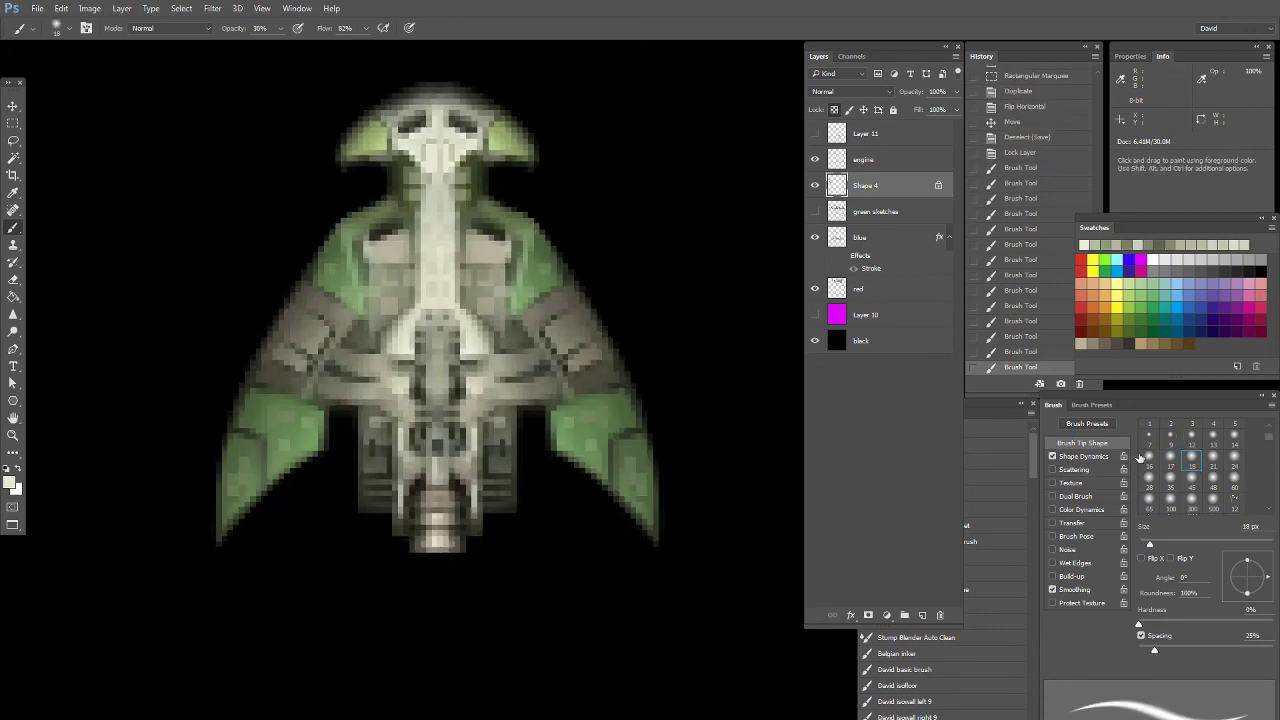
key(x)
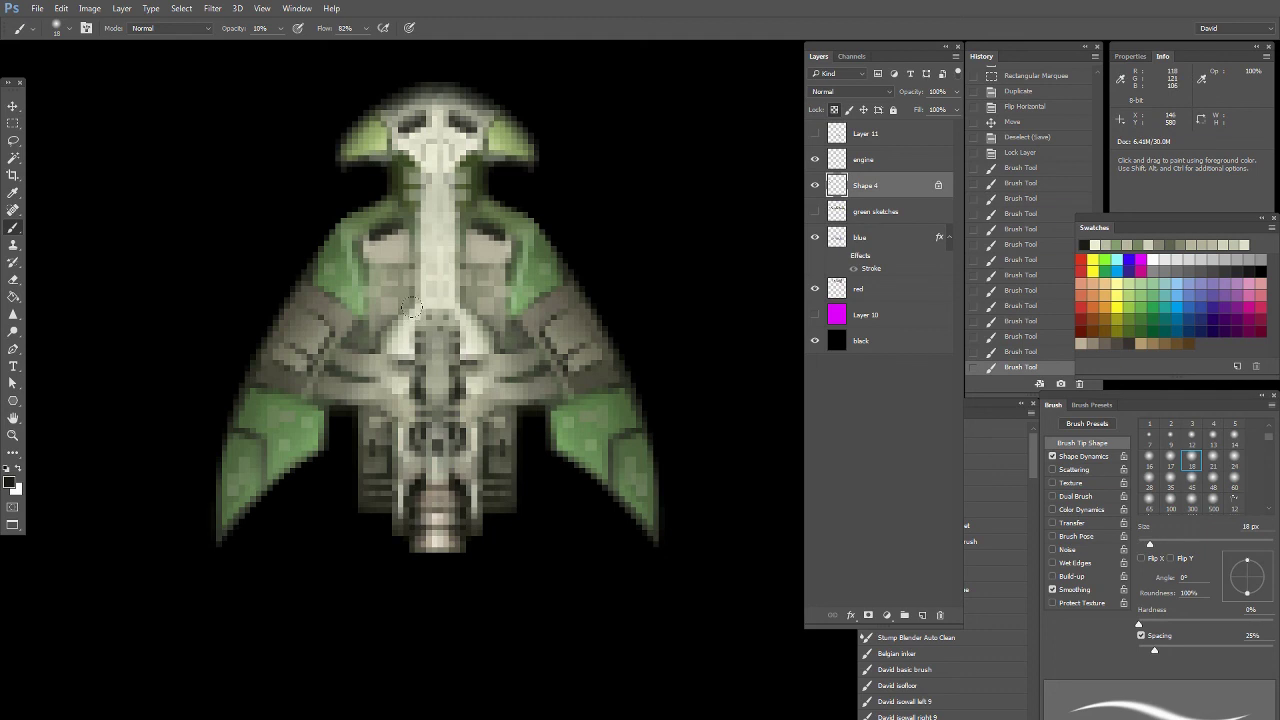
drag(344, 158, 309, 168)
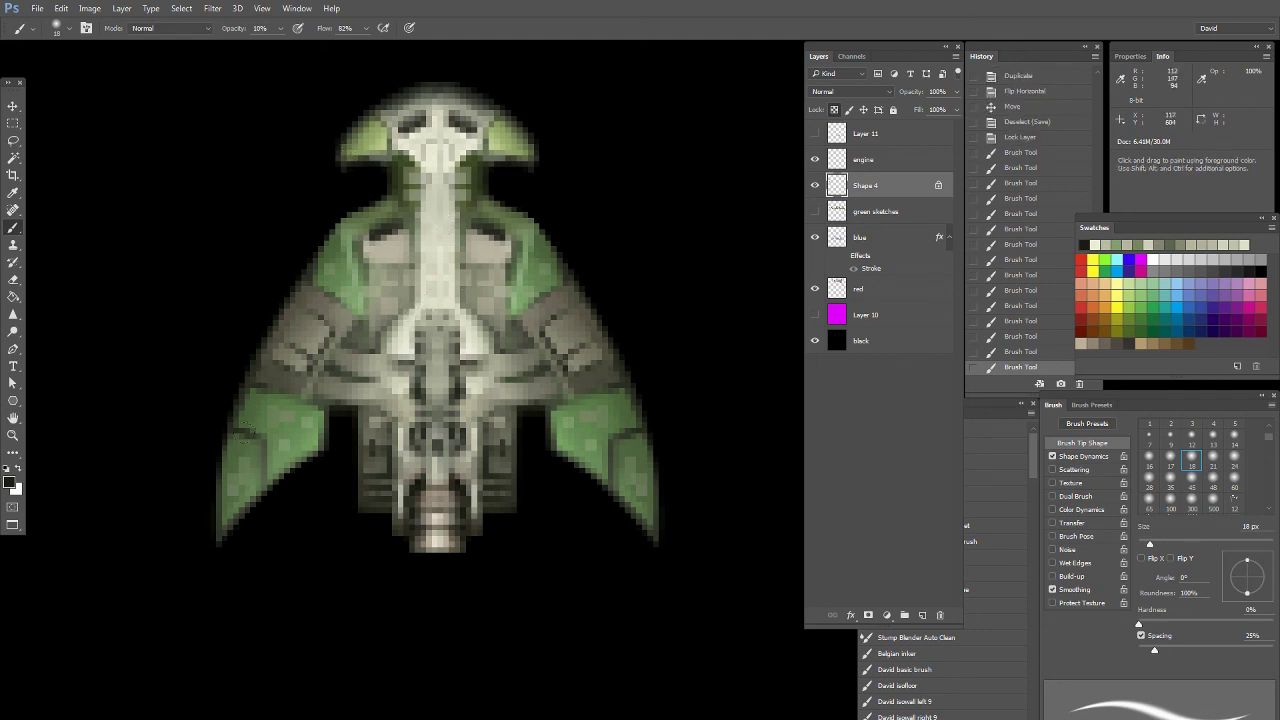
Dodge the highlights on the left wing and right hull panel with a 28 px soft brush at 10% exposure
double_click(12, 437)
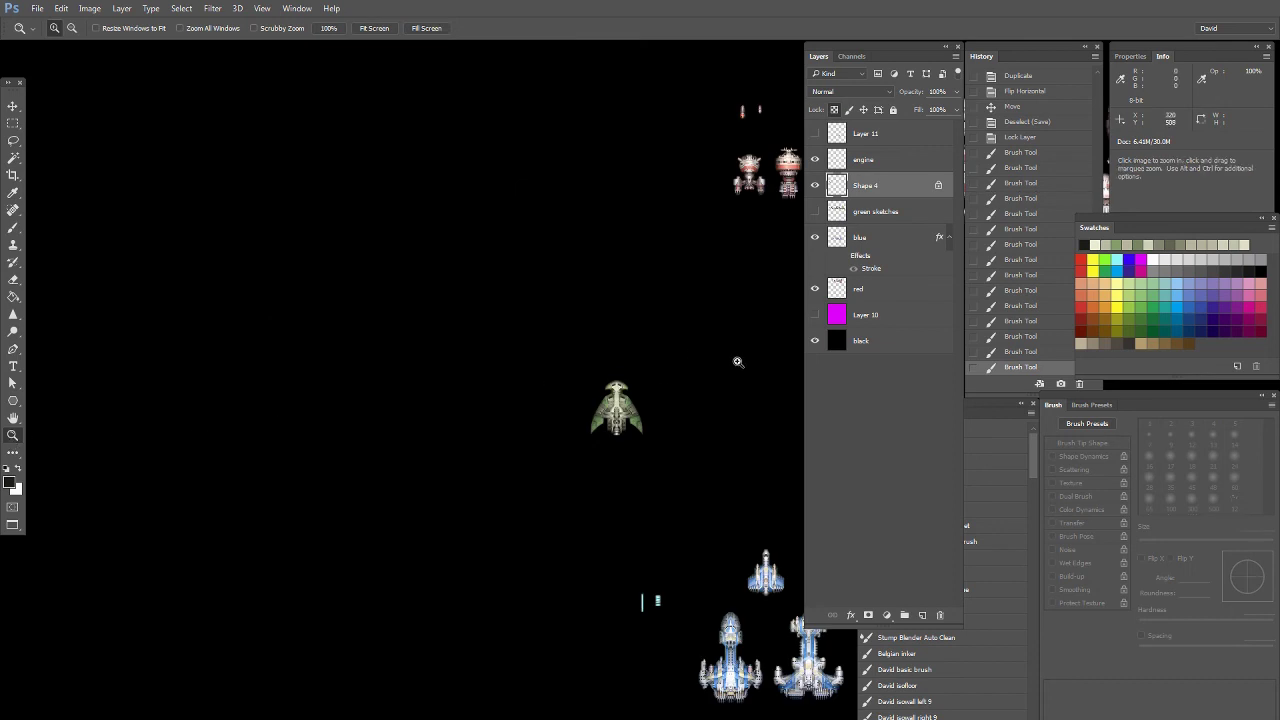
click(618, 428)
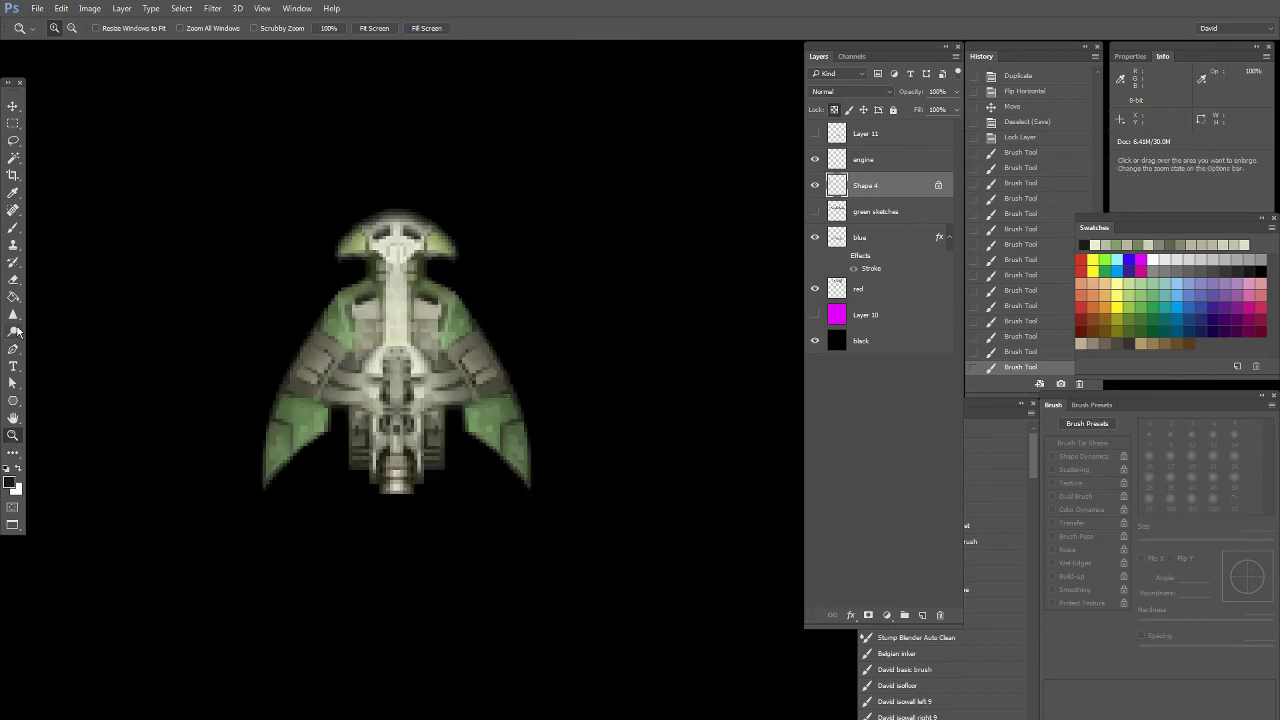
click(14, 332)
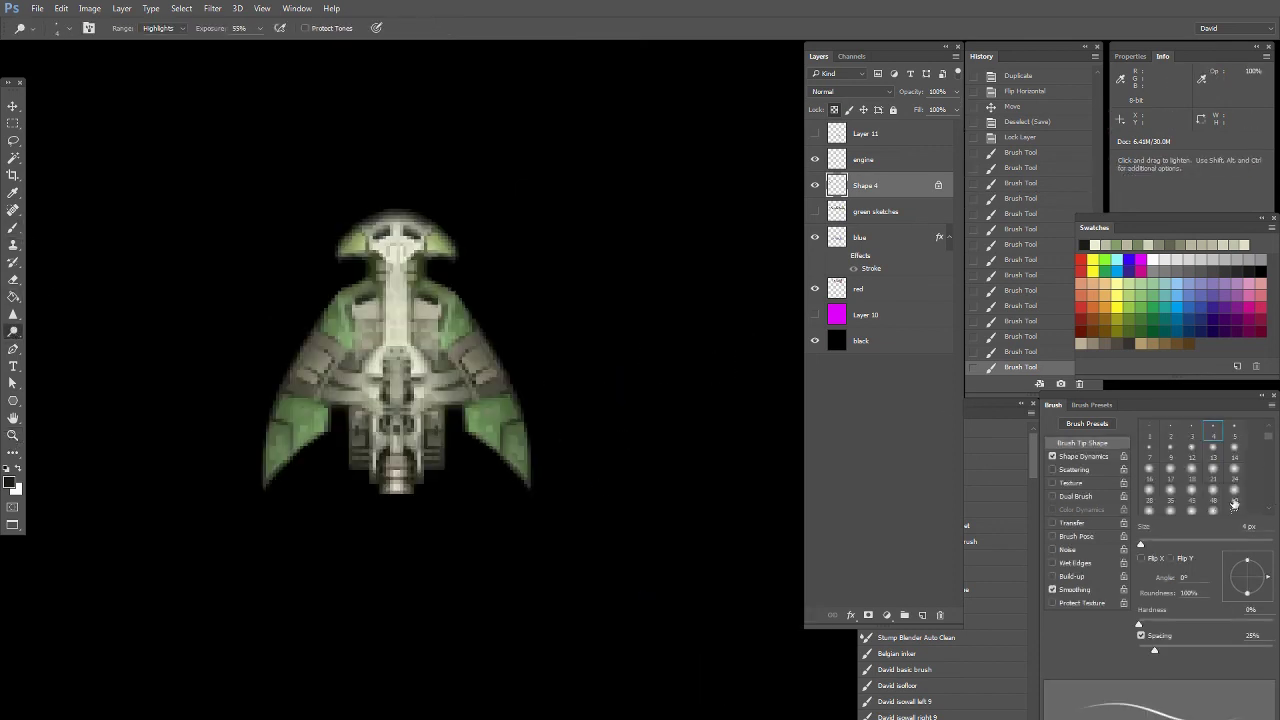
click(1235, 499)
drag(348, 508, 282, 546)
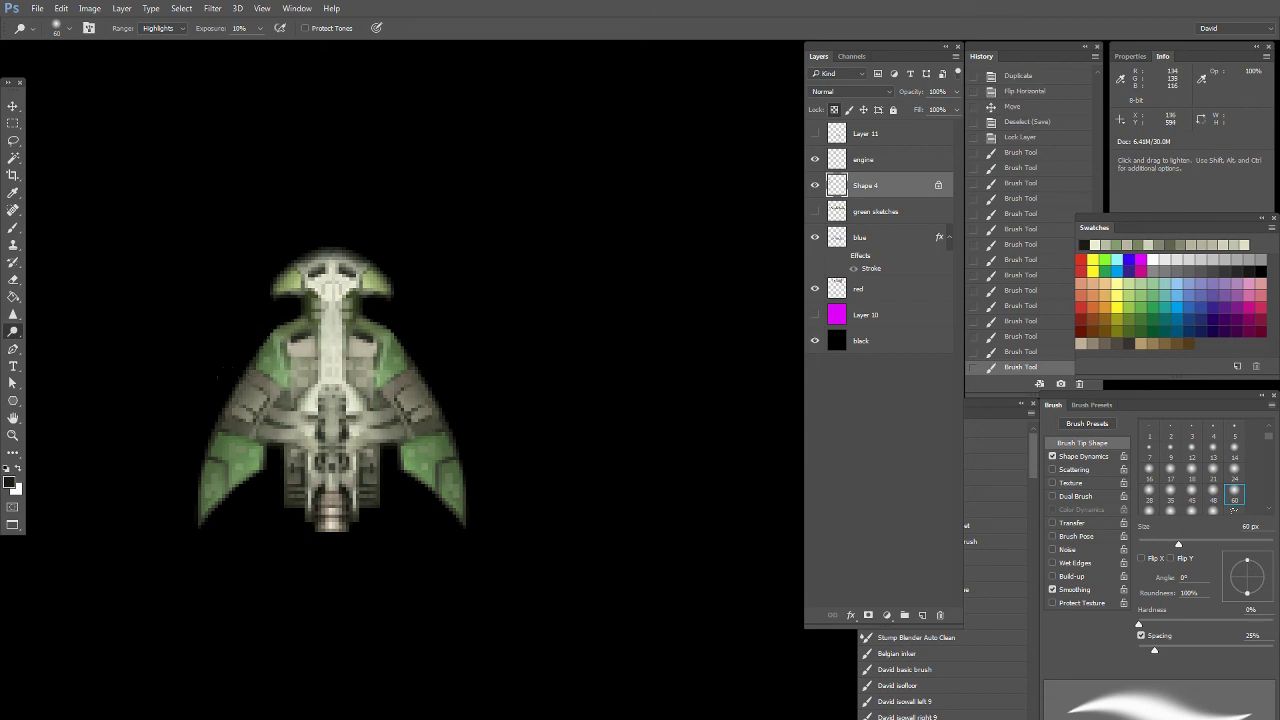
click(1150, 497)
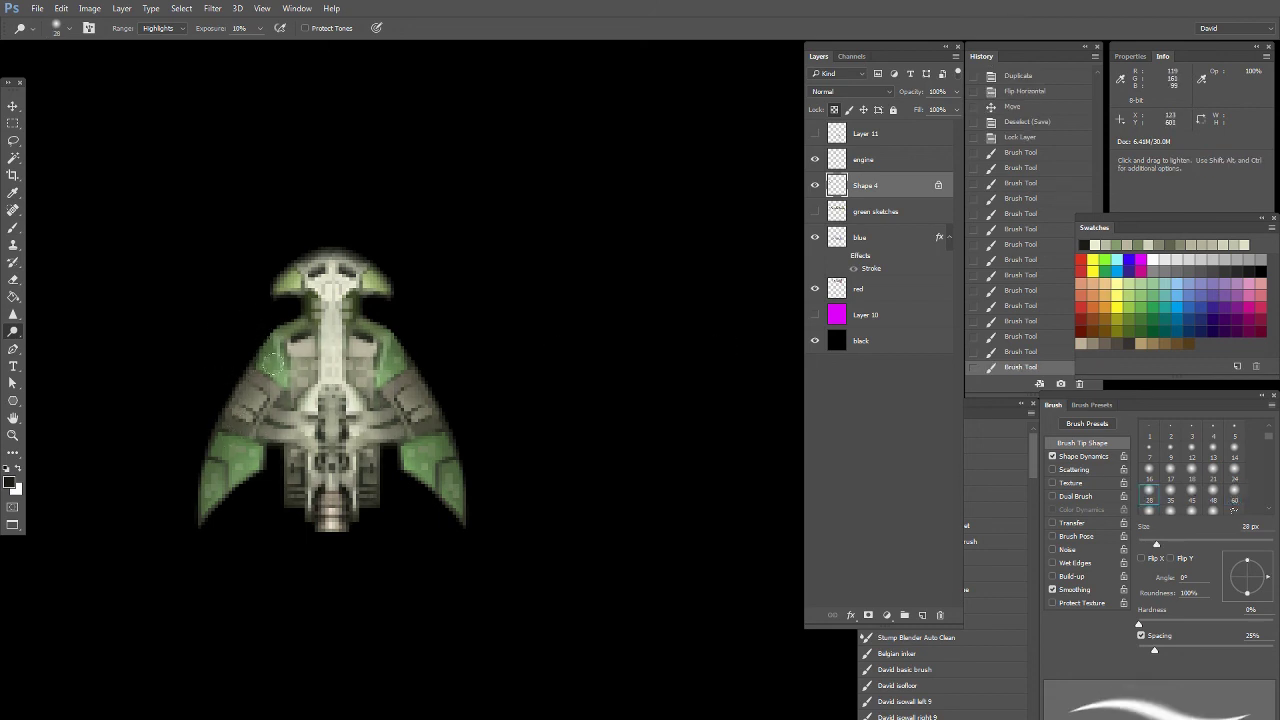
drag(262, 446, 254, 459)
drag(342, 389, 357, 412)
Try dodging the rear engine section and the upper central spine, raising the exposure to 20%
drag(333, 474, 332, 515)
key(ctrl+z)
key(2)
drag(345, 446, 332, 515)
drag(331, 338, 335, 282)
key(ctrl+z)
key(ctrl+z)
key(ctrl+z)
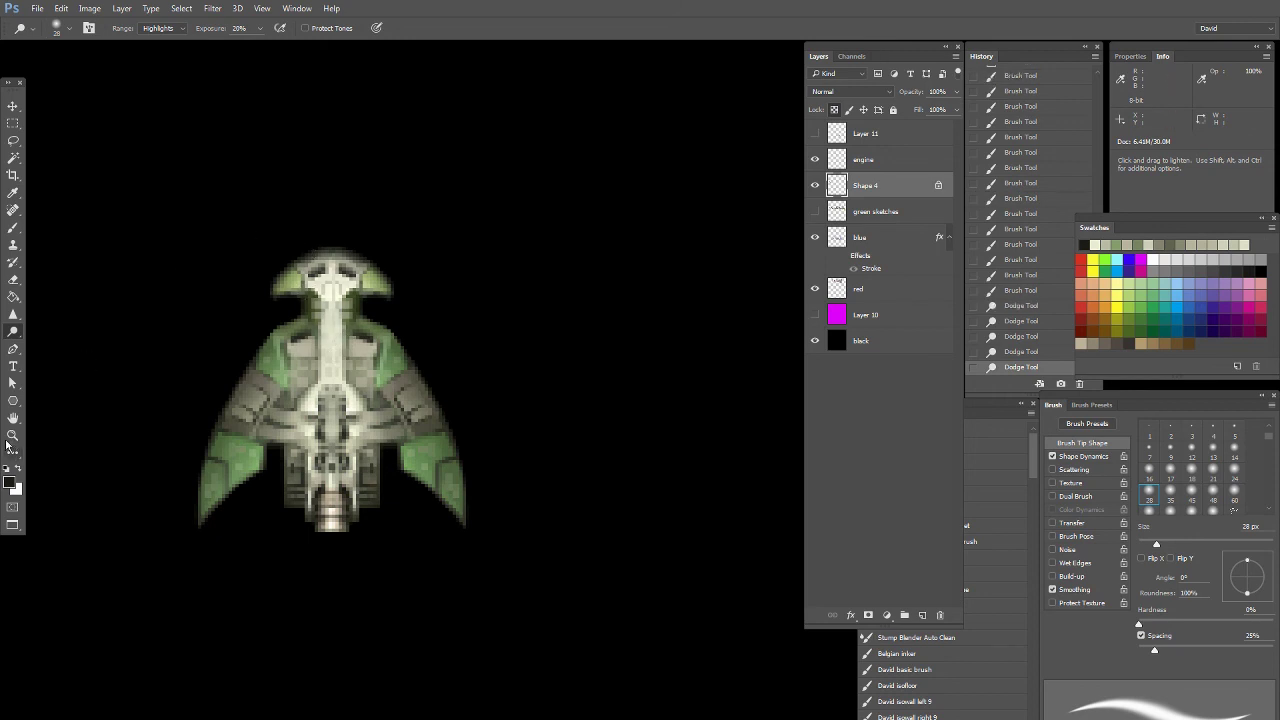
Compare the dodge stages at 100% zoom beside the fleet sprites and revert the history to the second Dodge stroke
double_click(10, 437)
drag(619, 434, 353, 402)
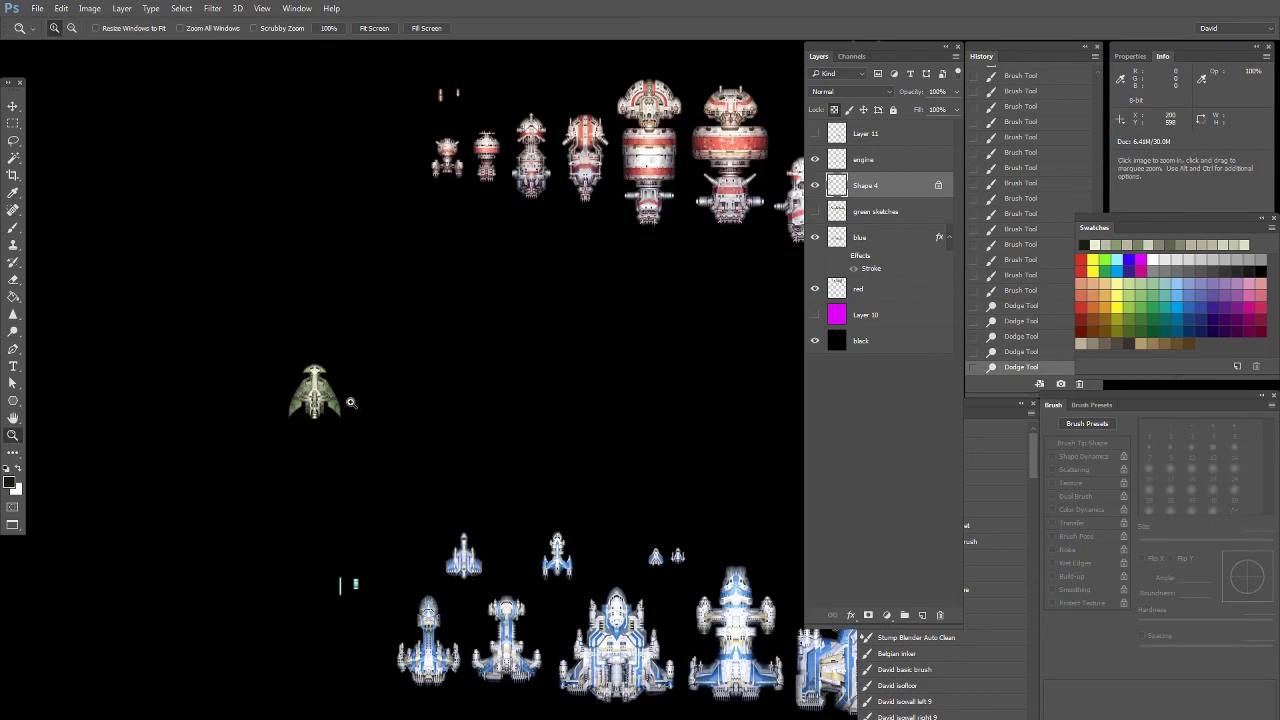
click(1021, 350)
click(1023, 323)
click(1025, 304)
click(1026, 318)
click(1027, 307)
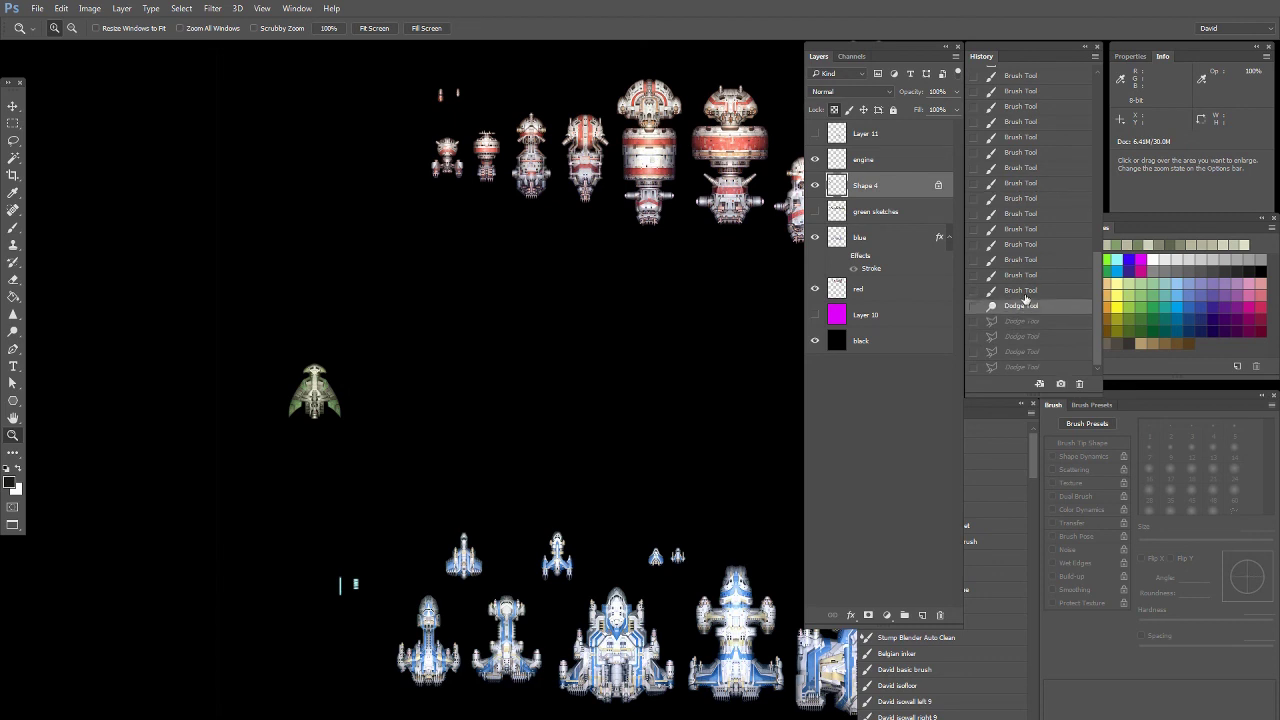
click(1026, 293)
click(1026, 319)
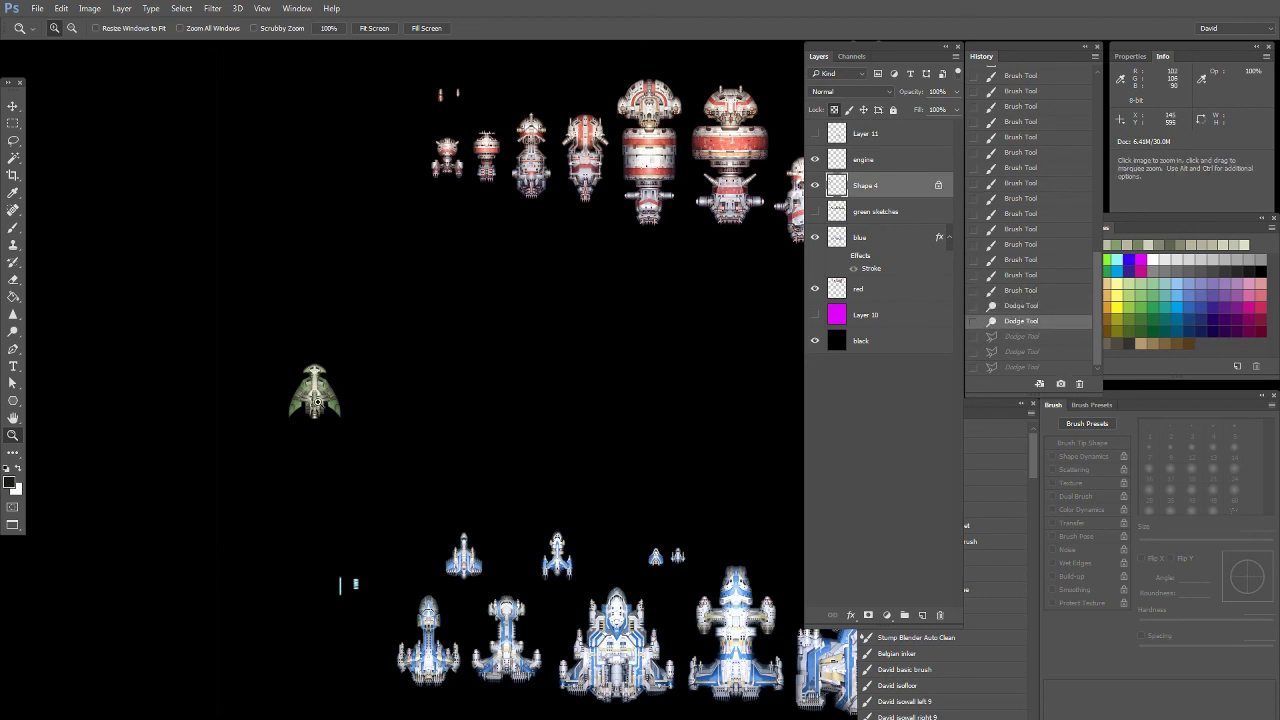
Dodge small highlights at the top of the central machinery with a 4 px brush, starting at 20% exposure and raising it to 50%
click(305, 433)
key(o)
click(1213, 436)
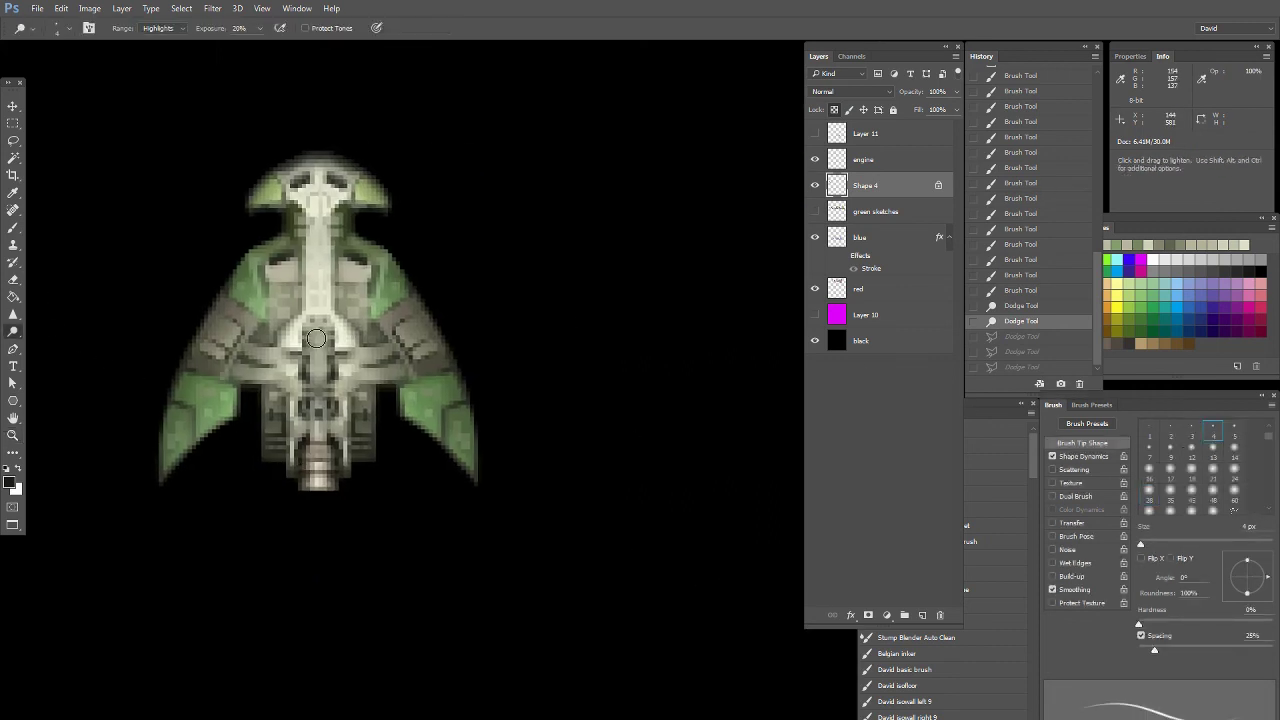
mouse_move(321, 328)
mouse_down()
mouse_move(316, 450)
mouse_move(325, 325)
mouse_up()
key(5)
double_click(13, 436)
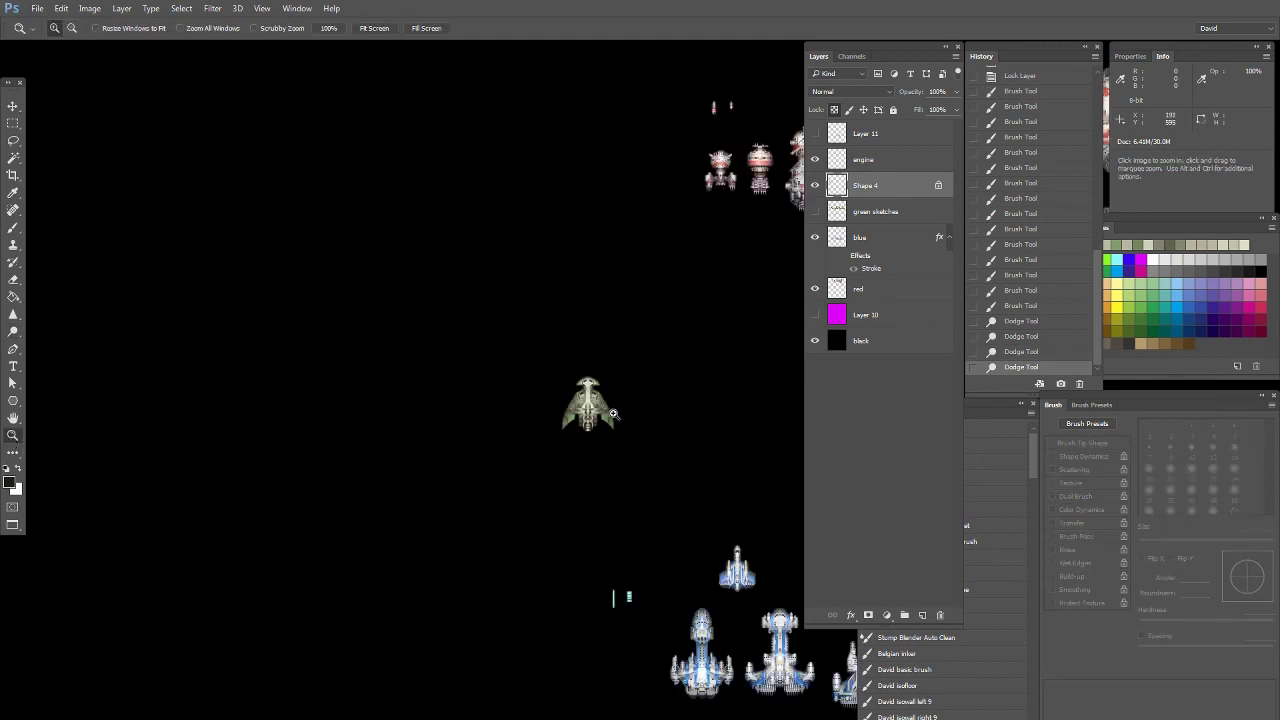
drag(625, 393, 568, 450)
Retouch single pixels in the middle of the central machinery with a 1 px Pencil, using a sampled colour at 30% opacity
drag(534, 220, 386, 400)
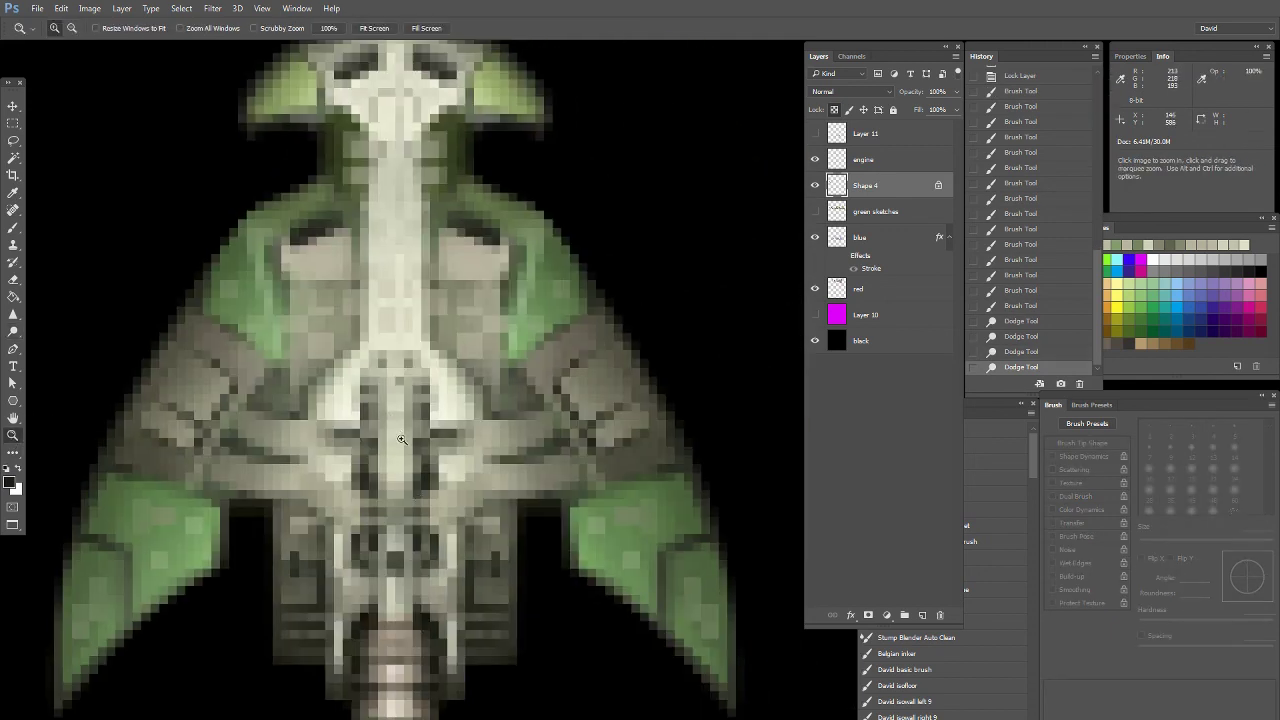
right_click(13, 227)
click(60, 243)
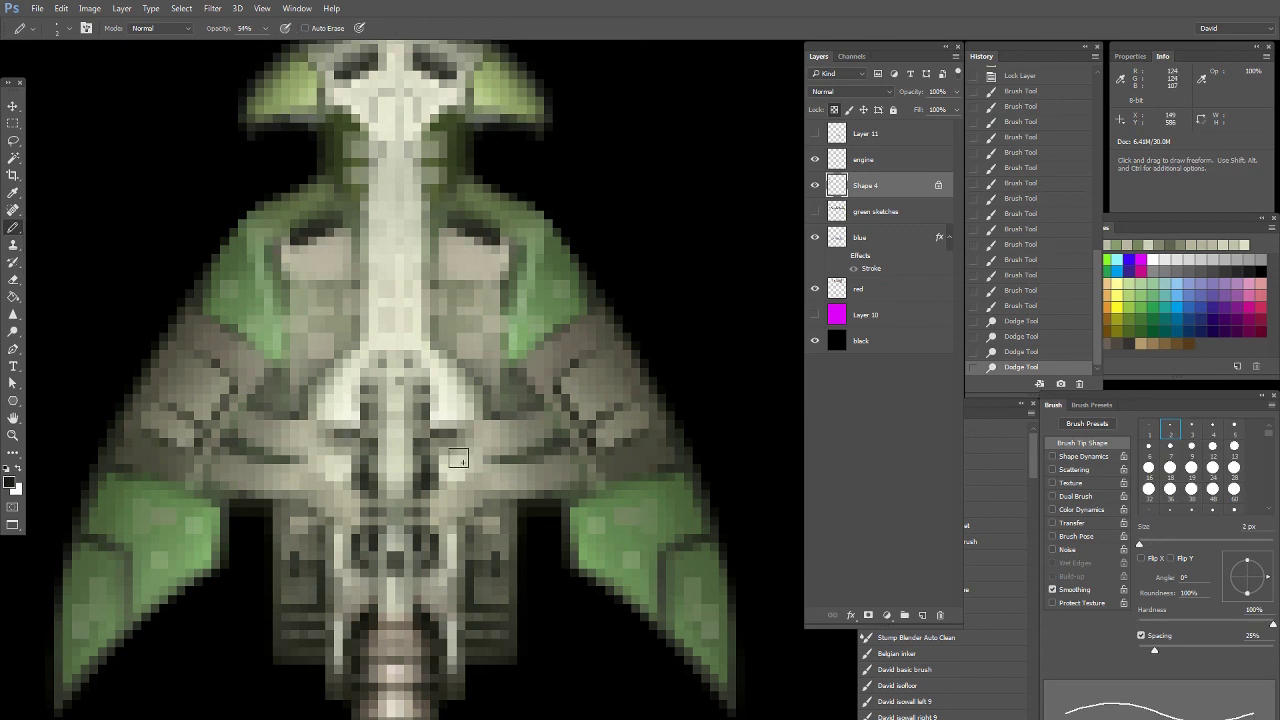
alt+click(422, 462)
click(1149, 426)
key(5)
click(396, 416)
key(ctrl+z)
key(3)
click(401, 415)
click(392, 415)
Blend the central machinery pixels with a freshly sampled colour using the Pencil, and save the document
alt+click(402, 421)
click(399, 417)
click(396, 417)
alt+click(421, 483)
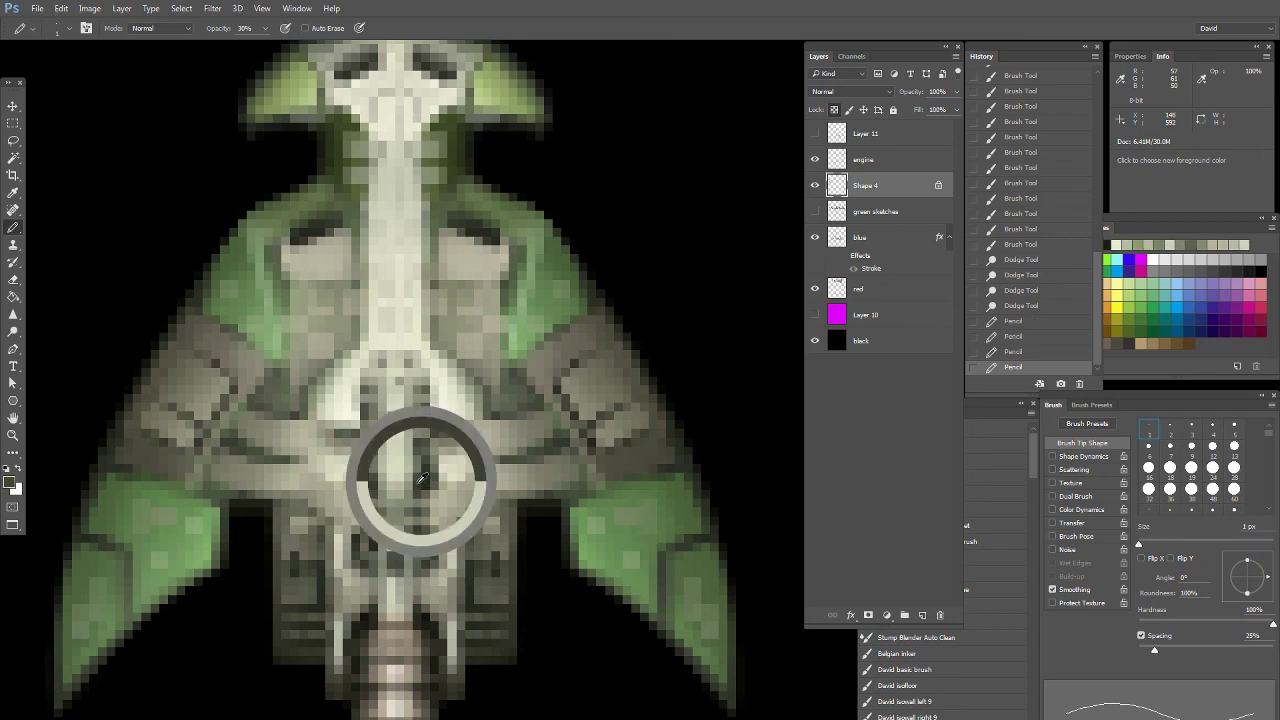
click(13, 141)
key(ctrl+s)
Lasso several thin, irregular conduit shapes across the central machinery and the left engine block, adding each to the selection
drag(387, 386, 323, 275)
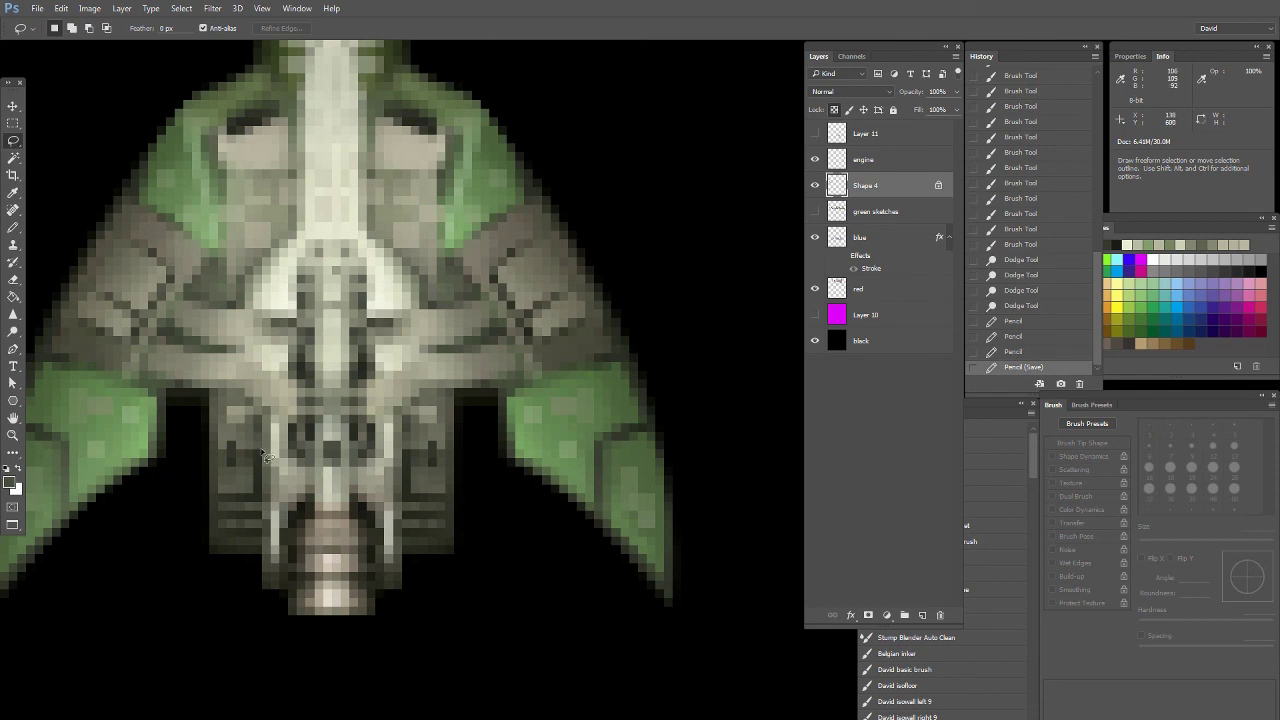
mouse_move(265, 478)
mouse_down()
mouse_move(245, 446)
mouse_move(257, 394)
mouse_move(263, 476)
mouse_up()
mouse_move(312, 398)
mouse_down()
mouse_move(294, 322)
mouse_move(311, 340)
mouse_move(311, 411)
mouse_move(352, 286)
mouse_up()
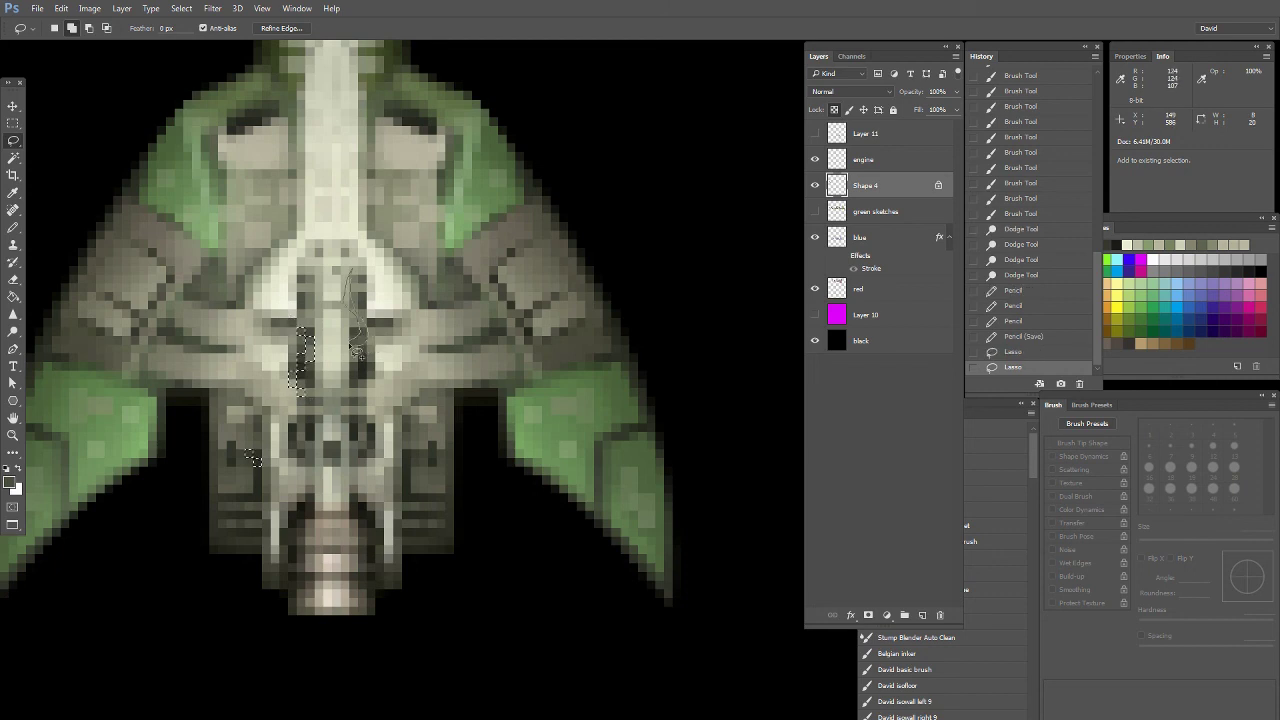
mouse_move(355, 350)
mouse_down()
mouse_move(362, 444)
mouse_move(370, 355)
mouse_move(346, 285)
mouse_up()
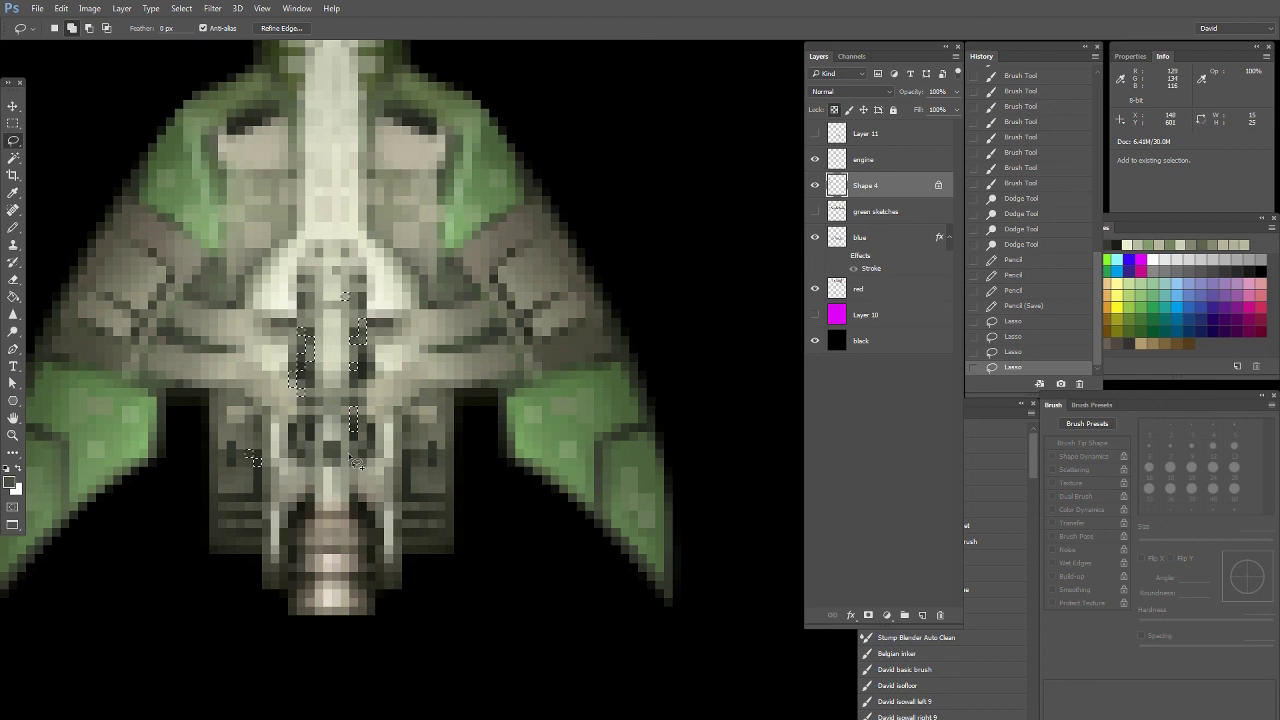
mouse_move(352, 462)
mouse_down()
mouse_move(360, 520)
mouse_move(378, 535)
mouse_move(350, 458)
mouse_up()
Mix a muted yellow foreground colour, #d1c071, for painting with the 18 px soft brush
click(12, 228)
click(36, 229)
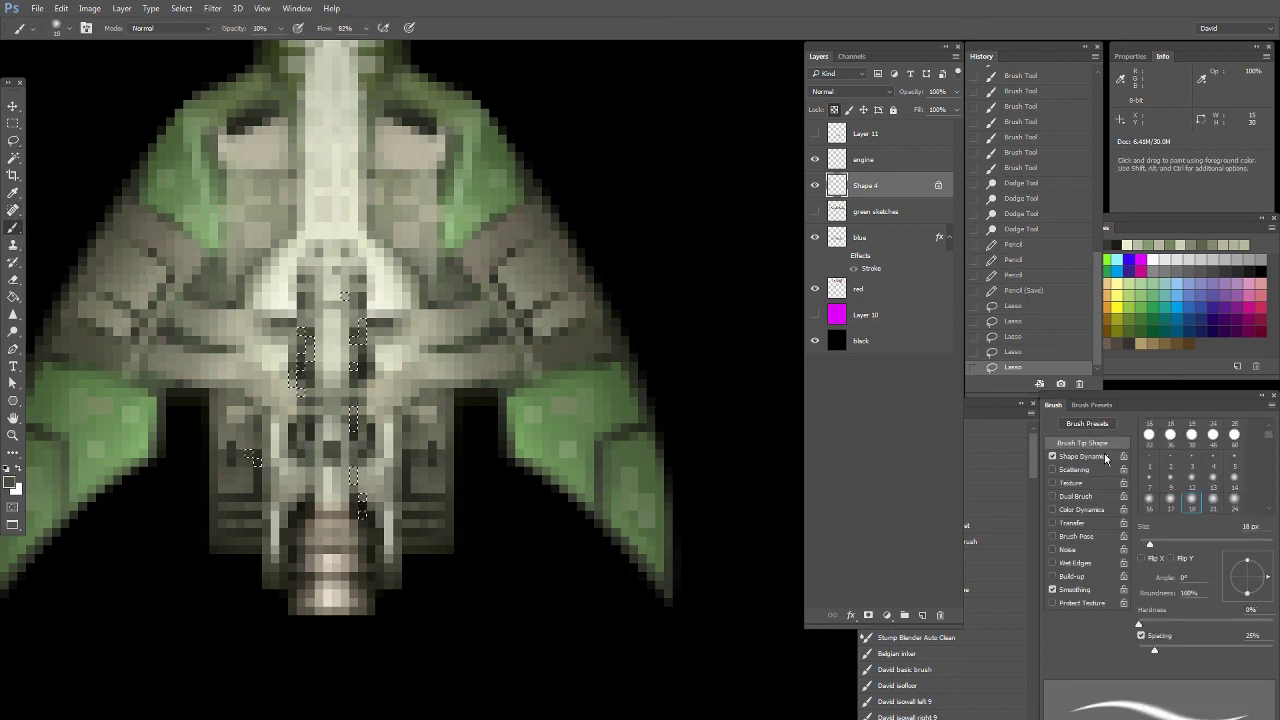
alt+click(333, 518)
click(12, 485)
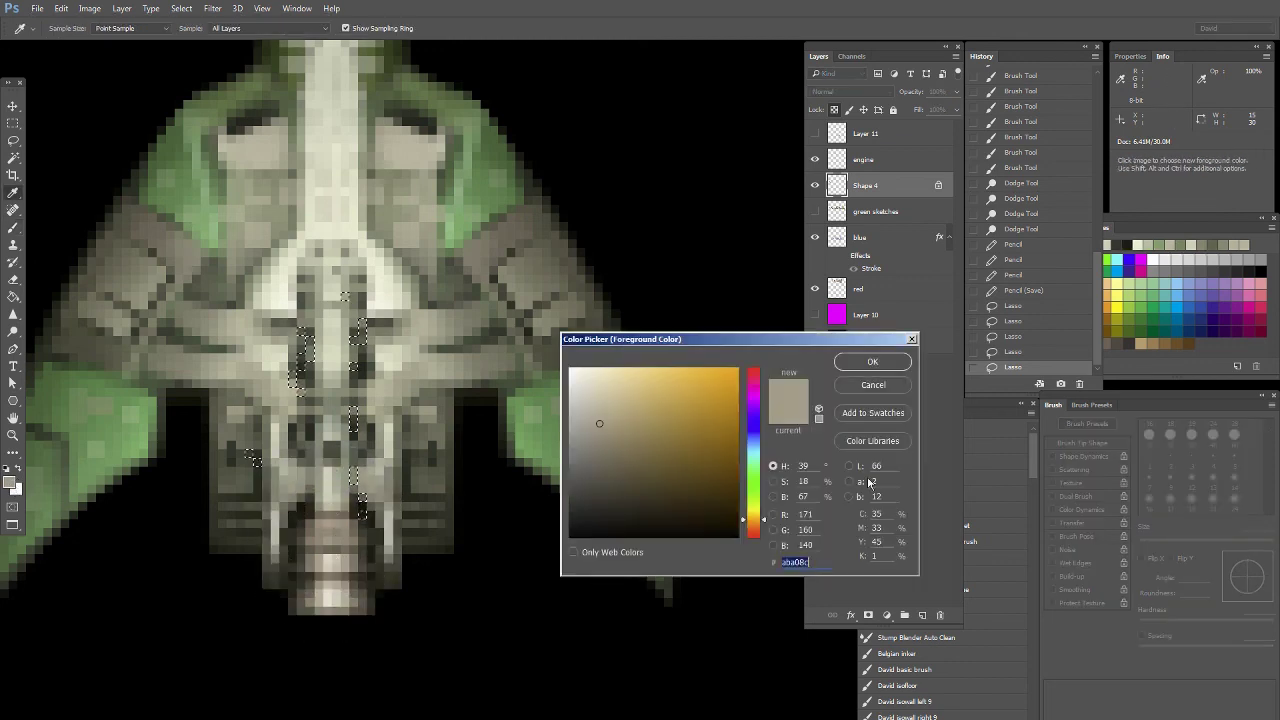
click(753, 526)
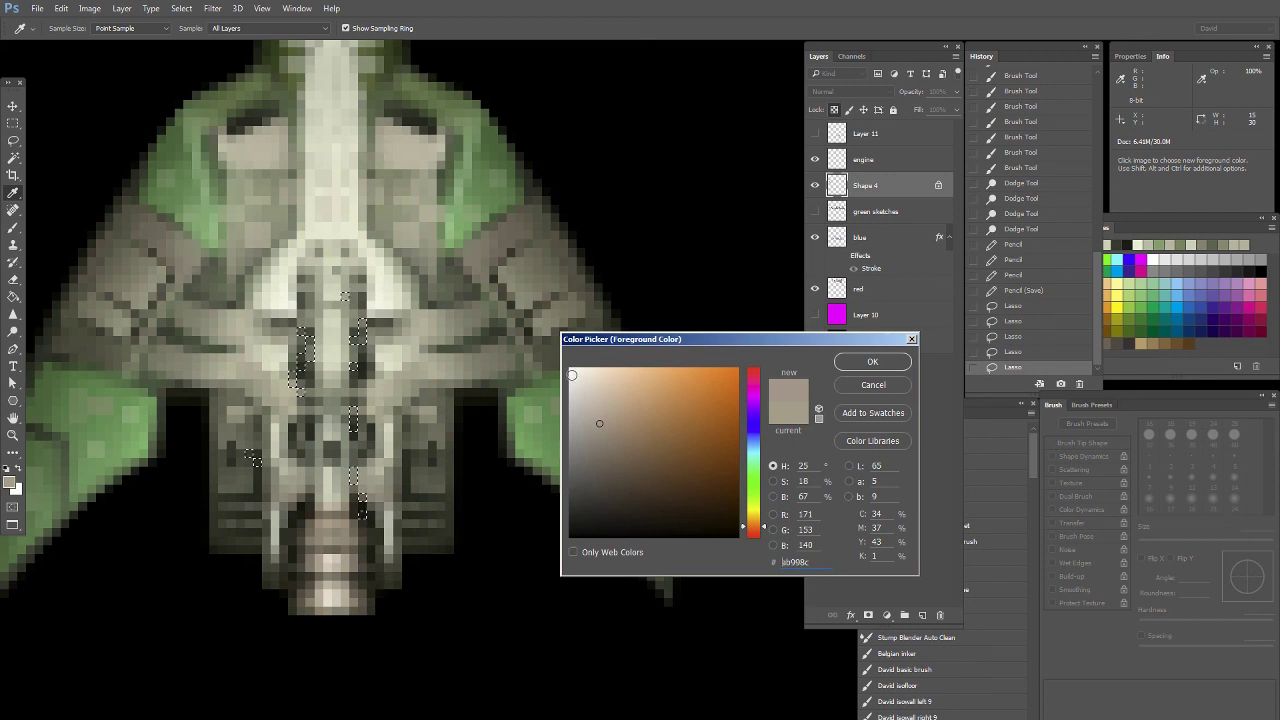
drag(628, 408, 637, 400)
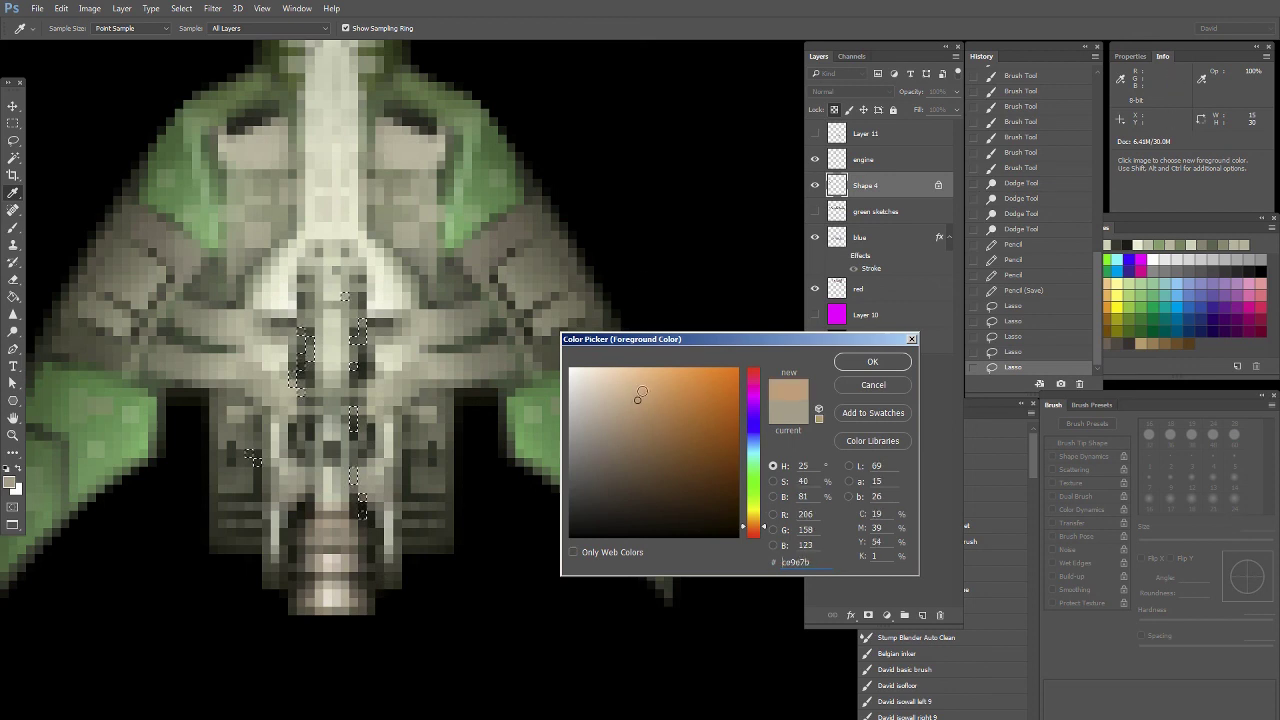
click(646, 398)
click(756, 516)
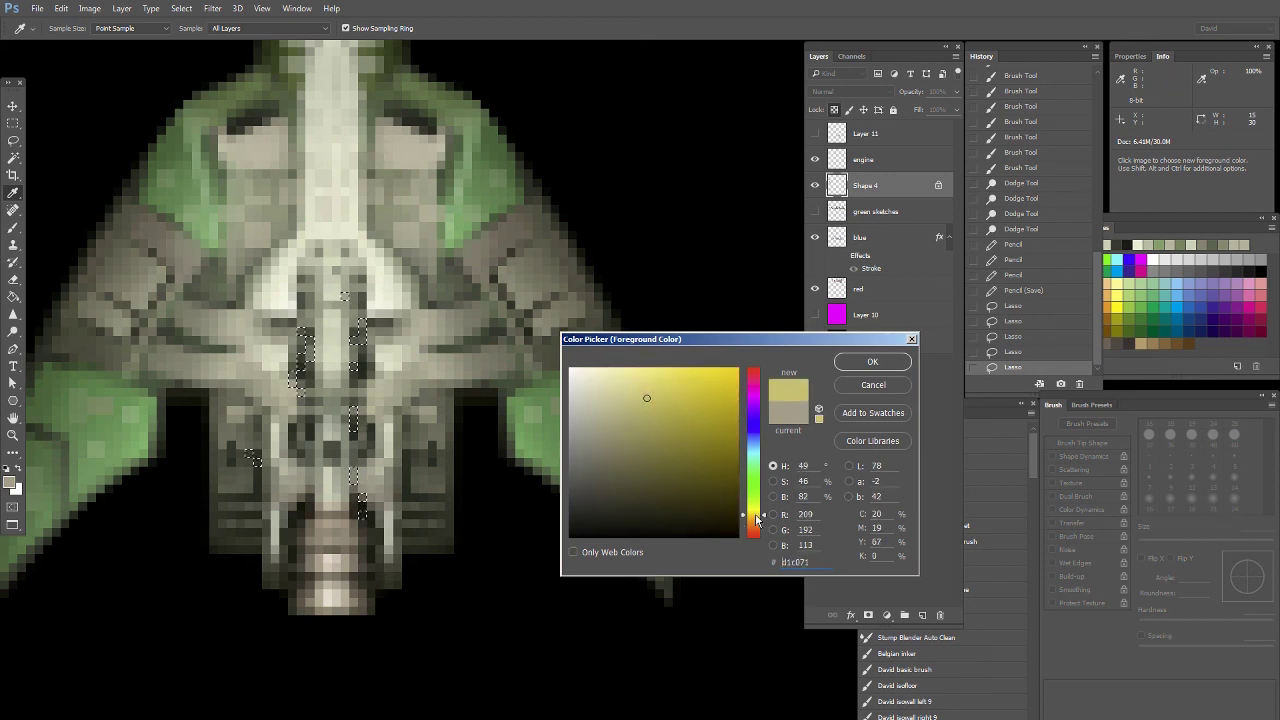
click(872, 361)
key(b)
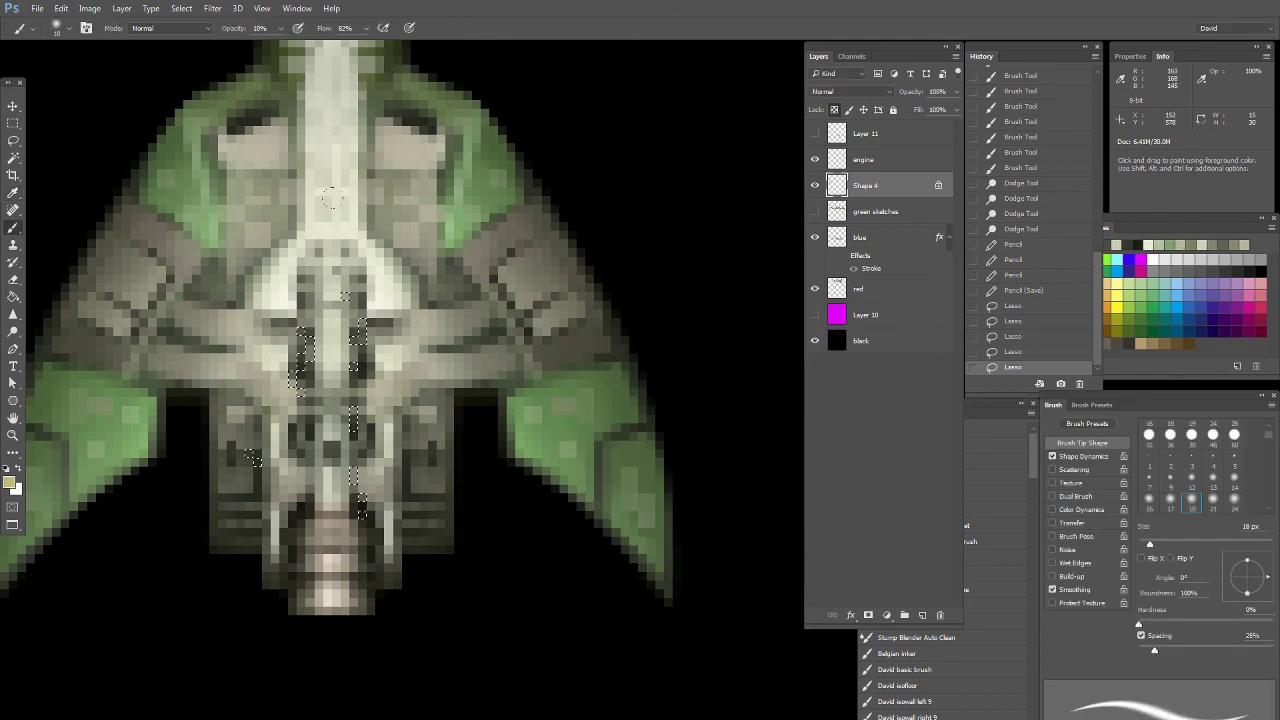
Paint the selected conduit shapes yellow at 100% opacity and deselect them
key(0)
drag(346, 288, 357, 430)
drag(304, 326, 250, 470)
key(ctrl+d)
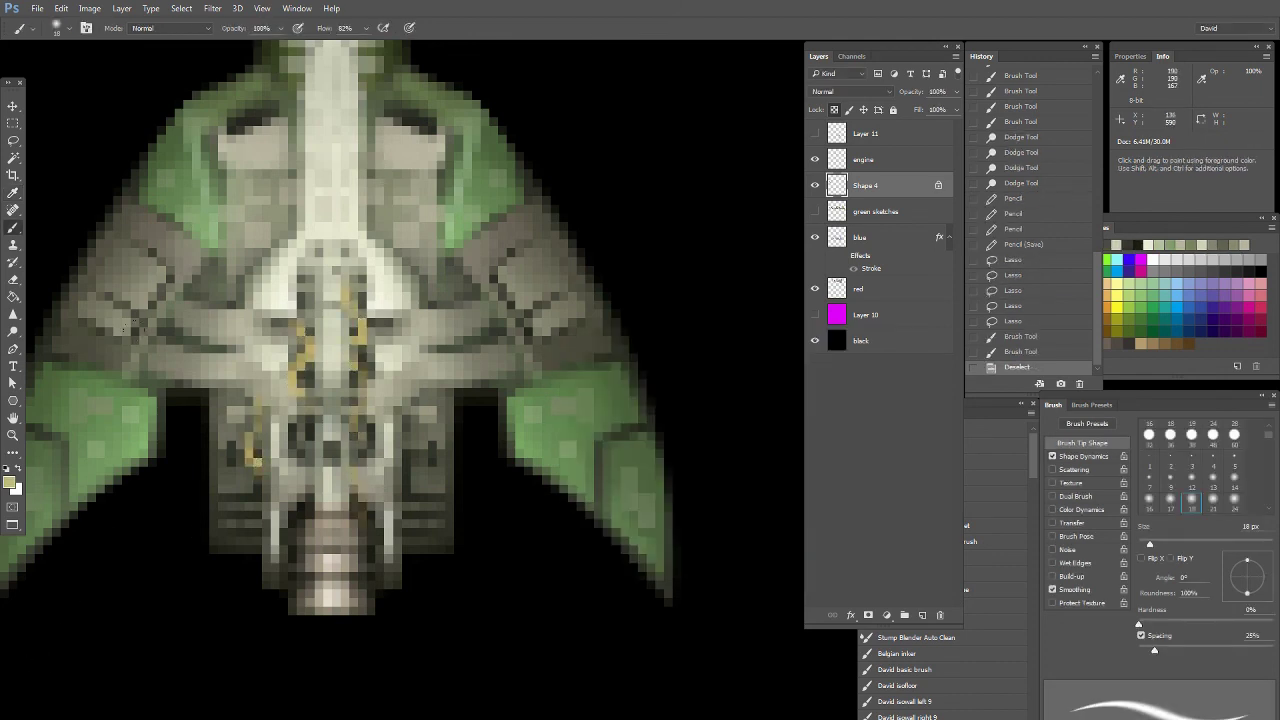
Check the yellow conduits at 100% zoom and revert the history to the first yellow brush stroke
double_click(12, 434)
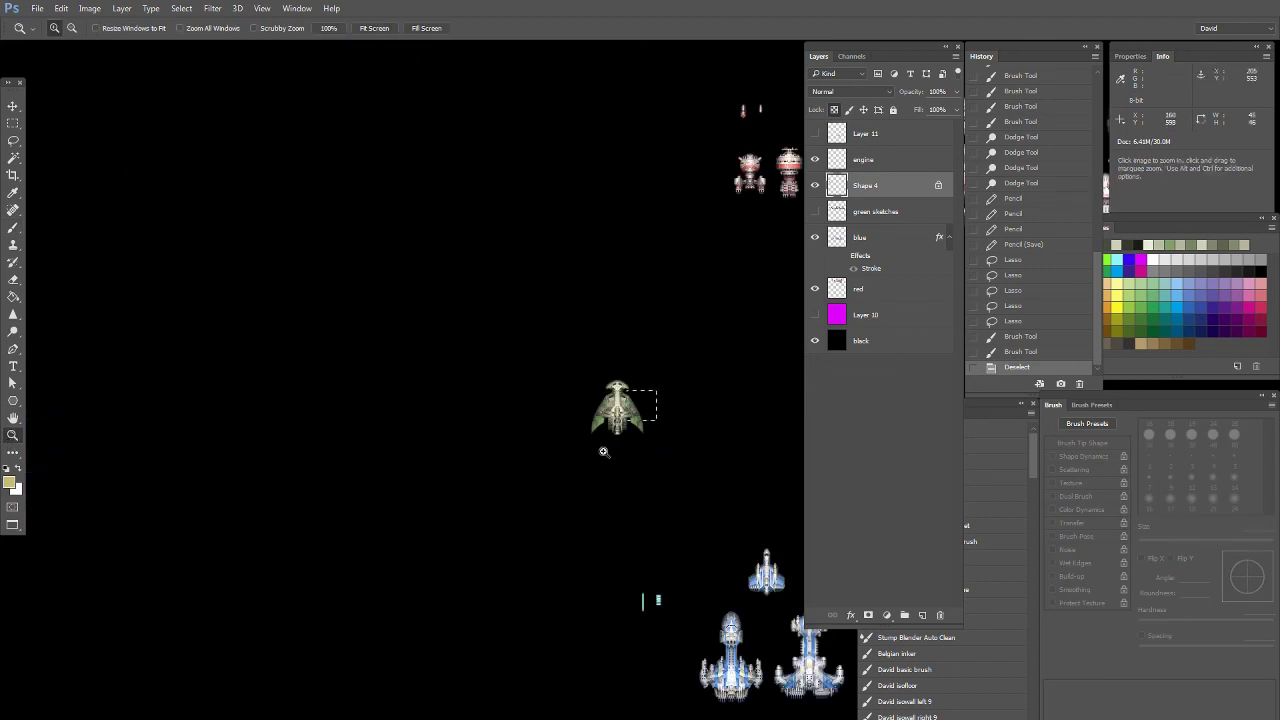
drag(622, 405, 600, 468)
click(1019, 334)
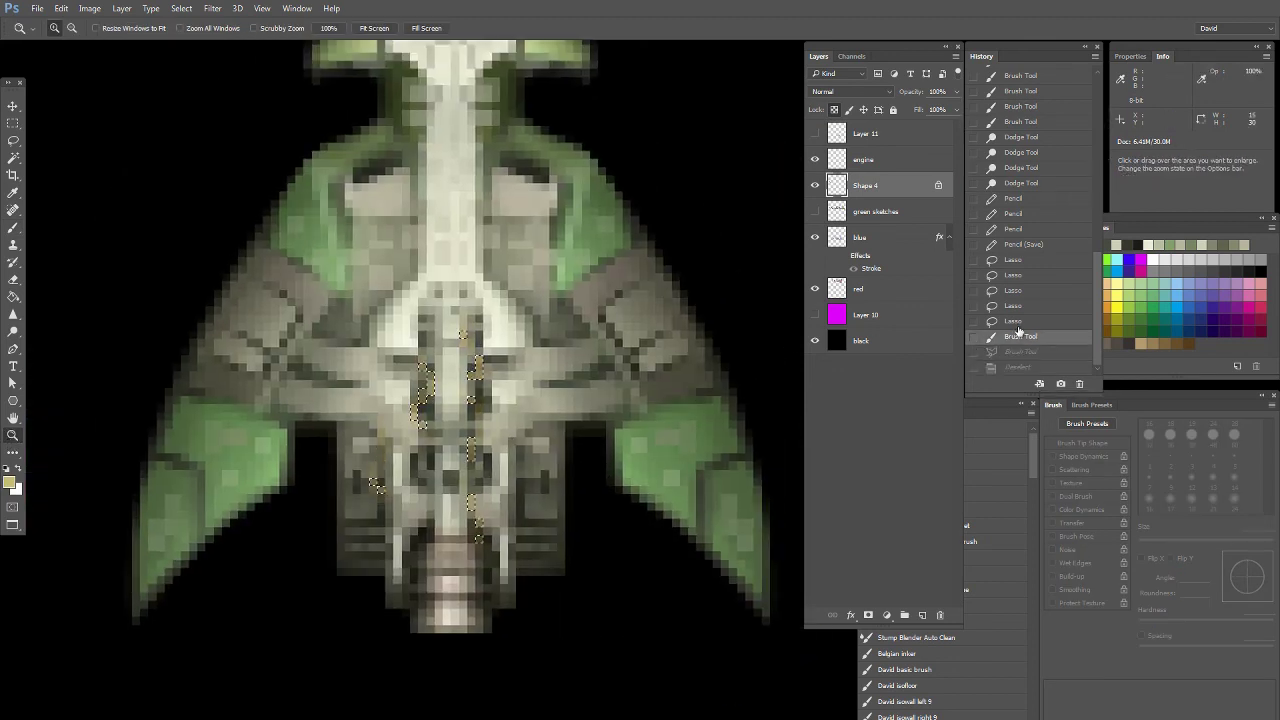
Build up yellow over the selected conduits with repeated 10% opacity strokes, concentrating on the left central one
key(b)
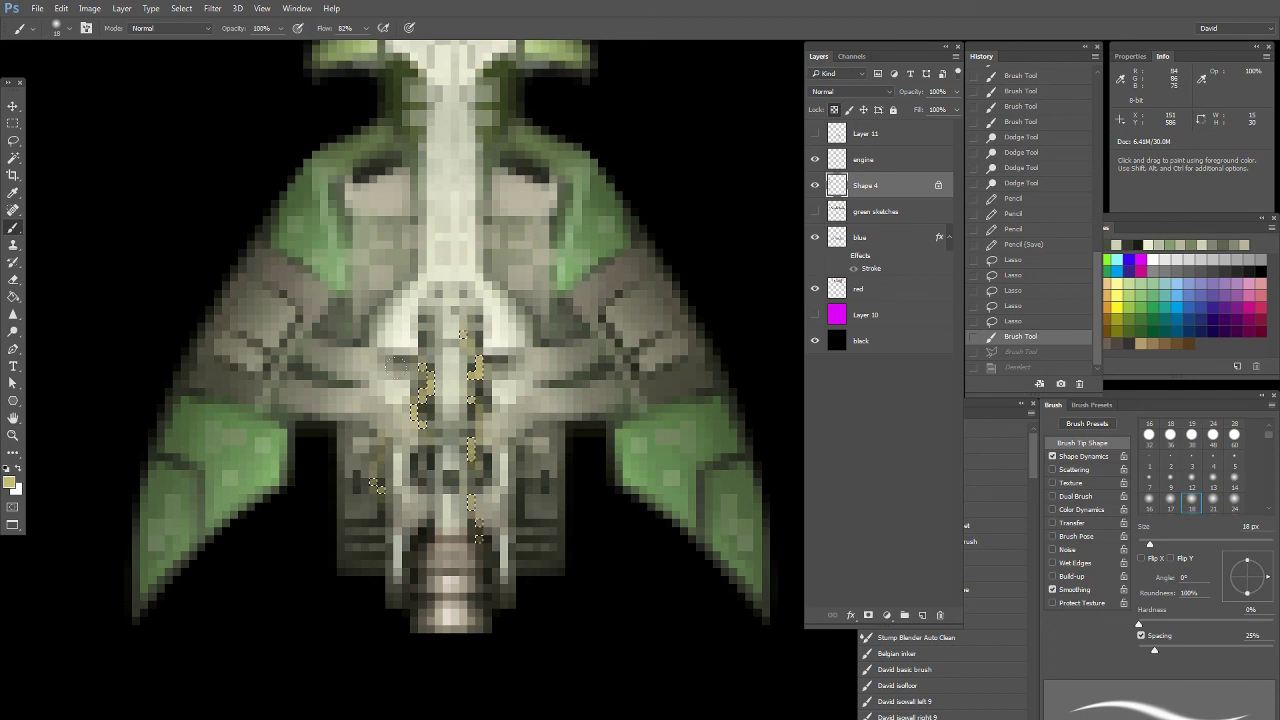
drag(396, 362, 380, 400)
key(ctrl+z)
key(1)
drag(470, 360, 425, 420)
drag(425, 420, 400, 400)
drag(400, 400, 352, 385)
drag(430, 370, 416, 420)
drag(430, 372, 416, 420)
drag(430, 372, 416, 418)
drag(428, 374, 416, 416)
drag(428, 374, 416, 416)
drag(428, 374, 414, 414)
Invert the selection and dab black shadows beside the yellow conduits with a 4 px soft brush at 32% opacity
click(180, 8)
click(200, 78)
click(1149, 478)
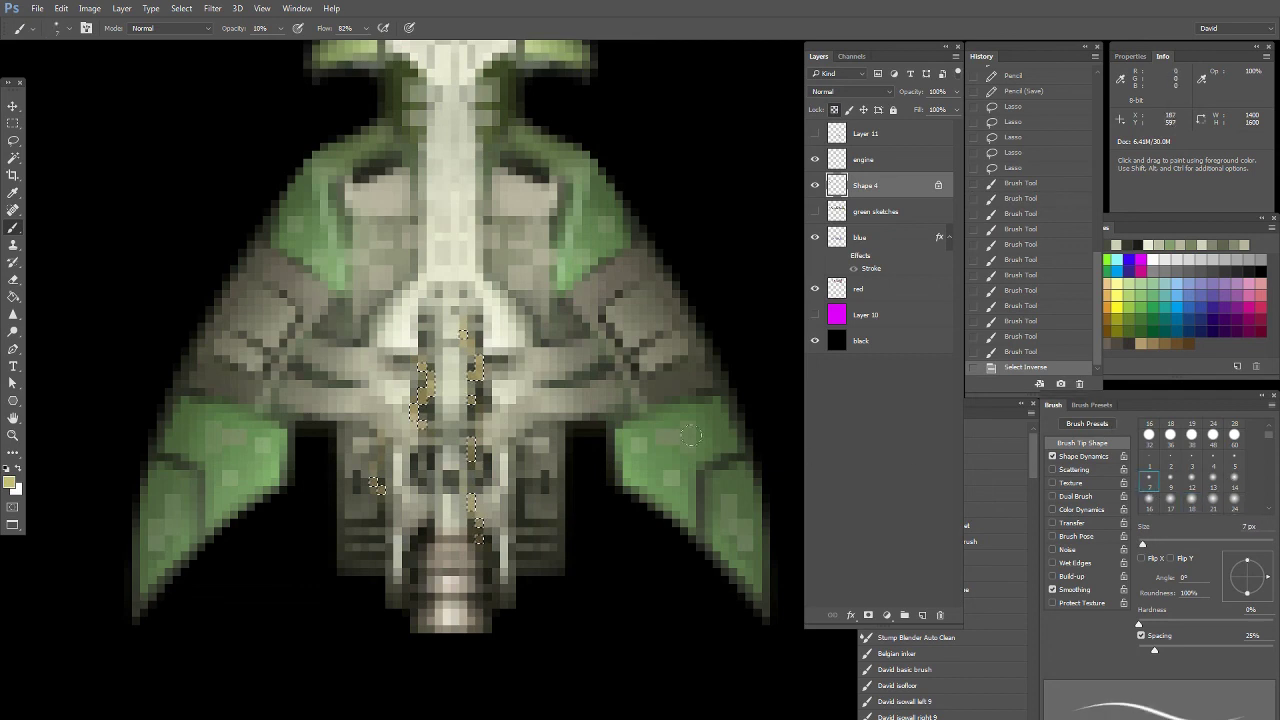
key(d)
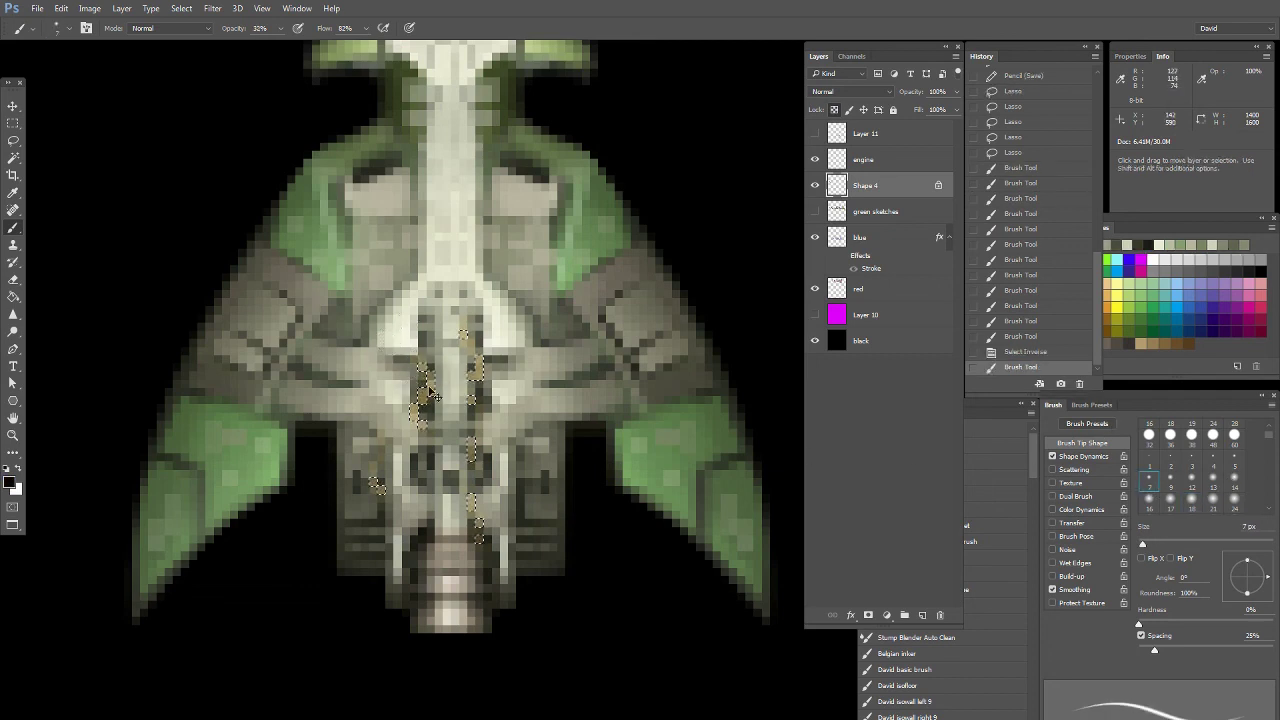
click(1213, 463)
drag(471, 370, 476, 376)
click(376, 490)
click(371, 464)
click(416, 416)
click(424, 380)
Dab black shading around the upper tip of the right central conduit
click(464, 349)
click(464, 348)
key(ctrl+z)
click(464, 340)
click(464, 337)
Deselect, compare the ship with the fleet sprites at 100% zoom, and save the document
key(ctrl+d)
click(13, 434)
double_click(13, 435)
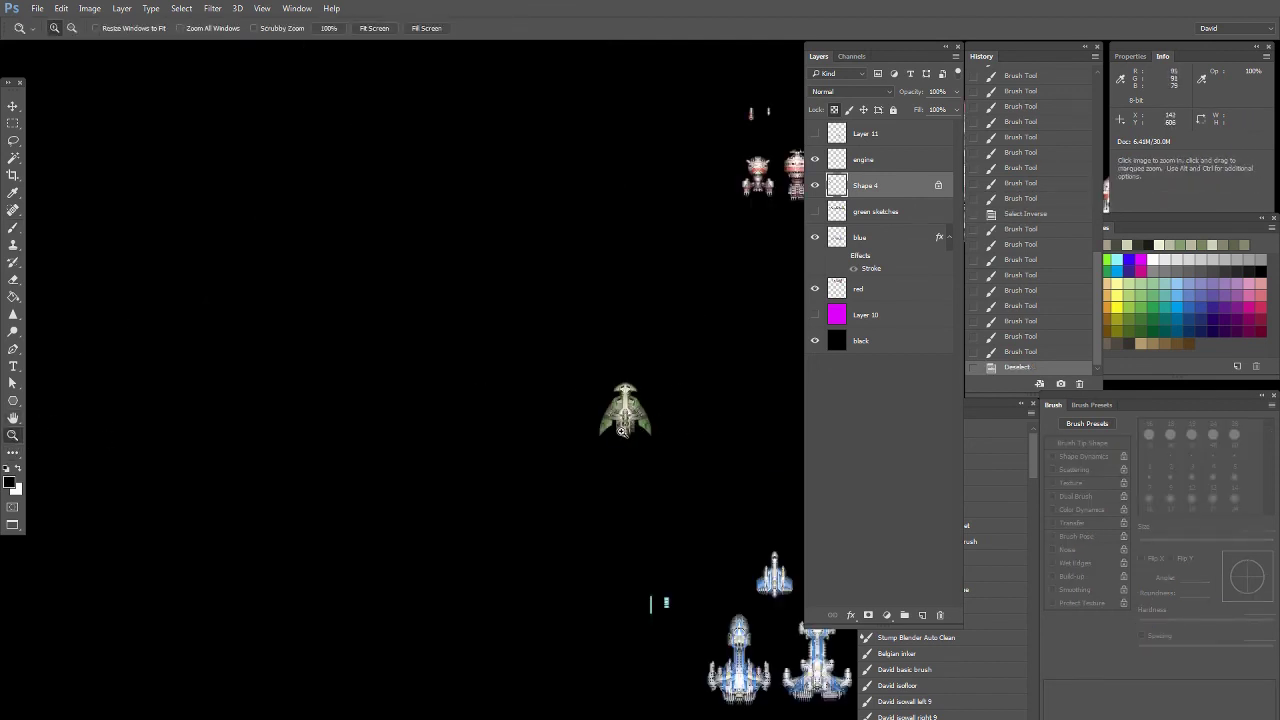
drag(660, 430, 474, 369)
key(ctrl+s)
Darken the green upper edges of both wing shoulders using the Burn tool with a 12 px soft brush, Shadows range and 20% exposure
click(443, 345)
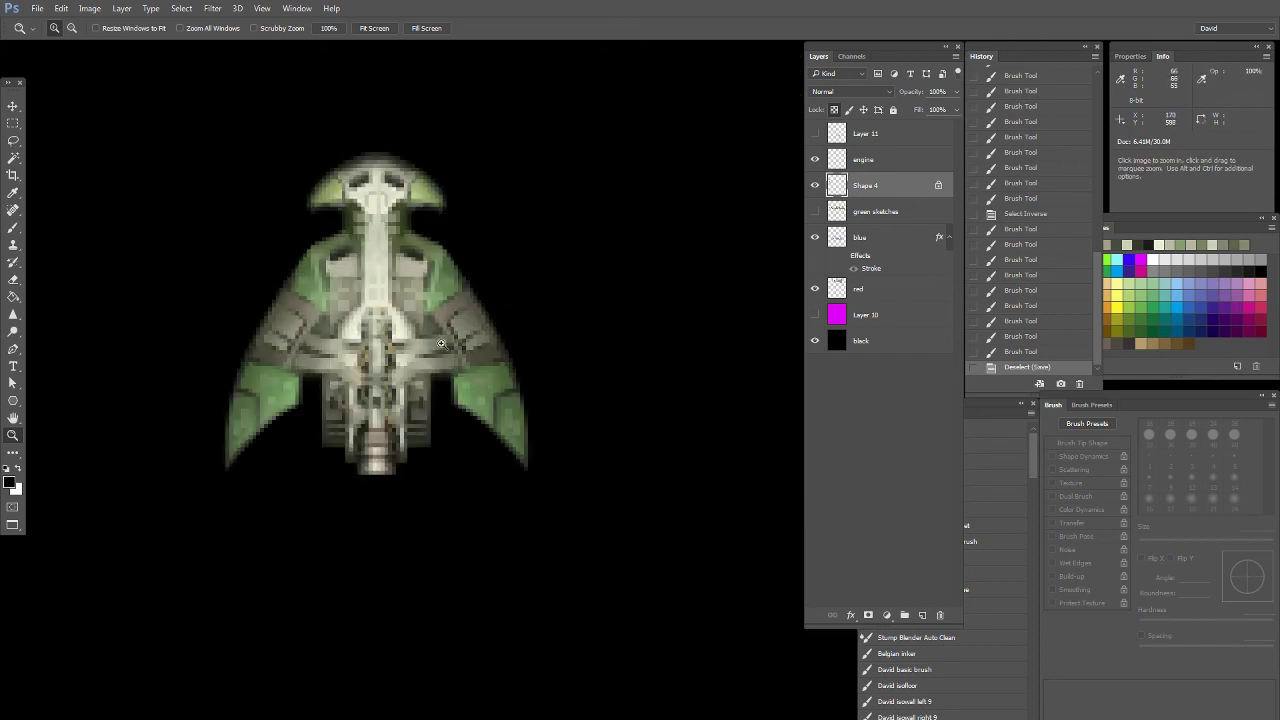
click(330, 302)
click(327, 302)
drag(17, 342, 50, 331)
click(1190, 486)
drag(14, 332, 50, 346)
click(1192, 492)
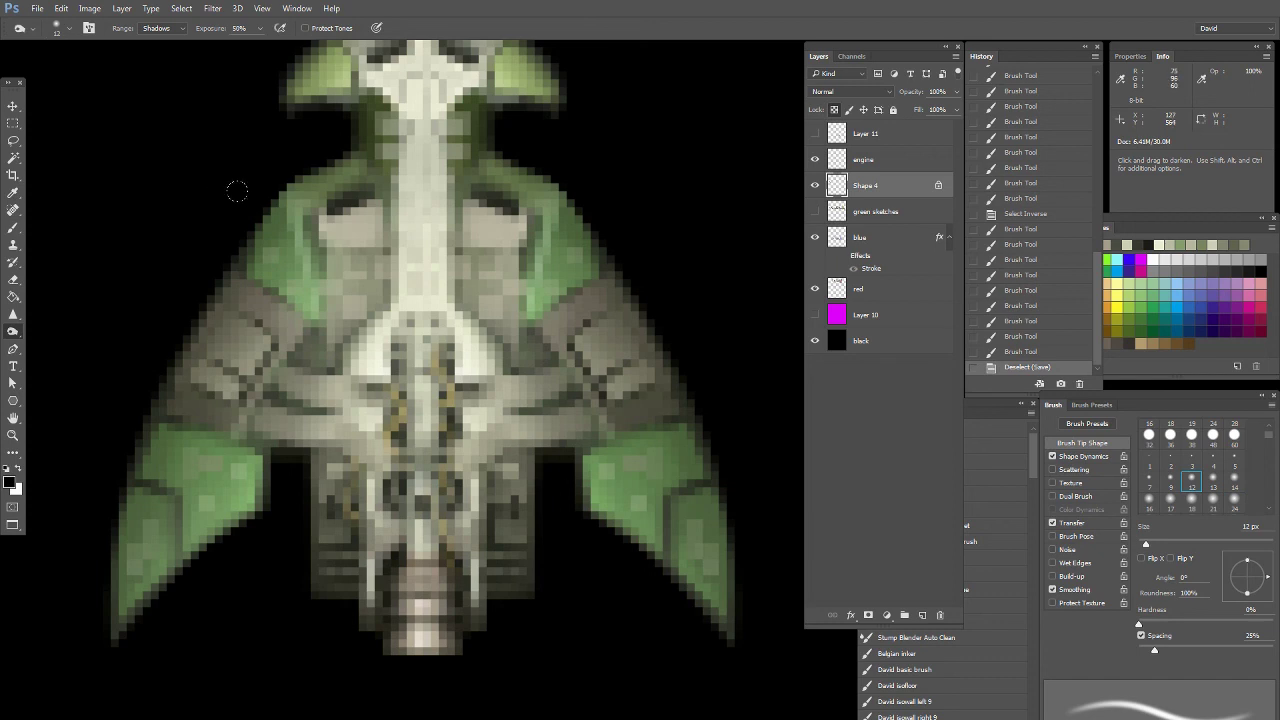
drag(272, 214, 356, 156)
key(ctrl+z)
key(2)
drag(278, 212, 328, 177)
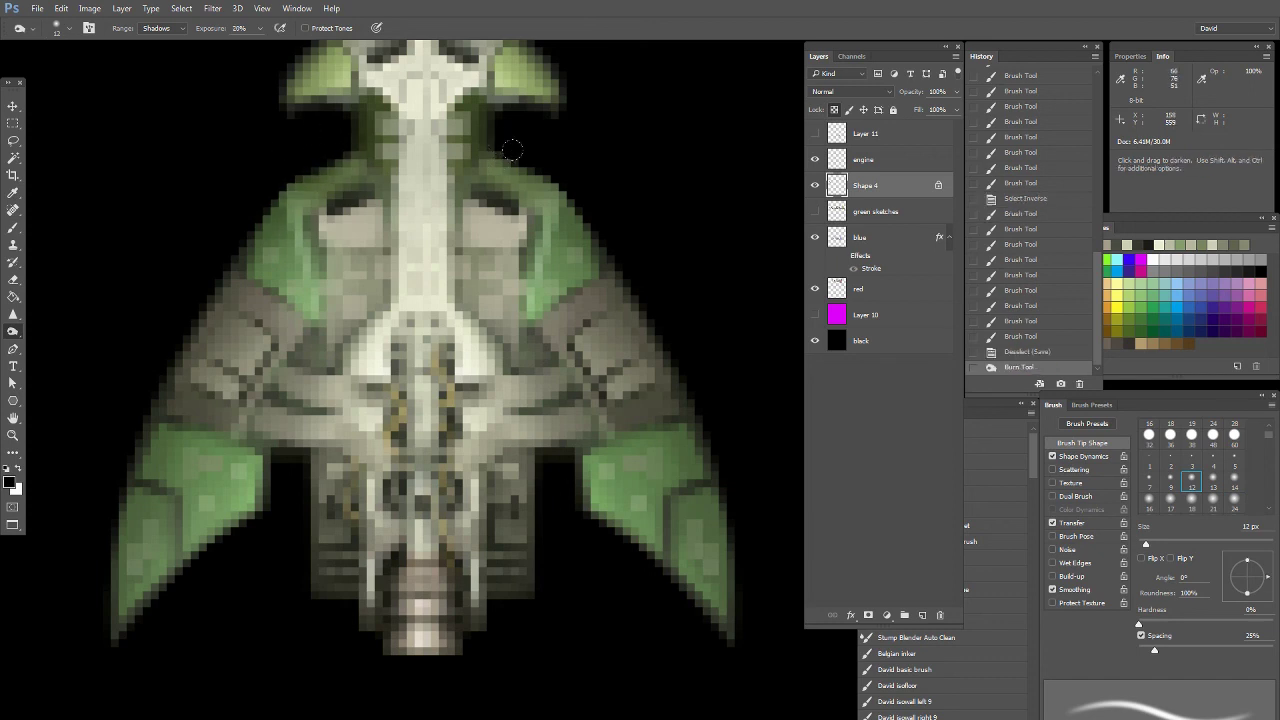
drag(540, 178, 592, 236)
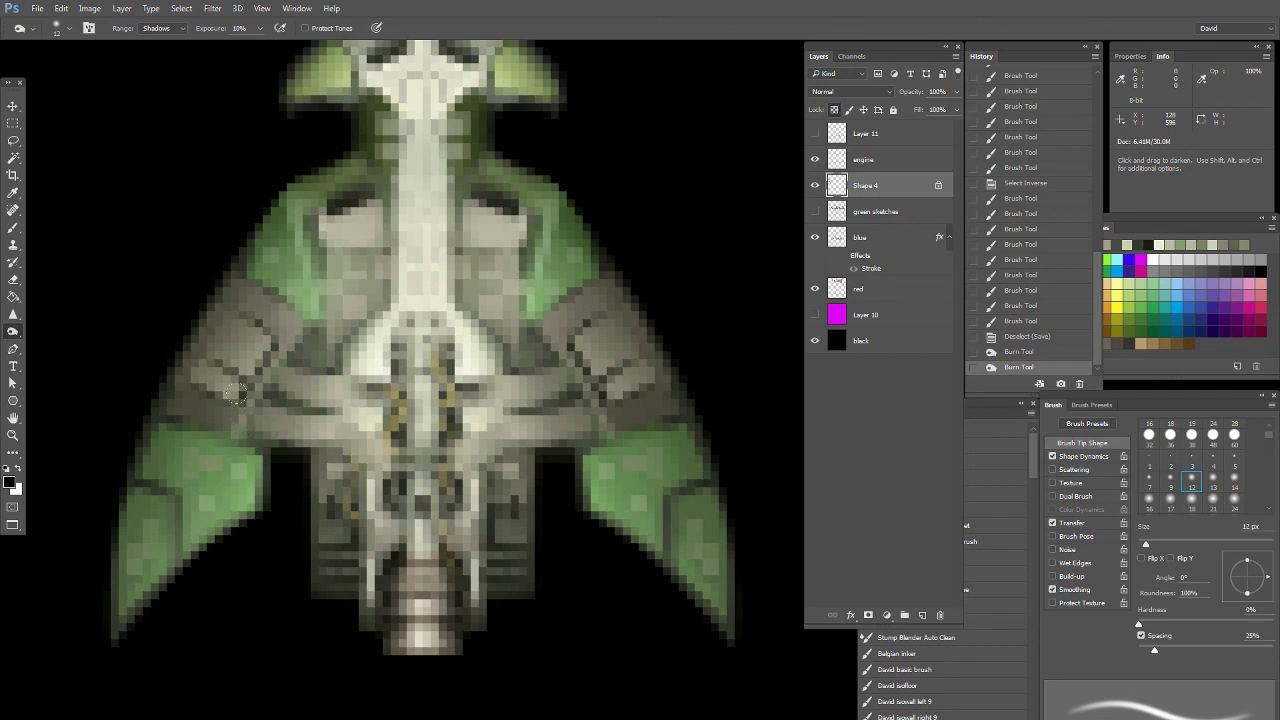
Burn shadows into the wing panels and along the edges of the lower hull and engine at 10% exposure
click(548, 335)
click(532, 436)
mouse_move(282, 470)
mouse_down()
mouse_move(290, 602)
mouse_move(310, 610)
mouse_up()
key(ctrl+z)
drag(543, 480, 510, 678)
drag(480, 672, 413, 679)
drag(338, 583, 342, 520)
Burn deeper shadows at 20% exposure around the neck, under the head and over the inner shoulders
drag(399, 309, 401, 459)
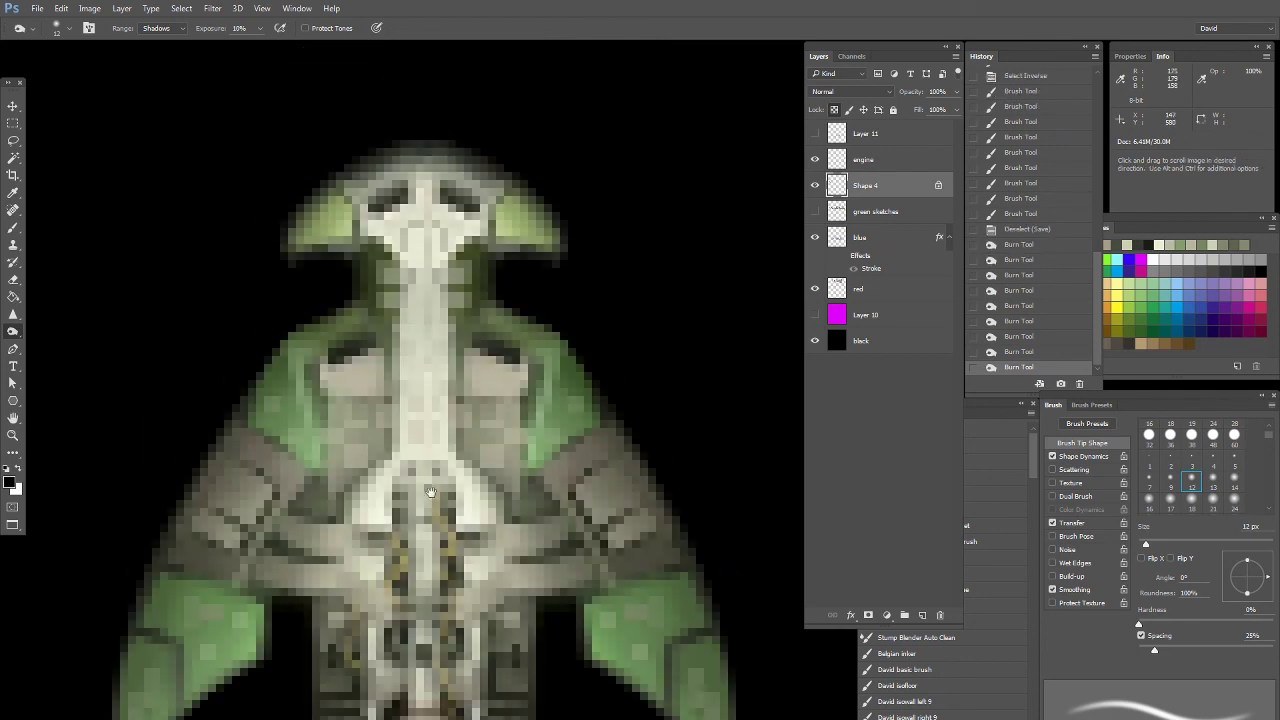
key(ctrl+z)
mouse_move(379, 634)
mouse_down()
mouse_move(404, 578)
mouse_move(398, 535)
mouse_move(454, 582)
mouse_up()
key(2)
key(ctrl+z)
drag(365, 323, 369, 406)
drag(336, 340, 297, 345)
drag(538, 334, 564, 340)
drag(338, 262, 384, 238)
mouse_move(384, 240)
mouse_down()
mouse_move(430, 236)
mouse_move(415, 254)
mouse_move(321, 77)
mouse_up()
drag(268, 344, 298, 326)
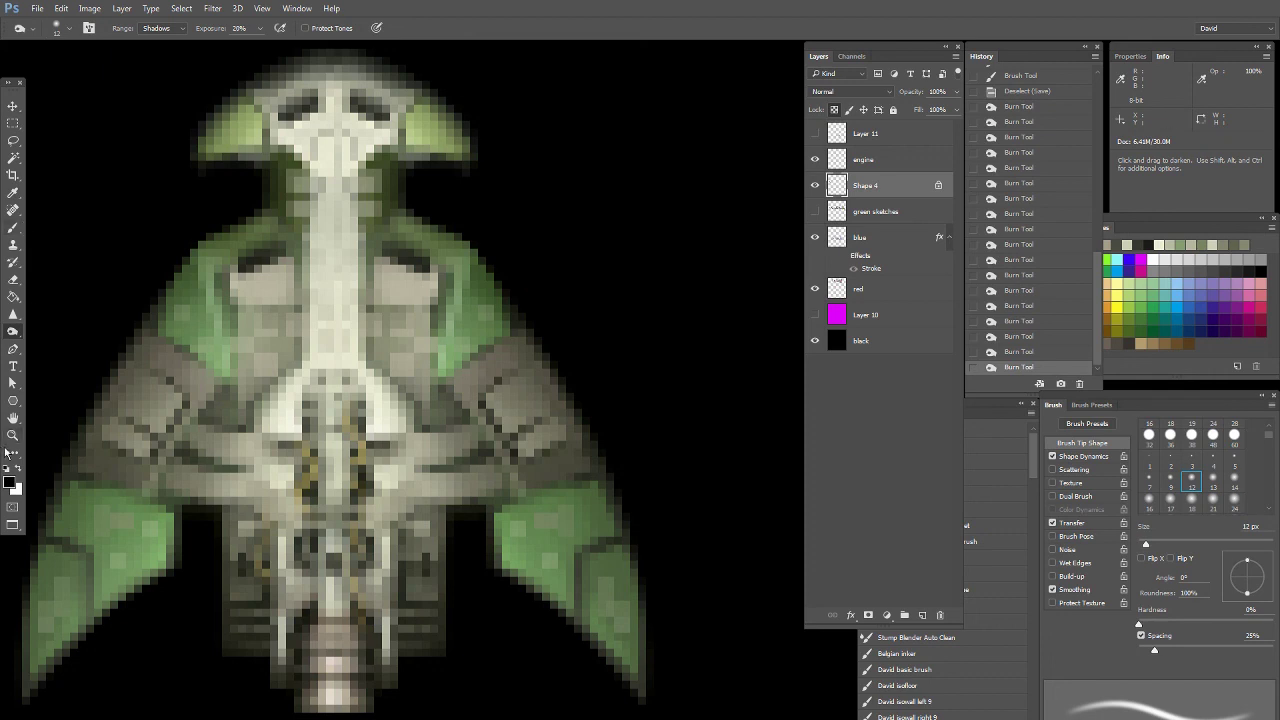
Check the darkened green ship at reduced zoom and change the screen mode to show the document window
double_click(12, 436)
drag(640, 443, 464, 416)
drag(563, 323, 398, 476)
drag(565, 524, 410, 509)
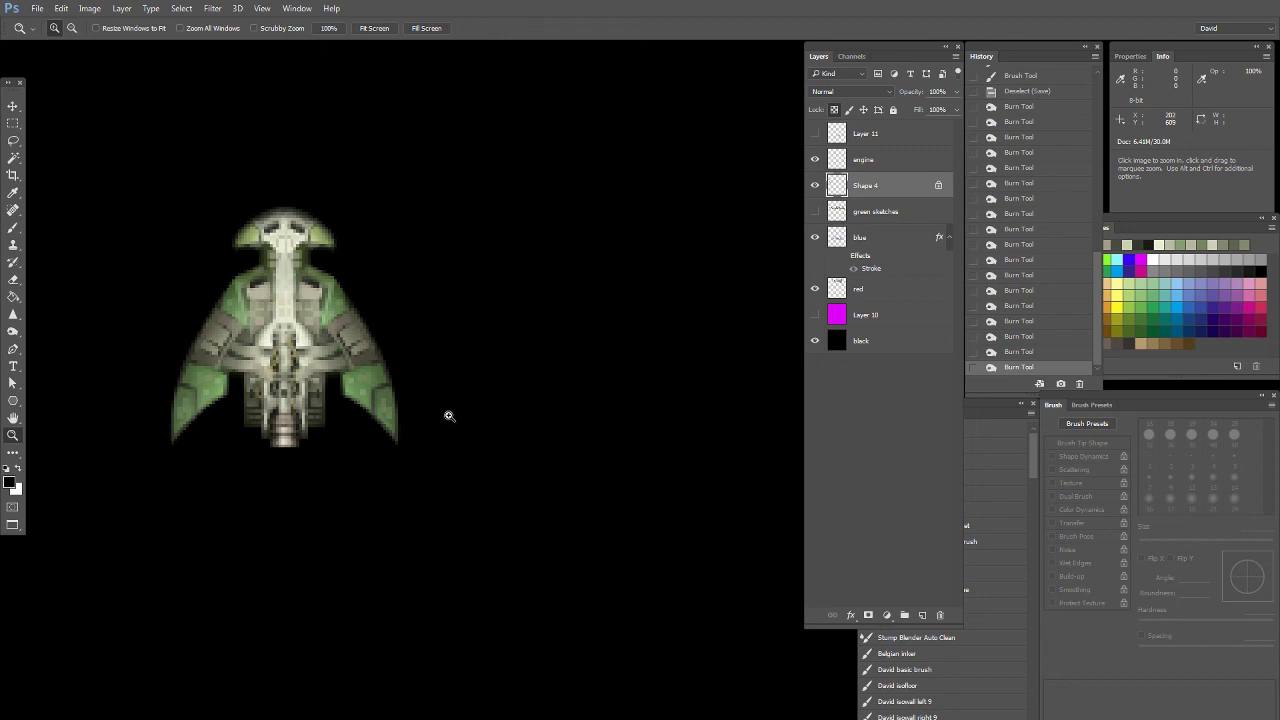
key(f)
key(f)
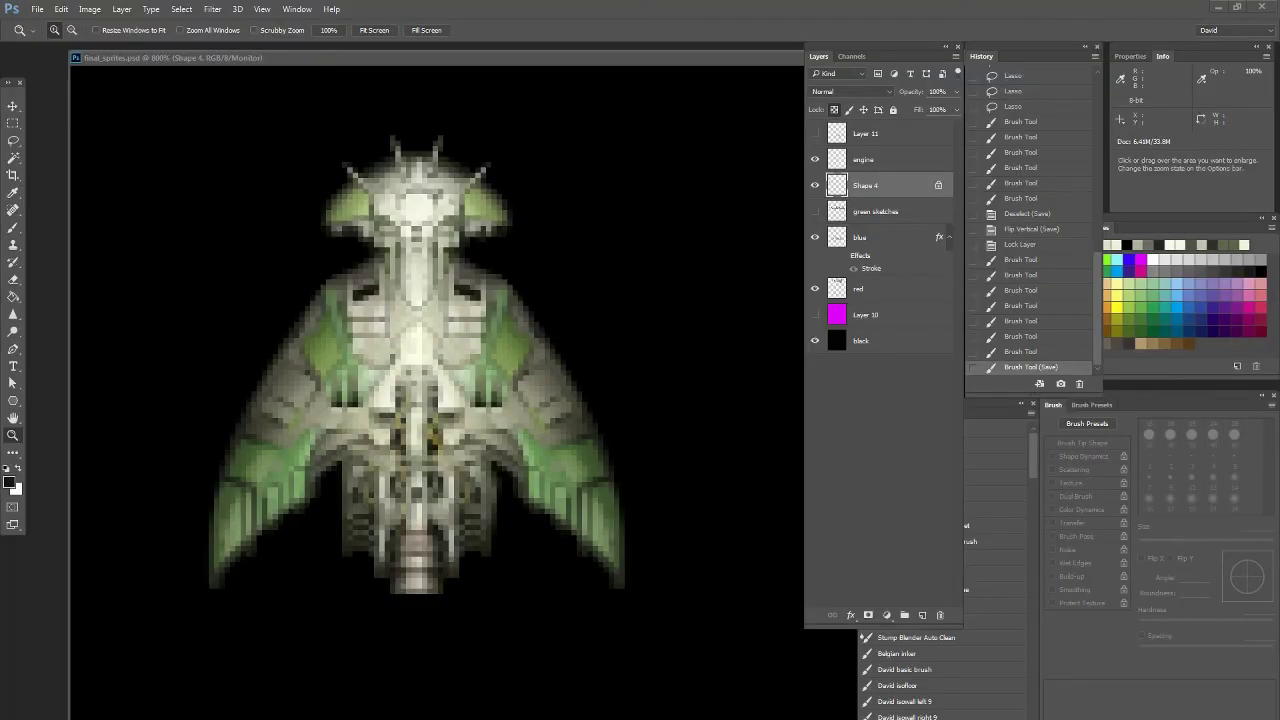
Activate the Brush tool with a 4 px soft tip in the final_sprites.psd document
click(502, 57)
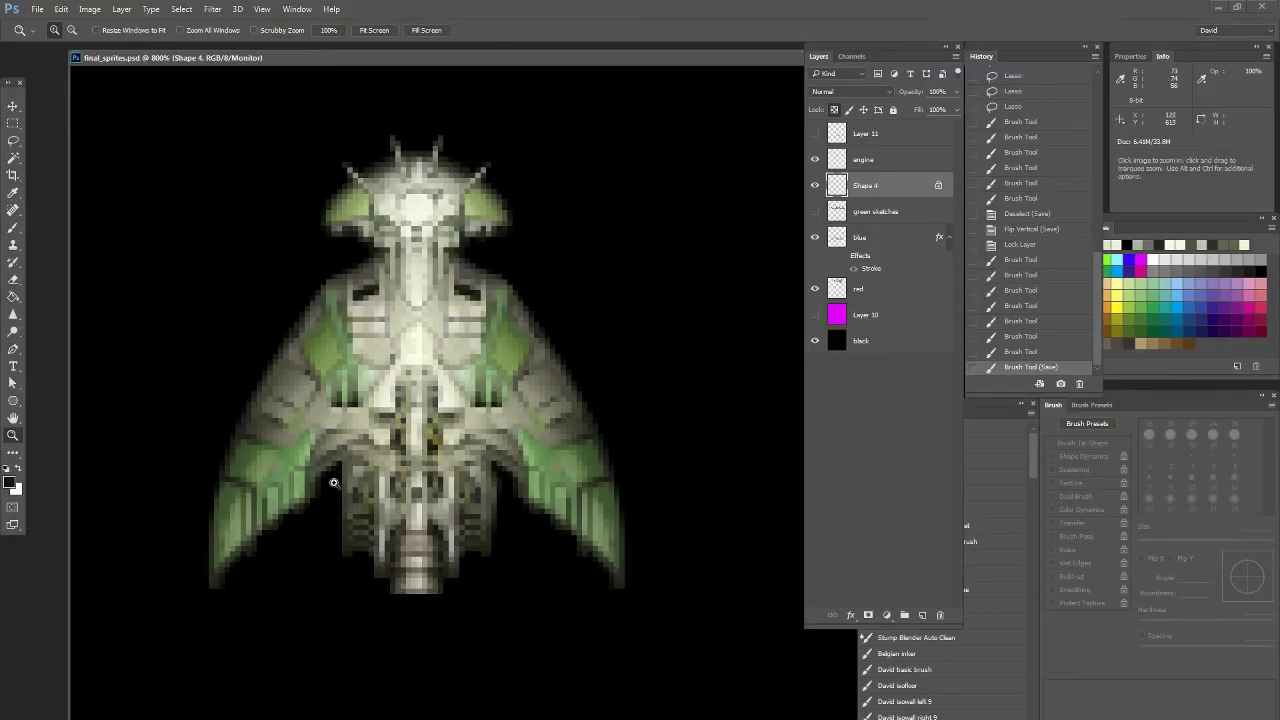
click(13, 229)
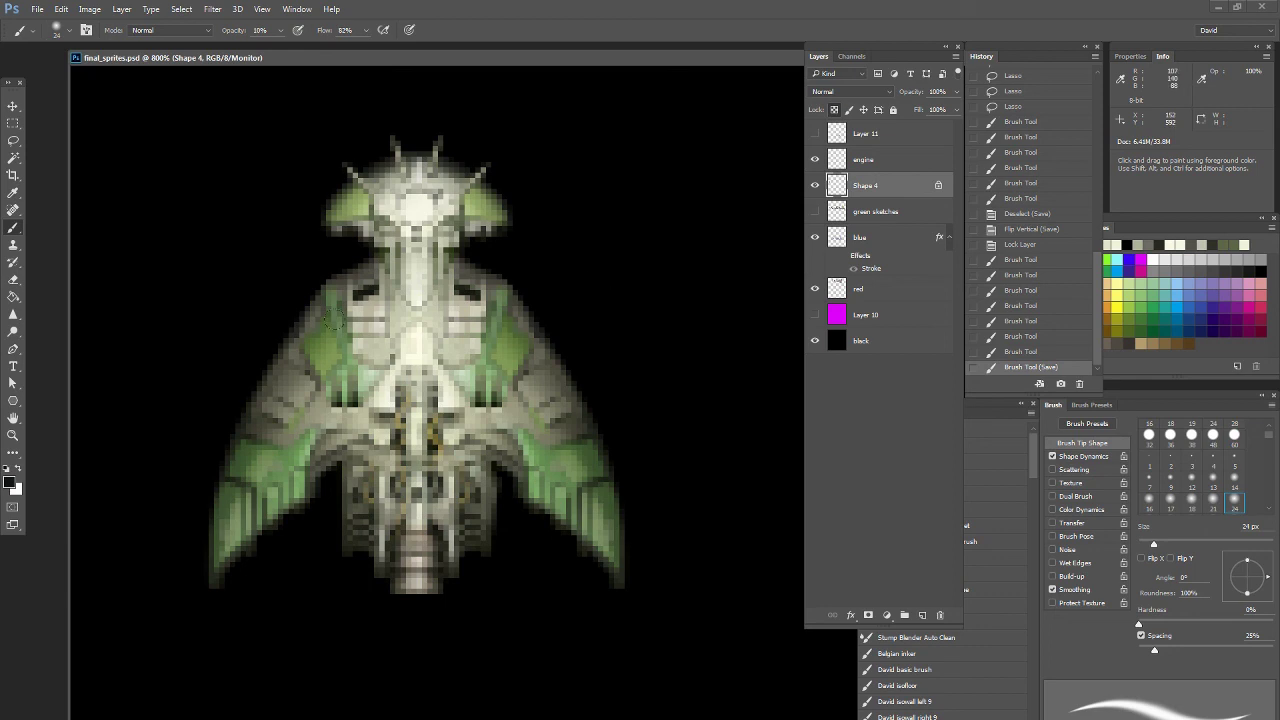
right_click(15, 231)
click(60, 227)
click(1216, 463)
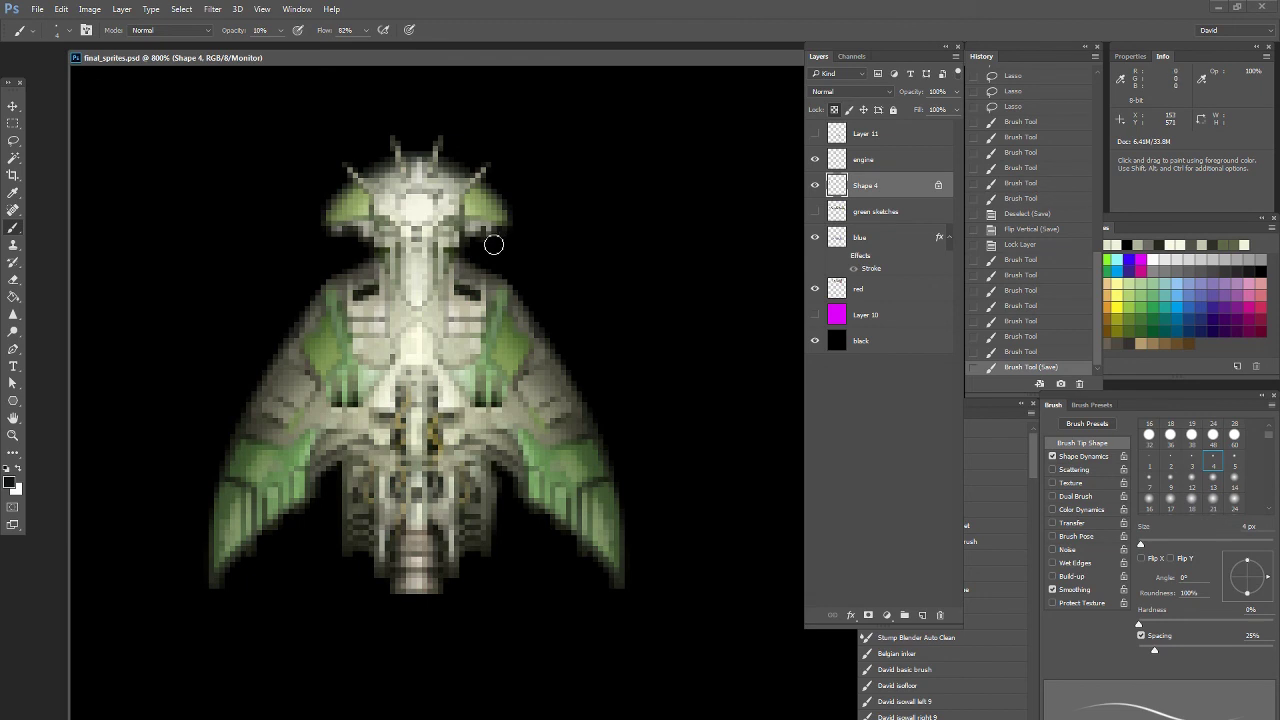
Inspect the detailed green ship's wings, conduits, engine and head up close, and review the whole sprite at 200% zoom
drag(278, 330, 293, 388)
drag(378, 470, 368, 358)
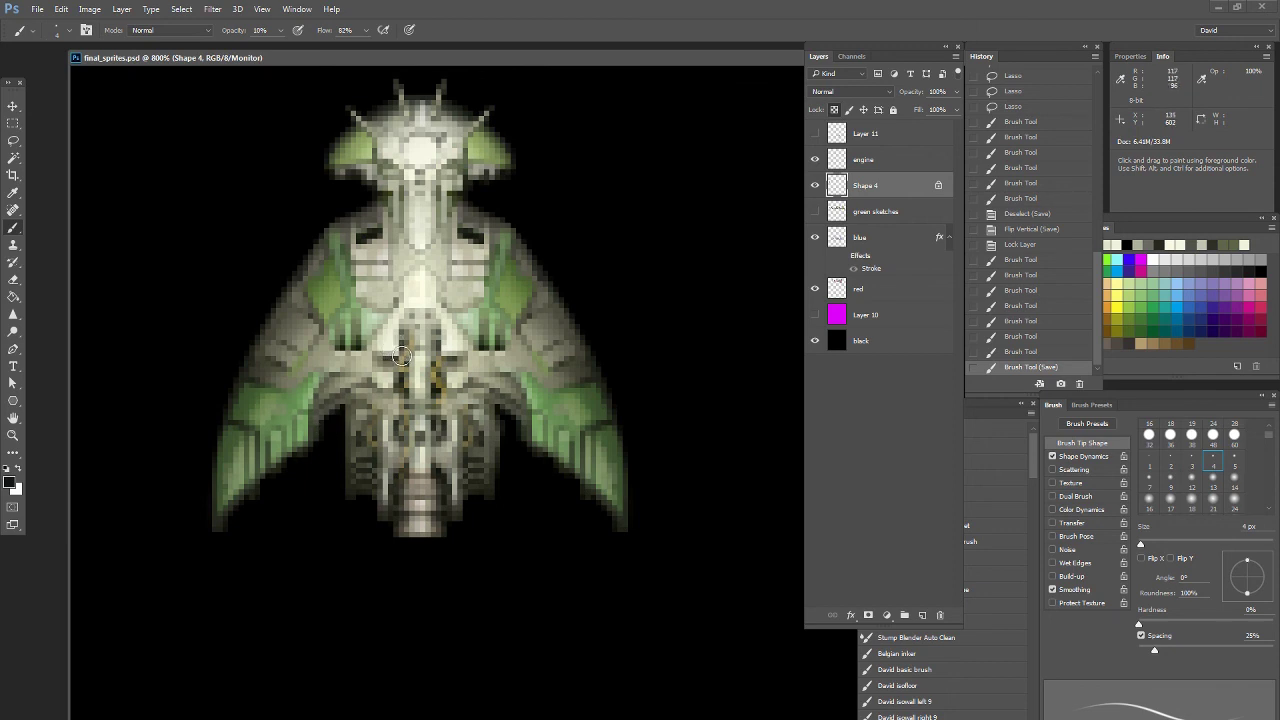
drag(458, 486, 377, 446)
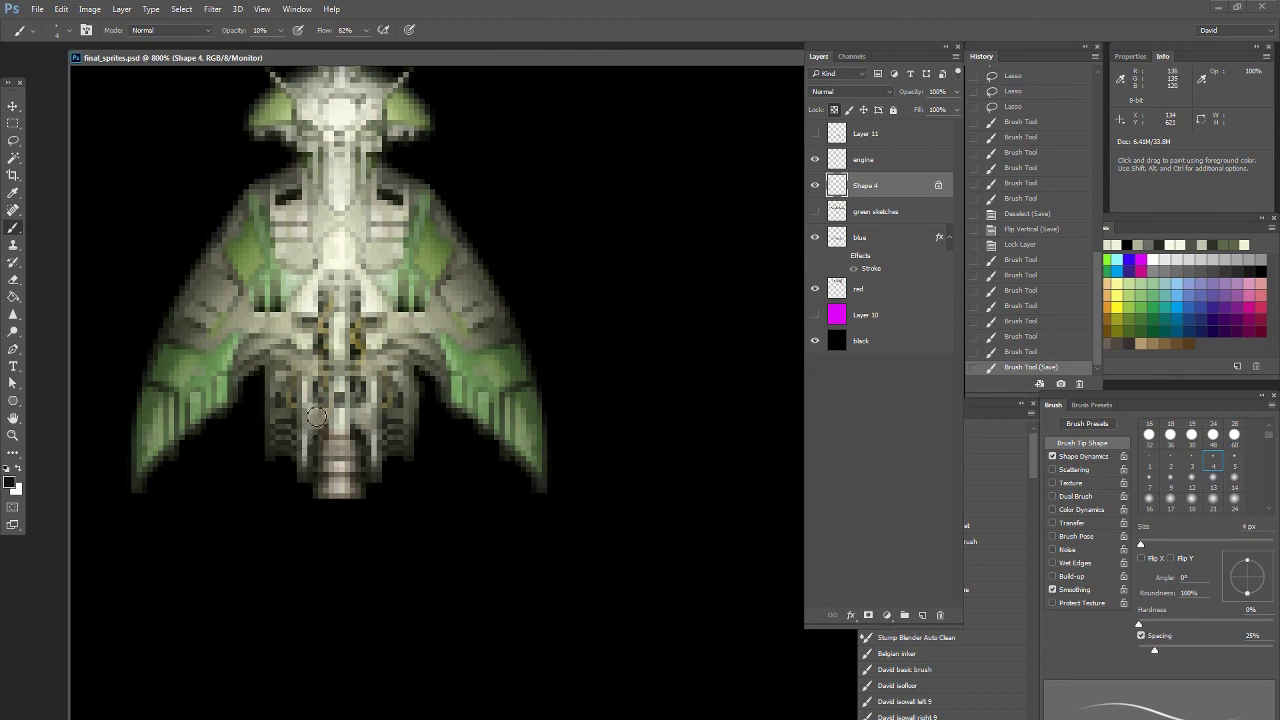
drag(450, 256, 590, 369)
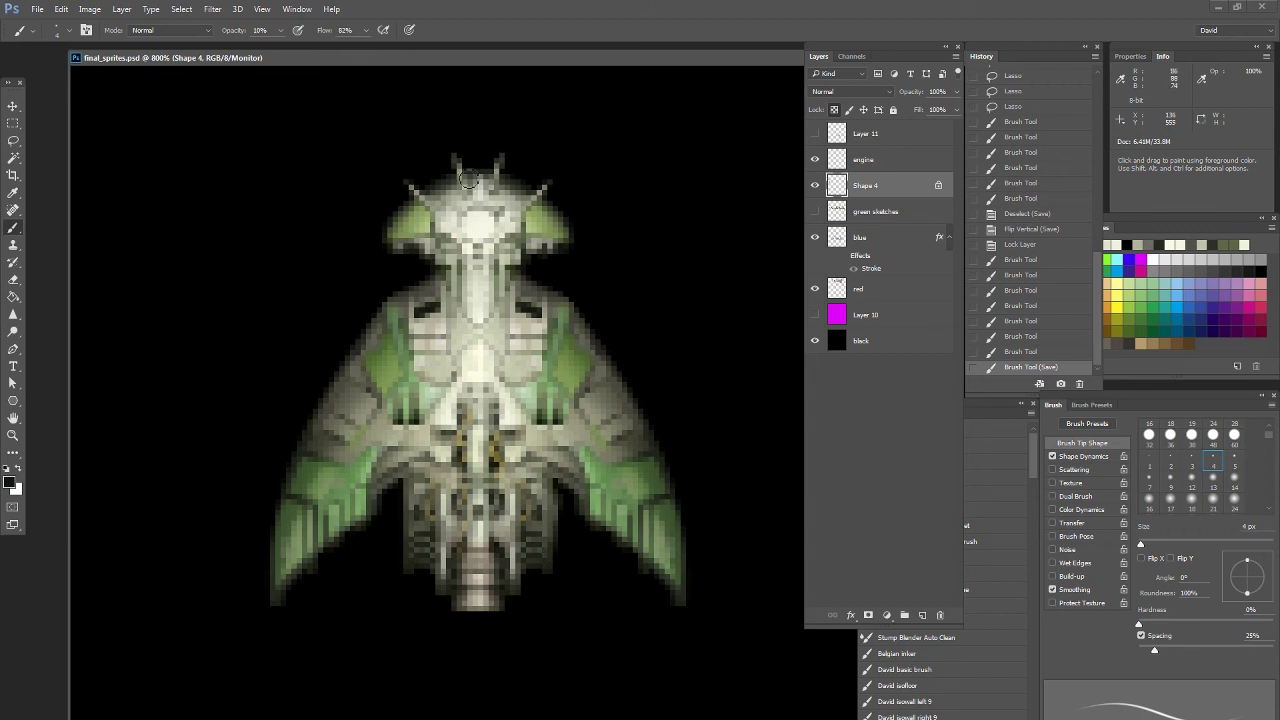
click(13, 435)
alt+click(512, 396)
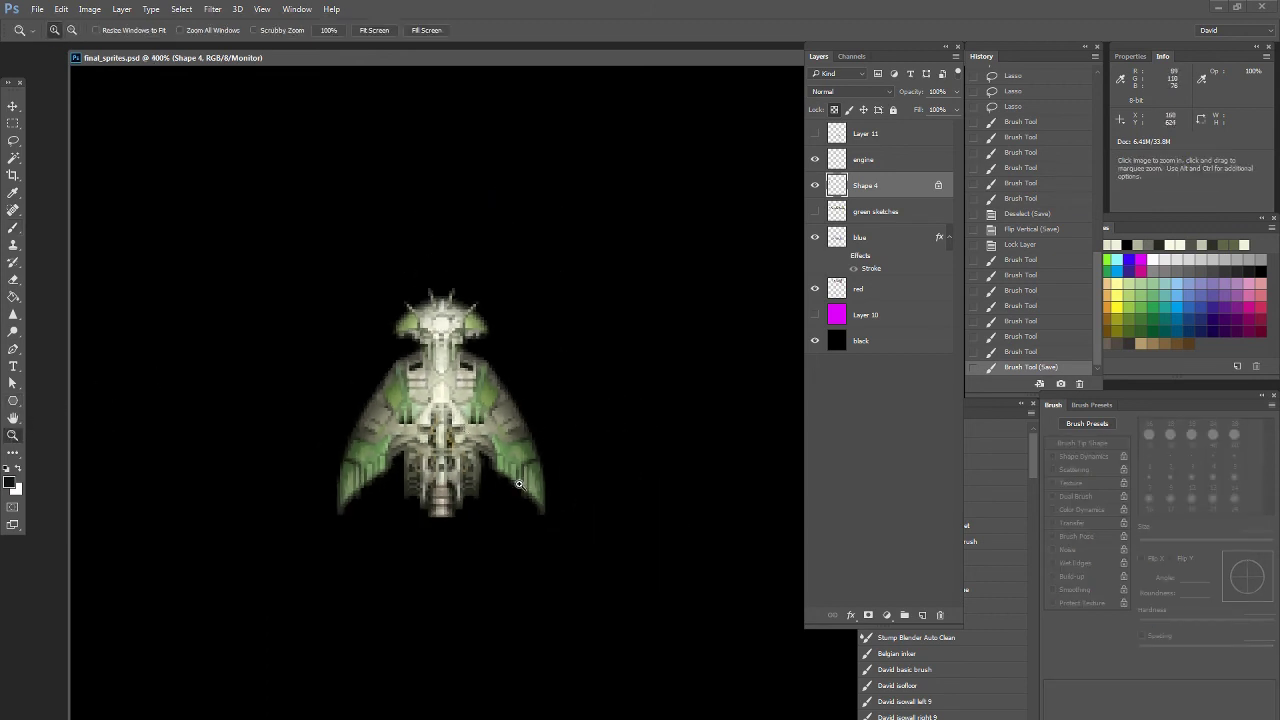
alt+click(487, 454)
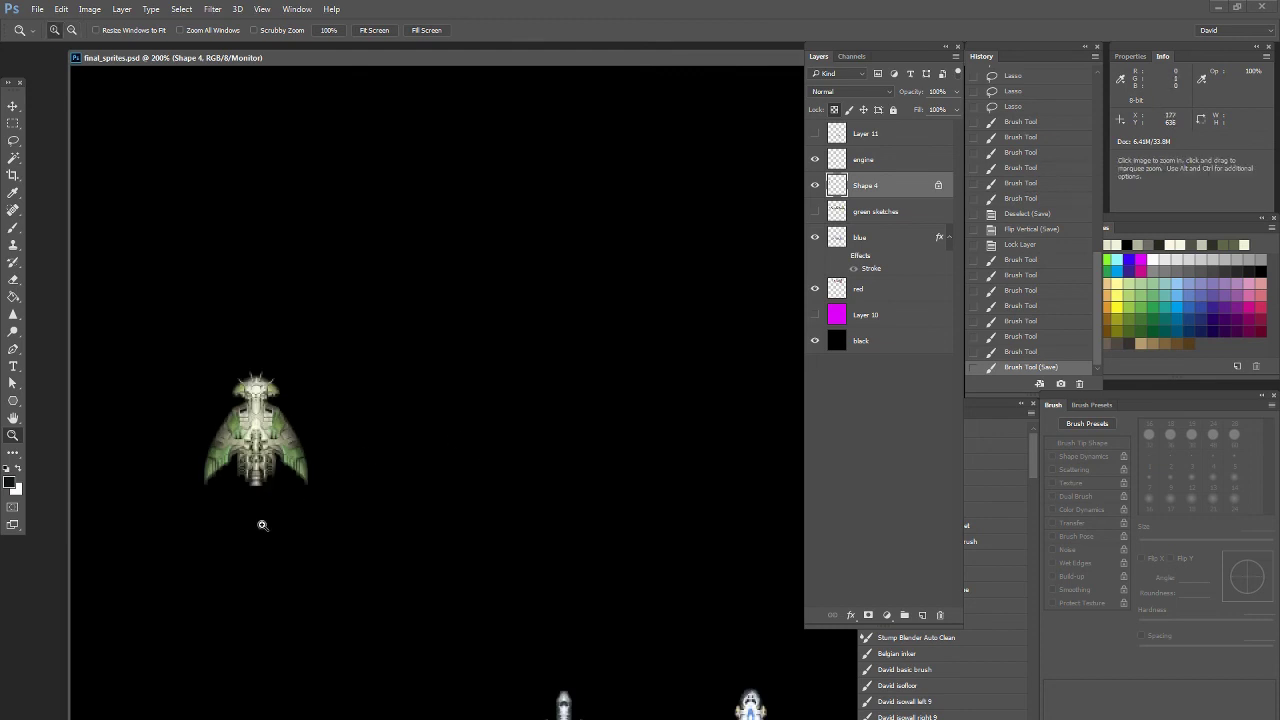